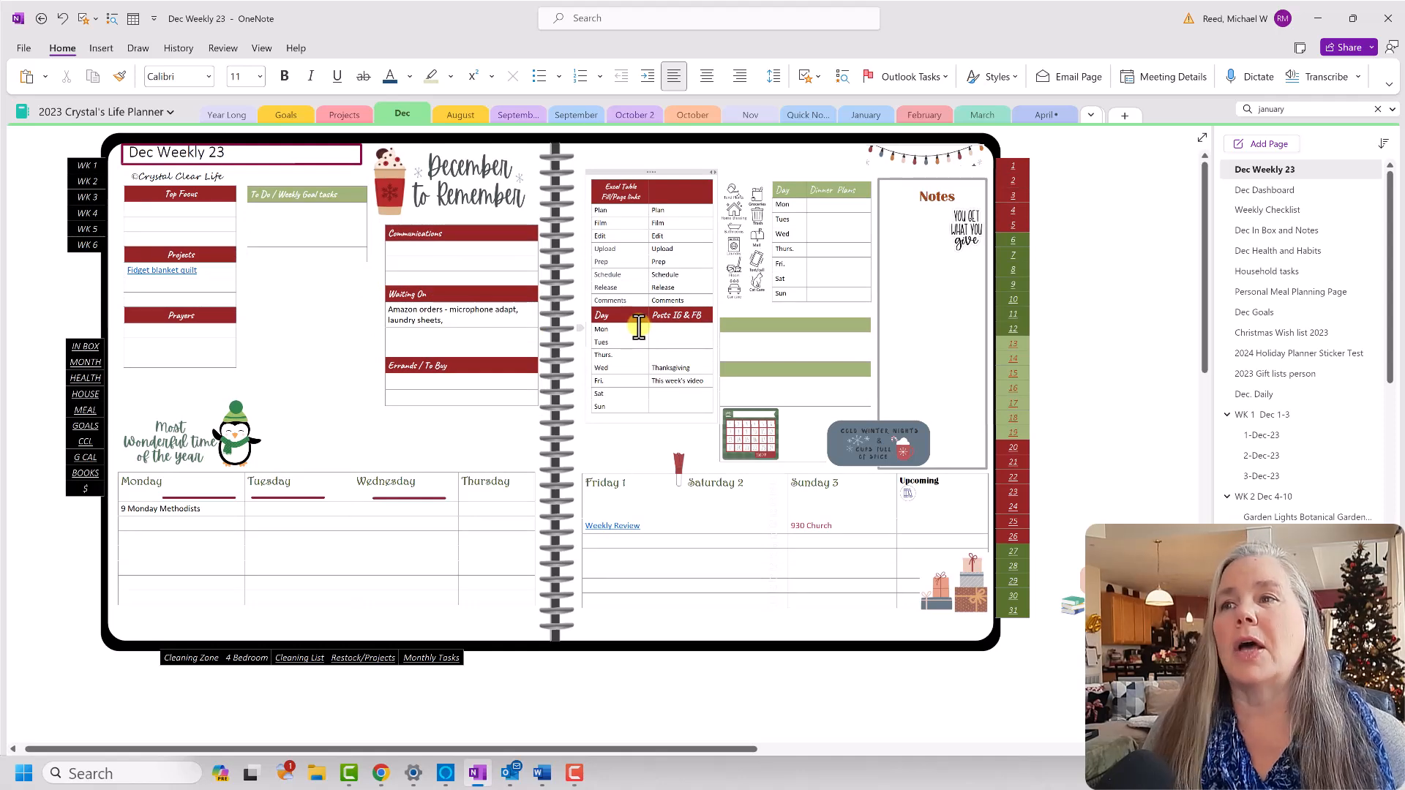
Switch to the 2024 life planner notebook and open its Notebook & Icons page in the Year Long section.
click(139, 113)
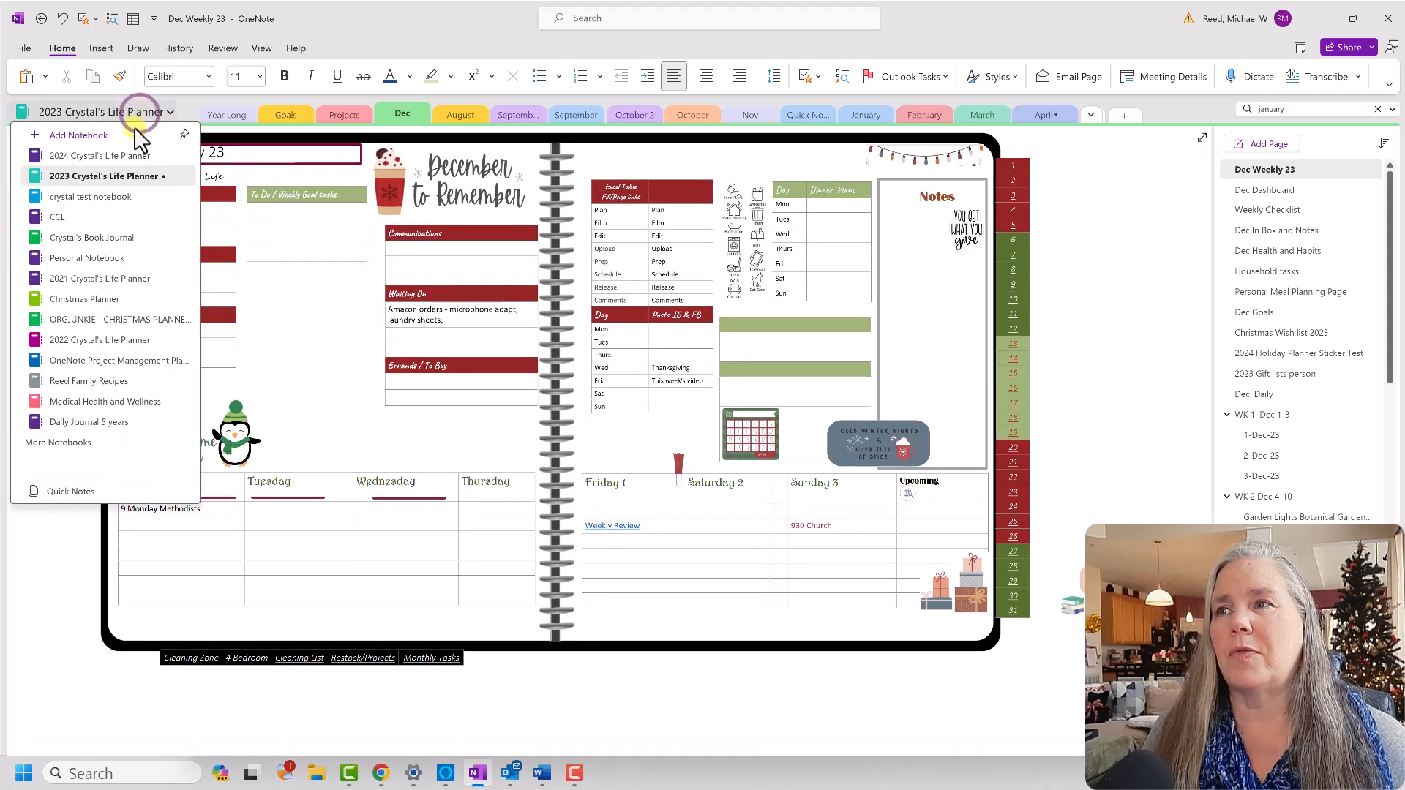
click(121, 155)
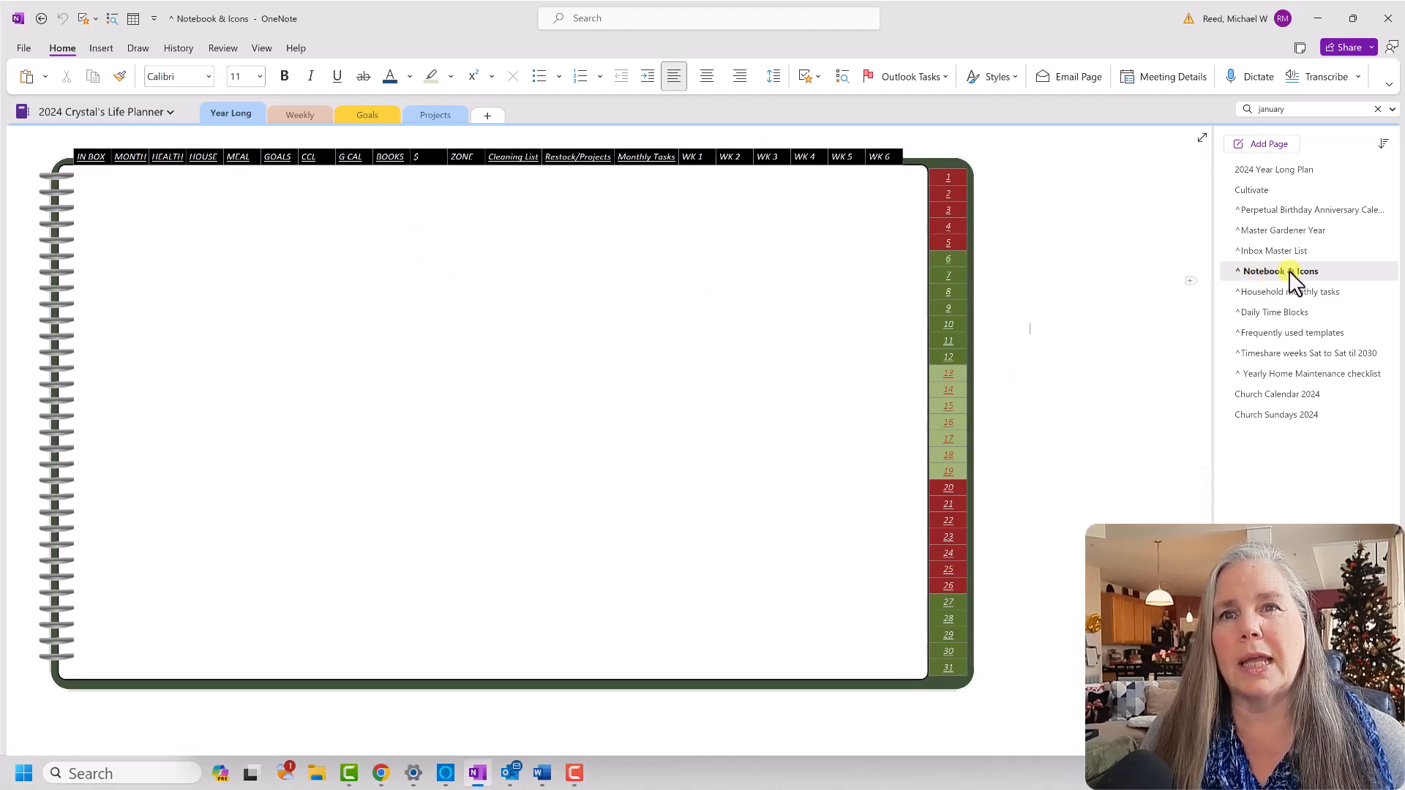
Look over the notebook layouts and sticker icons on the Notebook & Icons page.
scroll(663, 364, up, 4)
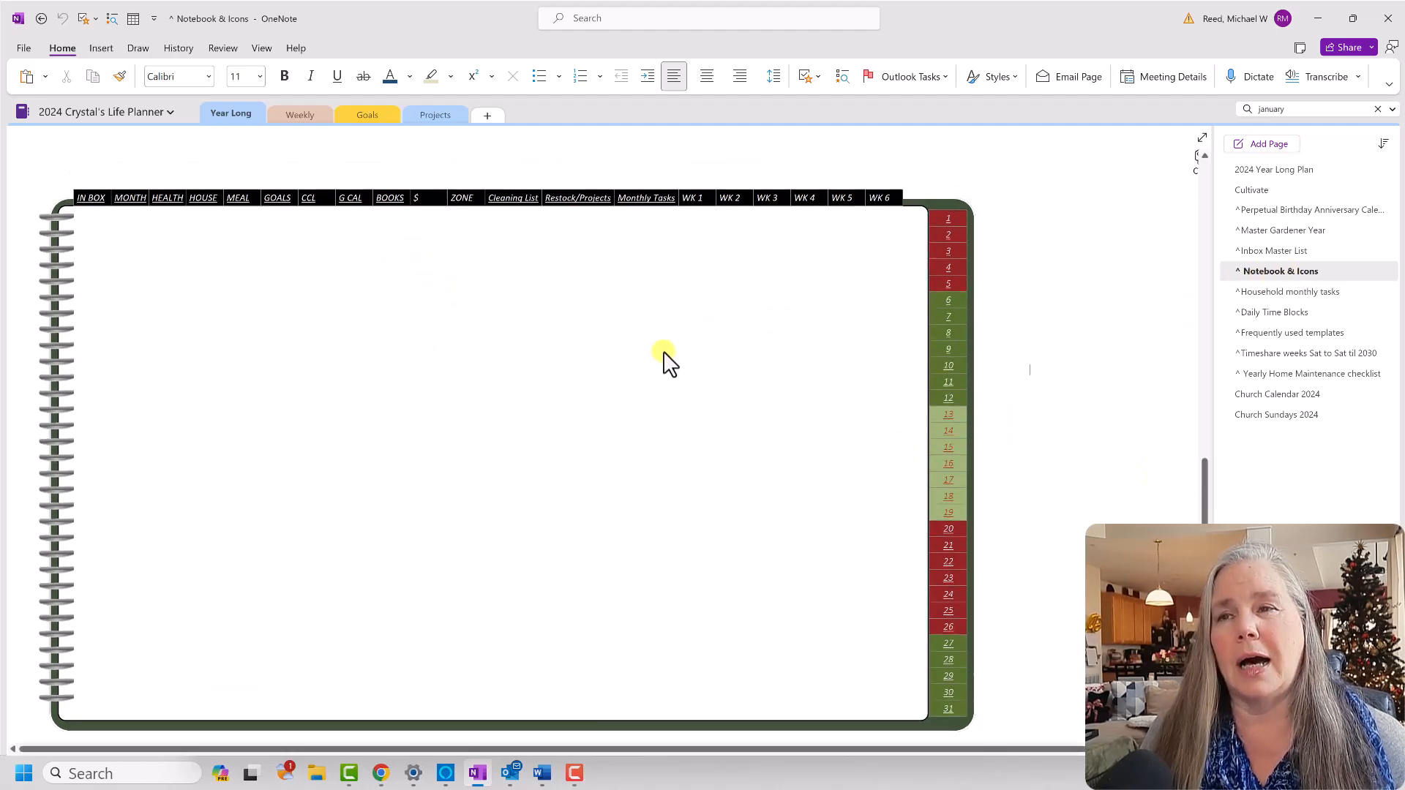
scroll(662, 364, up, 5)
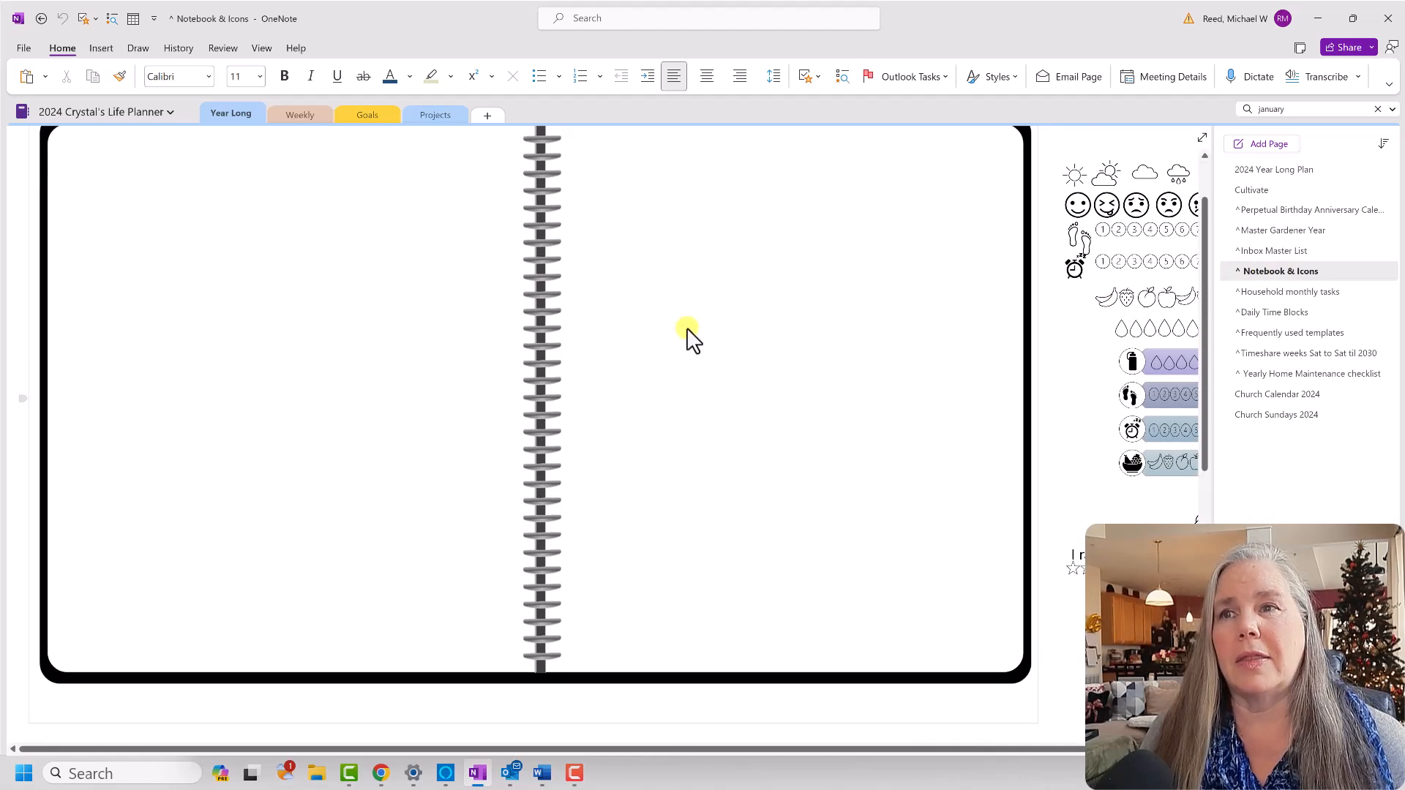
drag(714, 750, 889, 750)
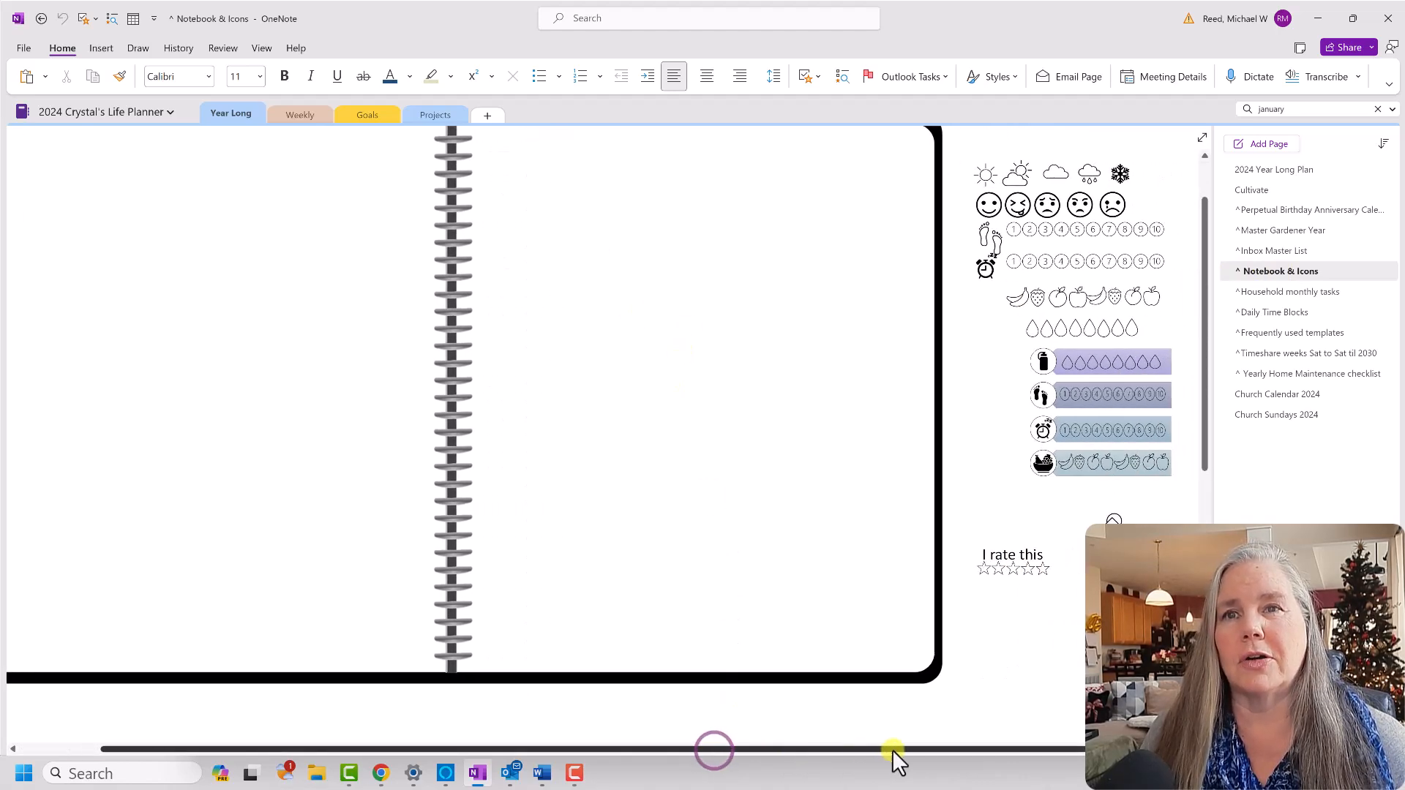
scroll(943, 664, down, 3)
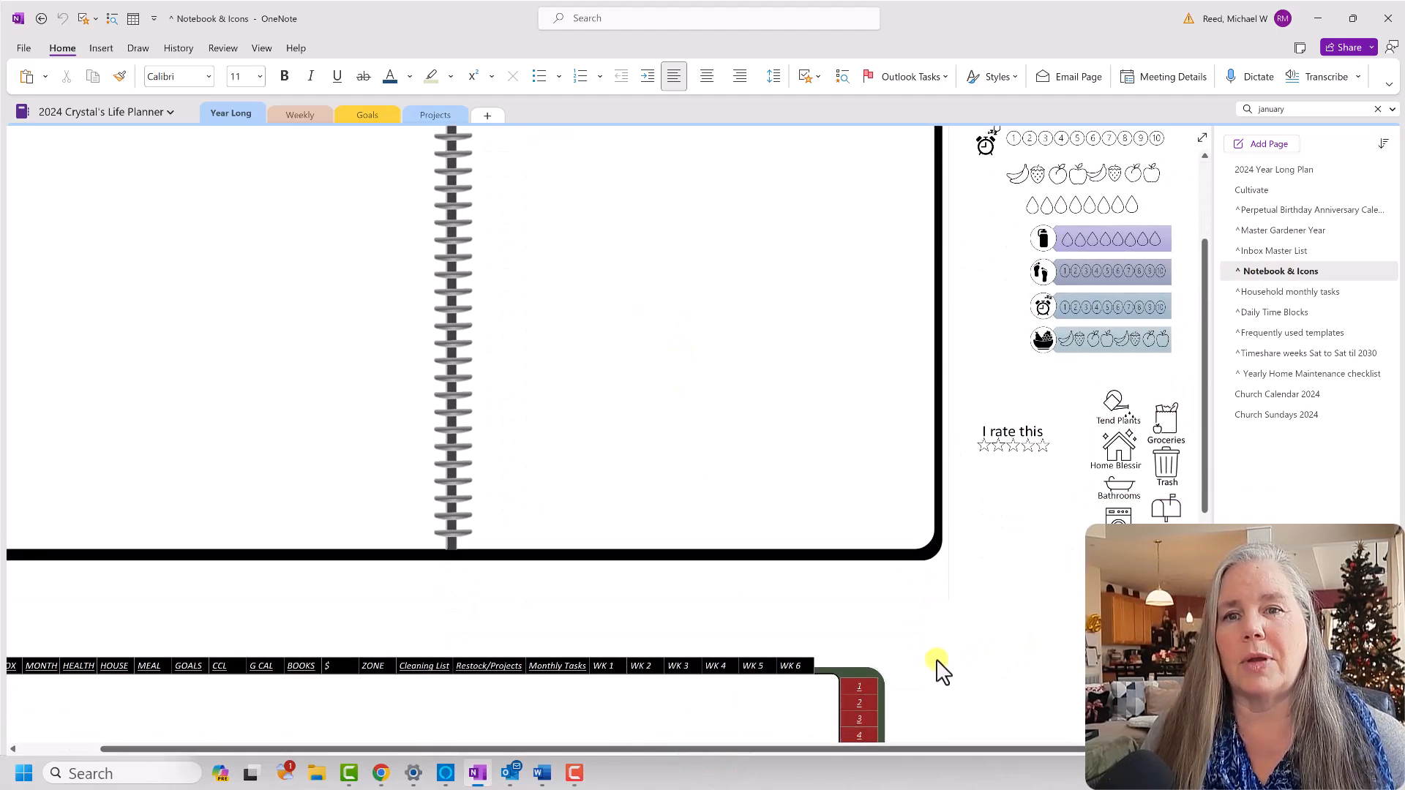
scroll(939, 653, down, 2)
drag(907, 748, 712, 728)
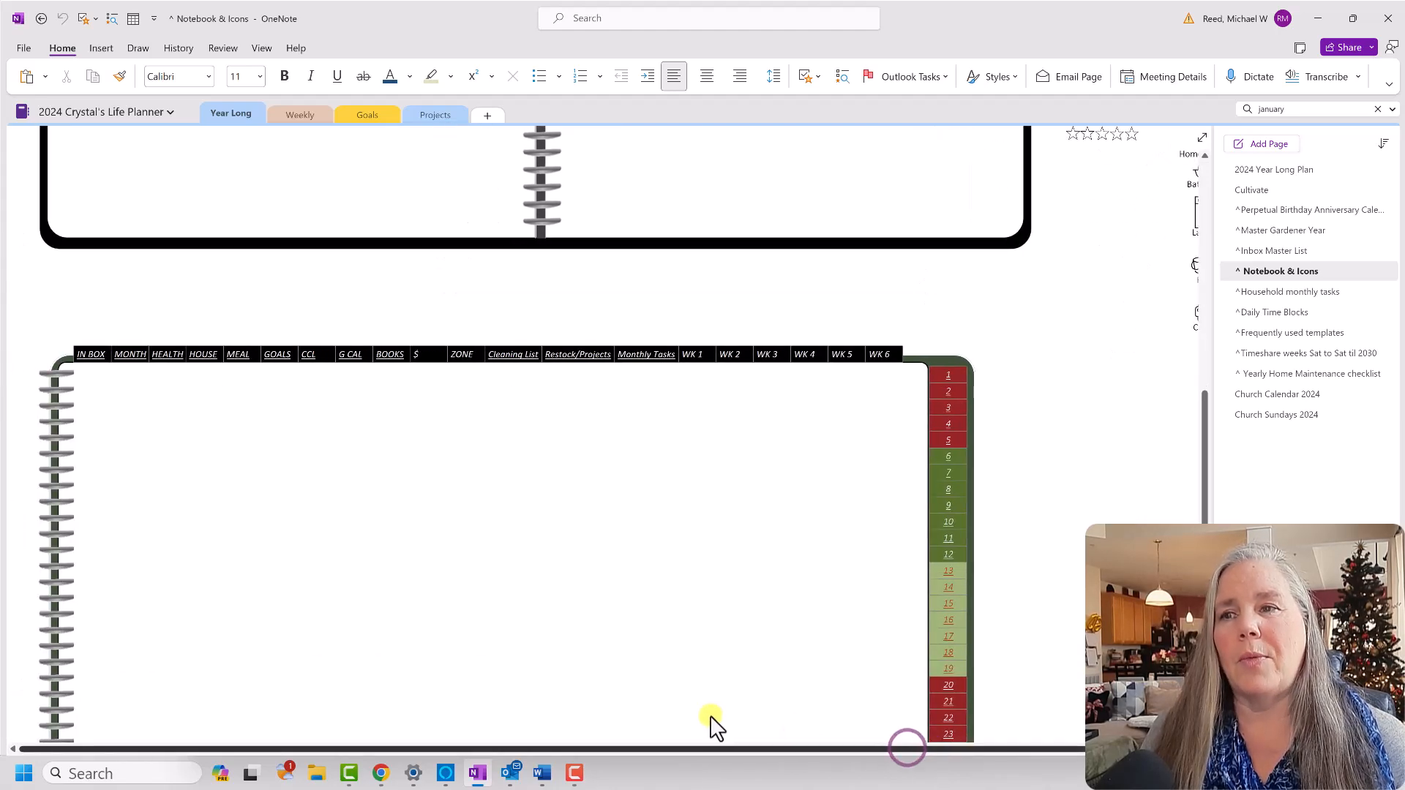
scroll(654, 596, down, 2)
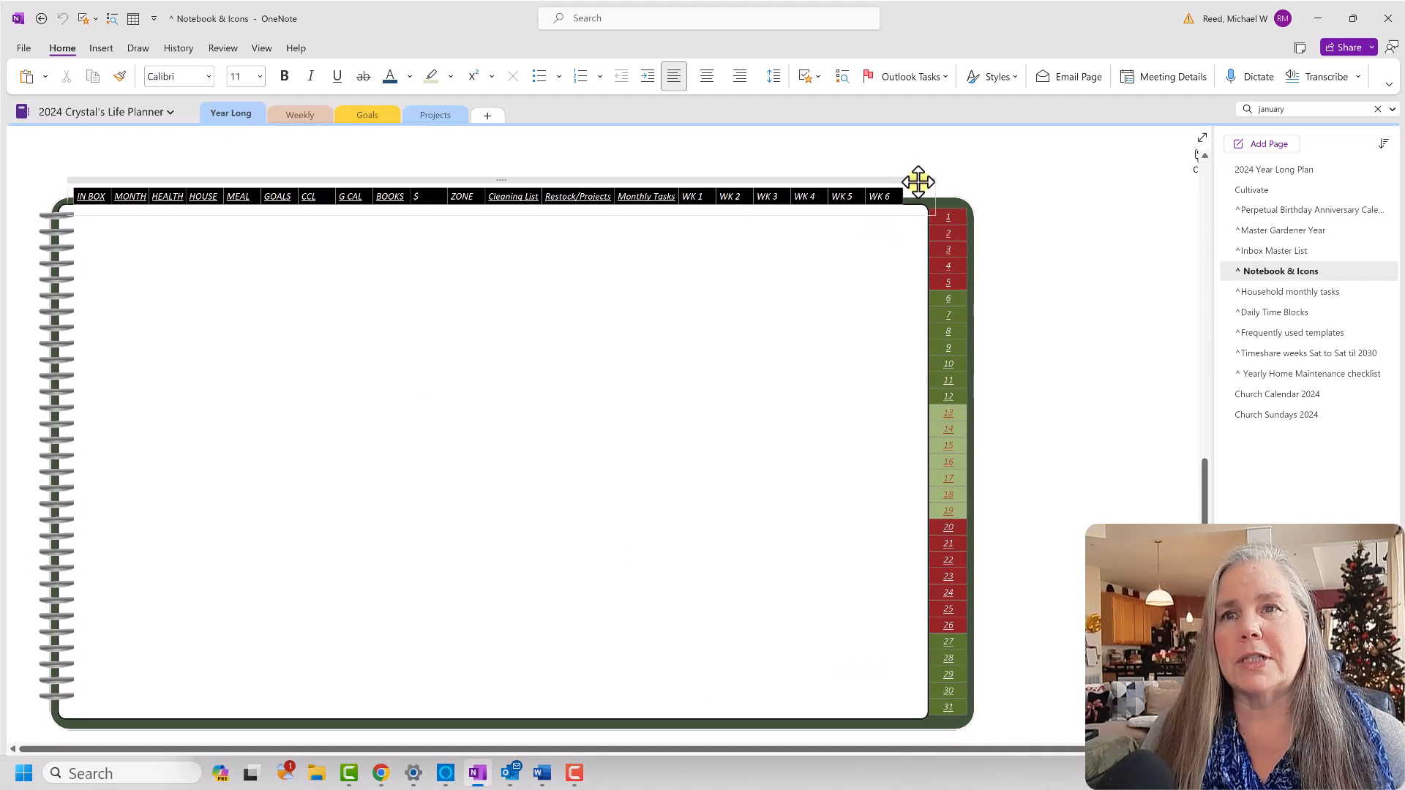
Set the green spiral notebook picture as the page background.
click(157, 324)
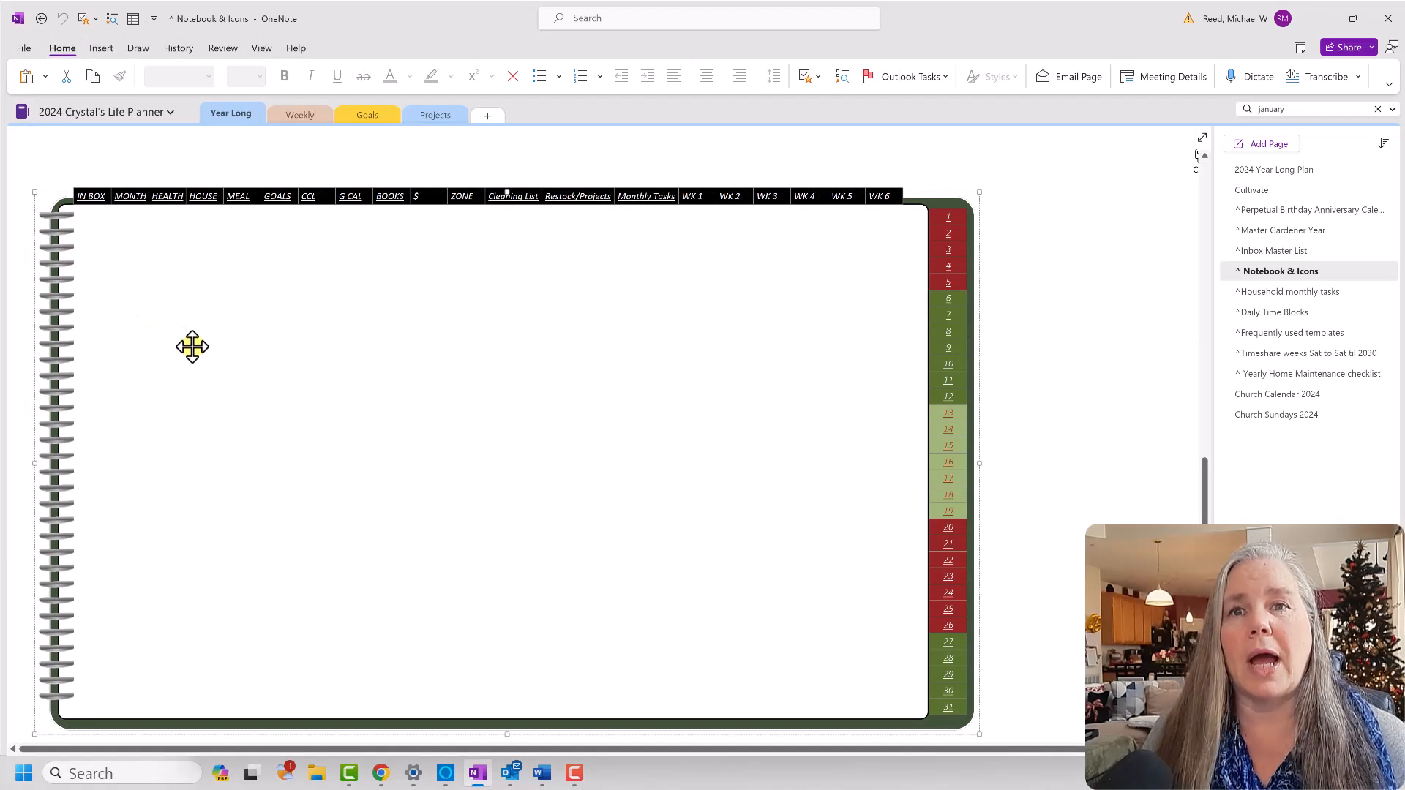
click(238, 345)
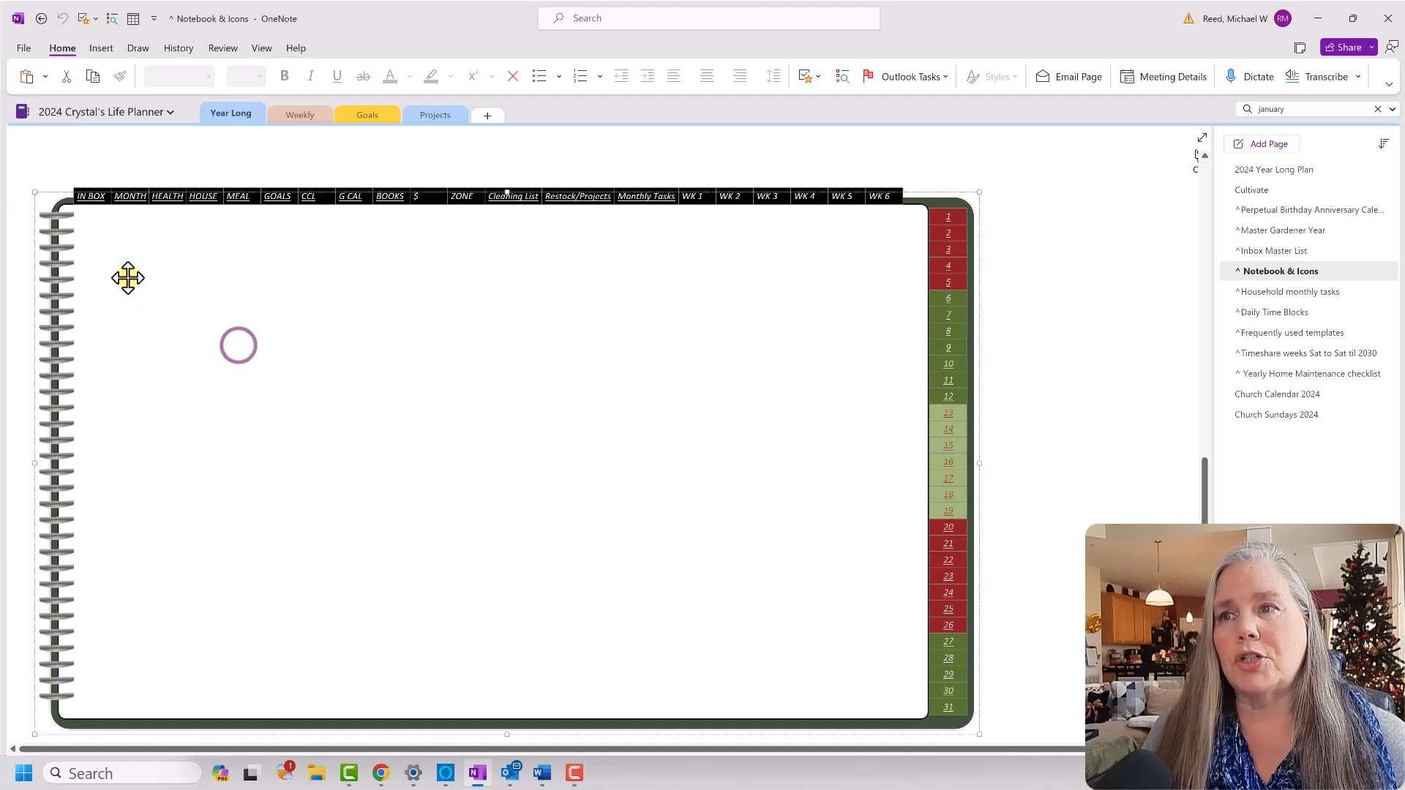
right_click(205, 281)
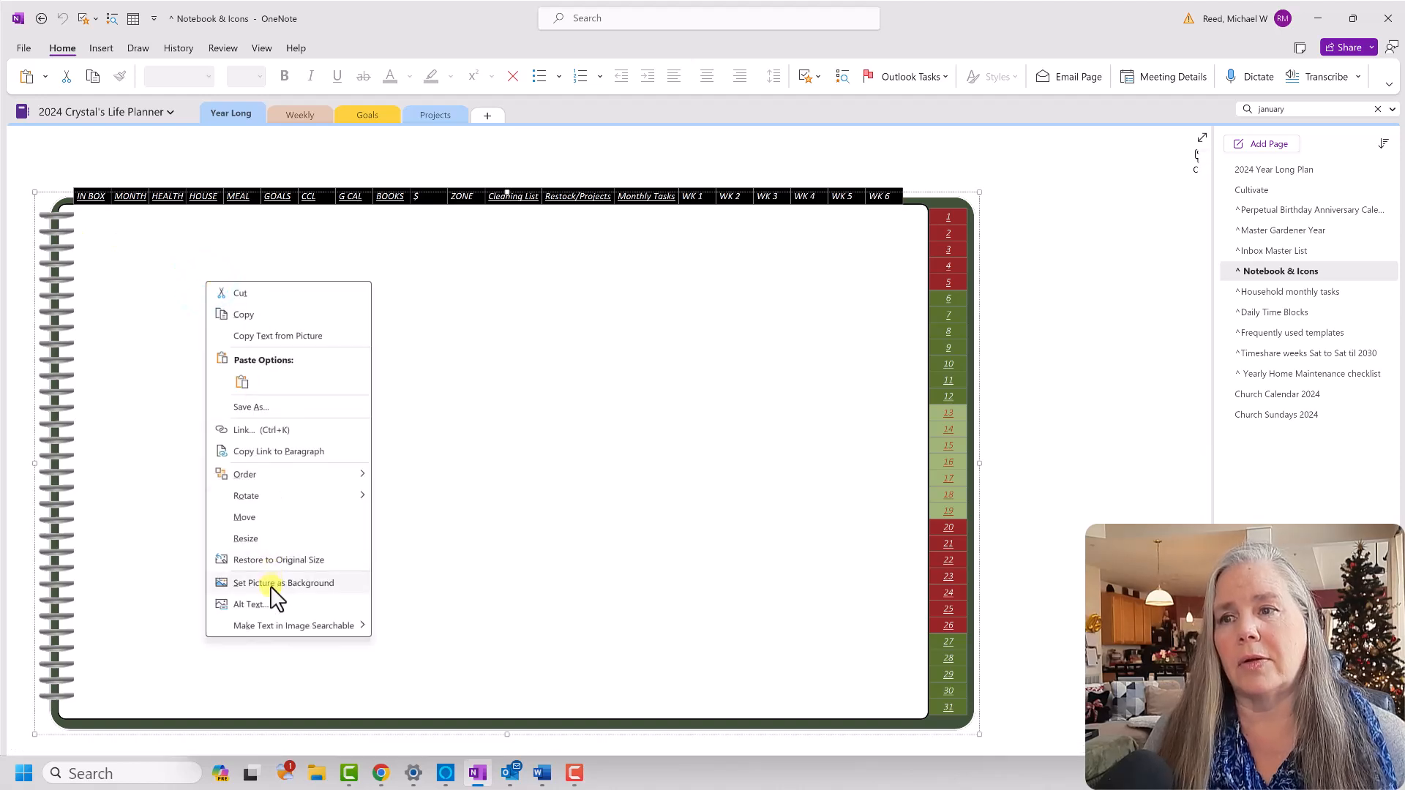
click(324, 585)
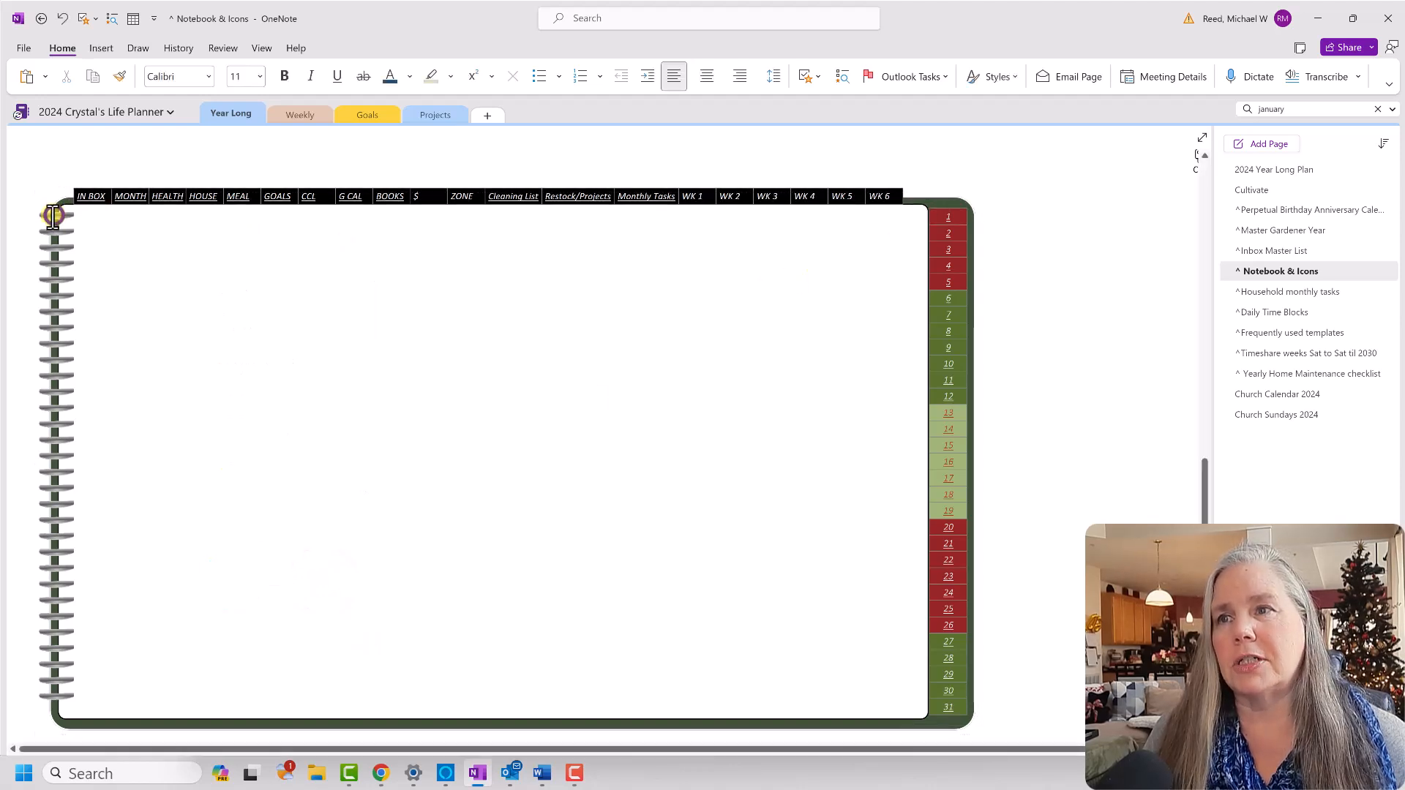
Remove the background setting from the green spiral notebook picture.
click(159, 389)
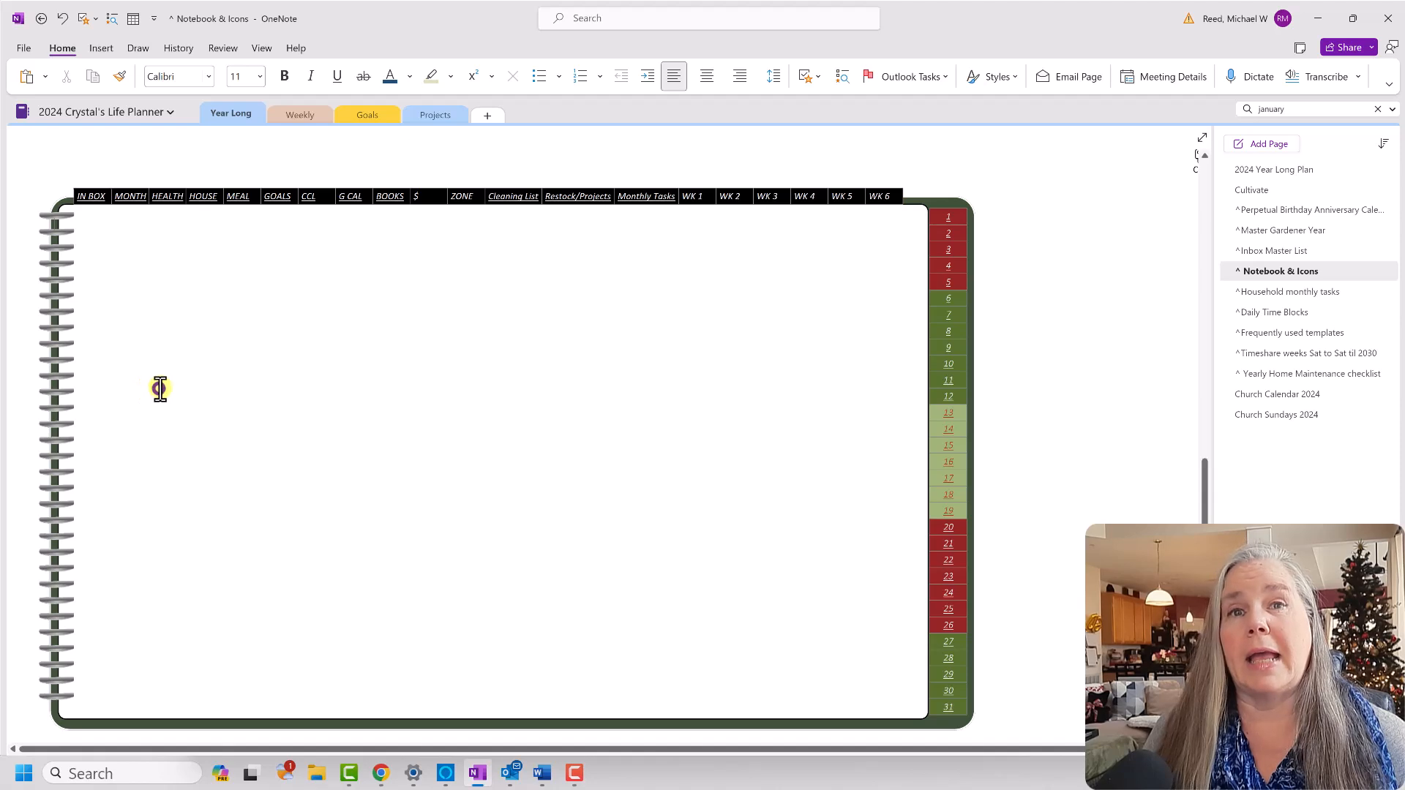
right_click(196, 290)
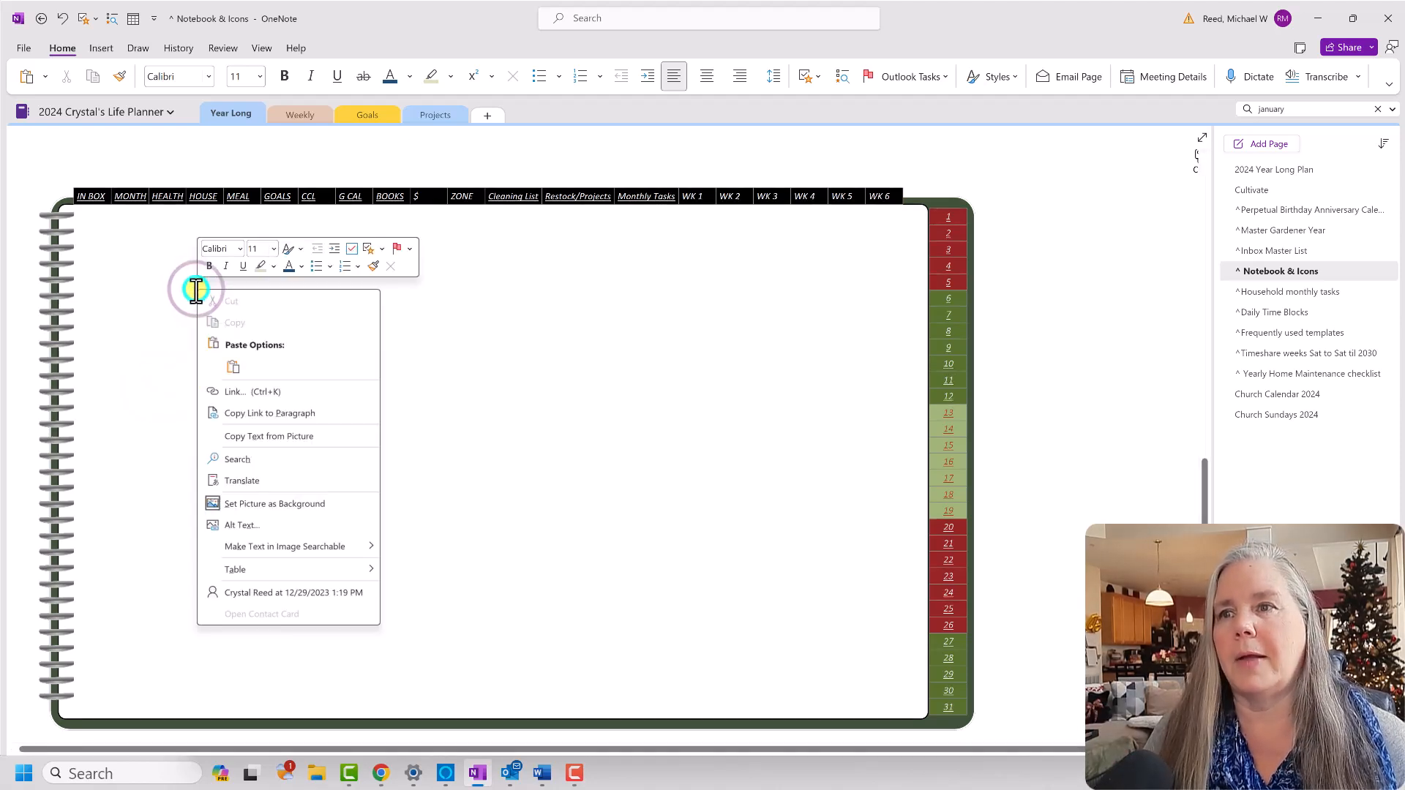
mouse_move(299, 550)
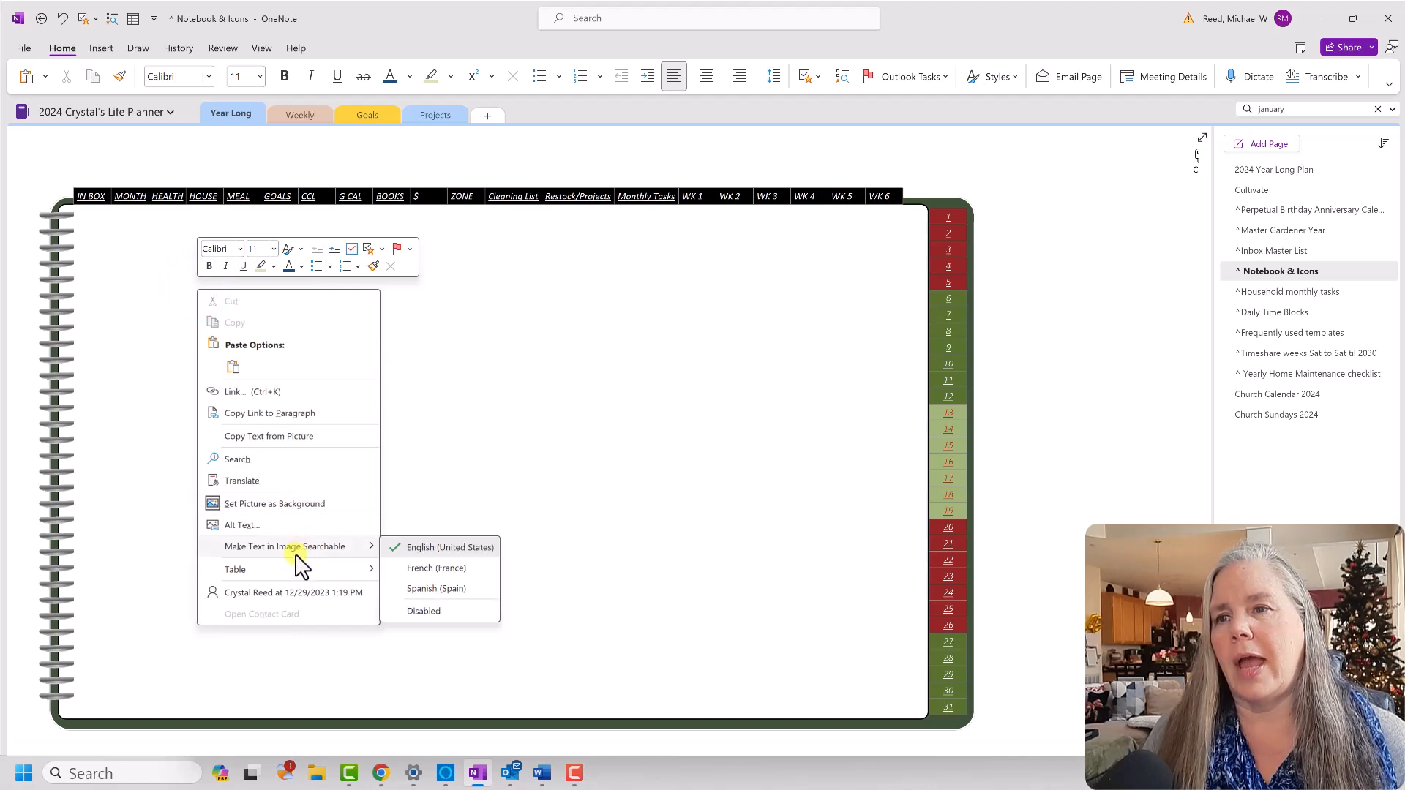
click(283, 504)
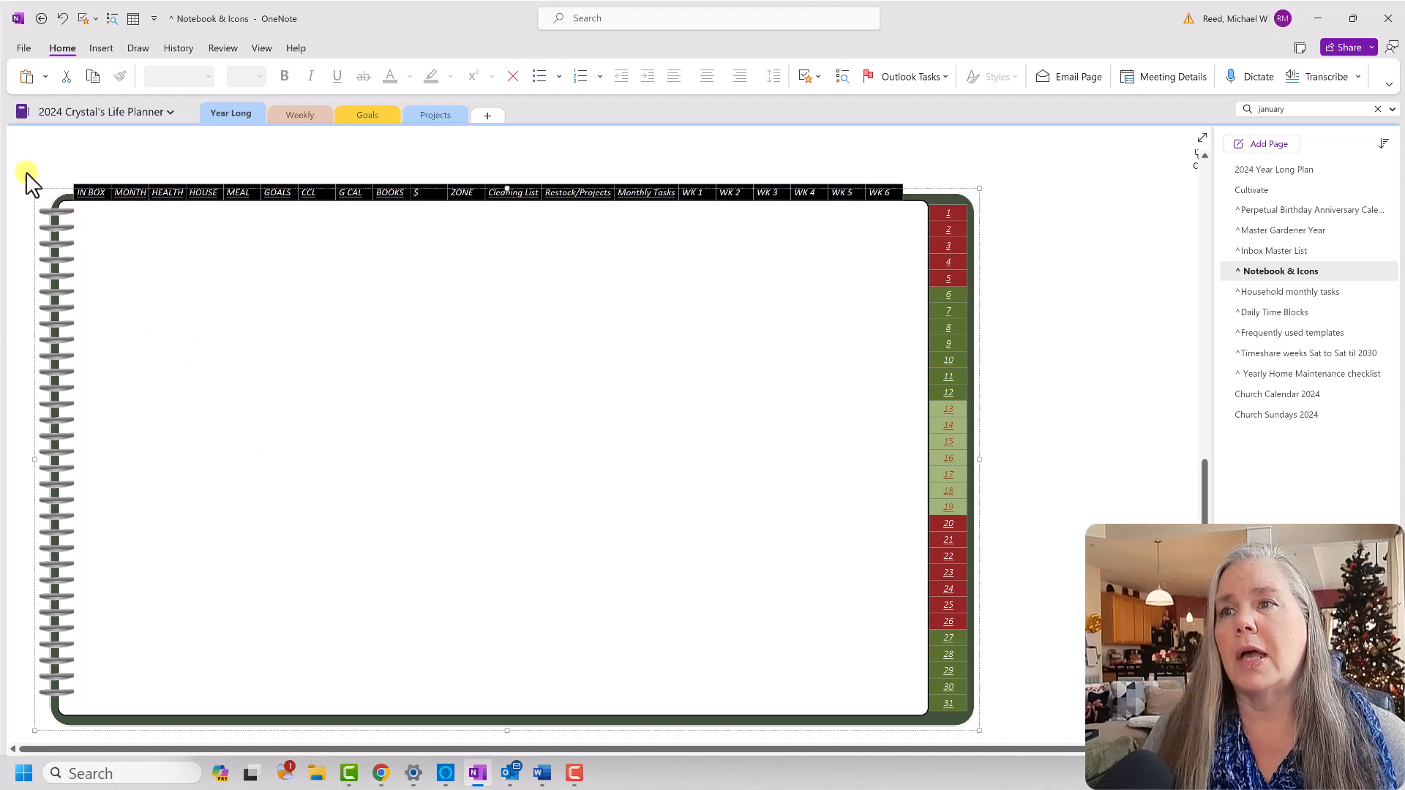
Select the green notebook picture together with its link row and numbered day tabs, and copy them.
scroll(132, 238, down, 1)
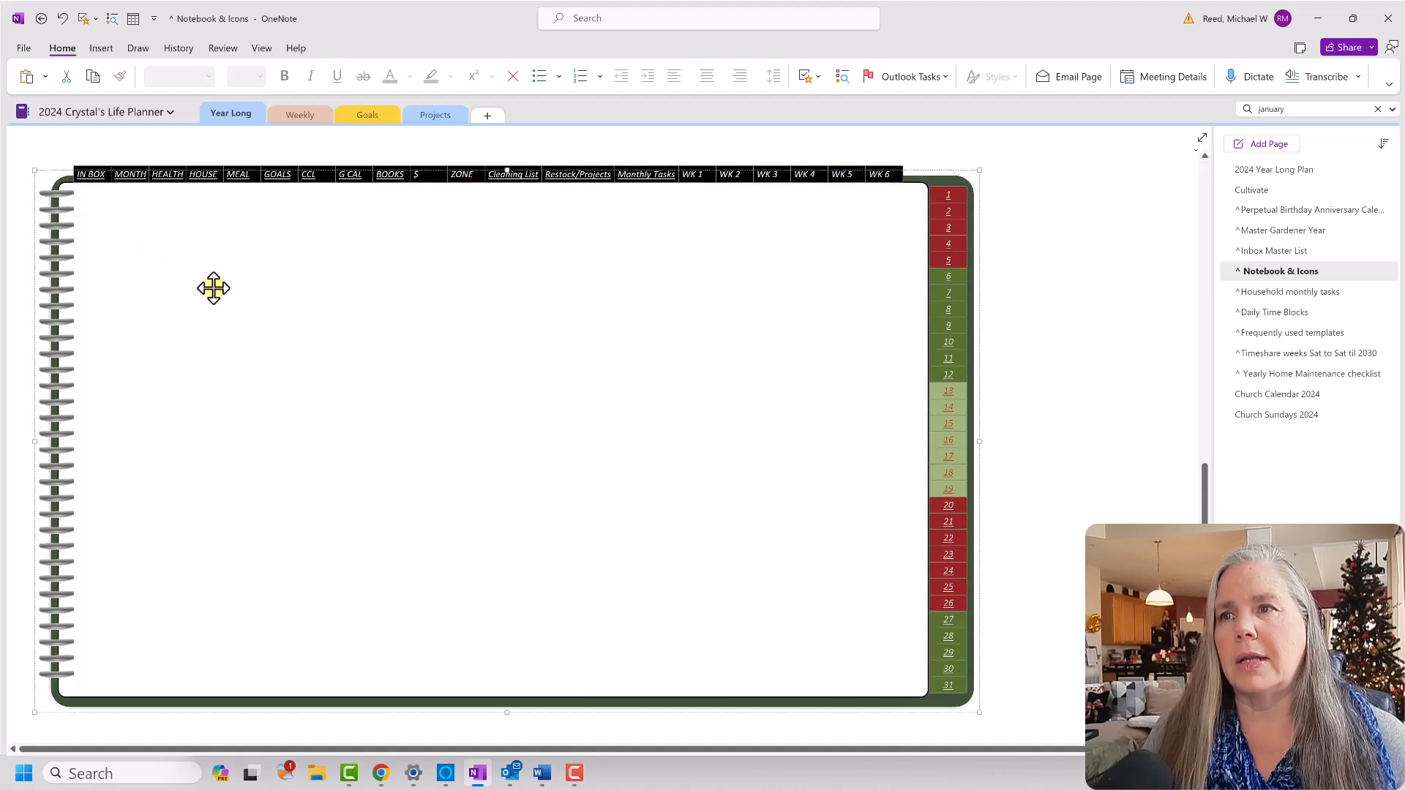
drag(27, 139, 1035, 662)
scroll(866, 625, up, 2)
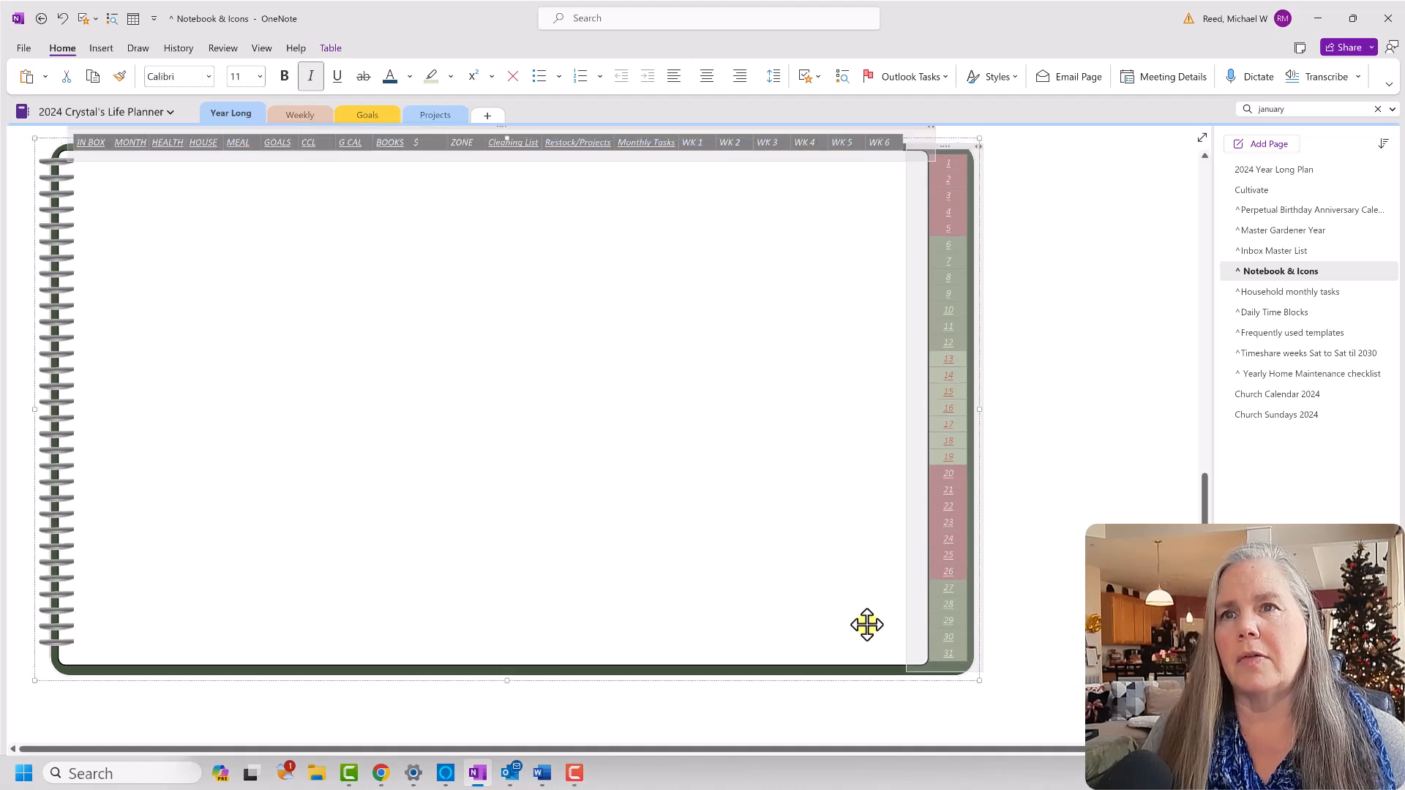
right_click(453, 453)
click(519, 171)
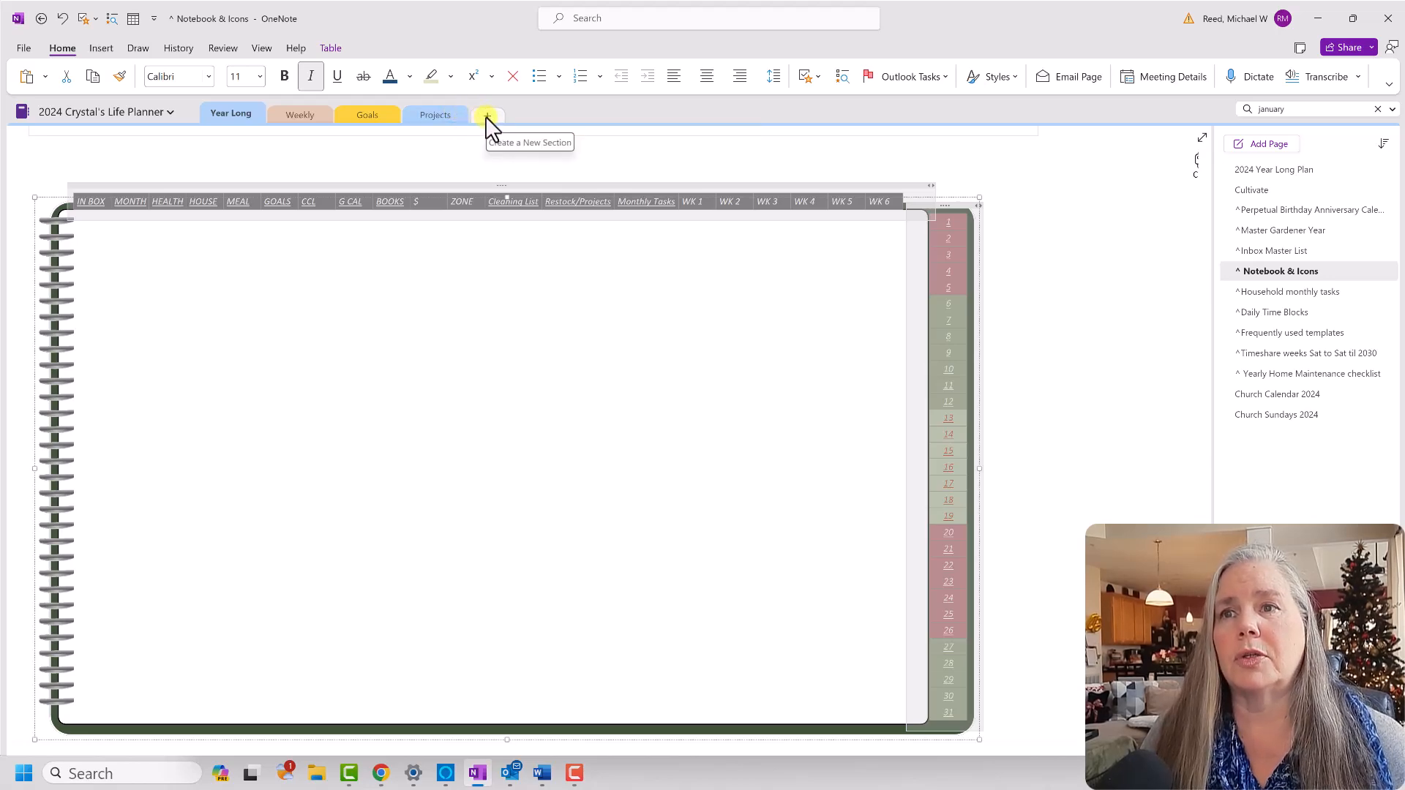
Create a new section named January after the Projects section.
click(487, 116)
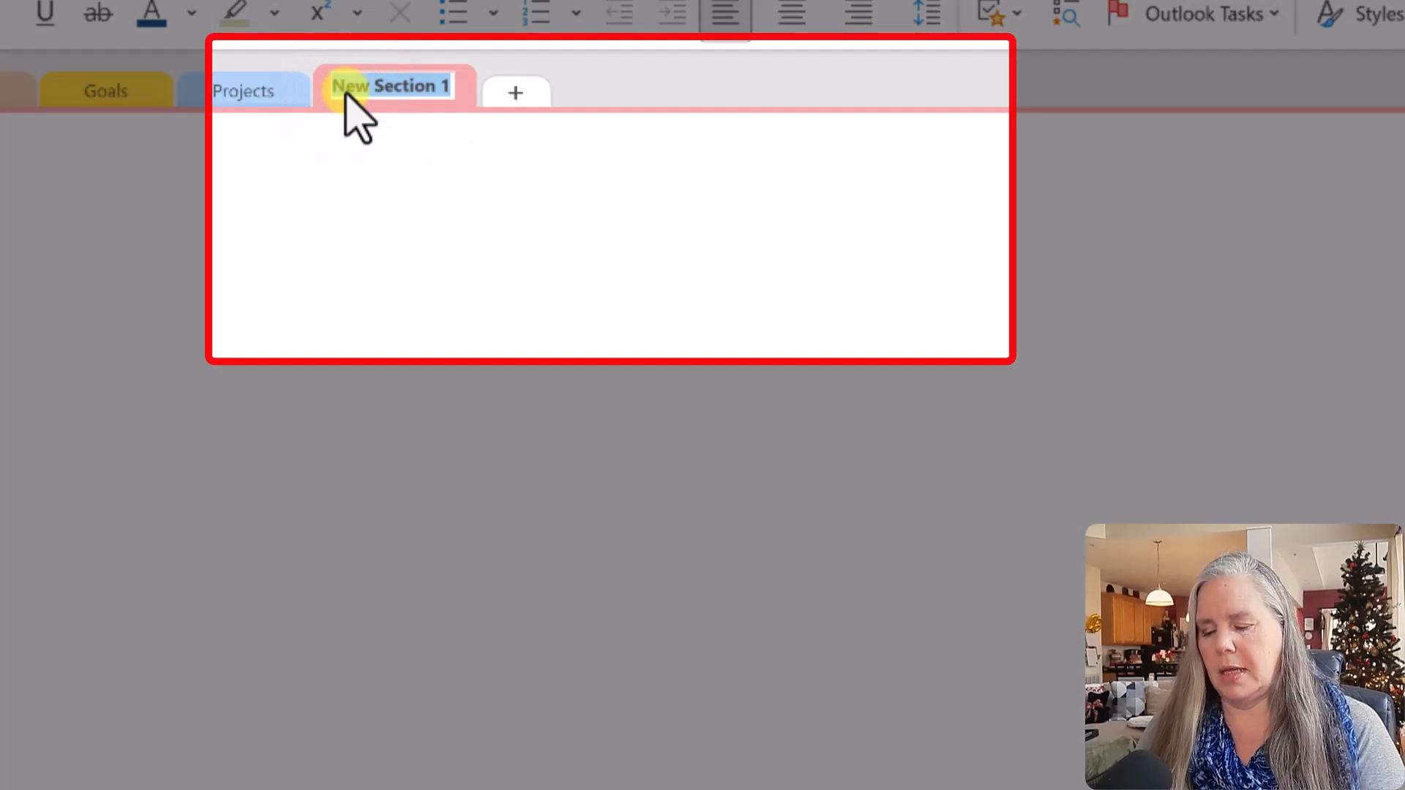
text(jA)
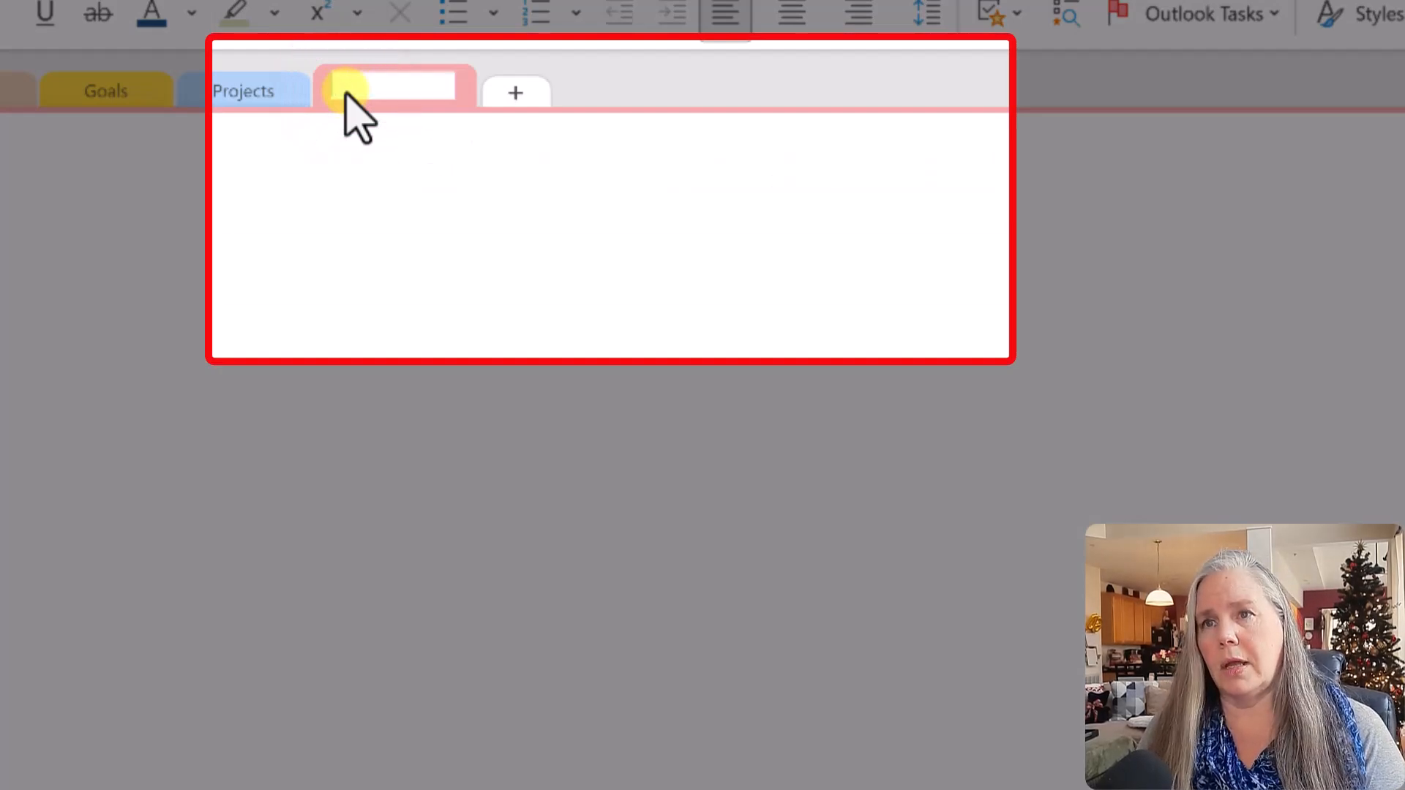
text(anuary)
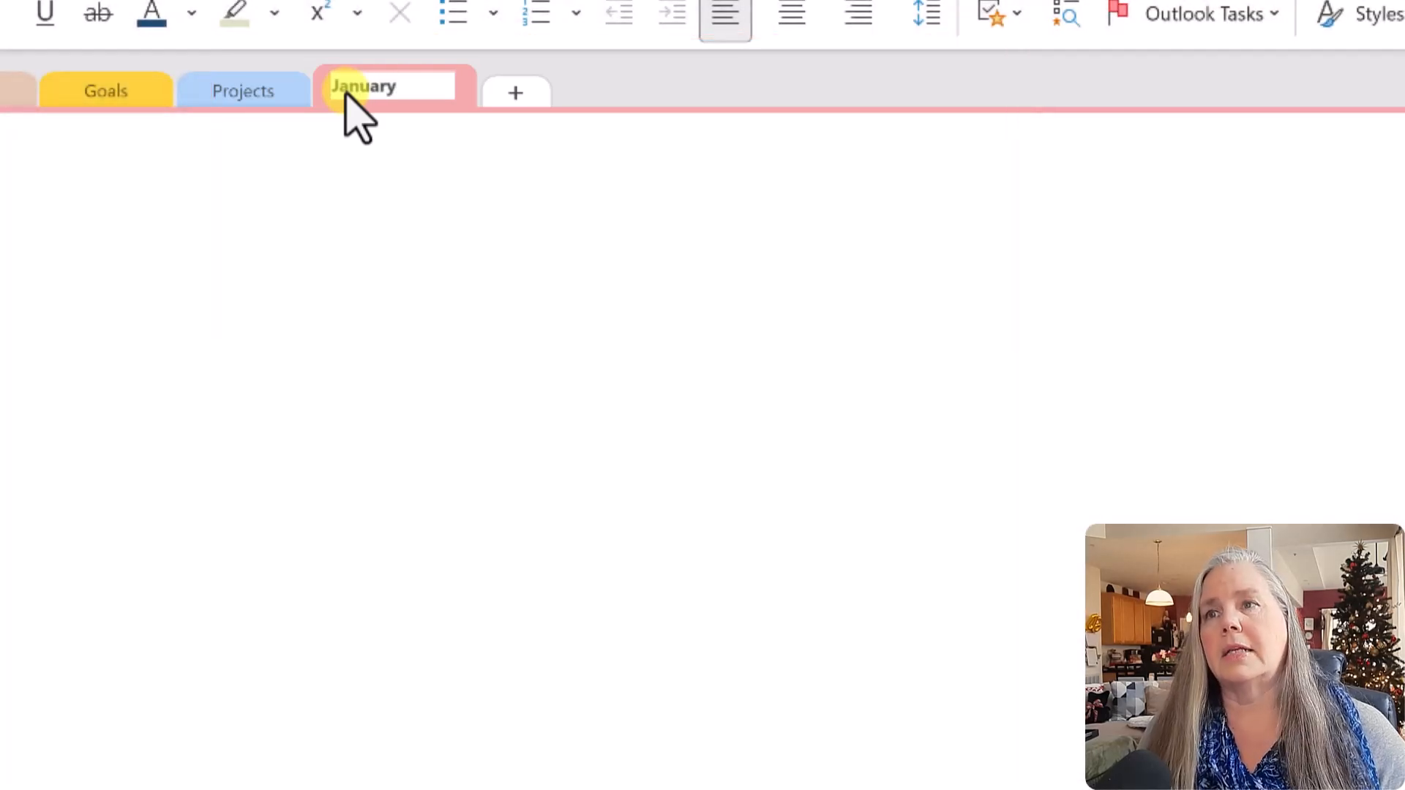
right_click(455, 87)
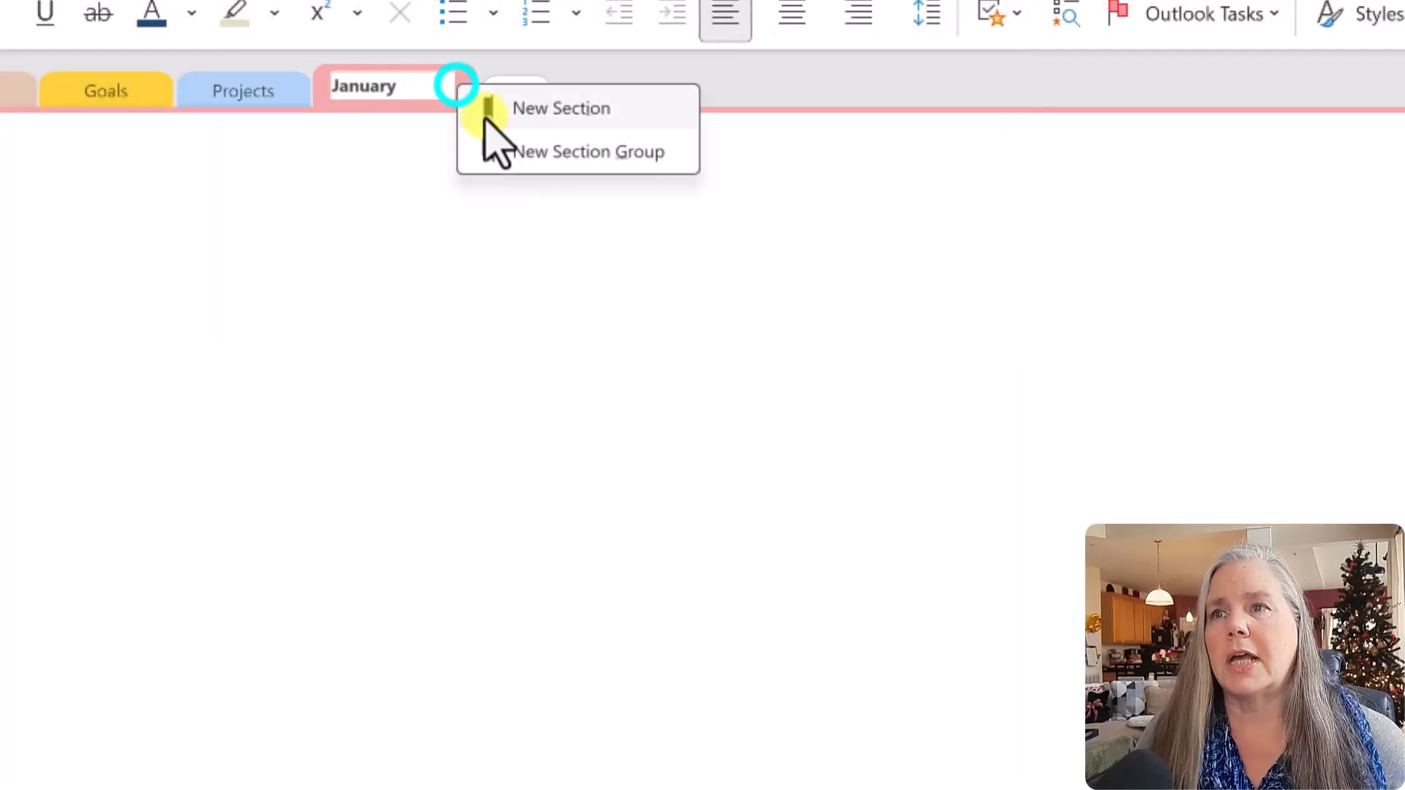
click(442, 96)
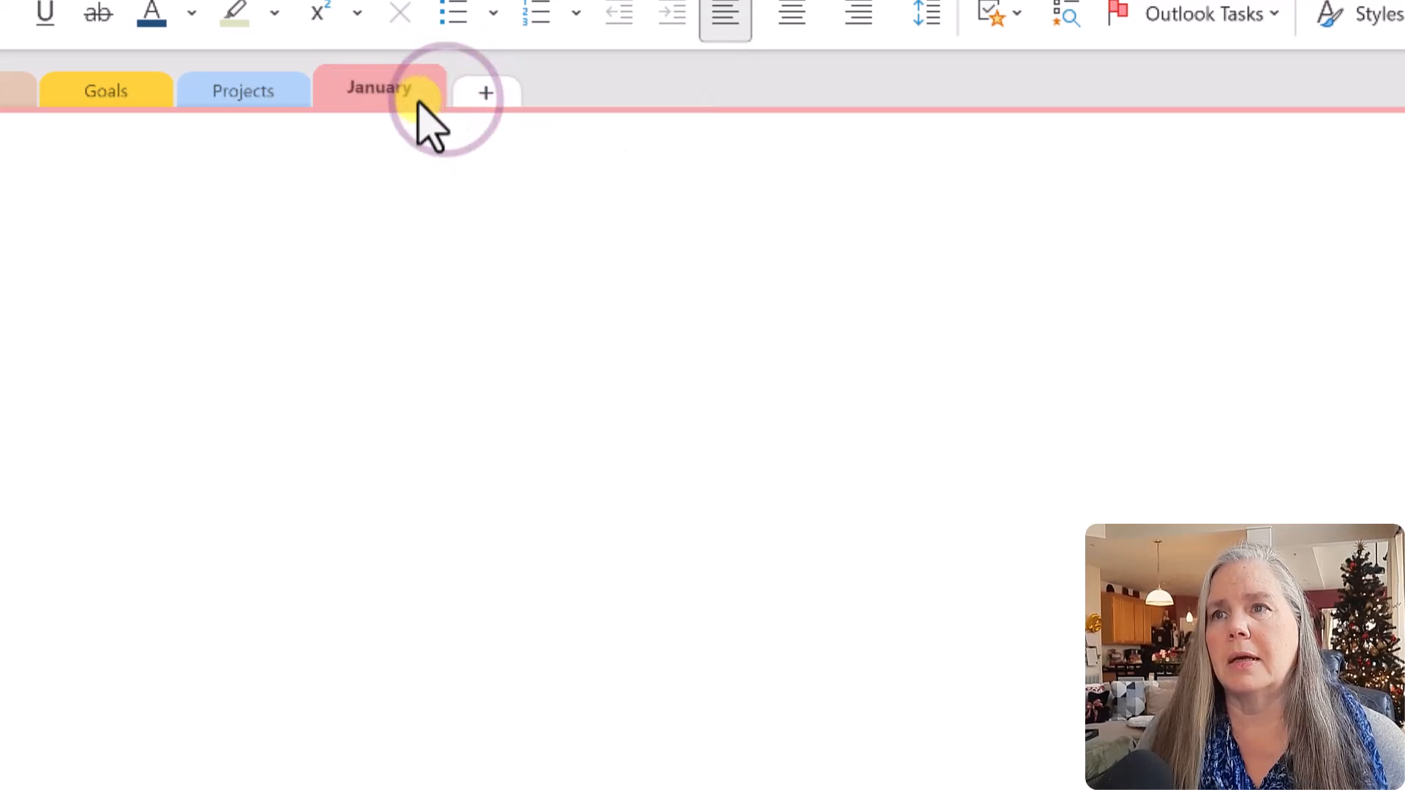
Set the January section's color to Silver.
right_click(418, 103)
click(582, 454)
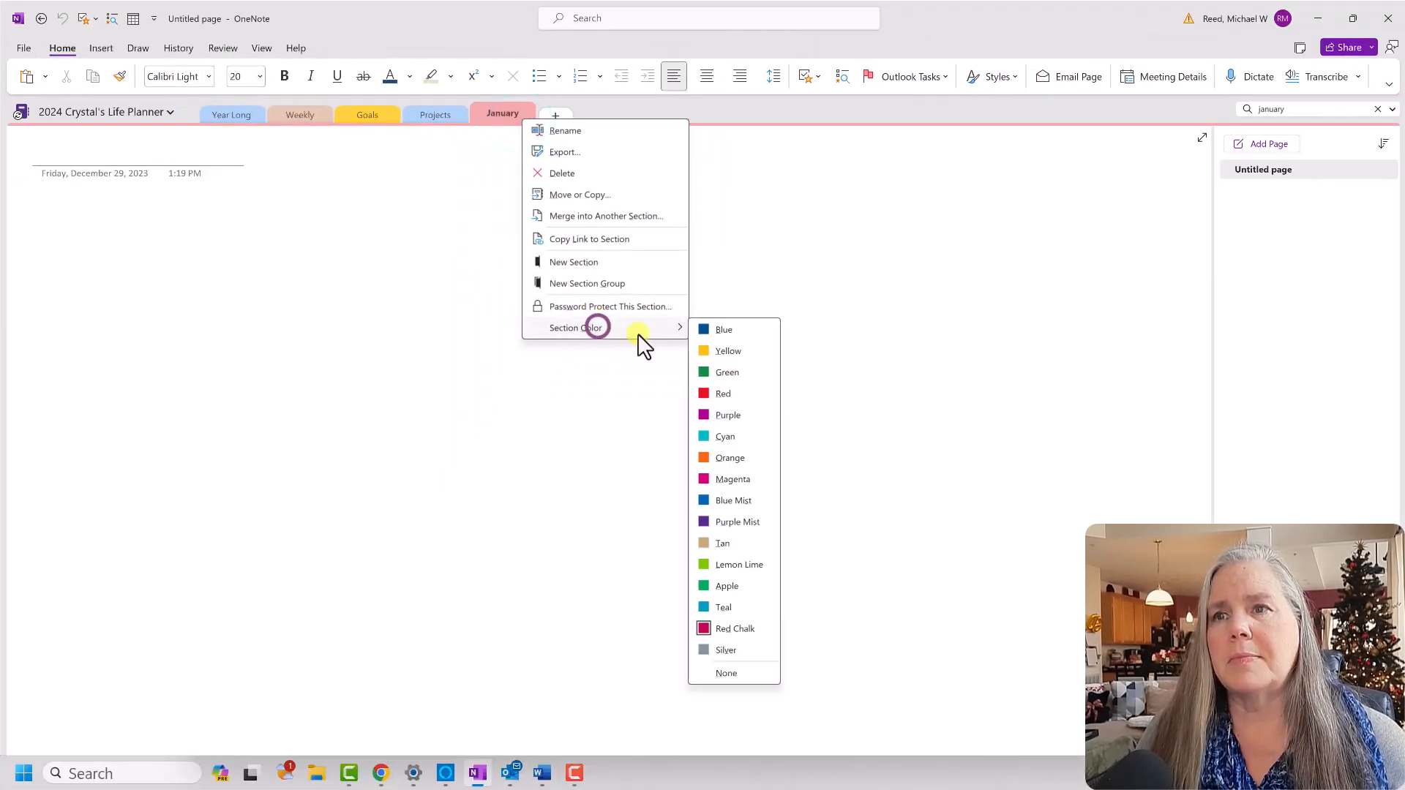
click(728, 652)
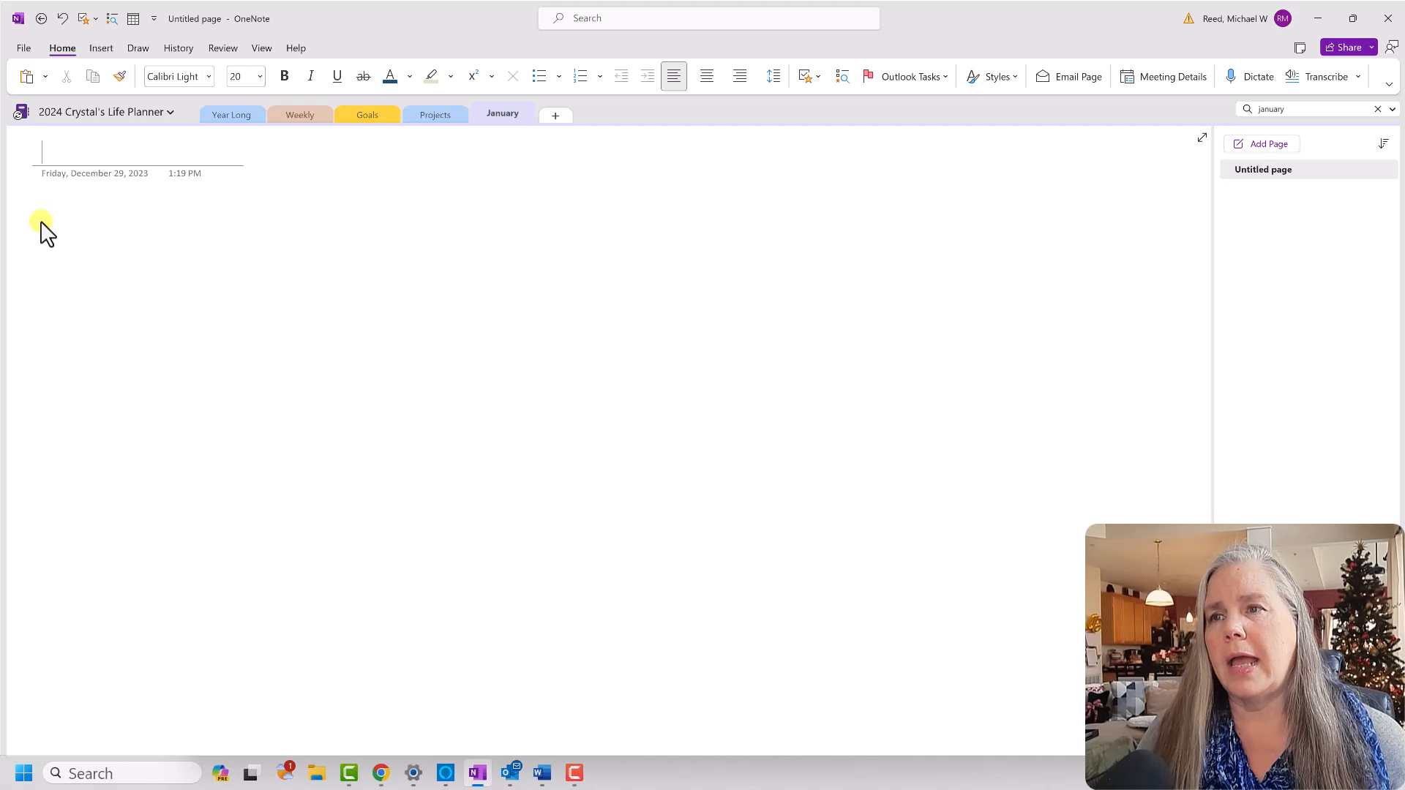
Title the blank page Weekly template and paste the copied notebook layout below the title, keeping source formatting.
text(weekly t)
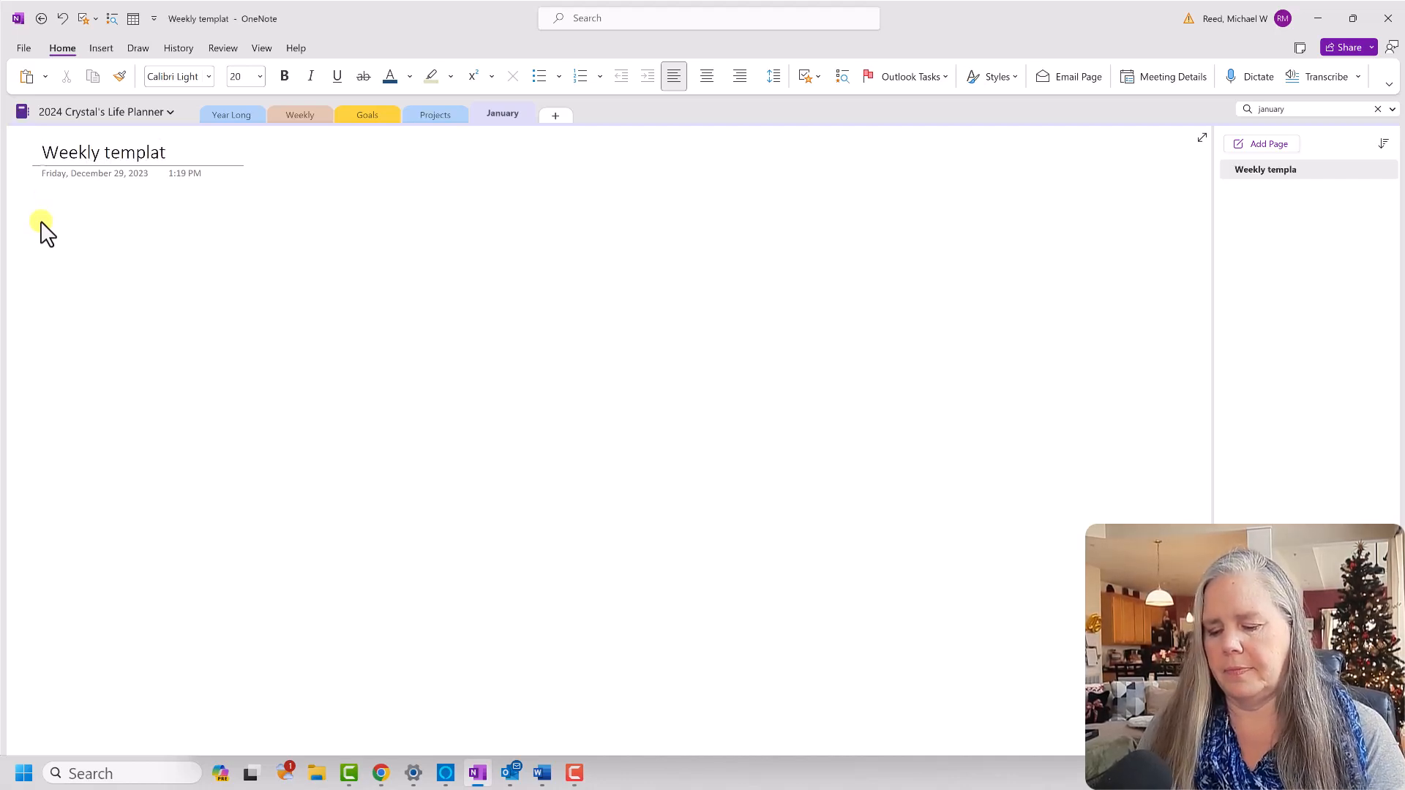
click(51, 220)
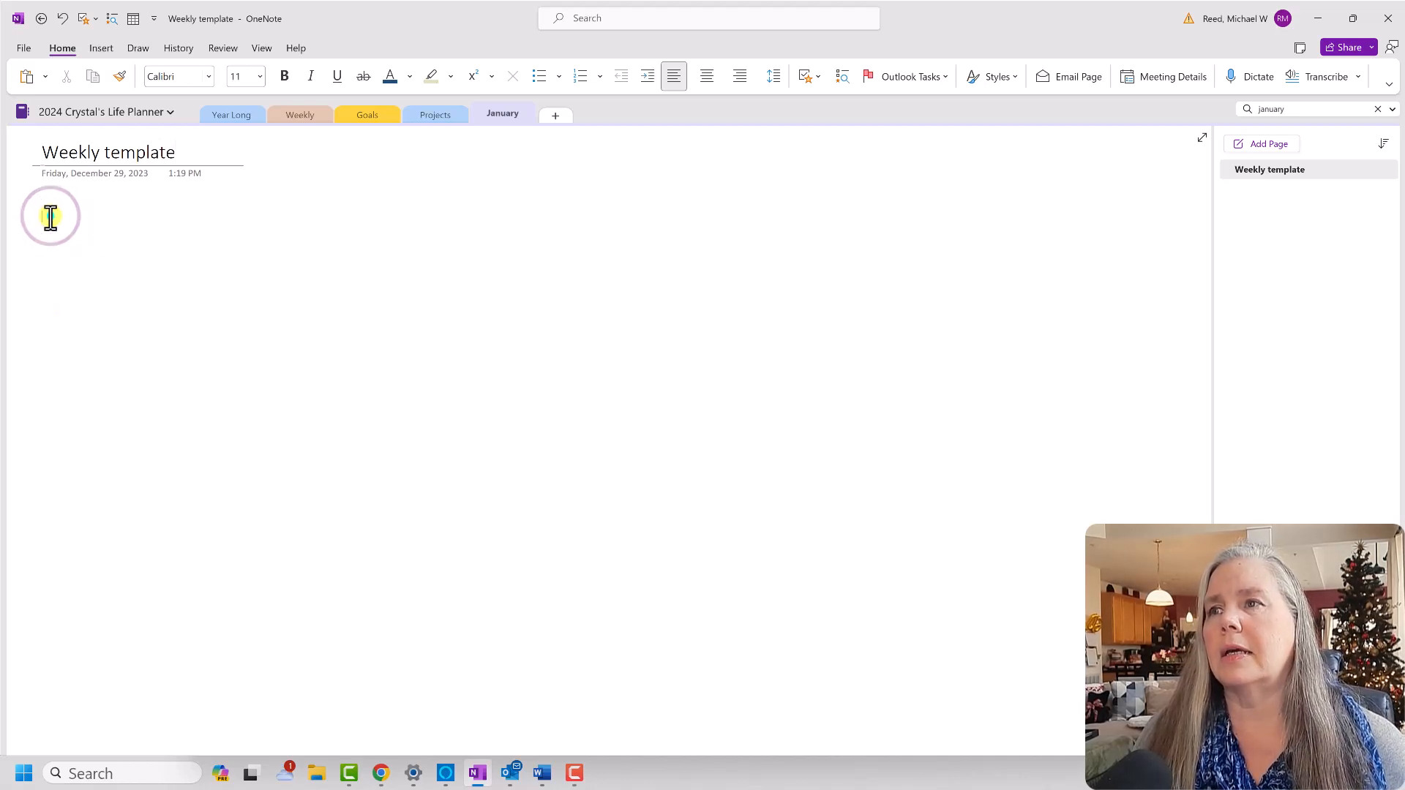
right_click(51, 217)
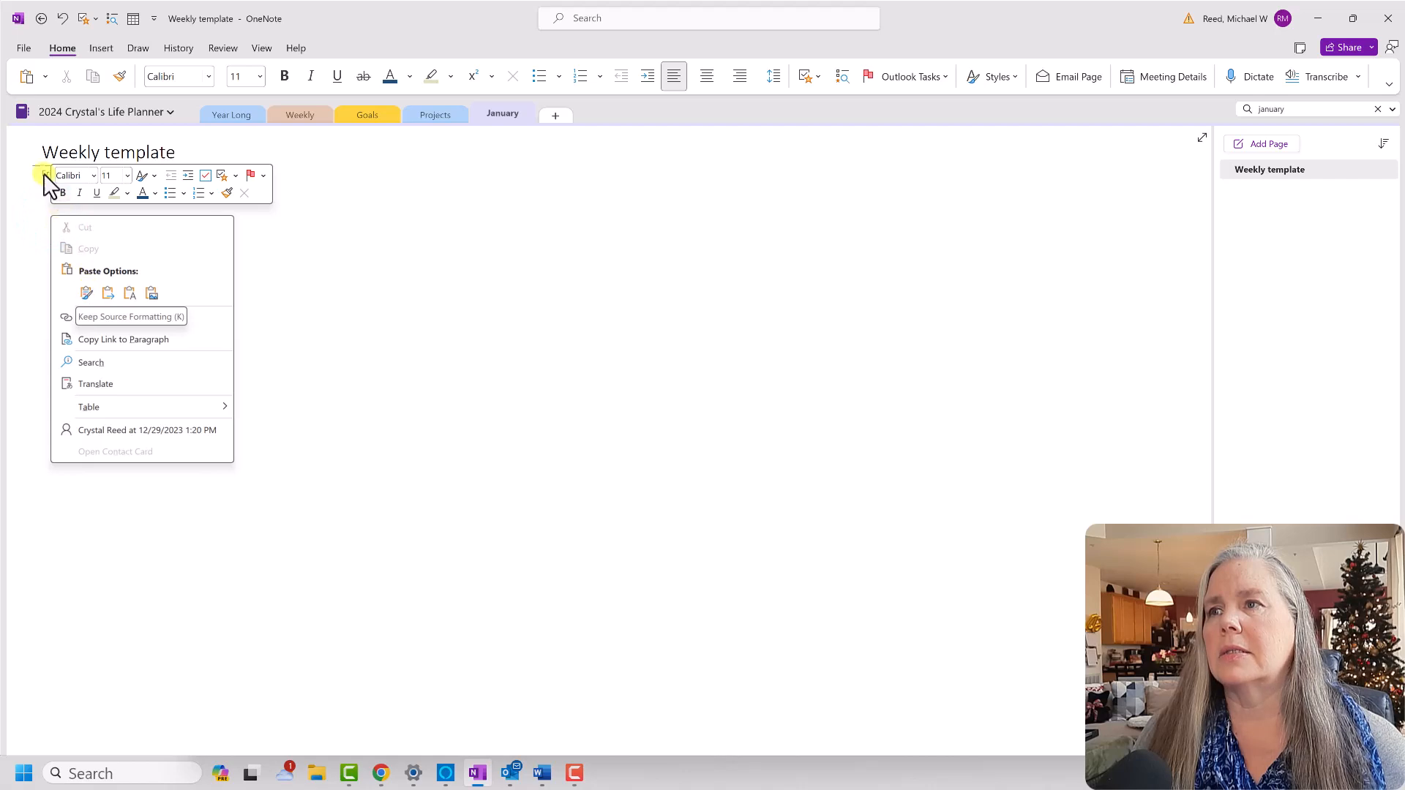
click(86, 294)
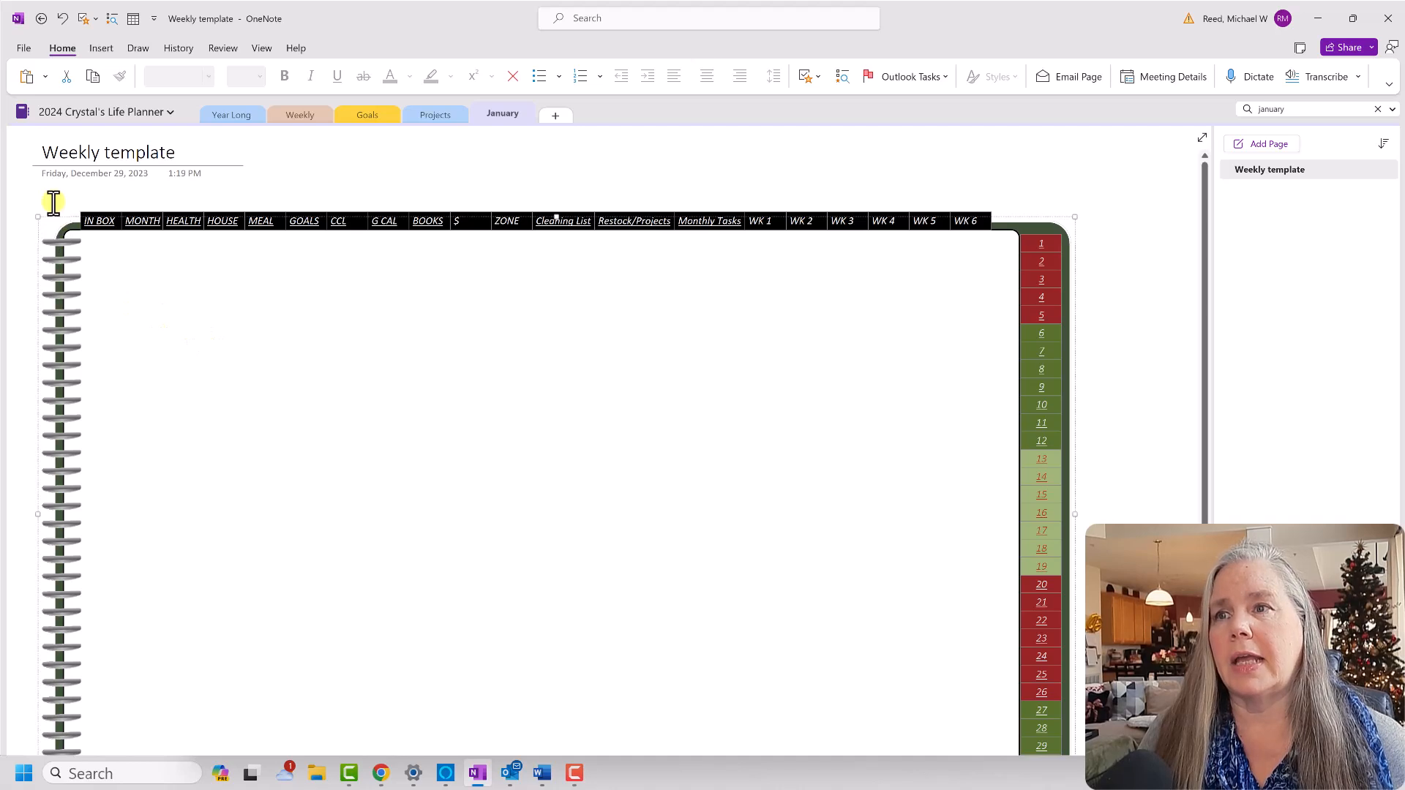
Select the whole pasted notebook layout and move it up and left so the page title sits inside the notebook.
drag(30, 189, 1148, 711)
drag(665, 502, 637, 455)
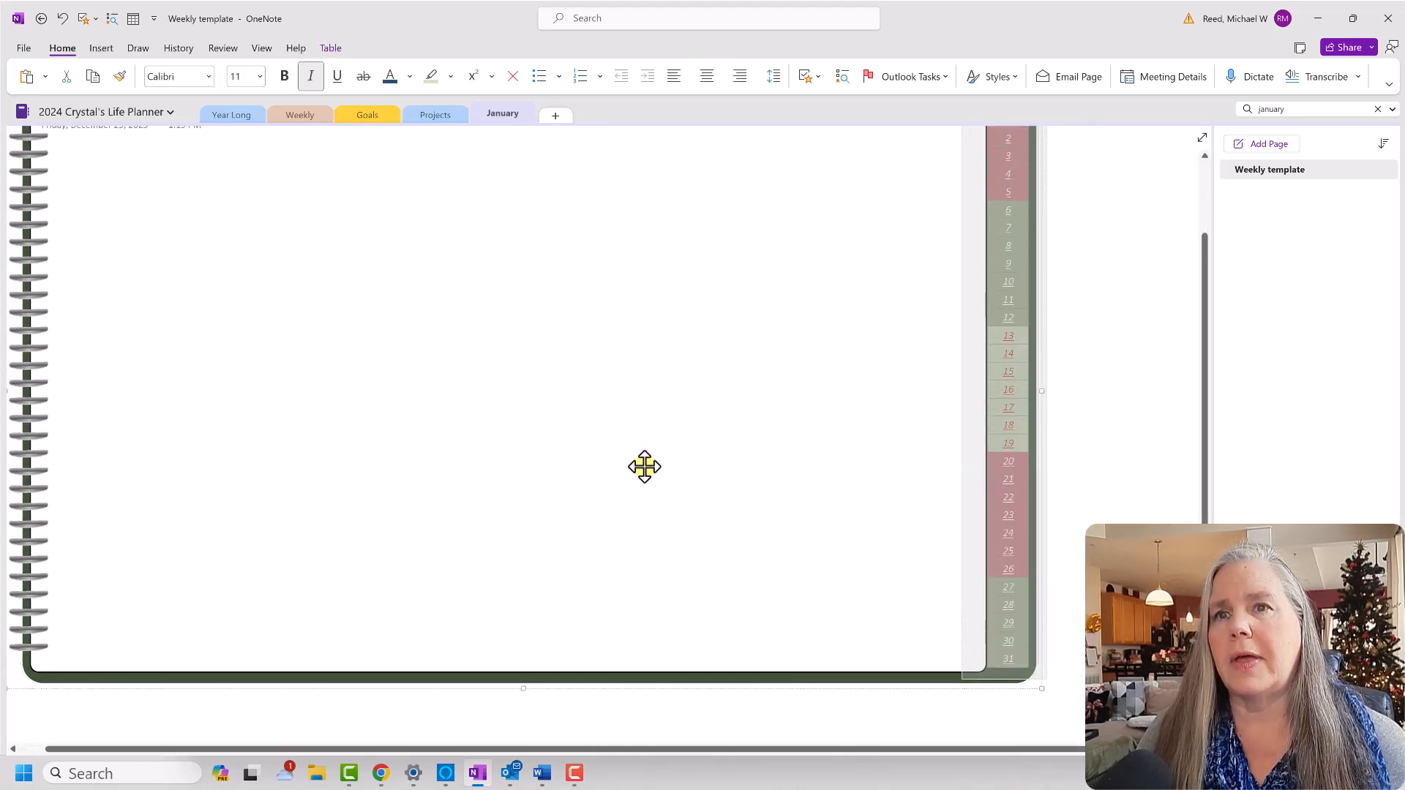
drag(620, 519, 609, 498)
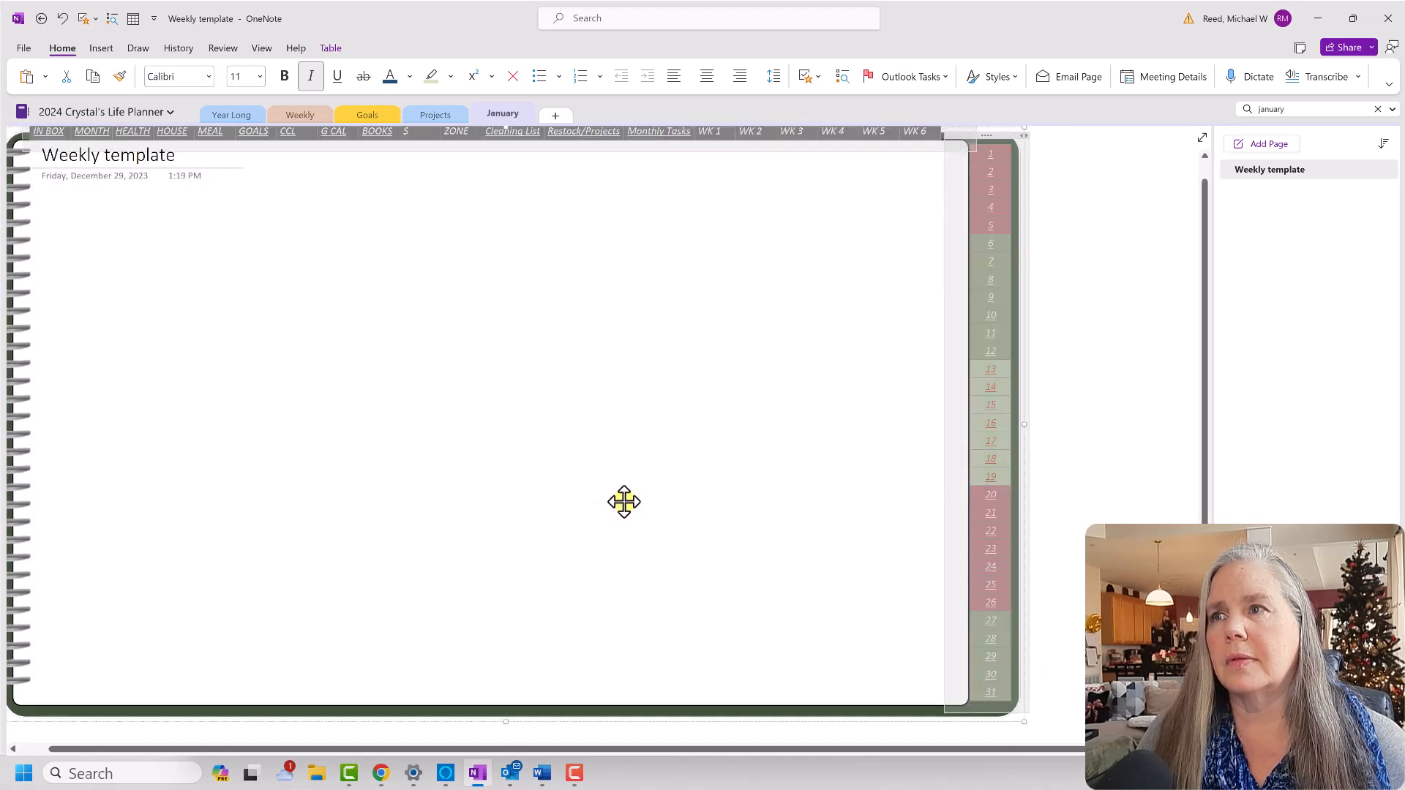
click(529, 445)
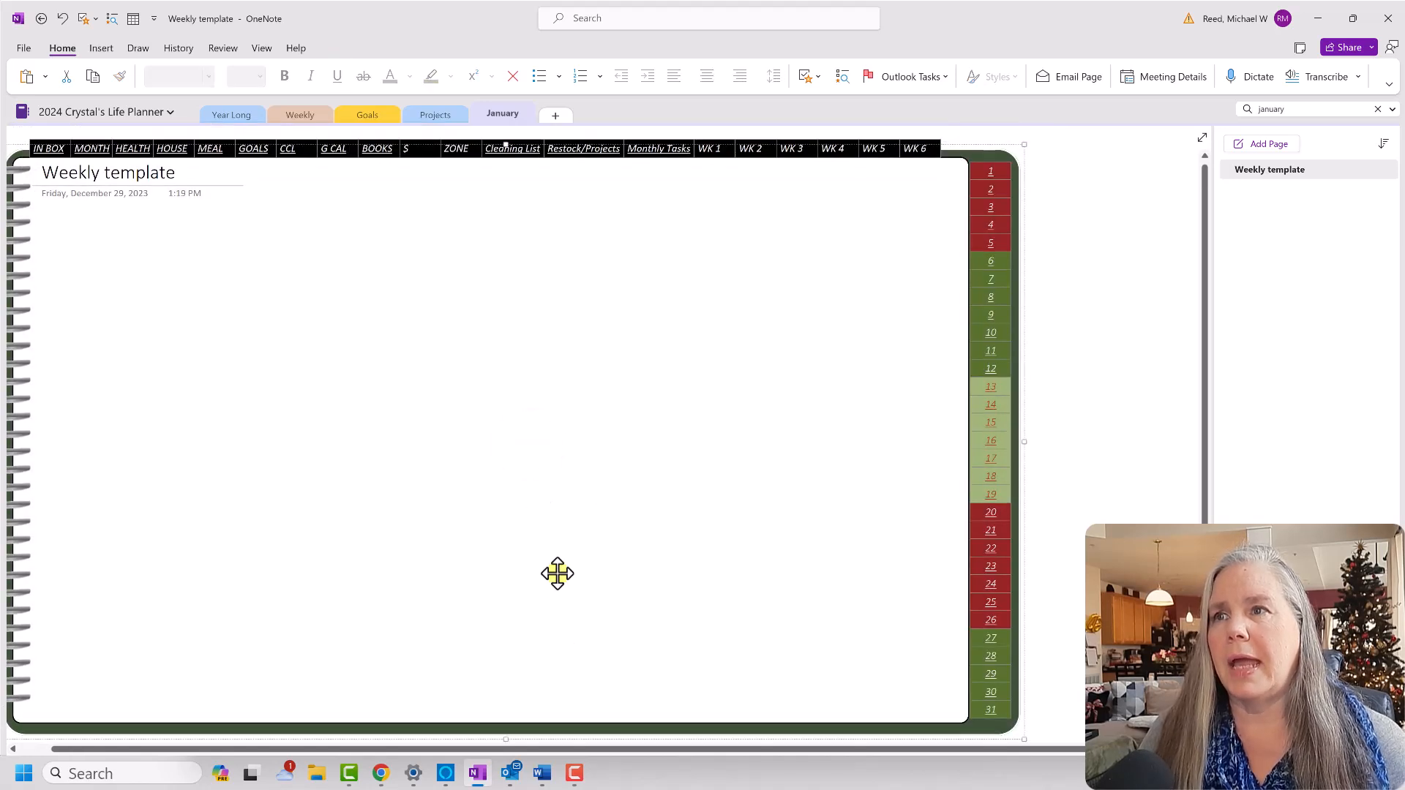
drag(587, 748, 442, 730)
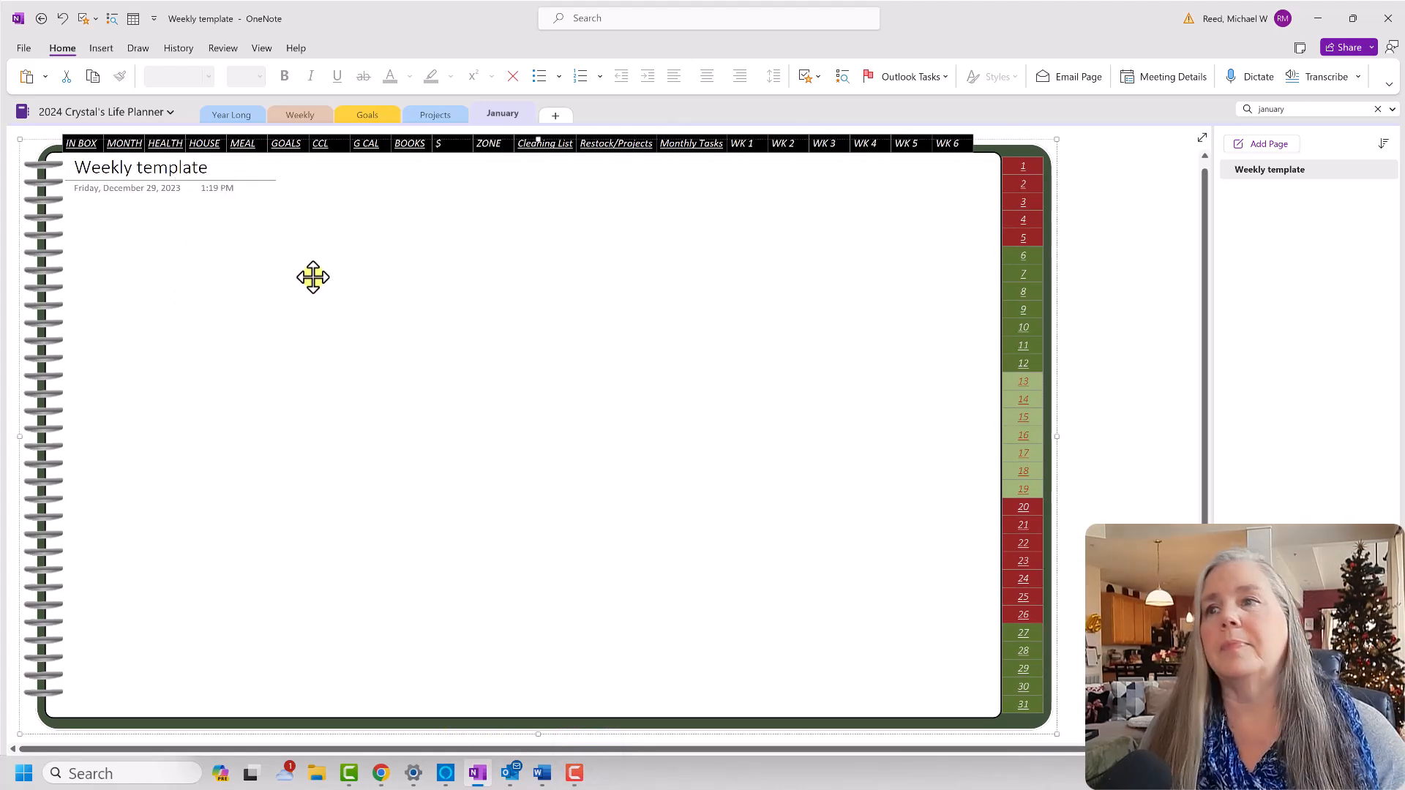
Cut the date and the time stamp from beneath the Weekly template page title.
click(153, 191)
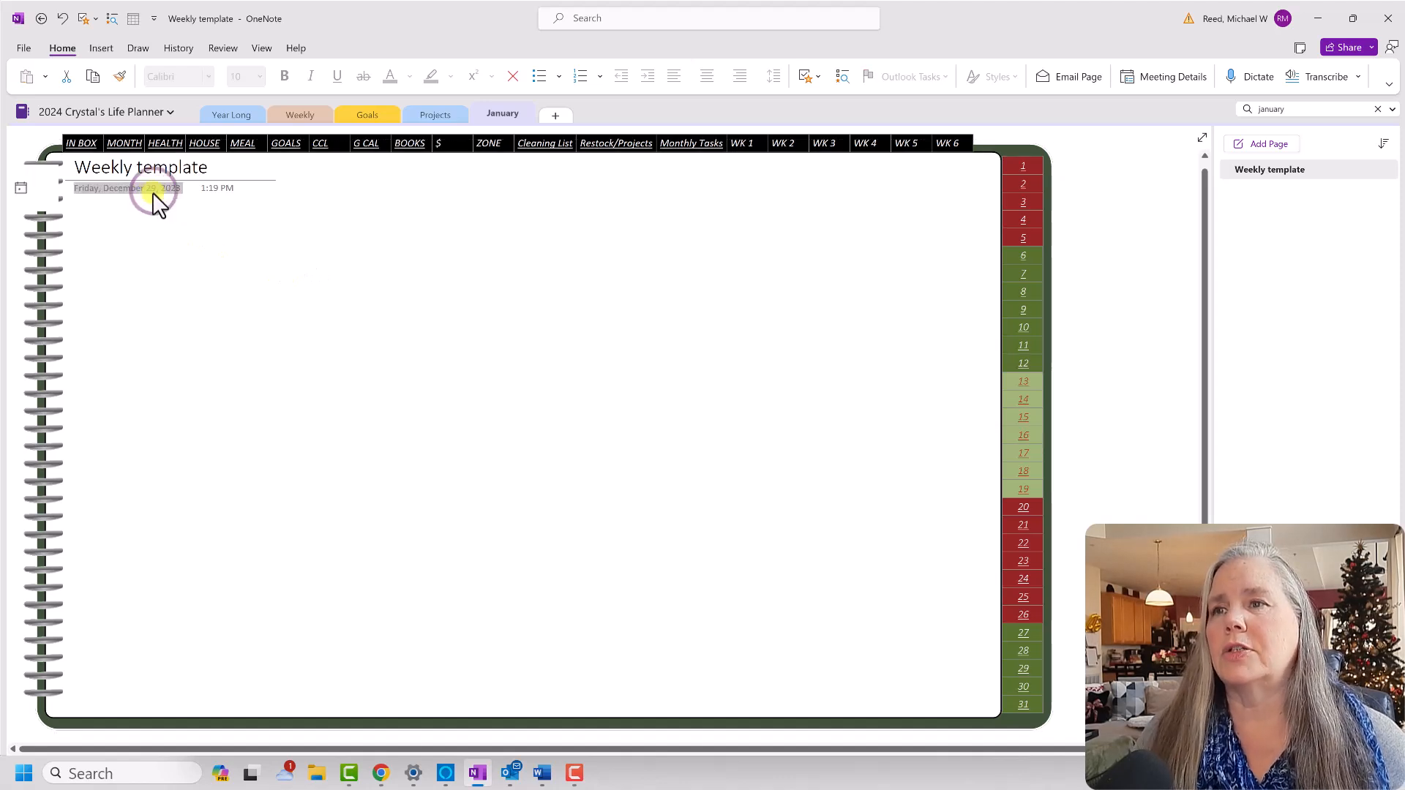
right_click(80, 193)
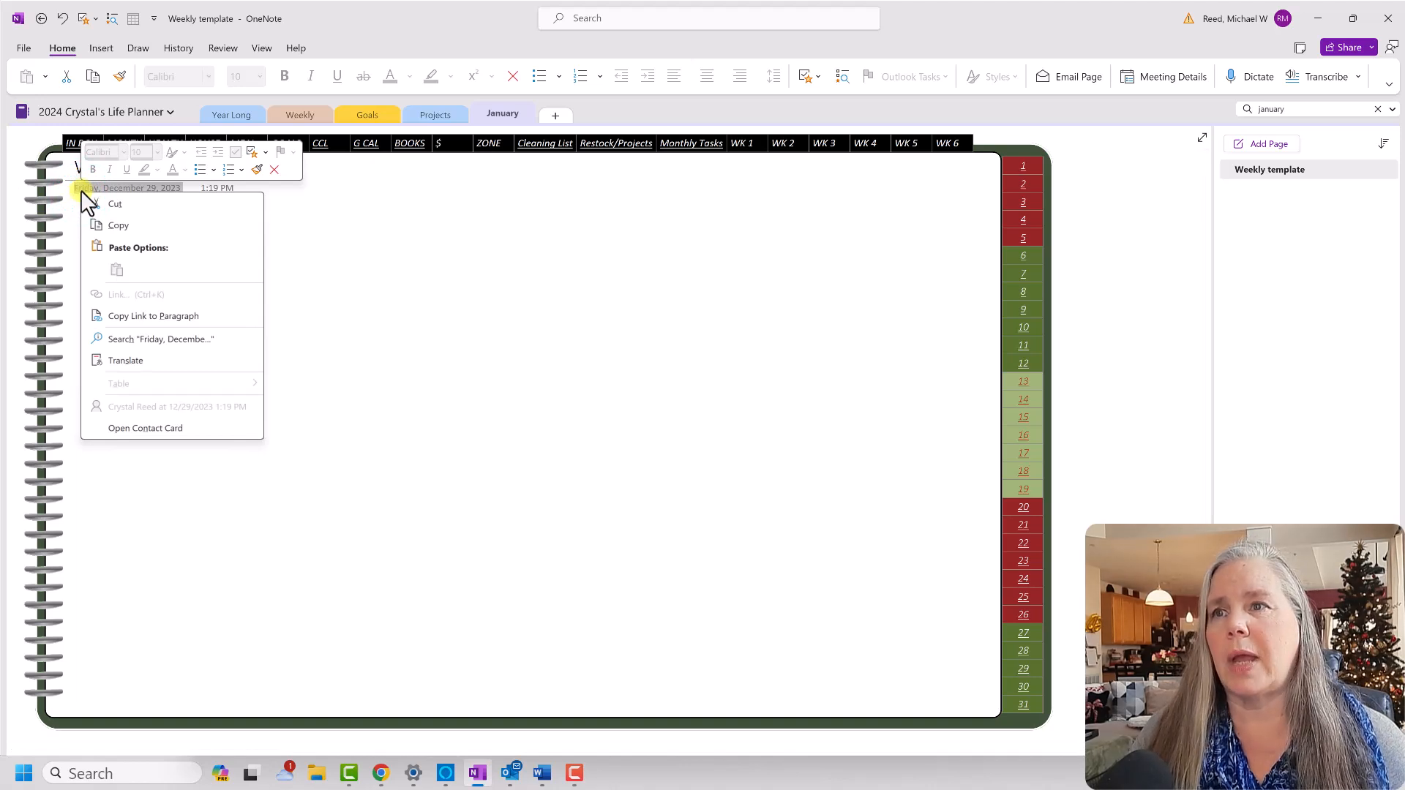
click(111, 203)
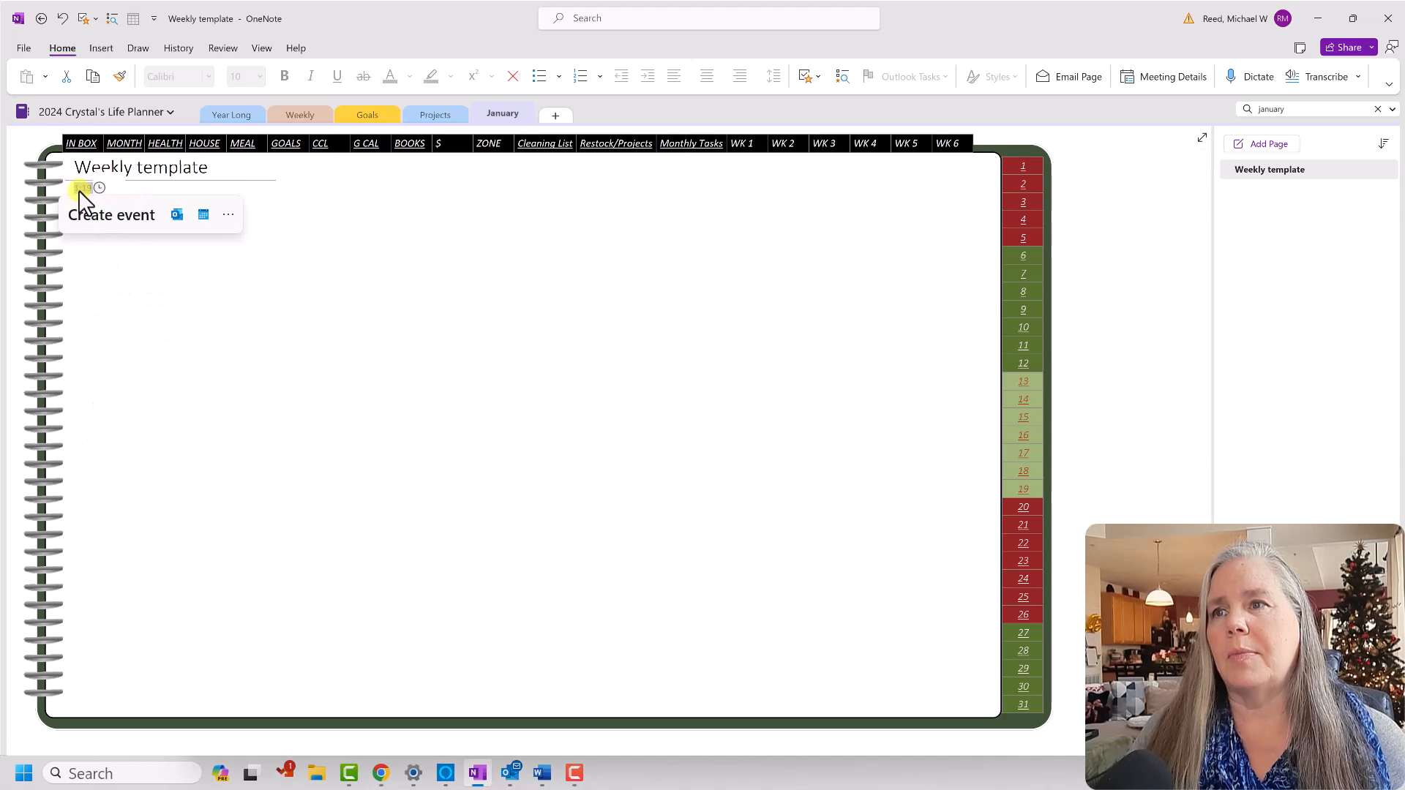
click(79, 188)
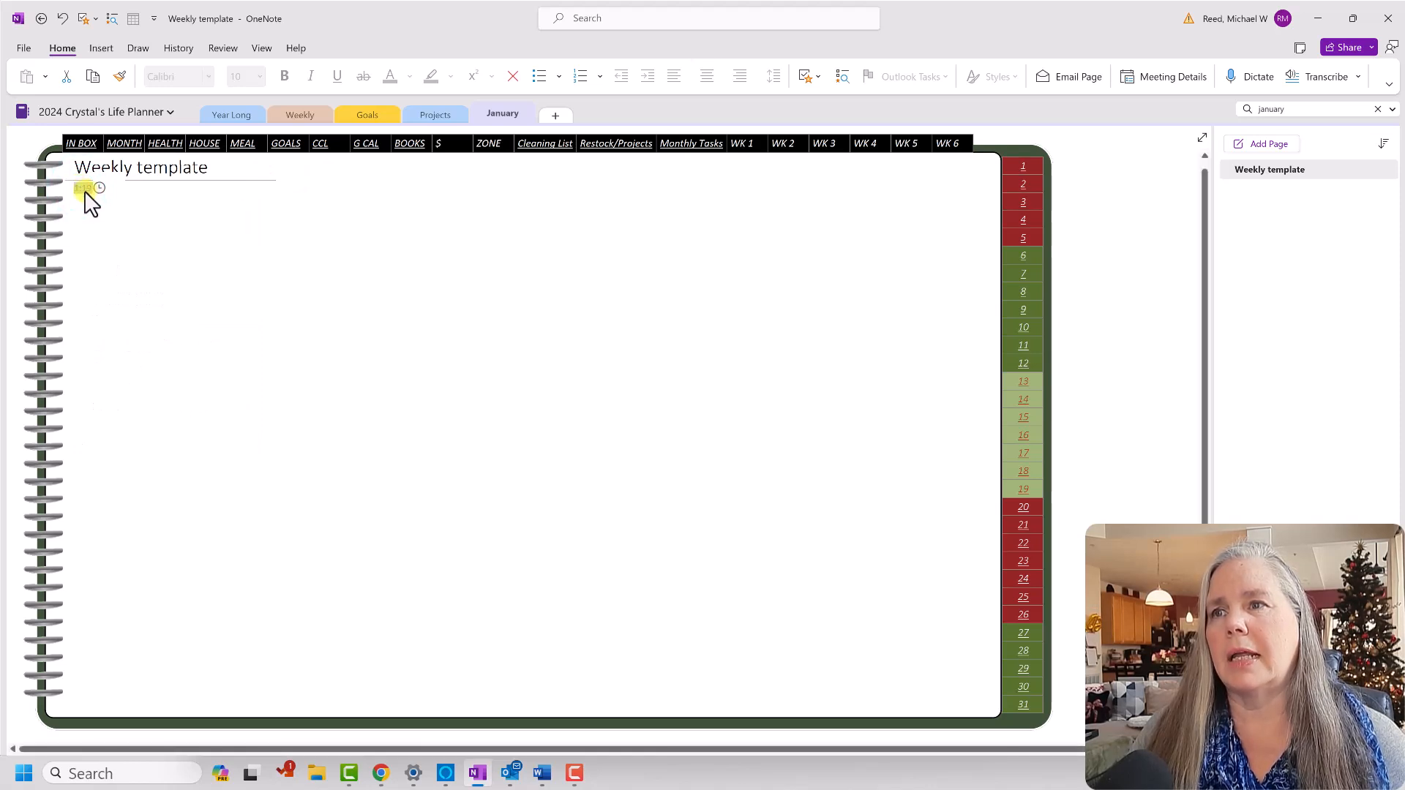
right_click(85, 190)
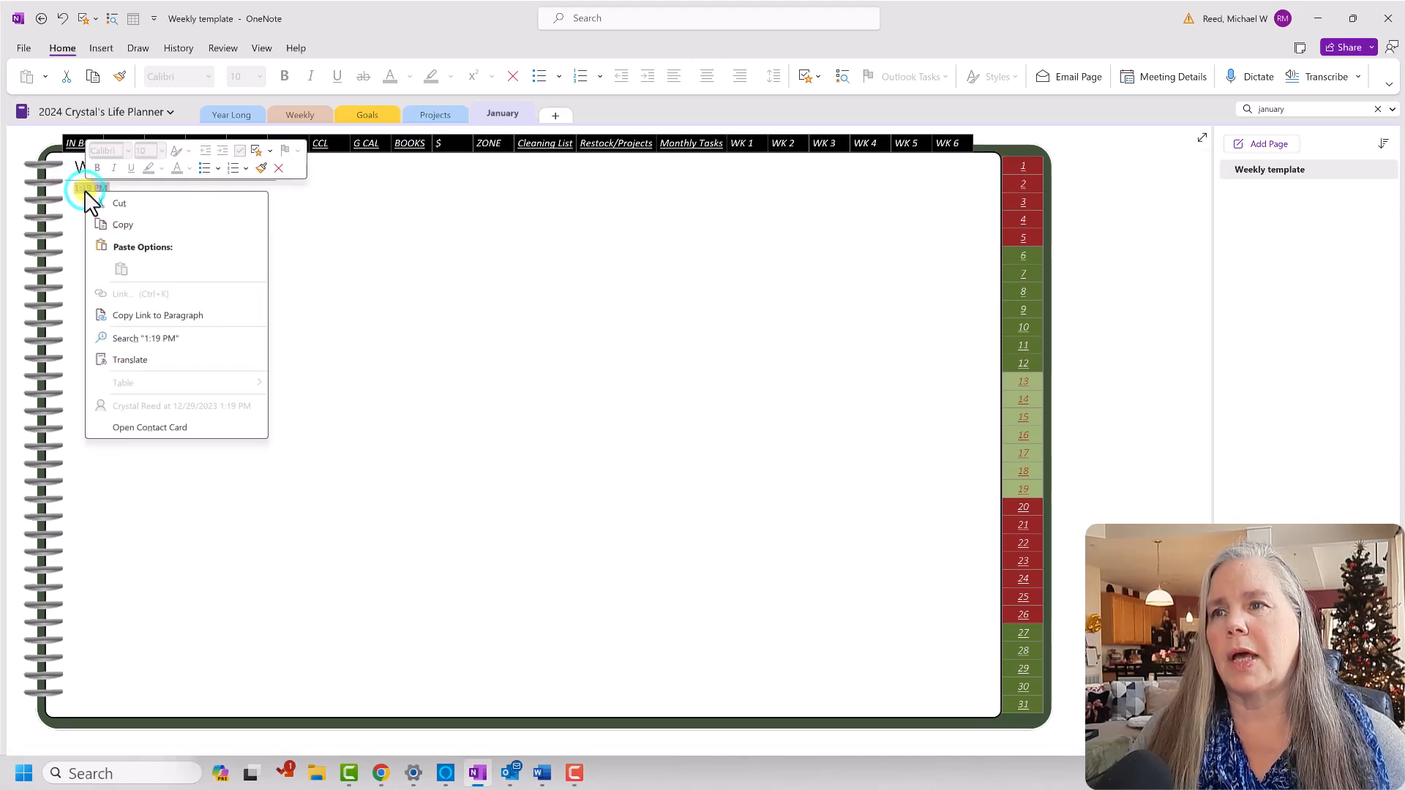
click(112, 200)
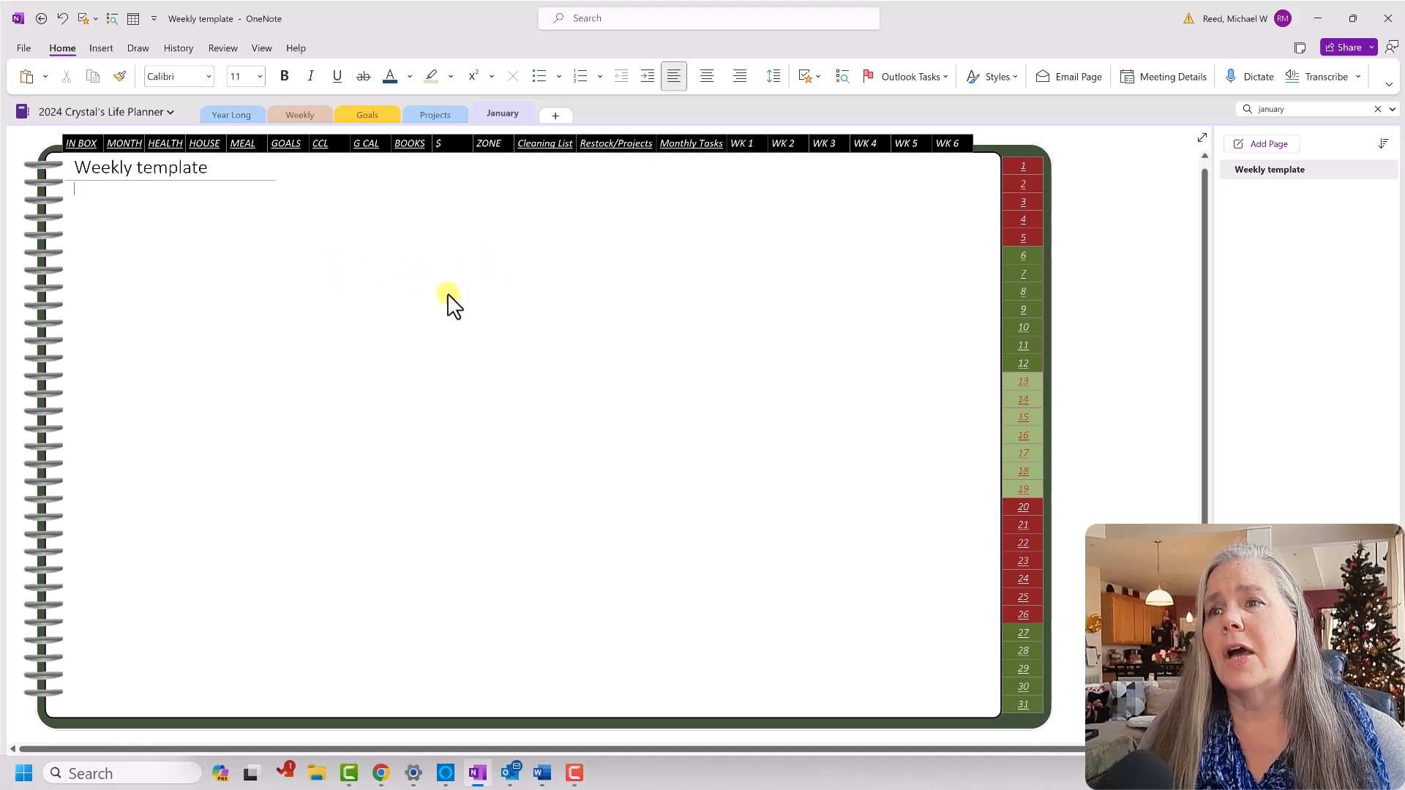
Set the notebook layout picture as the page background.
right_click(686, 295)
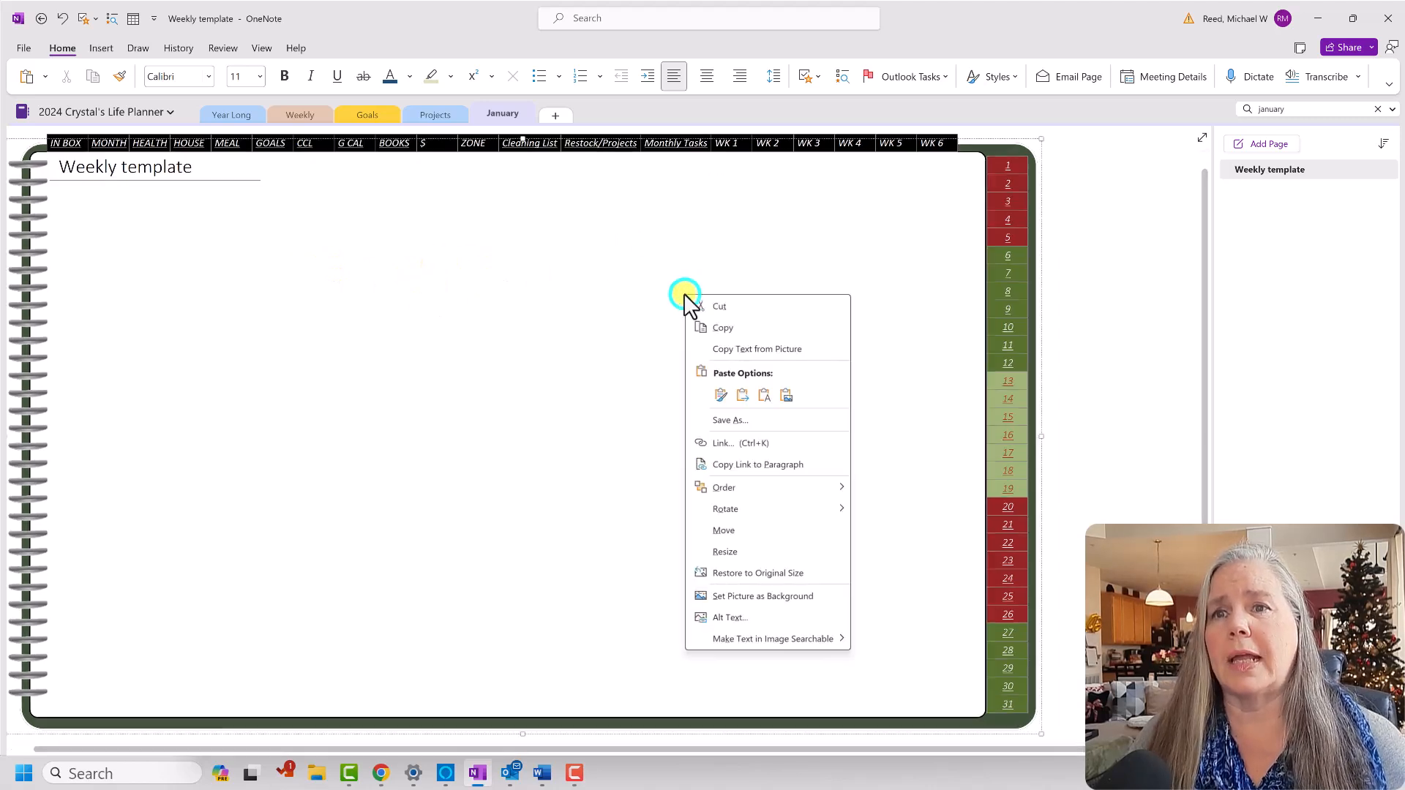
click(735, 595)
click(485, 404)
click(125, 289)
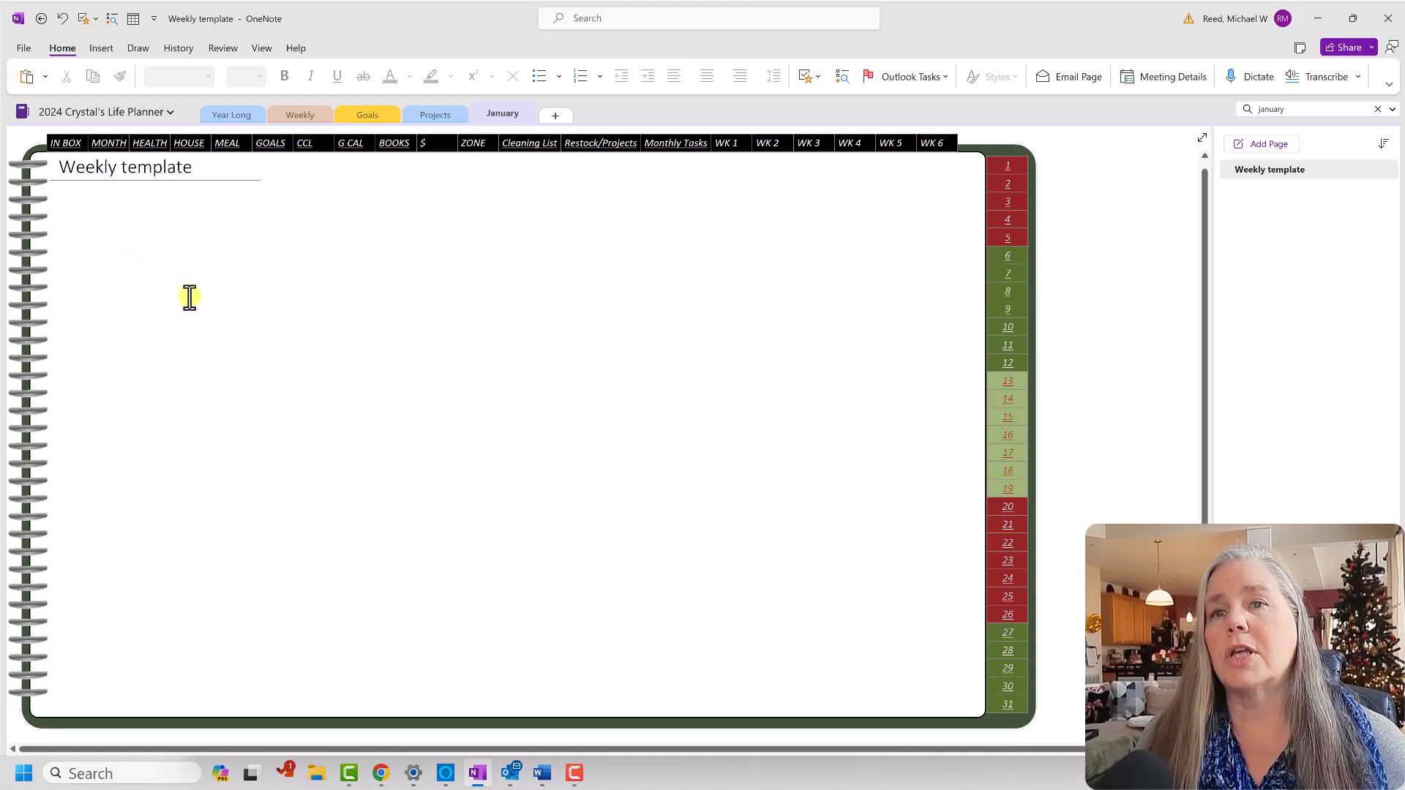
click(41, 19)
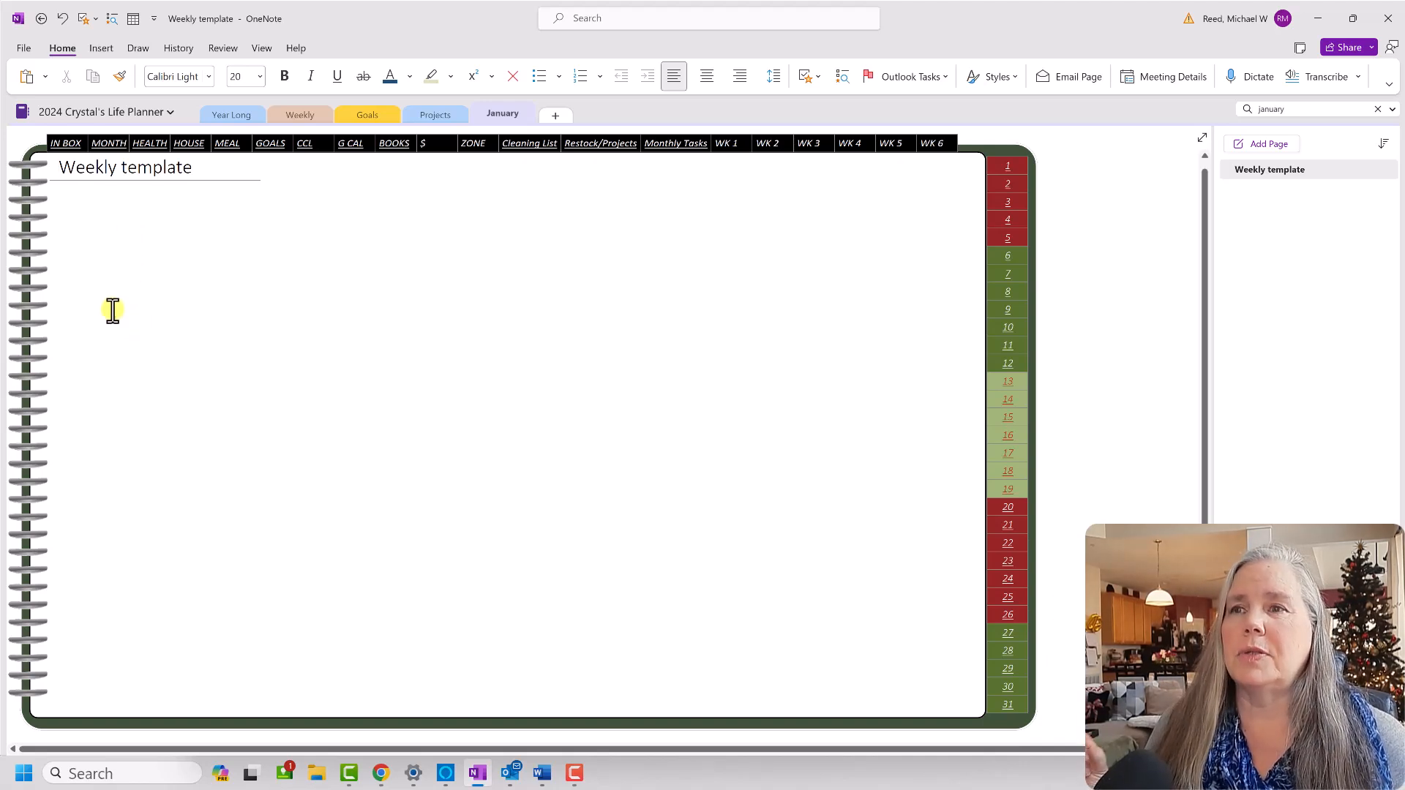
Insert a table with 1 column and 8 rows below the Weekly template title.
click(75, 218)
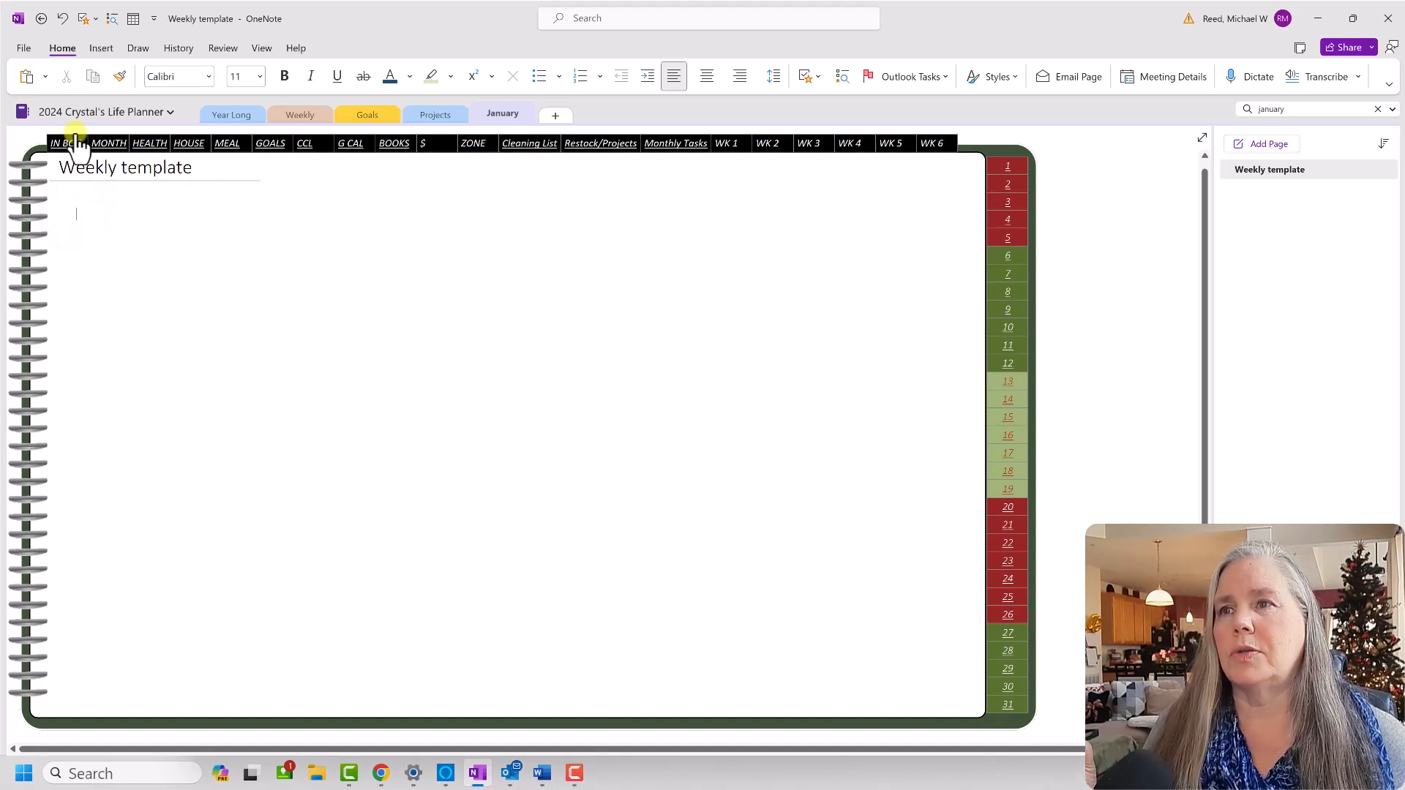
click(133, 19)
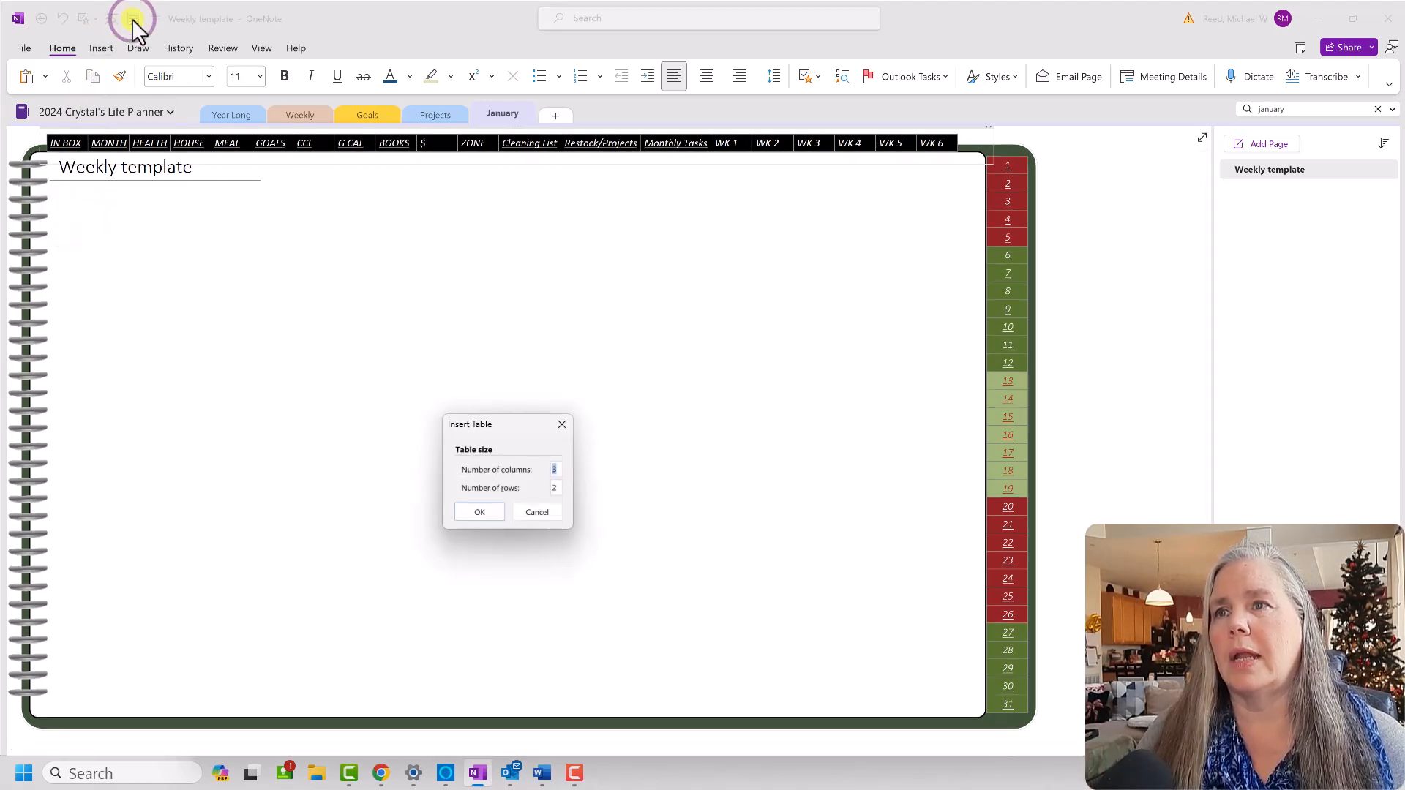
drag(520, 439, 356, 236)
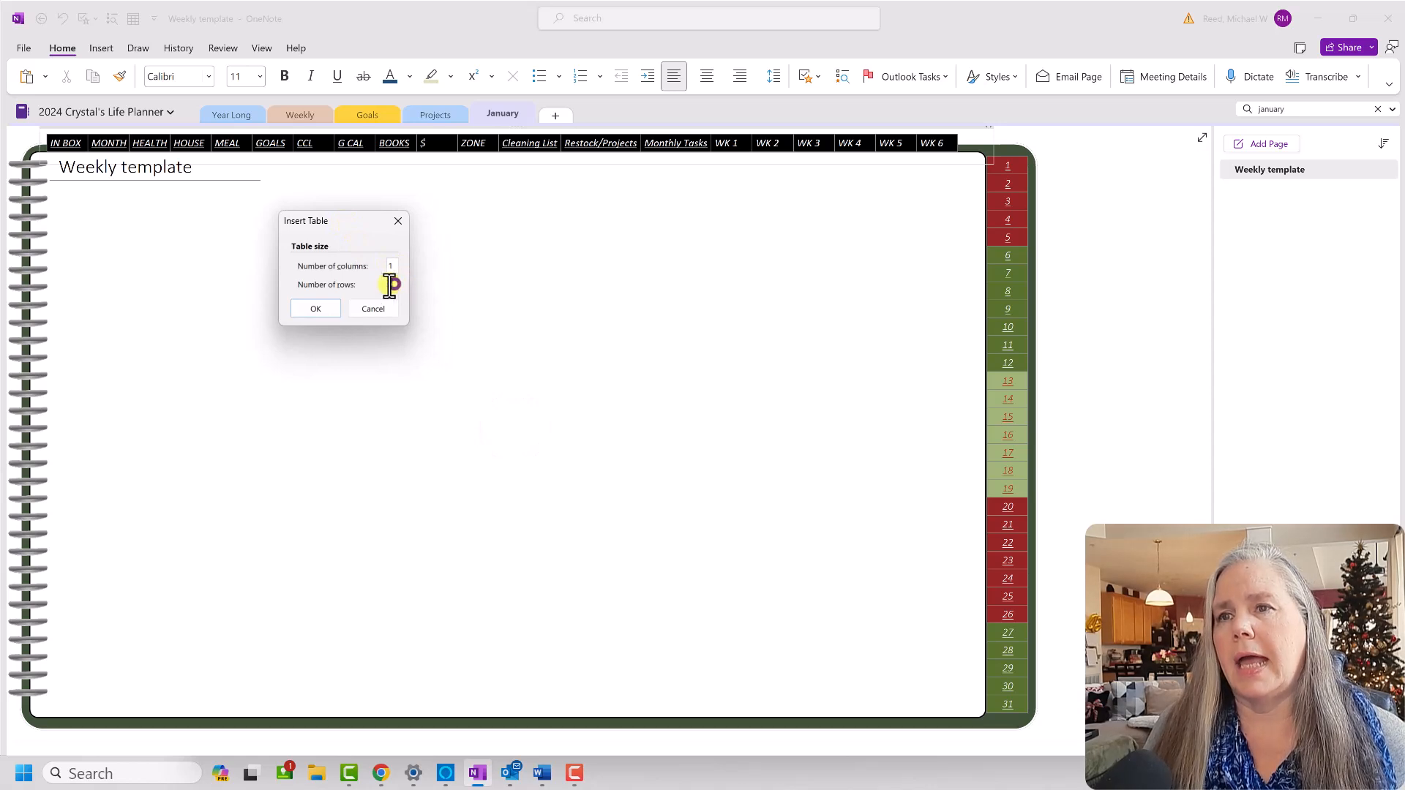
text(8)
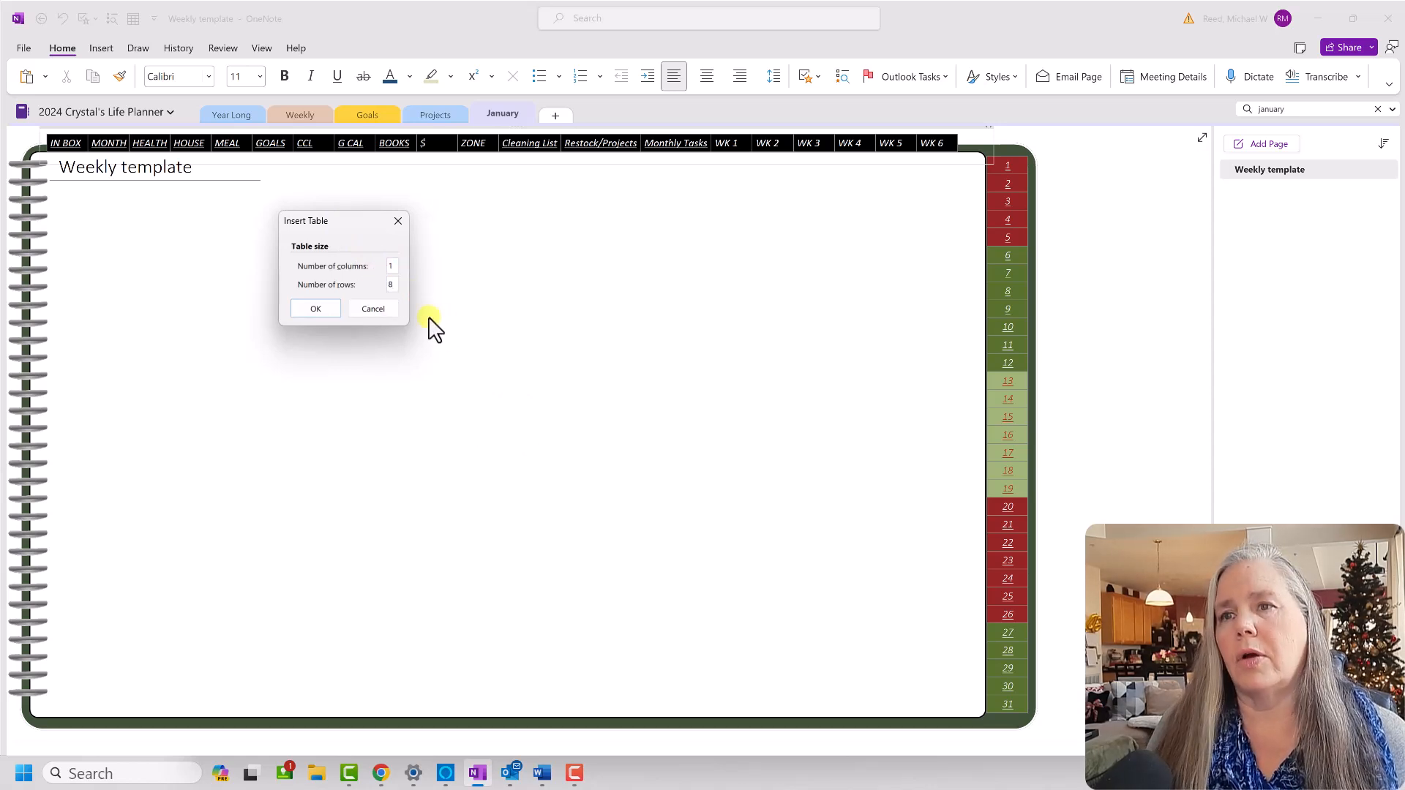
click(315, 309)
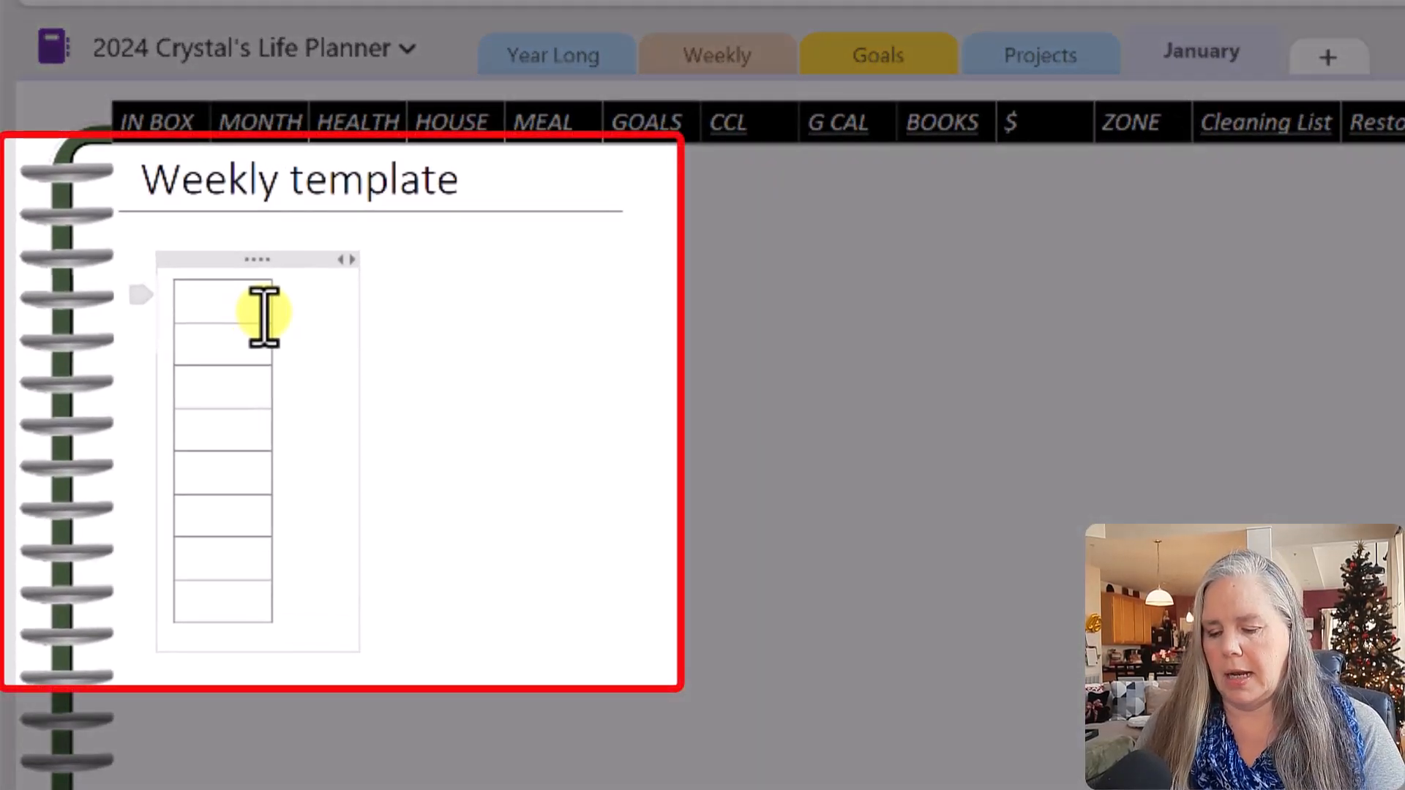
Label the table's first row Top Focus, fifth row Projects and last row Prayers, and widen the column to roughly one and a half times its width.
text(Top F)
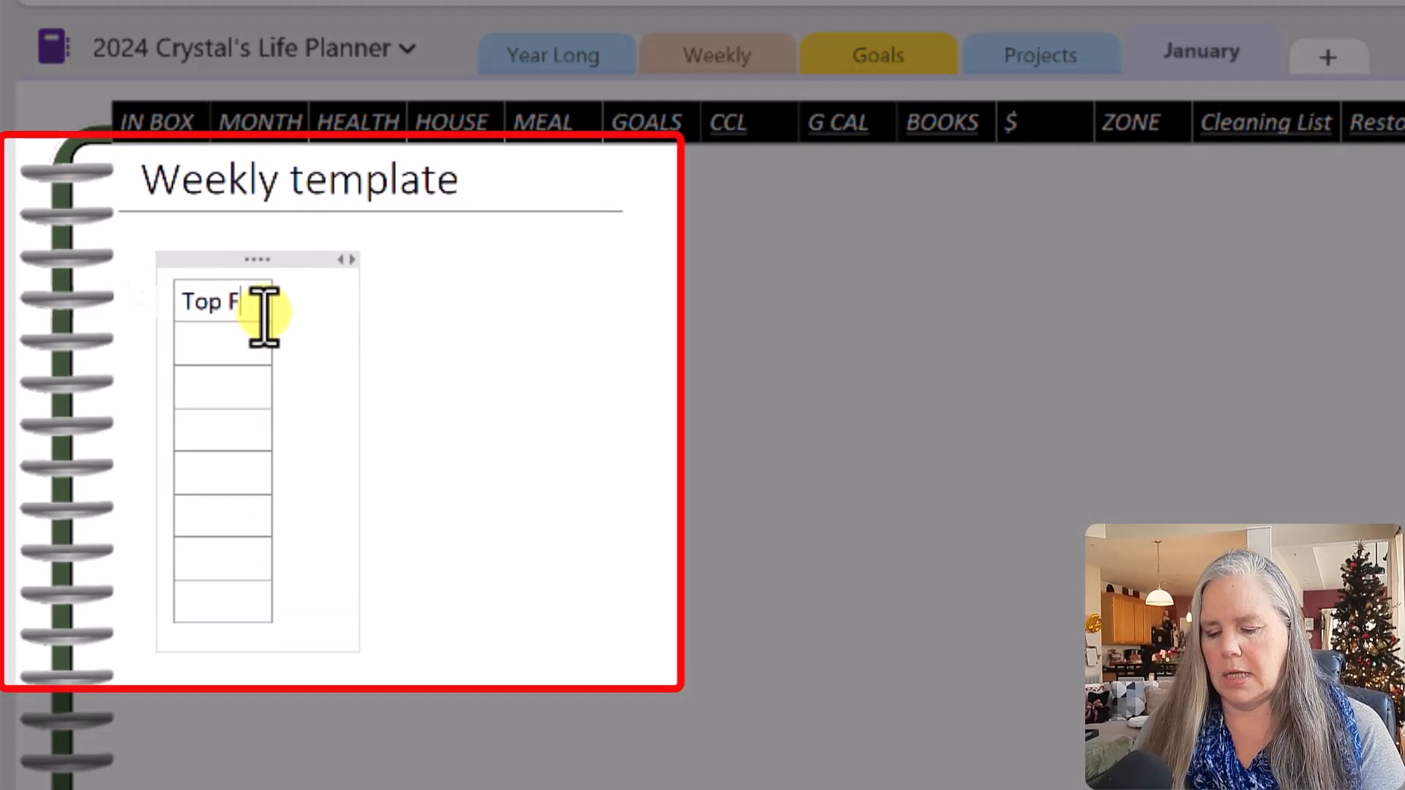
text(ocus)
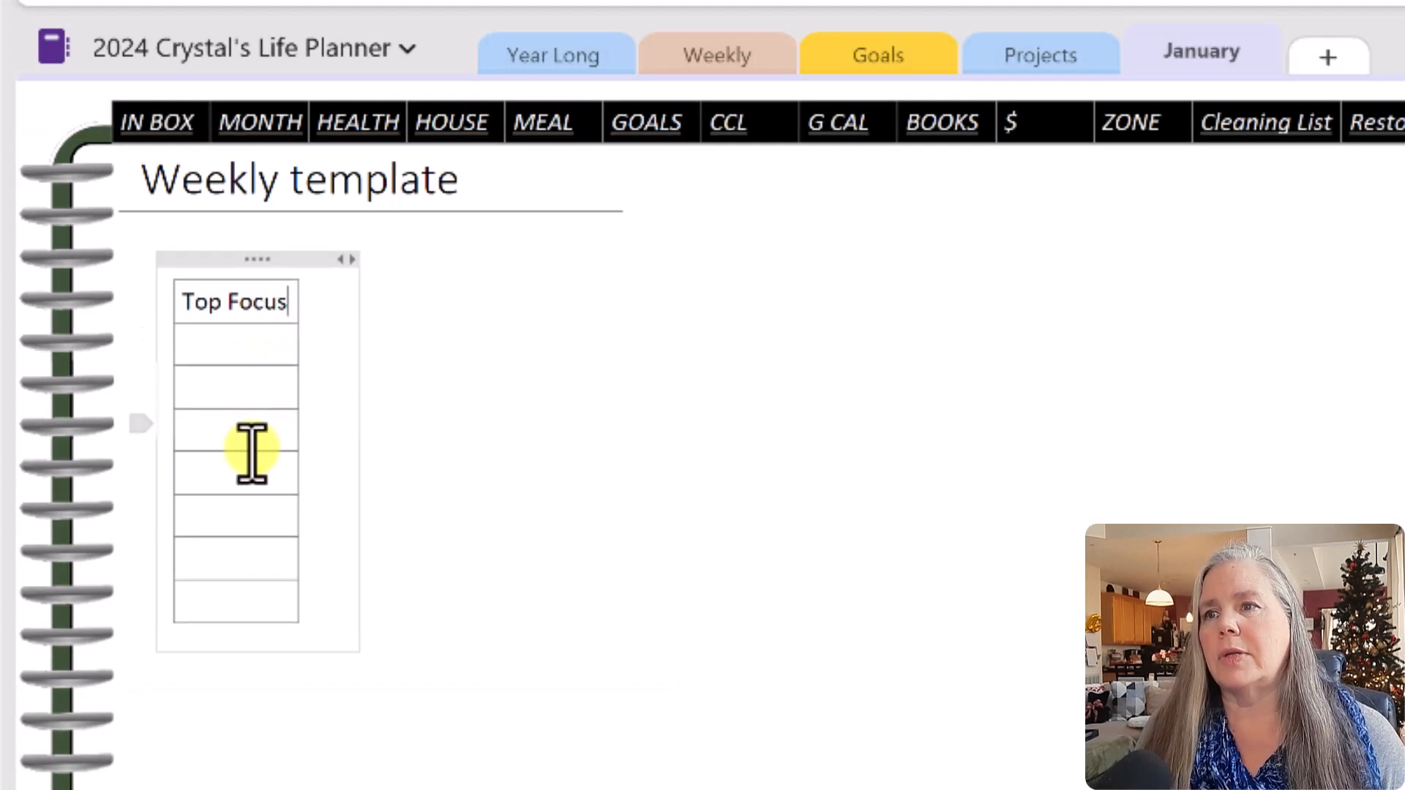
click(222, 474)
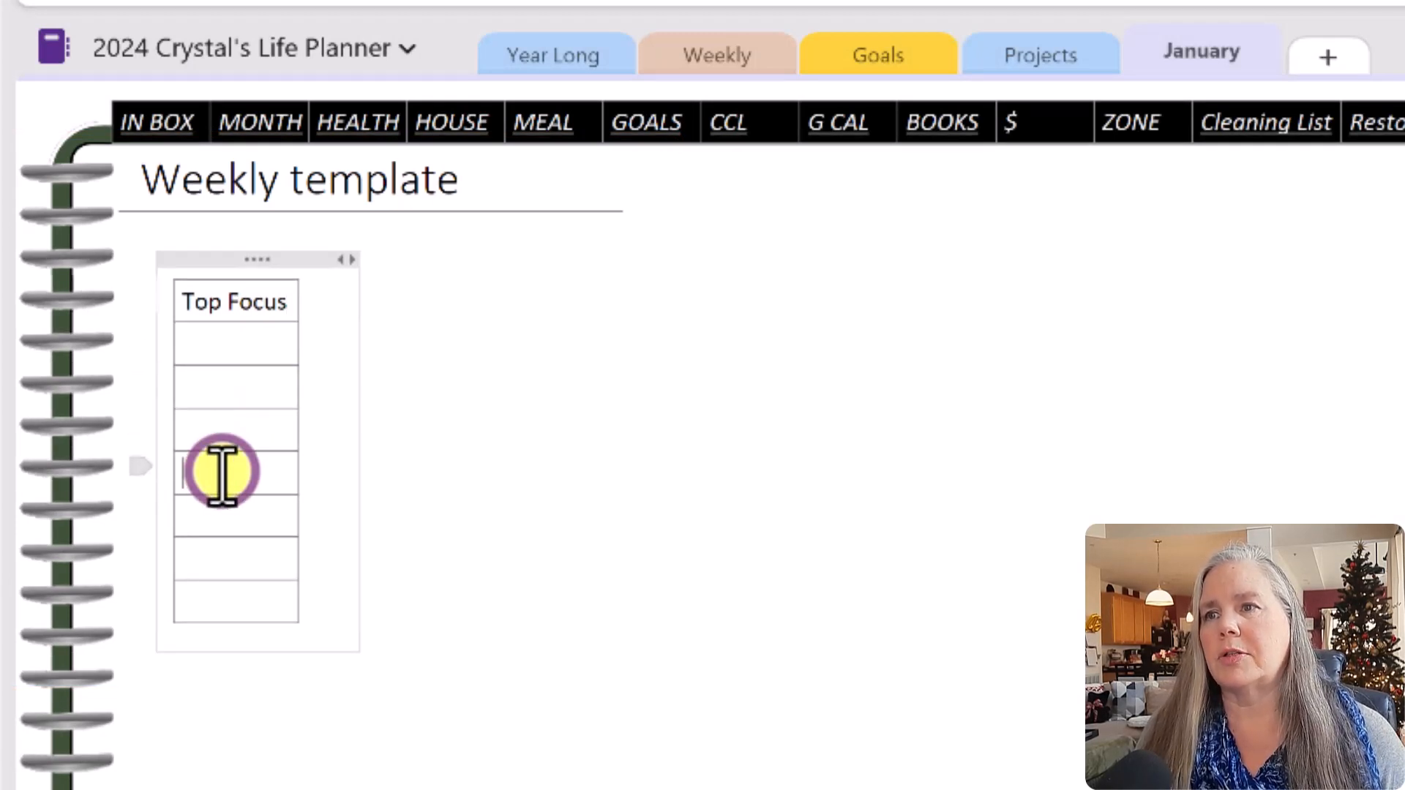
text(Projects)
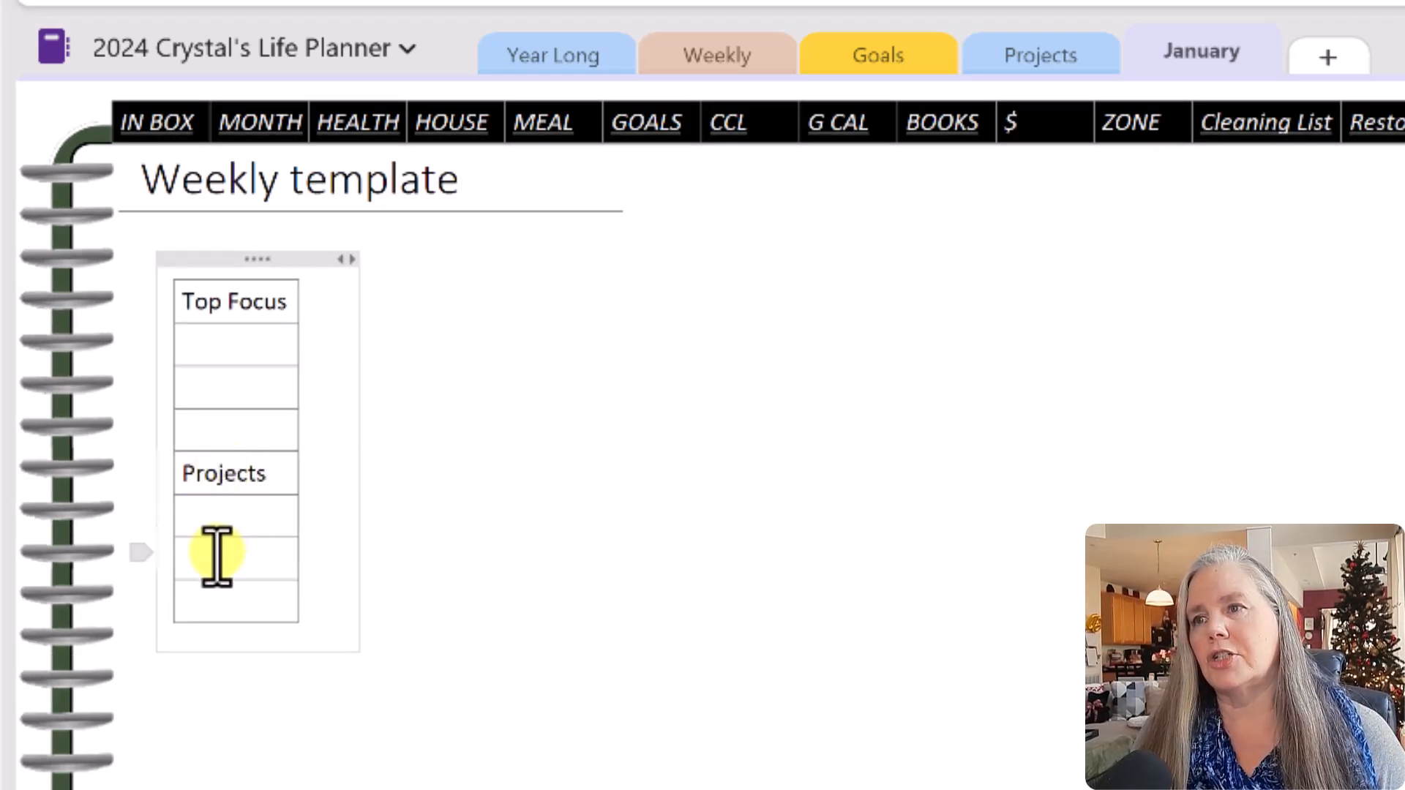
click(202, 599)
text(Prayers)
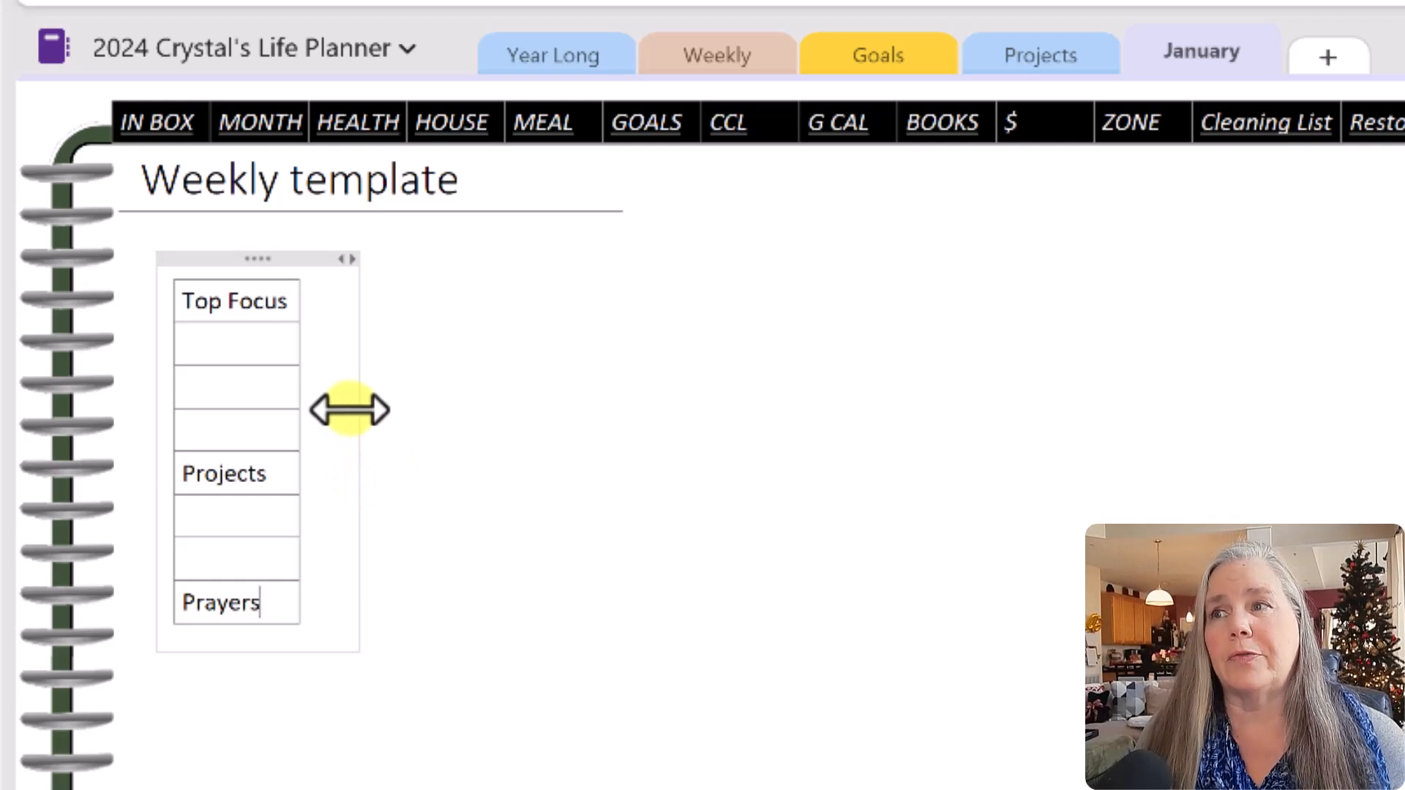
drag(301, 365, 388, 371)
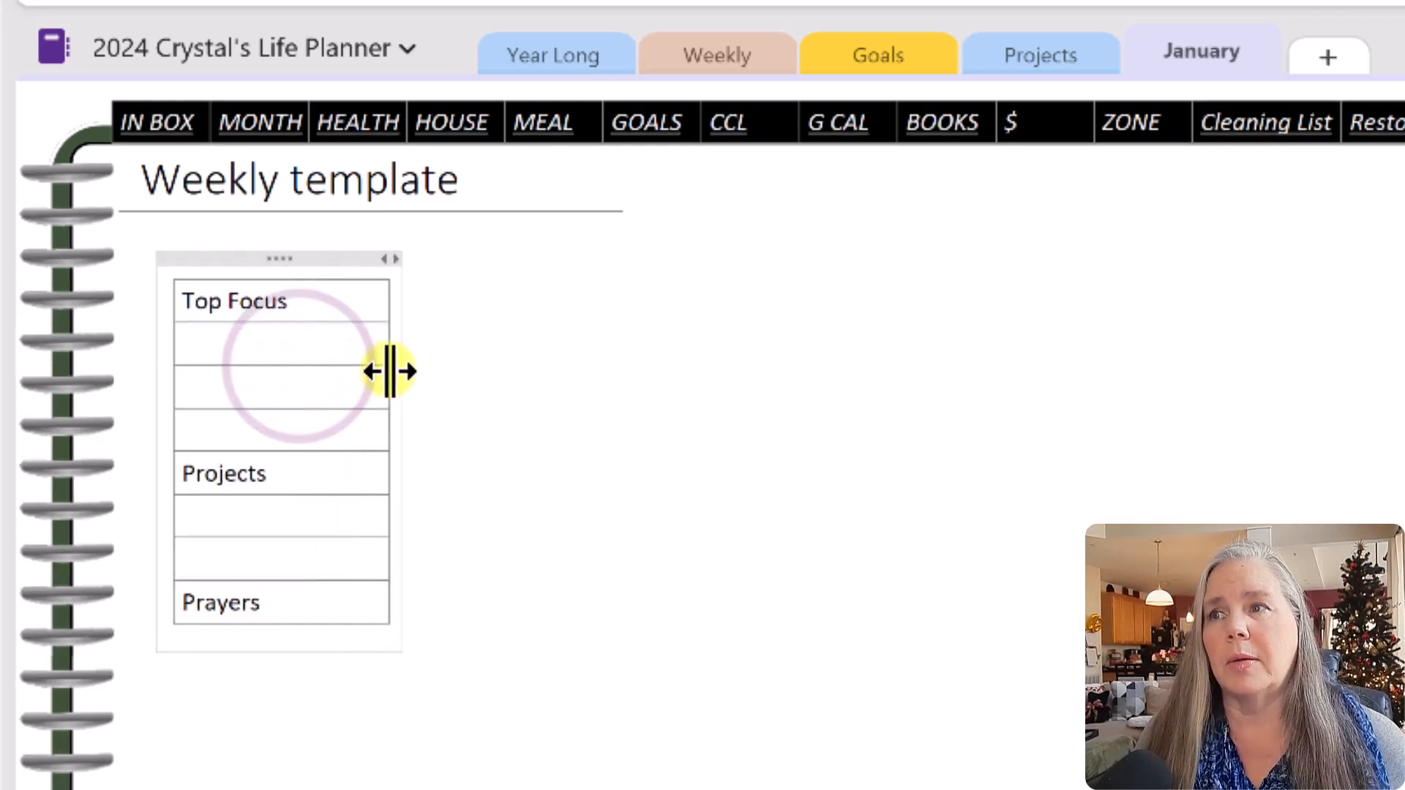
Shade the Top Focus cell with the custom dark blue #1E4E79.
click(300, 300)
drag(185, 301, 336, 301)
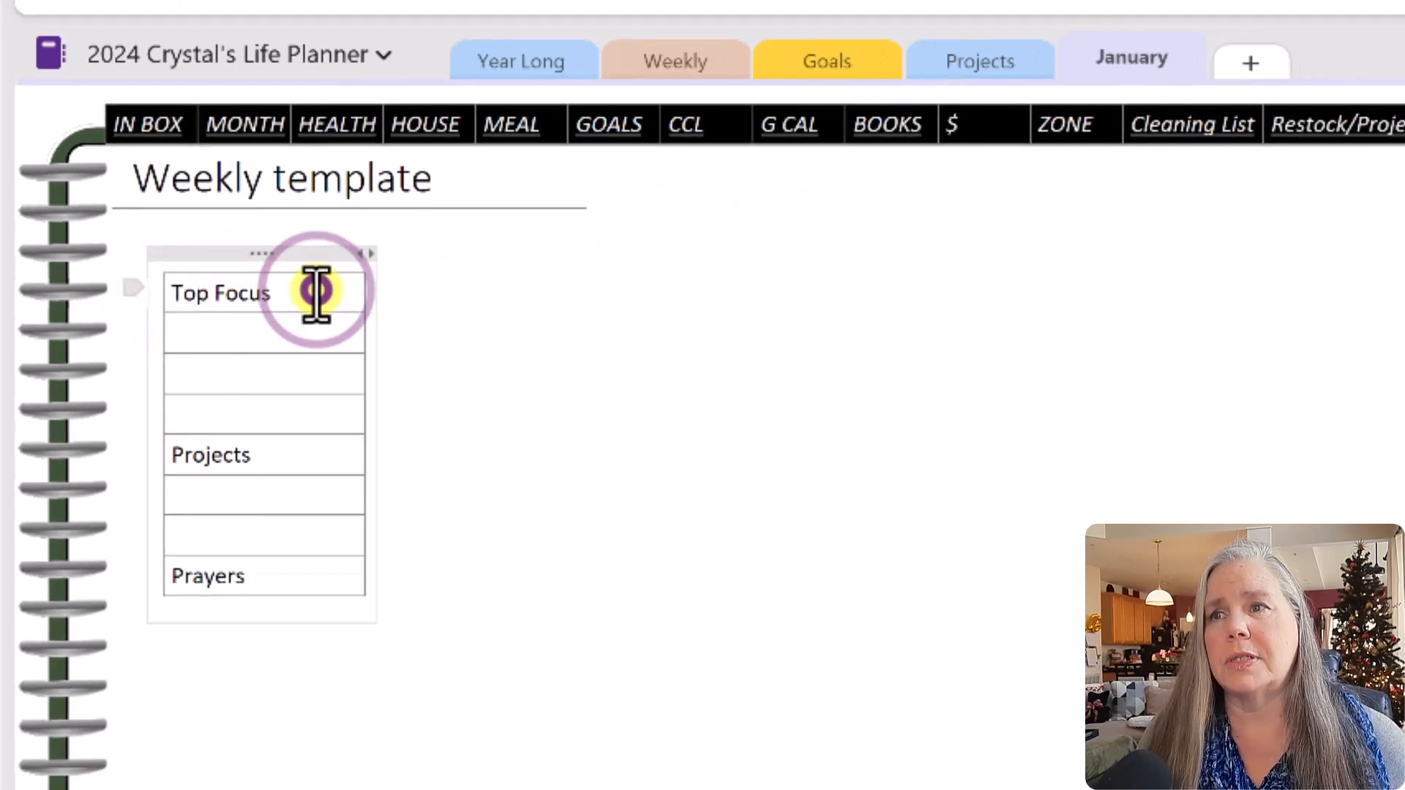
right_click(333, 301)
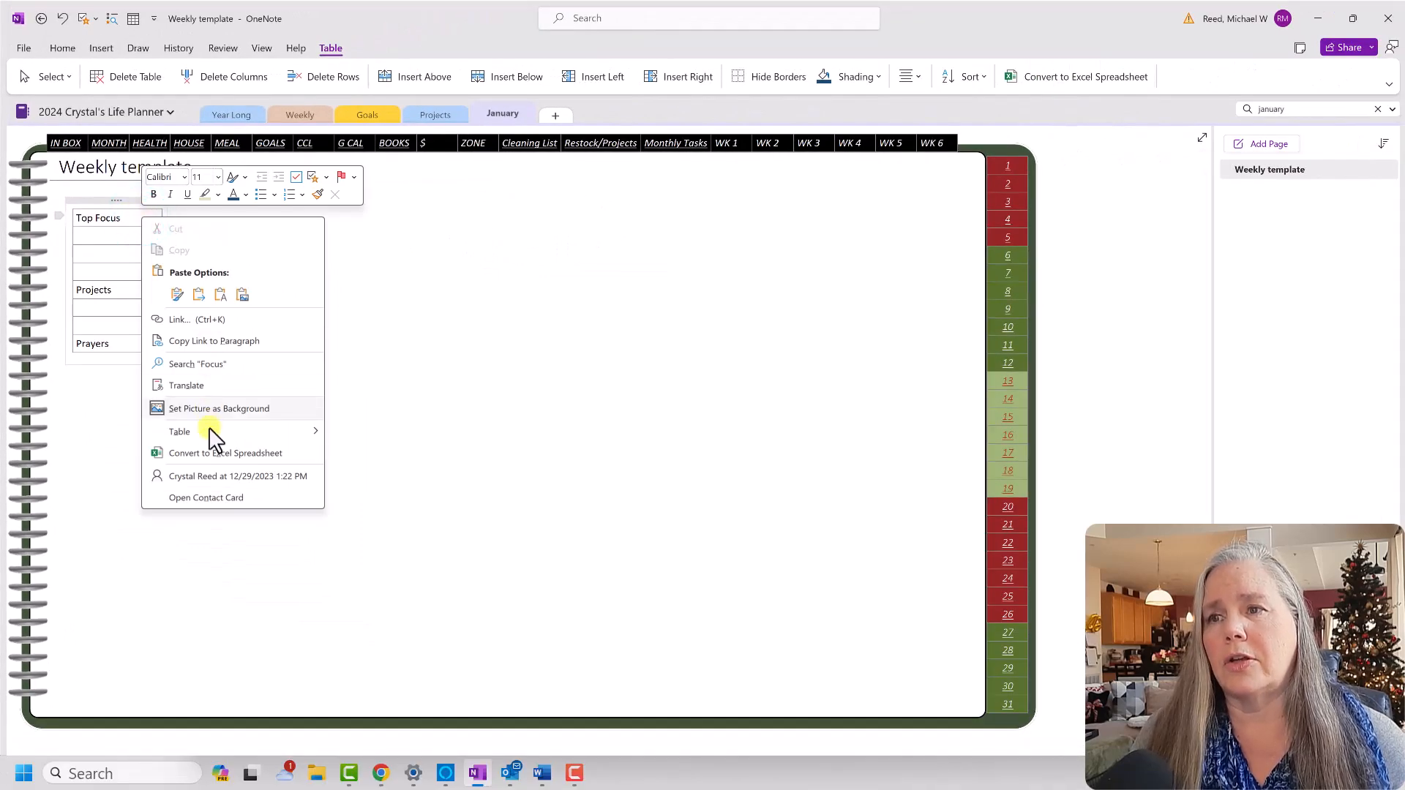
mouse_move(212, 439)
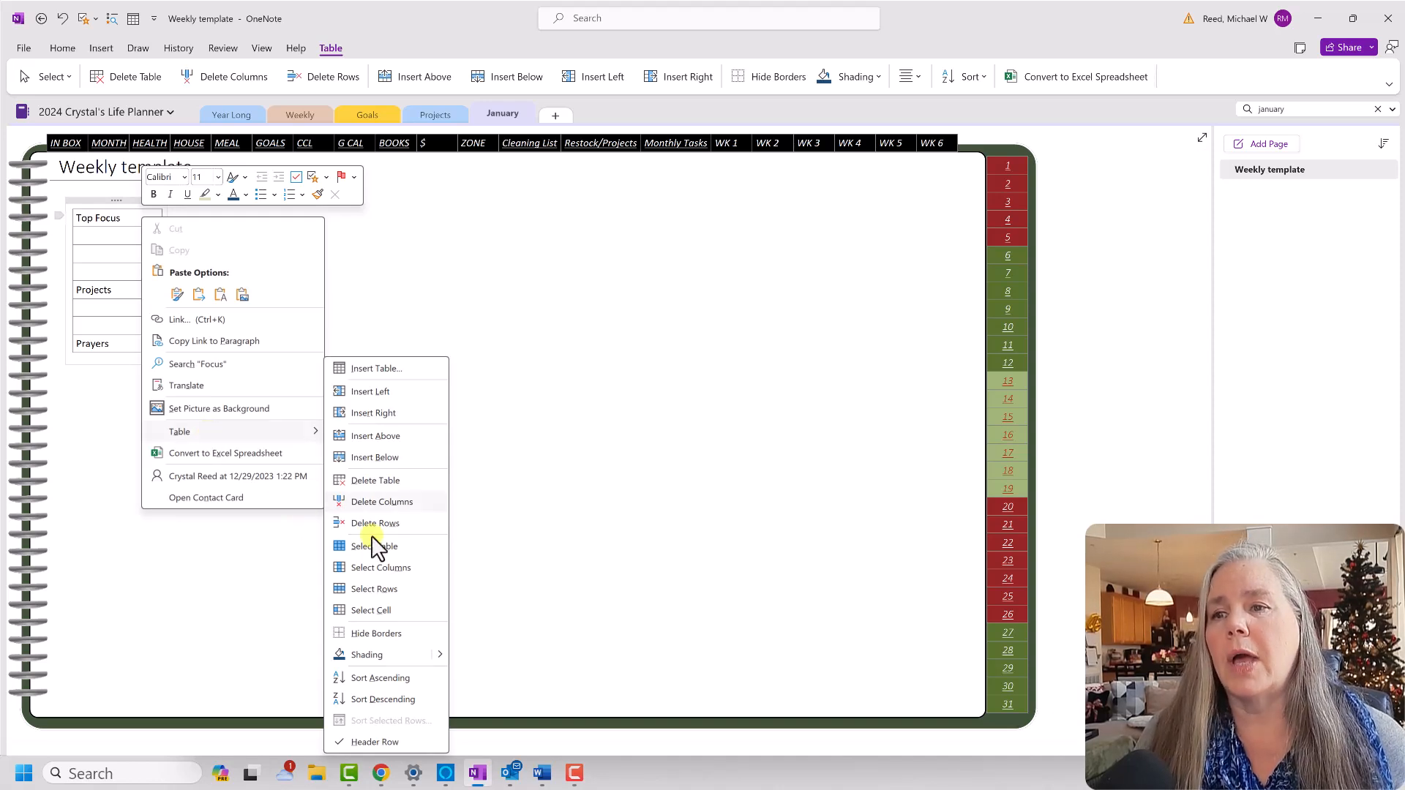
click(439, 653)
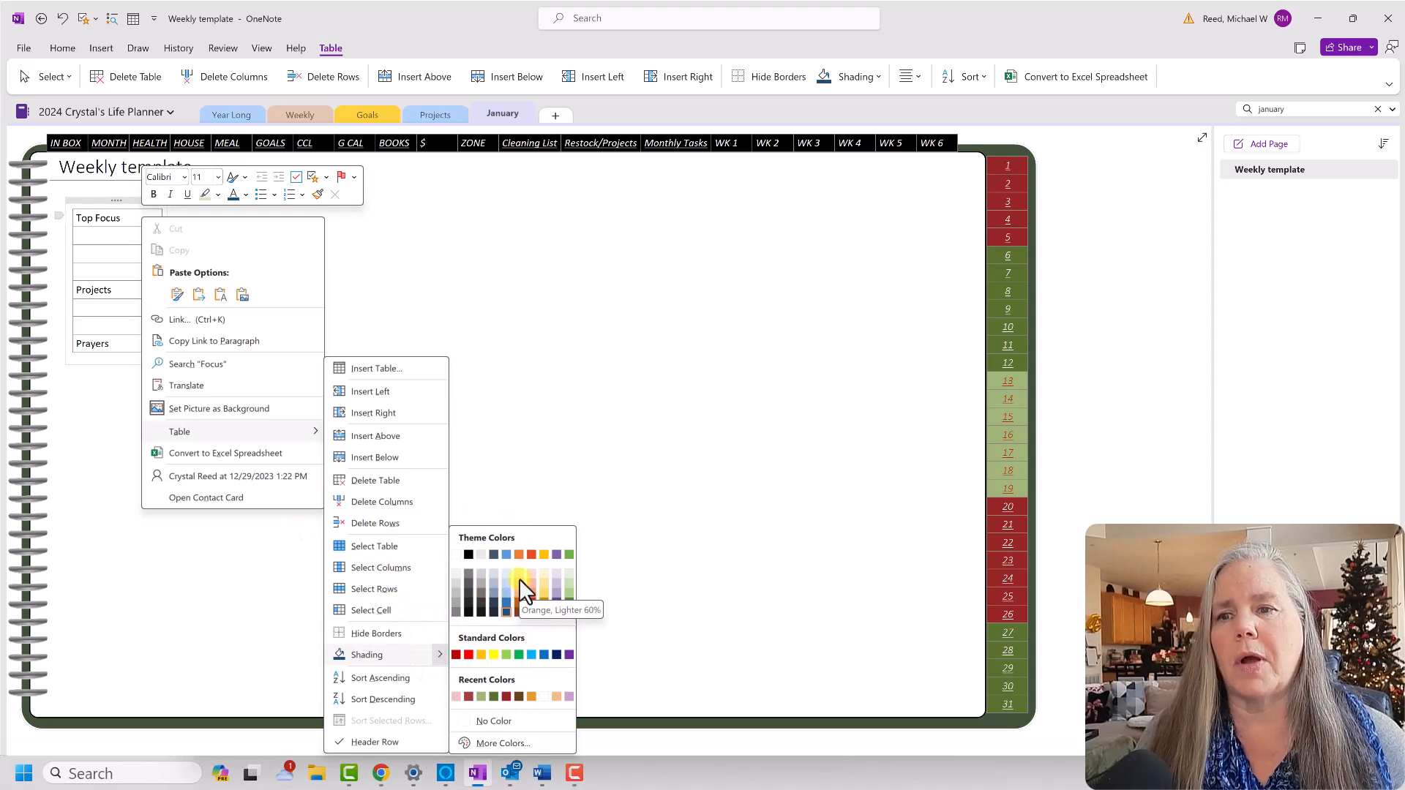
click(511, 742)
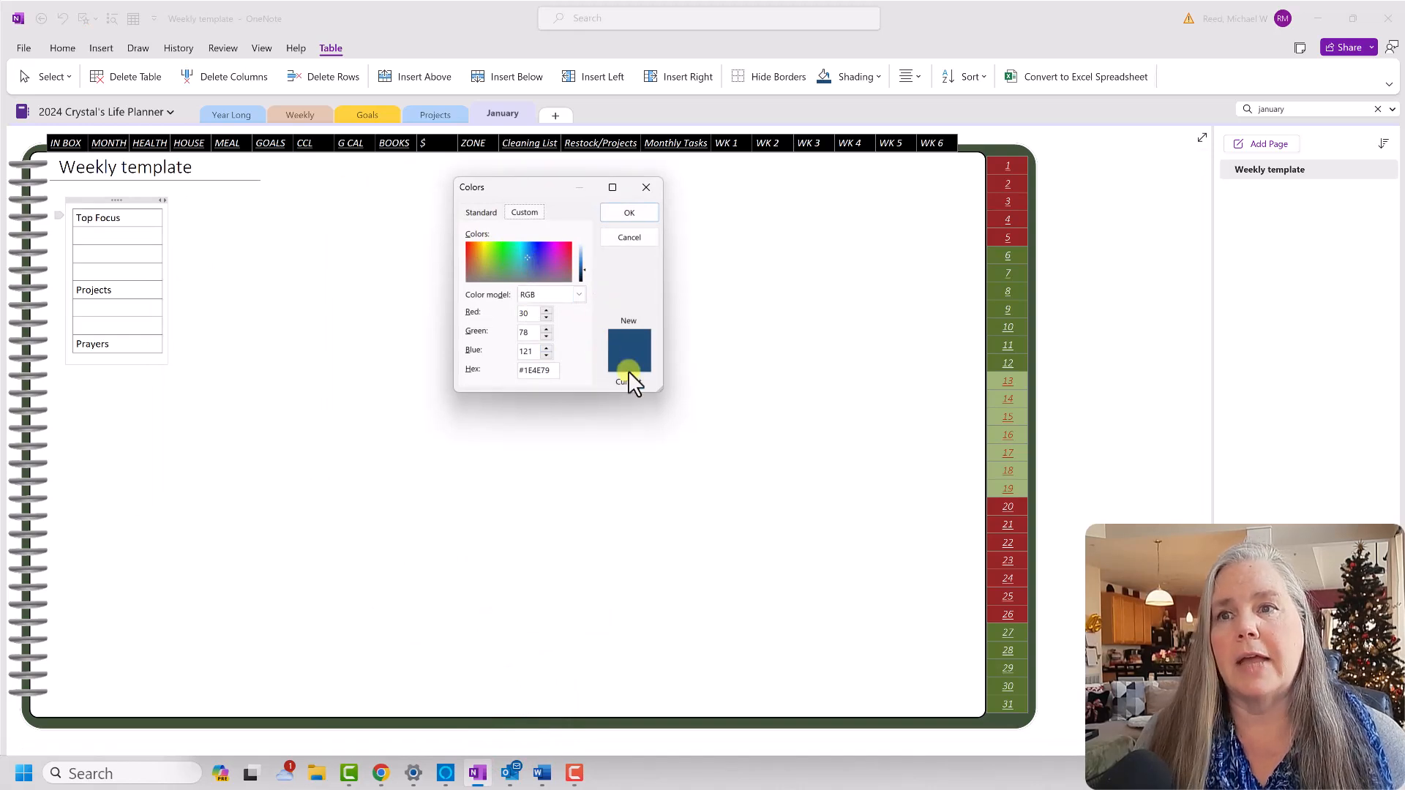
click(629, 211)
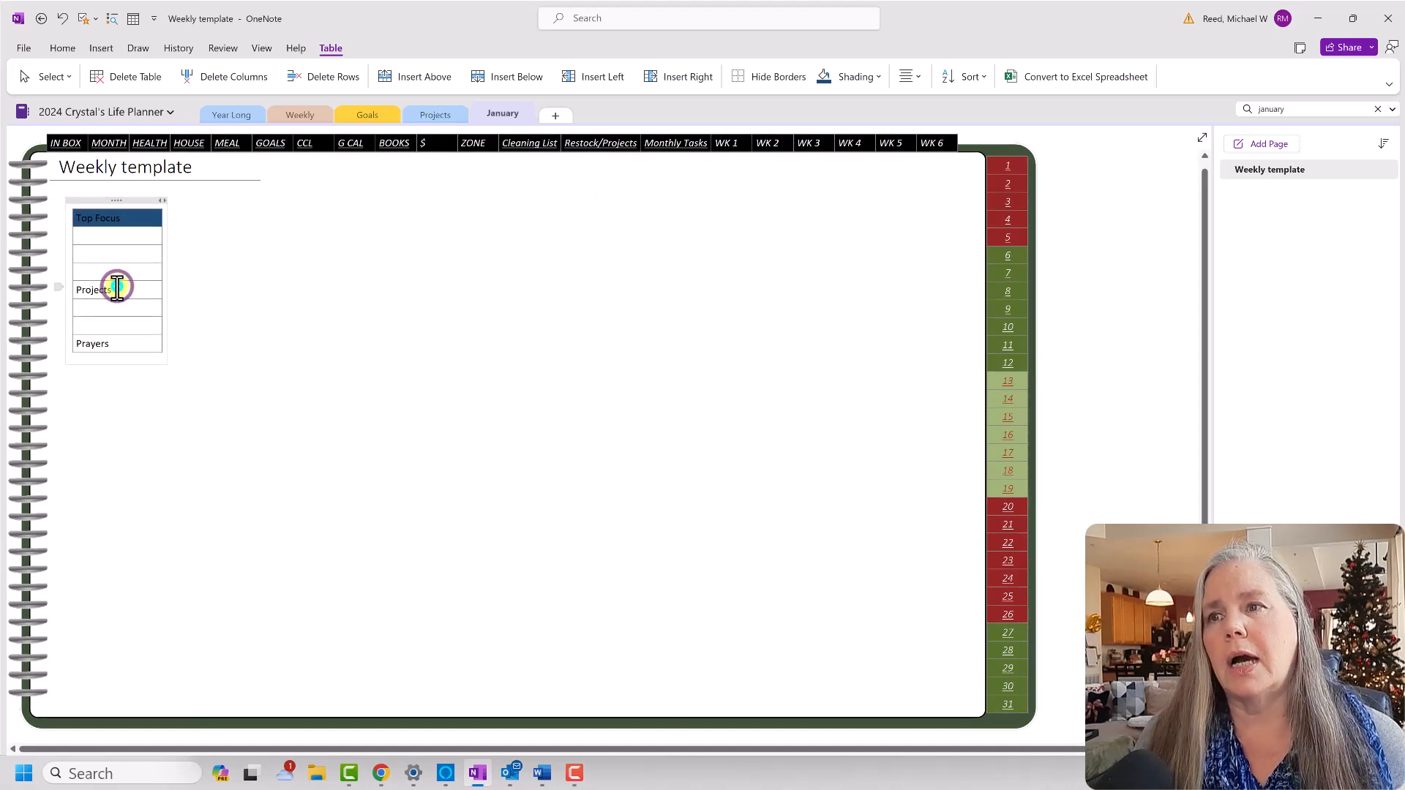
Shade the Projects and Prayers cells with the same dark blue as the Top Focus cell.
right_click(117, 287)
mouse_move(192, 503)
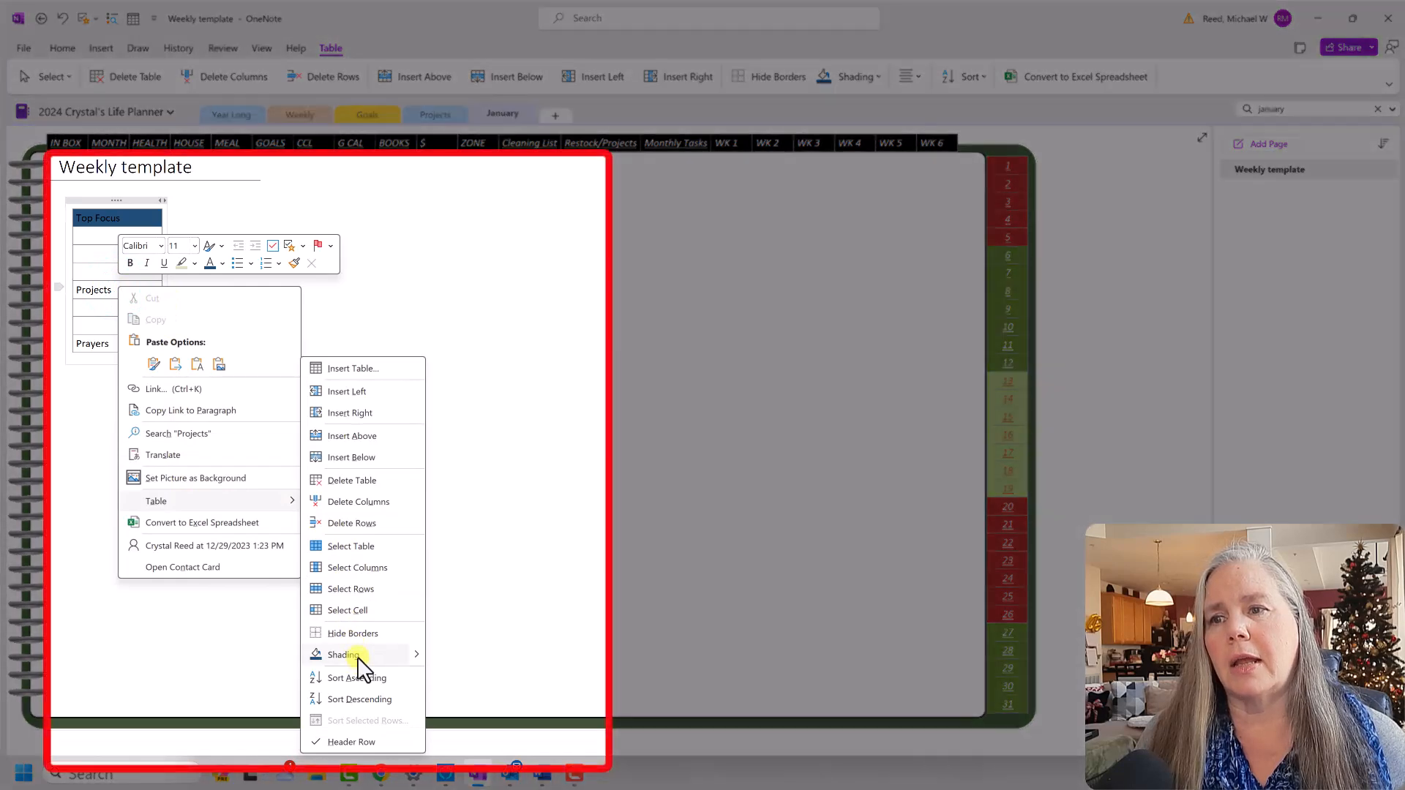
click(357, 656)
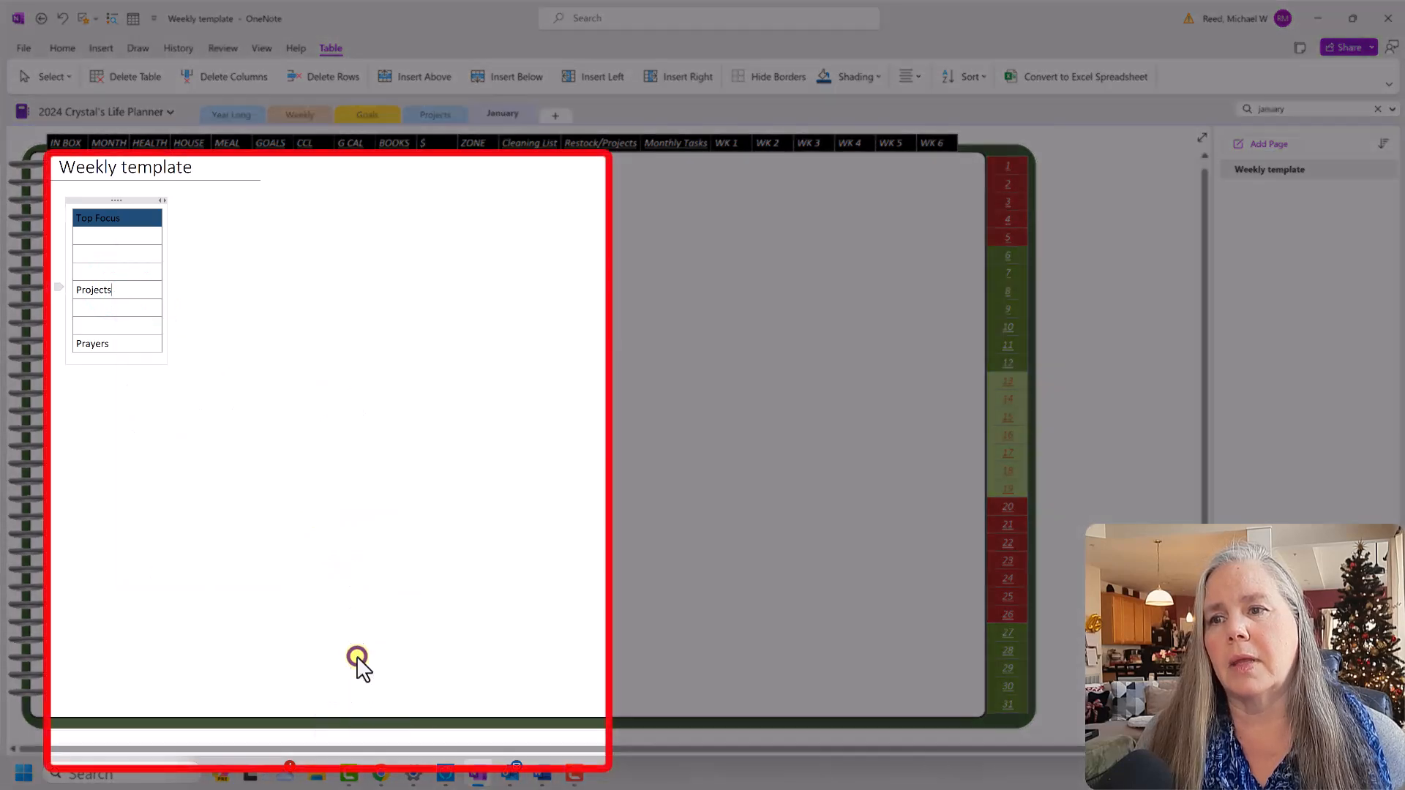
right_click(139, 347)
mouse_move(313, 562)
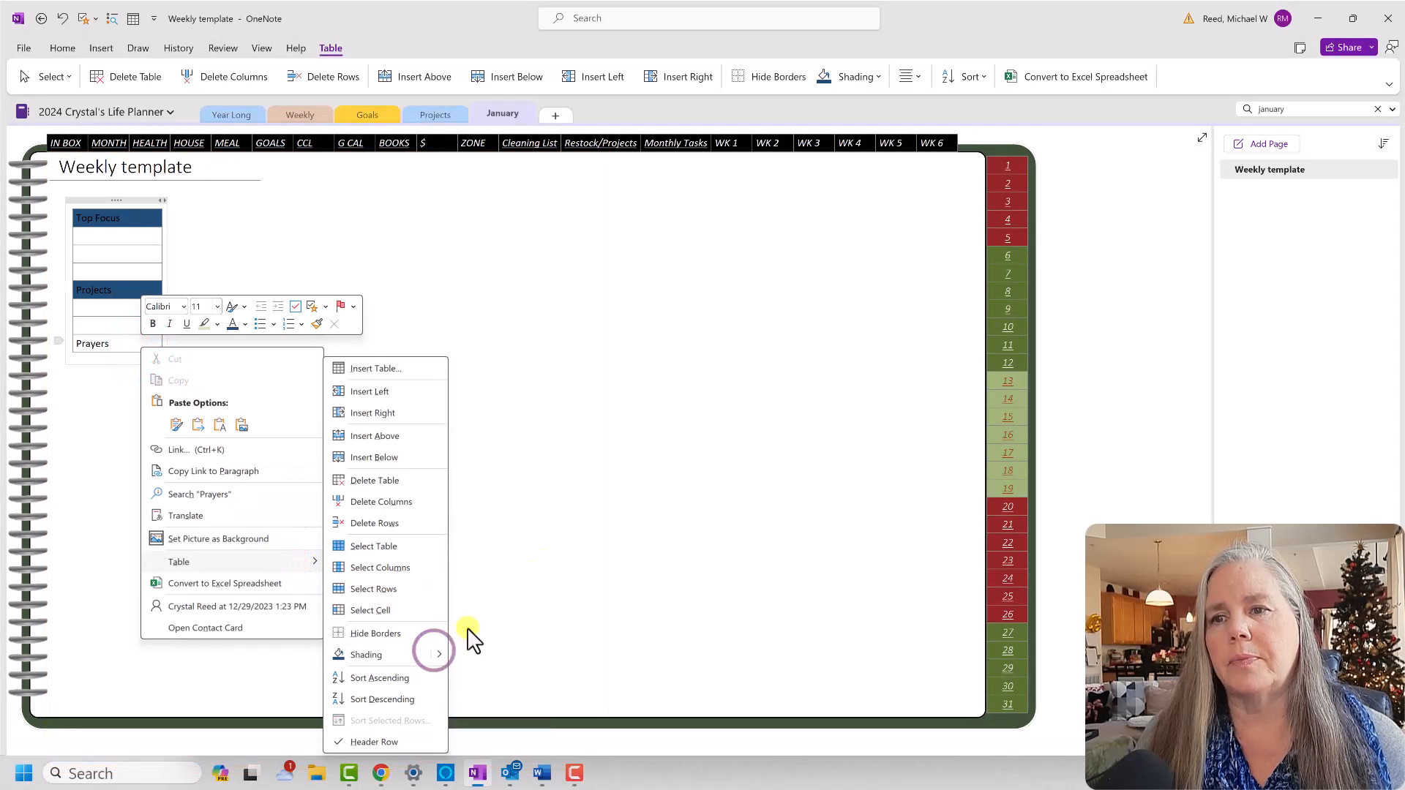
click(437, 655)
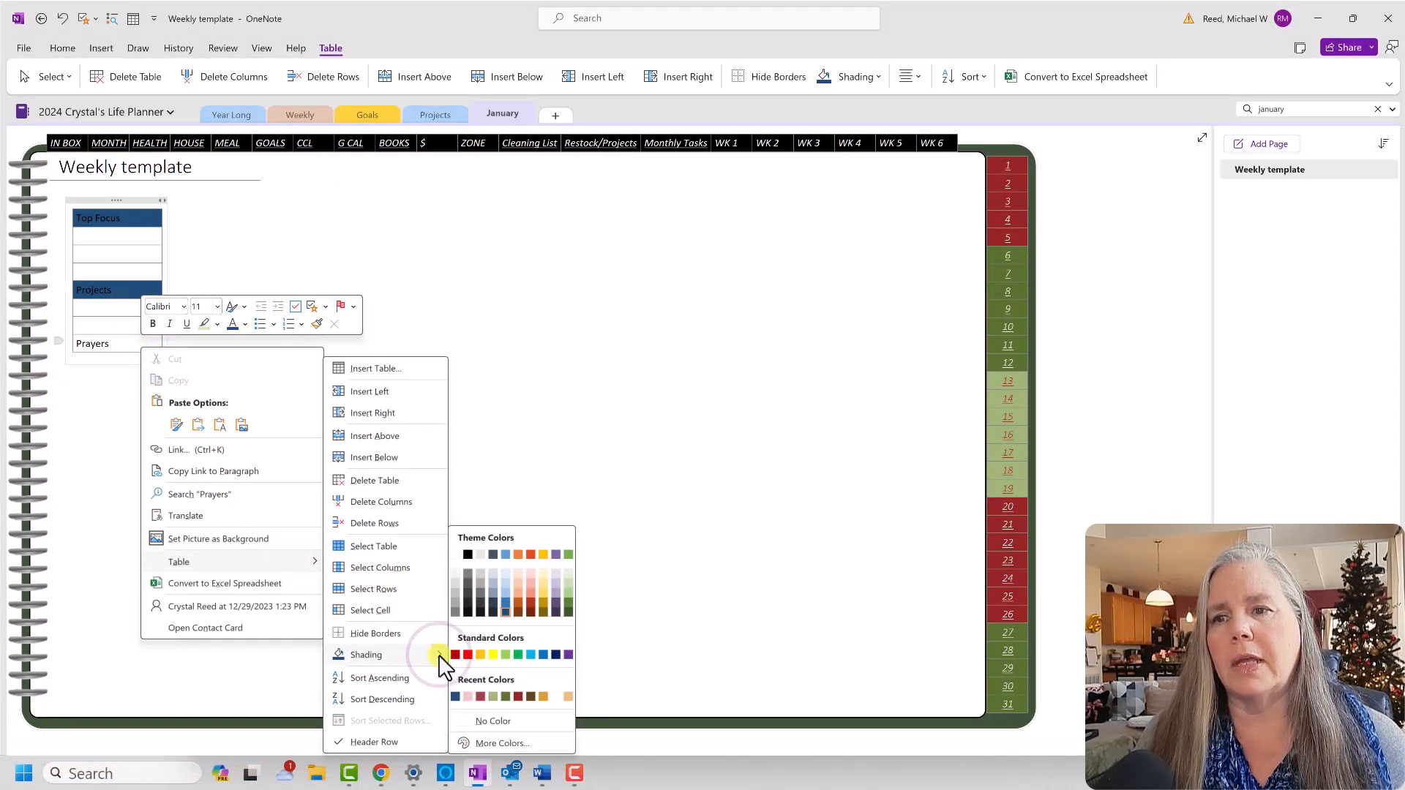
click(505, 612)
click(456, 543)
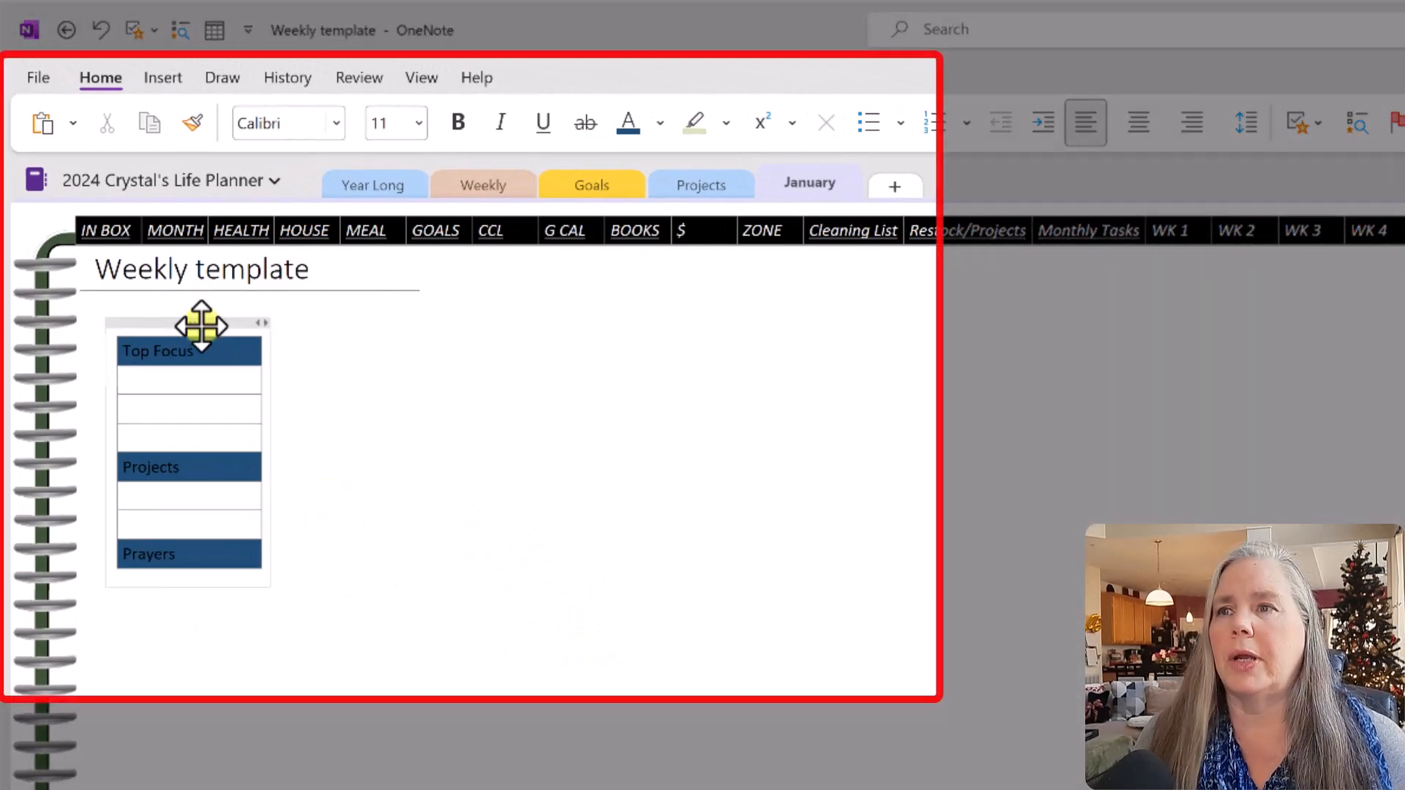
Change the font color of the Top Focus heading text to white.
drag(199, 350, 125, 348)
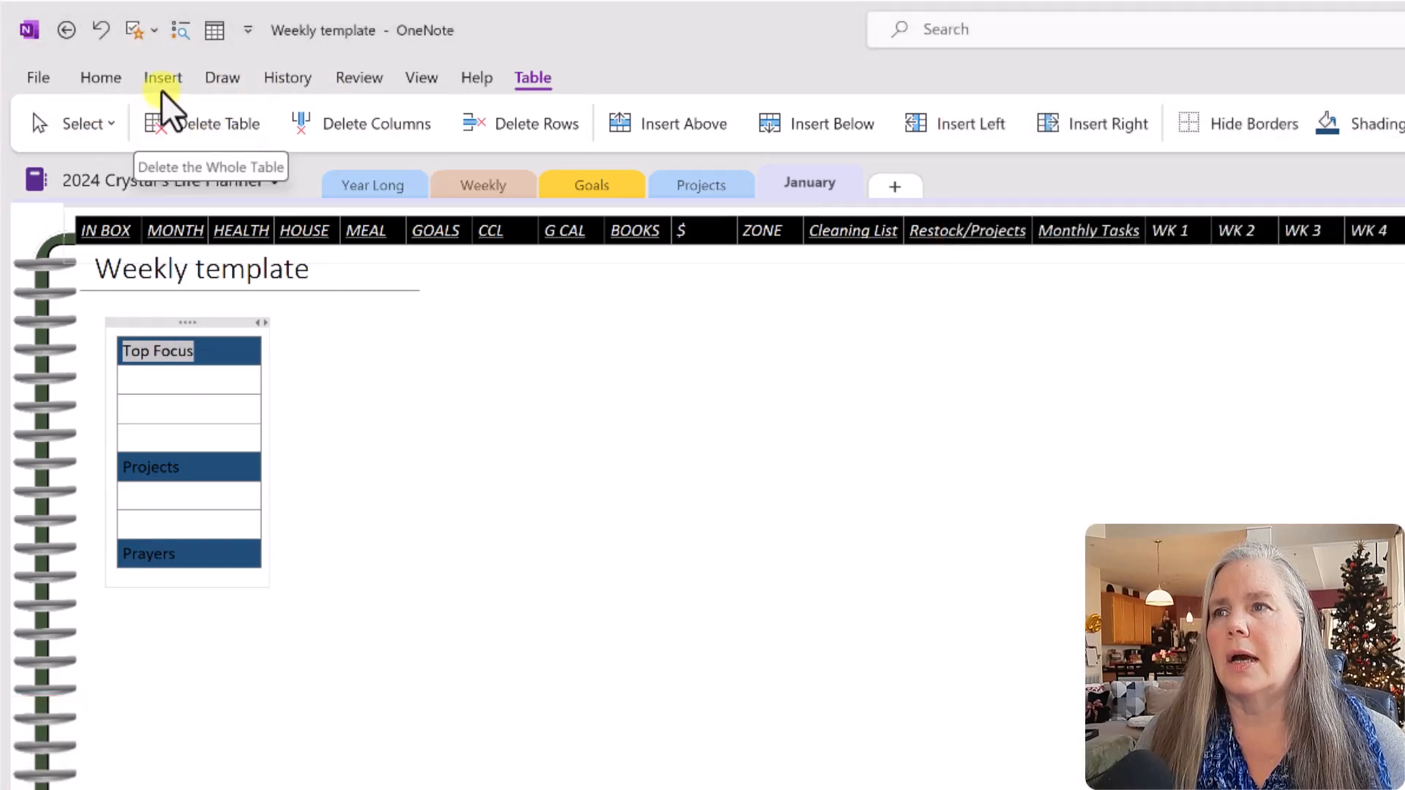
click(115, 82)
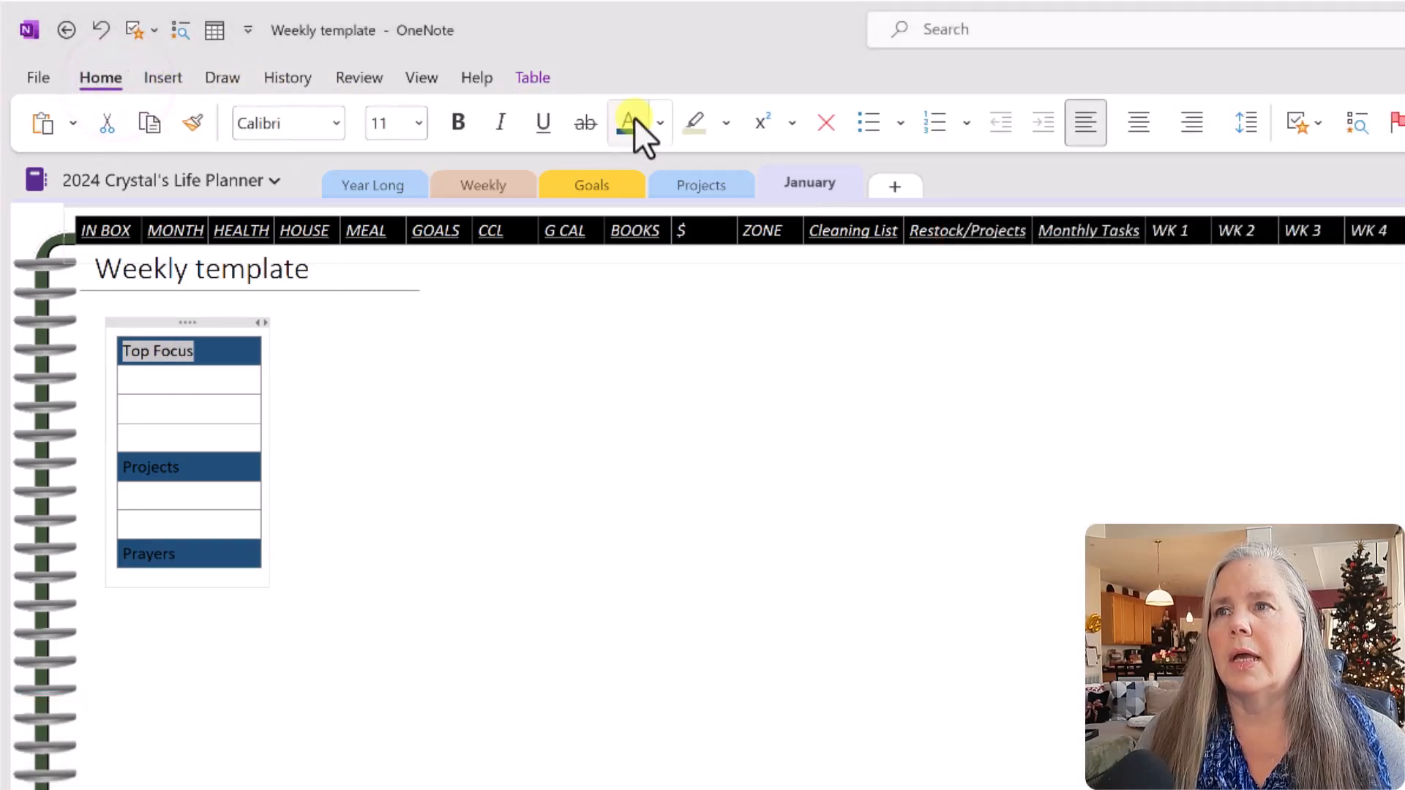
click(659, 122)
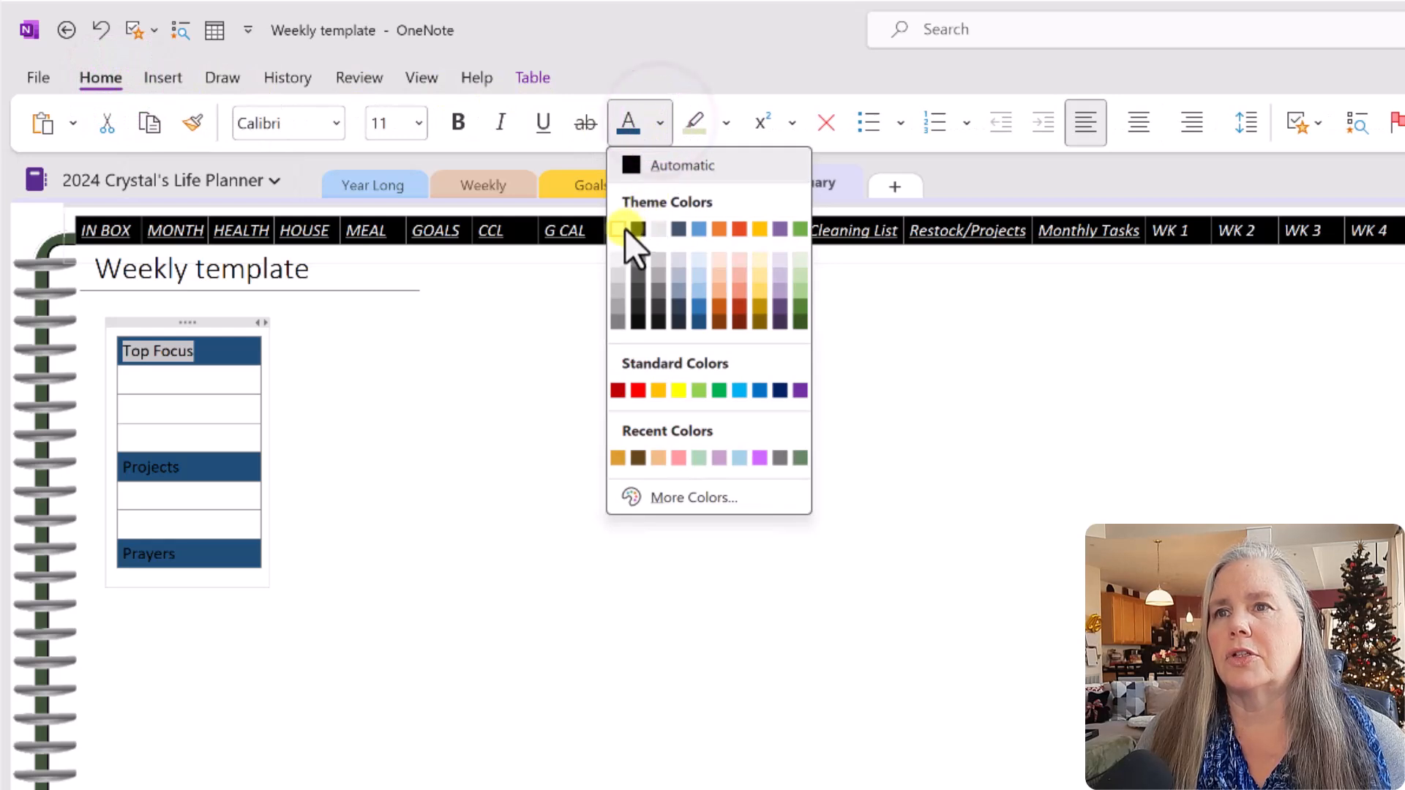
click(620, 233)
Undo the mistaken highlight on the Projects heading and color its text white.
drag(223, 473, 119, 468)
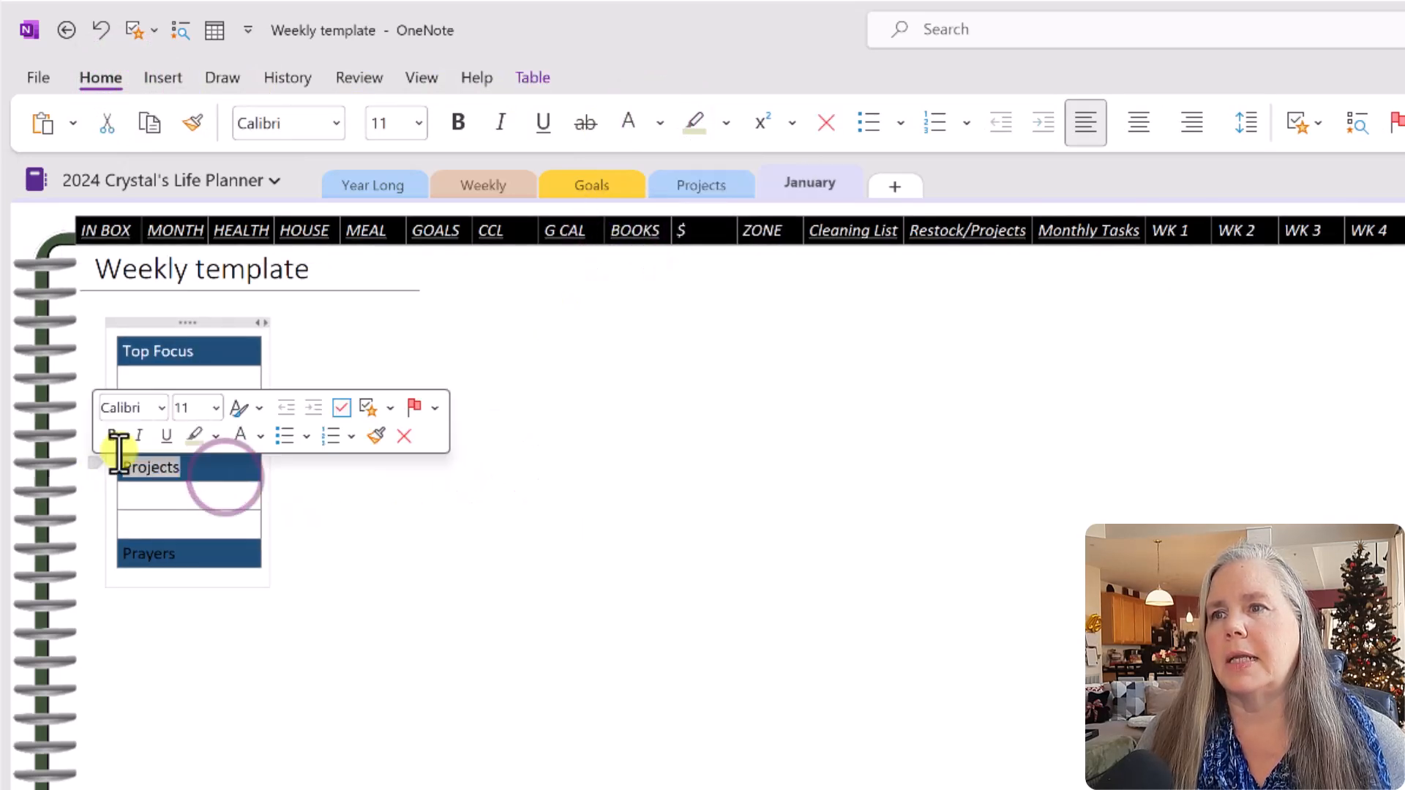
click(696, 131)
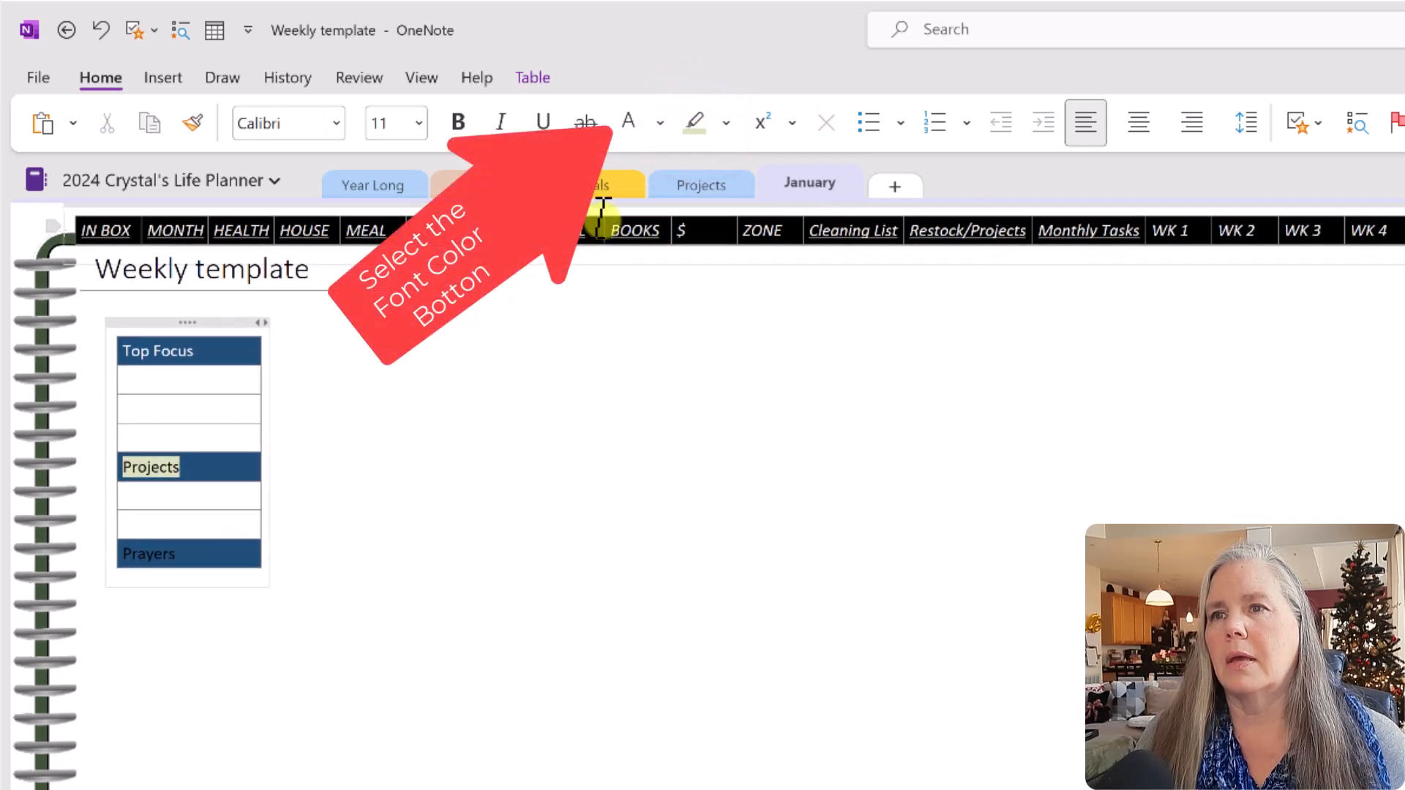
click(102, 30)
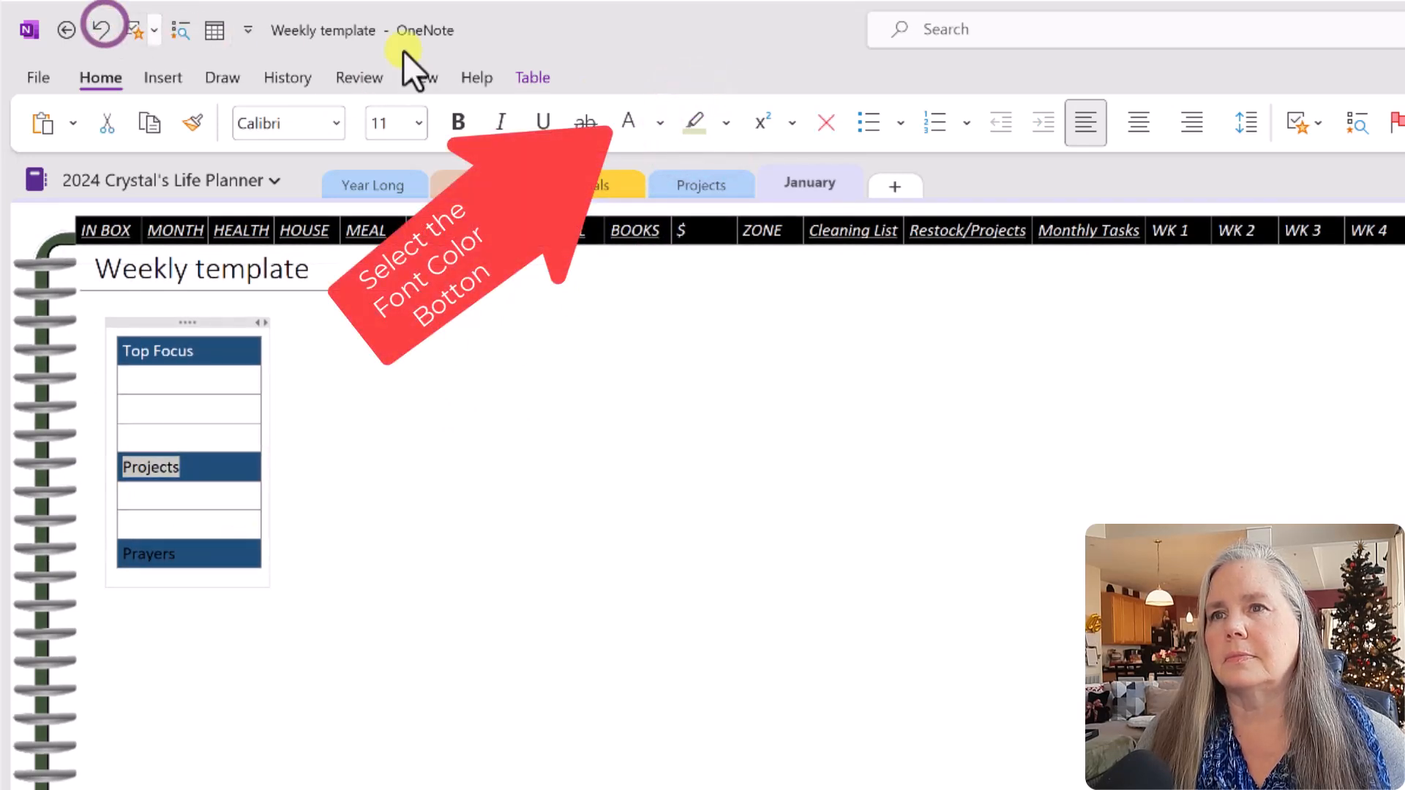
click(635, 126)
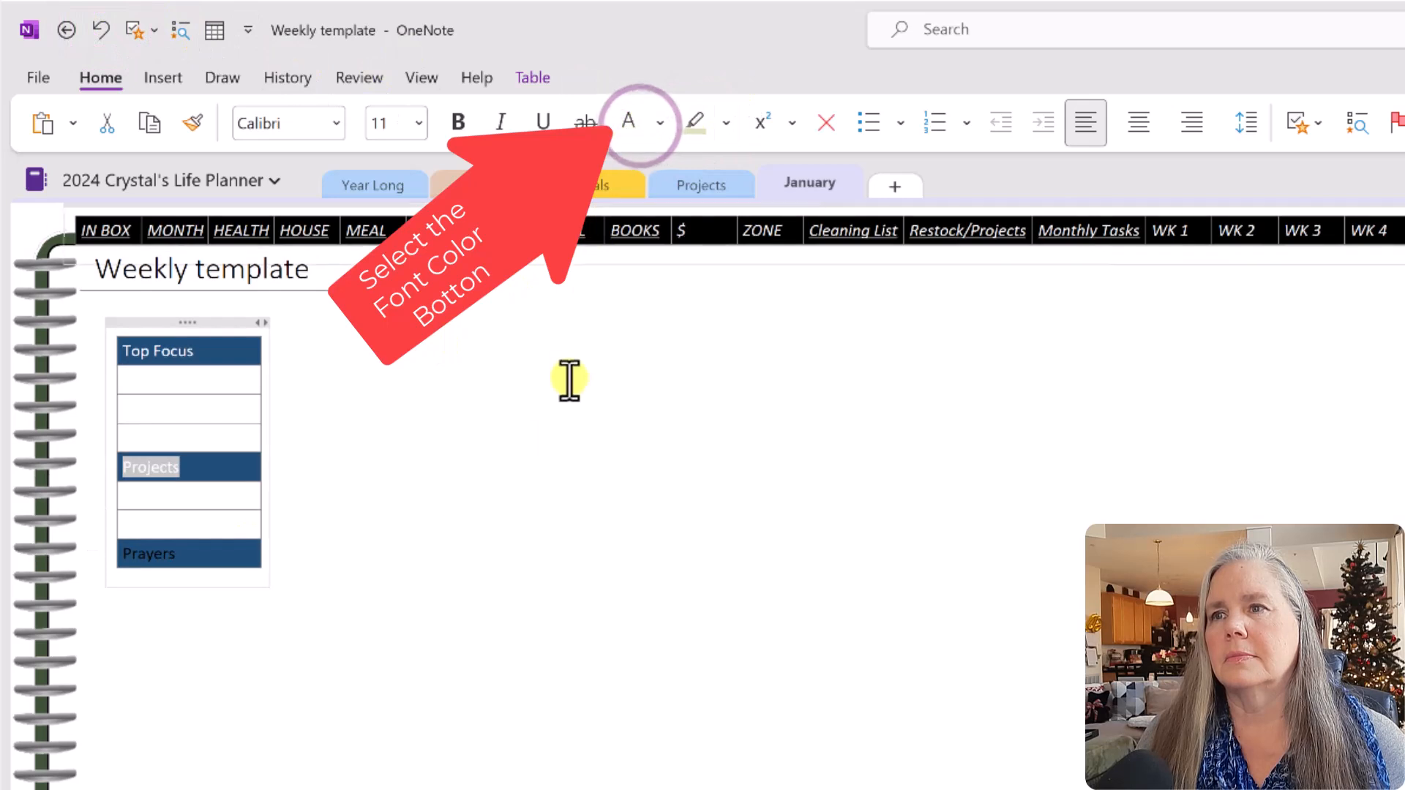
click(443, 500)
Color the Prayers heading text white, undoing the highlight applied to it by mistake.
drag(239, 564, 100, 555)
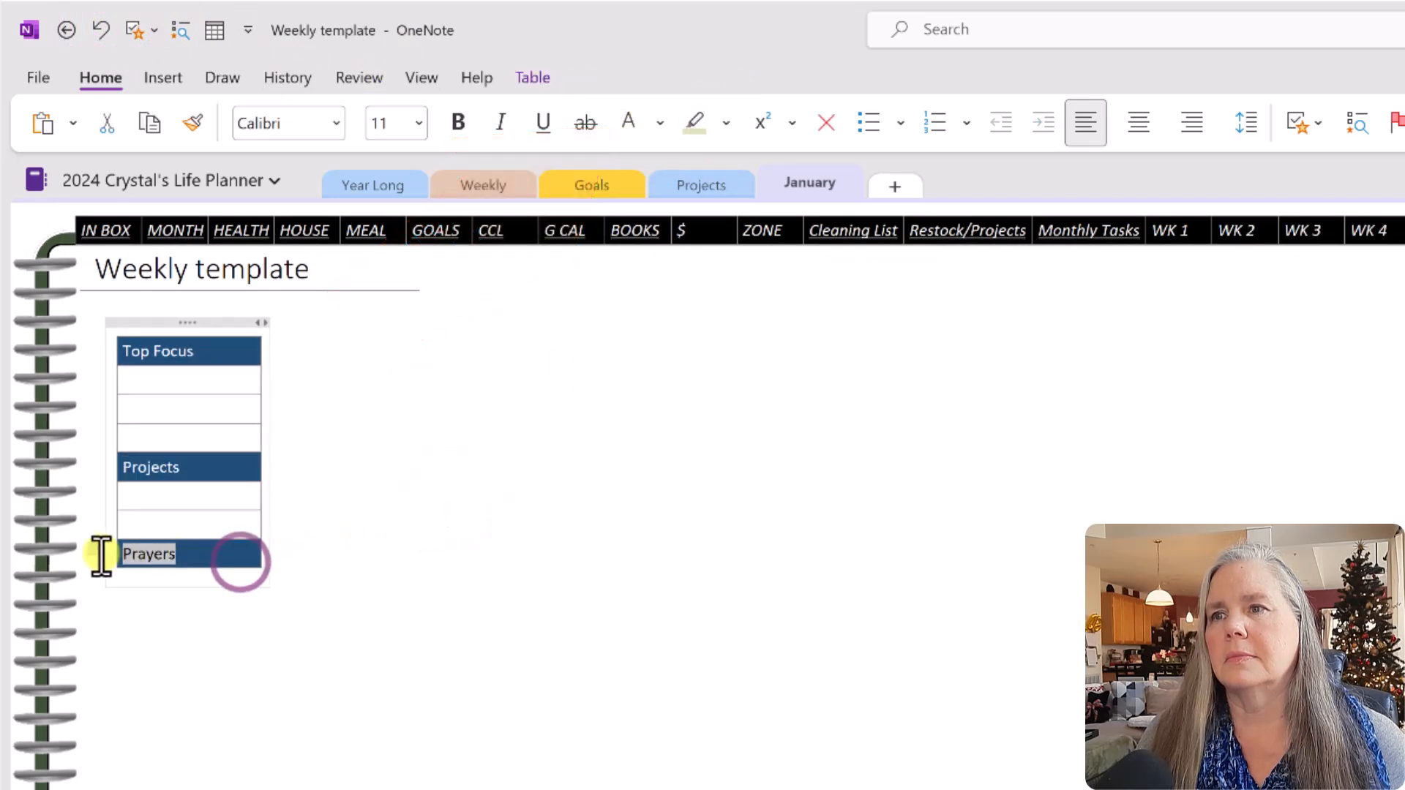
click(694, 124)
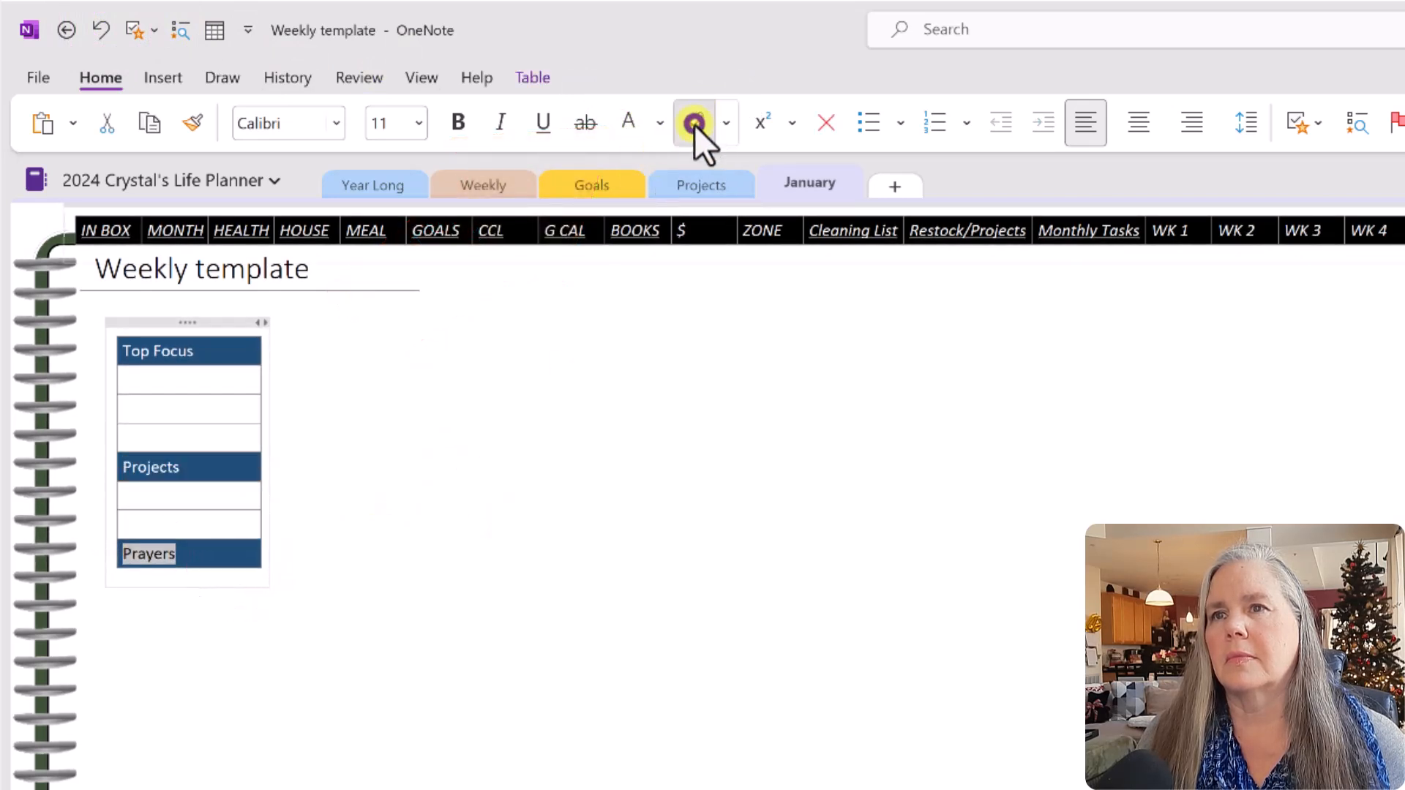
click(630, 555)
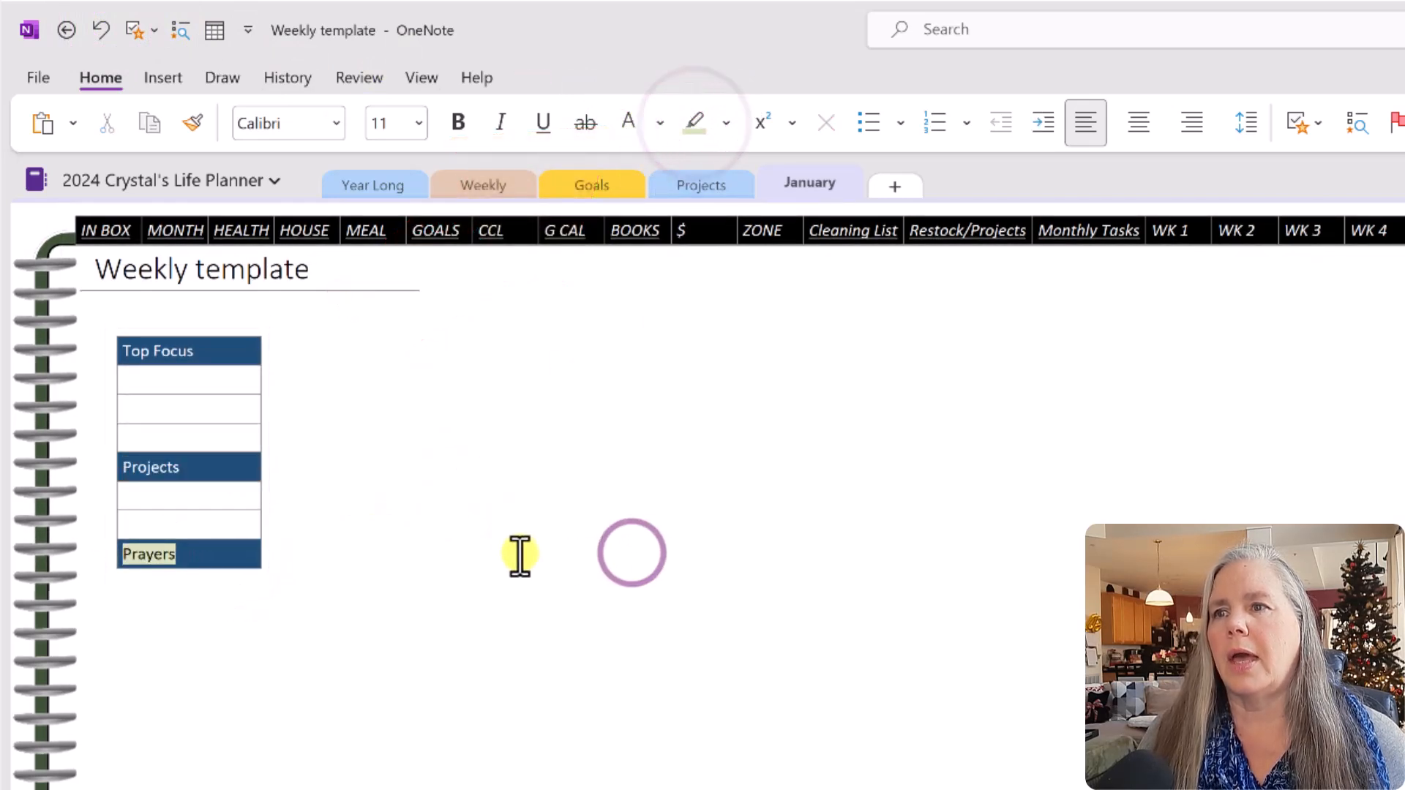
click(101, 30)
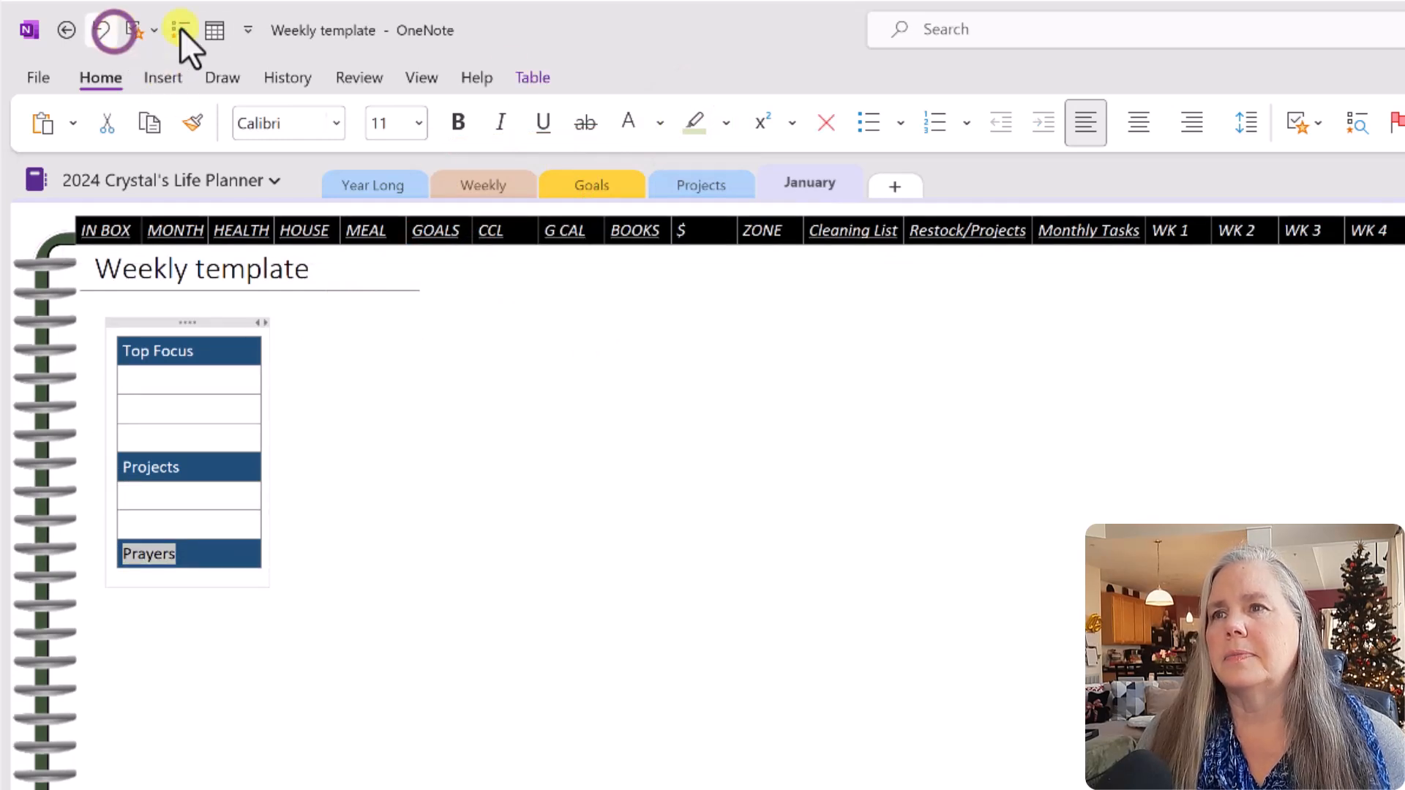
click(640, 122)
click(571, 557)
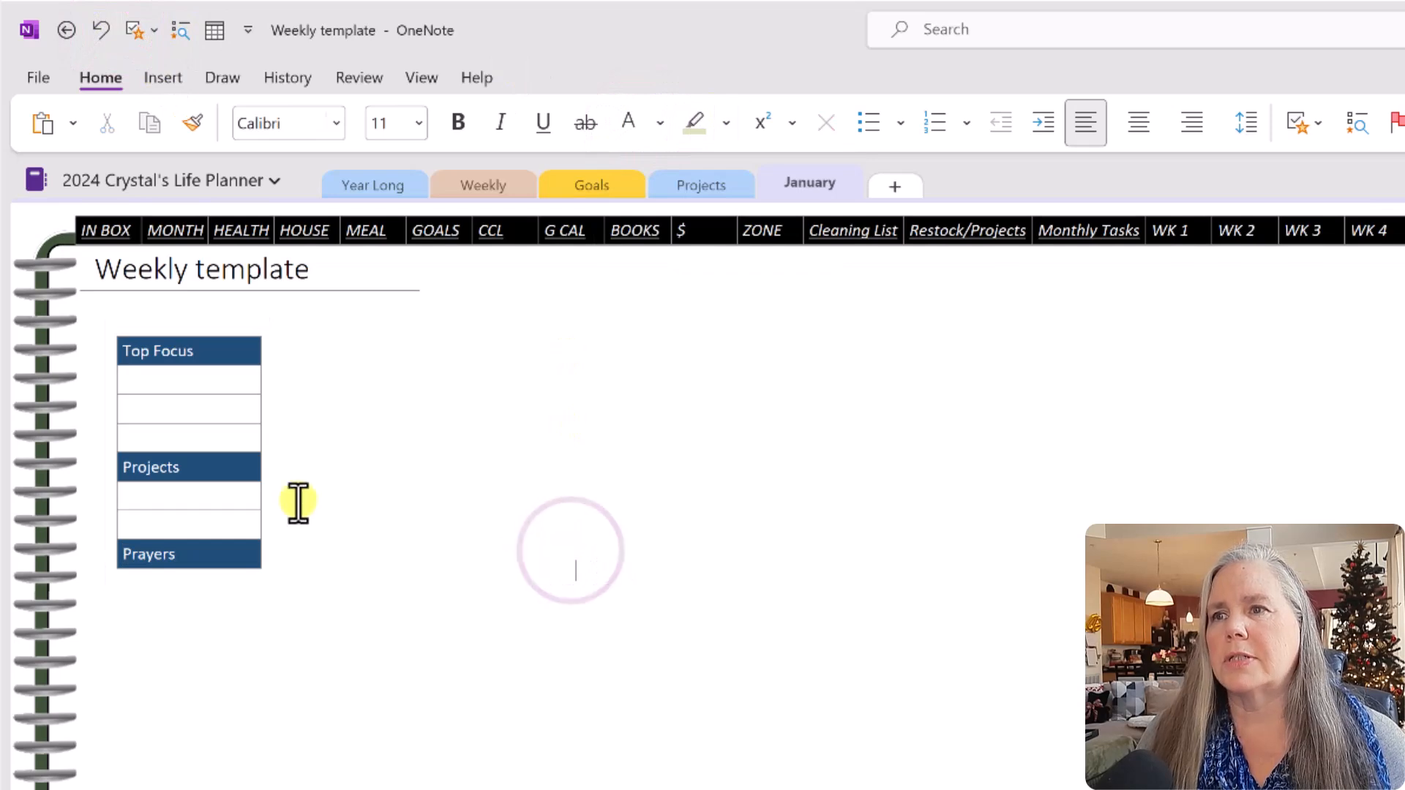
Set the text of all the table's cells to the Caveat font at size 12.
drag(117, 351, 170, 564)
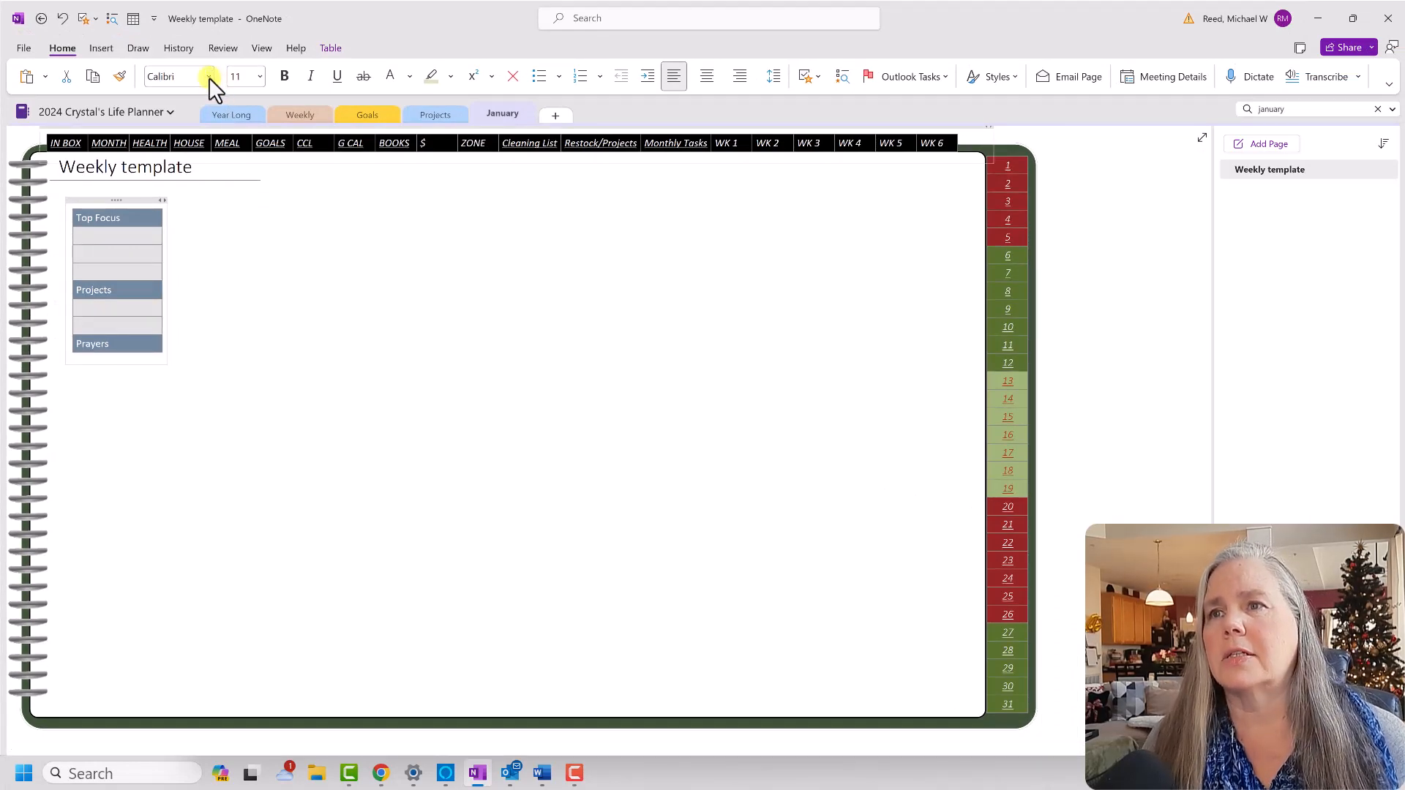
click(209, 76)
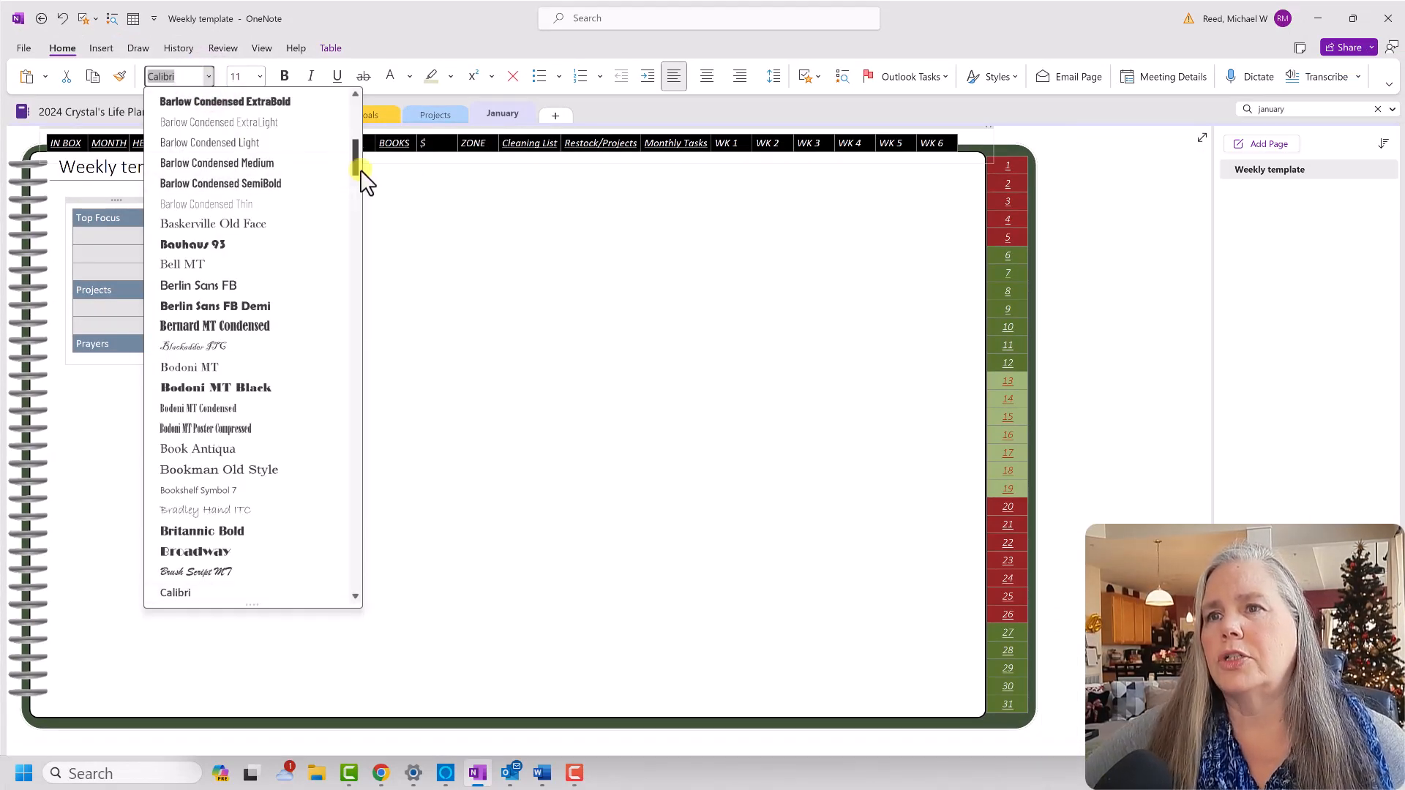
drag(358, 175, 356, 103)
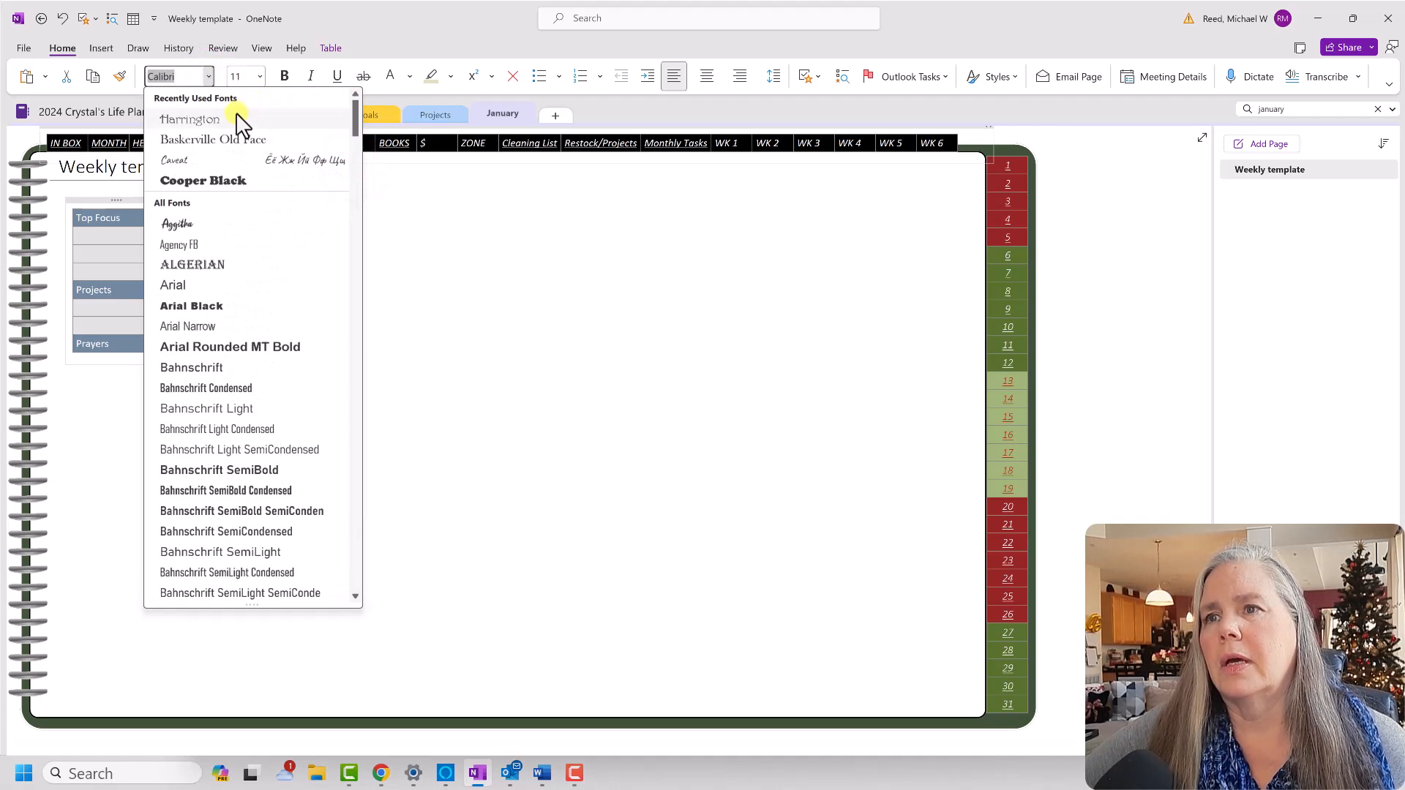
click(192, 159)
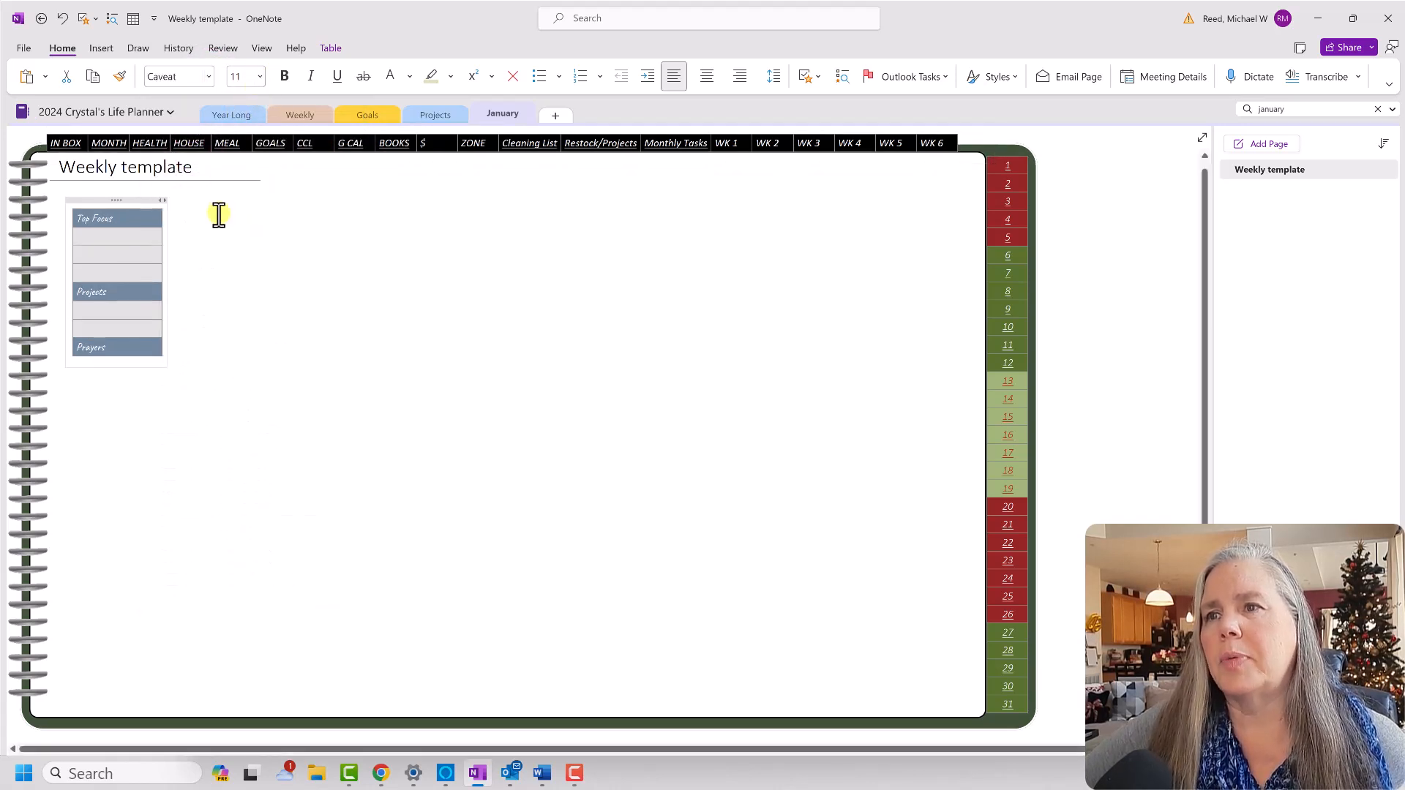
click(259, 76)
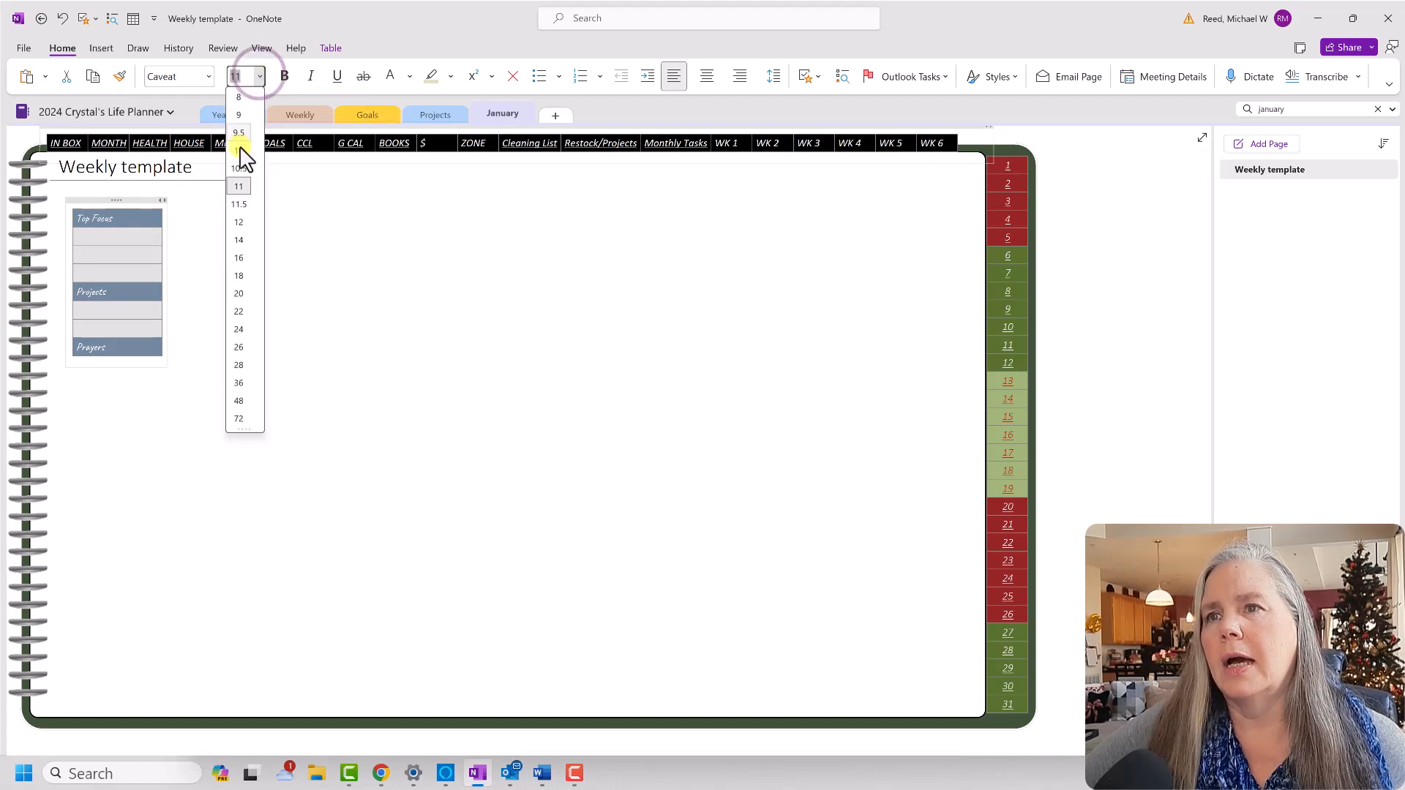
click(239, 222)
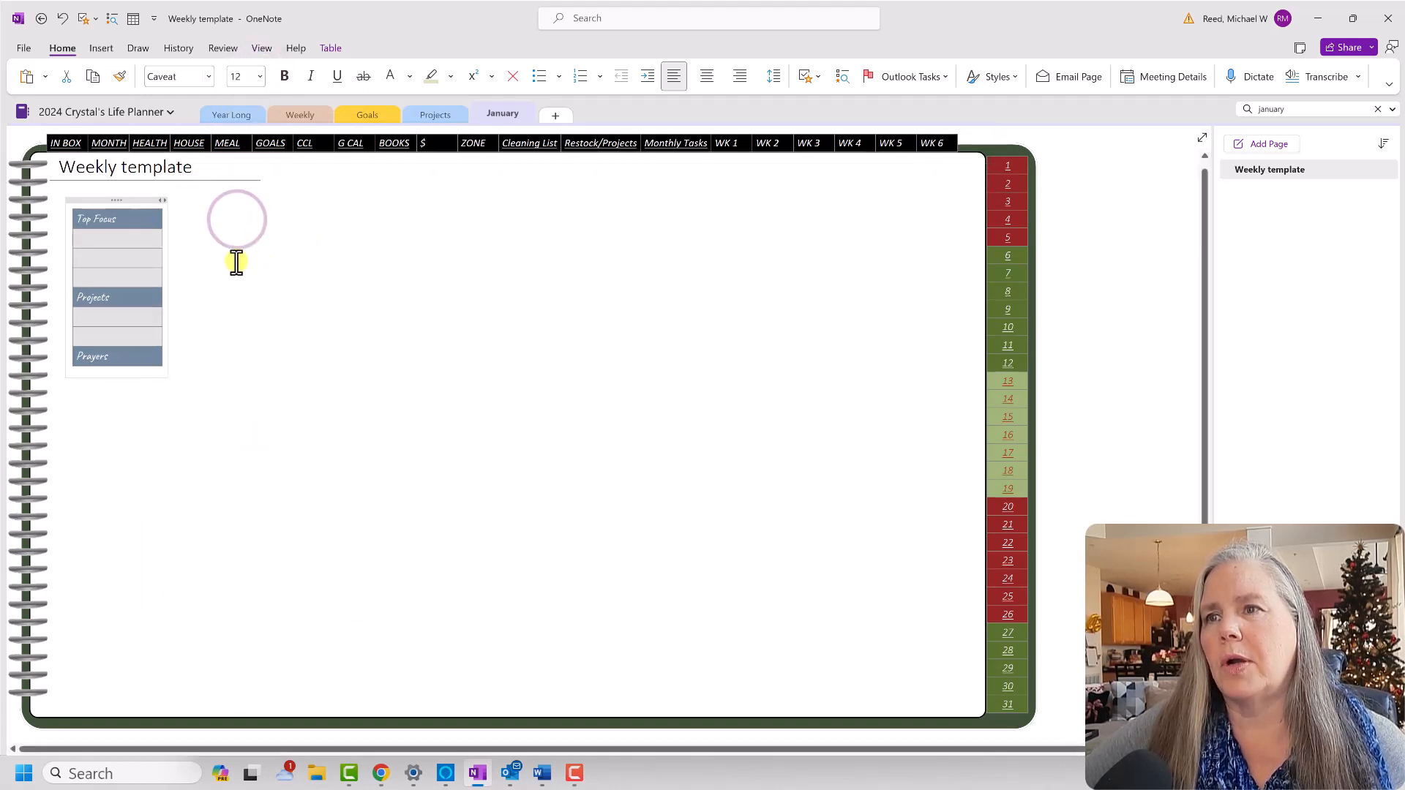
Center the text in the table's cells and narrow the note container to fit closely around the table.
click(709, 80)
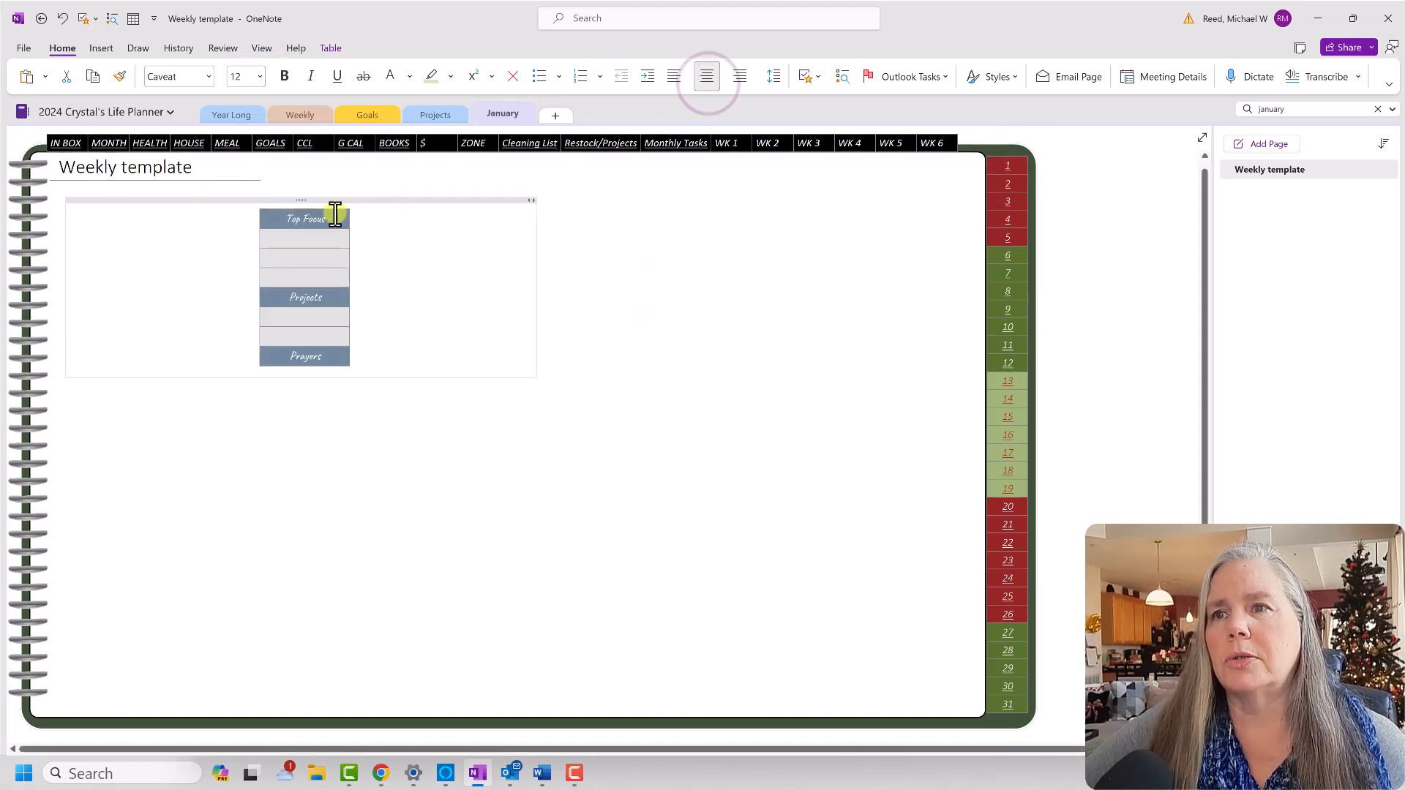
drag(530, 199, 179, 197)
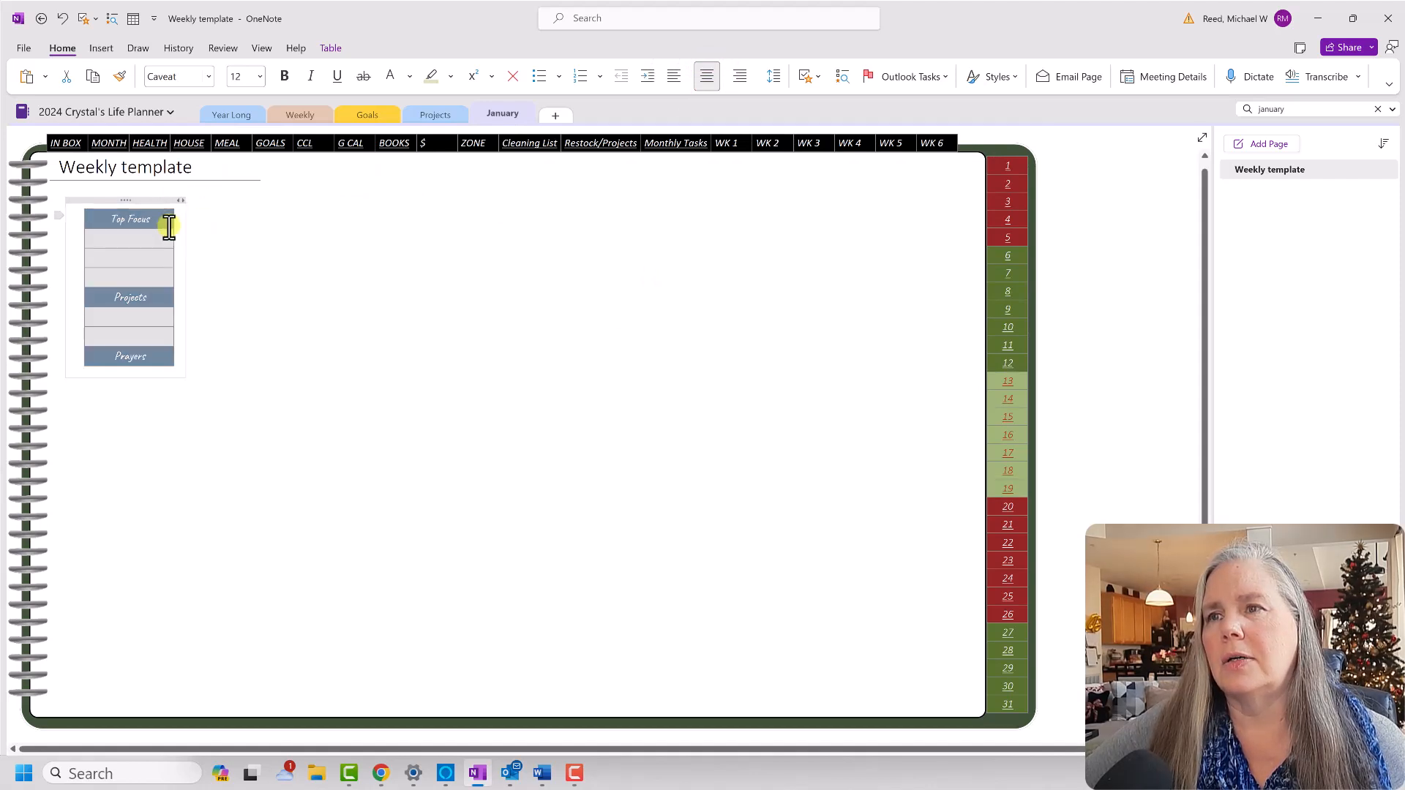
click(259, 378)
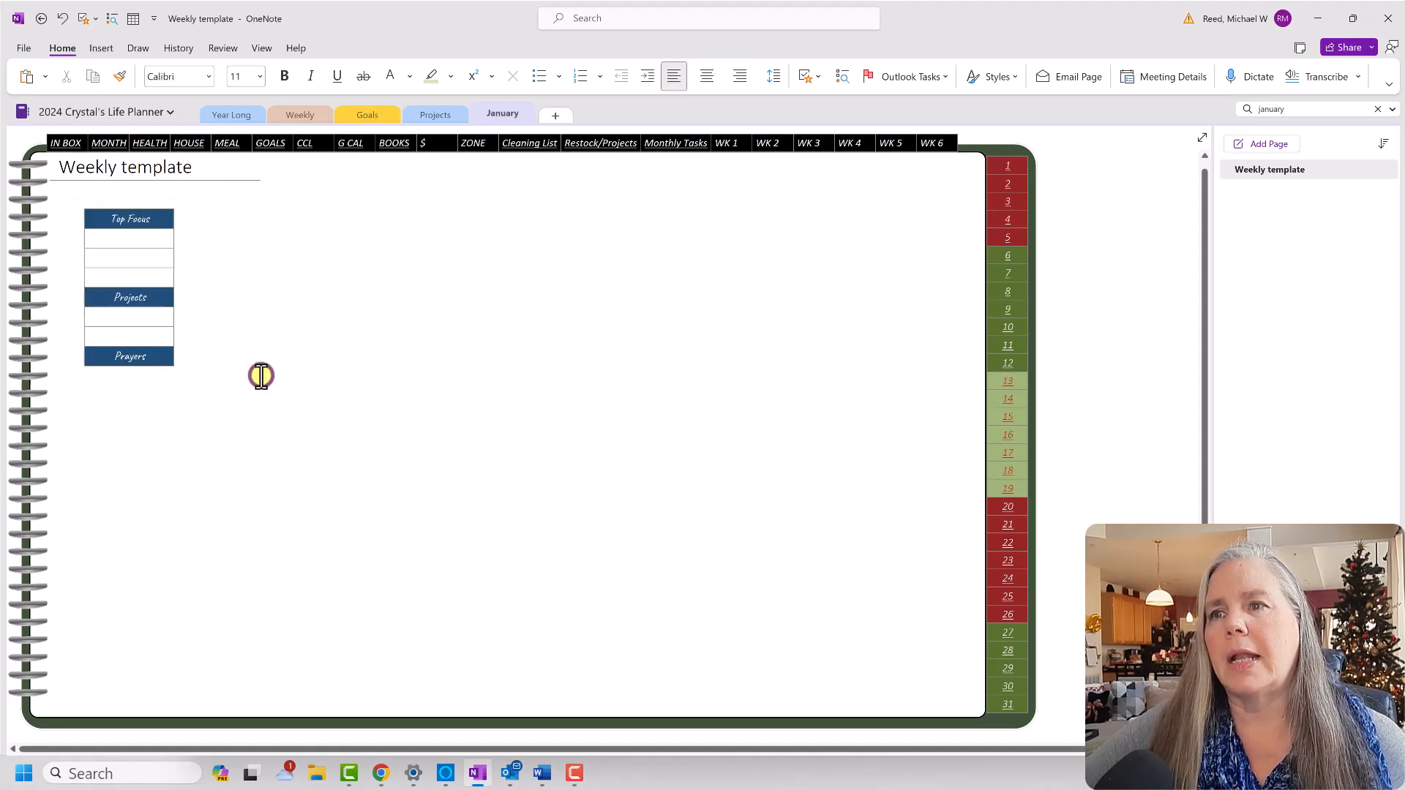
Insert a row below the Prayers heading and remove the new row's shading.
right_click(165, 361)
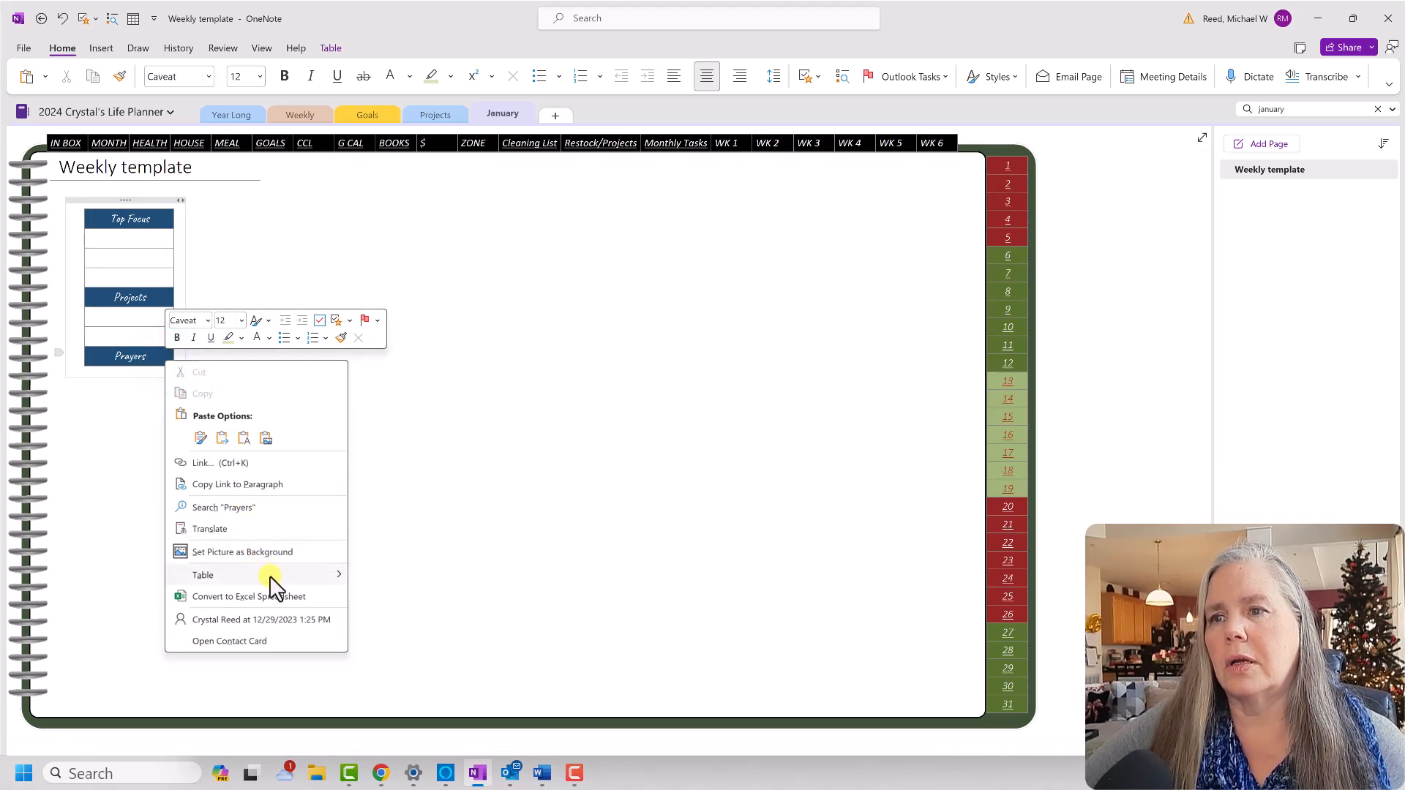
mouse_move(322, 577)
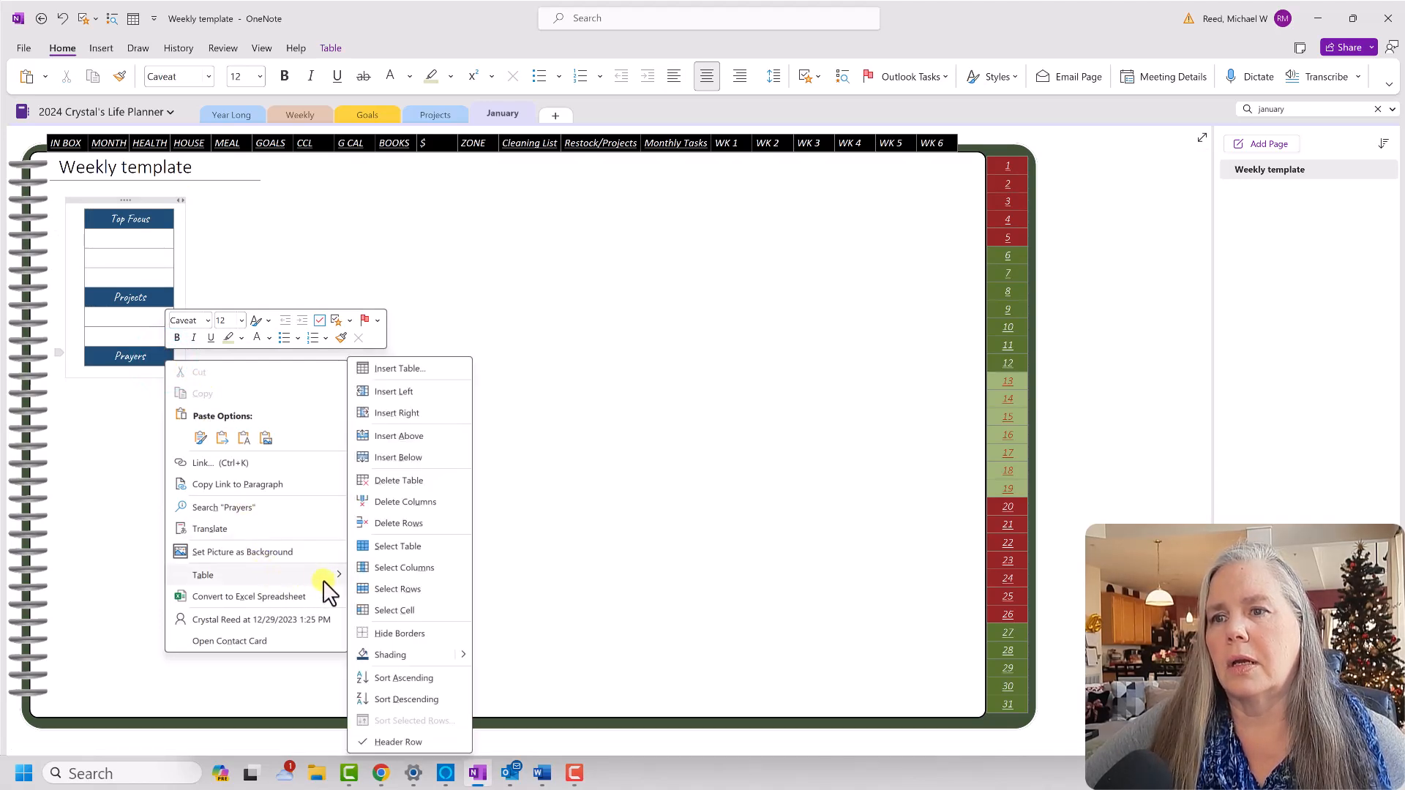
click(405, 458)
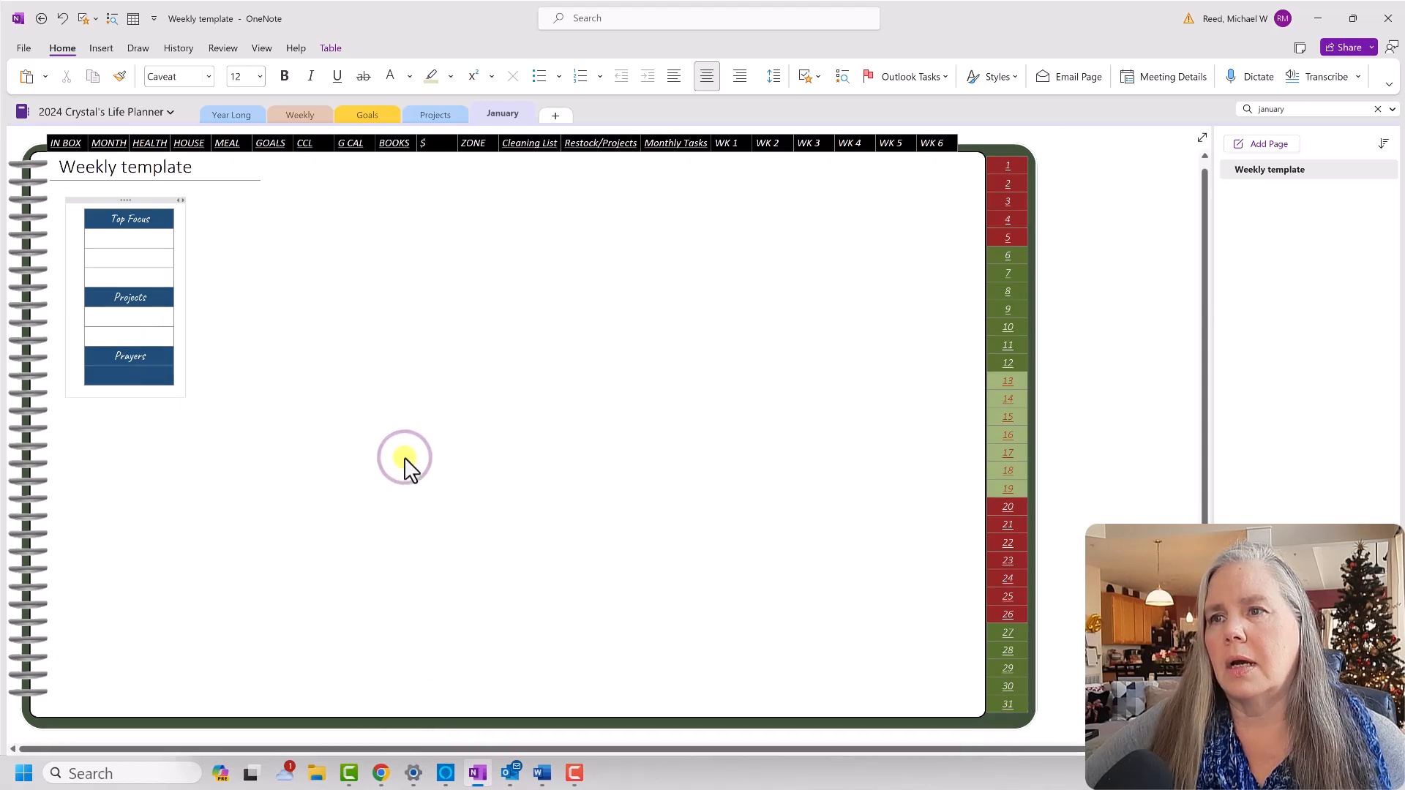
right_click(139, 378)
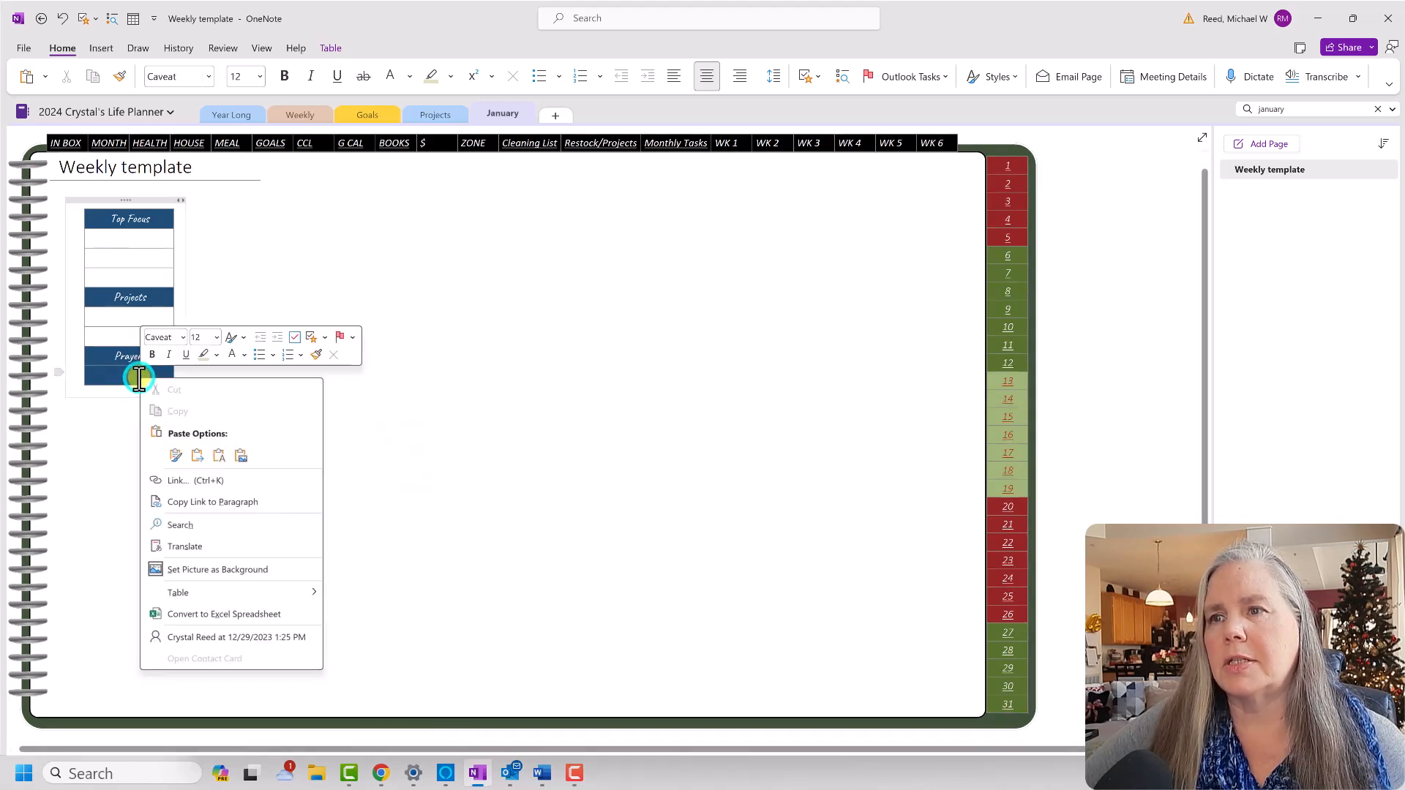
mouse_move(272, 594)
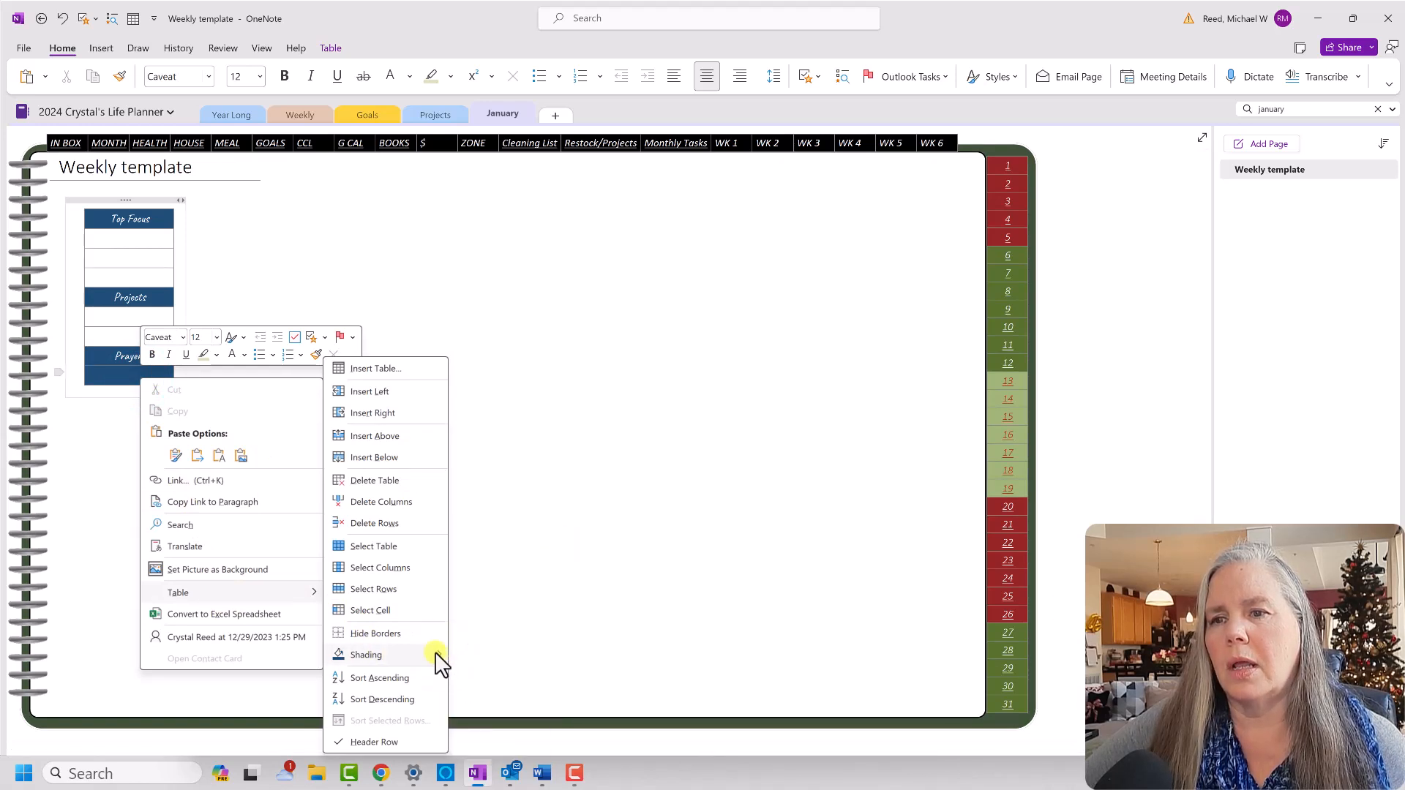
mouse_move(442, 662)
click(471, 721)
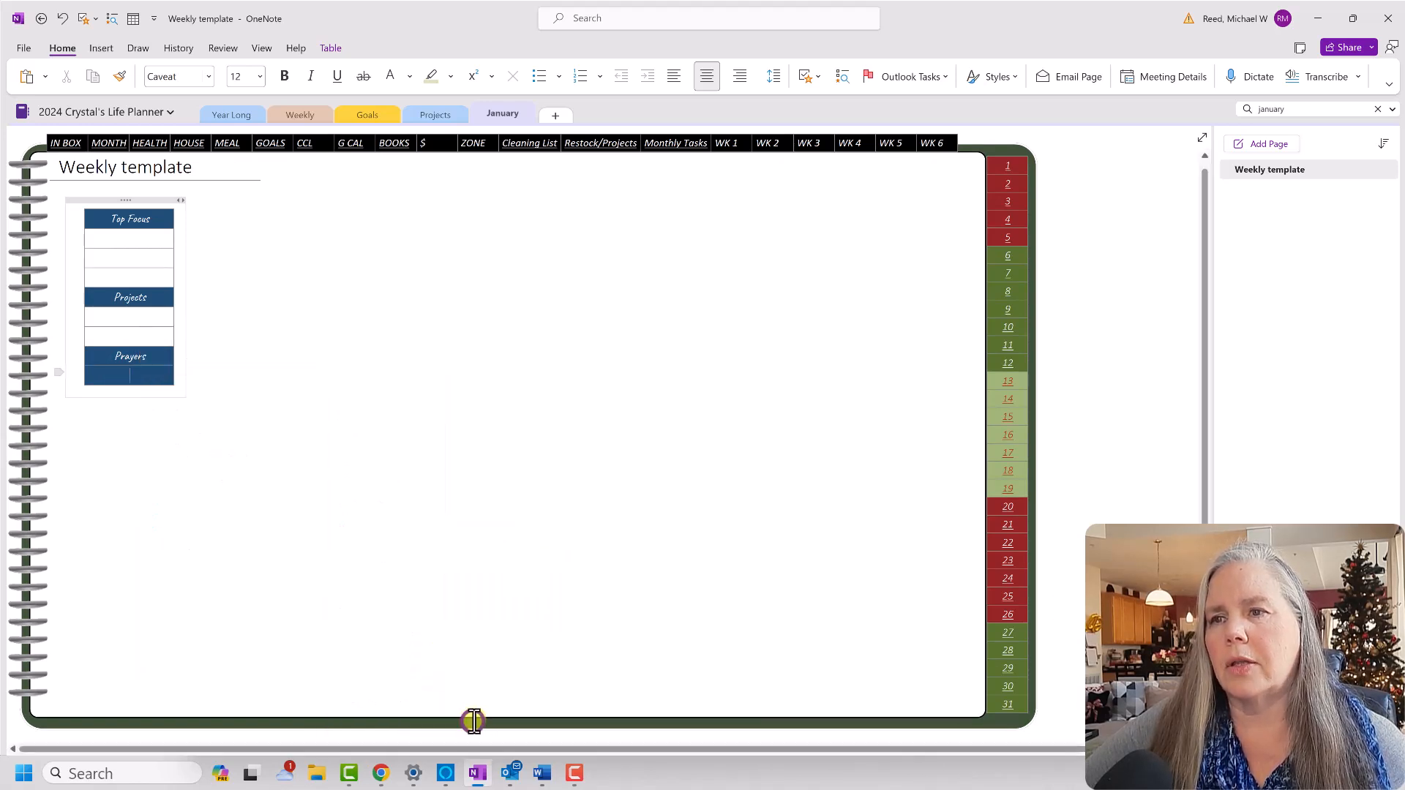
click(384, 548)
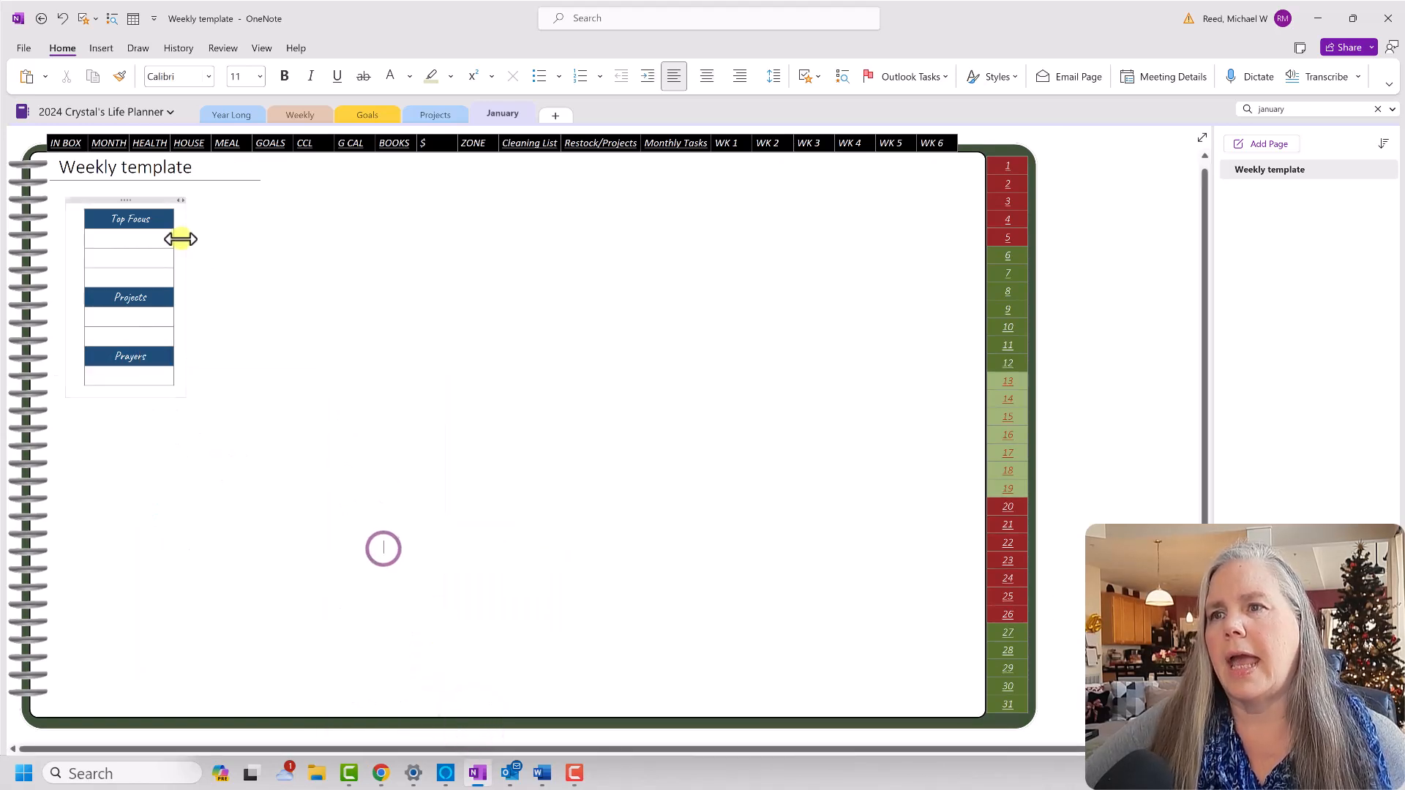
Add two more blank rows at the end of the Prayers section and one more blank row to the Projects section.
click(166, 377)
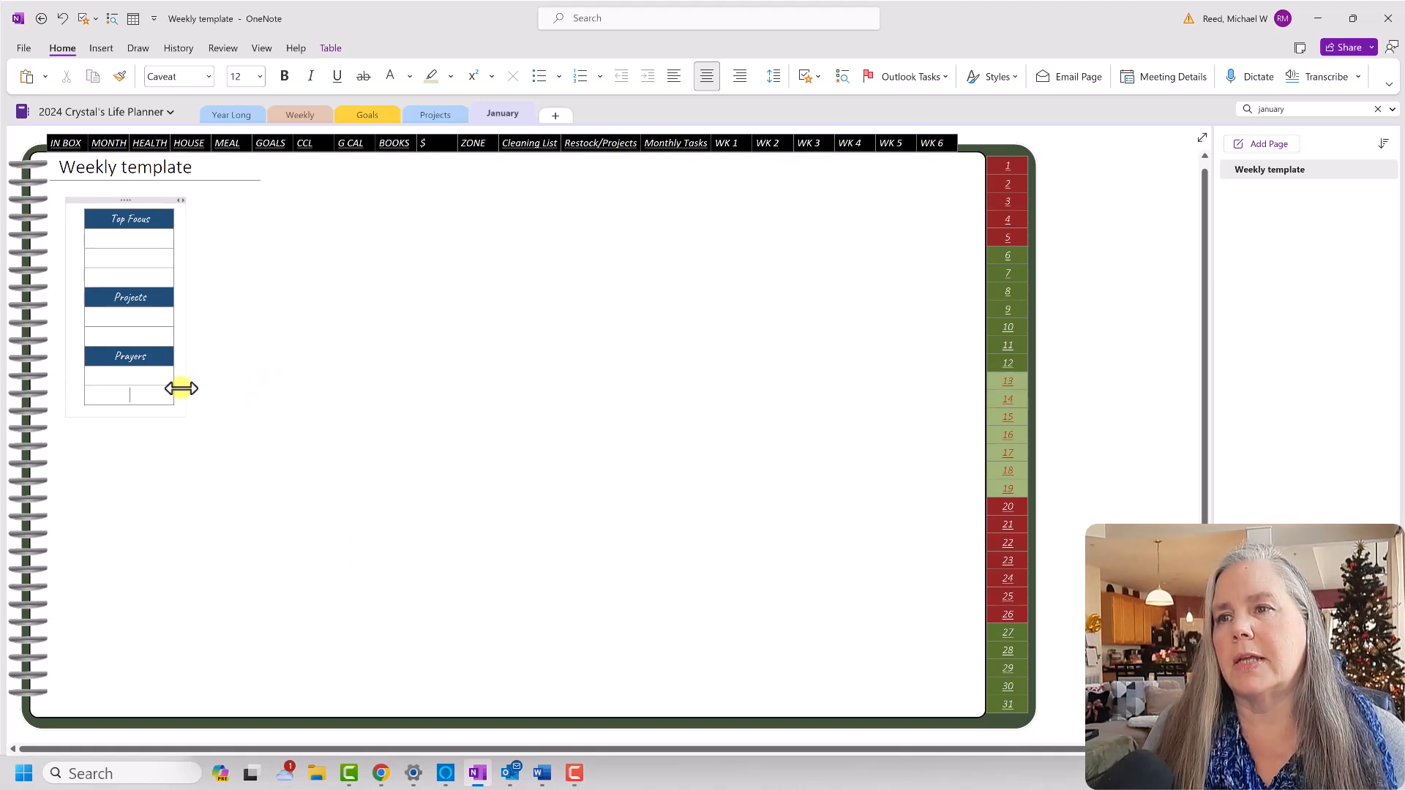
key(Return)
click(150, 322)
right_click(151, 320)
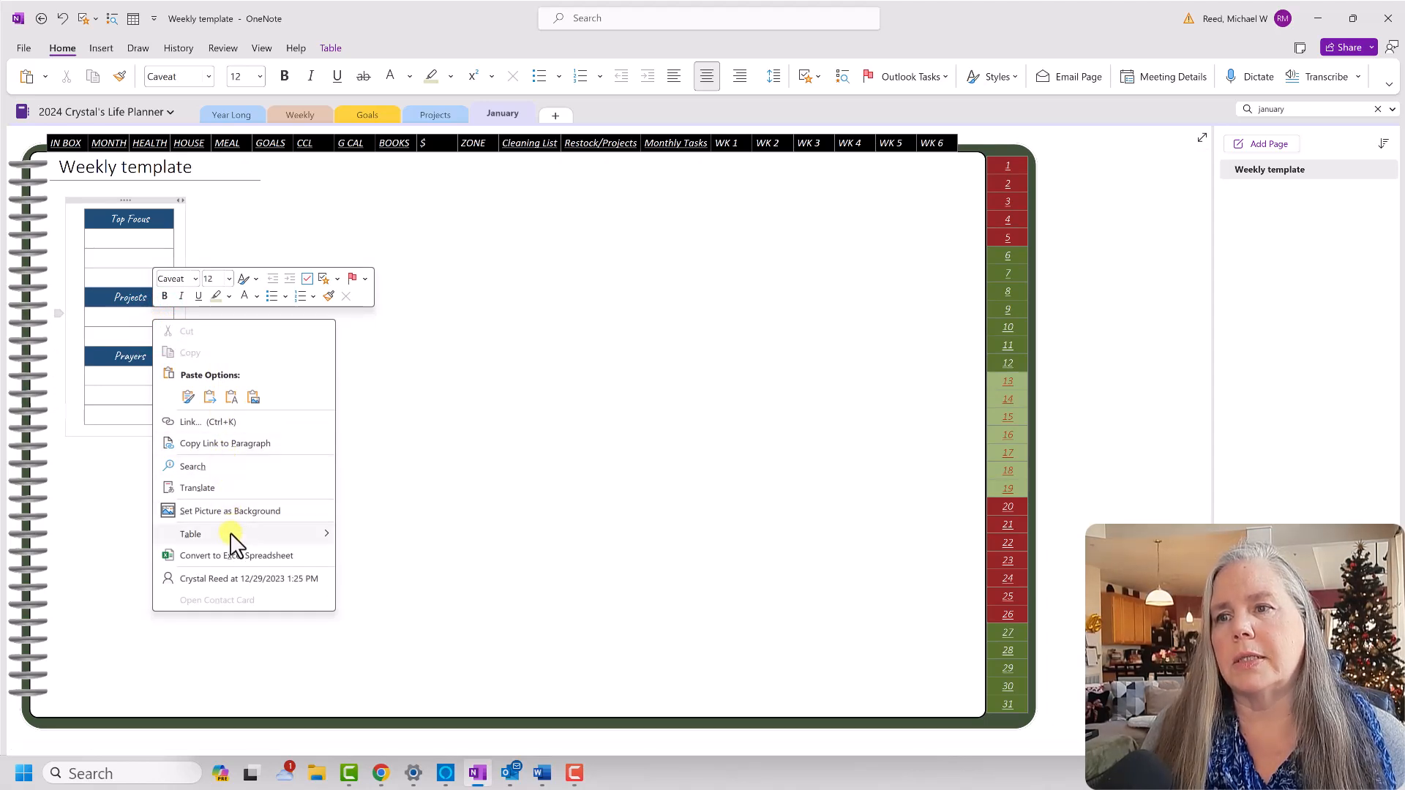
mouse_move(247, 544)
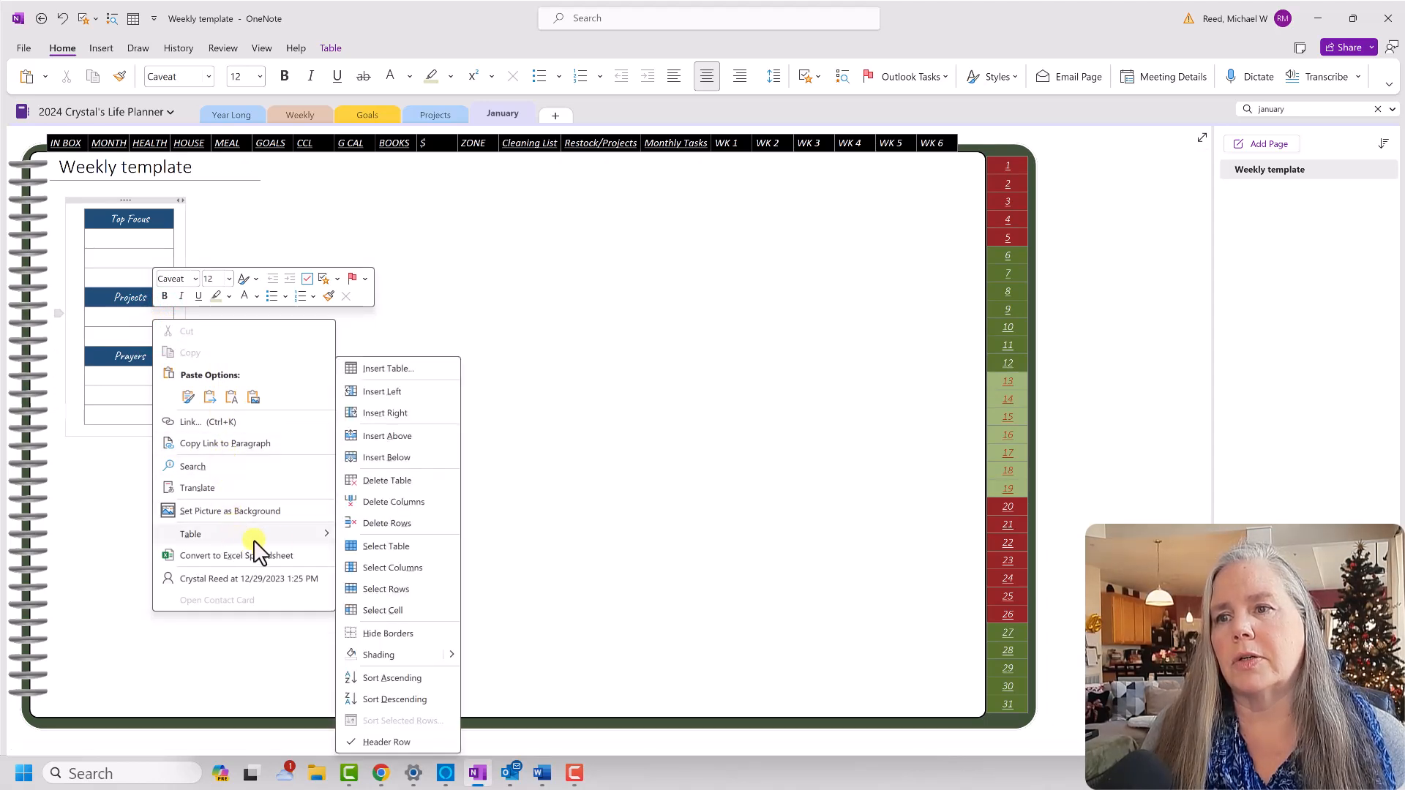
click(373, 459)
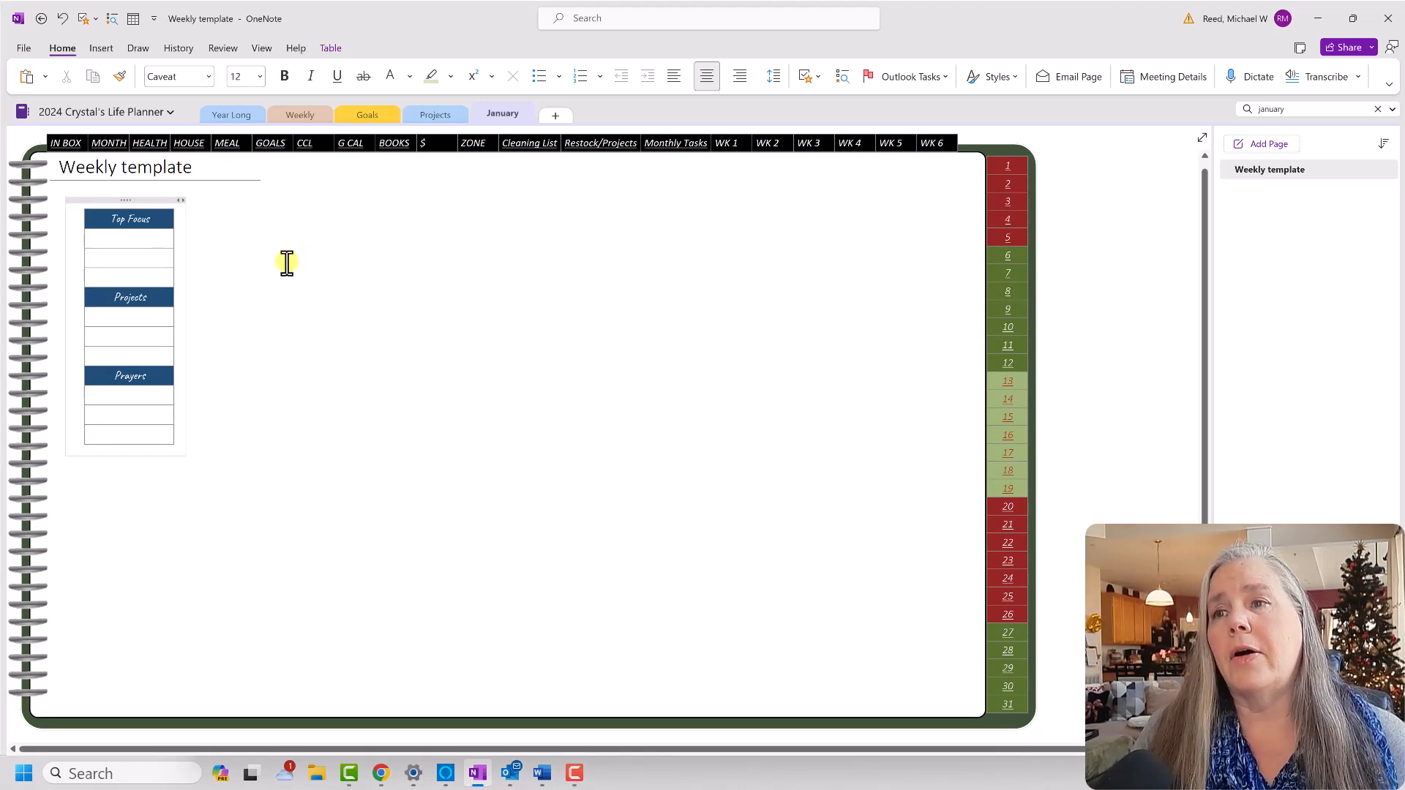
Open the 2023 Life Planner notebook for reference and return to the Weekly template page in the 2024 planner.
click(146, 115)
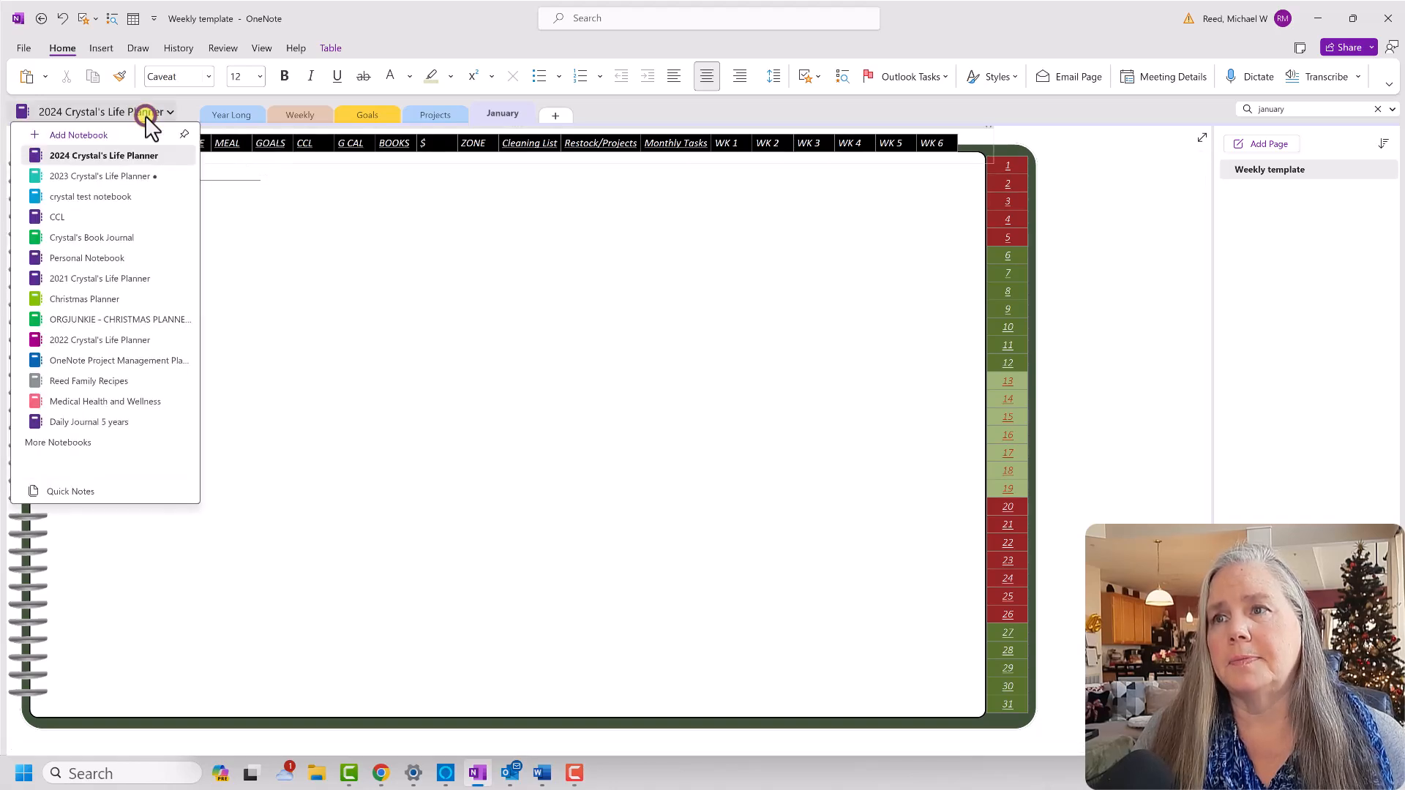
click(95, 170)
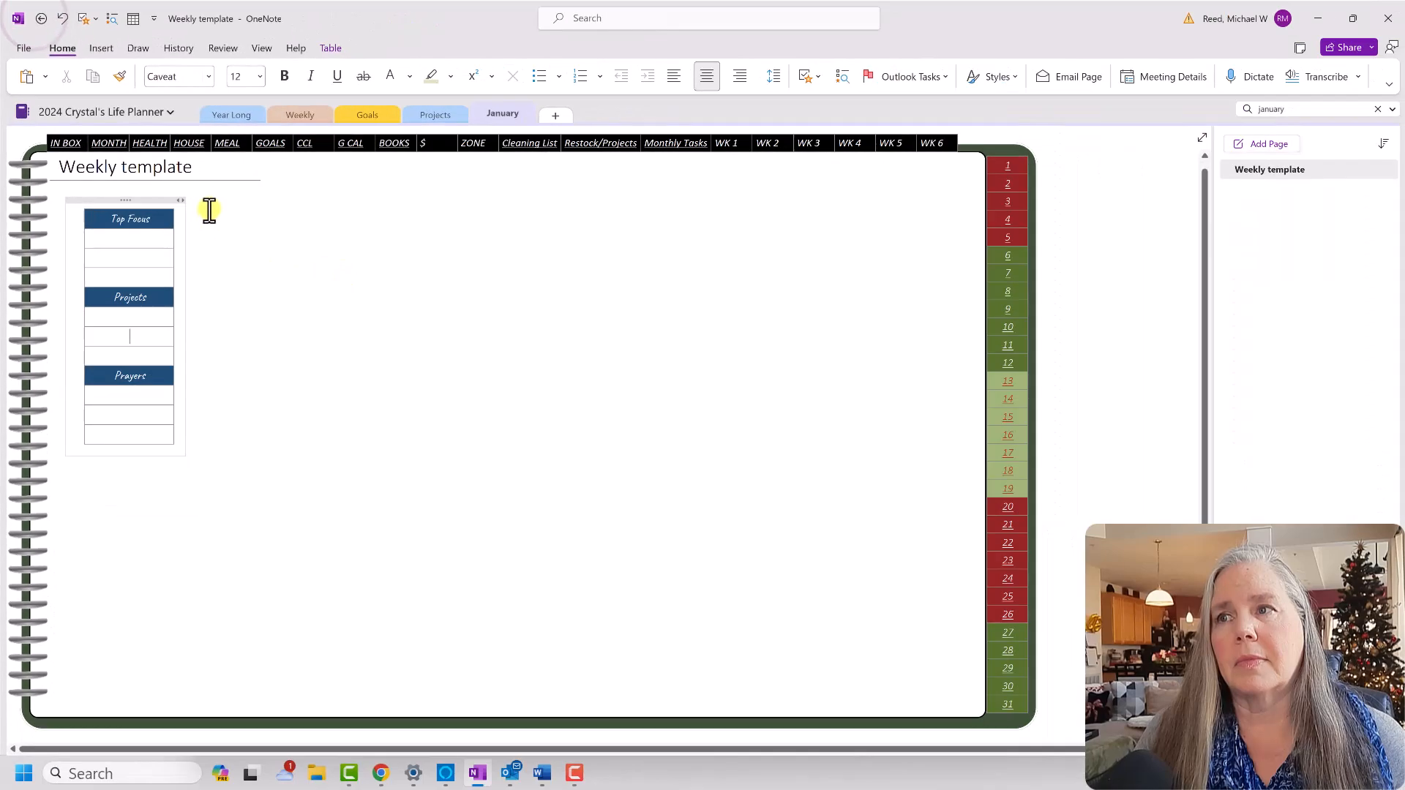
click(201, 178)
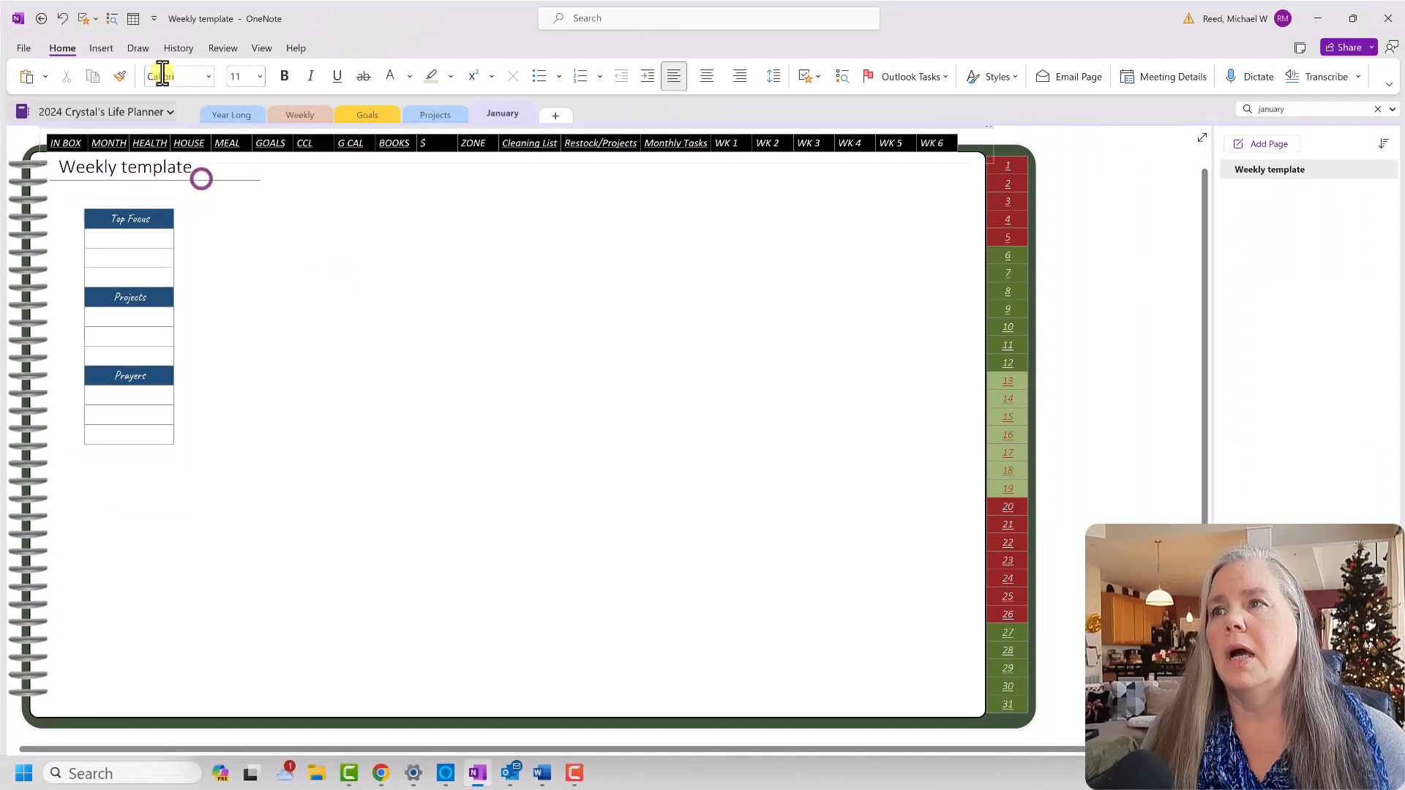
Insert a table with 1 column and 3 rows beside the Top Focus table.
click(132, 25)
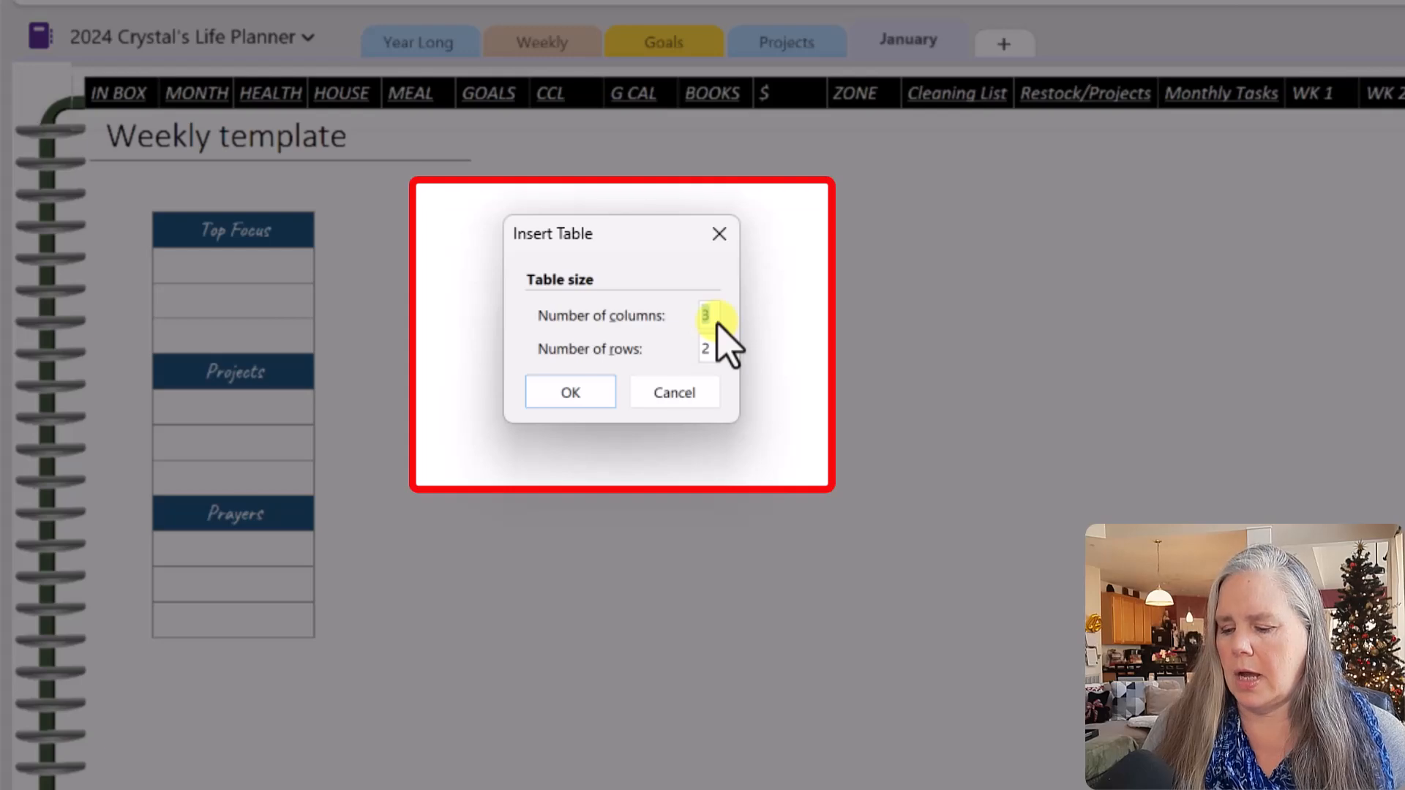
text(1)
click(722, 357)
double_click(709, 353)
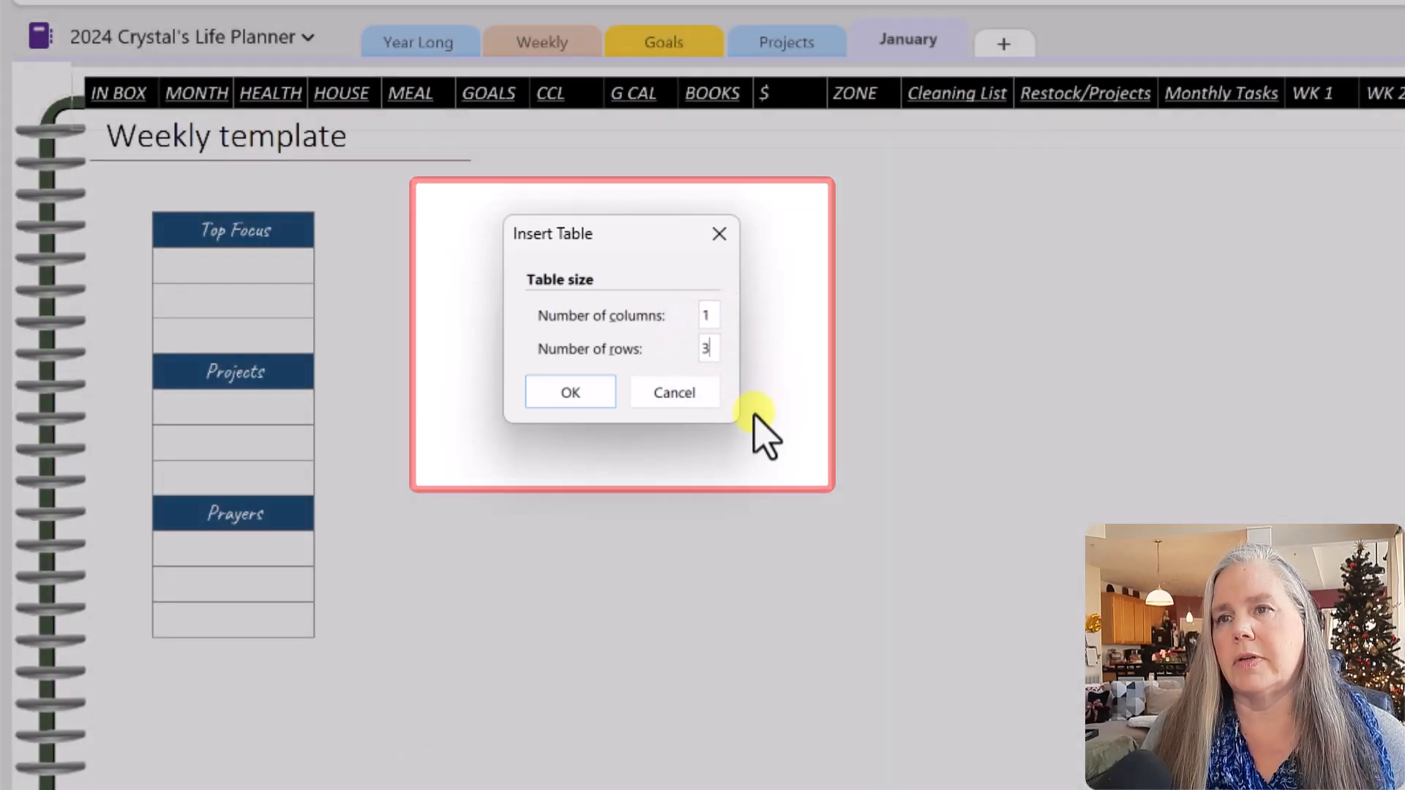
text(3)
click(578, 401)
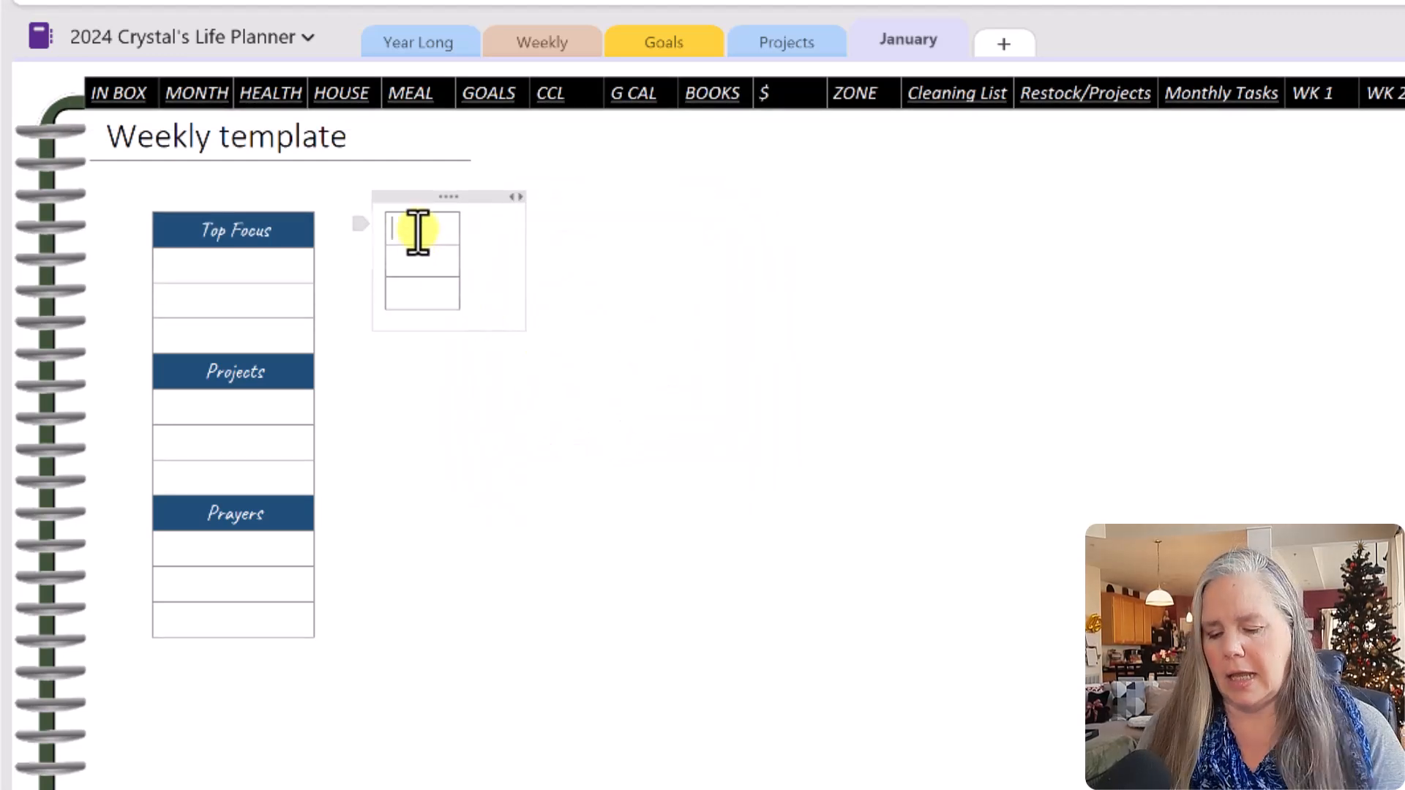
Enter the heading "To Do / Weekly Goals" in the first cell of the new table.
text(To)
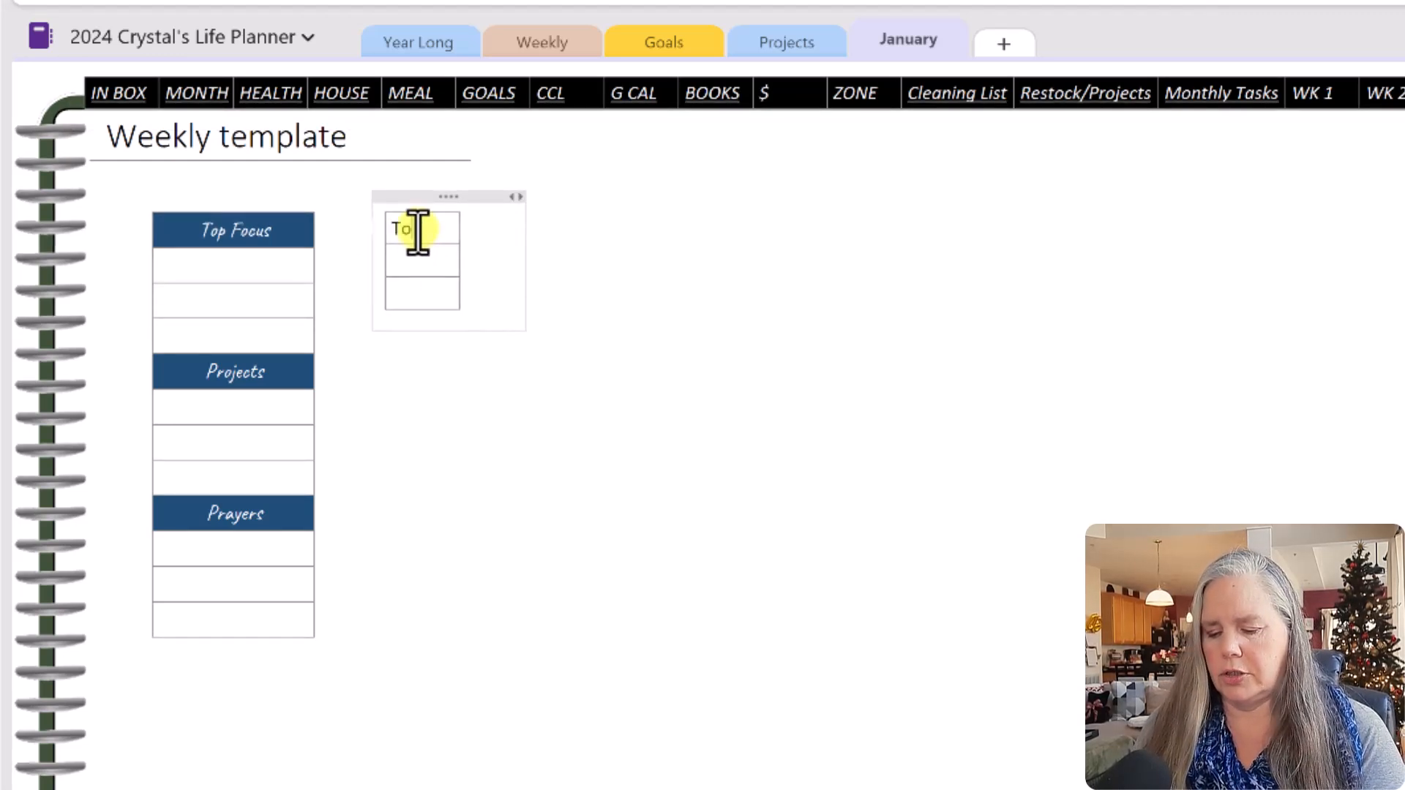
text( Do /)
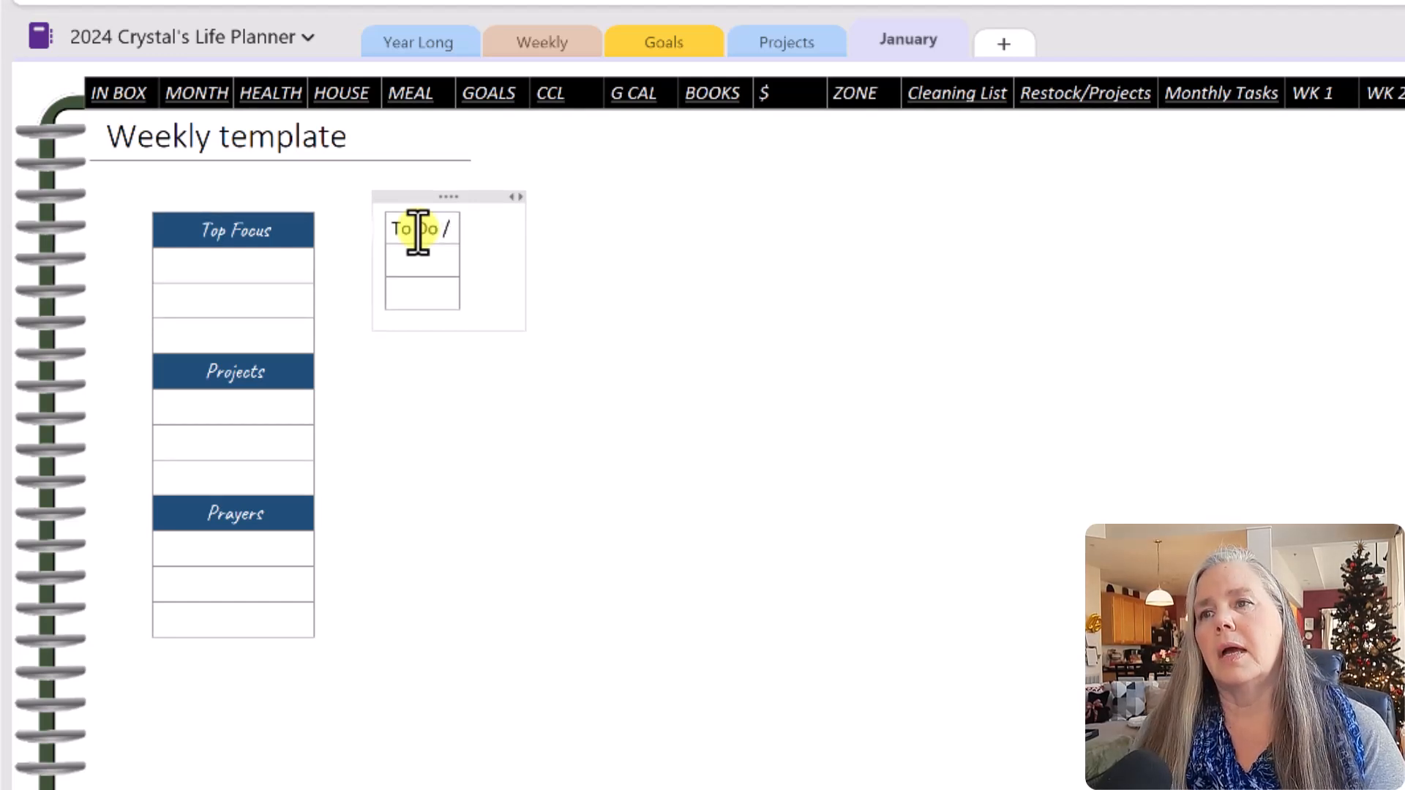
text( Weekly Goals)
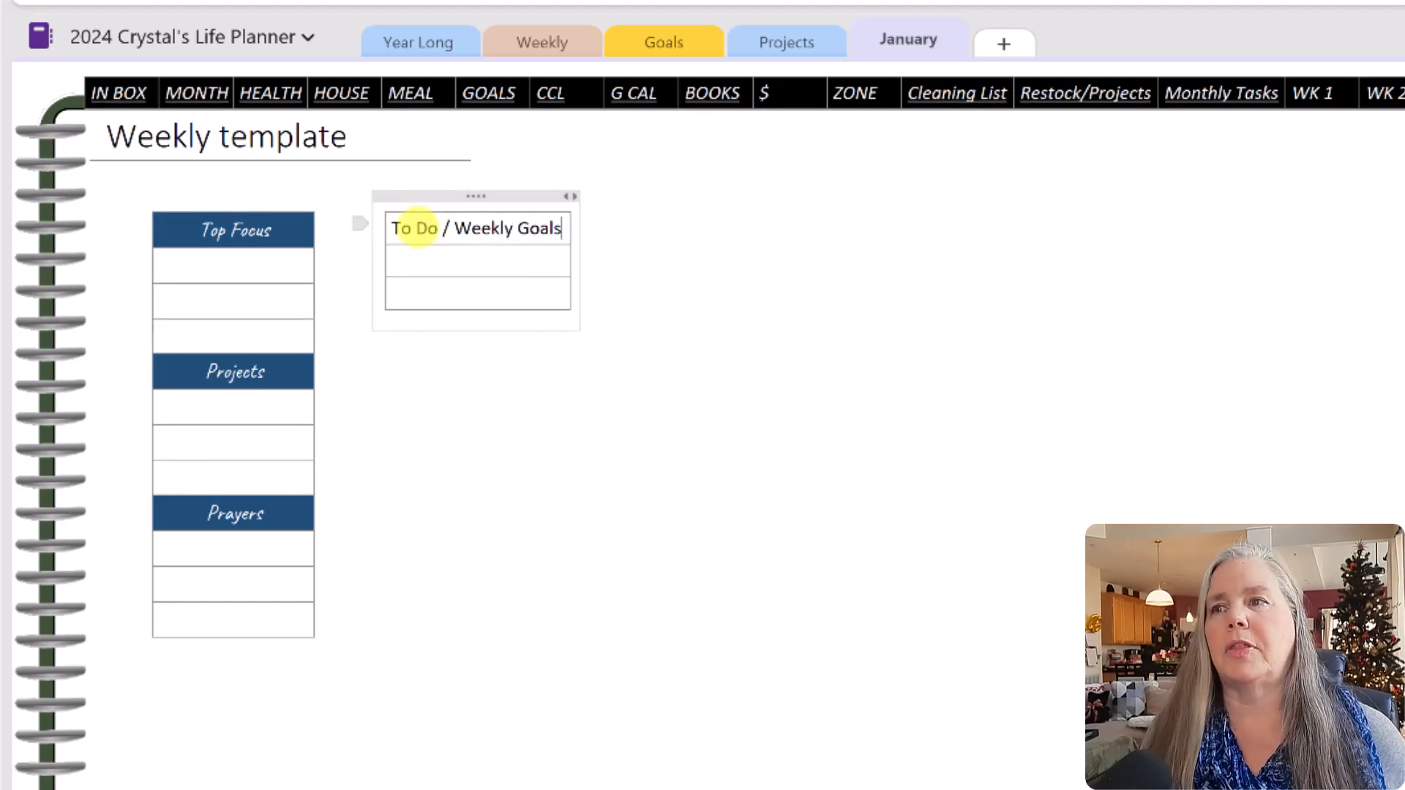
Shade the To Do / Weekly Goals heading cell gray.
drag(386, 228, 561, 235)
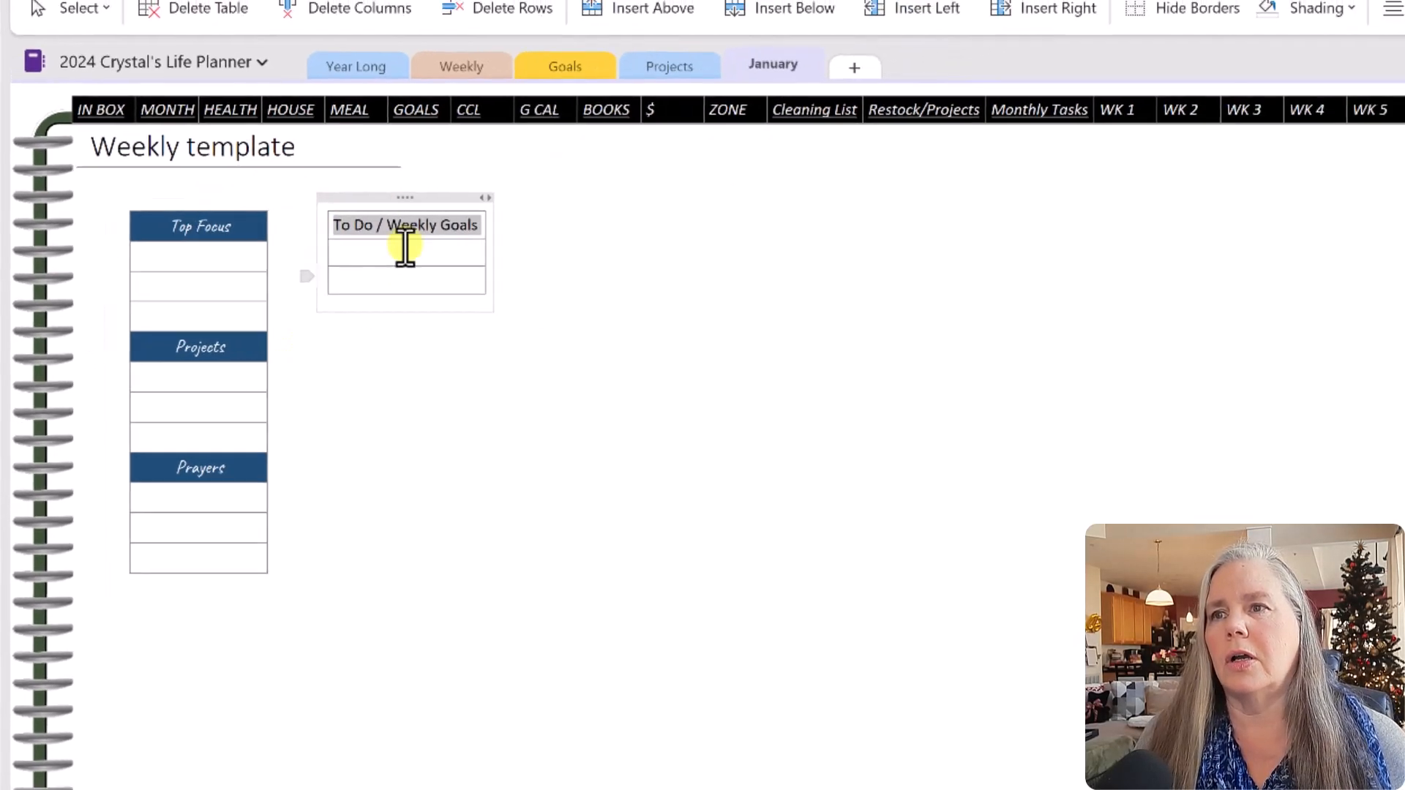
right_click(421, 224)
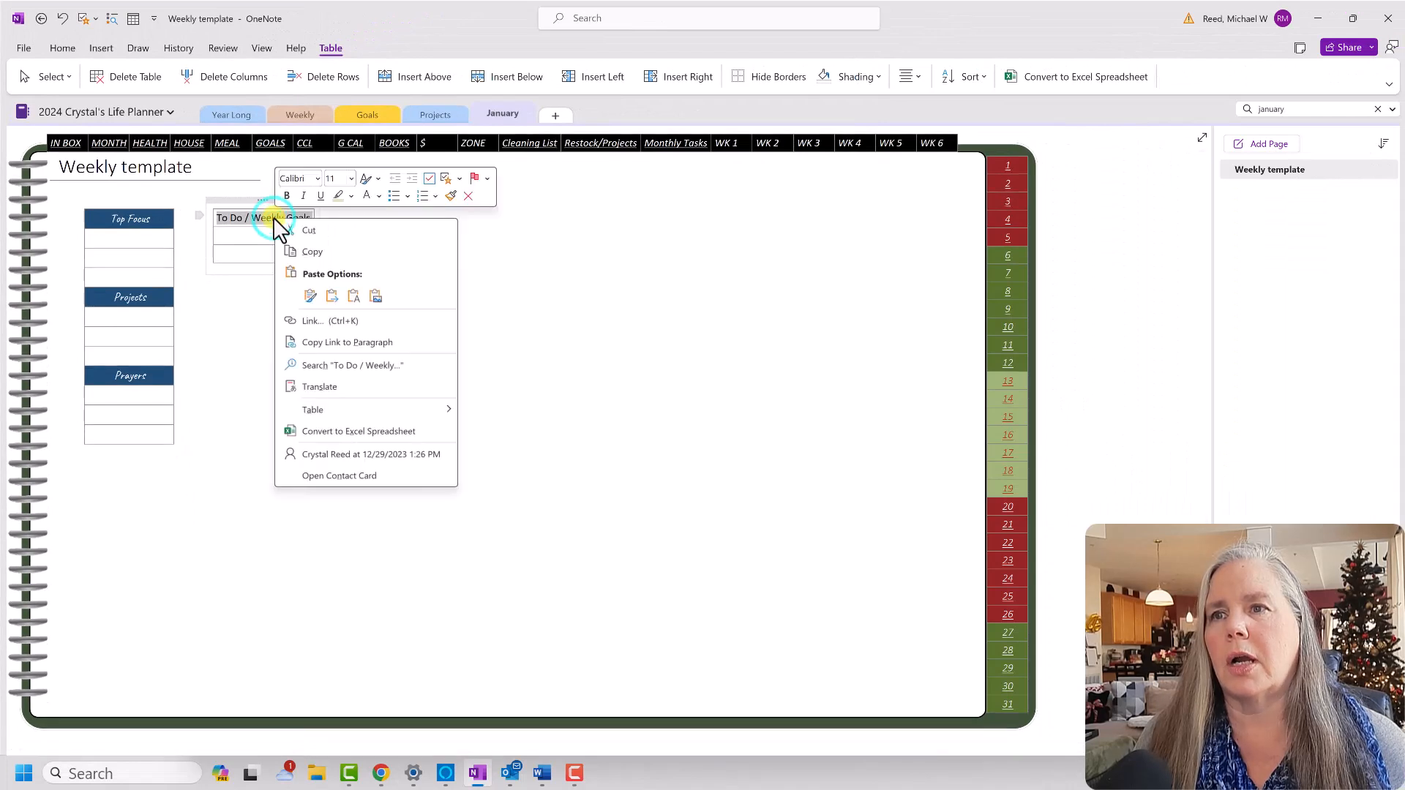
mouse_move(408, 410)
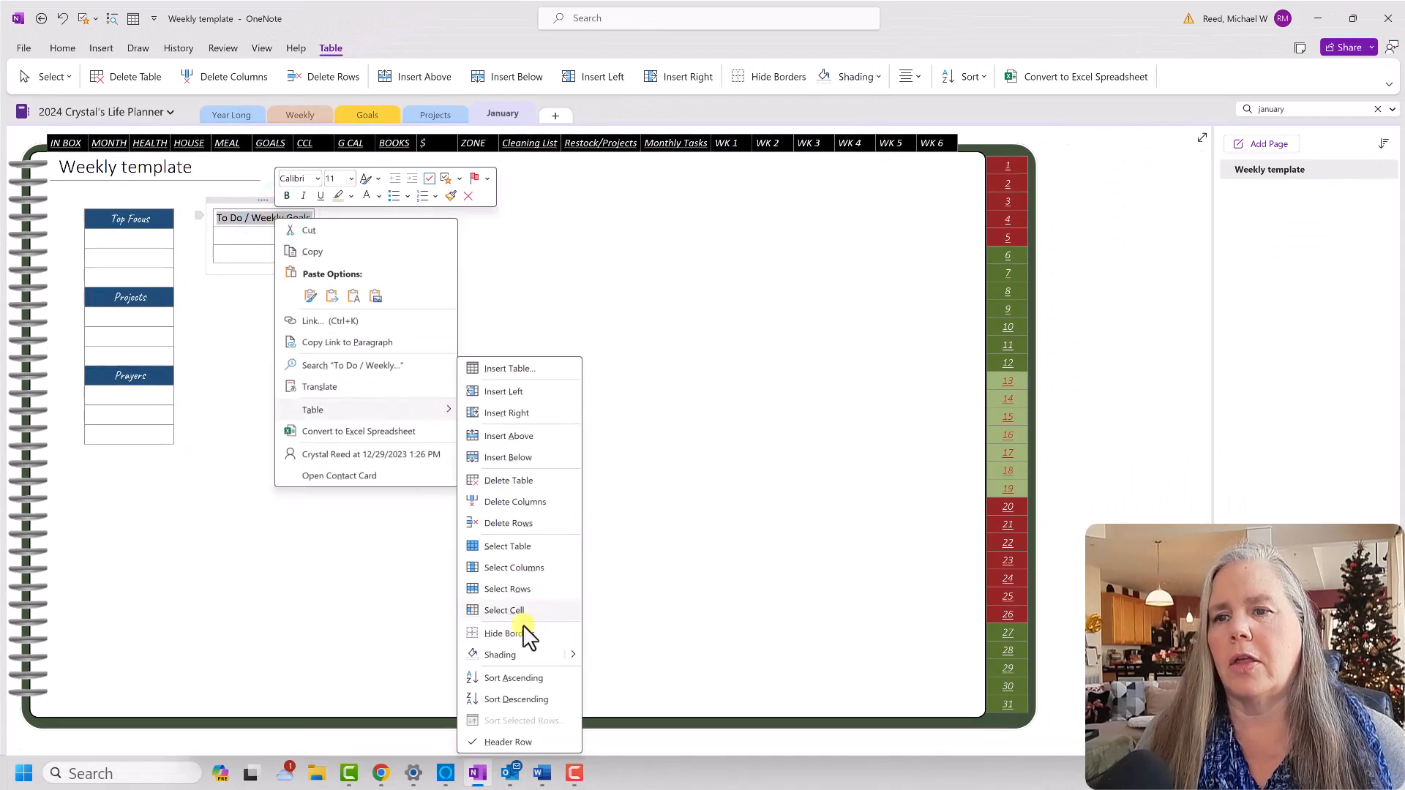
click(570, 656)
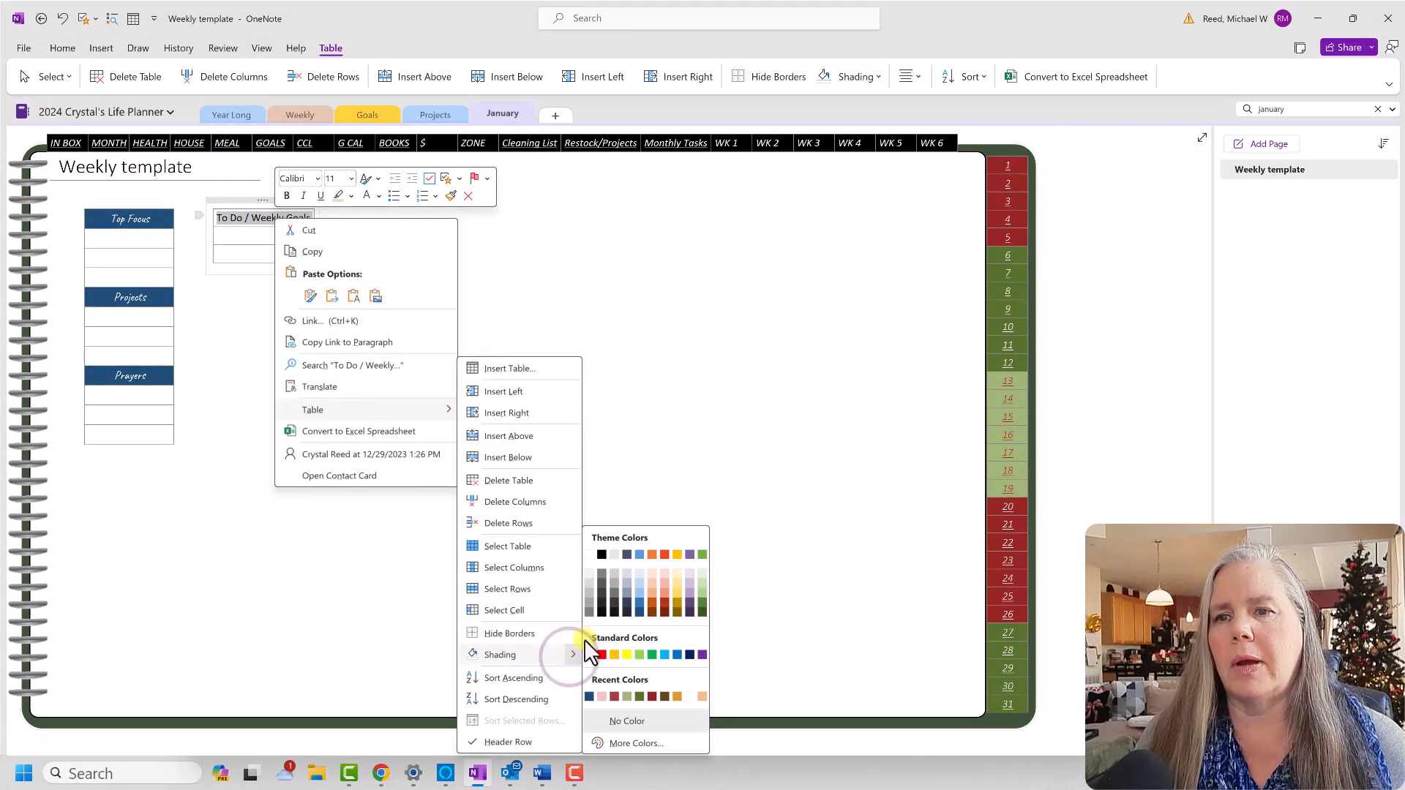
click(588, 603)
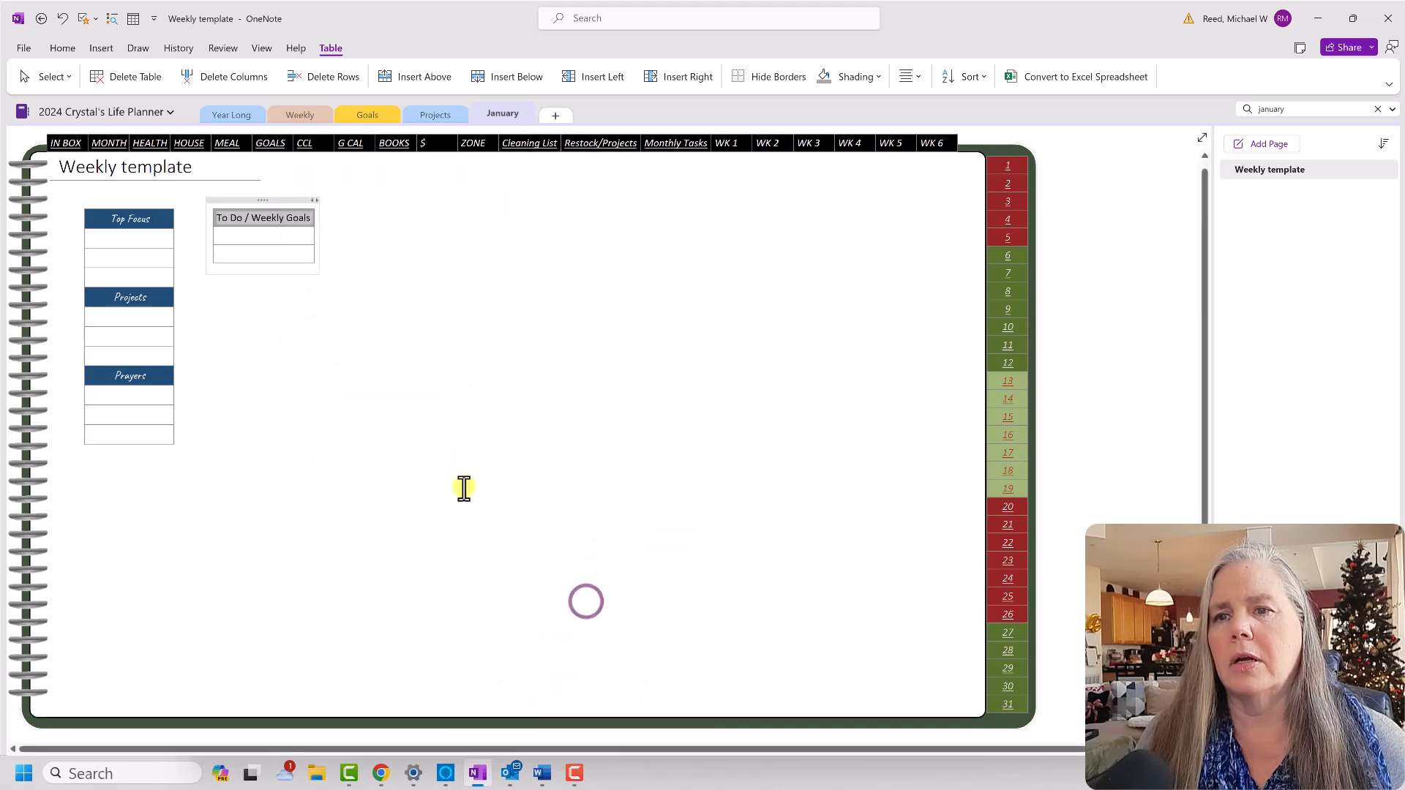
click(235, 253)
click(313, 396)
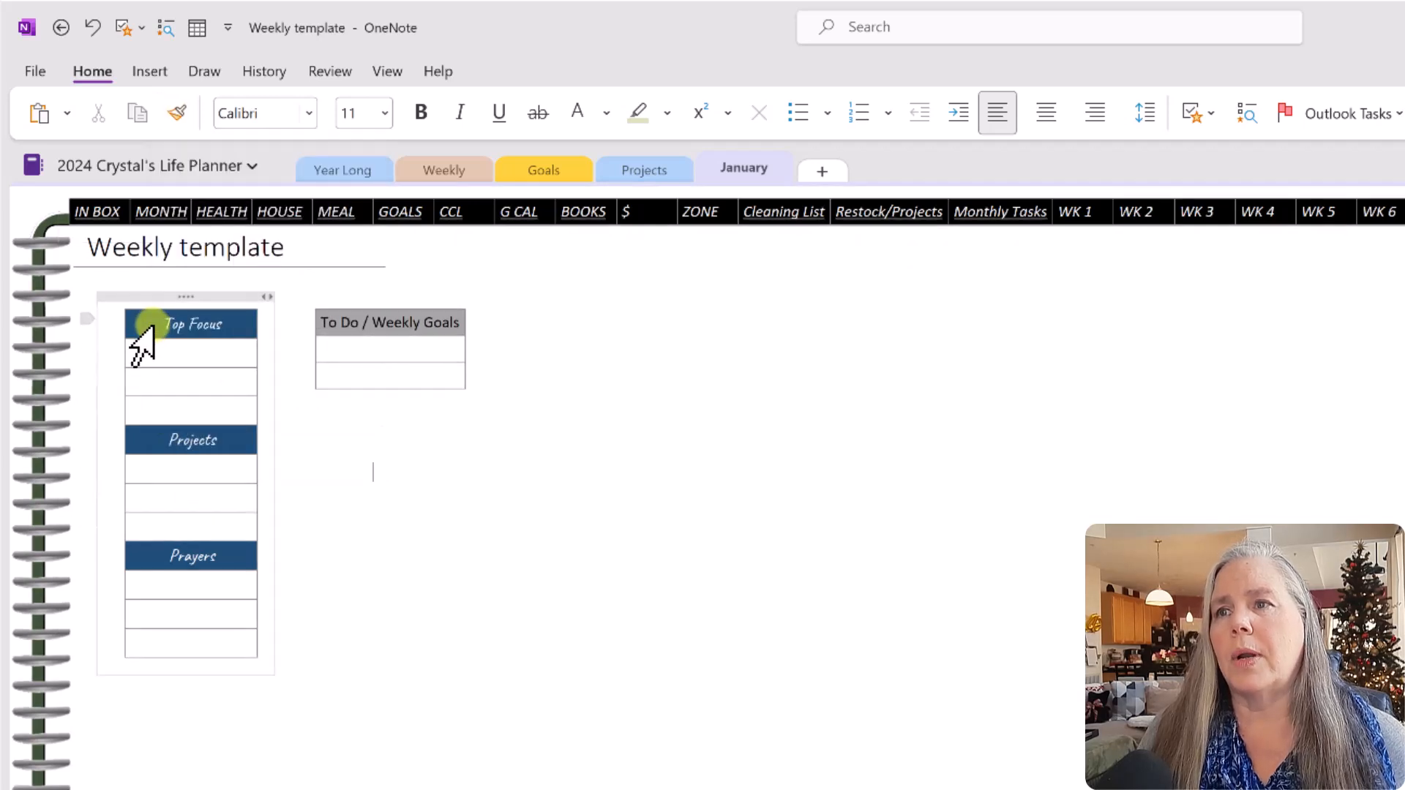
Copy the Top Focus heading's text formatting onto the To Do / Weekly Goals heading with Format Painter.
drag(150, 322, 224, 327)
click(179, 116)
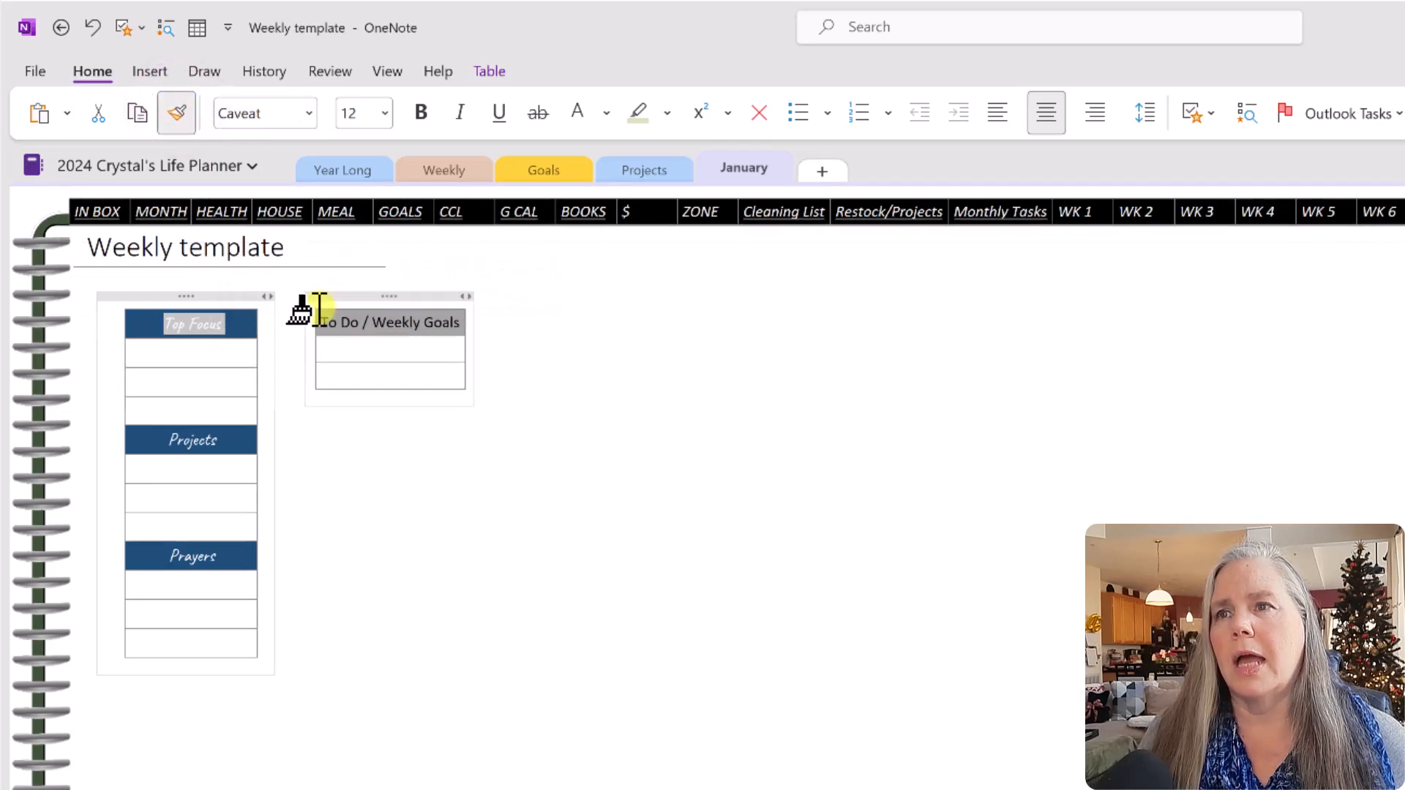
drag(313, 322, 464, 323)
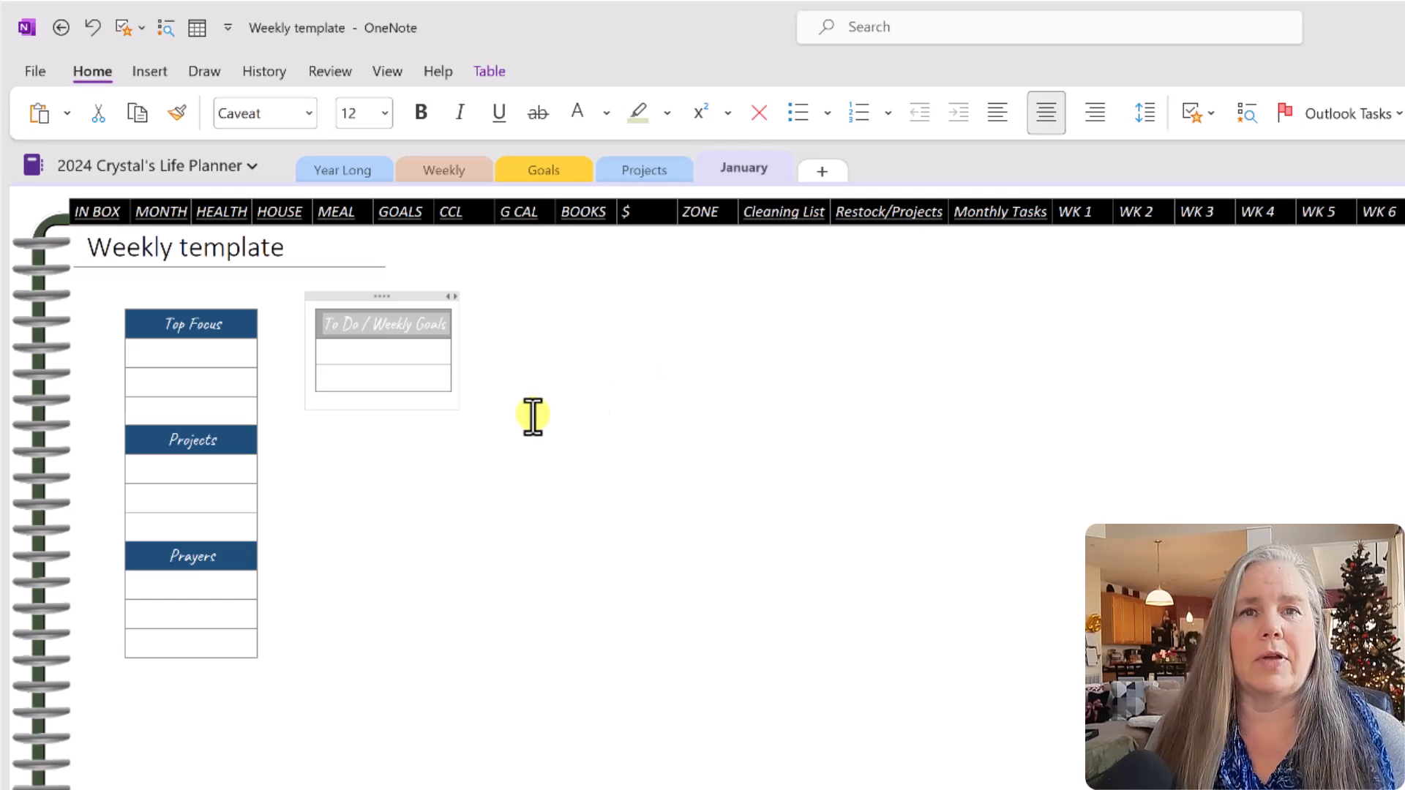
click(499, 425)
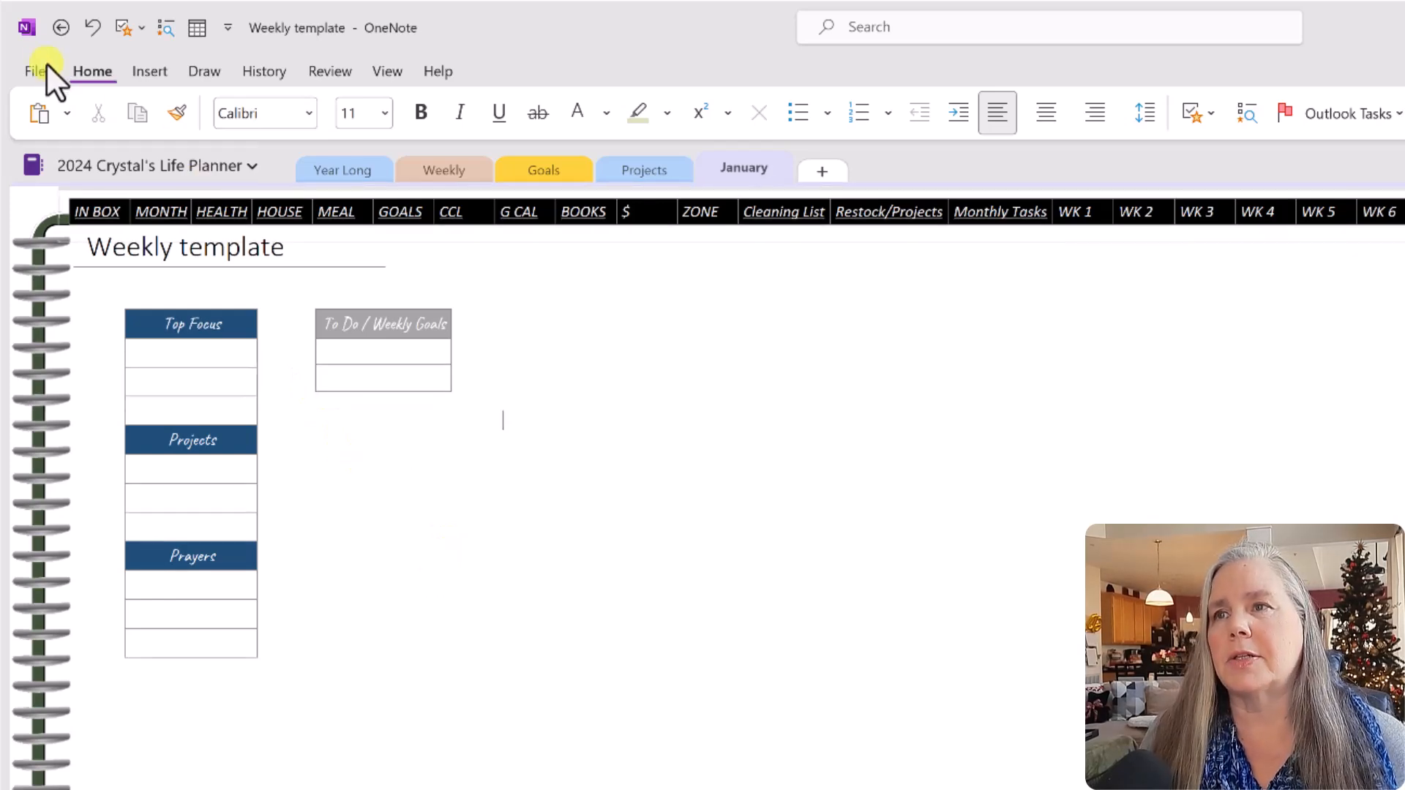
Consult the Dec Weekly 23 page in the 2023 planner for its table layout and return to the 2024 planner.
click(59, 25)
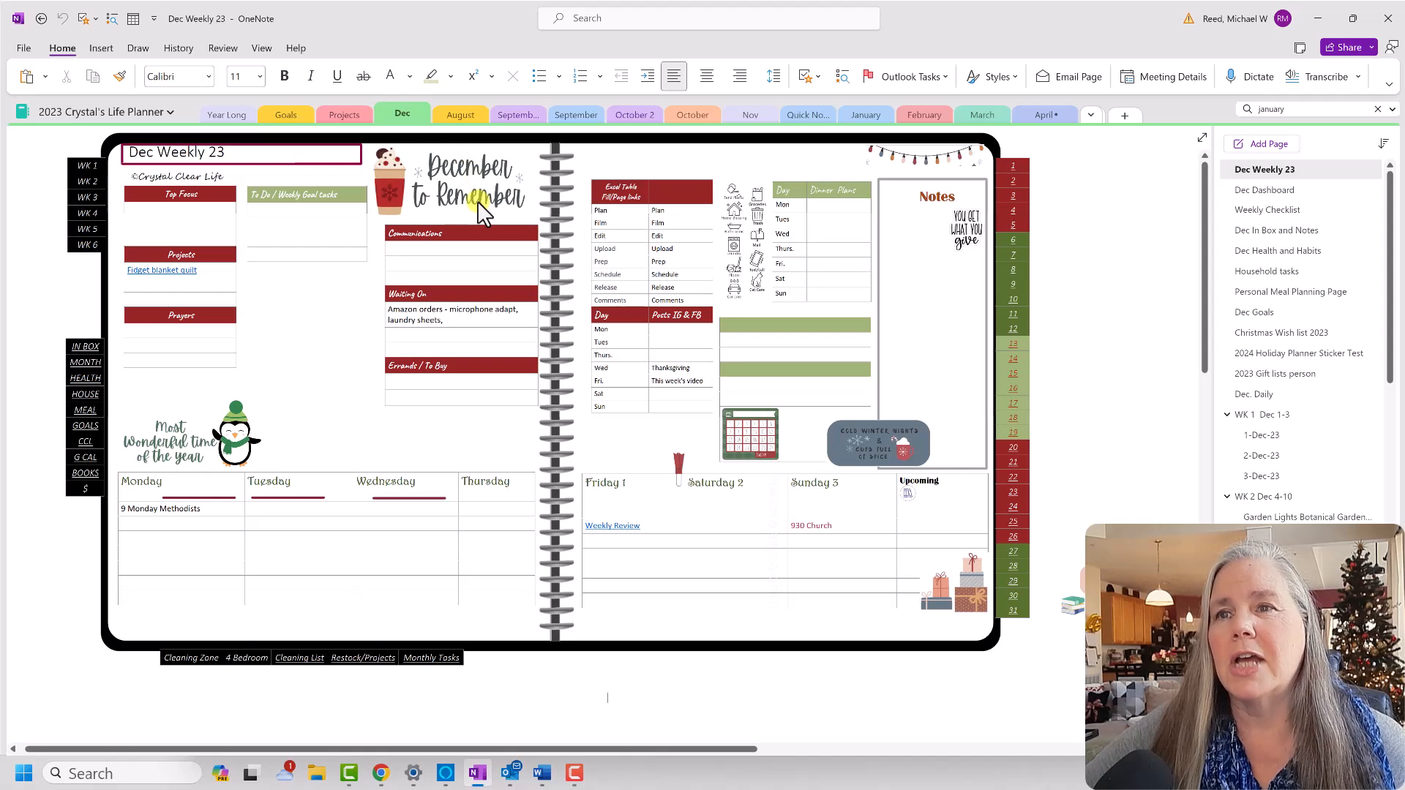
click(448, 236)
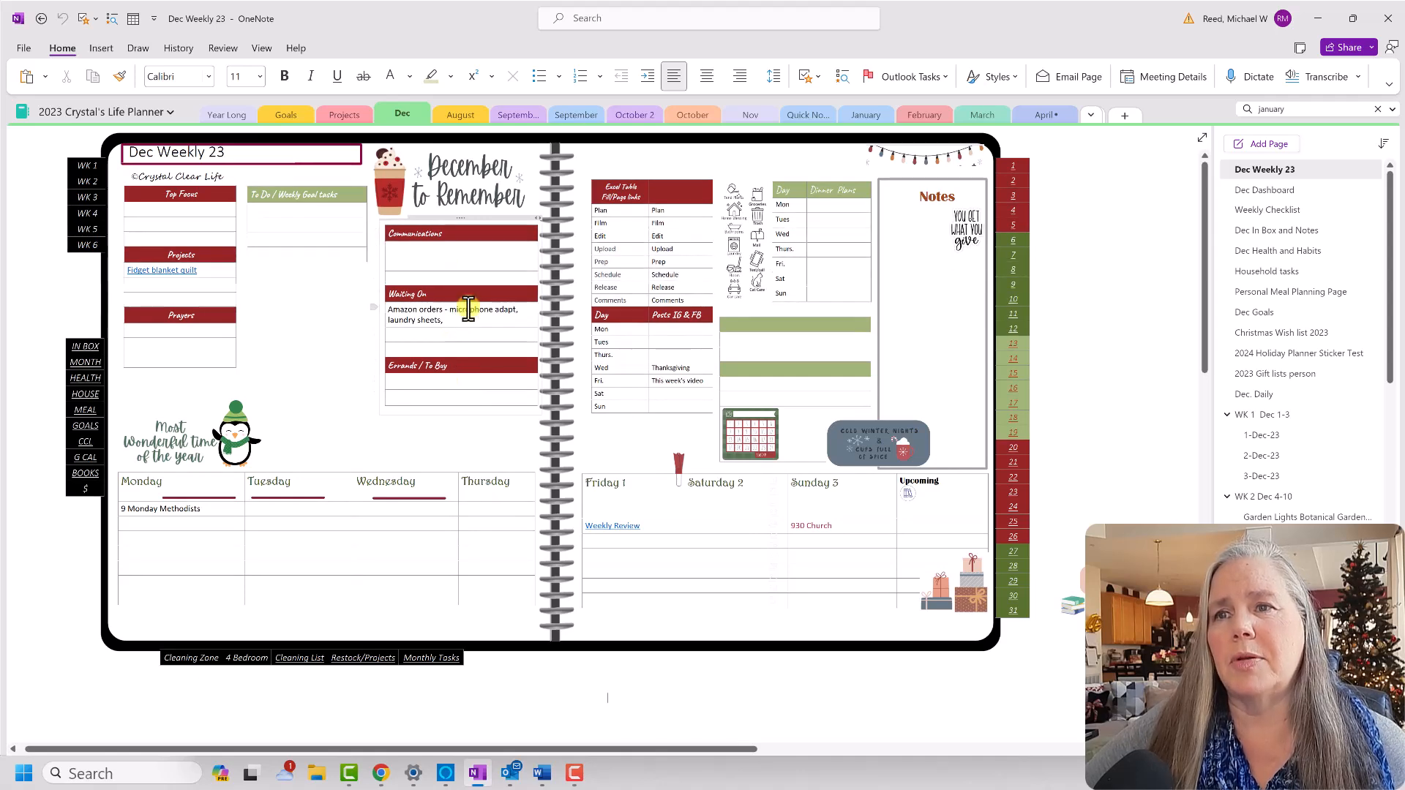
click(134, 111)
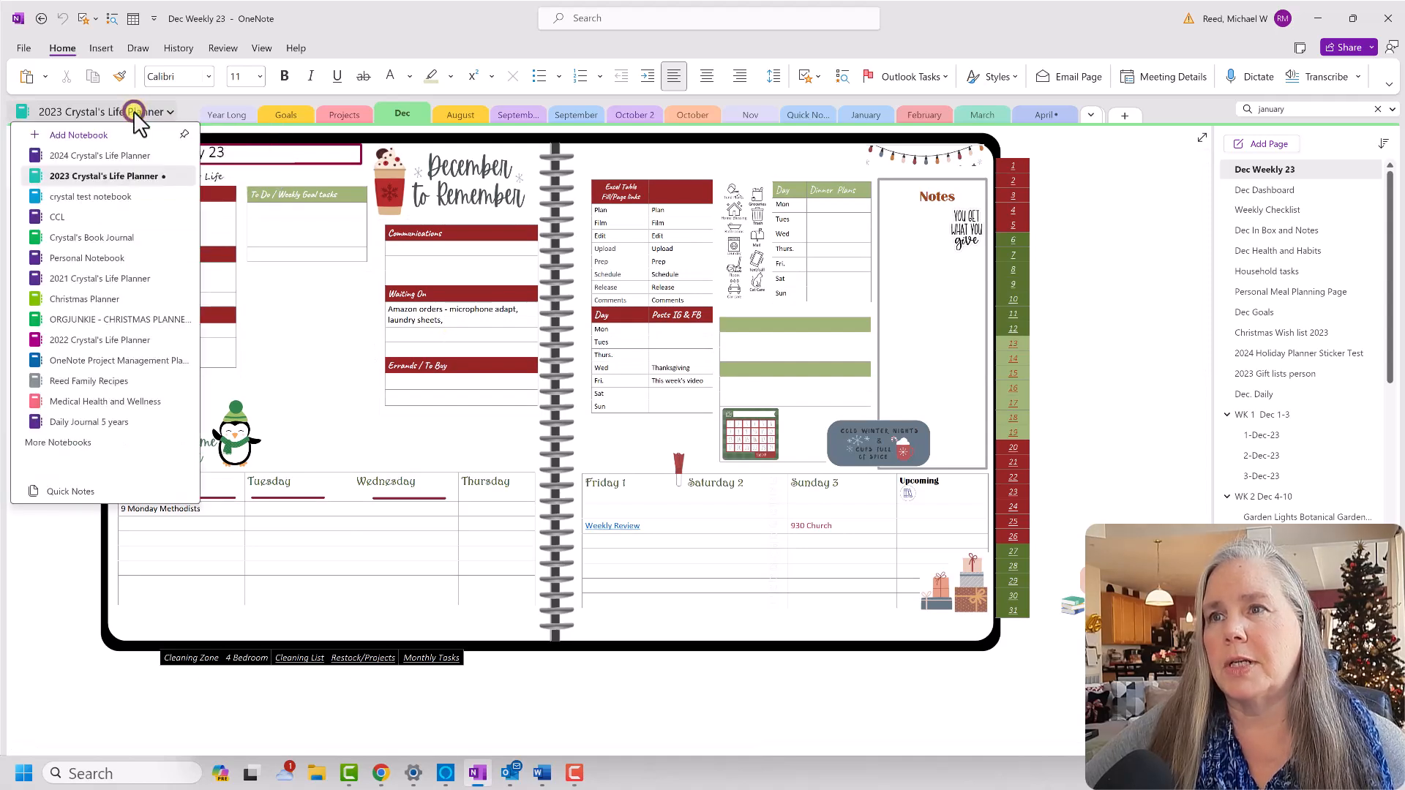
click(115, 154)
Insert a table with 1 column and 9 rows beside the To Do / Weekly Goals table.
click(336, 221)
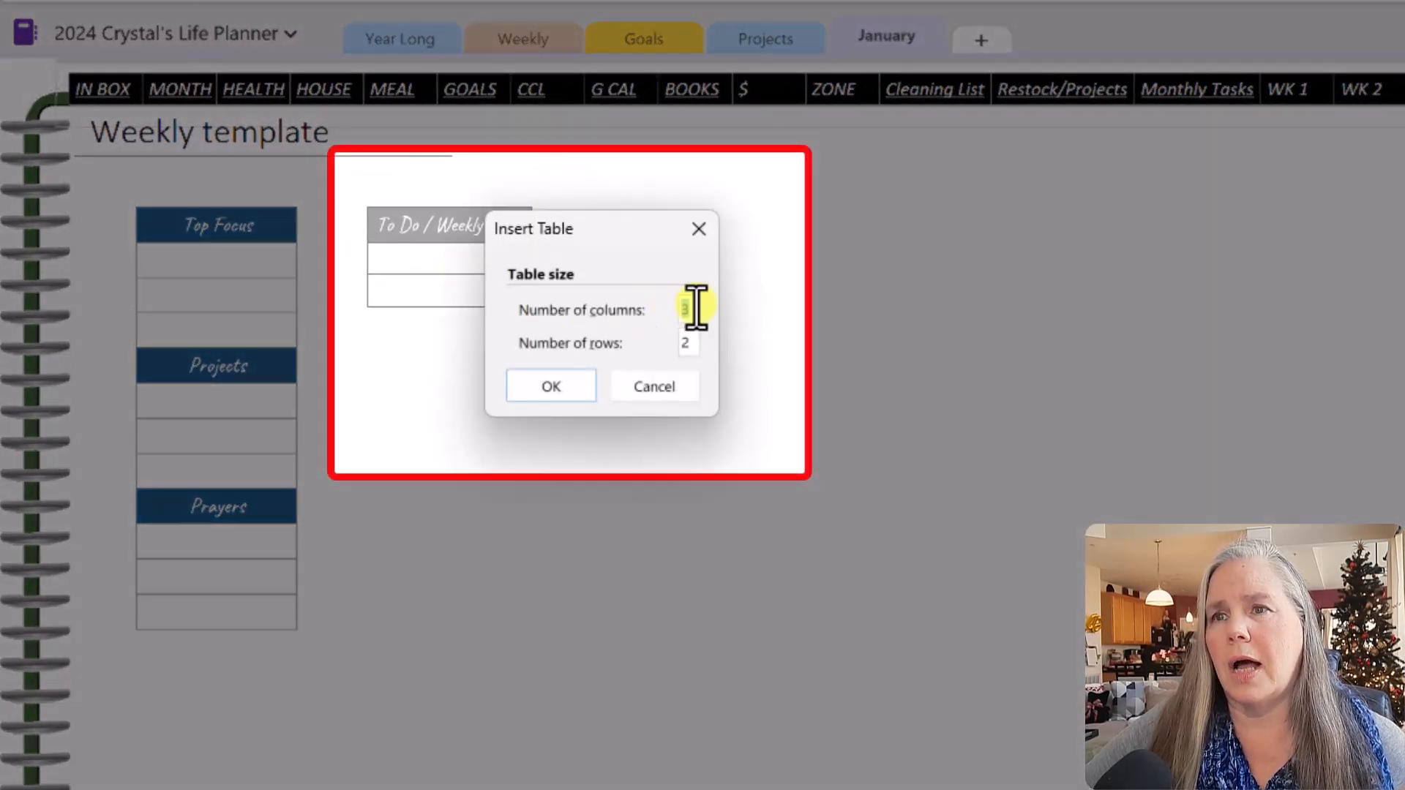
text(1)
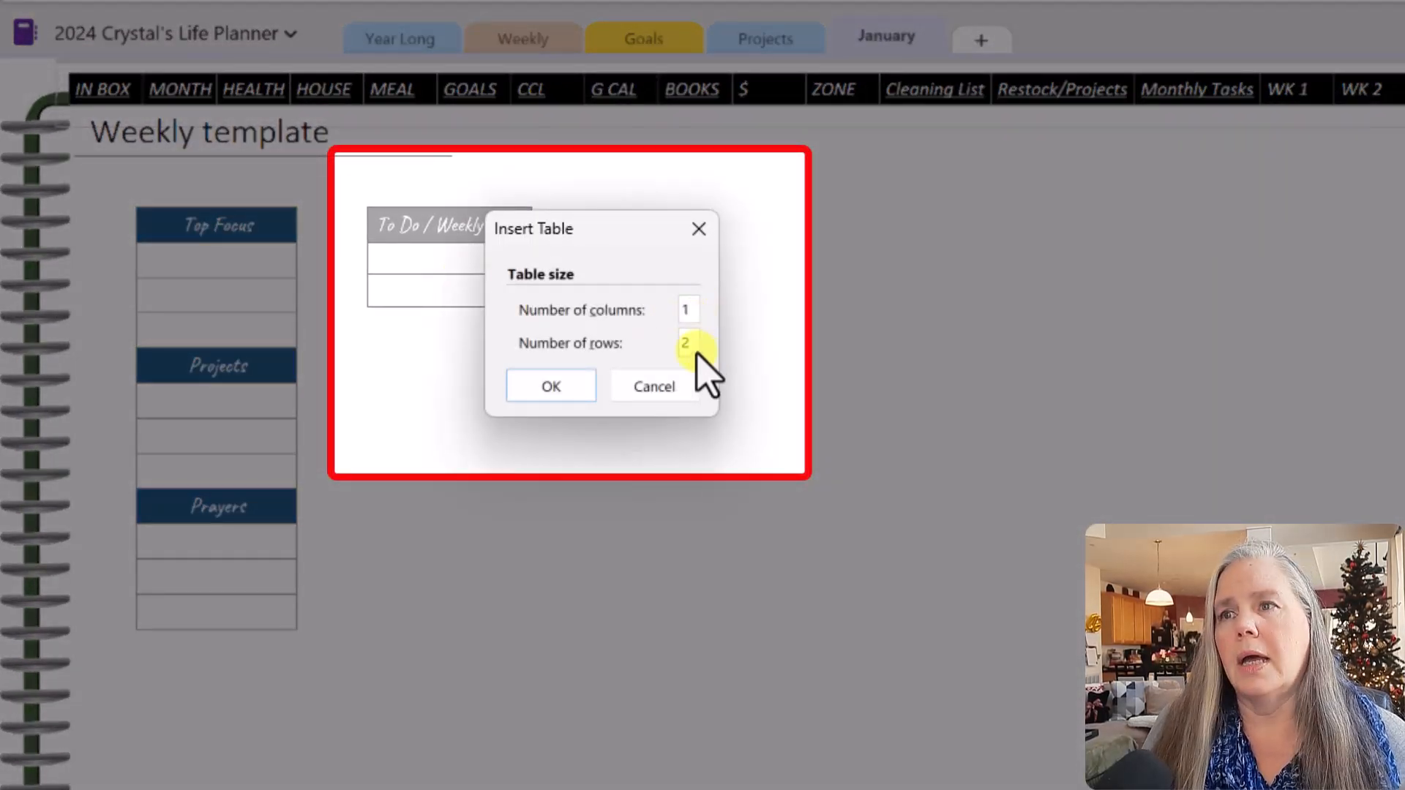
key(Tab)
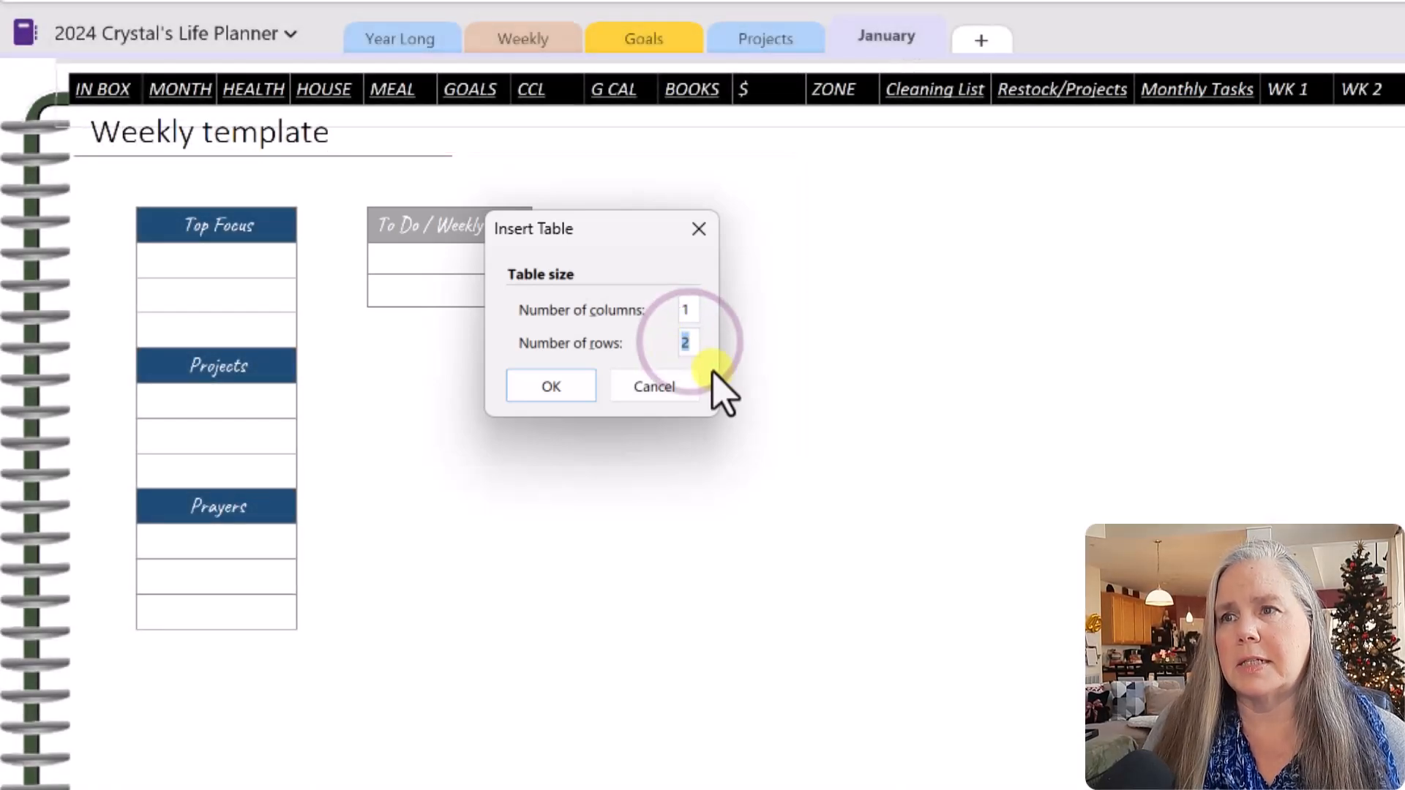
text(9)
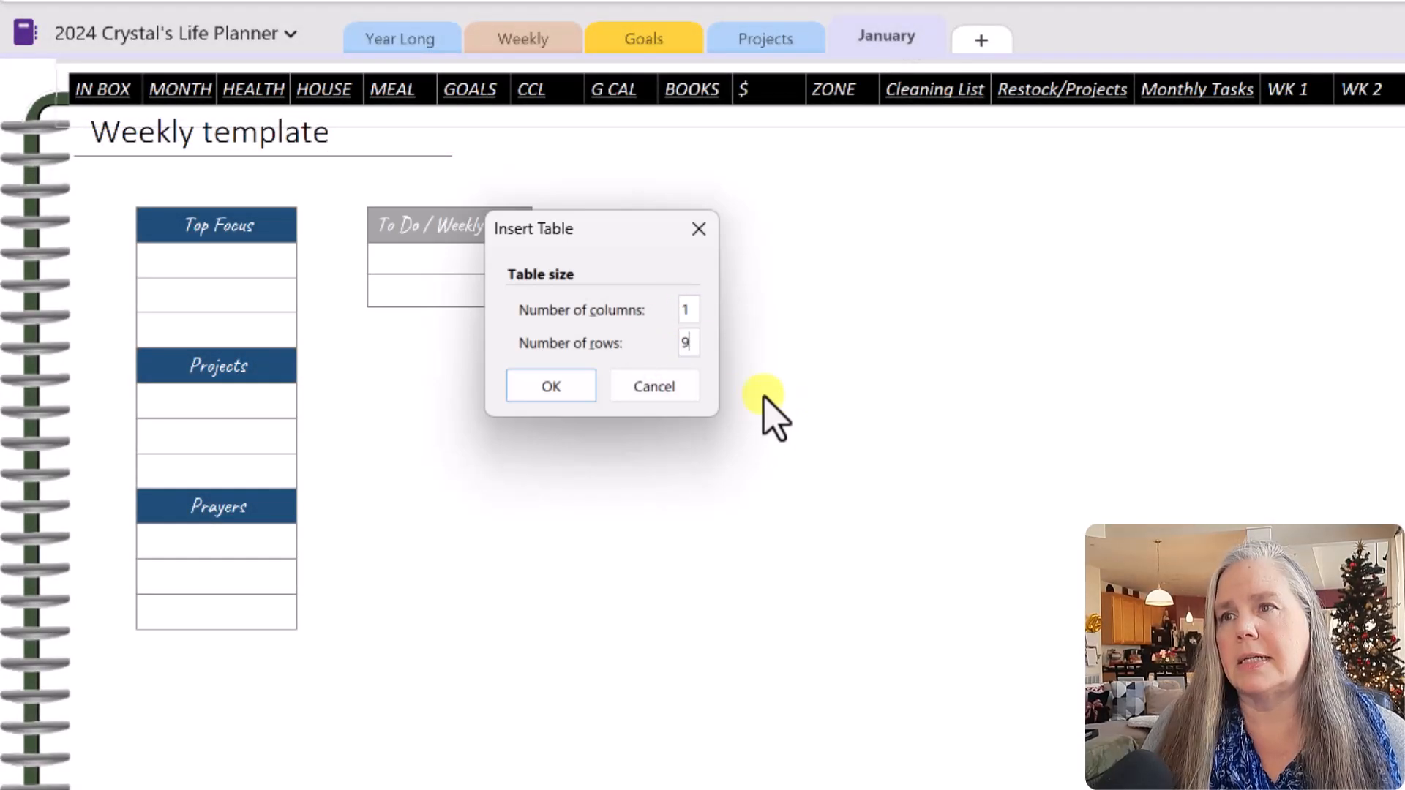
click(542, 386)
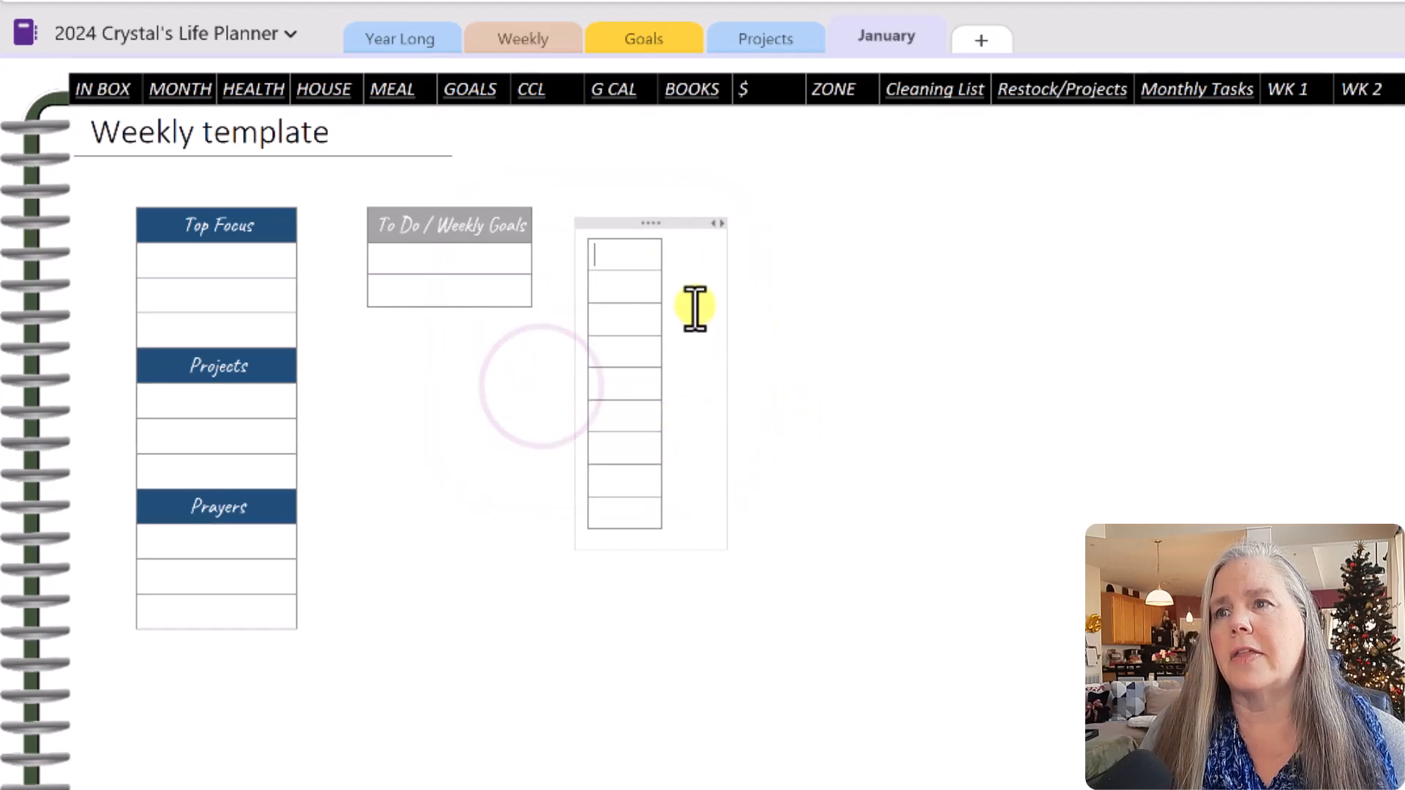
Enter the headings "Communications", "Waiting On" and "Errands/to Buy" in the first, fourth and seventh rows of the nine-row table.
click(622, 265)
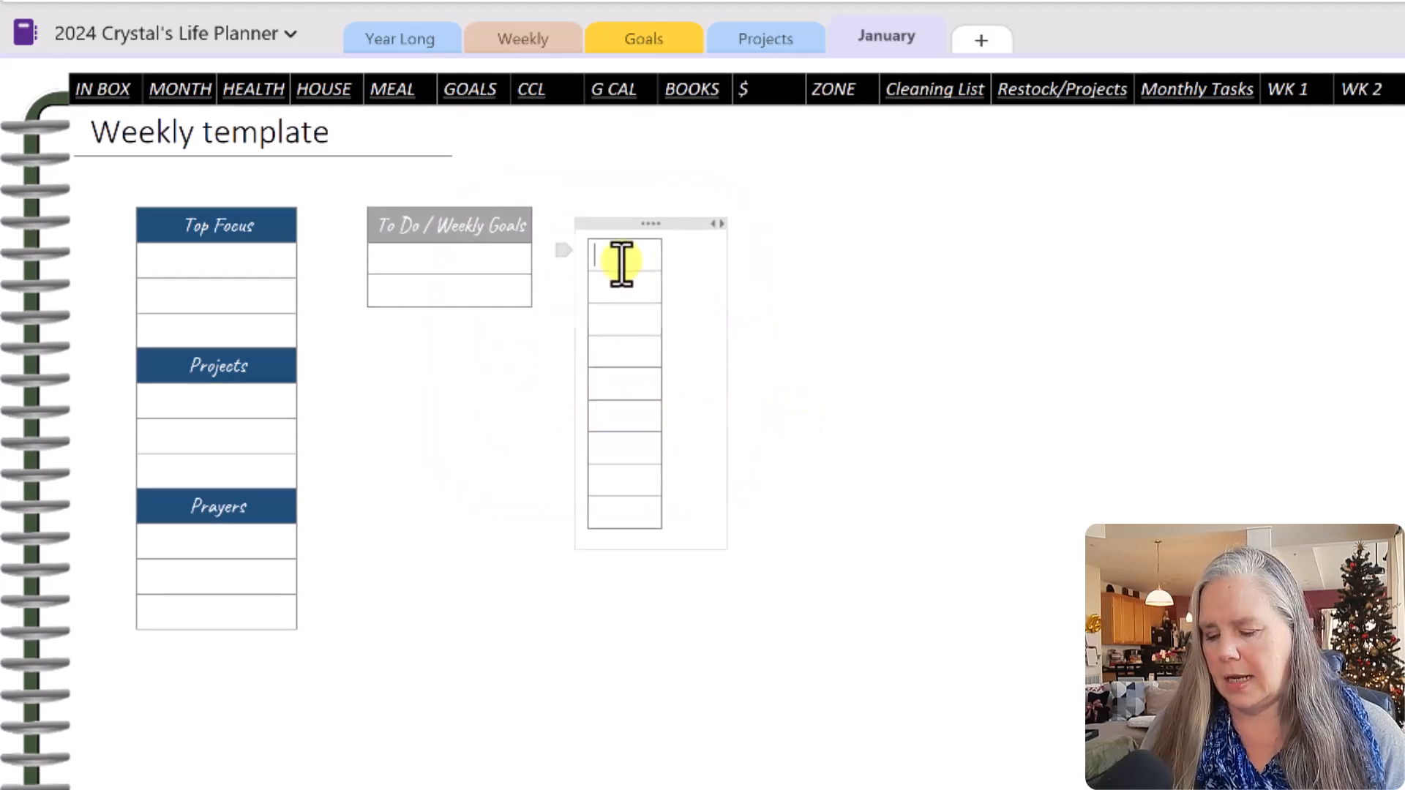
text(Commun)
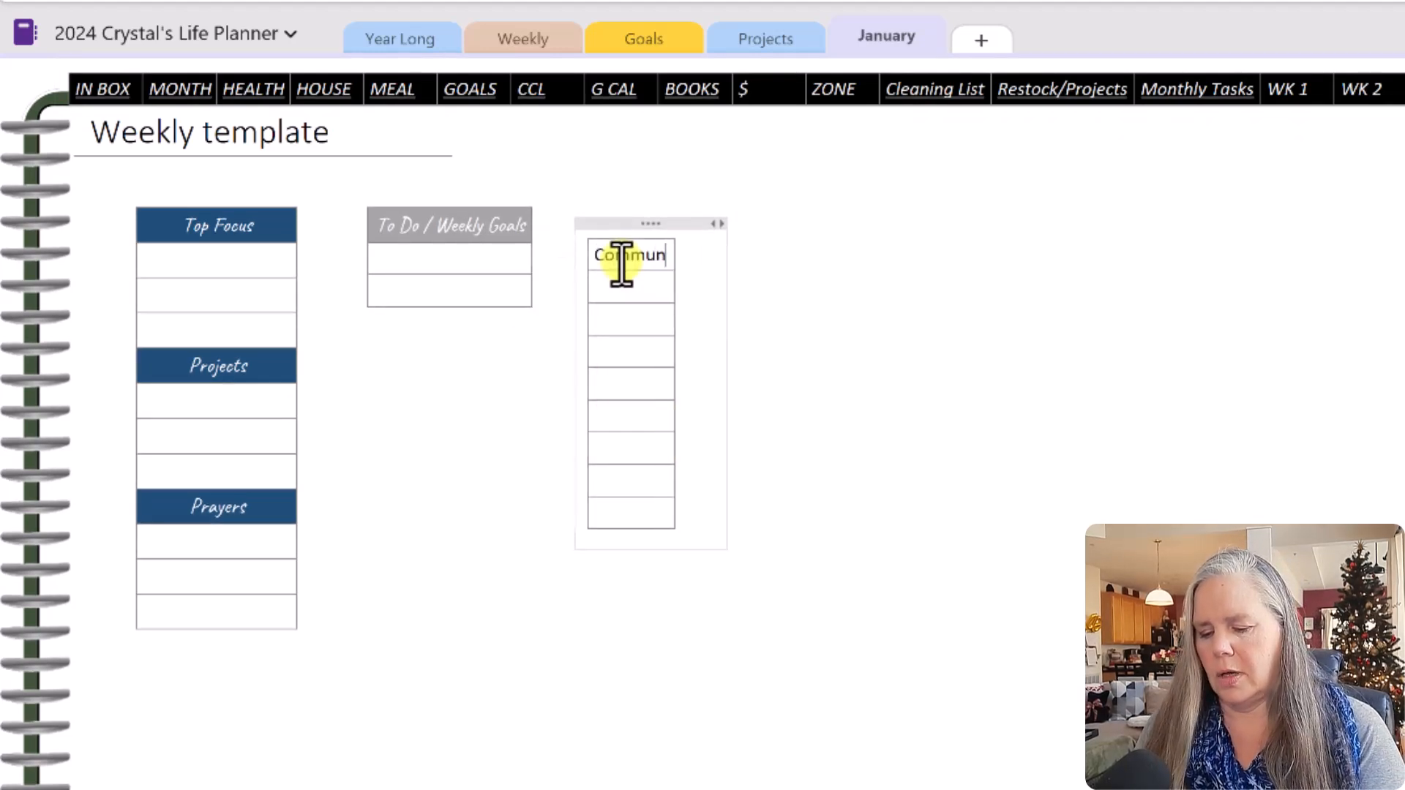
text(icati)
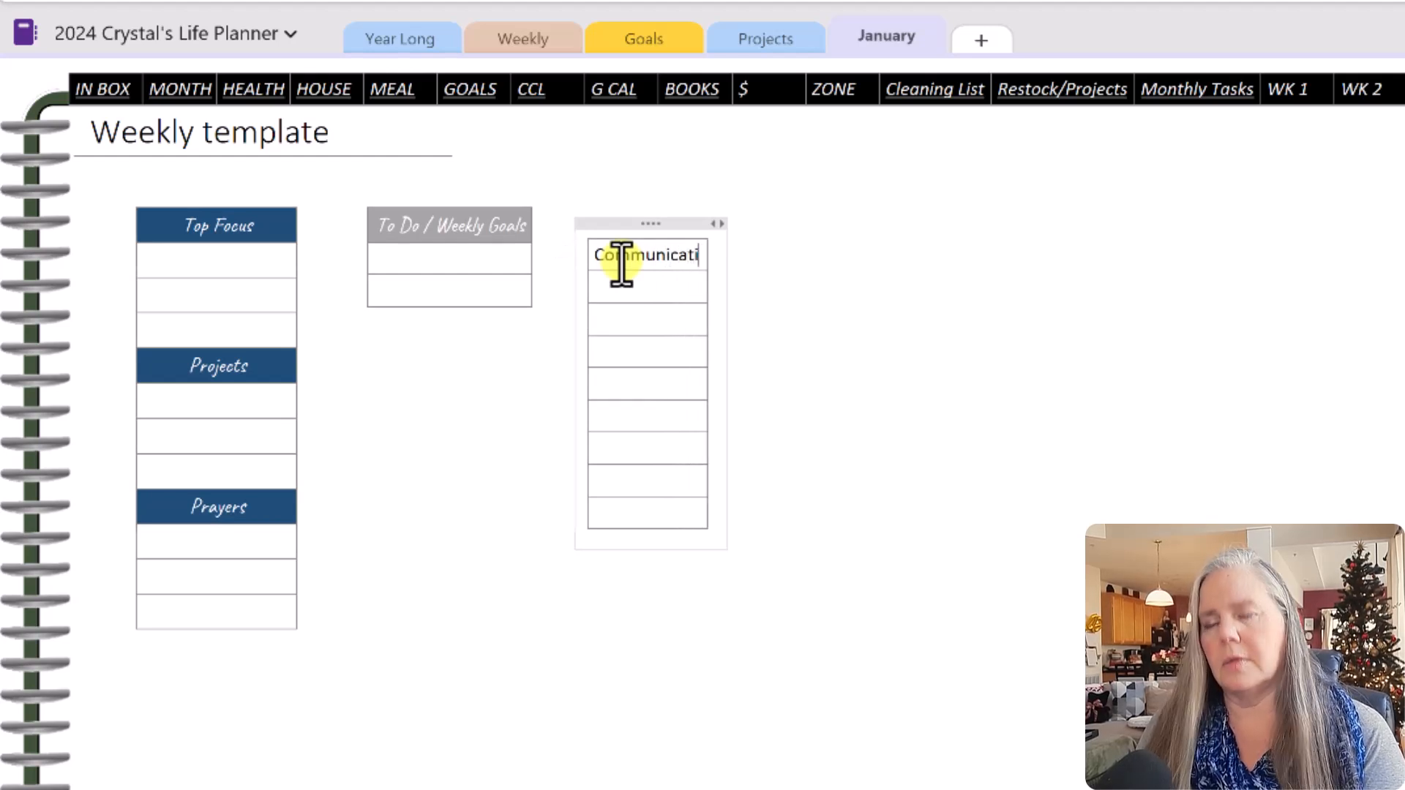
text(ons)
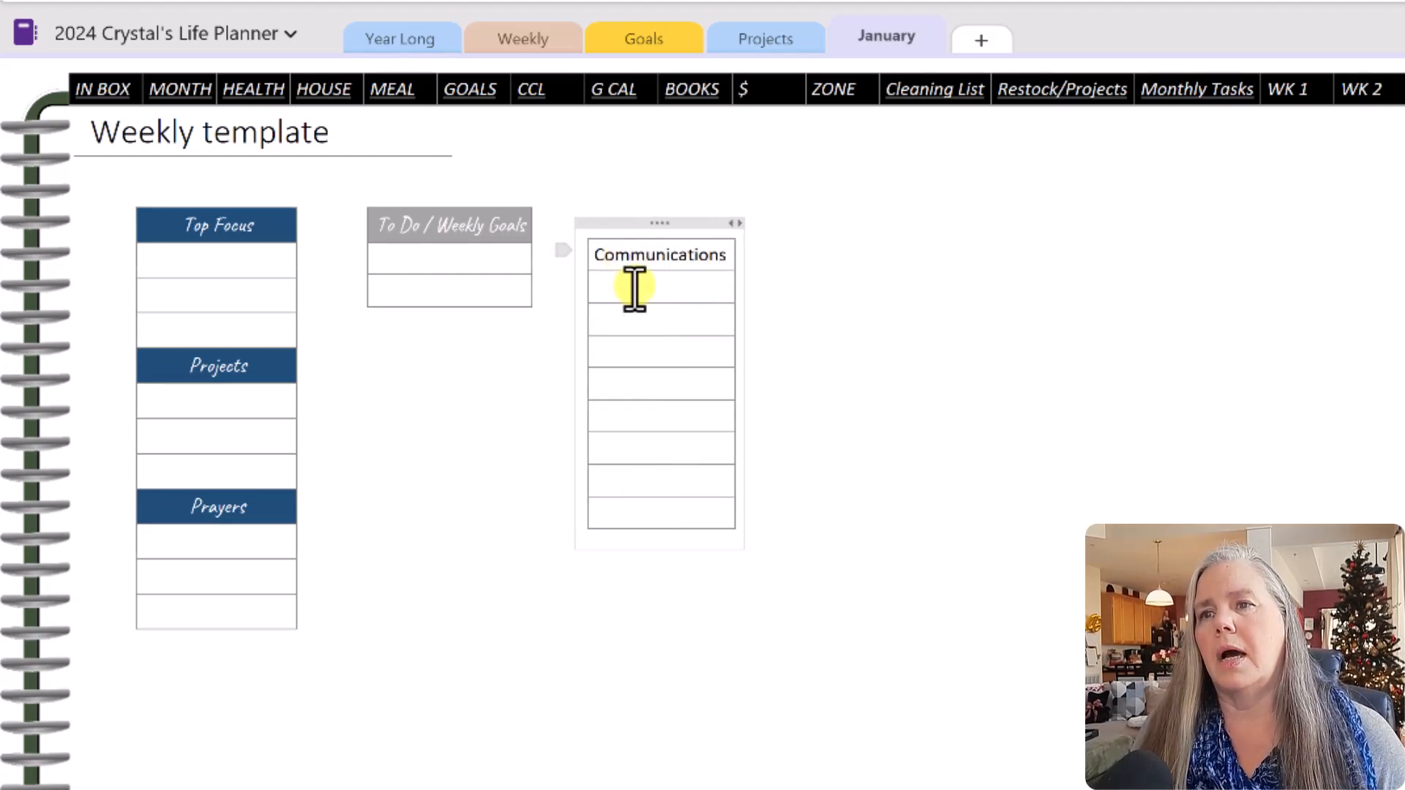
click(631, 354)
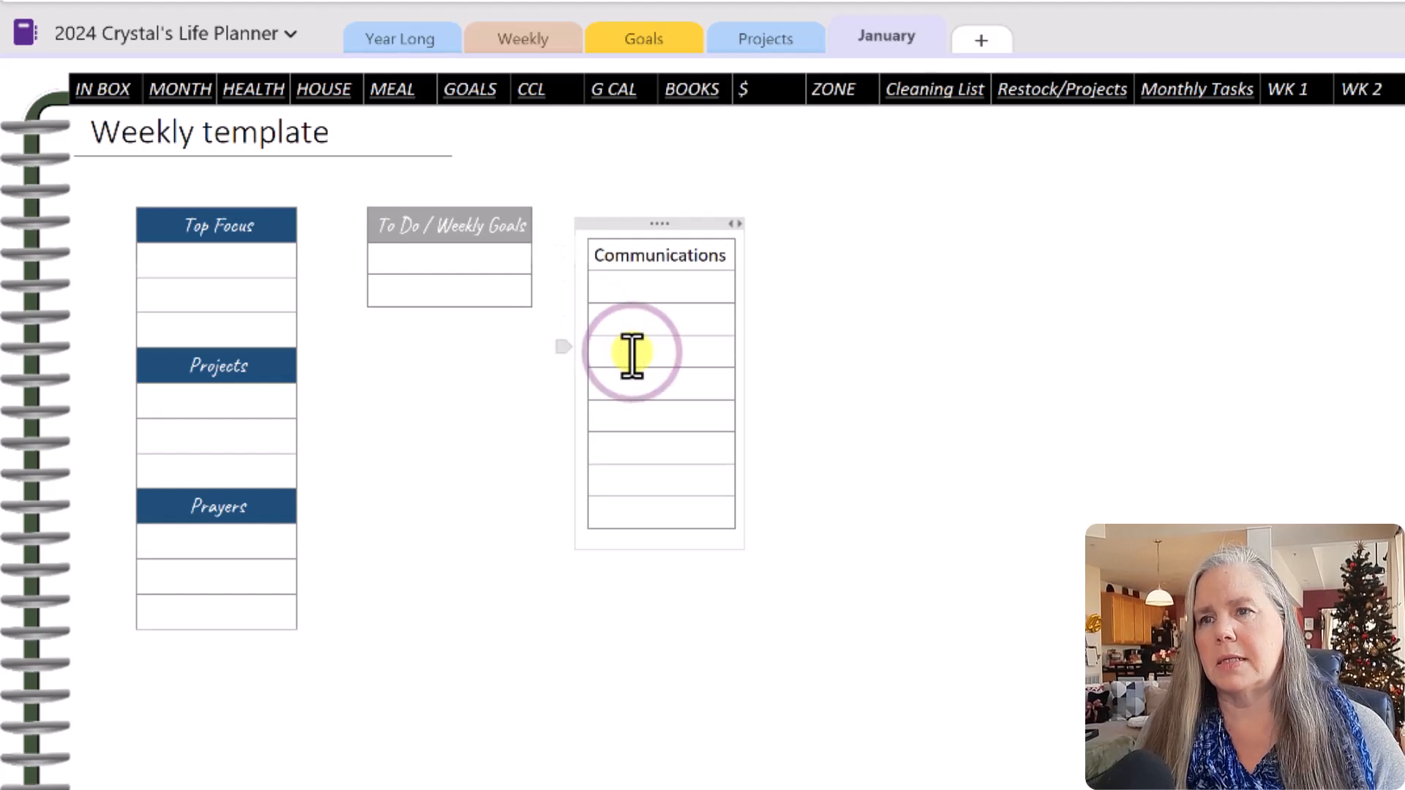
text(Waiting On)
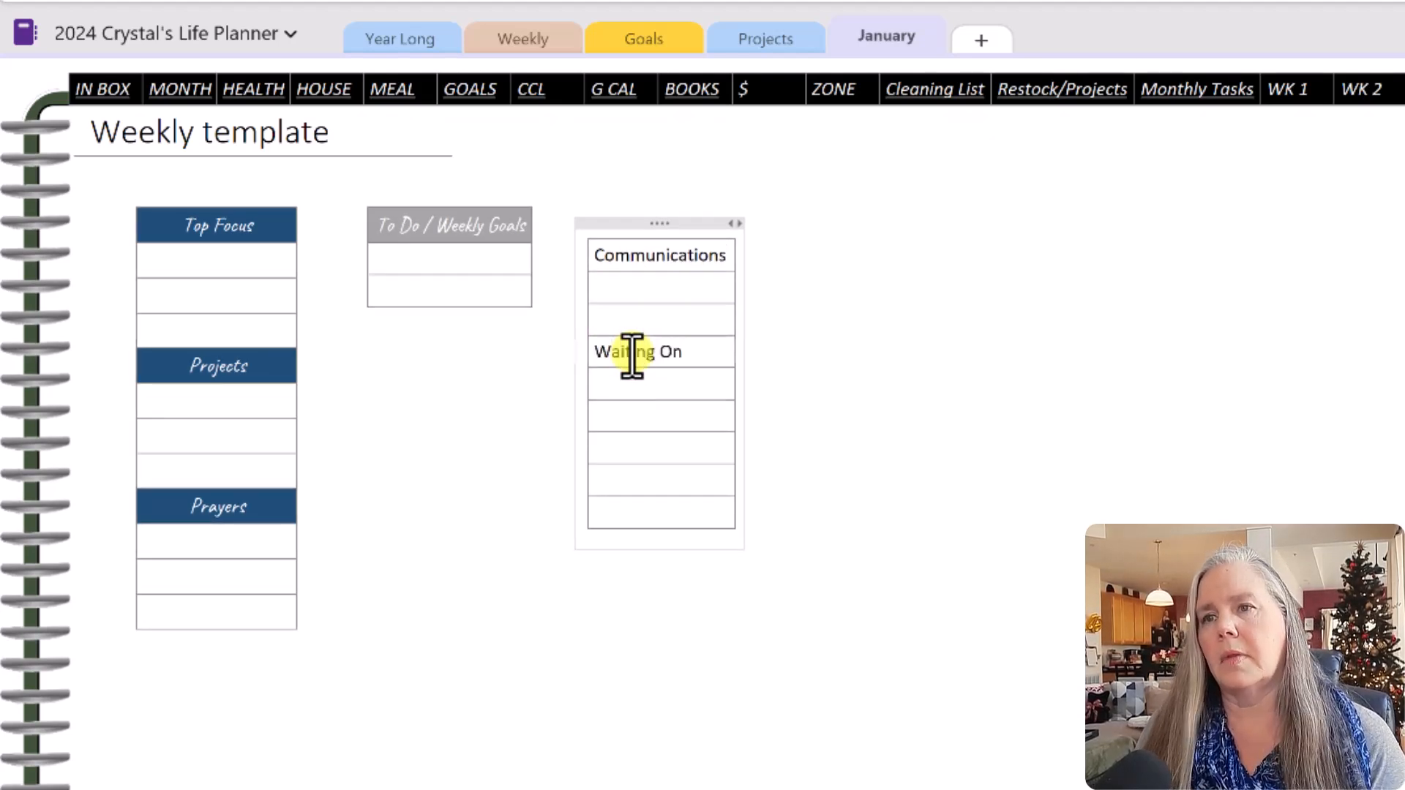
scroll(631, 353, down, 1)
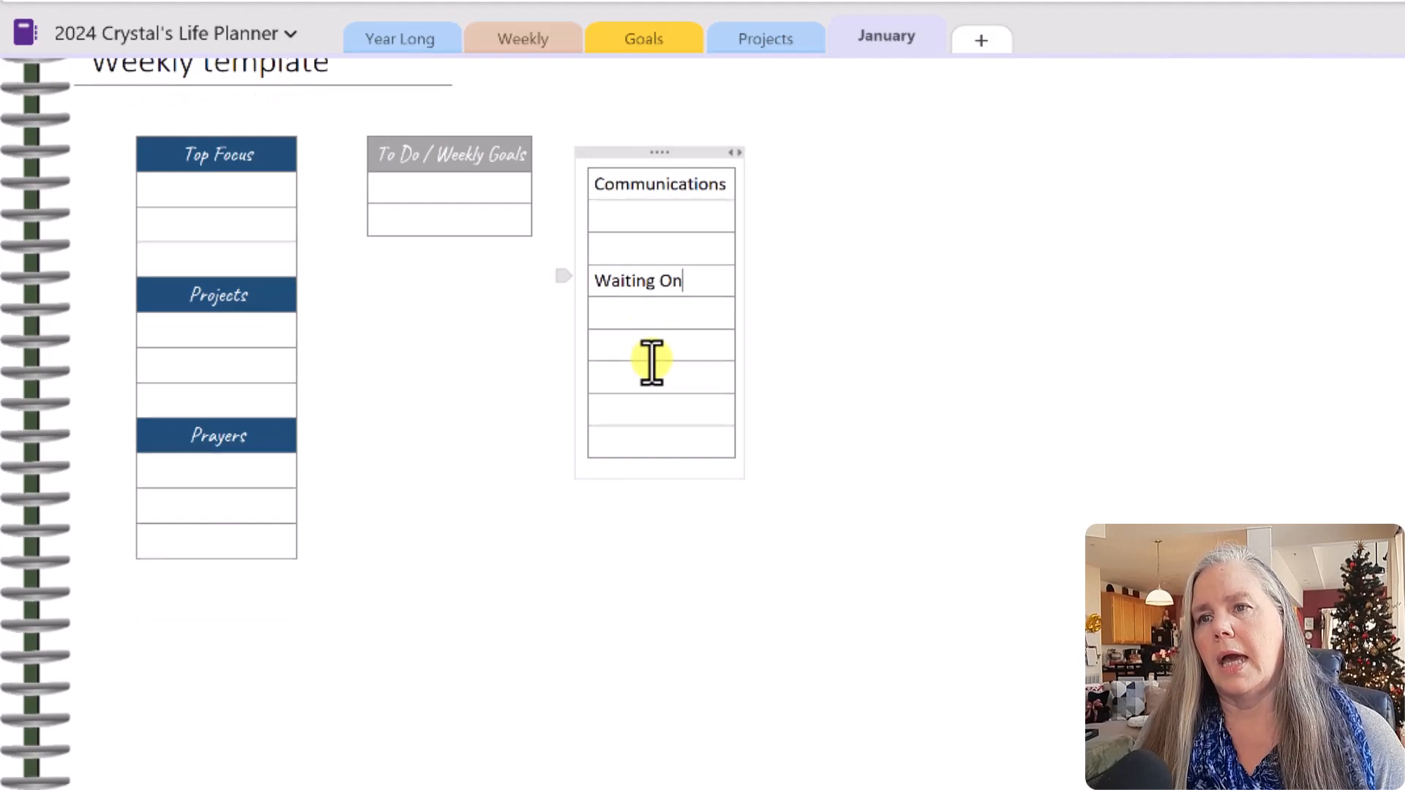
click(615, 370)
text(Errands/to Buy)
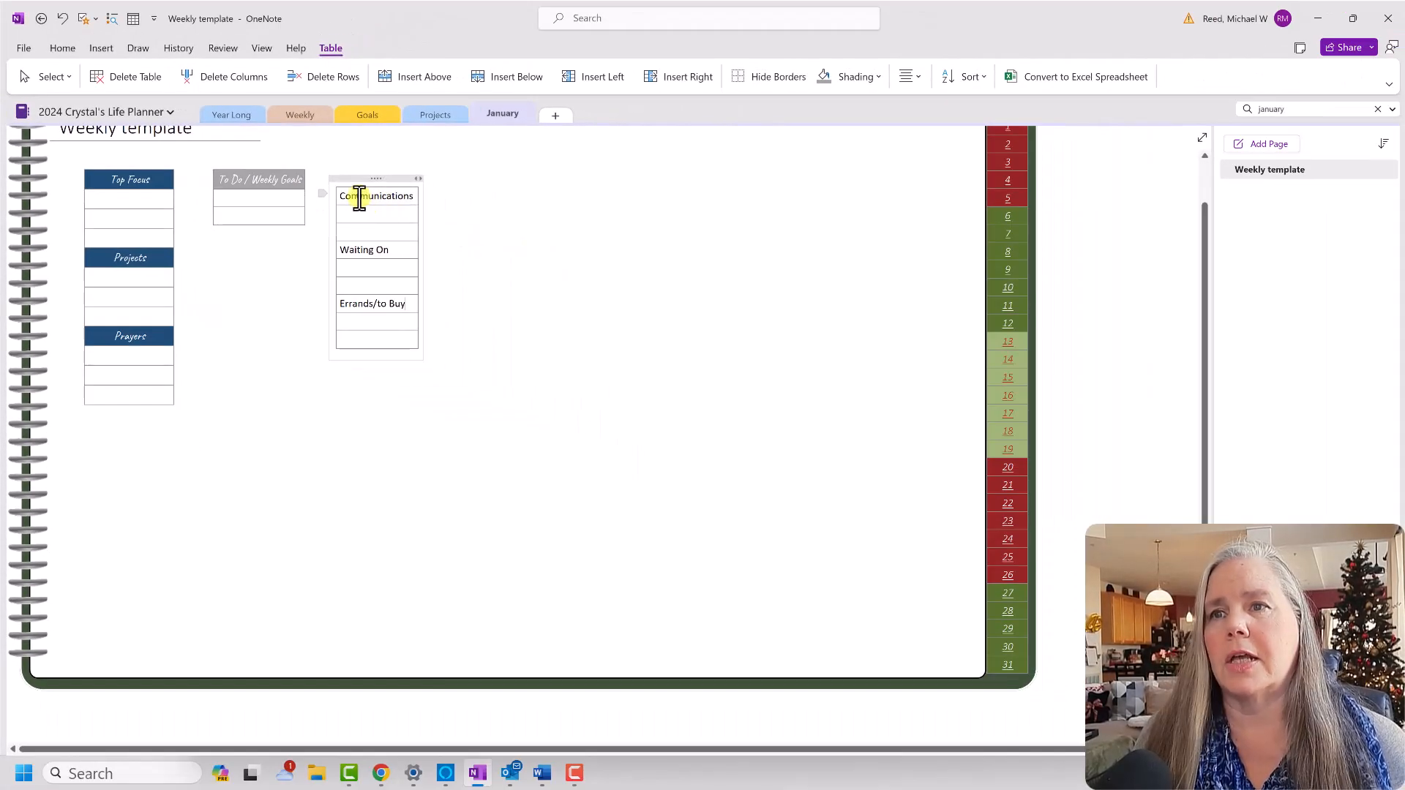
Shade the Communications heading cell dark blue to match the Top Focus heading.
right_click(358, 196)
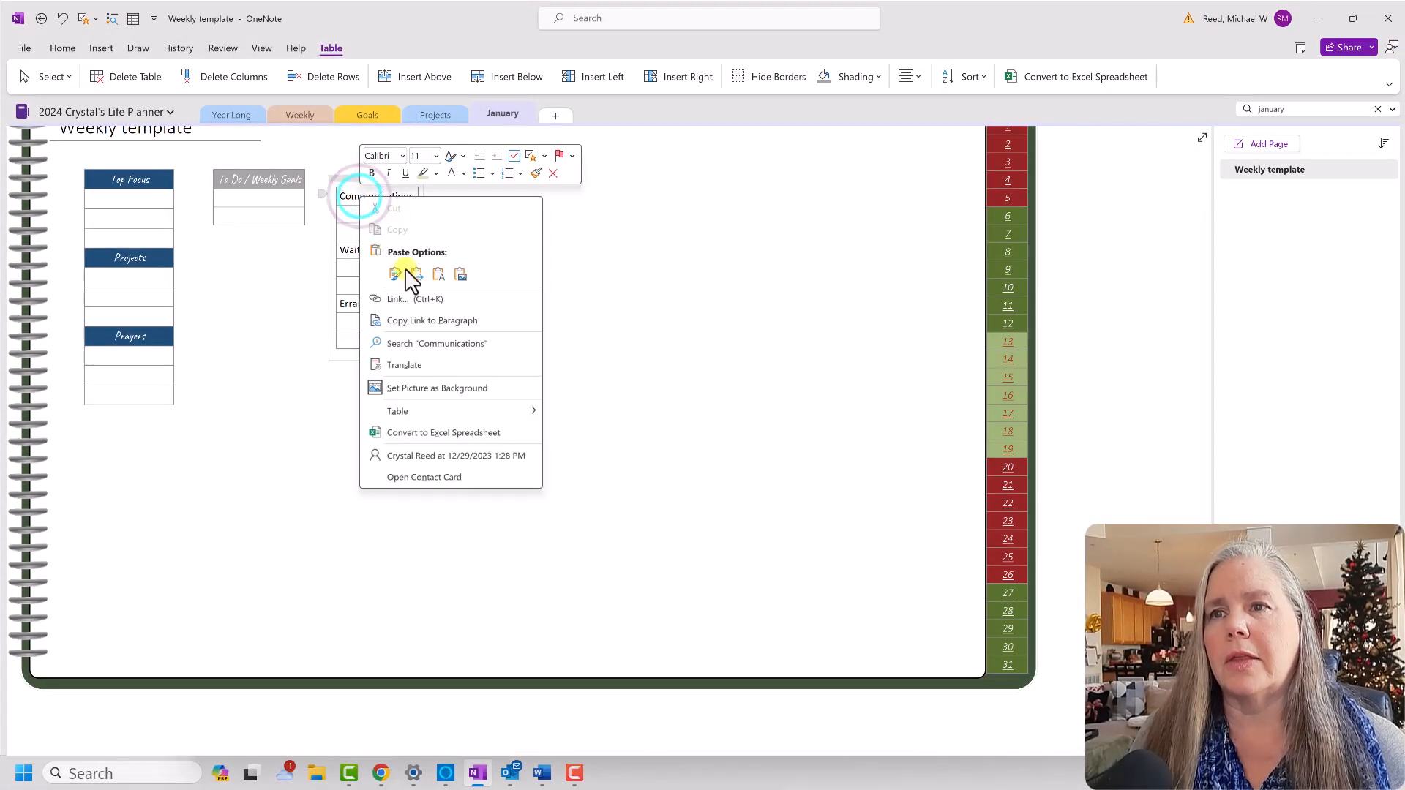
mouse_move(496, 411)
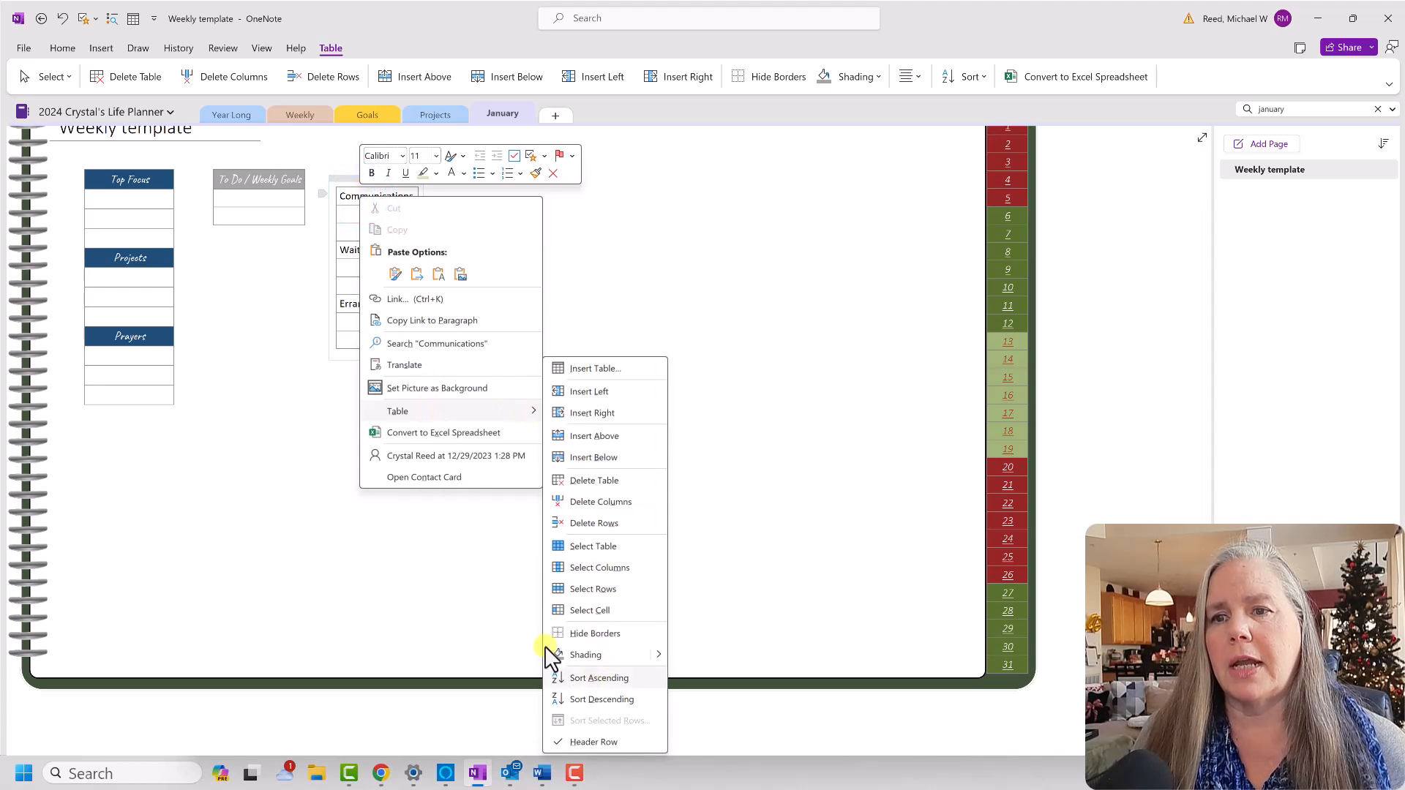
click(659, 653)
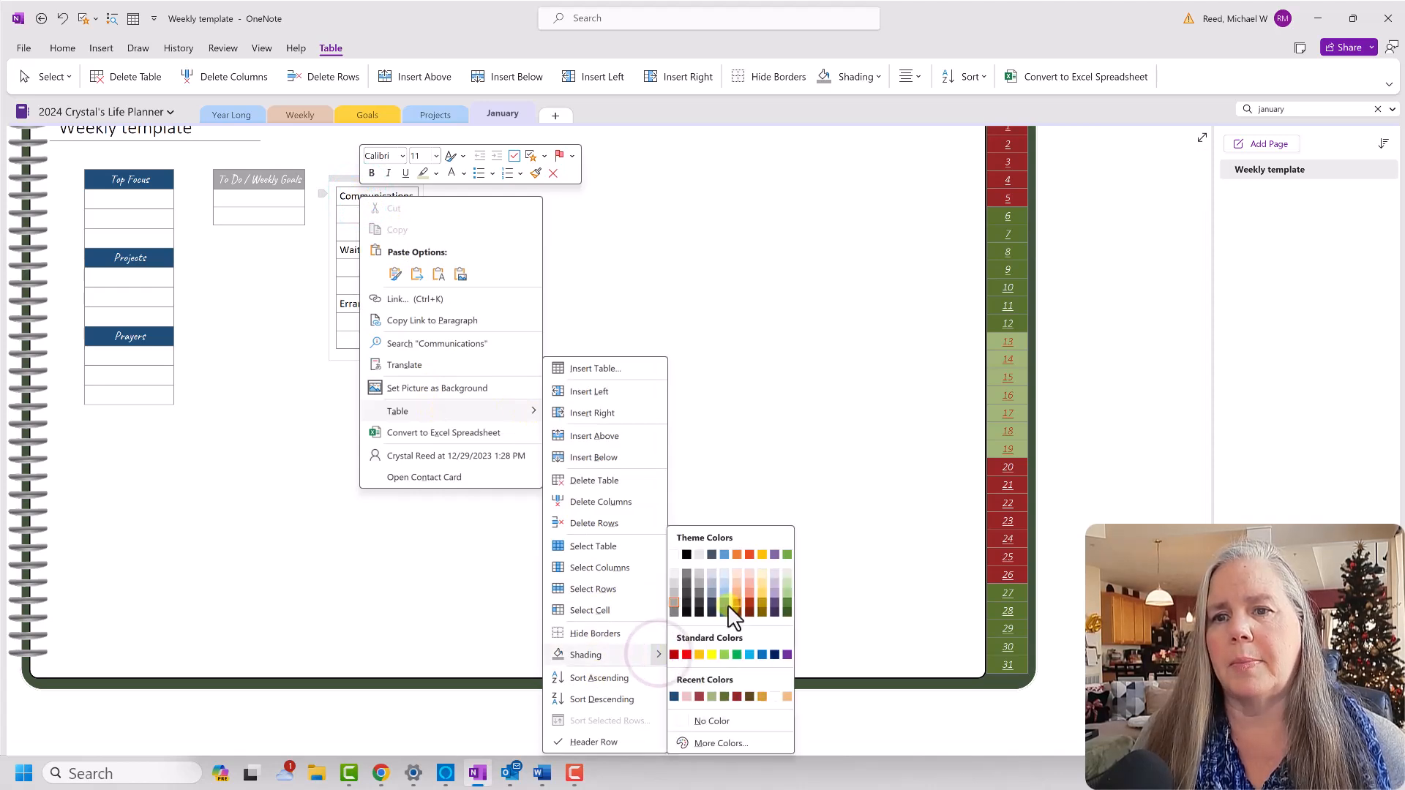
click(723, 612)
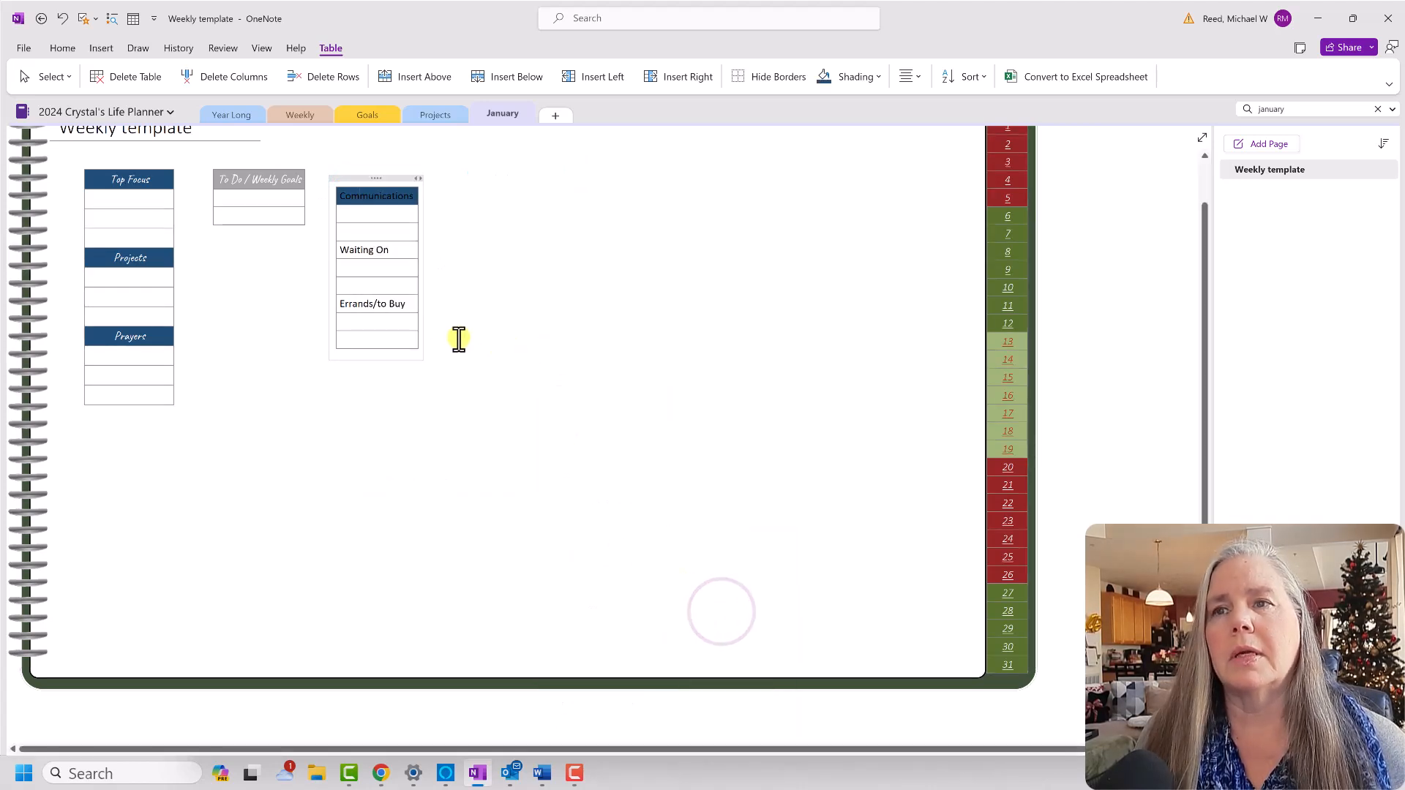
Copy the Top Focus heading's text formatting onto the Communications, Waiting On and Errands/to Buy headings.
click(512, 242)
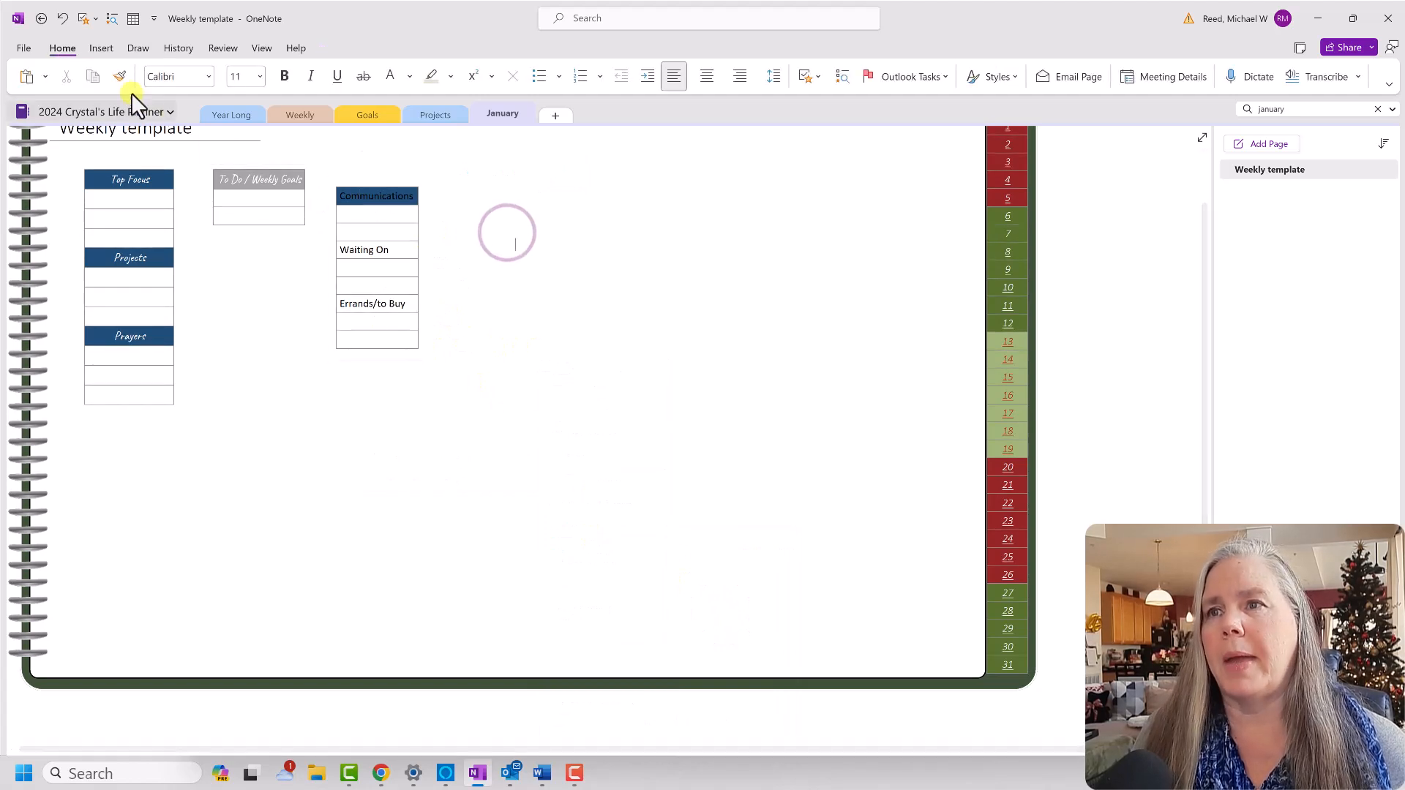
click(121, 76)
drag(337, 195, 413, 195)
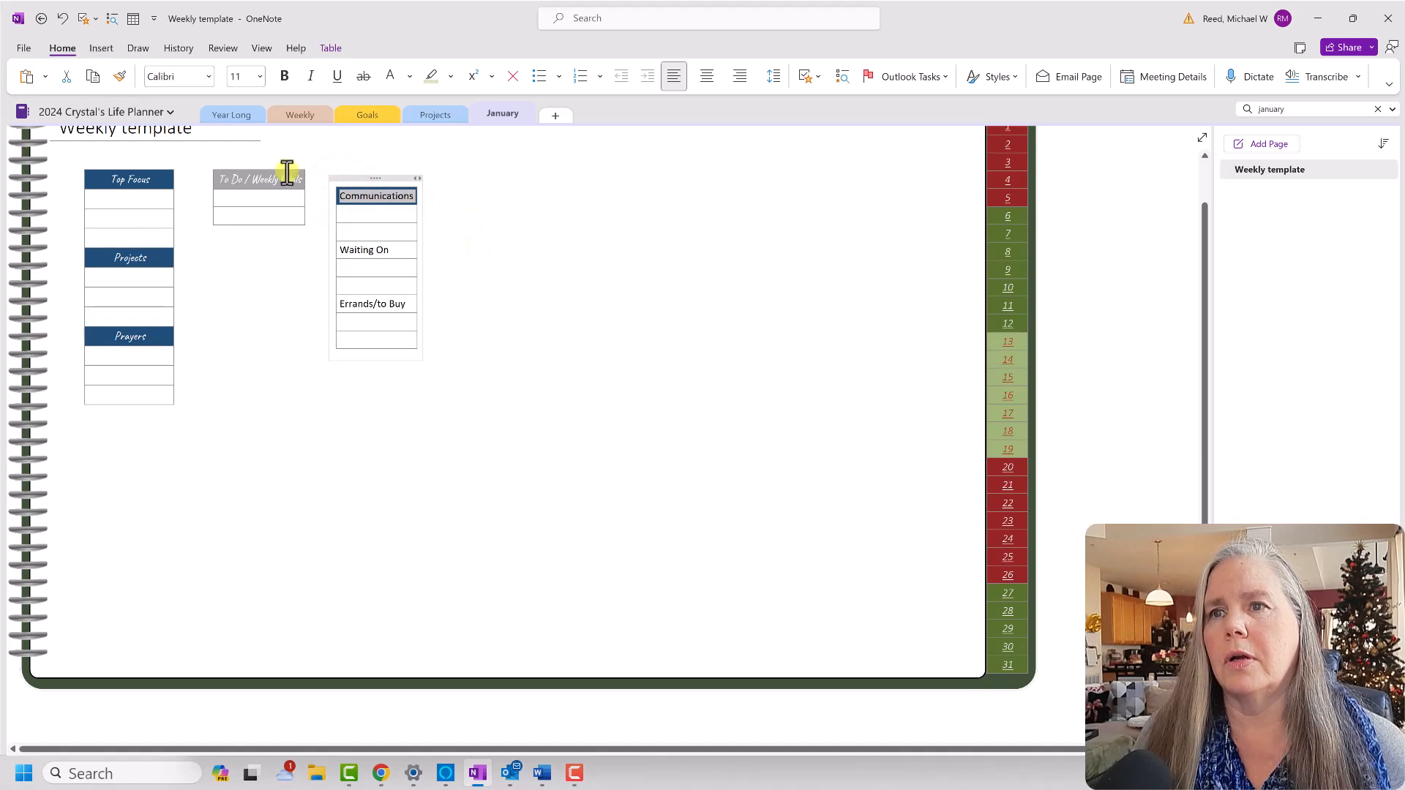
key(ctrl+z)
click(126, 79)
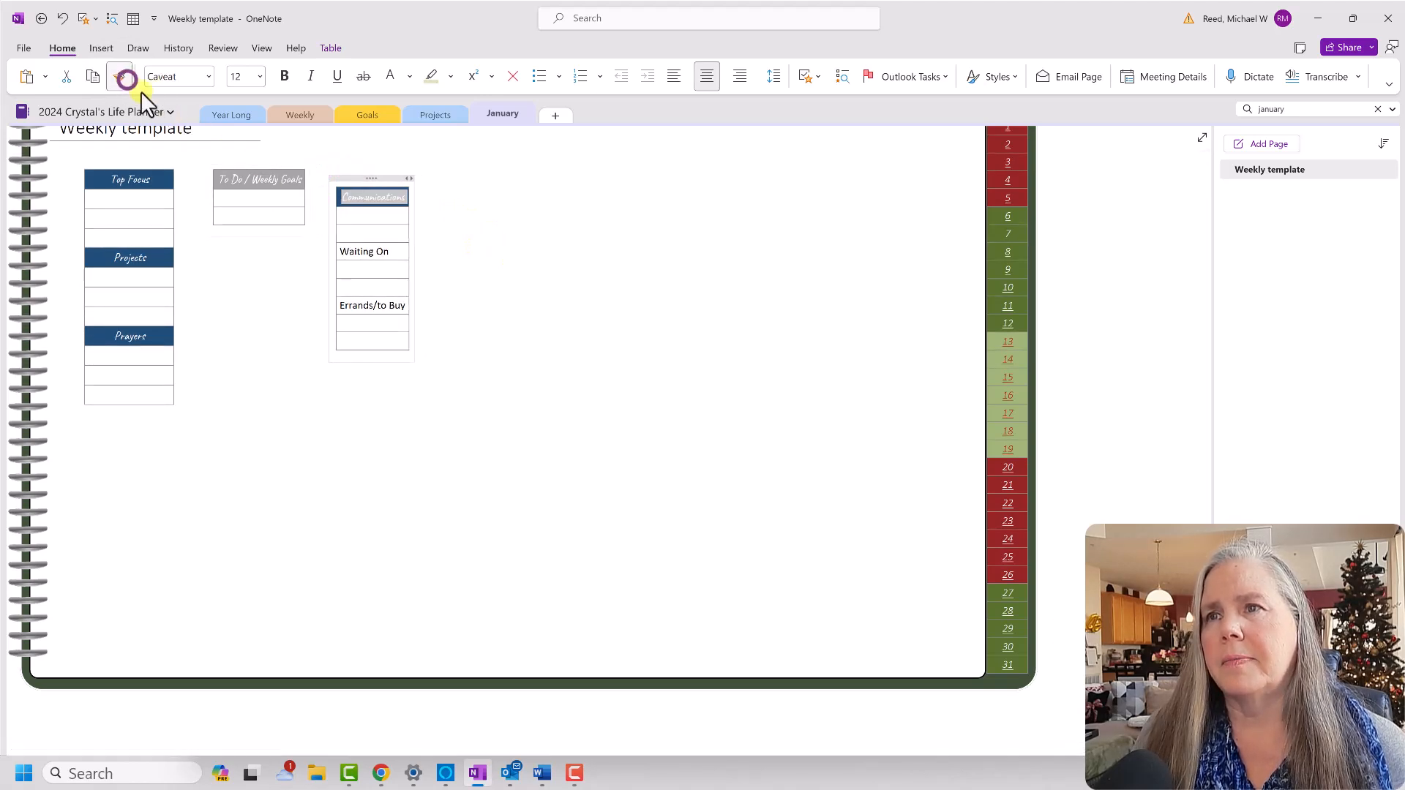
mouse_move(337, 251)
mouse_down()
mouse_move(383, 251)
mouse_move(400, 271)
mouse_up()
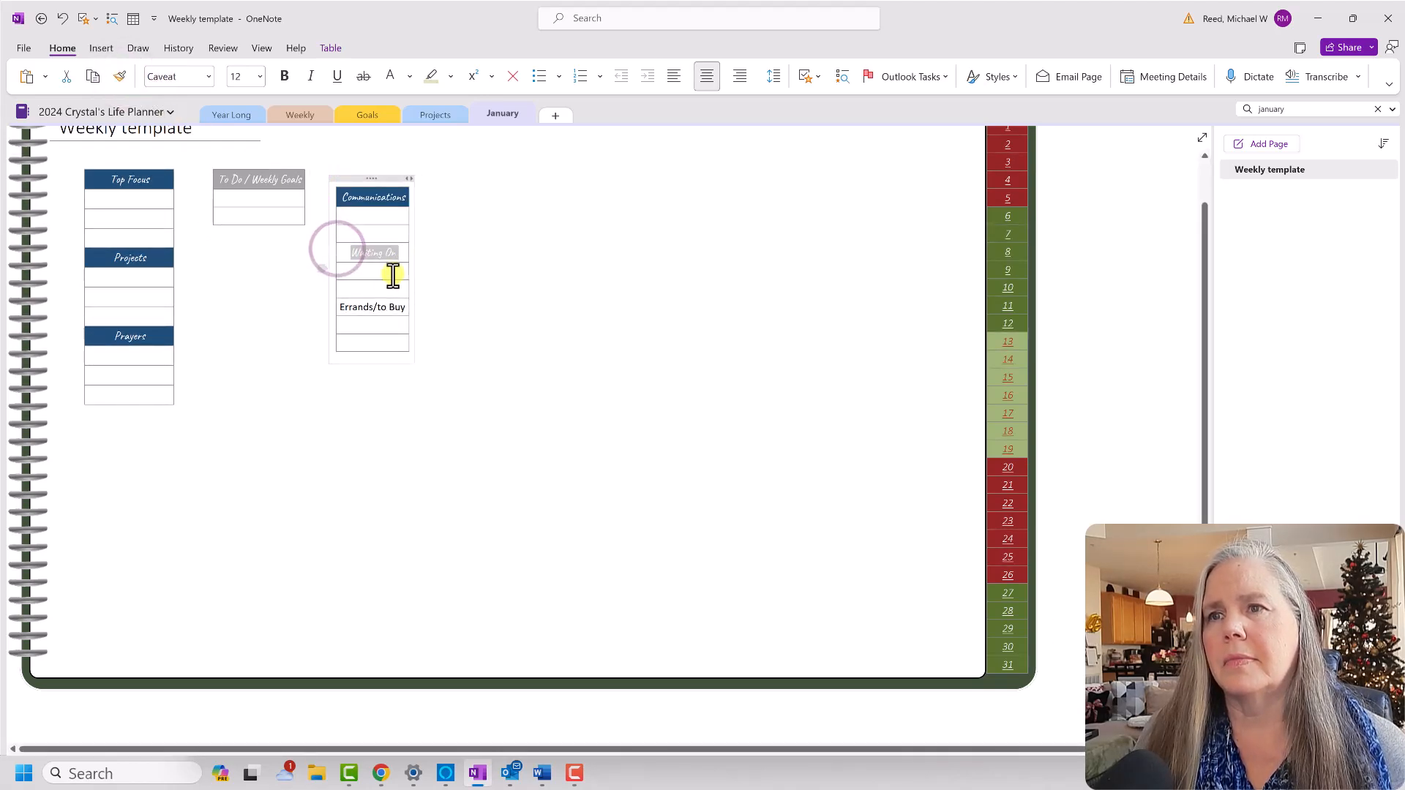
click(119, 77)
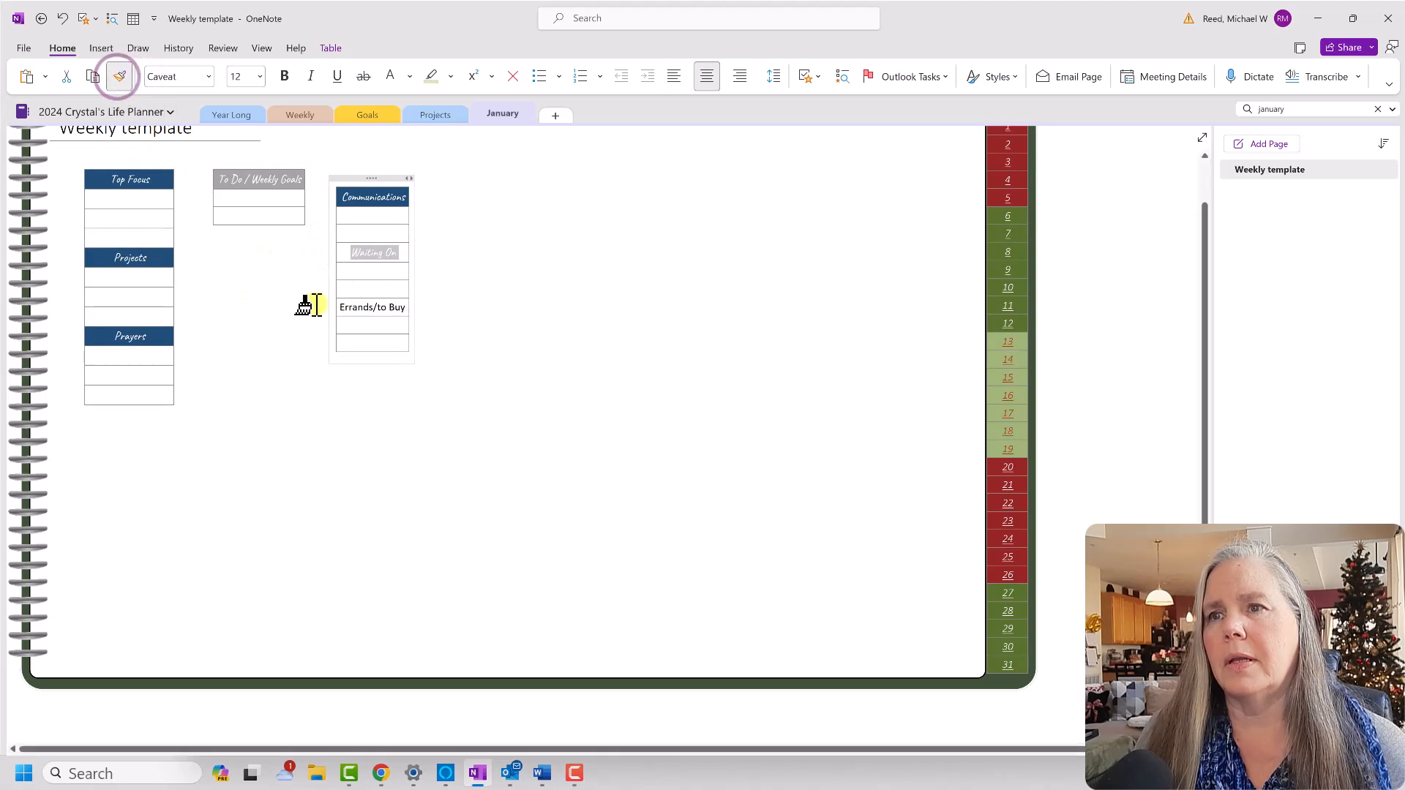
drag(338, 308, 417, 307)
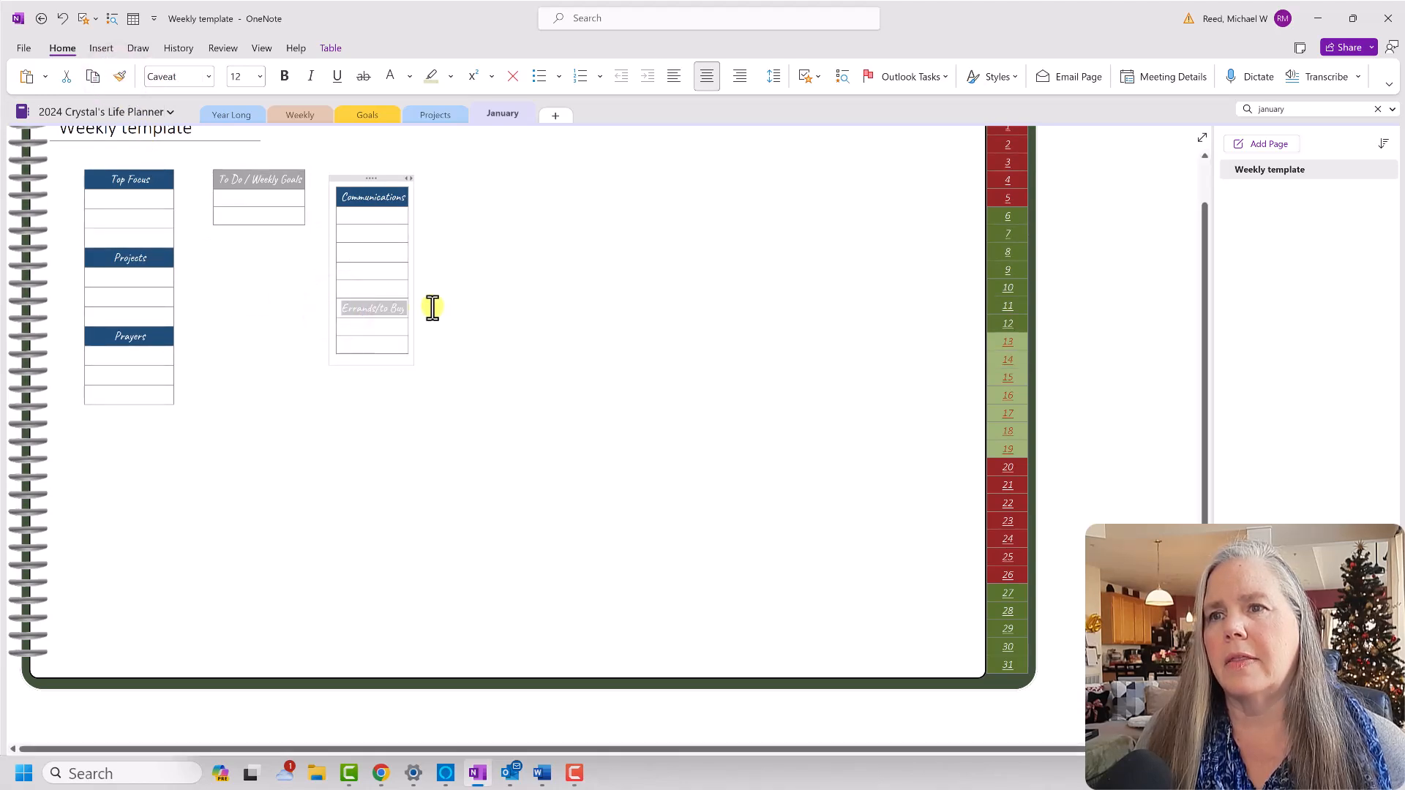
Shade the Errands/to Buy and Waiting On heading cells dark blue and slightly widen the Communications table's column.
click(356, 251)
right_click(361, 305)
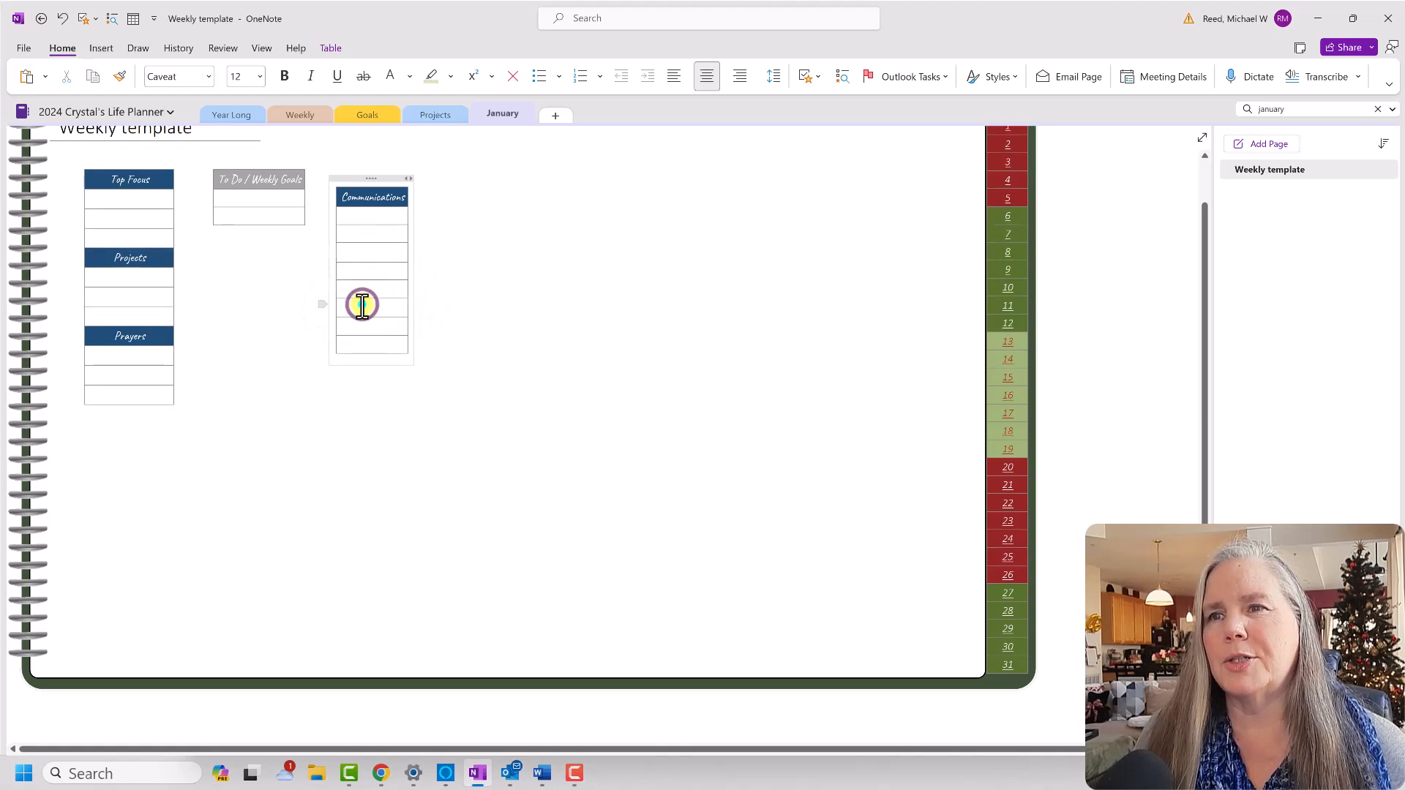
mouse_move(527, 520)
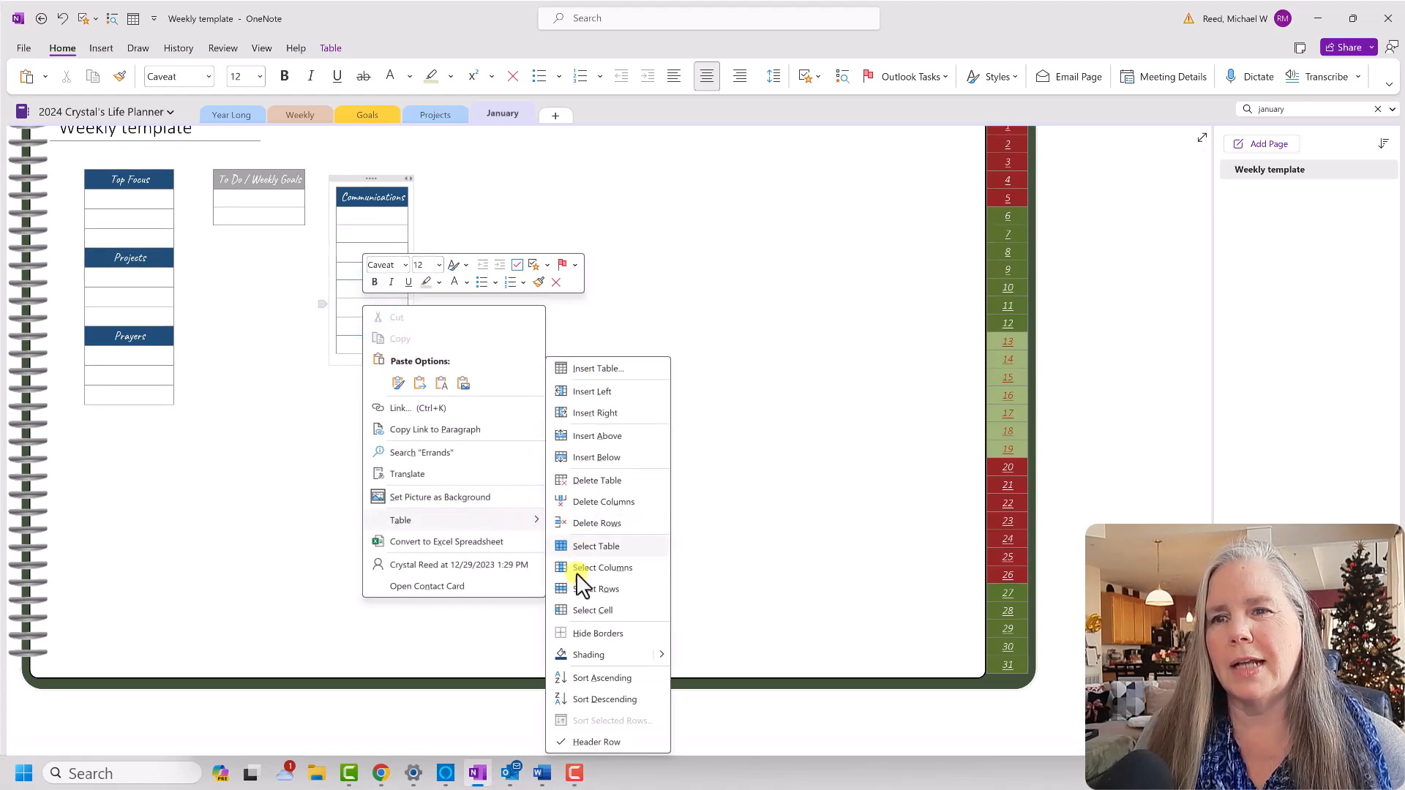
click(596, 655)
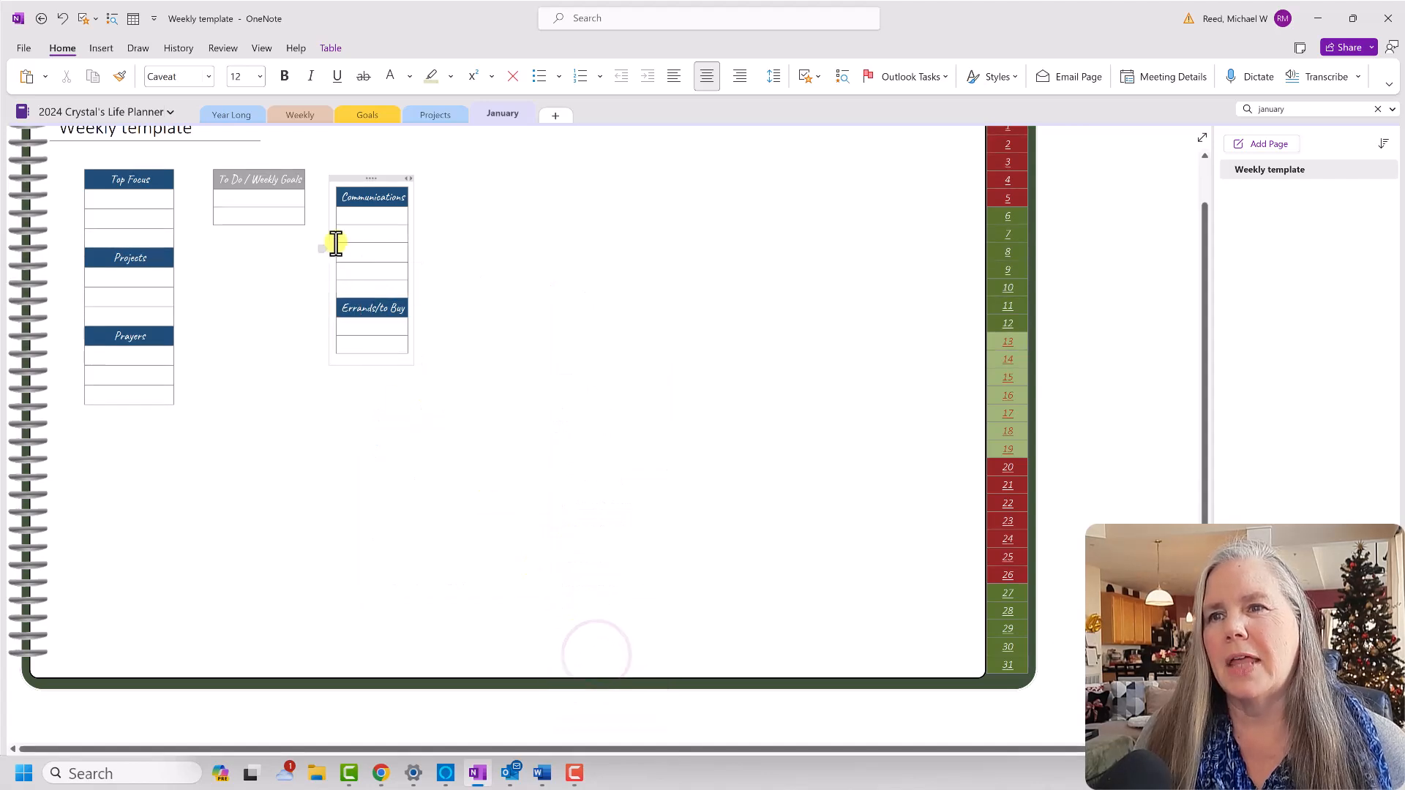
drag(335, 252, 391, 252)
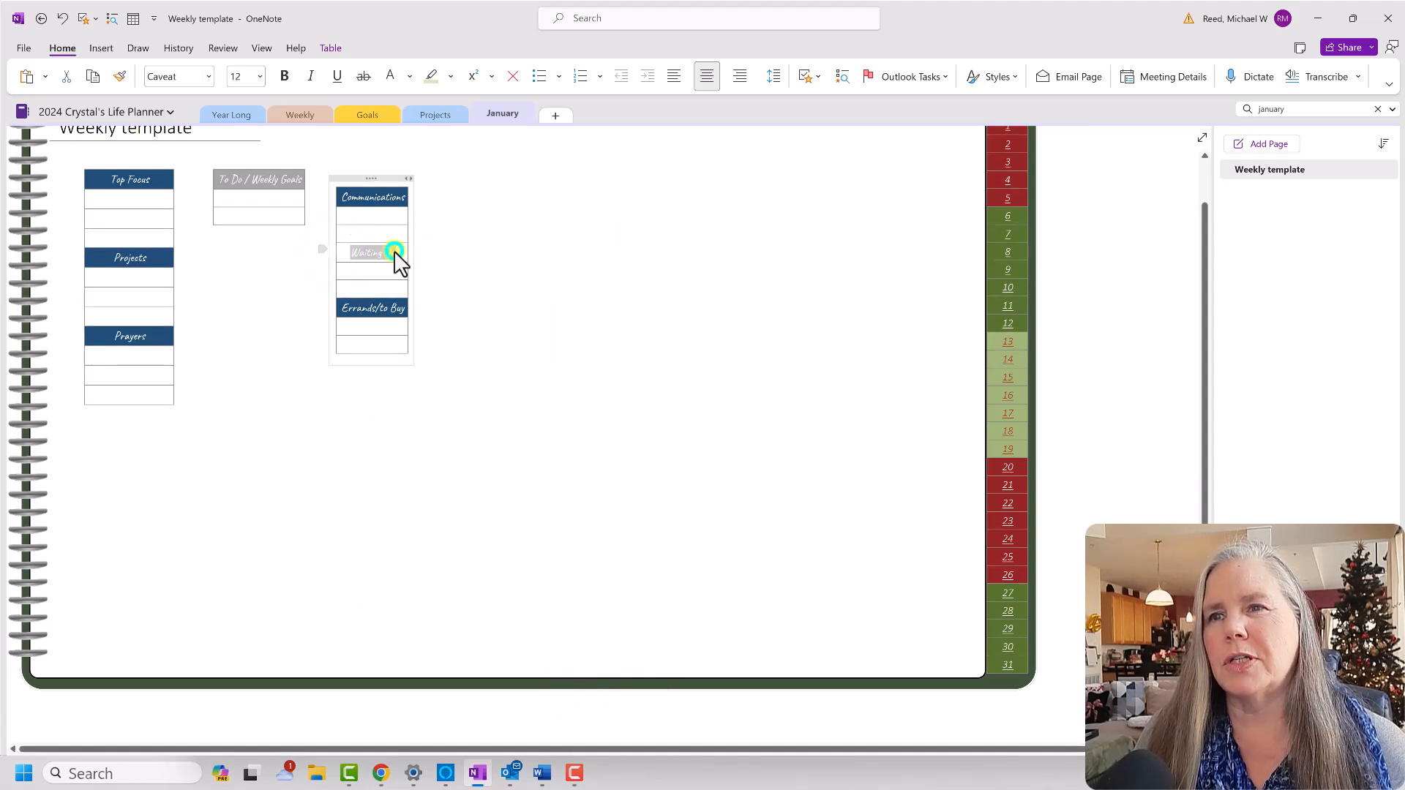
right_click(396, 255)
mouse_move(460, 445)
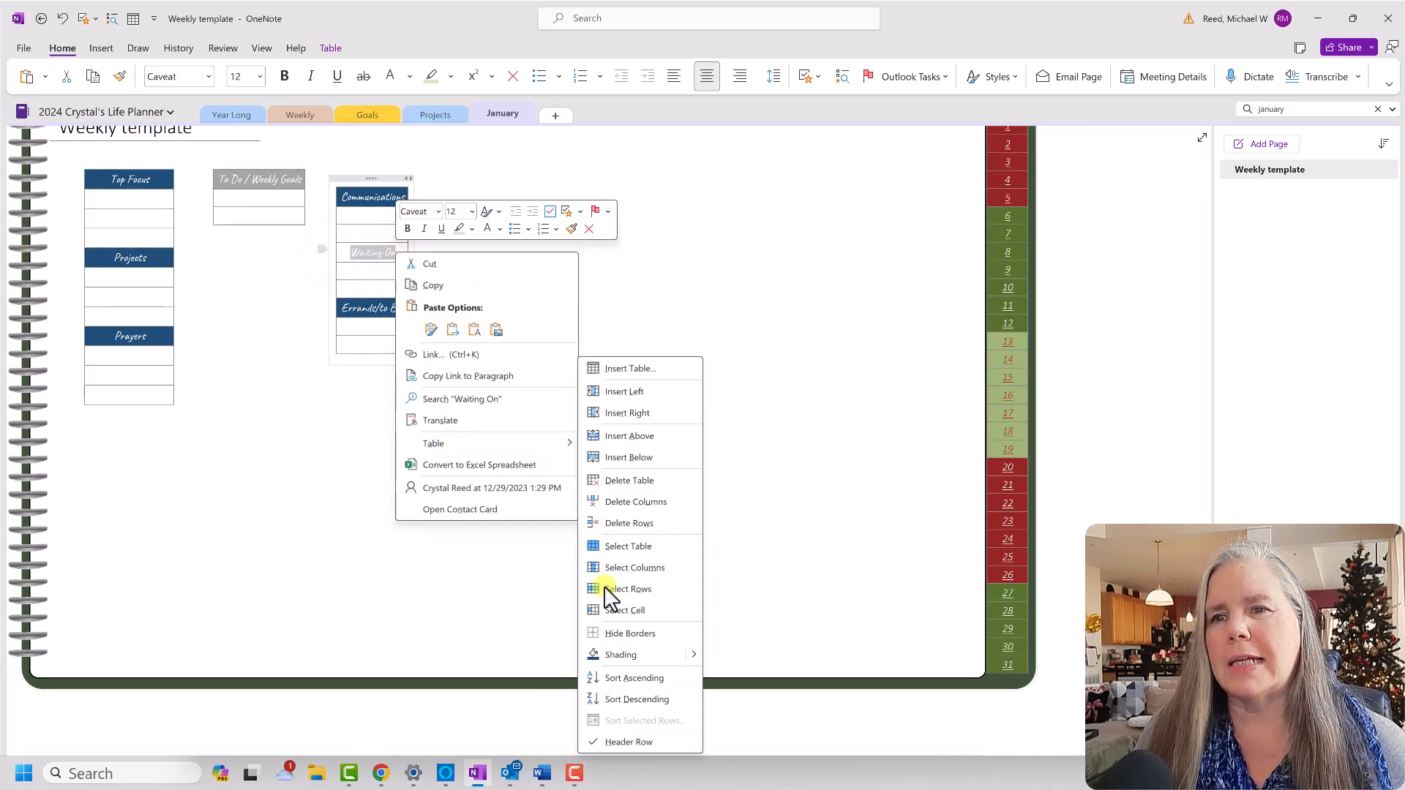
click(619, 656)
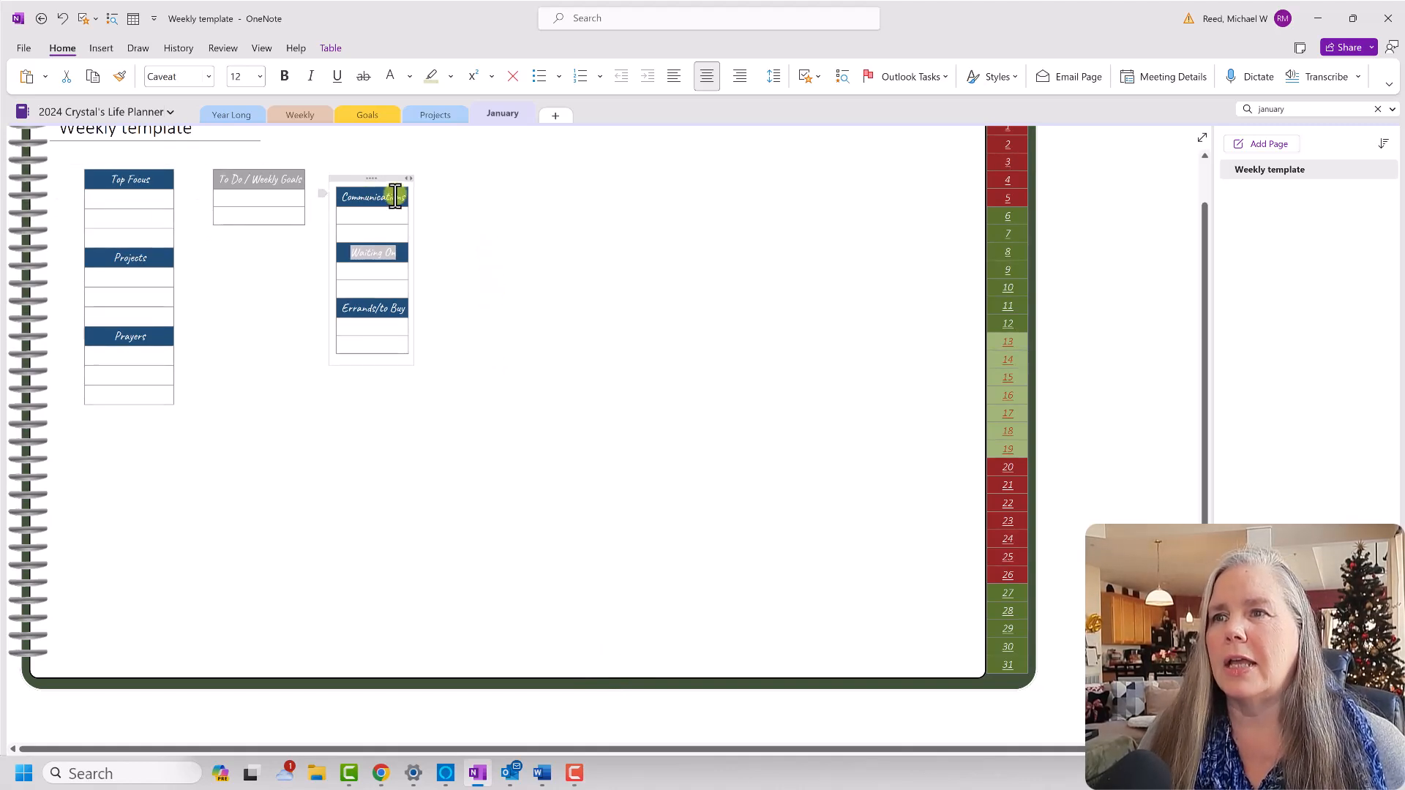
mouse_move(407, 178)
mouse_down()
mouse_move(425, 178)
mouse_move(423, 199)
mouse_up()
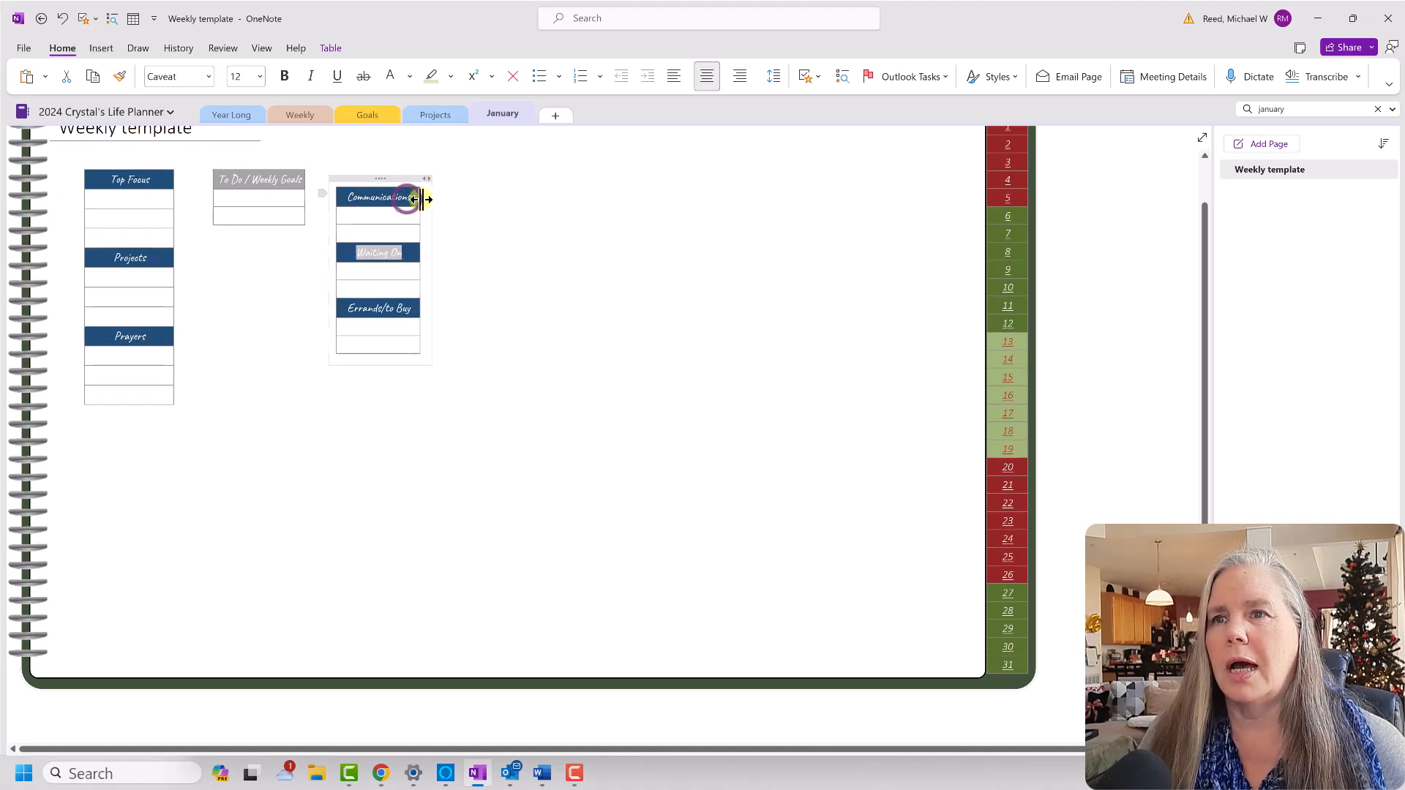
click(506, 260)
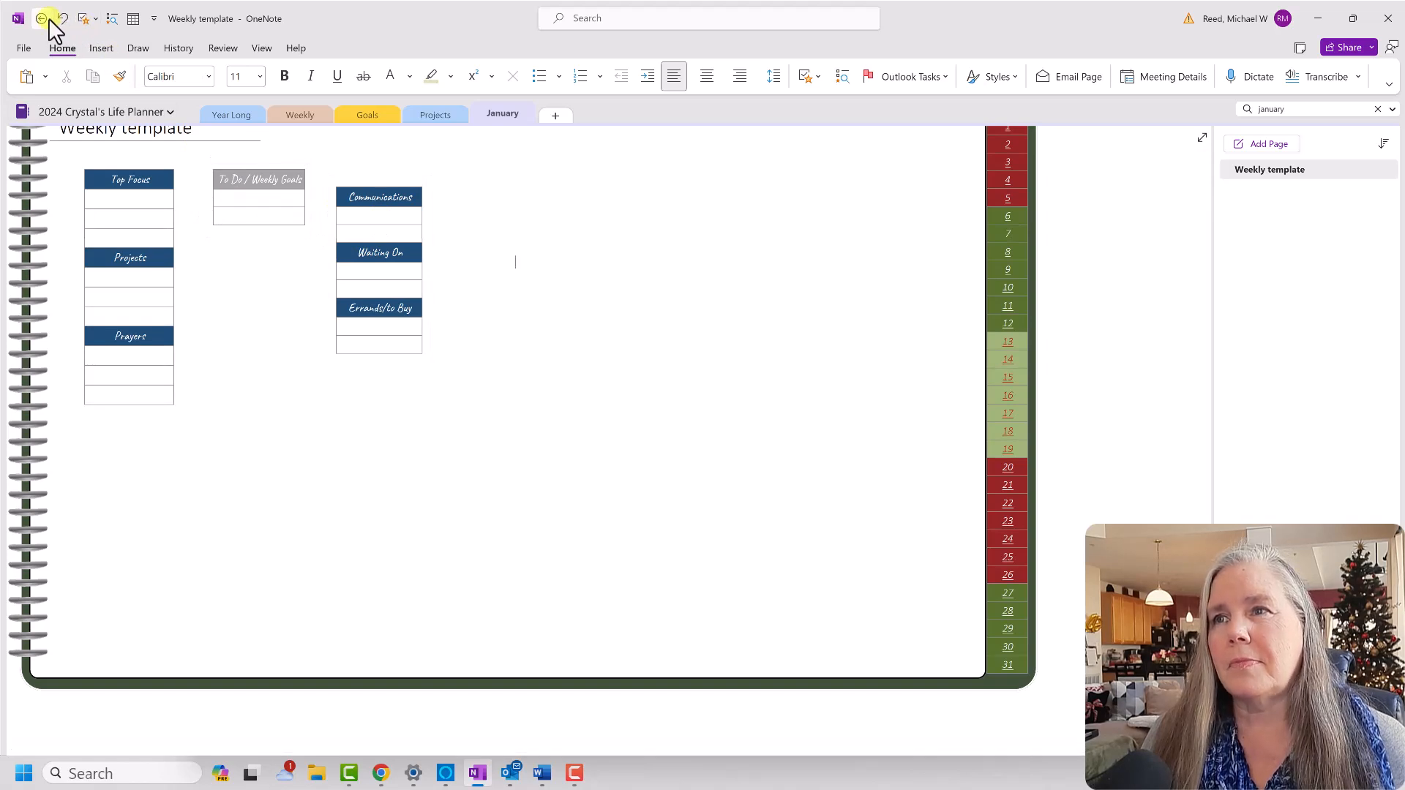
Review the tables on the 2023 planner's Dec Weekly 23 page and return to the 2024 planner.
click(90, 111)
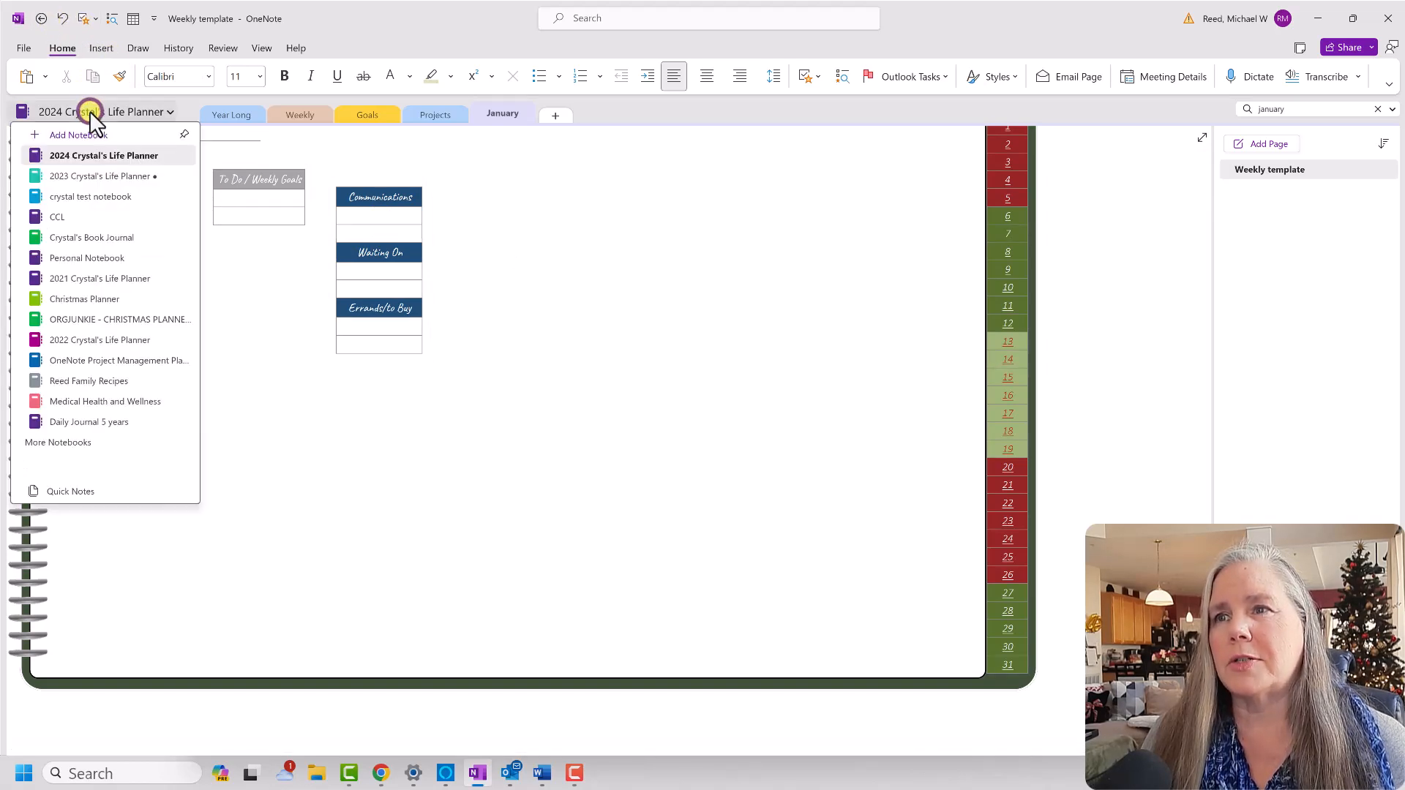
click(96, 178)
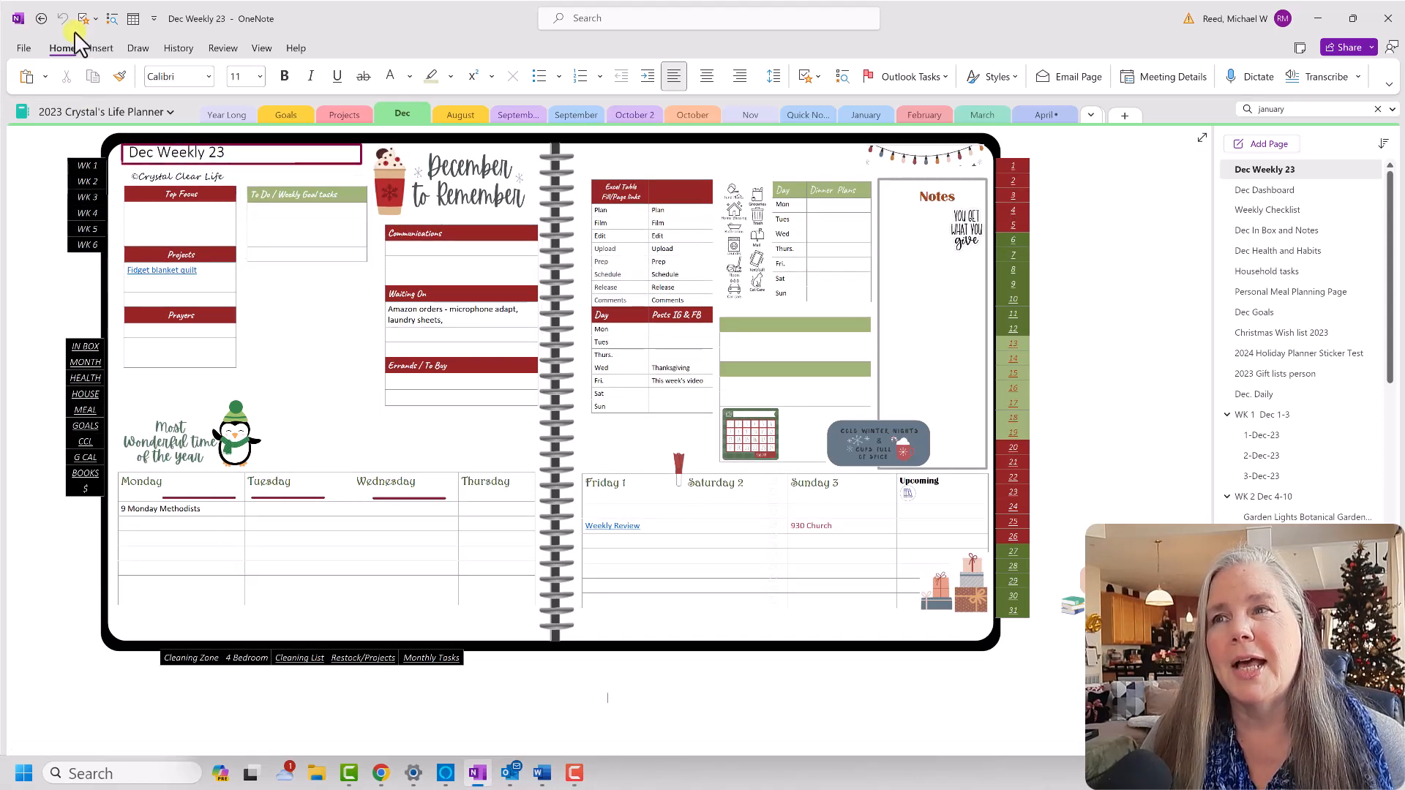
click(95, 110)
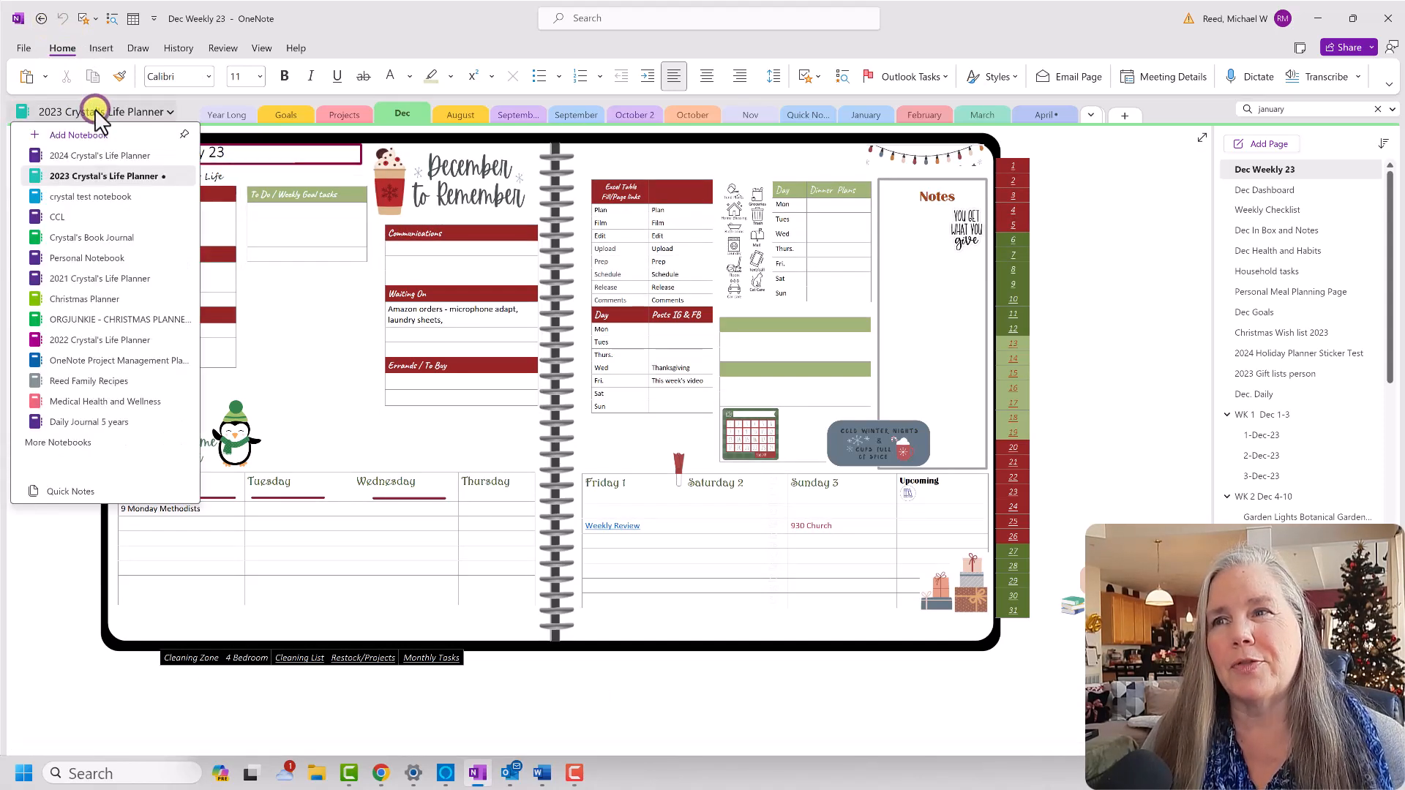
click(92, 155)
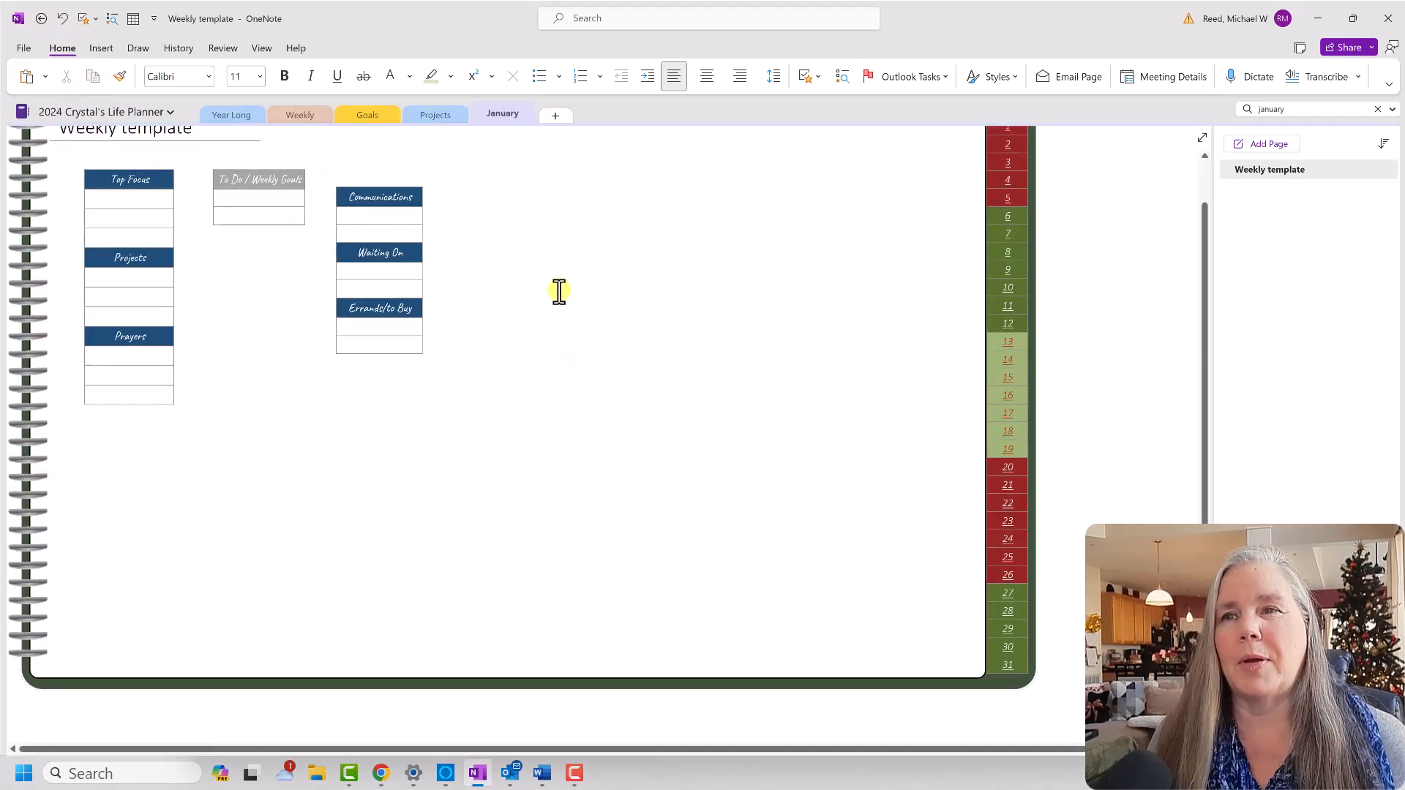
Insert a layout table with 6 columns and 3 rows in the empty area beside the Communications table.
click(134, 16)
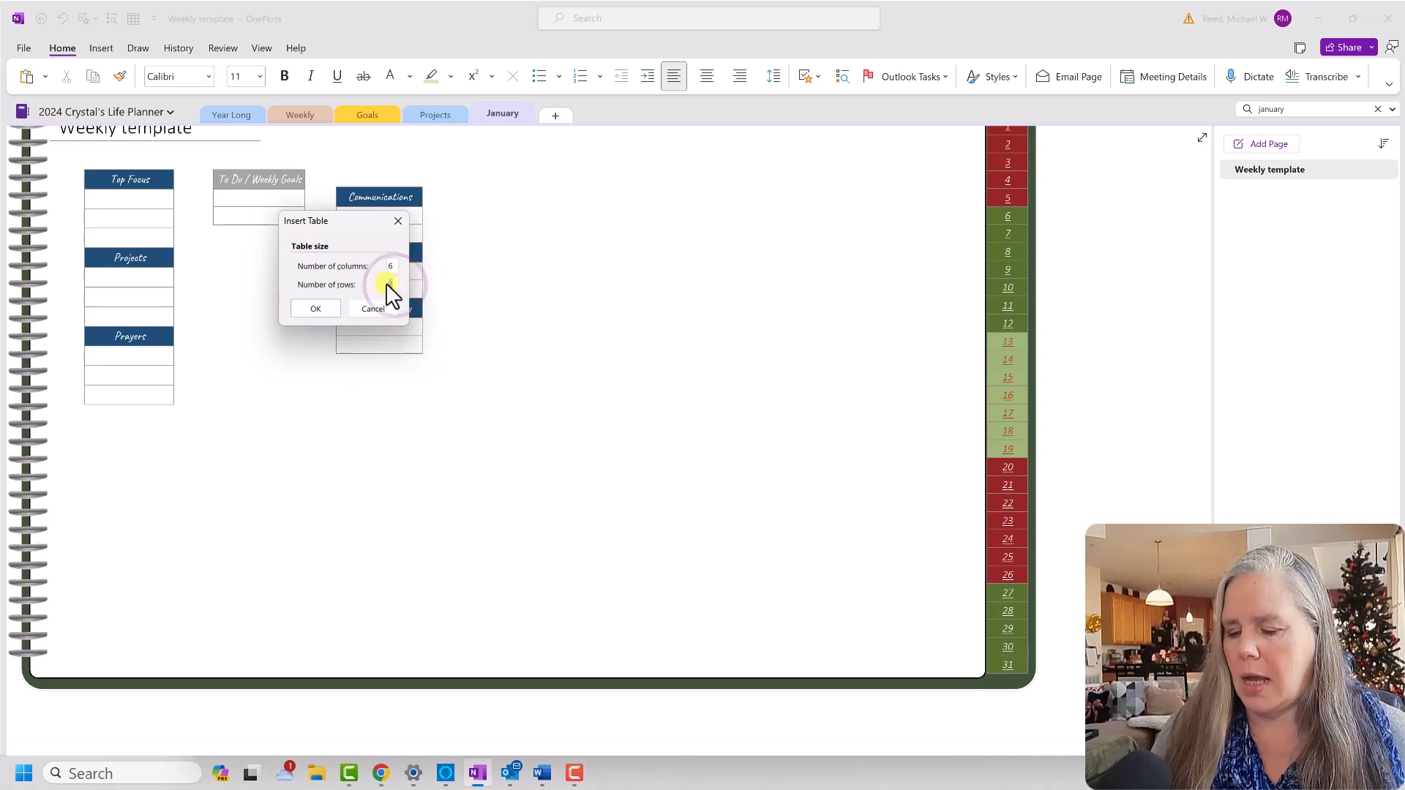
click(315, 308)
scroll(200, 444, up, 1)
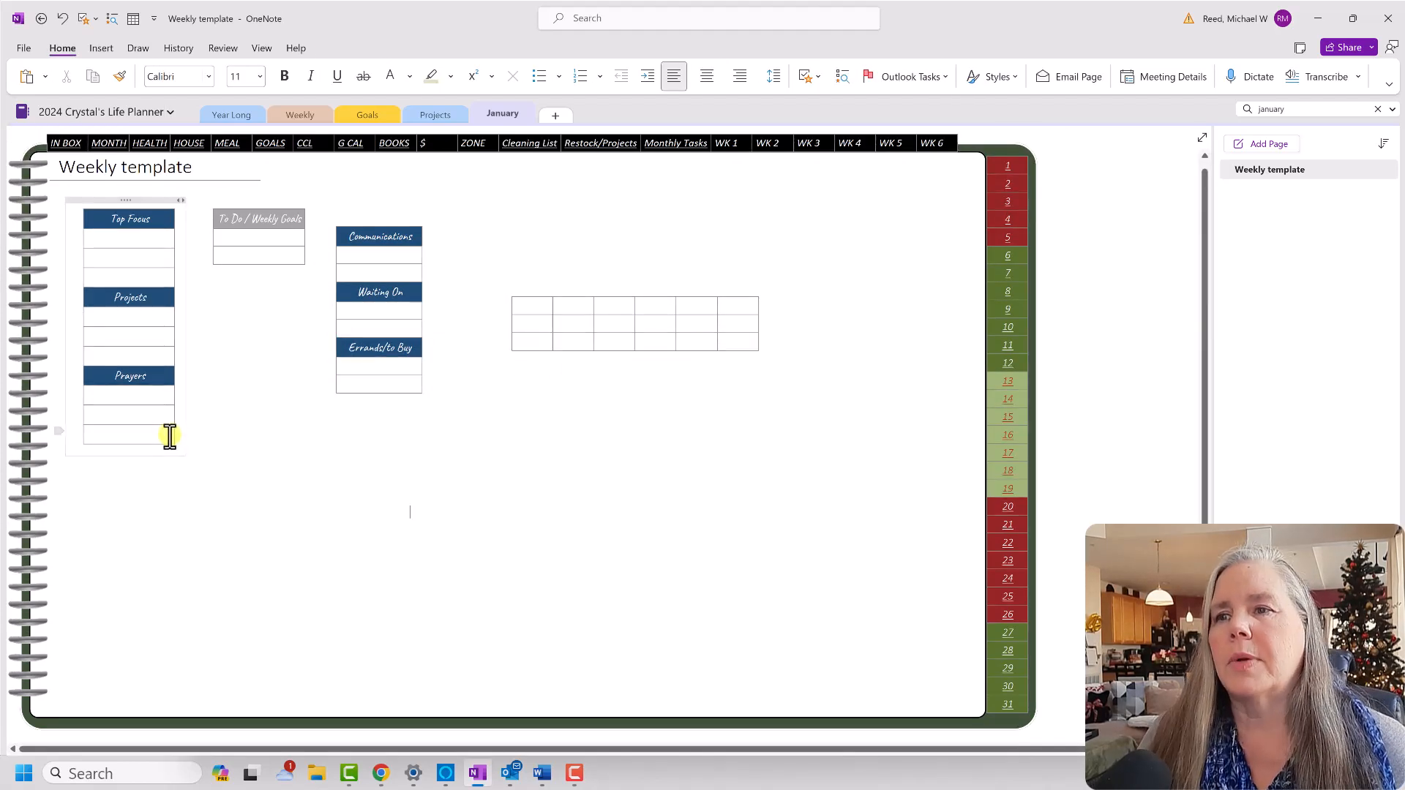
Move the Top Focus / Projects / Prayers table into the first column of the layout table's middle row, keeping its source formatting.
drag(161, 428, 140, 228)
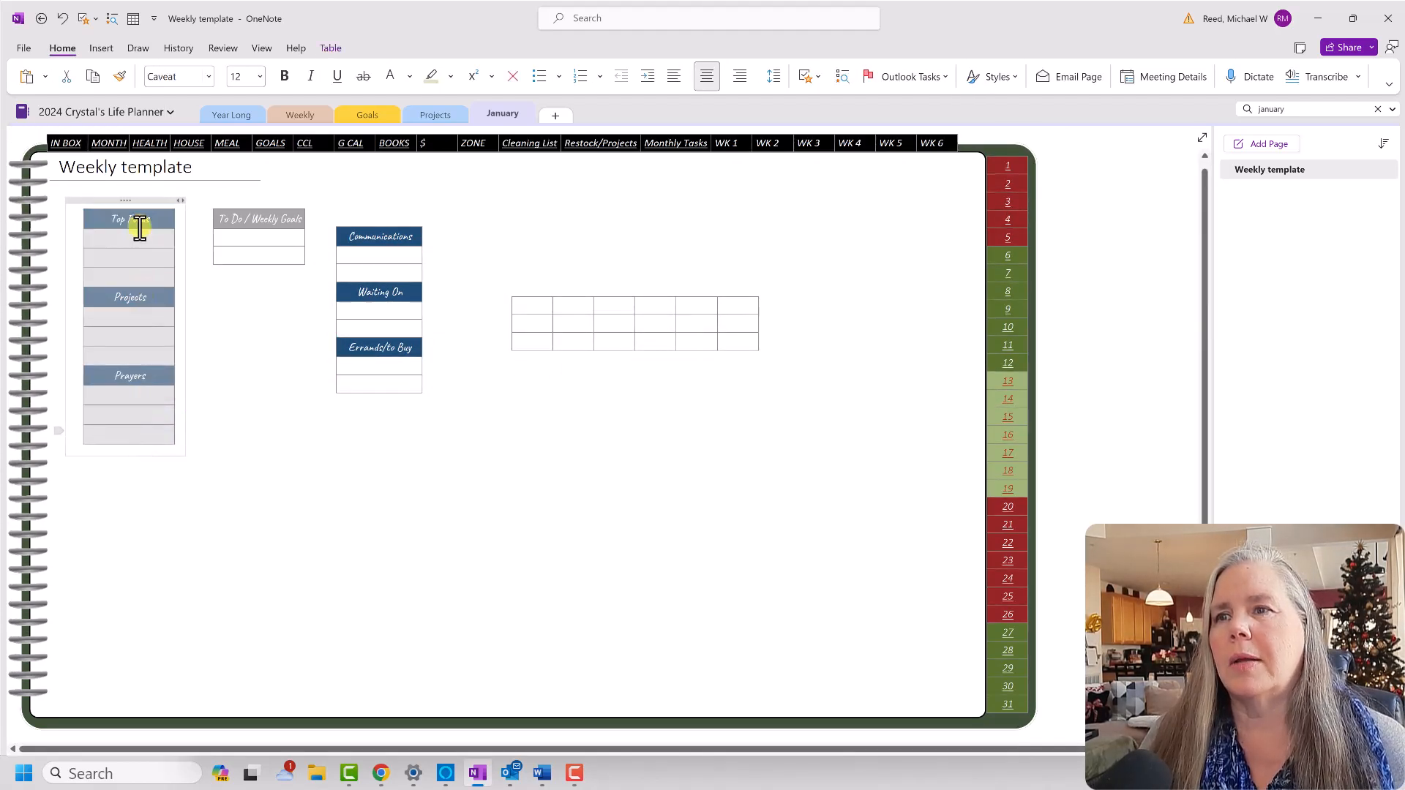
right_click(139, 223)
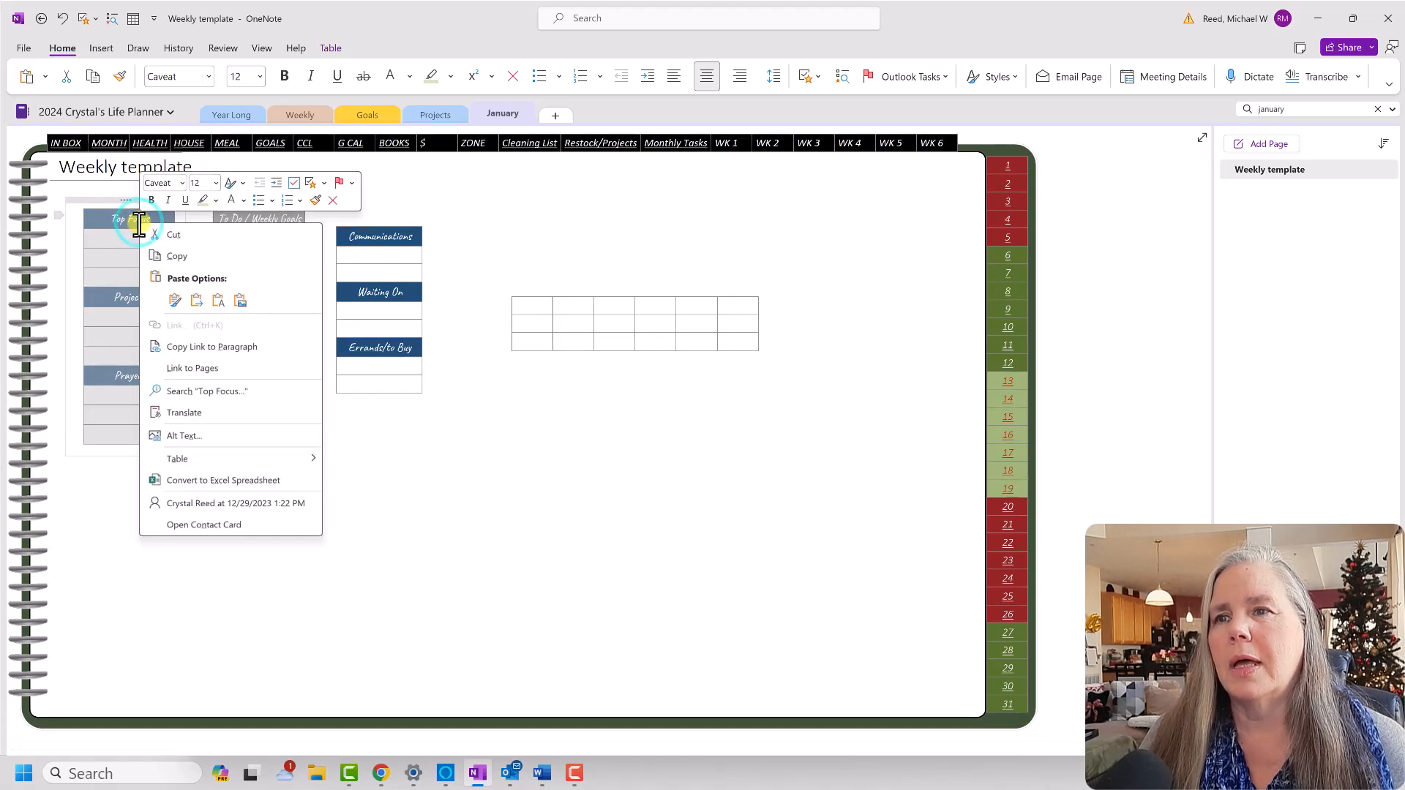
click(170, 235)
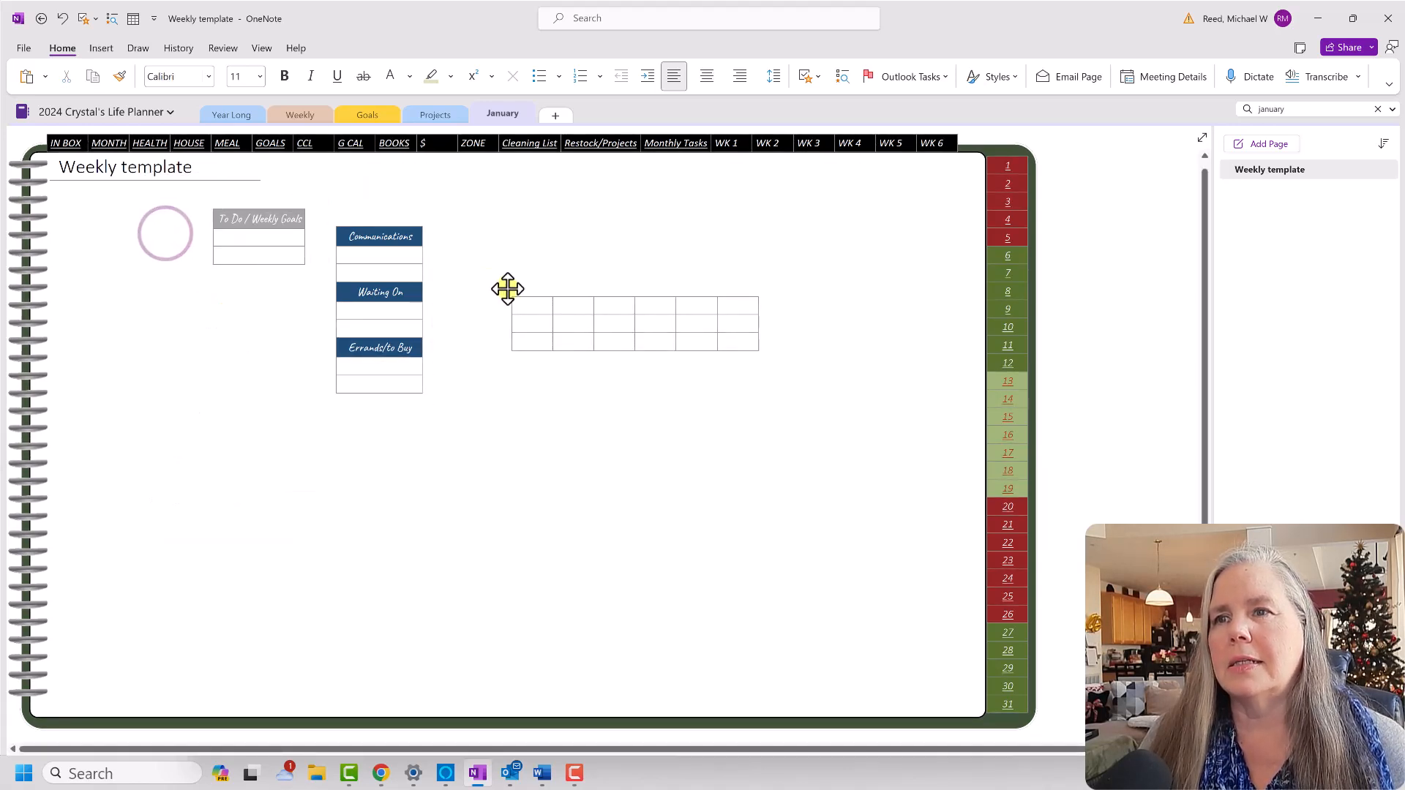
click(526, 323)
right_click(526, 323)
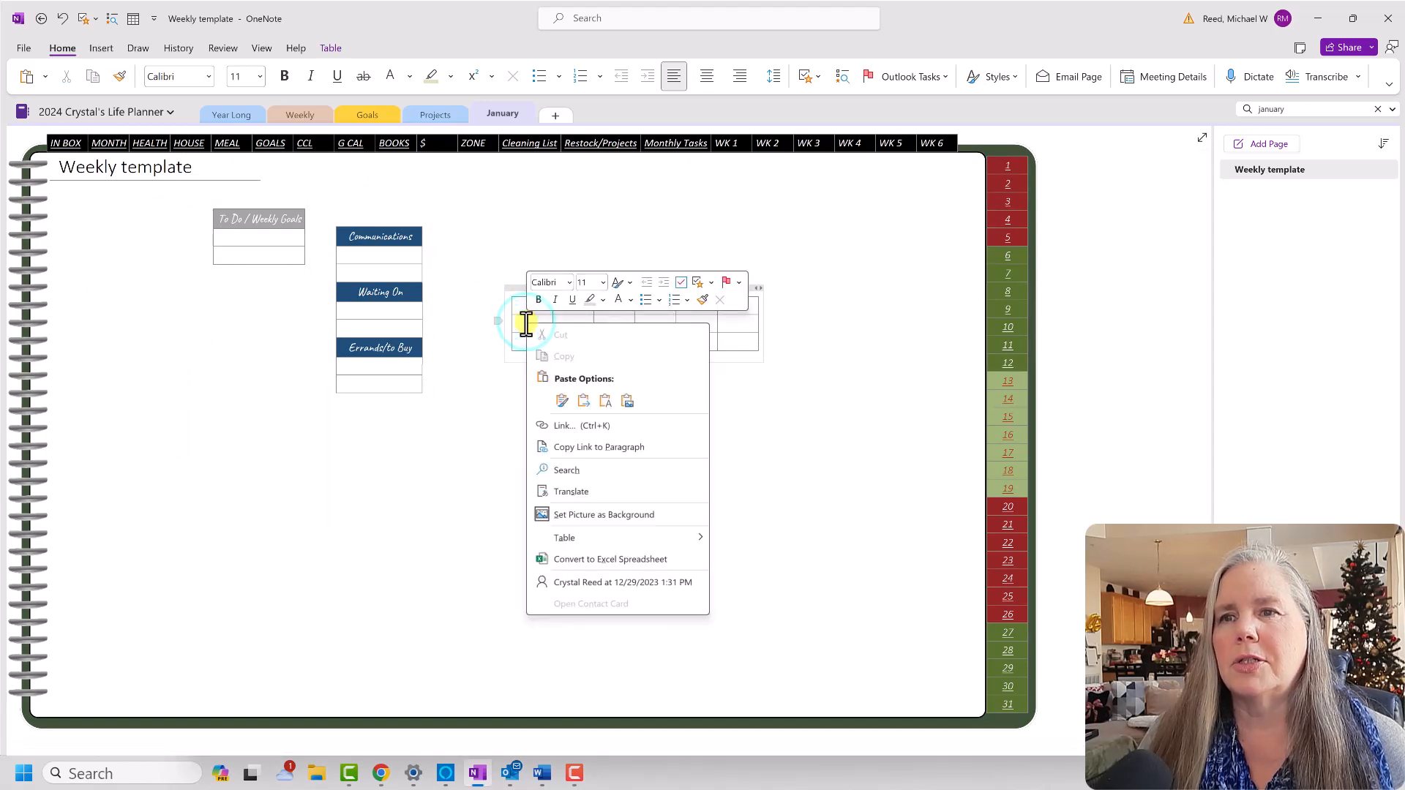
click(561, 401)
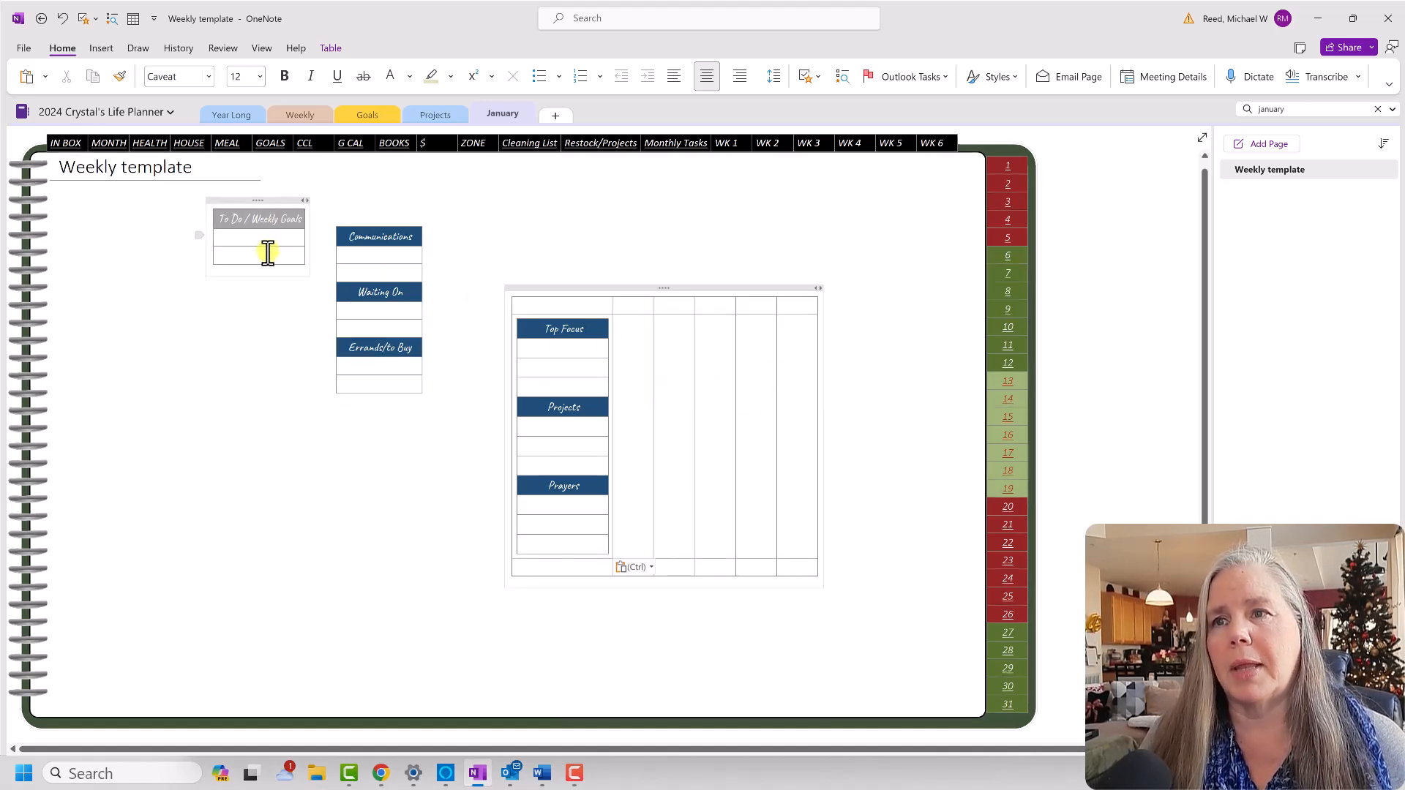
Move the To Do / Weekly Goals table into the second column of the layout table's middle row.
drag(269, 257, 270, 222)
right_click(270, 222)
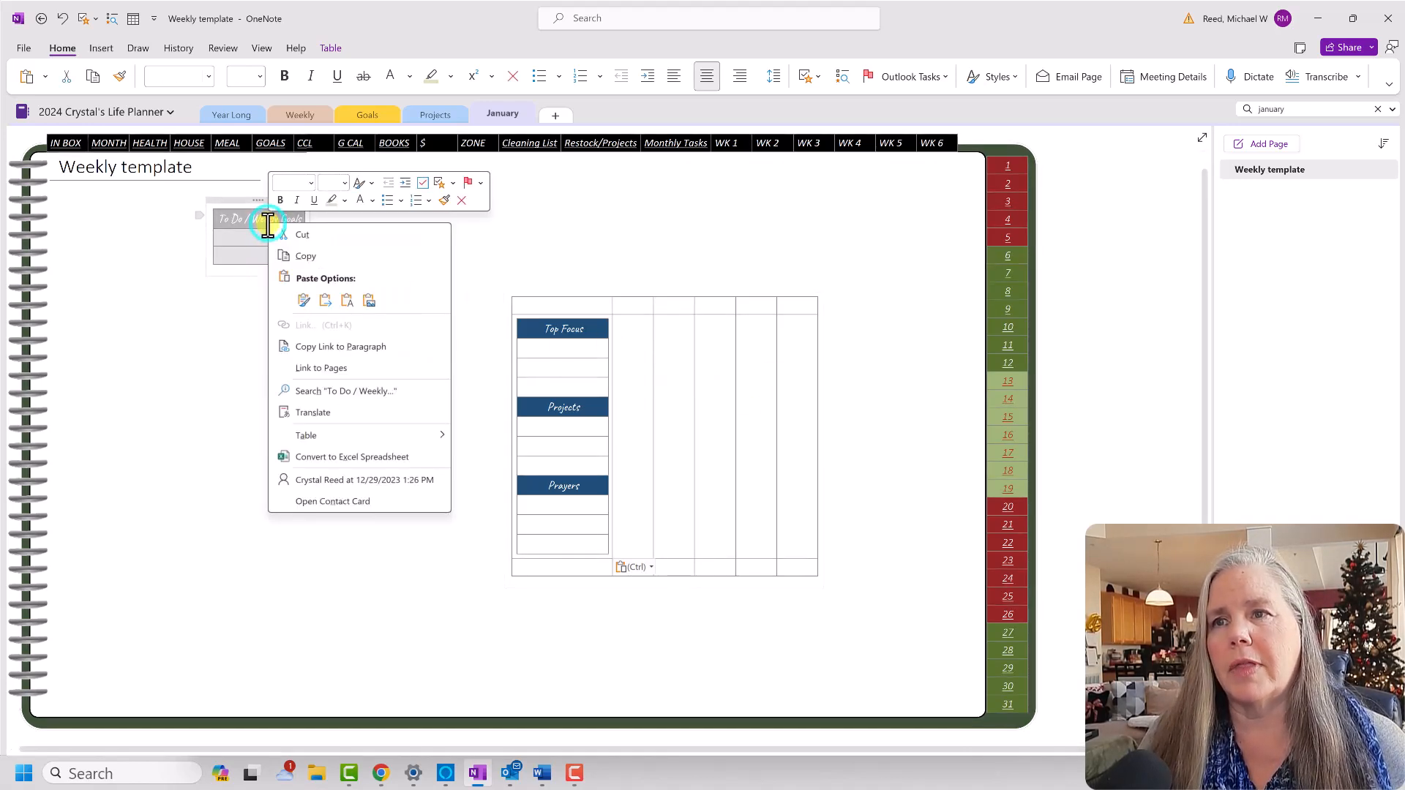
click(298, 236)
click(623, 331)
key(ctrl+v)
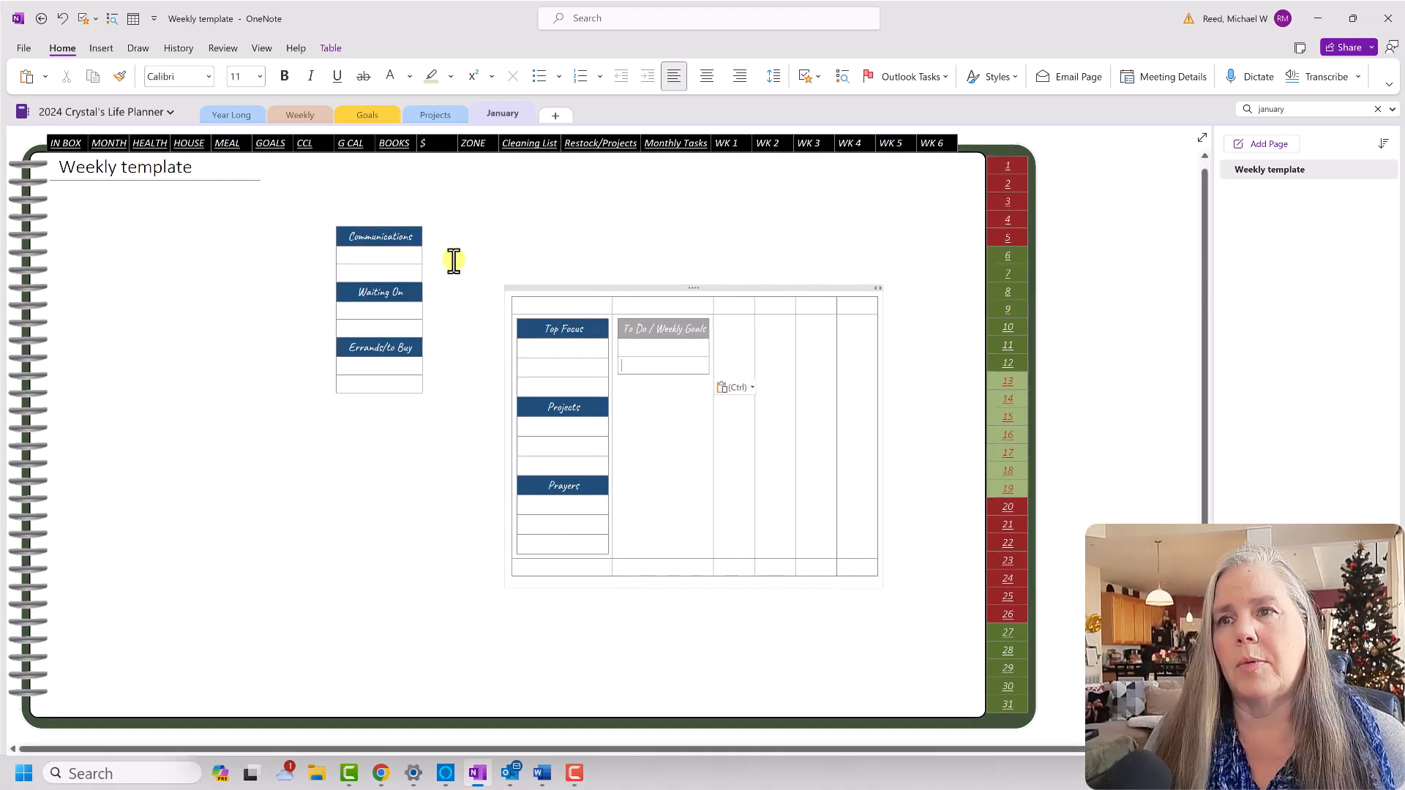
Move the Communications / Waiting On / Errands table into the third column of the layout table's middle row.
drag(398, 388, 393, 245)
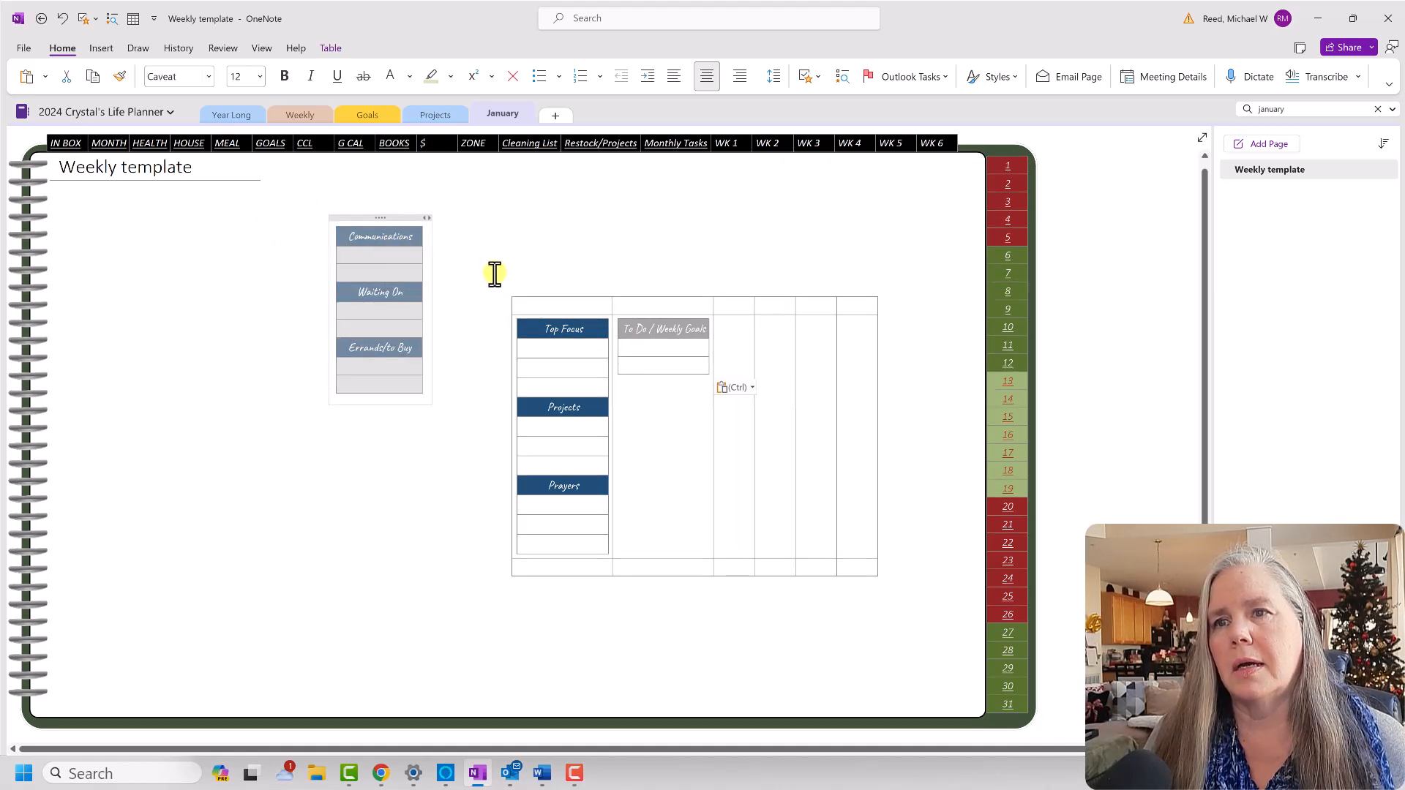
key(ctrl+x)
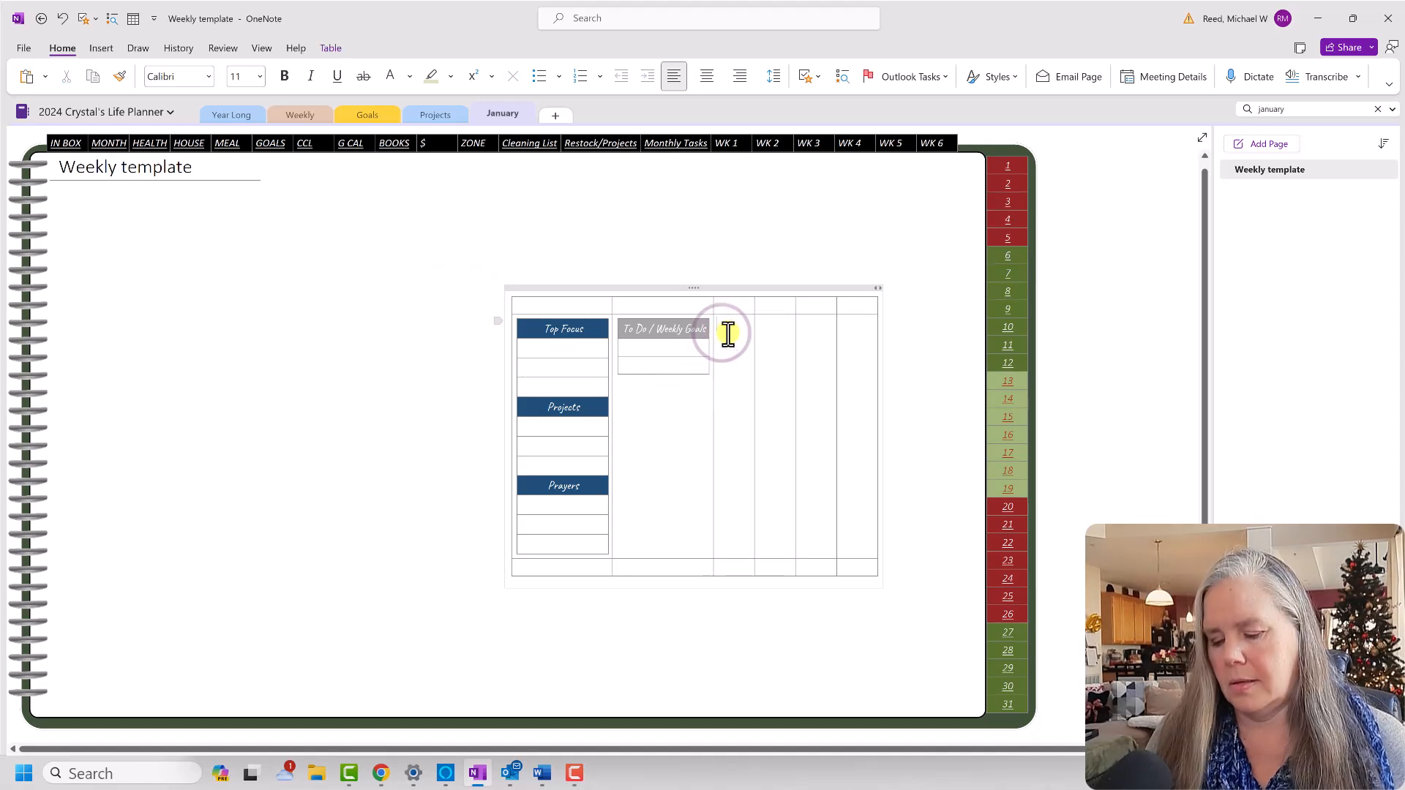
key(ctrl+v)
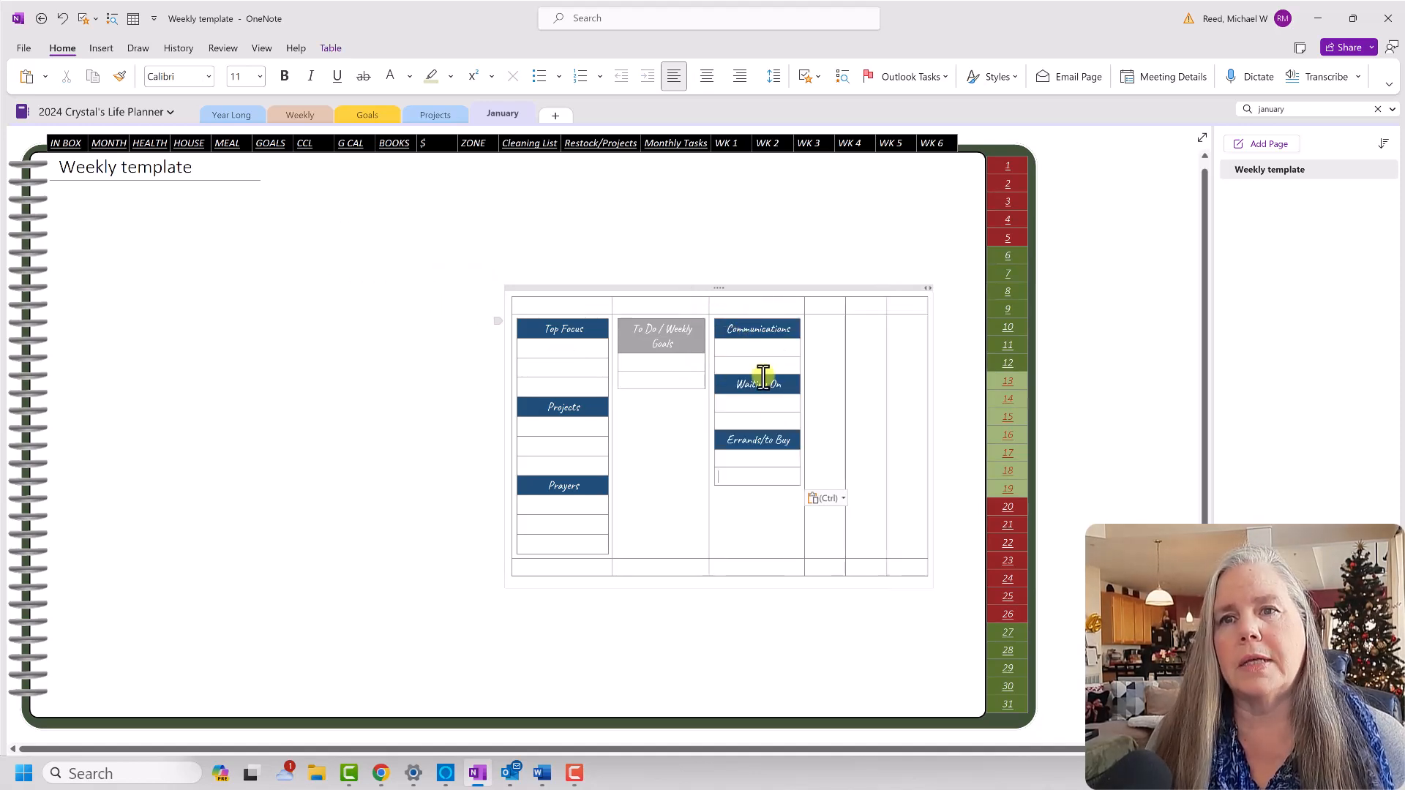
Move the whole layout table to just beneath the Weekly template title at the planner page's inner edge.
drag(712, 290, 256, 190)
drag(257, 188, 257, 187)
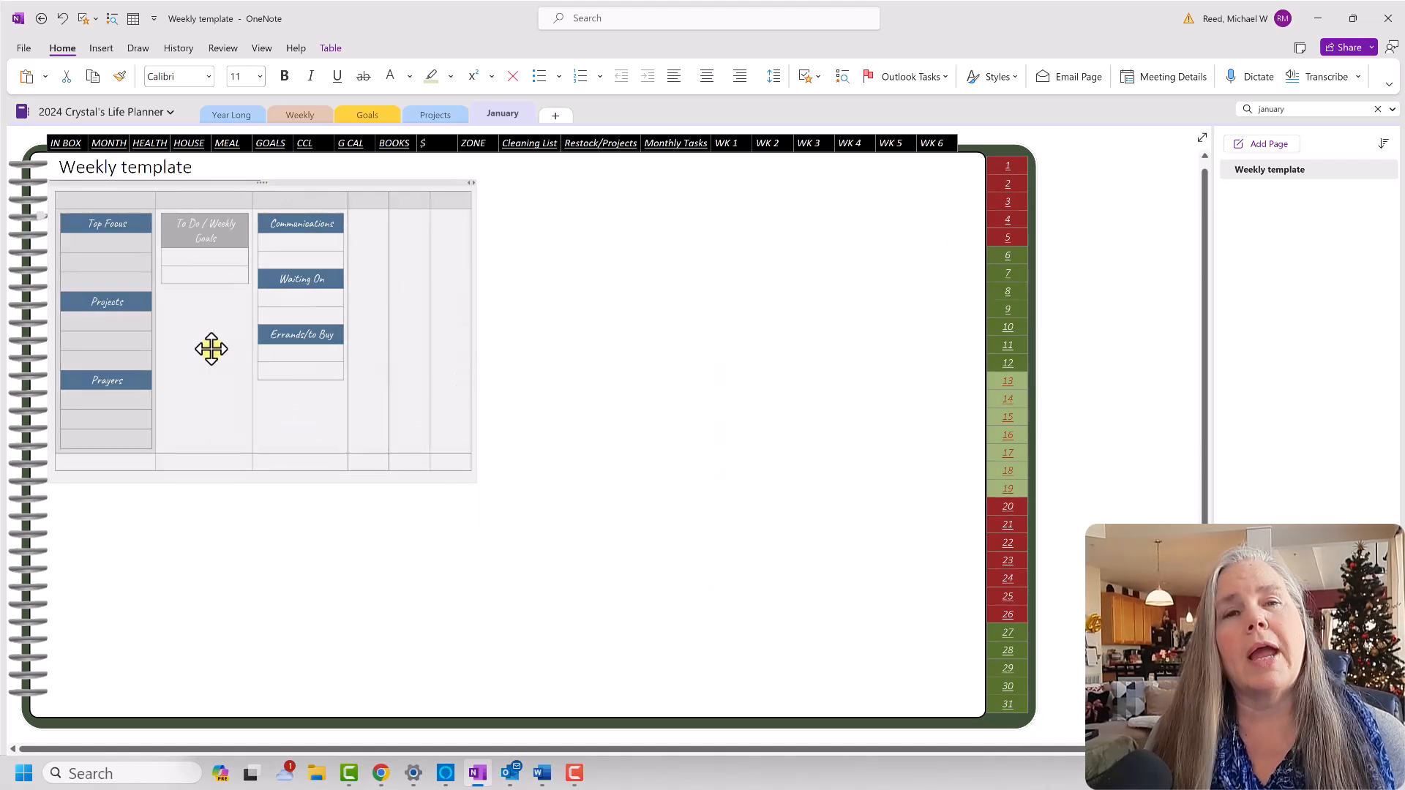
click(120, 201)
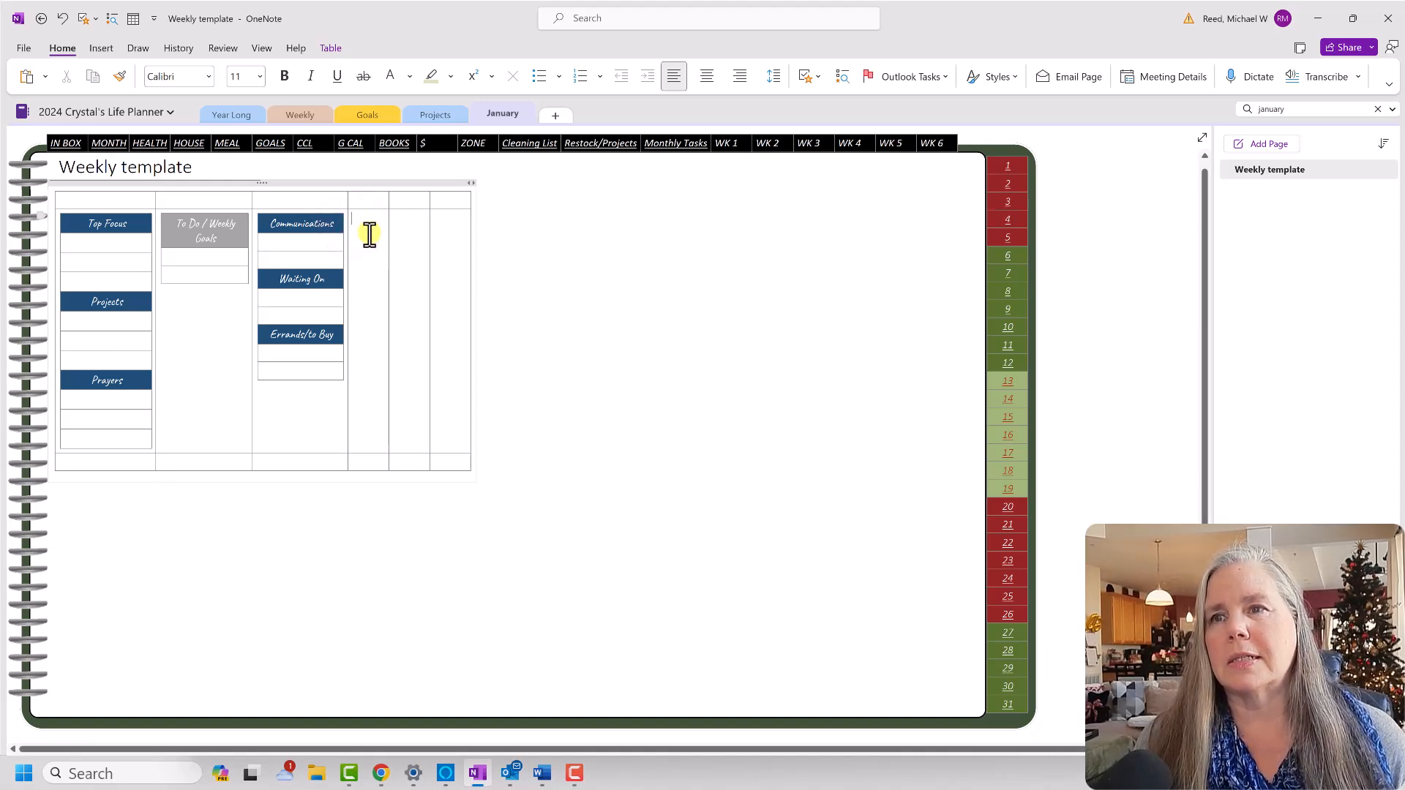
Insert a nested table with 2 columns and 12 rows in the fourth column of the layout table's middle row.
click(133, 19)
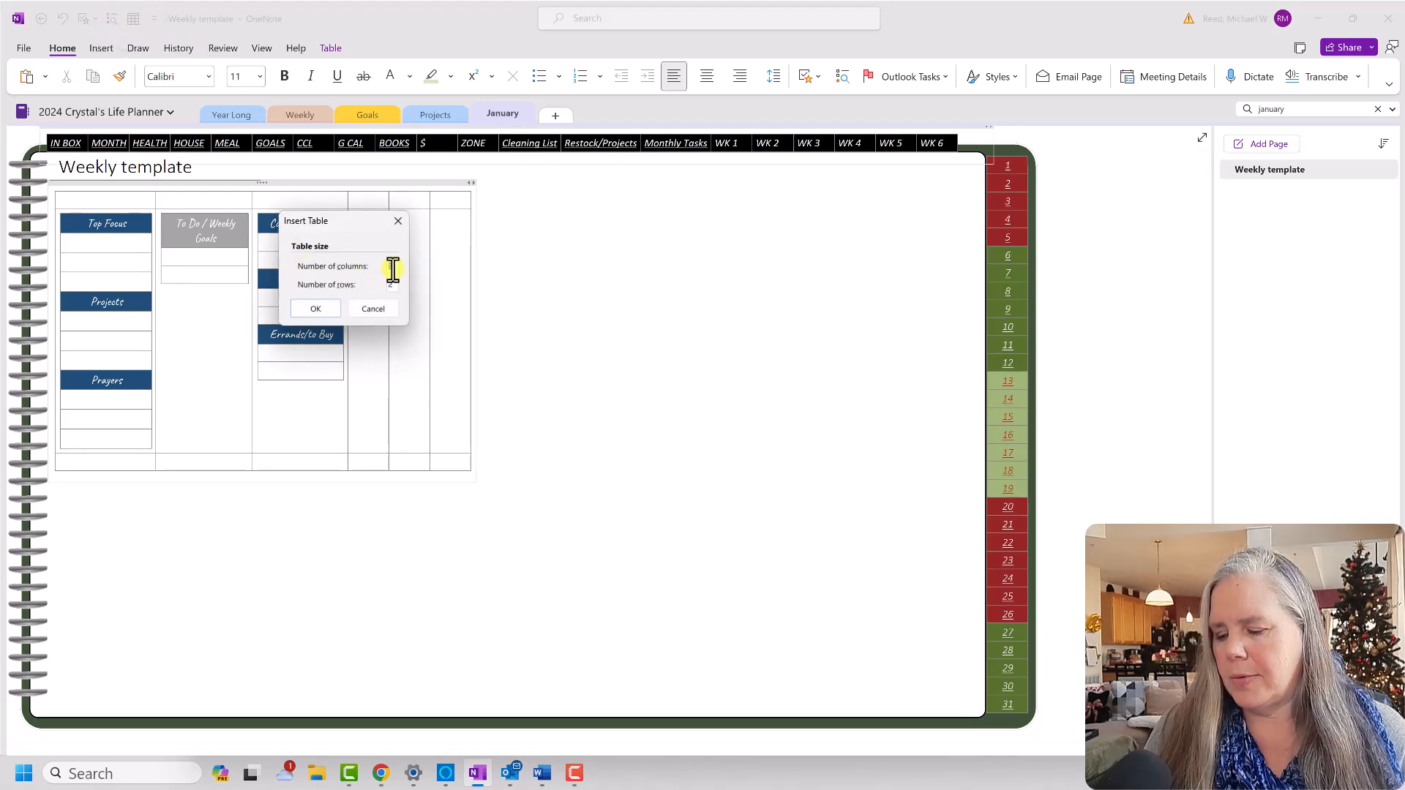
drag(393, 287, 388, 287)
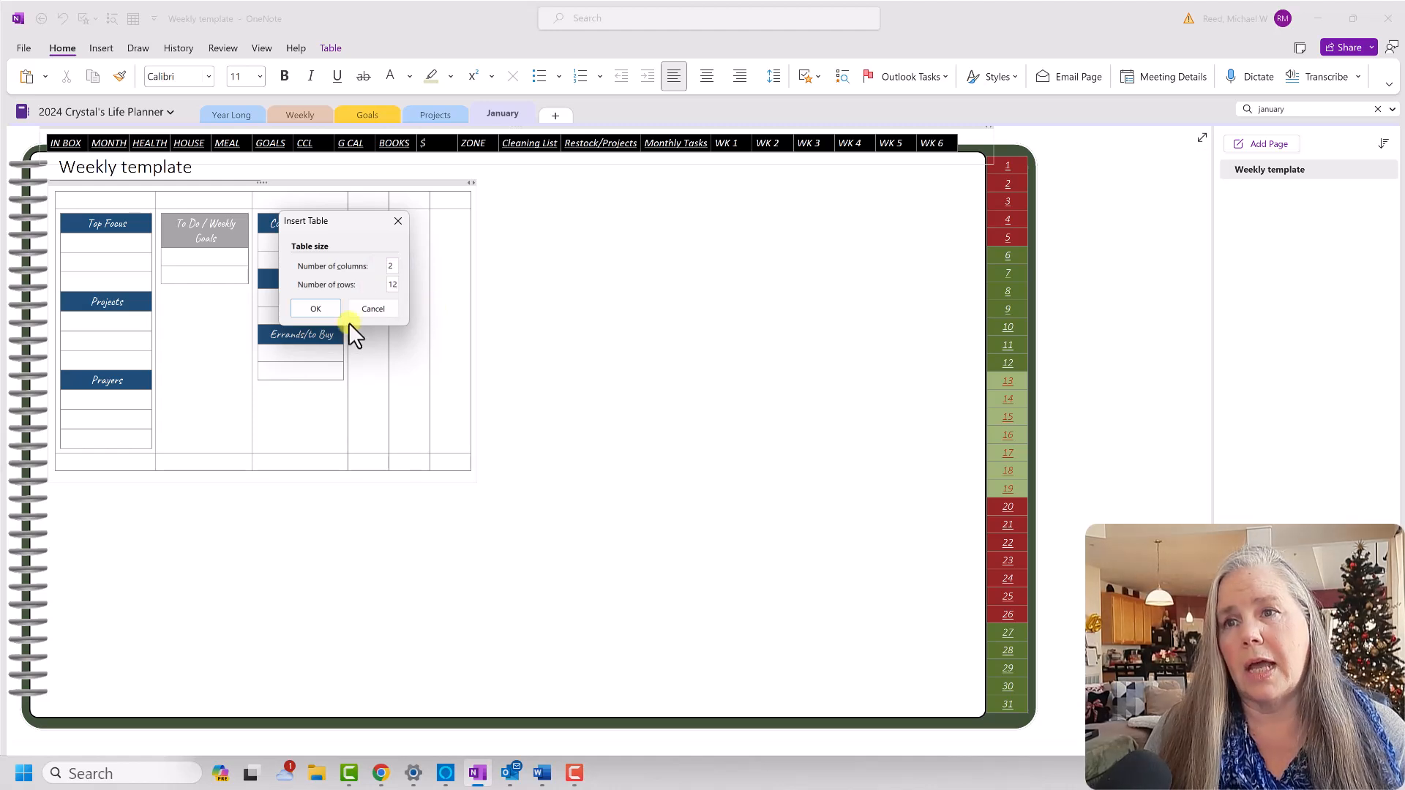
click(323, 309)
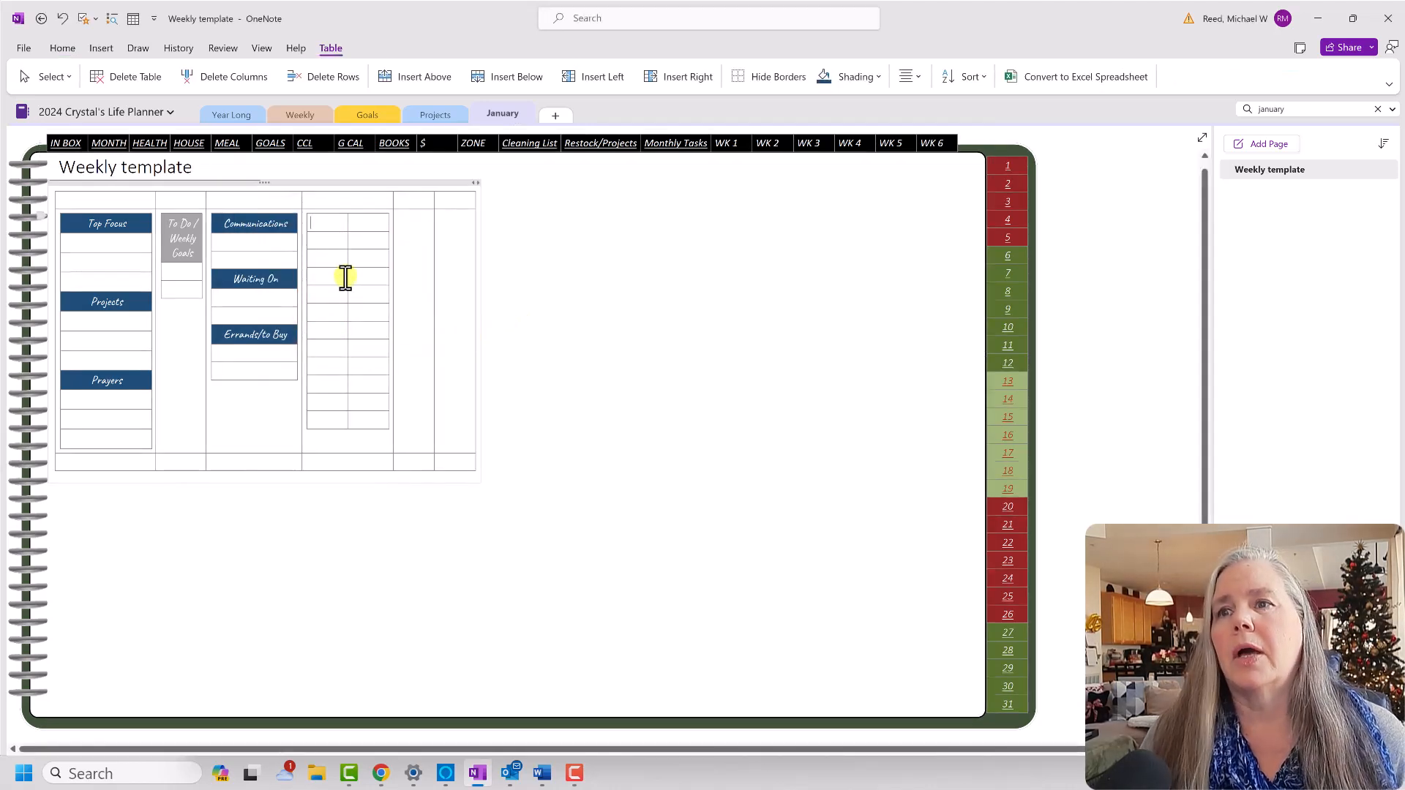
Widen the note container holding the layout table, and widen both columns of the nested table in its fourth column.
drag(478, 186, 843, 185)
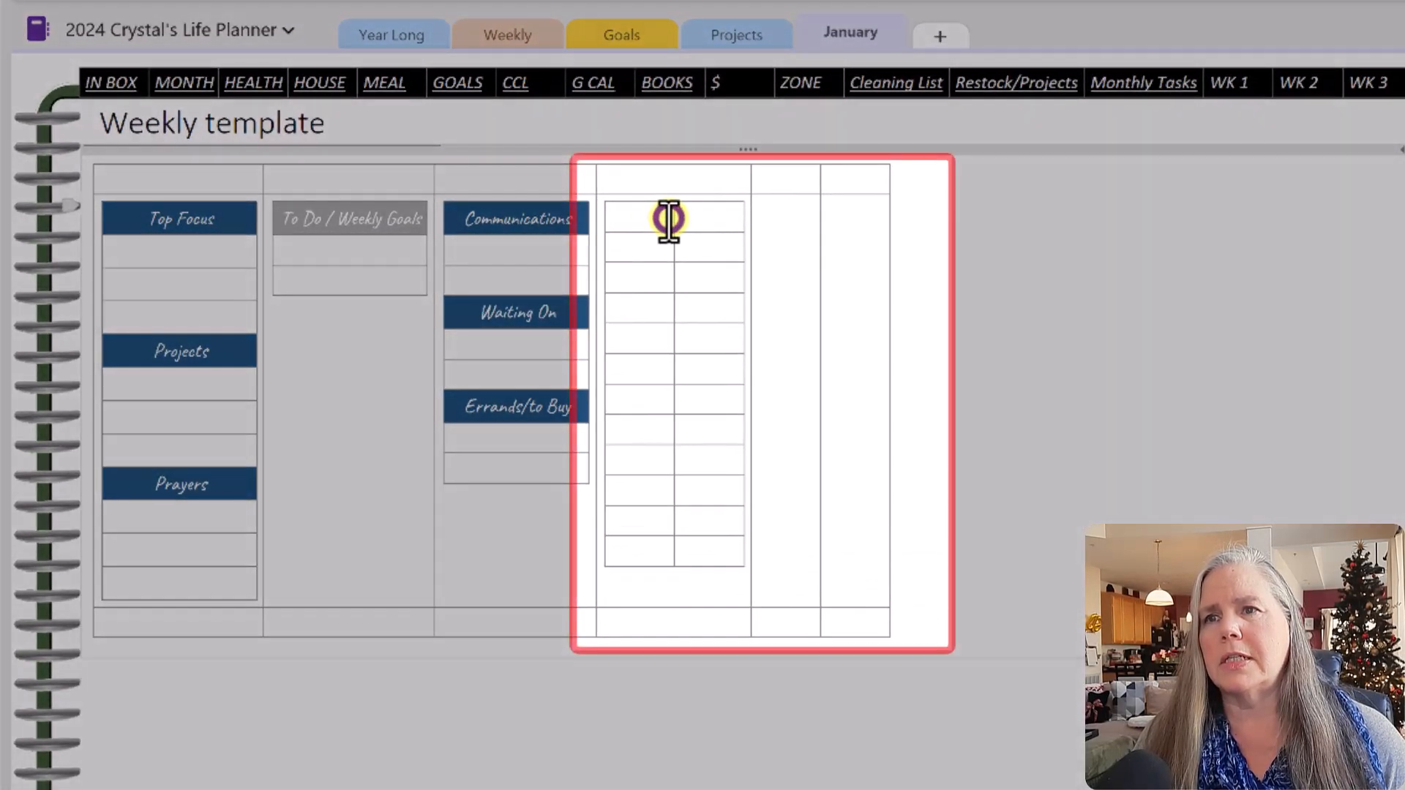
drag(668, 220, 820, 185)
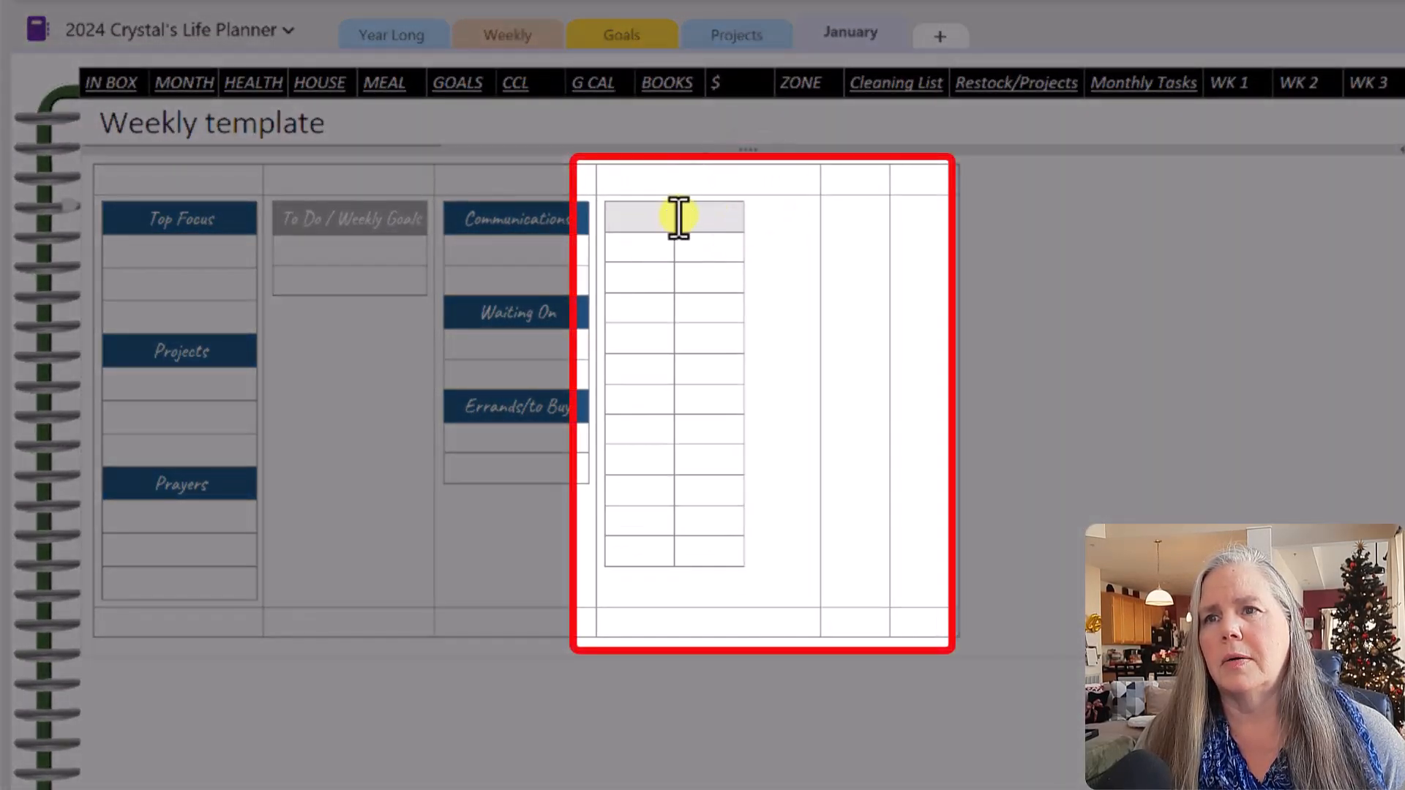
drag(674, 215, 812, 217)
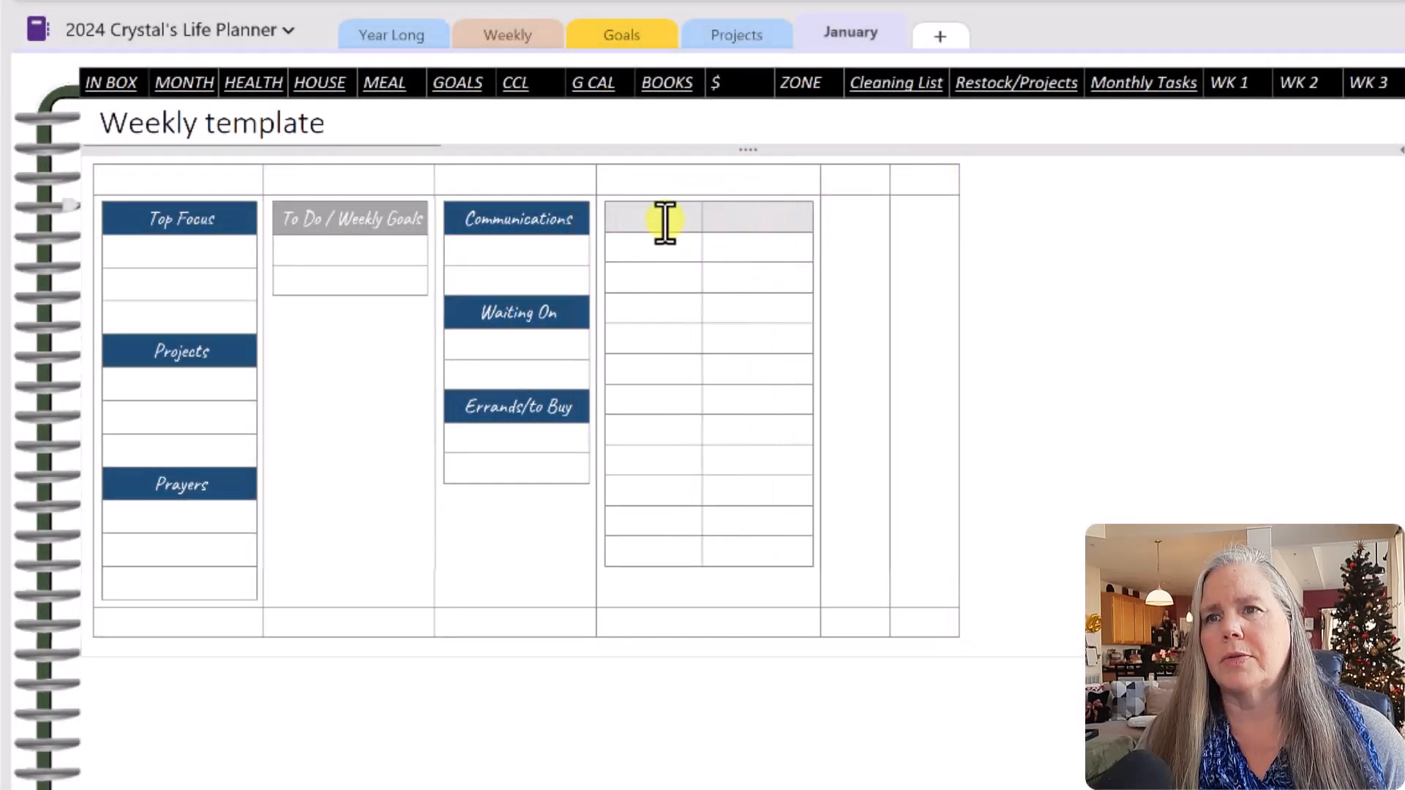
Enter Plan, Film, Edit and Upload down the nested table's first column, starting in its second row.
click(669, 251)
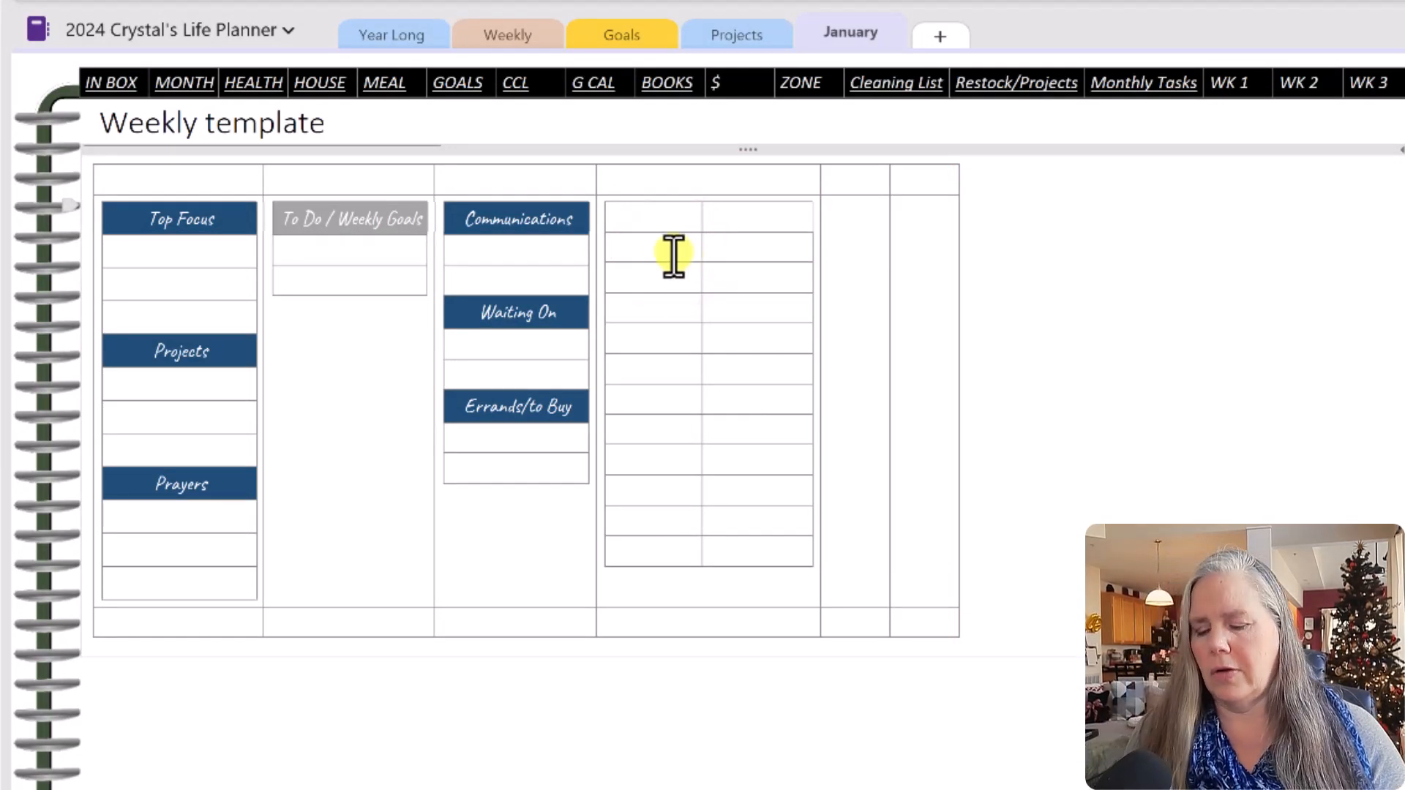
text(Plan)
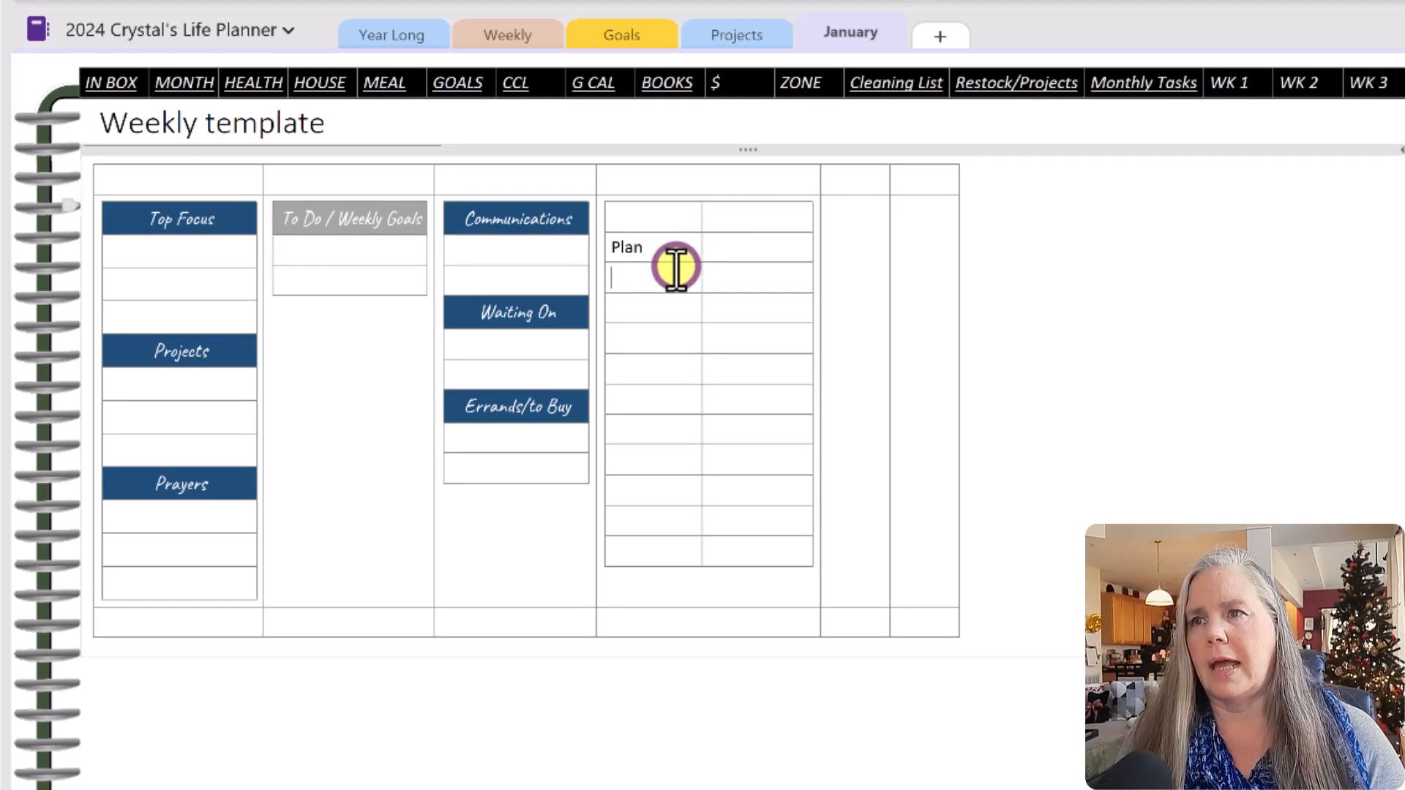
click(676, 269)
text(Fi)
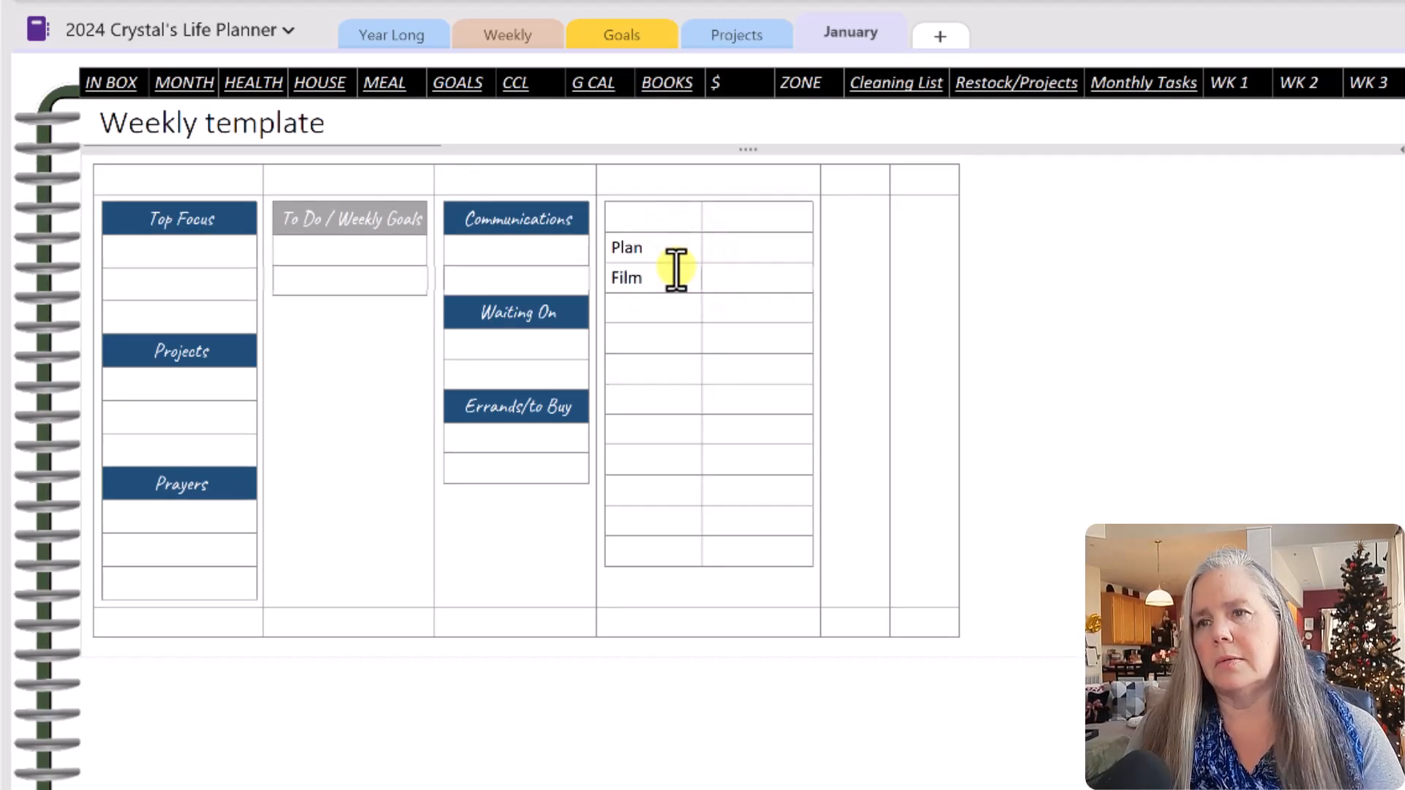
text(lm)
click(636, 306)
text(Edit)
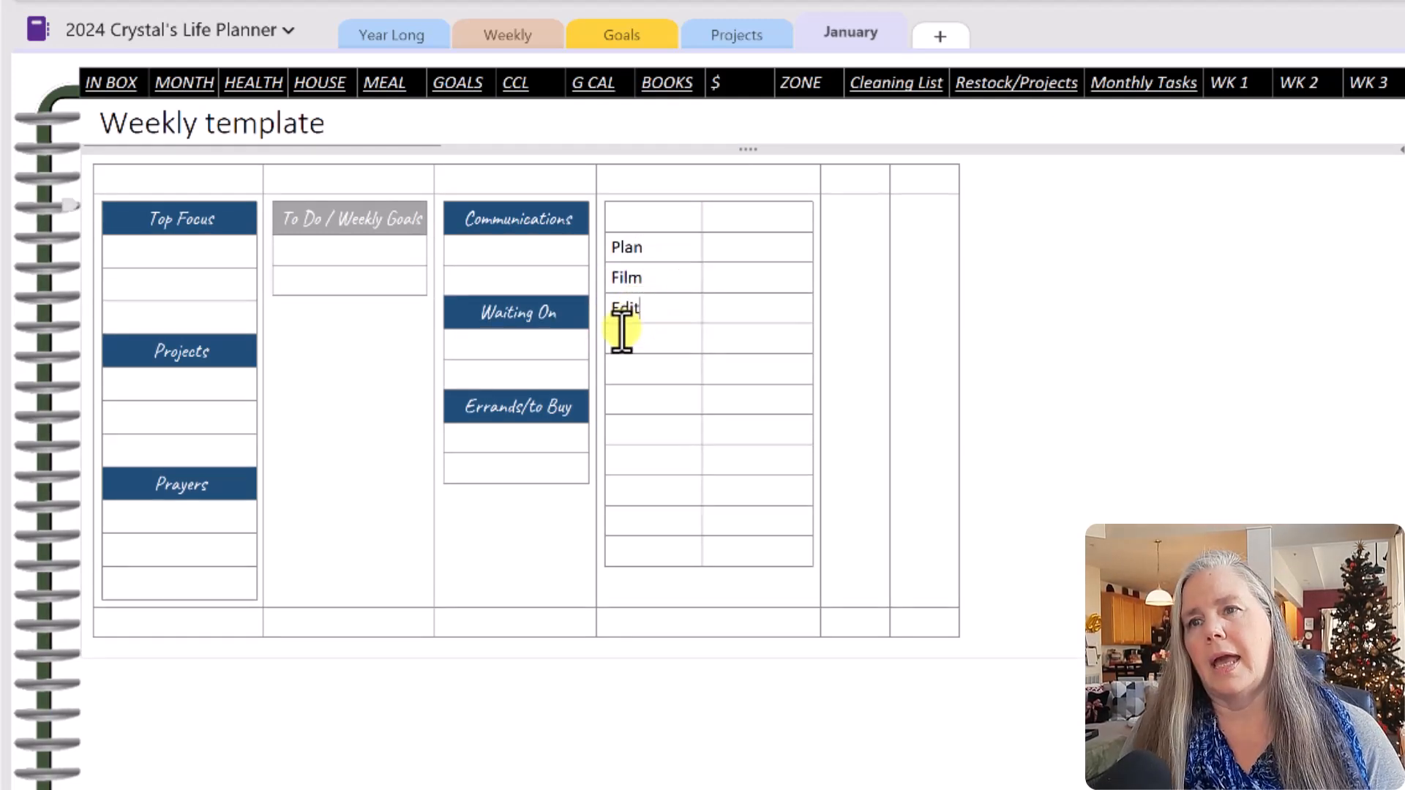
click(634, 341)
text(Upload)
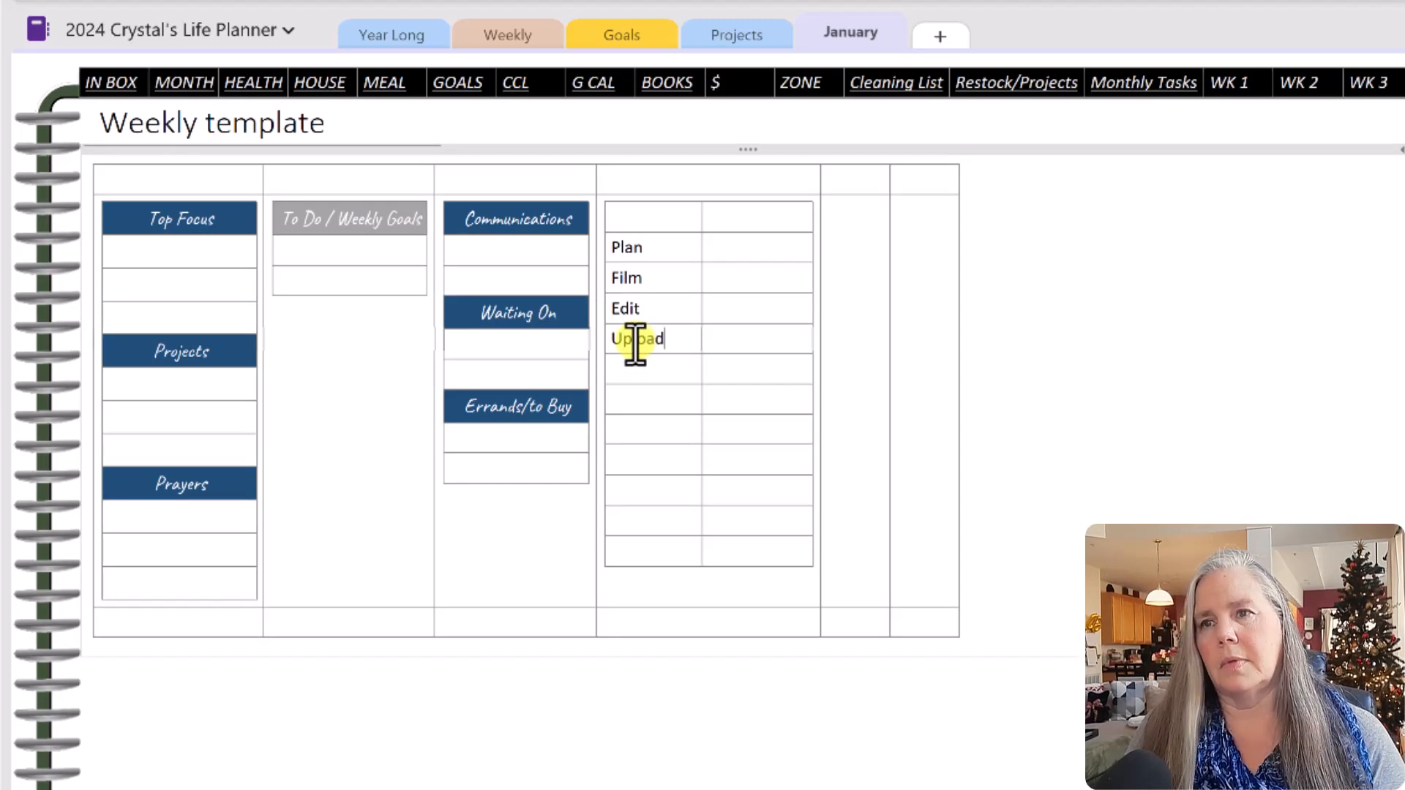
Continue the nested table's first column beneath Upload with Prep, release and Comments.
click(646, 372)
text(P)
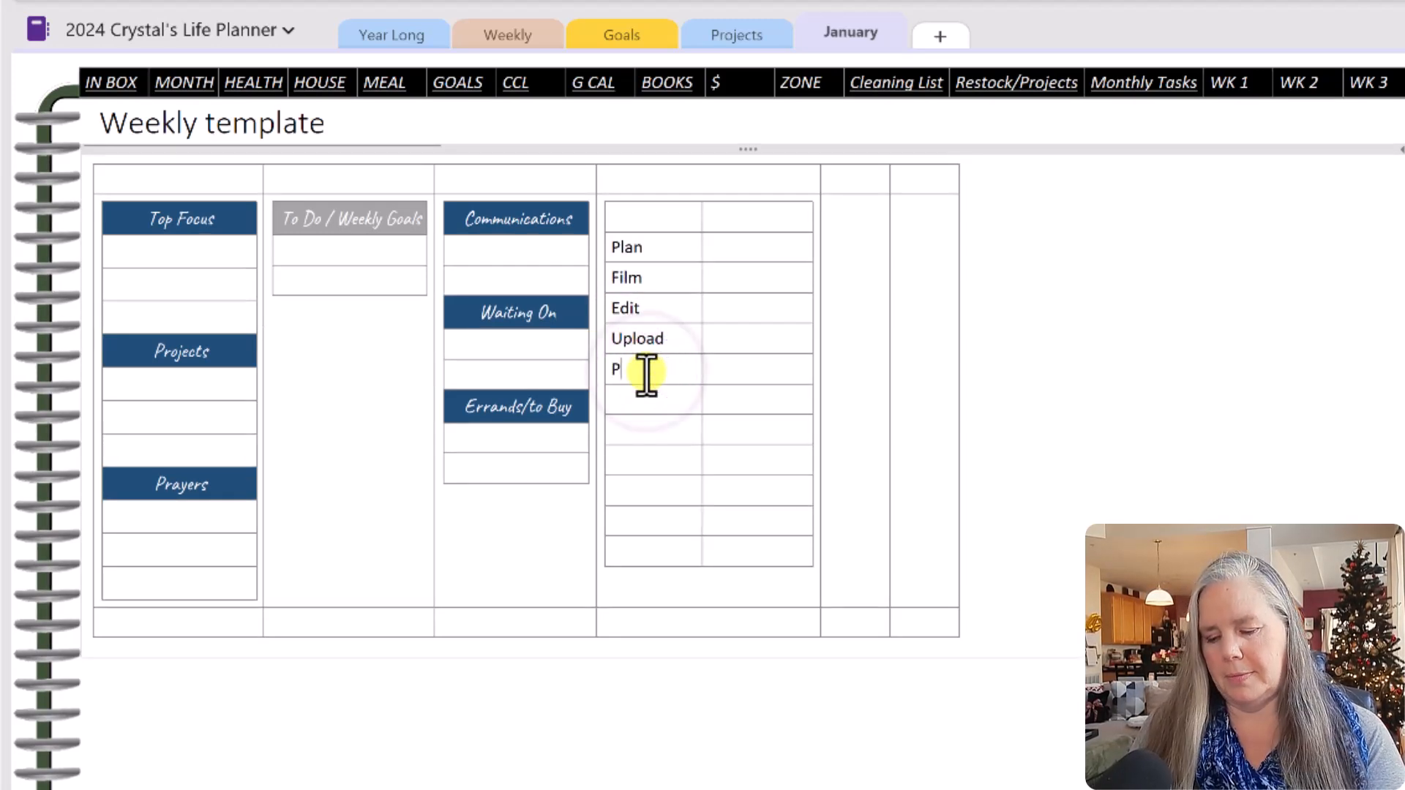
text(ep)
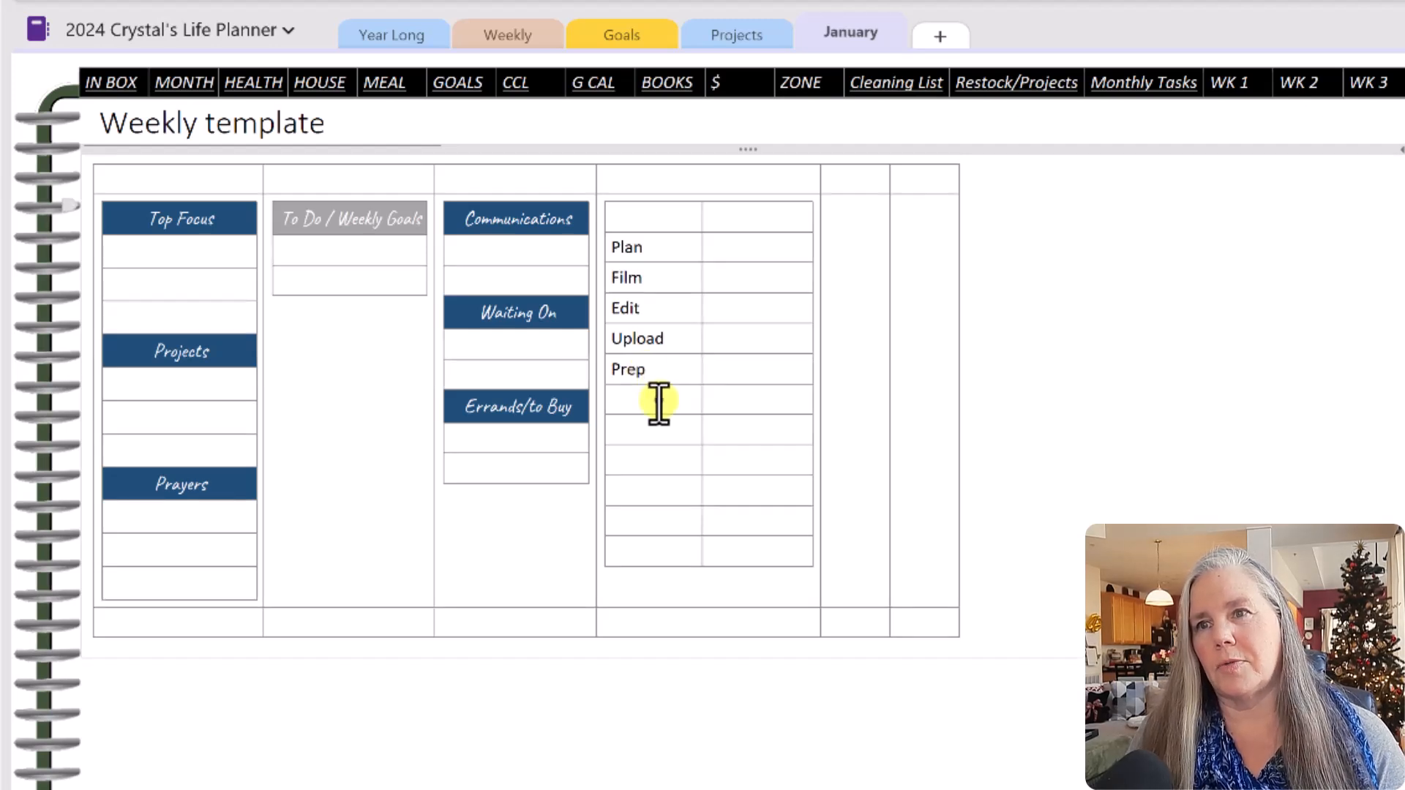
click(663, 402)
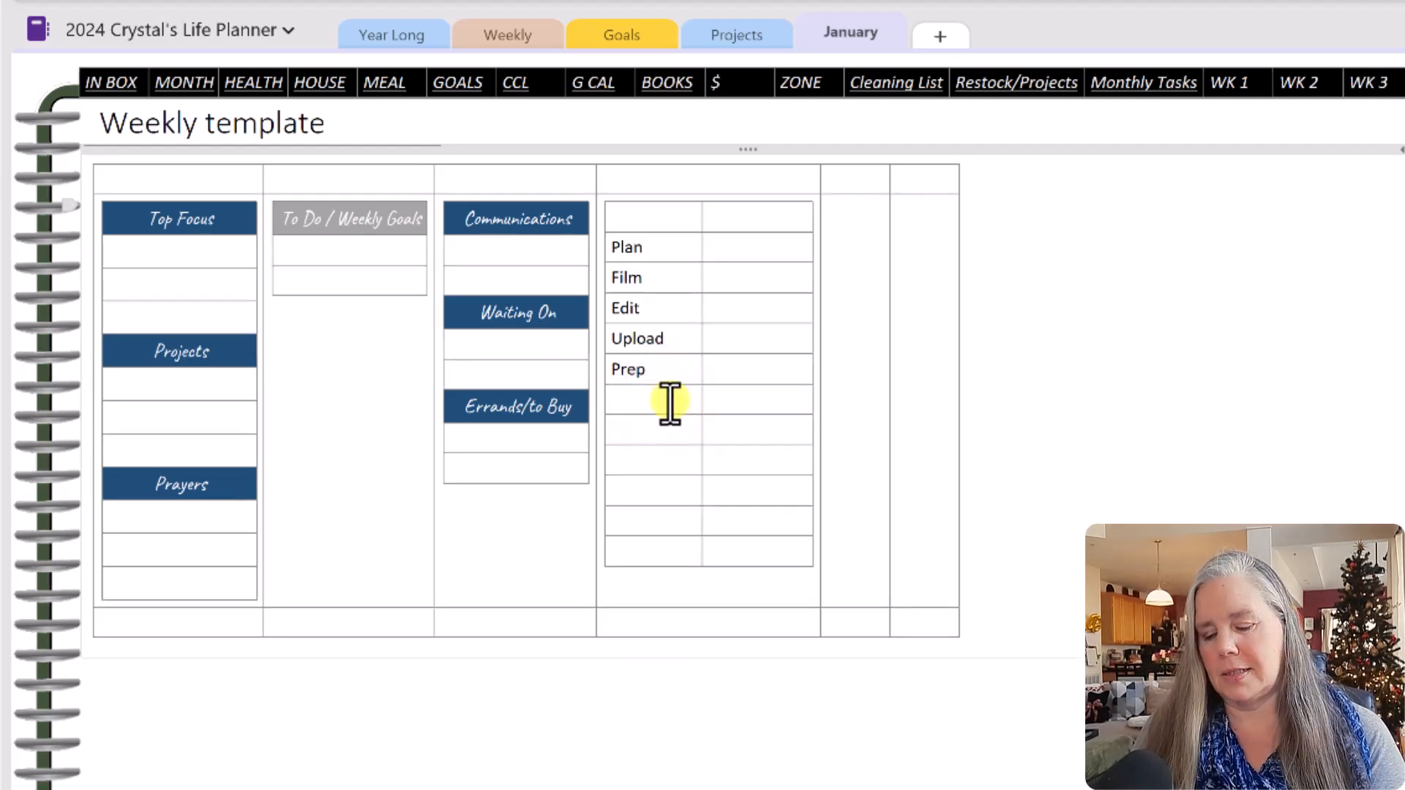
text(relea)
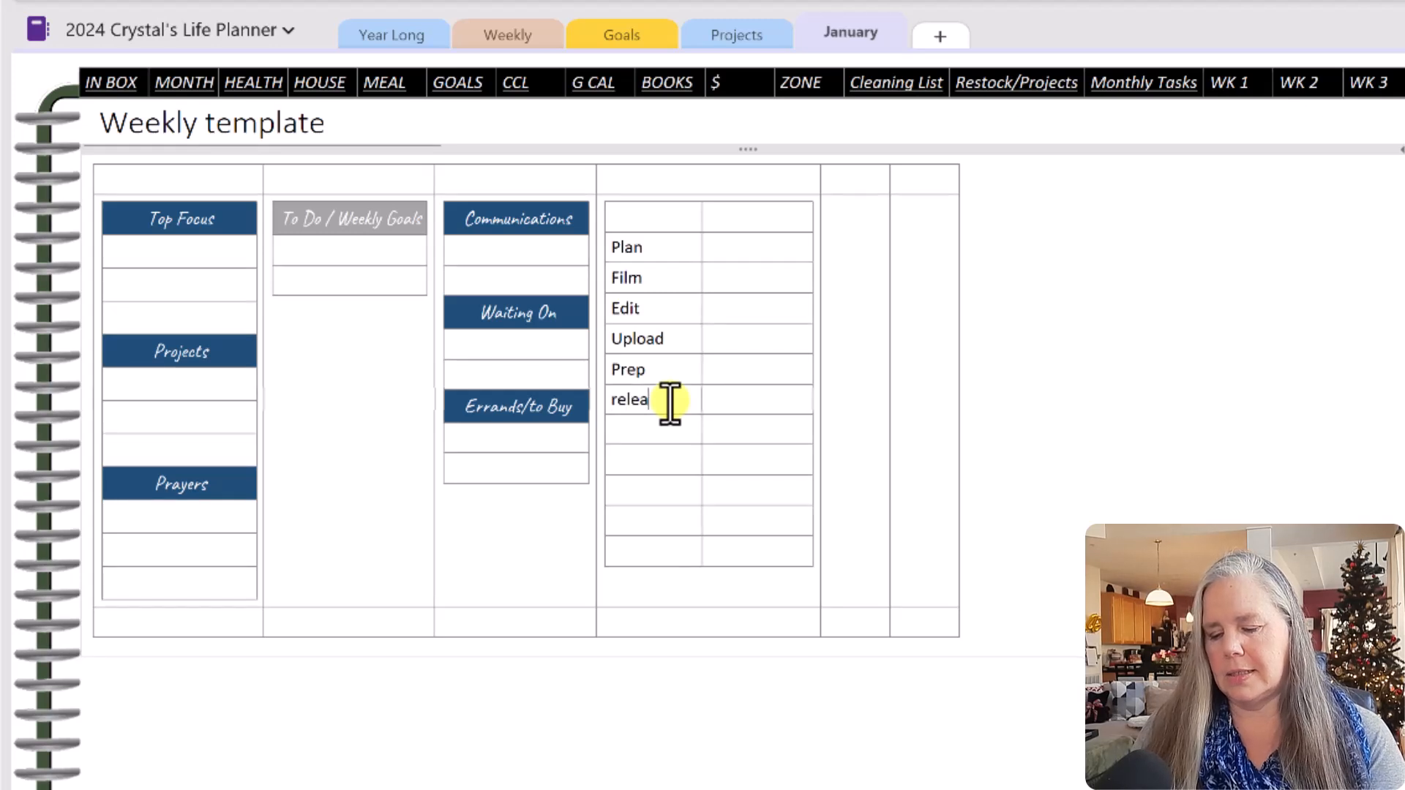
text(se)
click(668, 427)
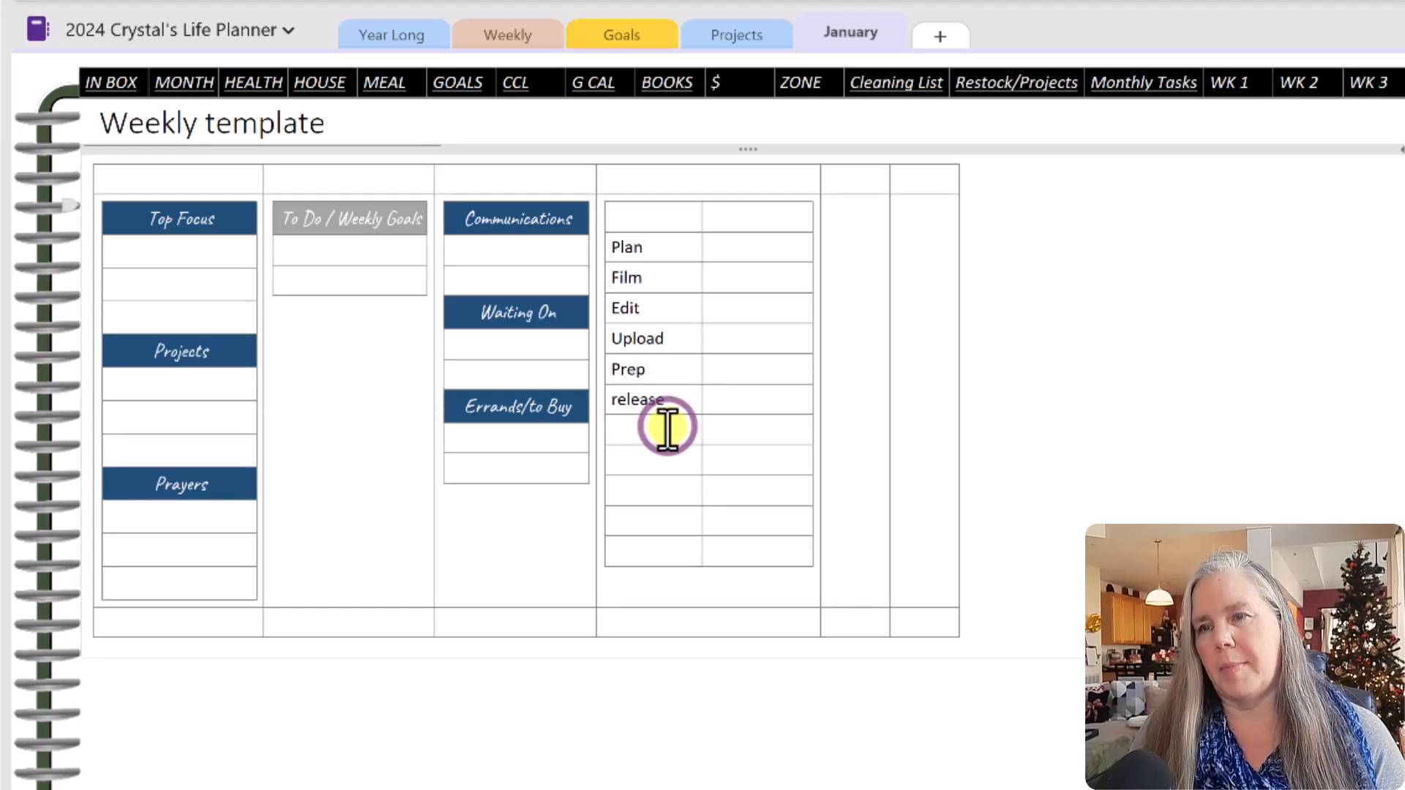
text(Comment)
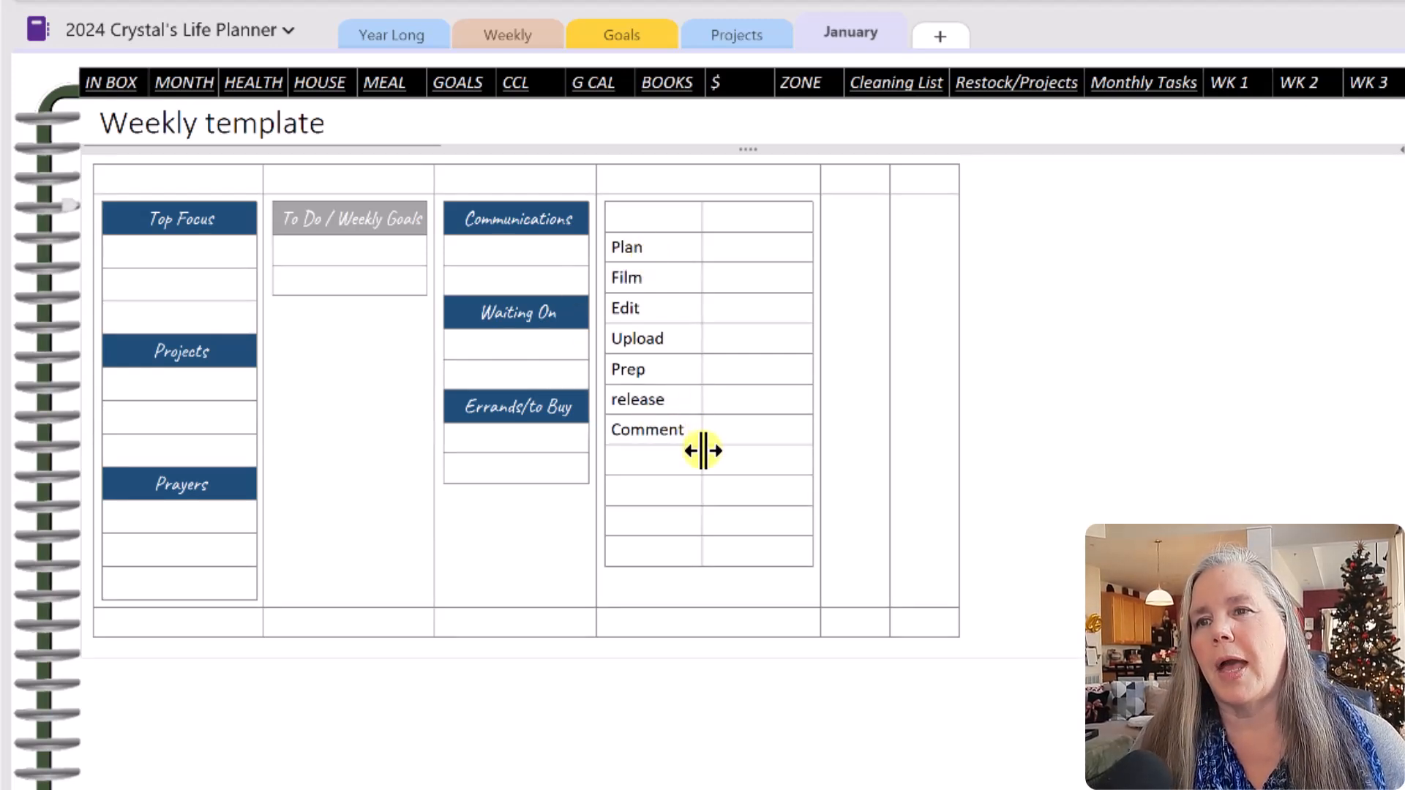
text(s)
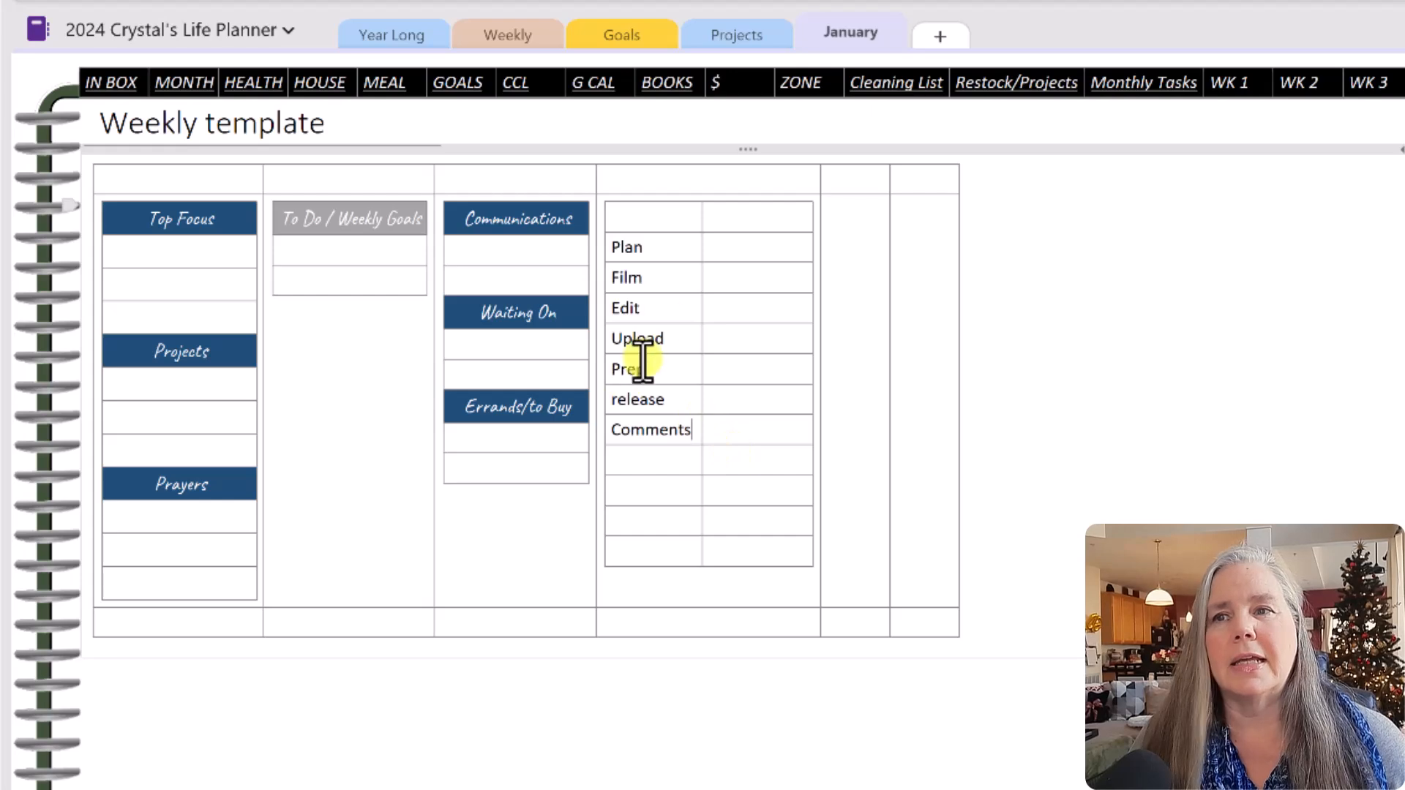
Shade both cells of the nested table's empty top row, above Plan, grey.
click(646, 218)
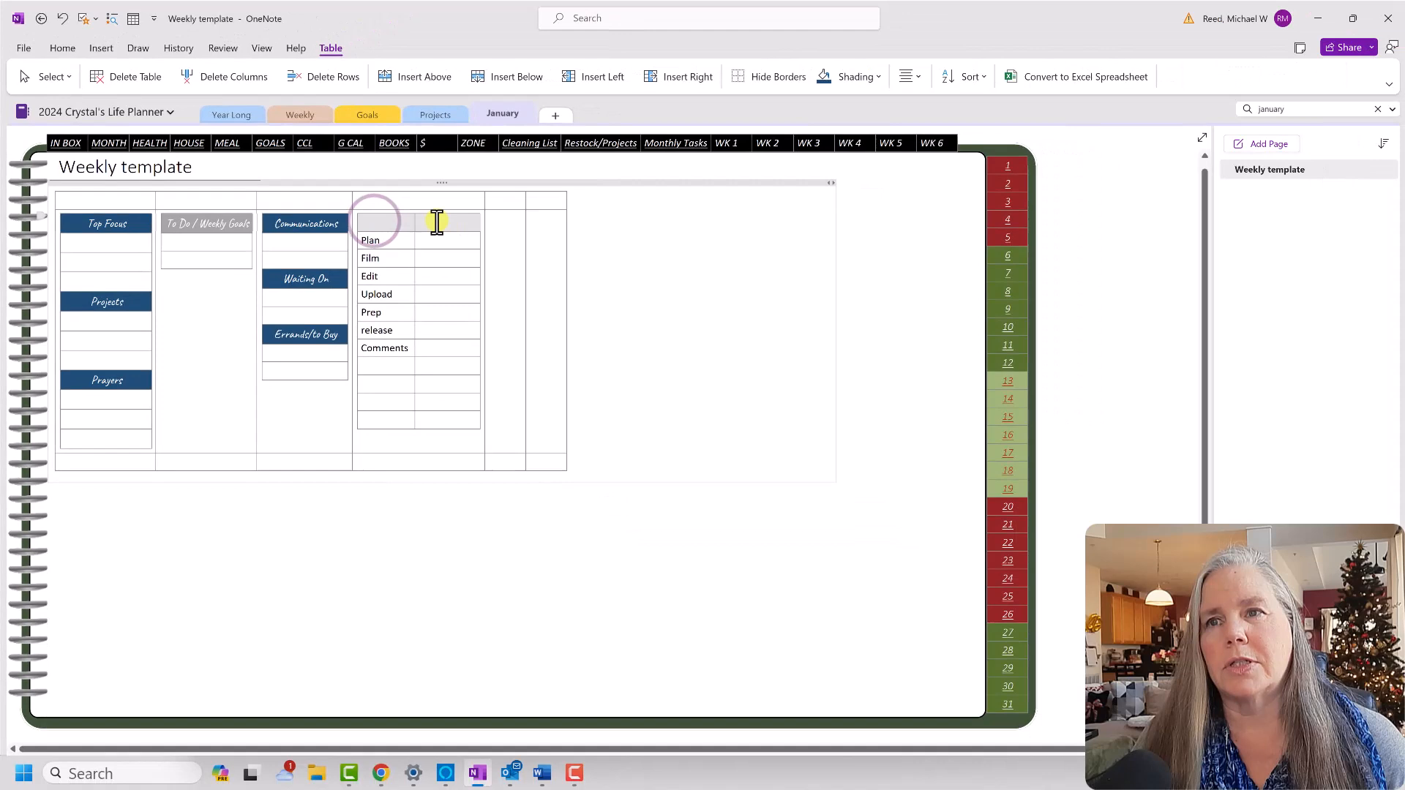
right_click(741, 213)
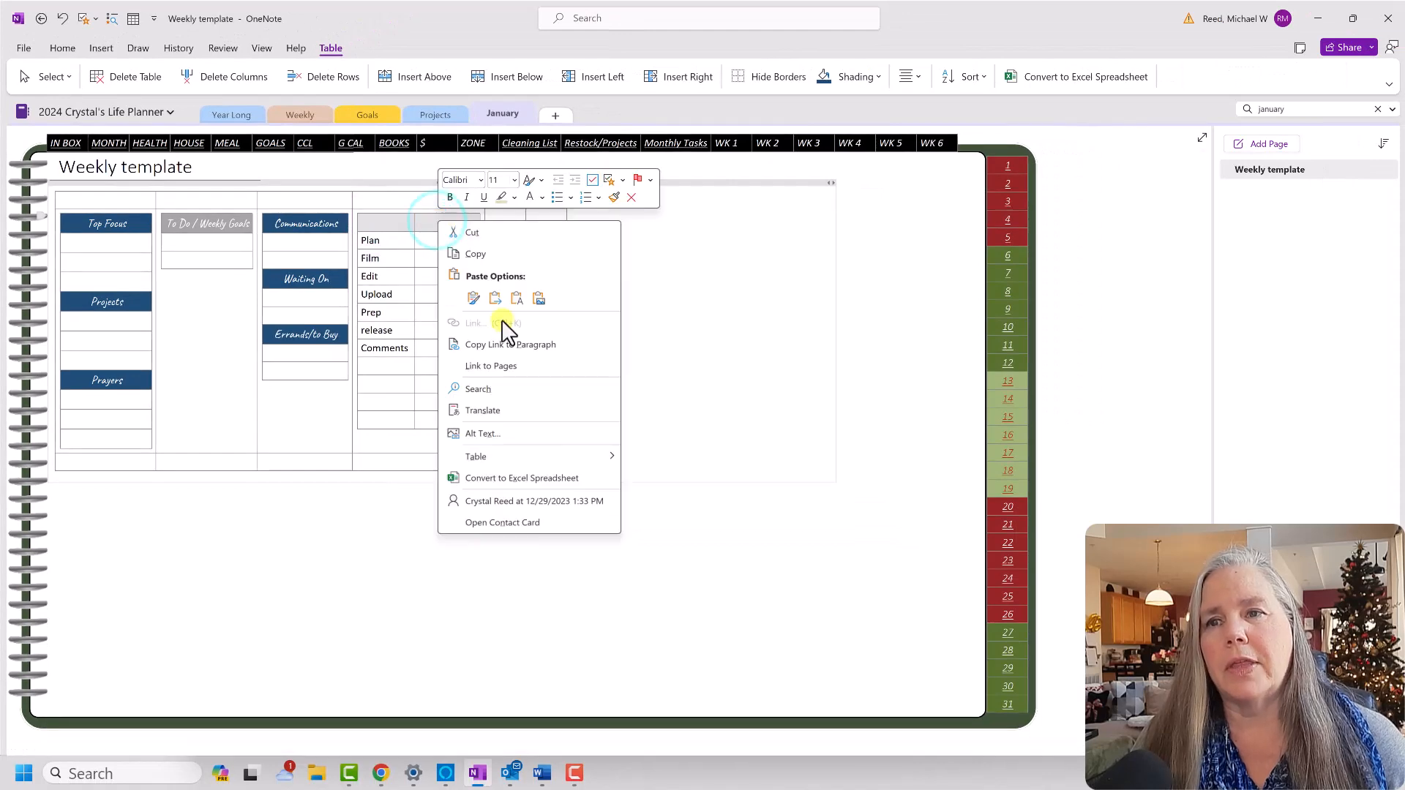
mouse_move(549, 458)
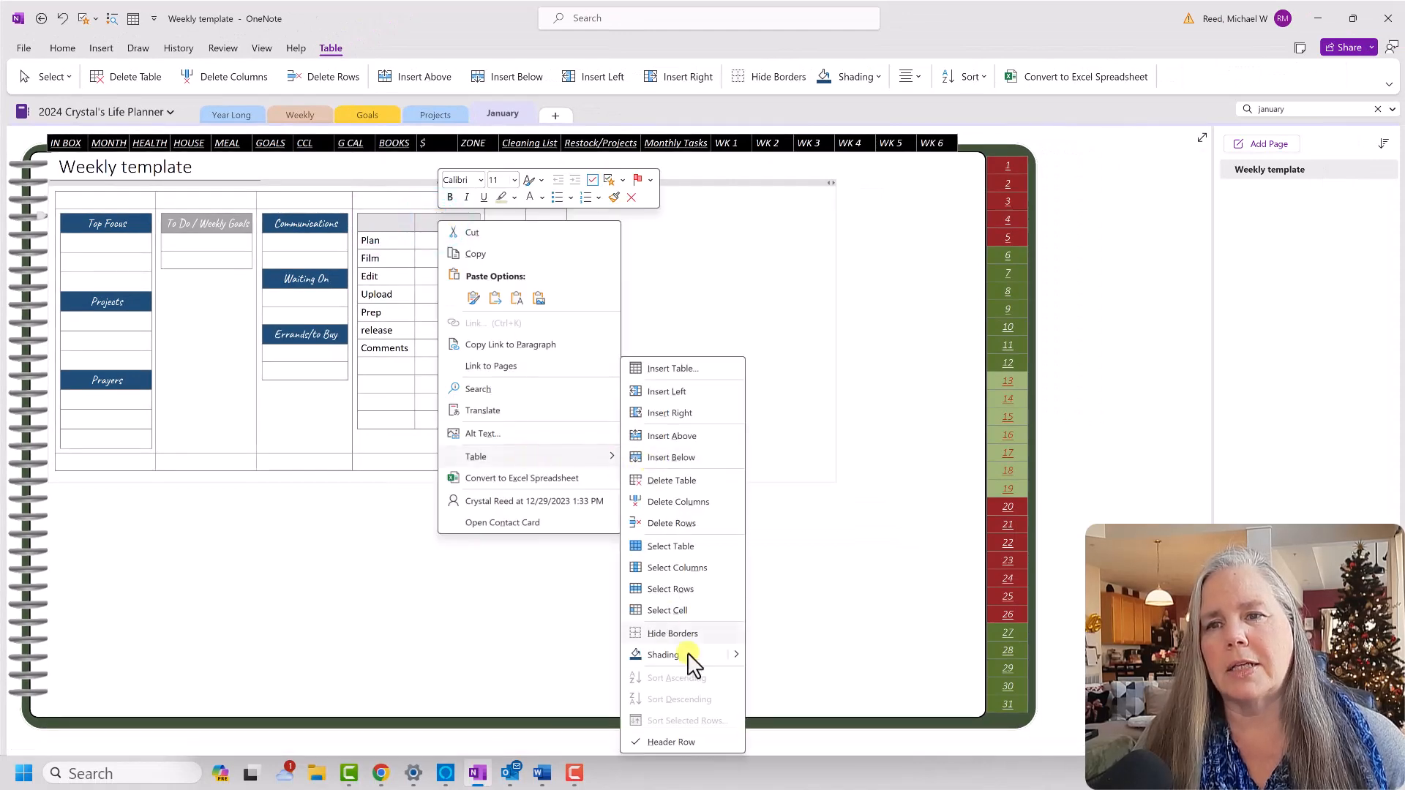
click(737, 656)
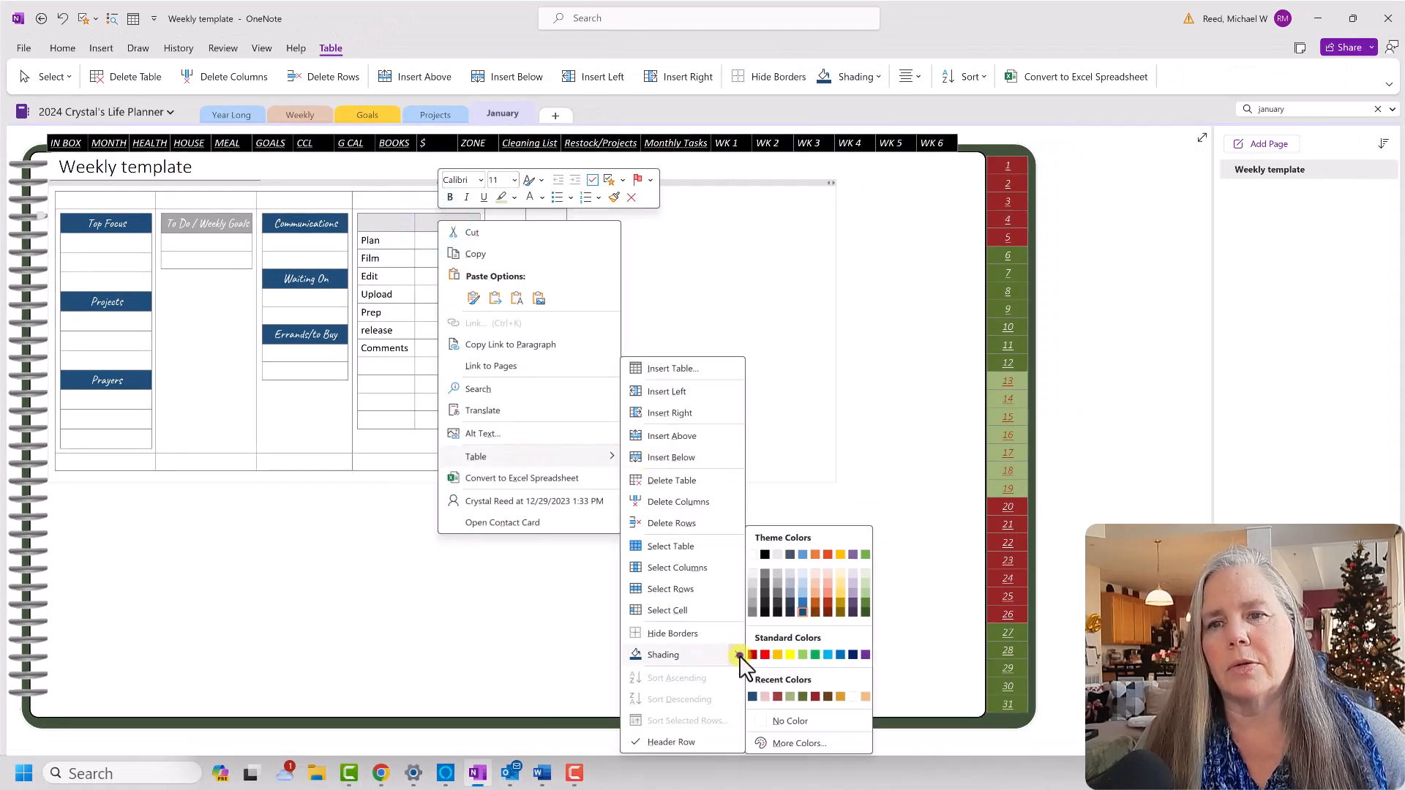
click(752, 605)
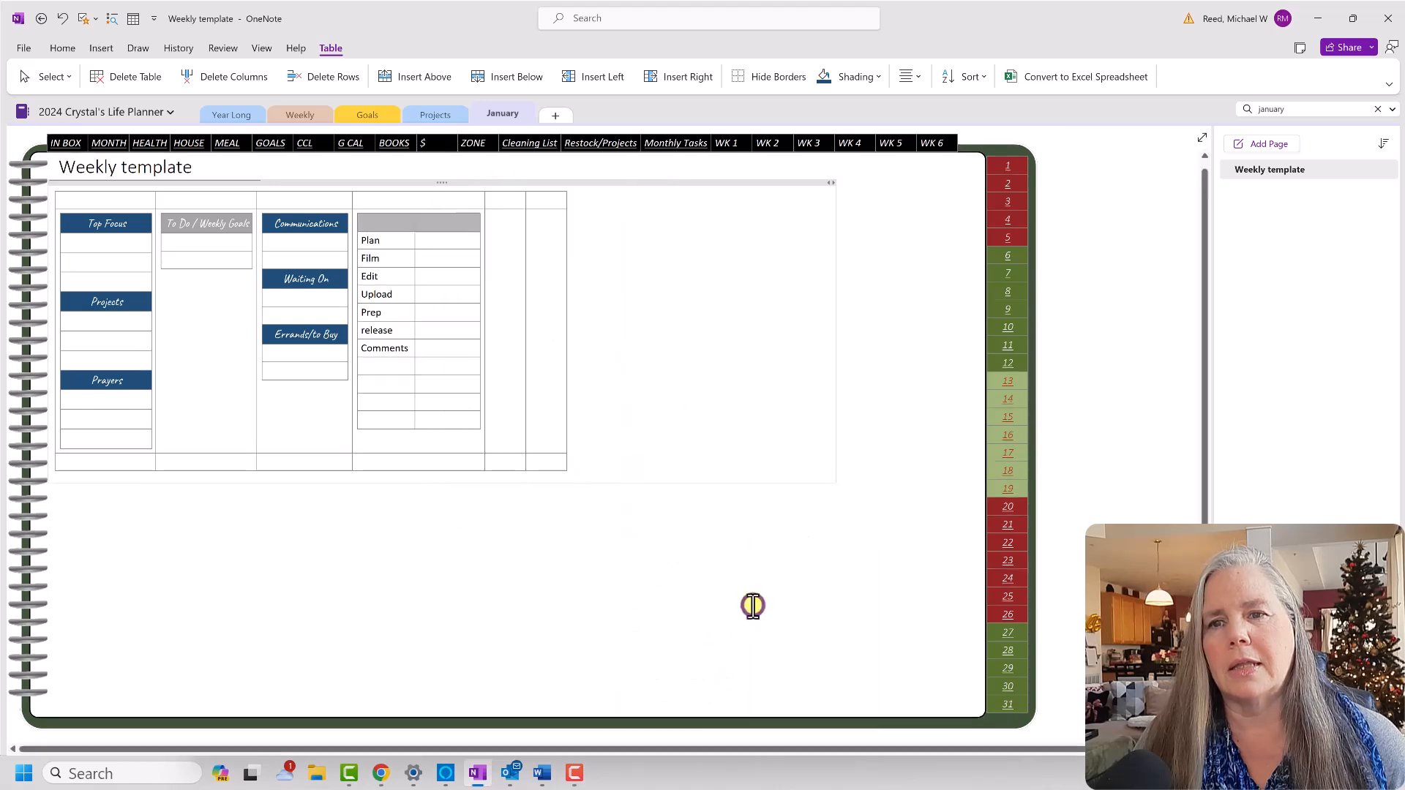
Apply the same grey shading to both cells of the row beneath Comments.
click(391, 367)
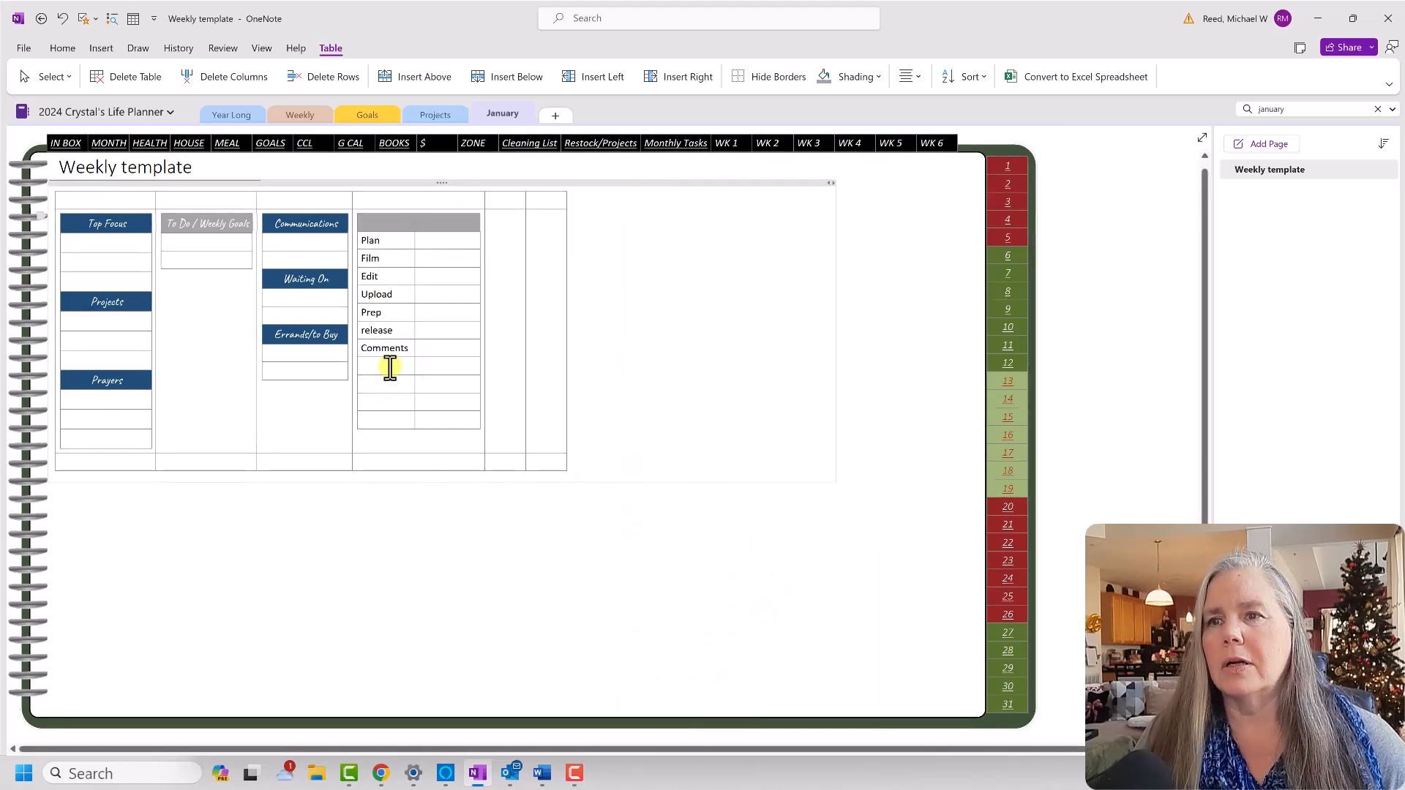
right_click(391, 367)
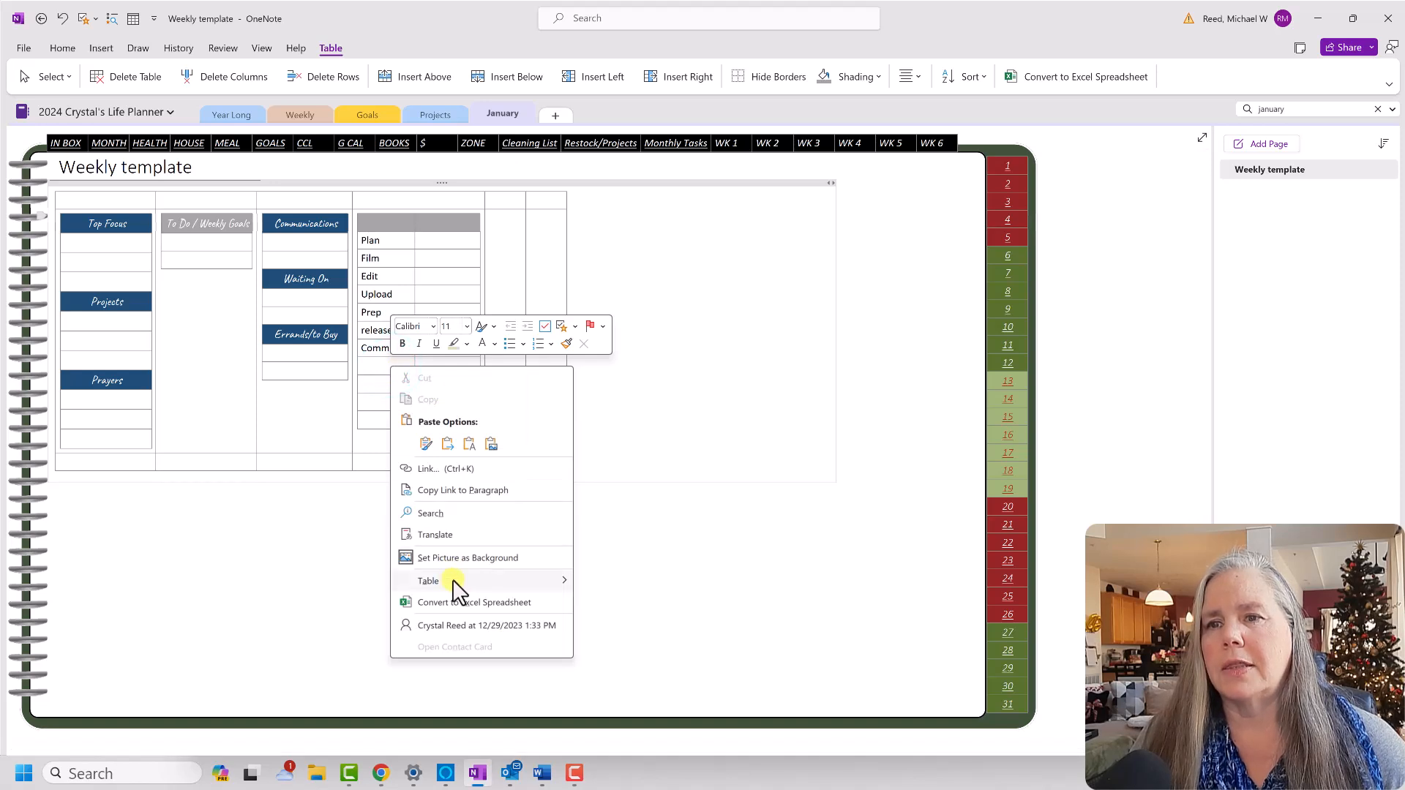
mouse_move(449, 582)
click(603, 653)
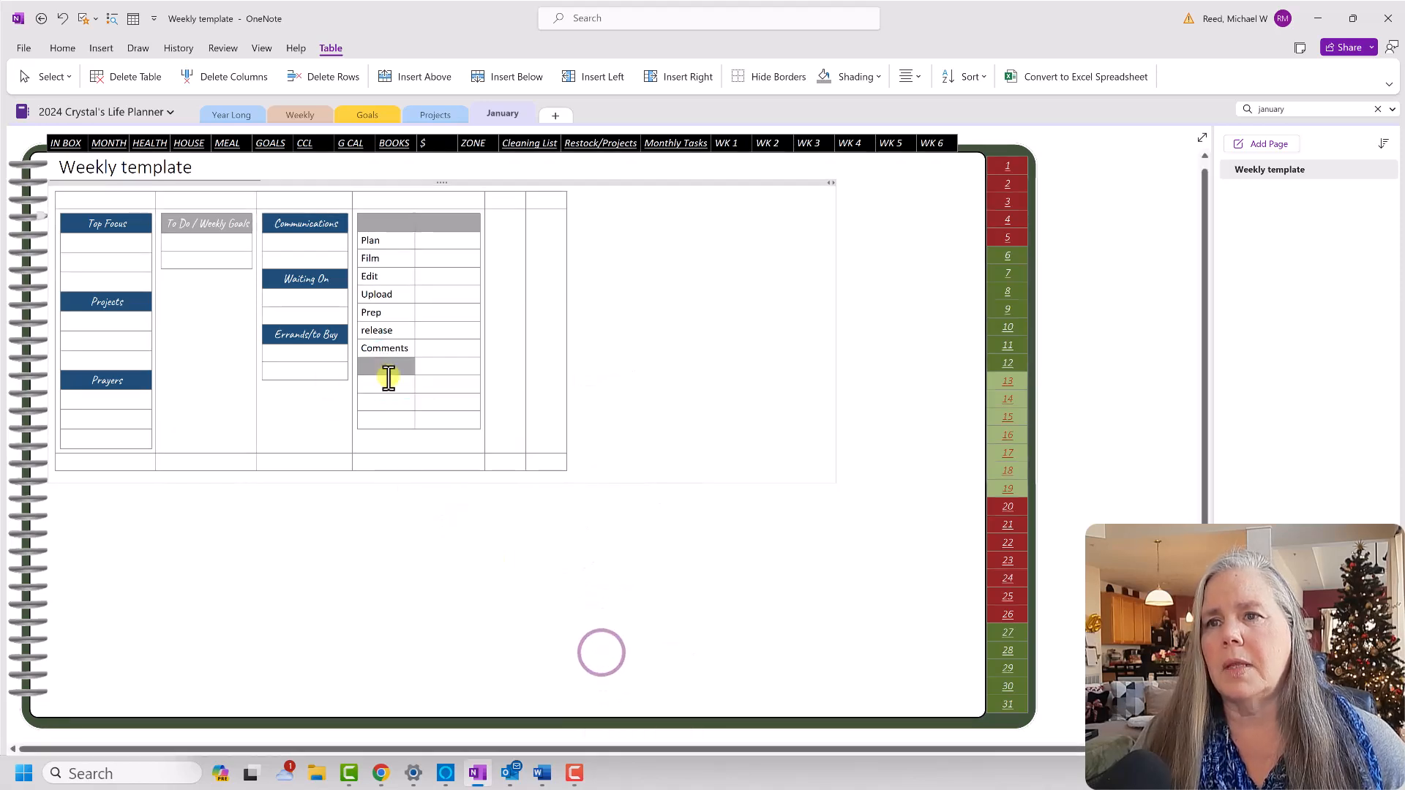
right_click(428, 367)
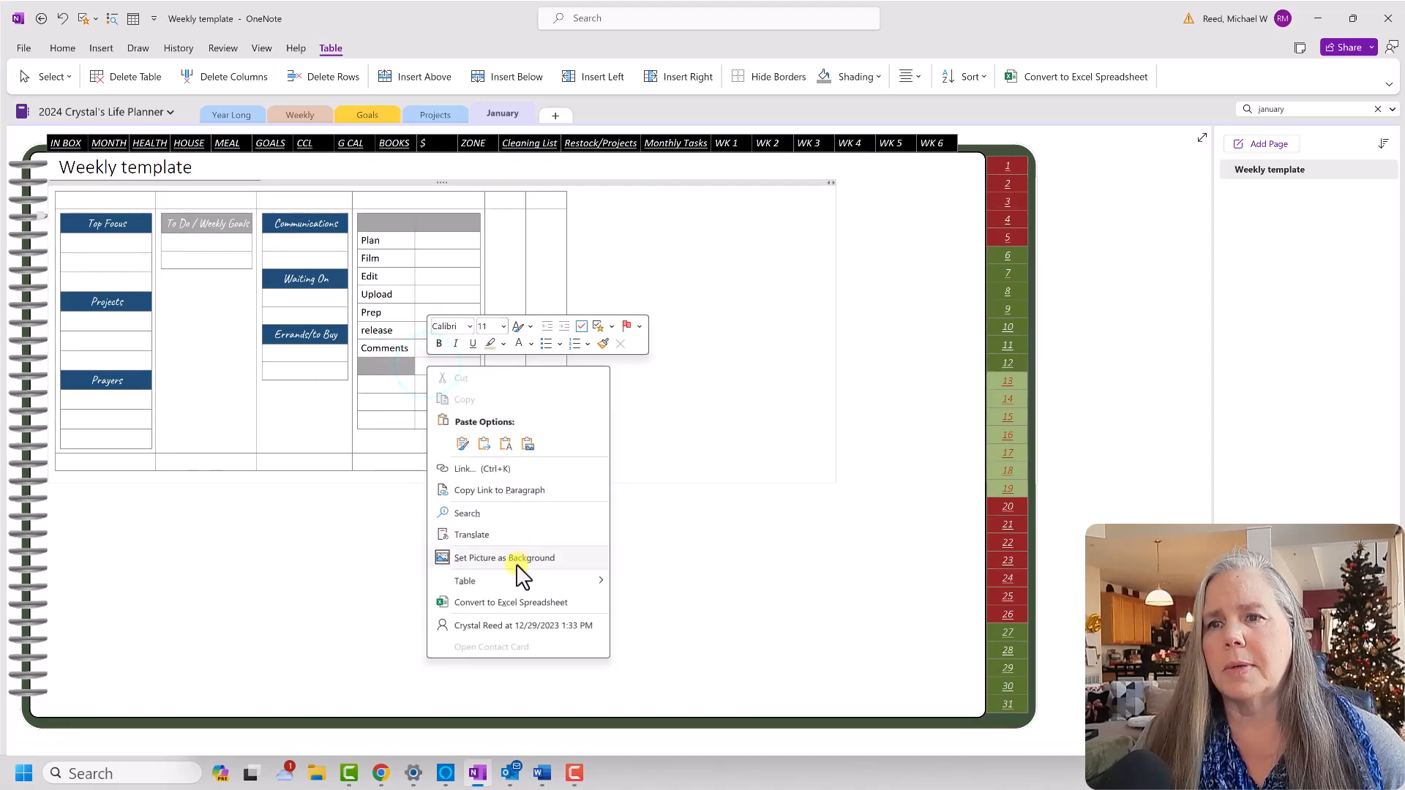
mouse_move(515, 583)
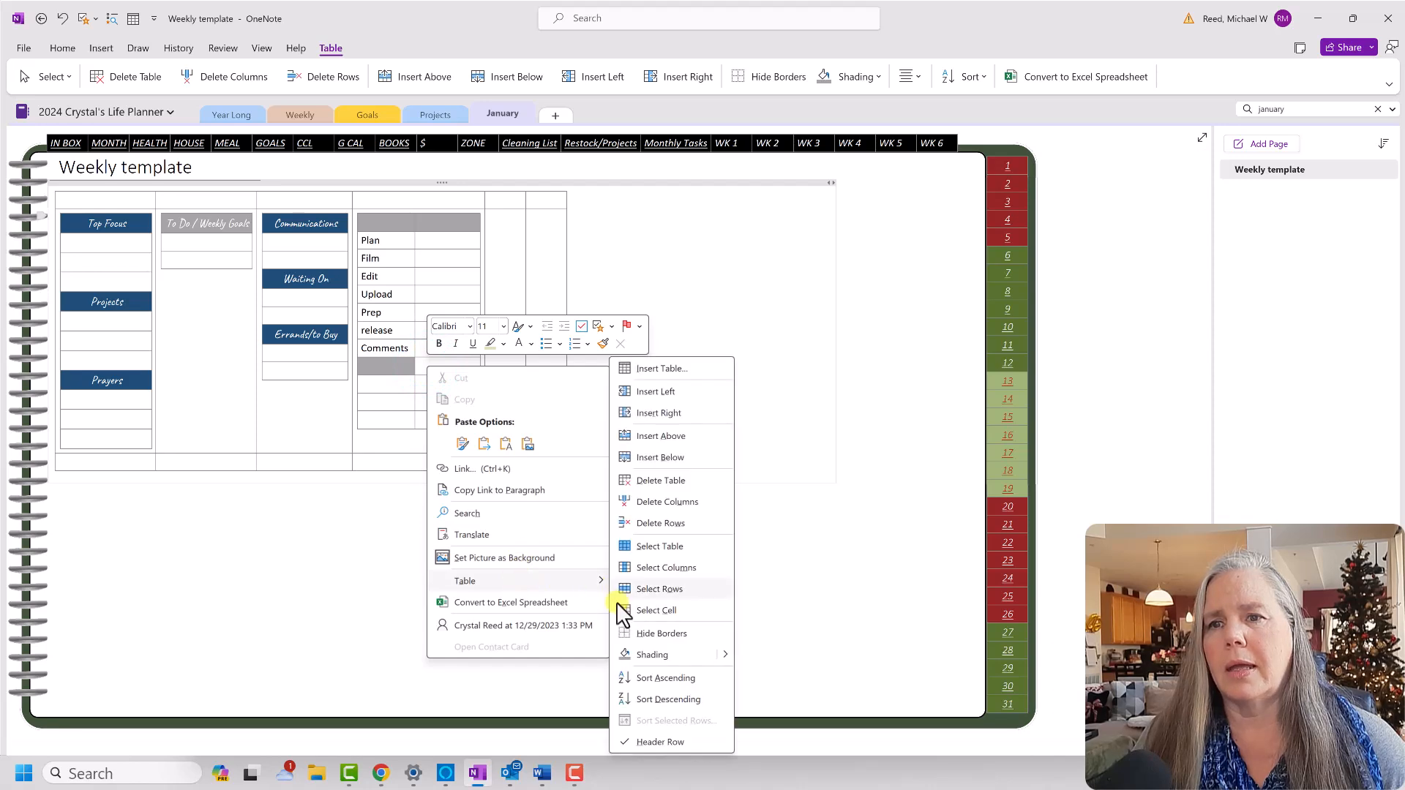
click(632, 653)
Label the grey row beneath Comments FB & IG Posts and widen the first column so the label fits on one line.
click(405, 374)
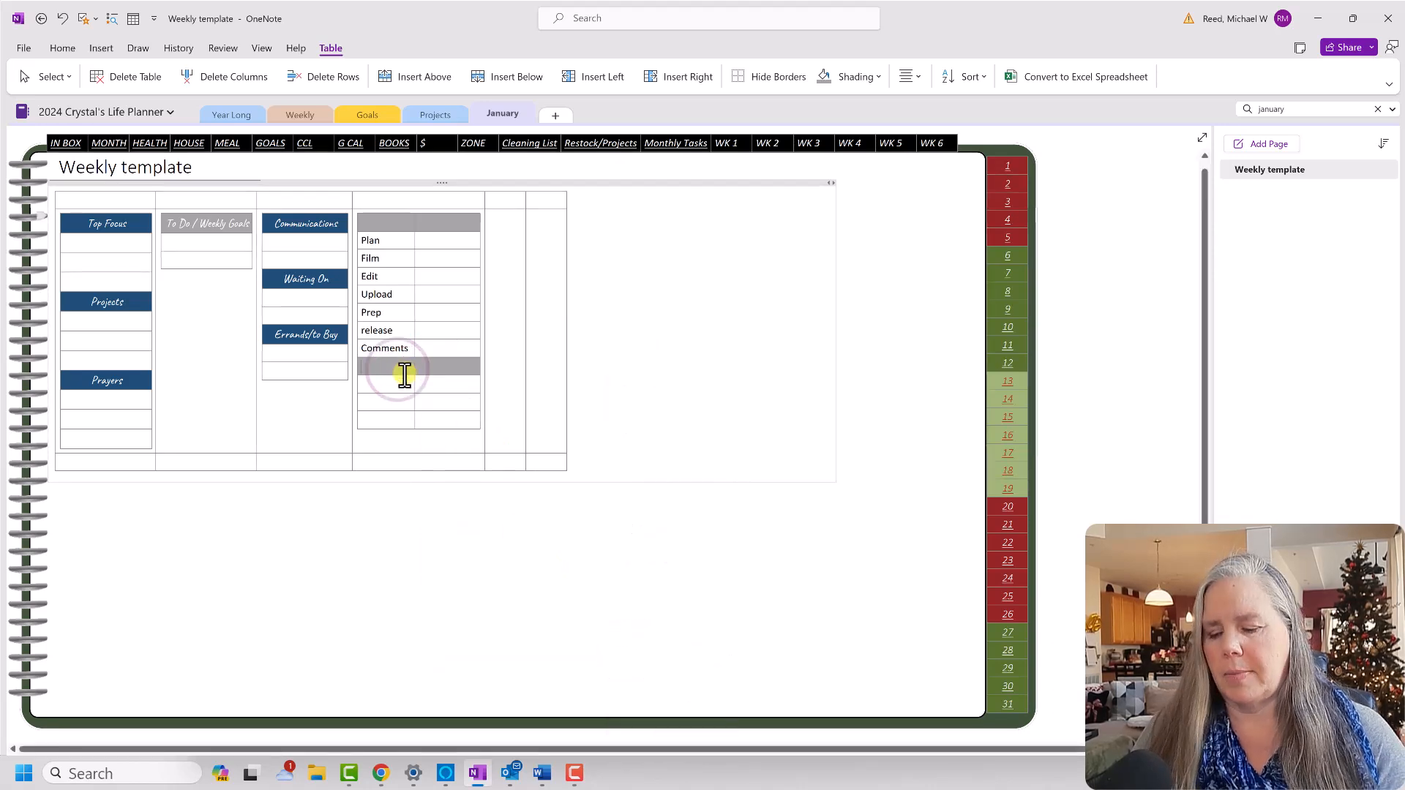
text(FB & IG)
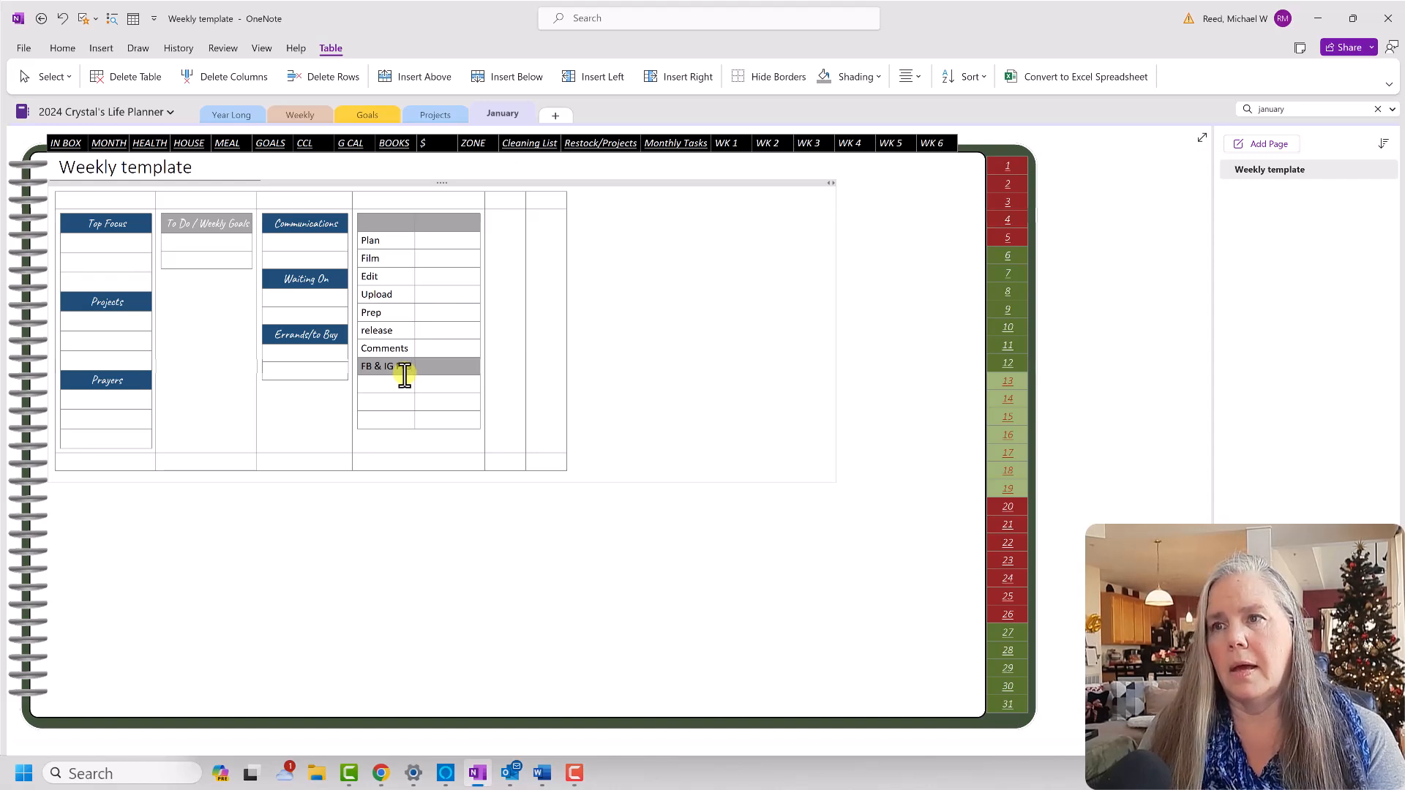
text( Post)
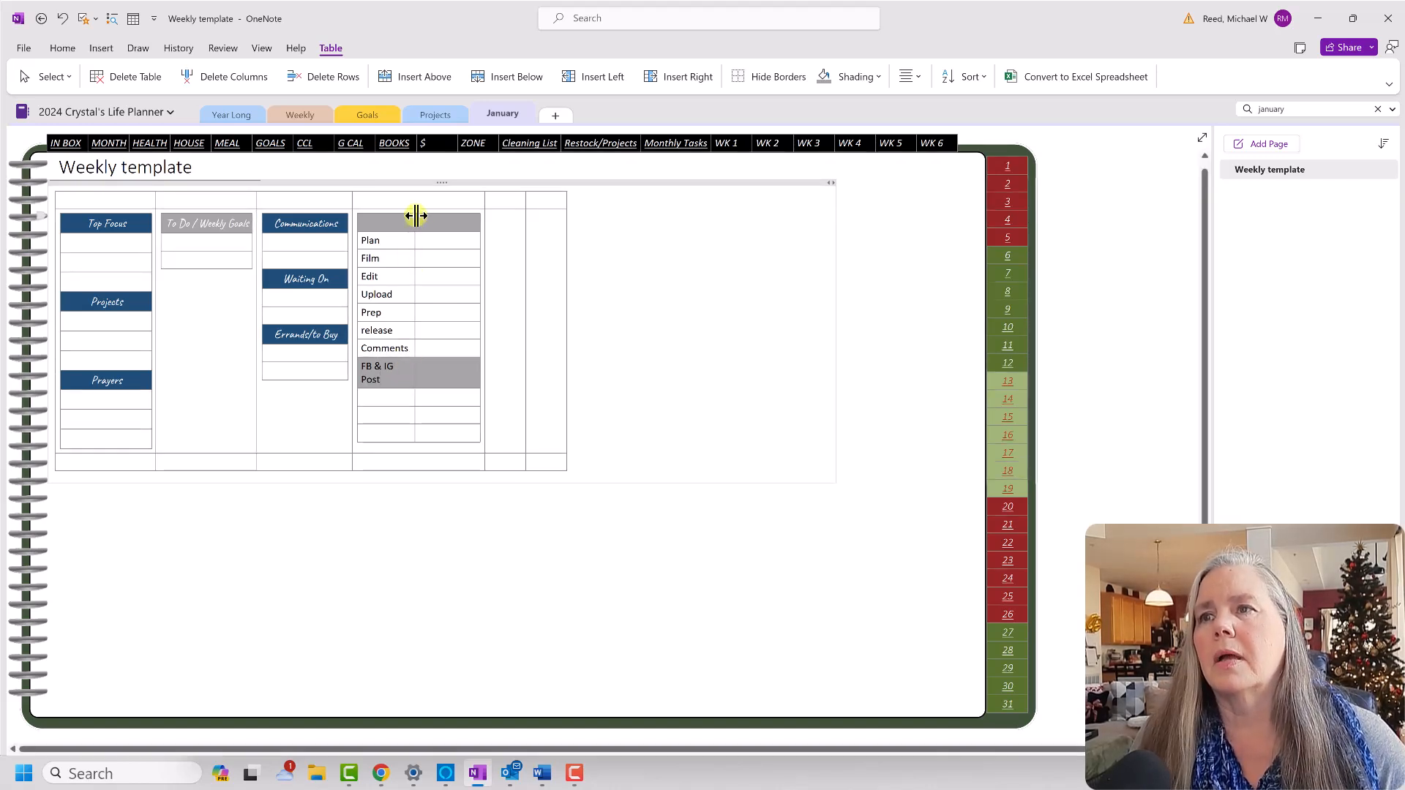
drag(416, 224, 422, 224)
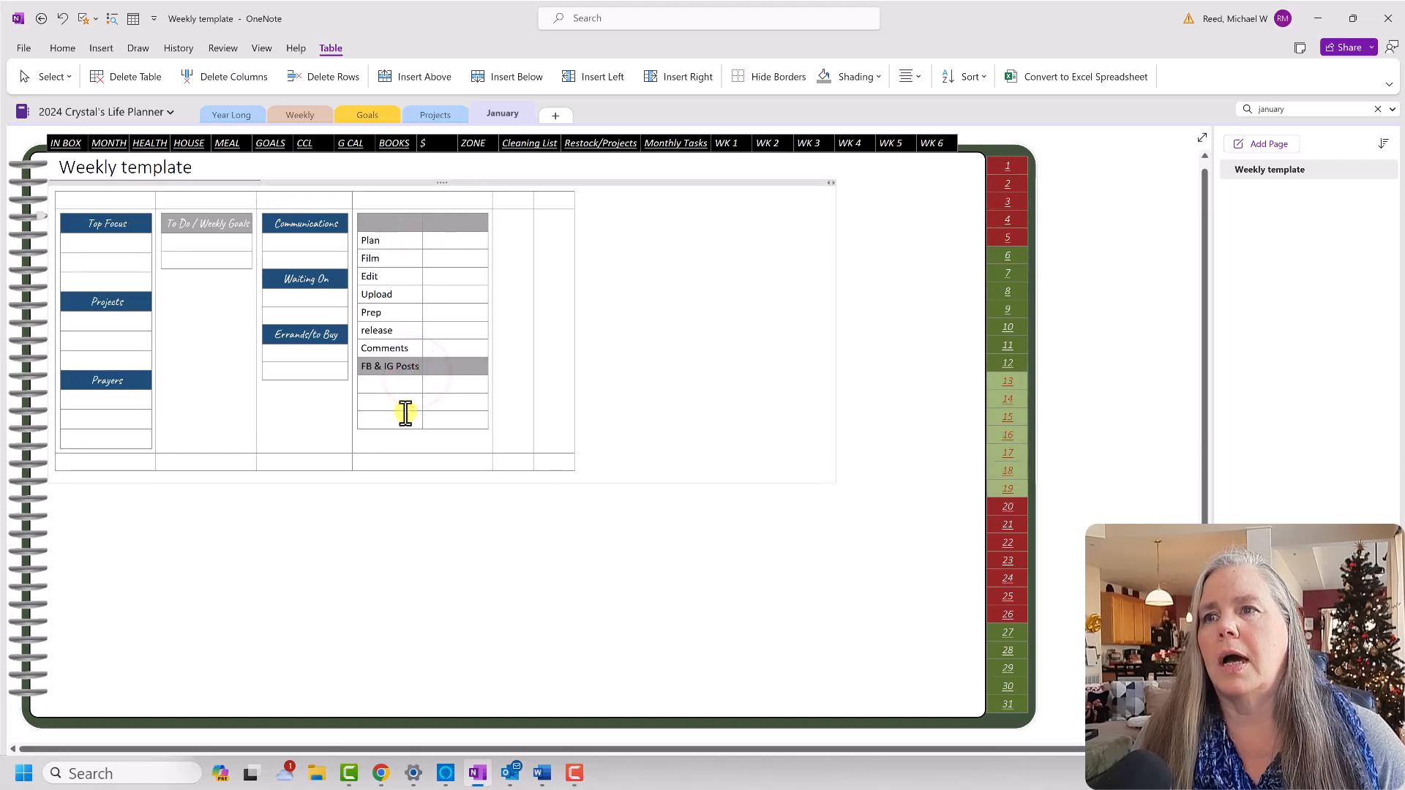
List Mon, Tues, Wed and Thur in the first column beneath FB & IG Posts, adding rows as needed.
click(387, 386)
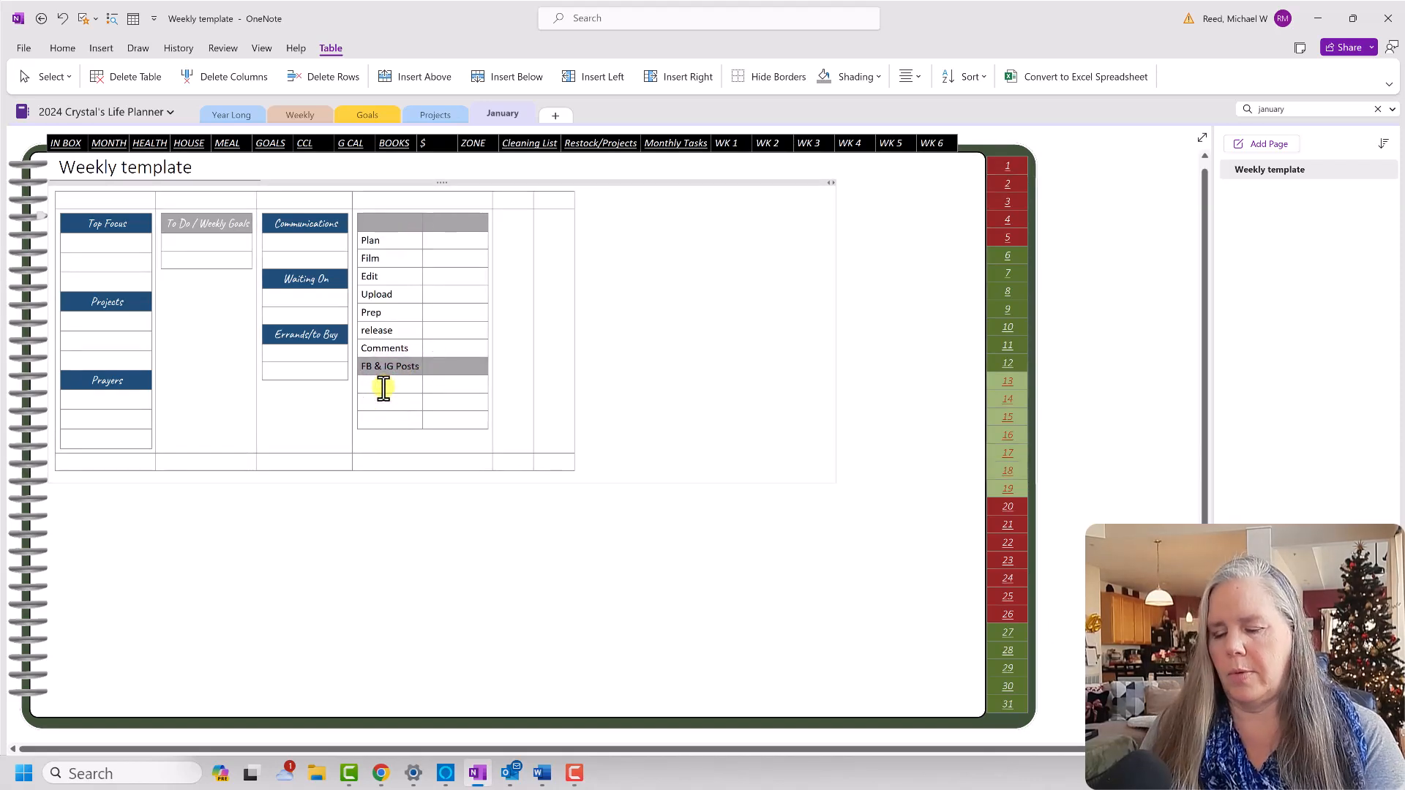
text(Mon)
key(Tab)
text(T)
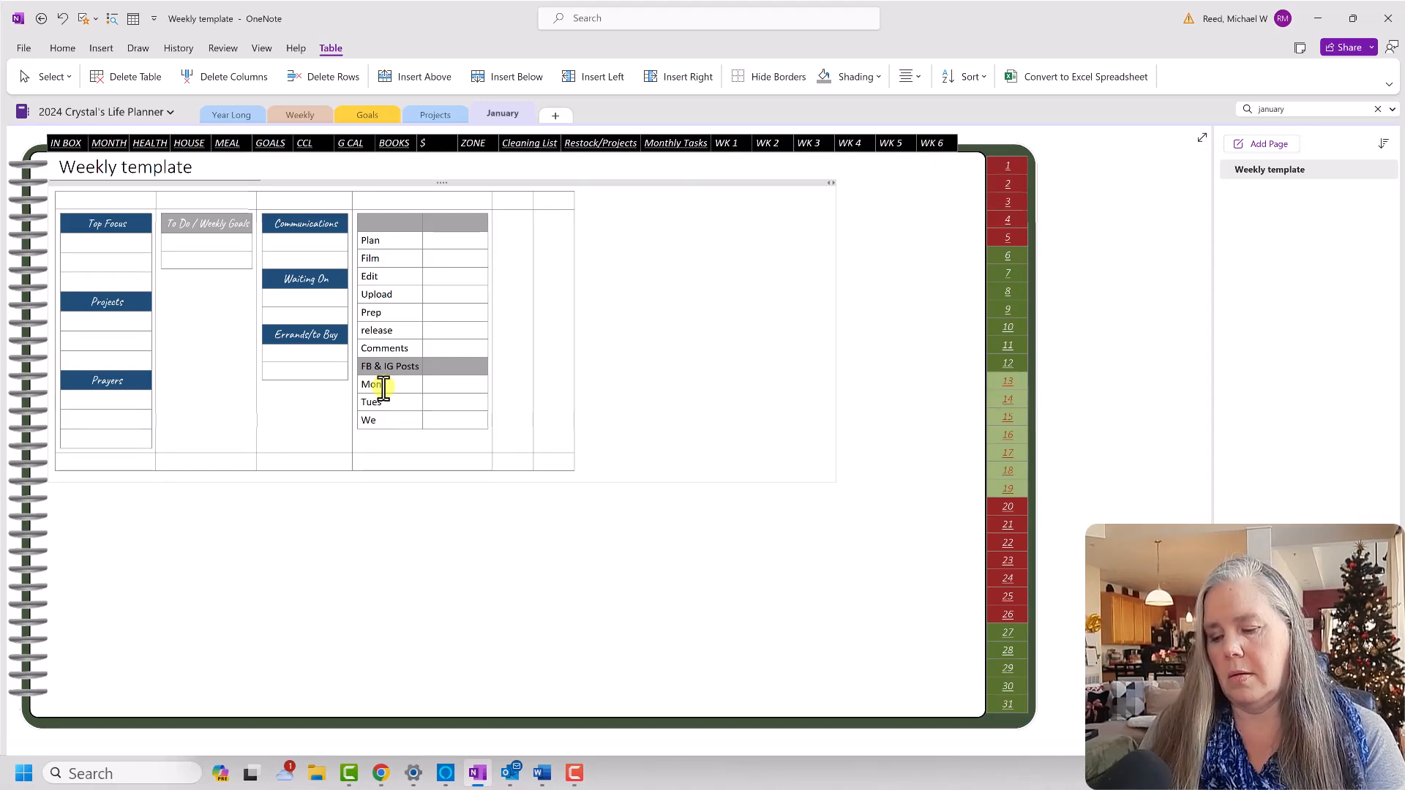
key(Tab)
text(Th)
key(Tab)
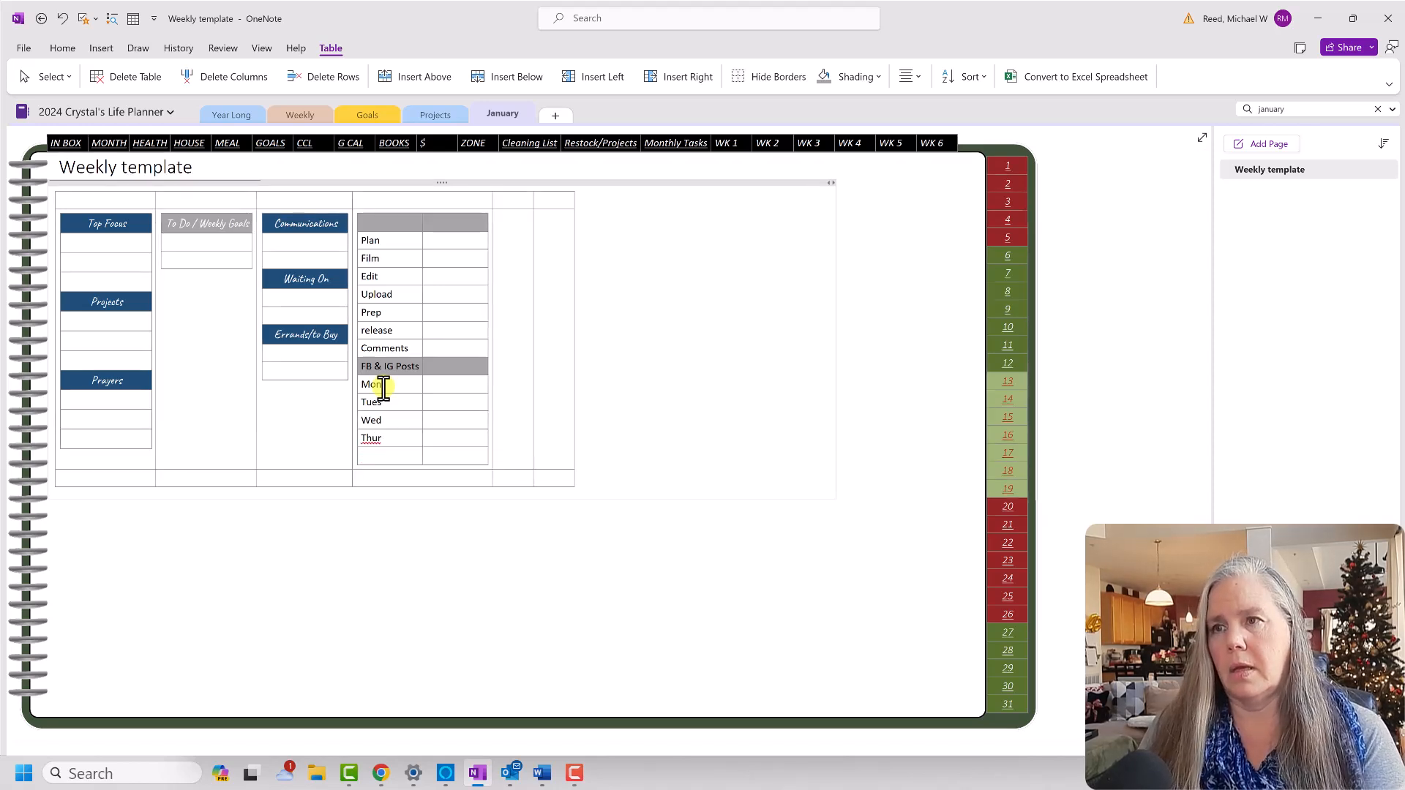
Complete the day list beneath Thur with Fri, Sat and Sun, each in its own new row.
text(Fri)
key(Tab)
text(Sat)
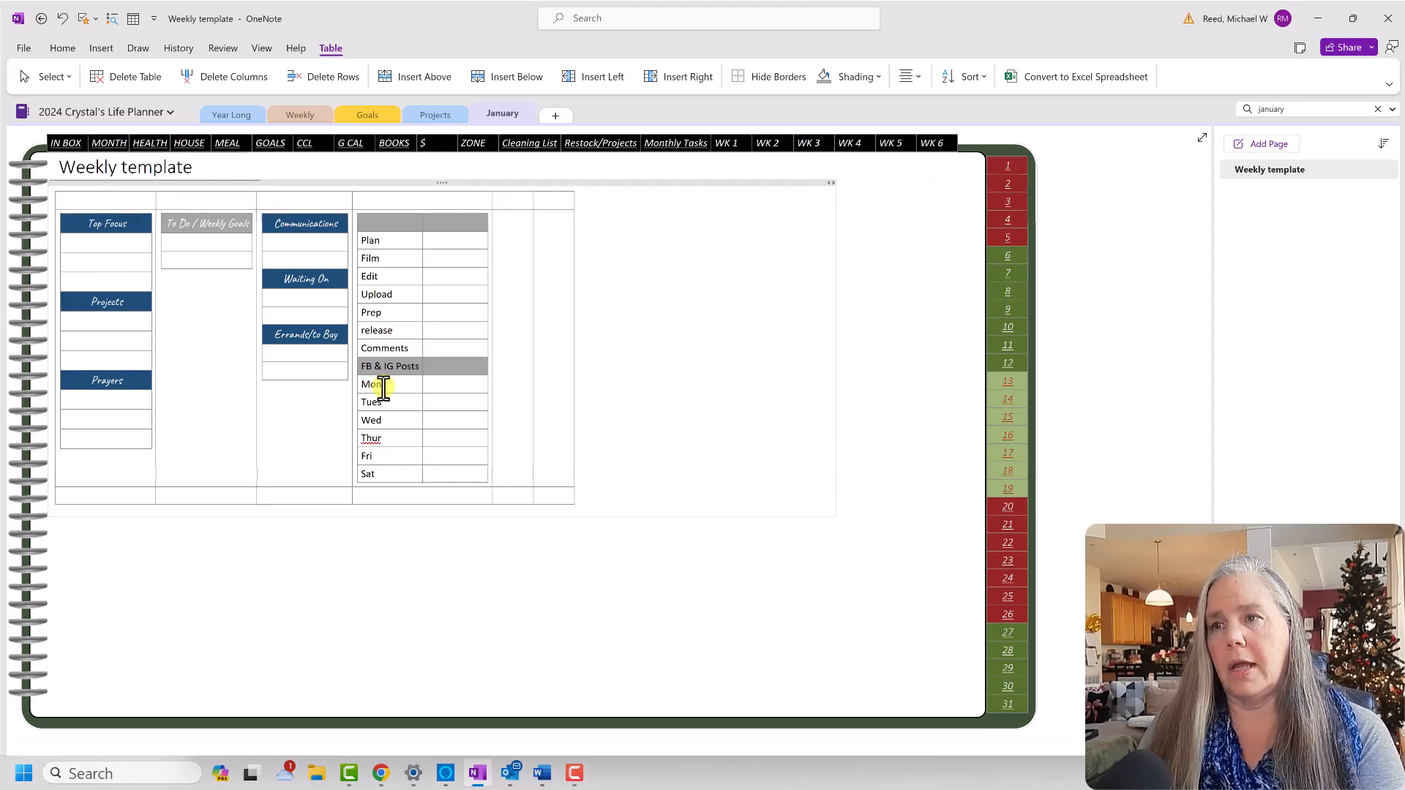
key(Tab)
key(Tab)
text(S)
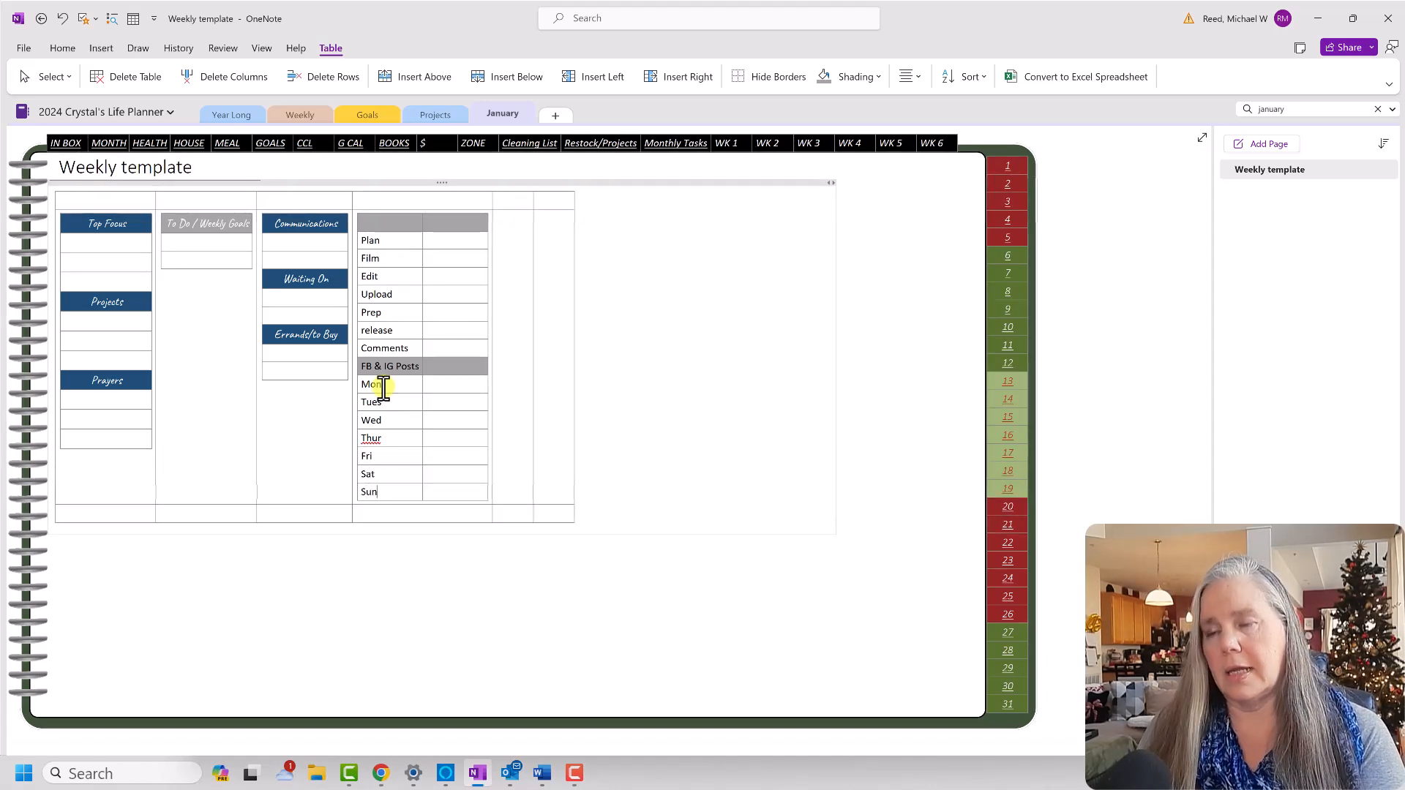
text(un)
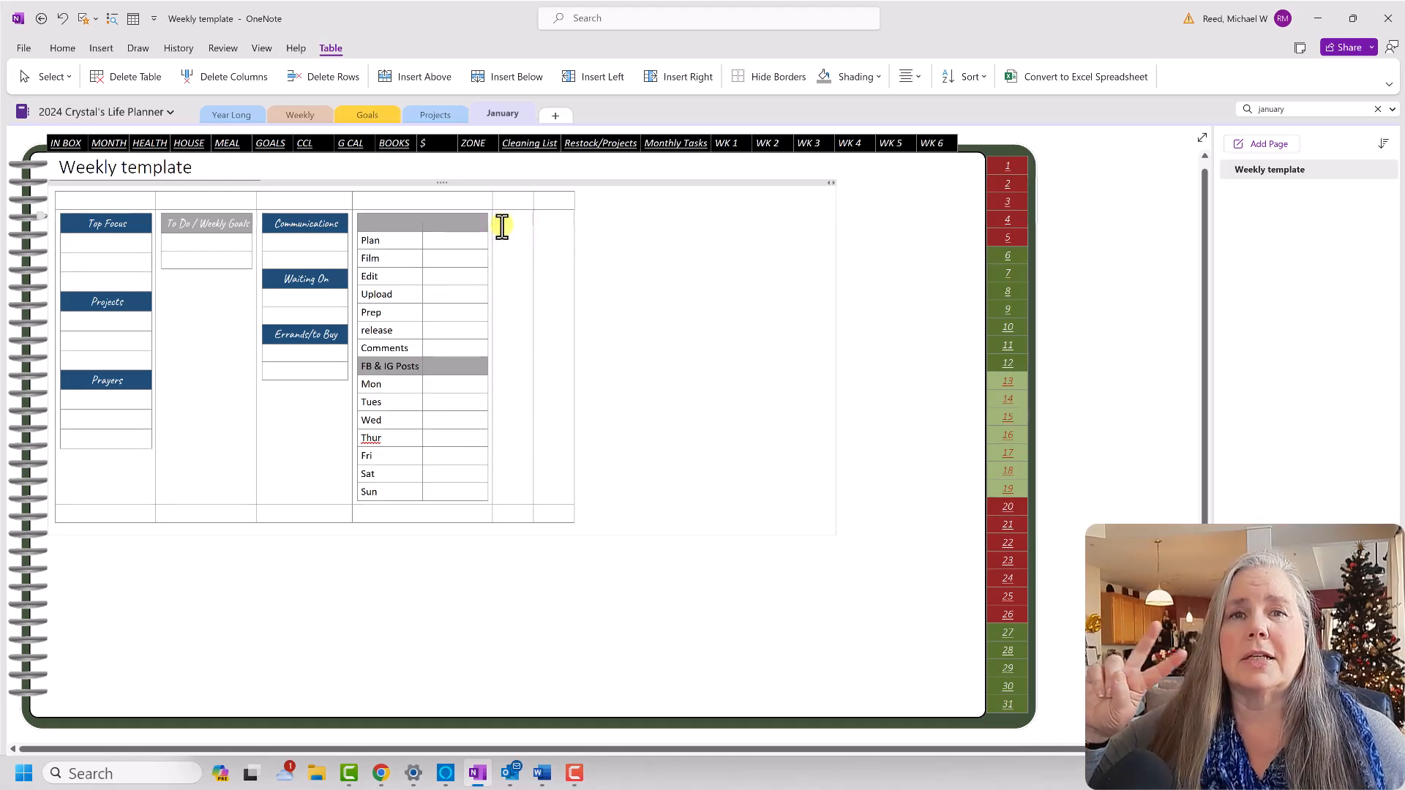
Insert a nested table with 2 columns and 8 rows in the layout cell beside the video tasks and posts table.
click(502, 227)
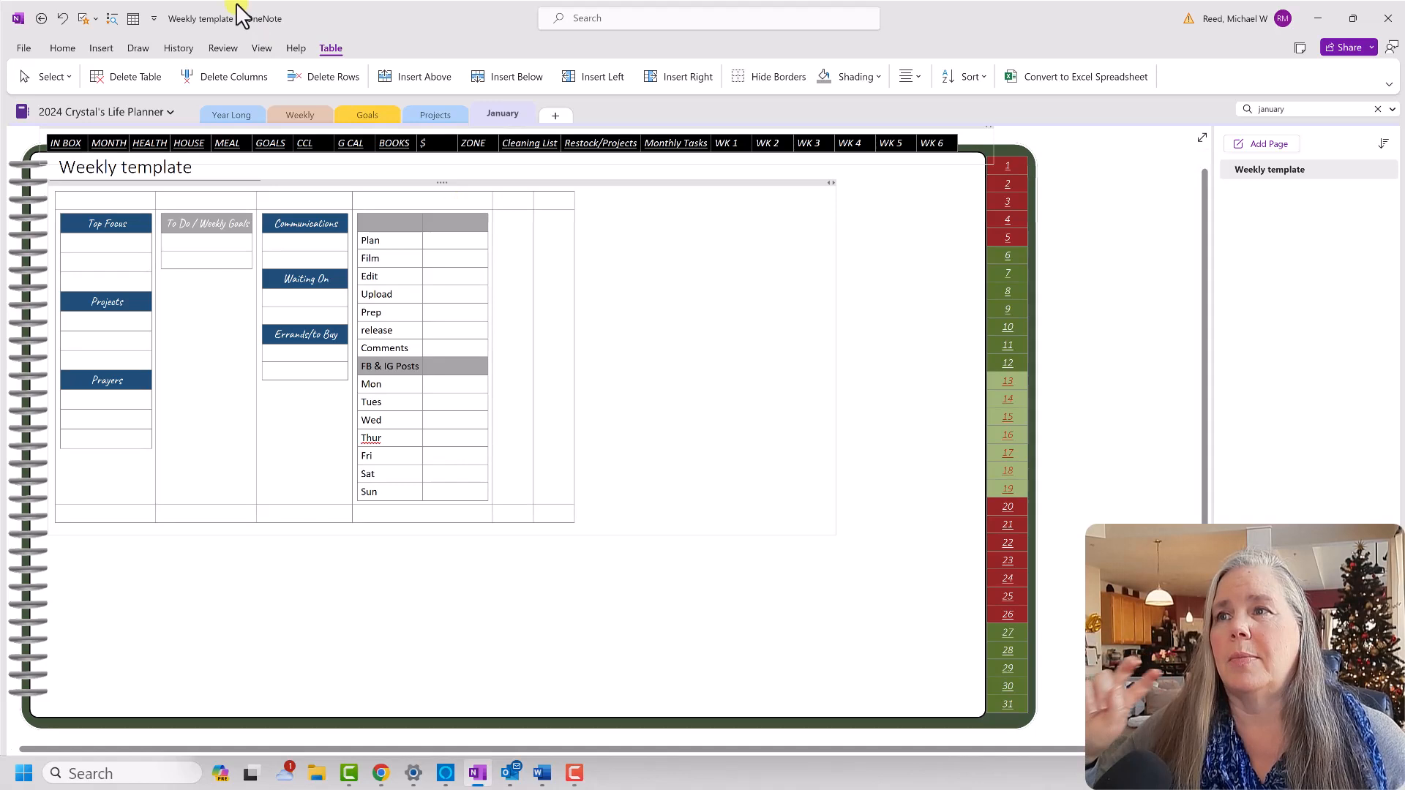
click(135, 20)
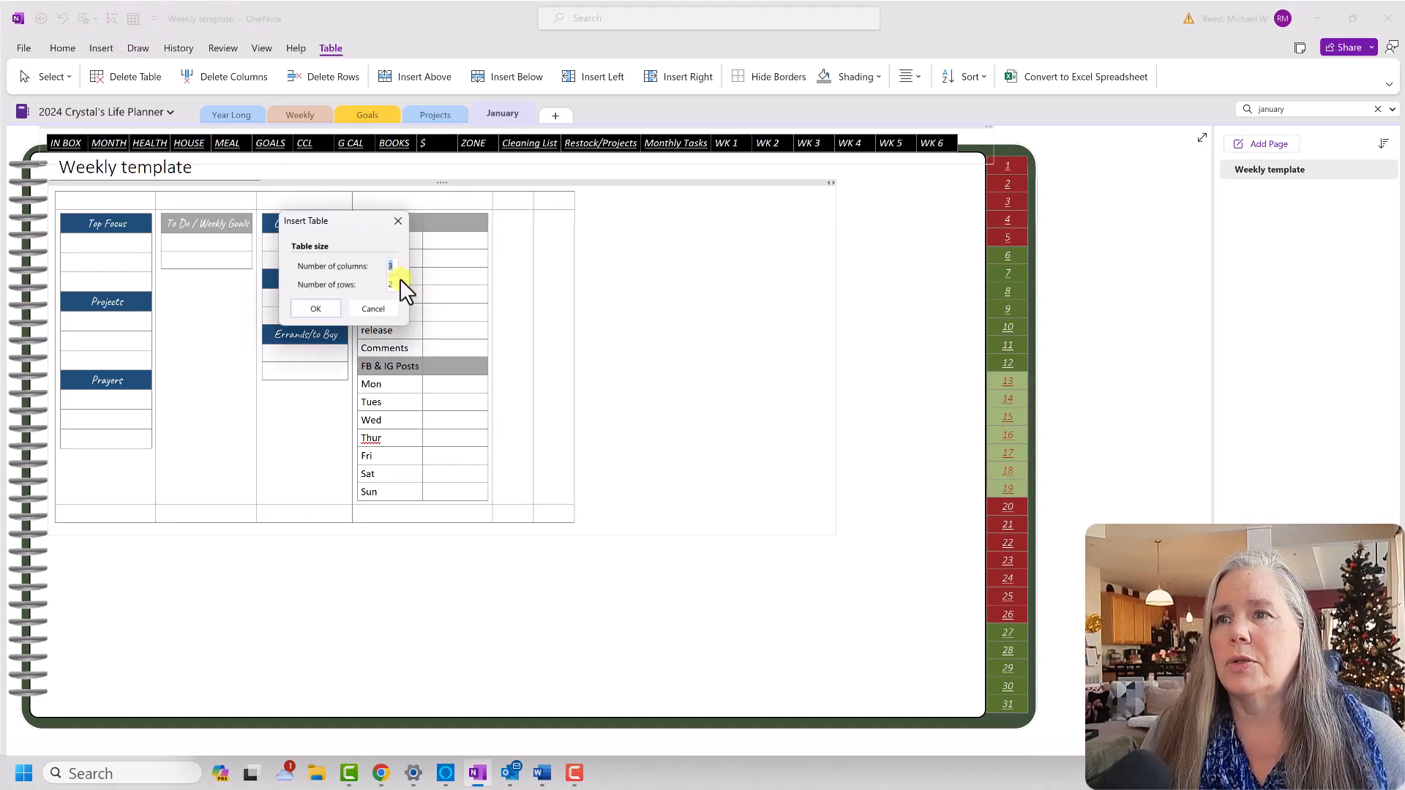
text(2)
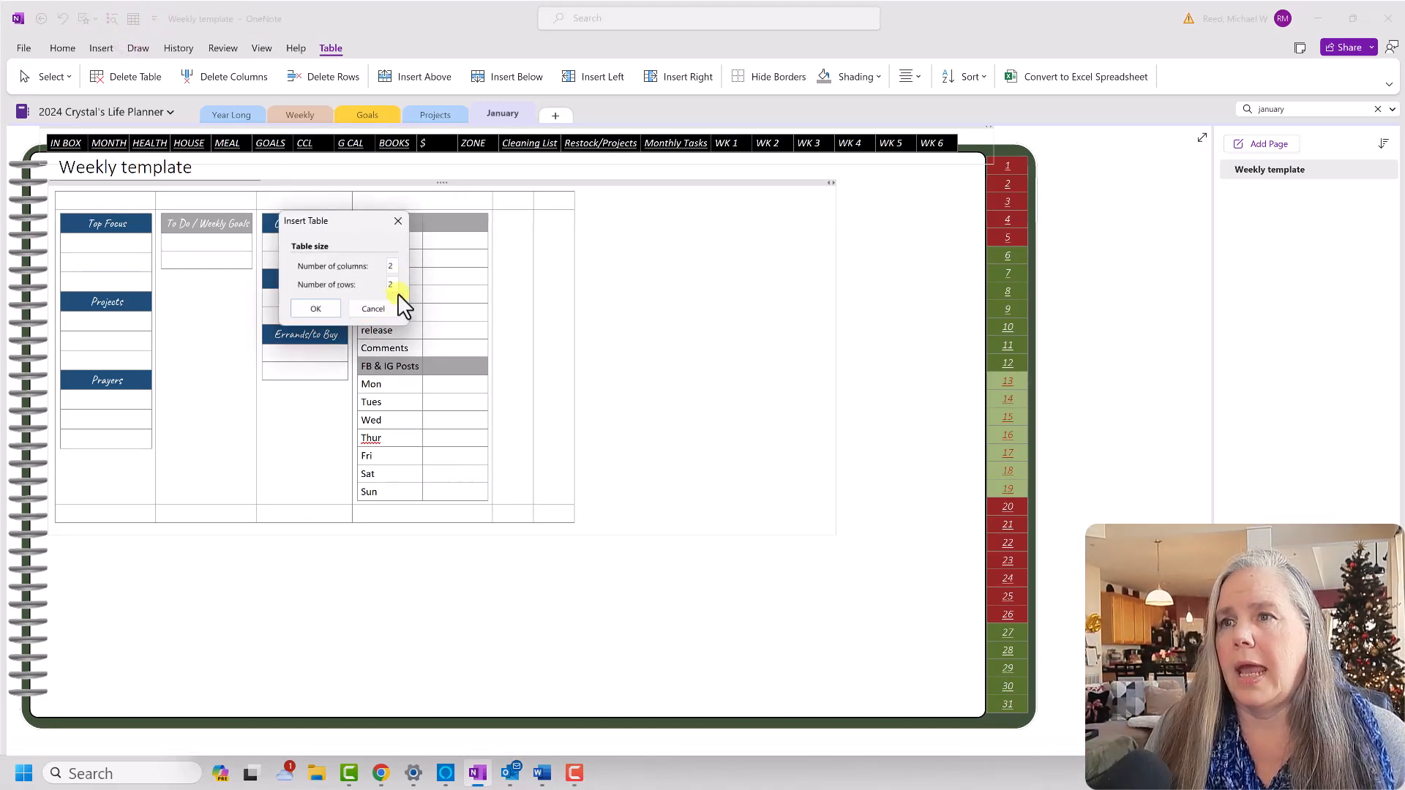
double_click(397, 284)
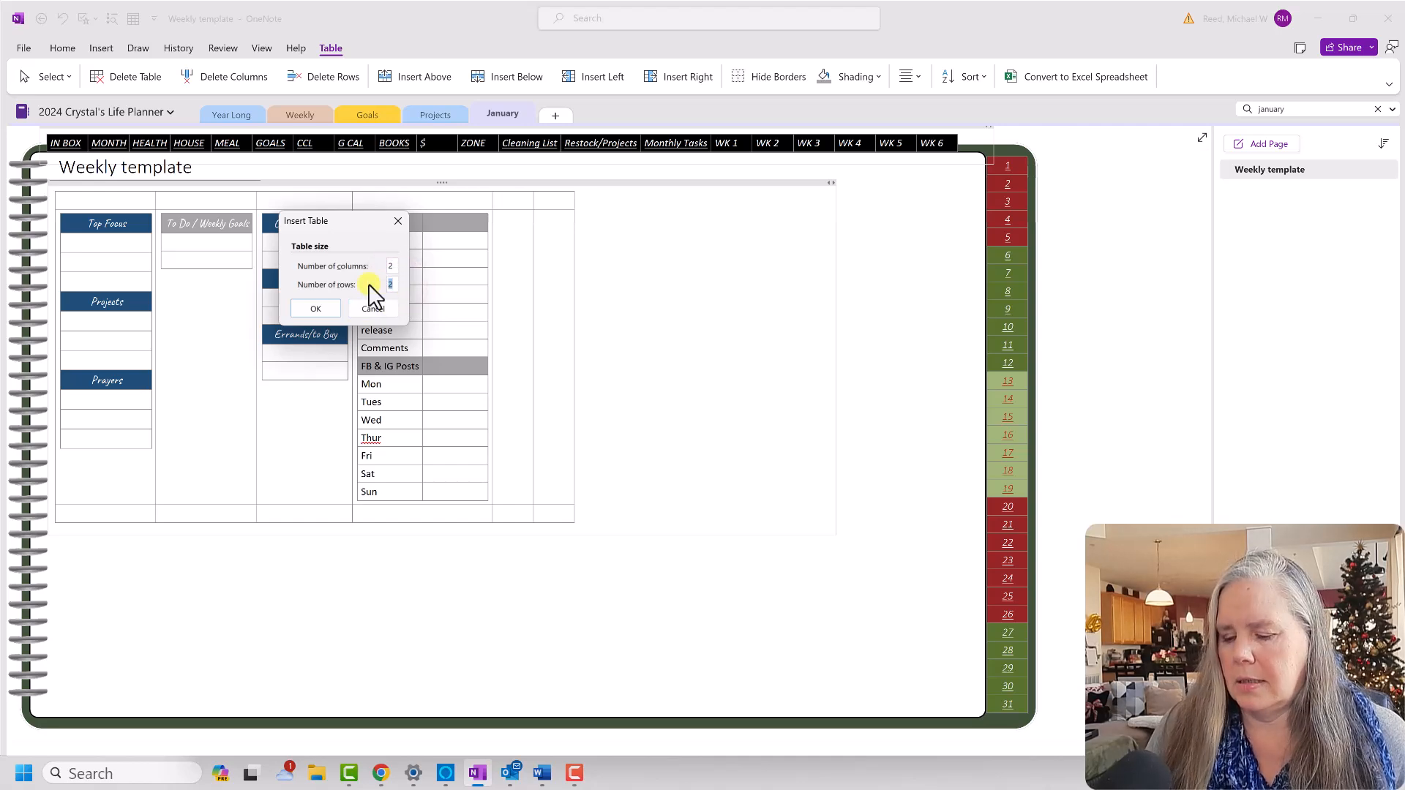
text(8)
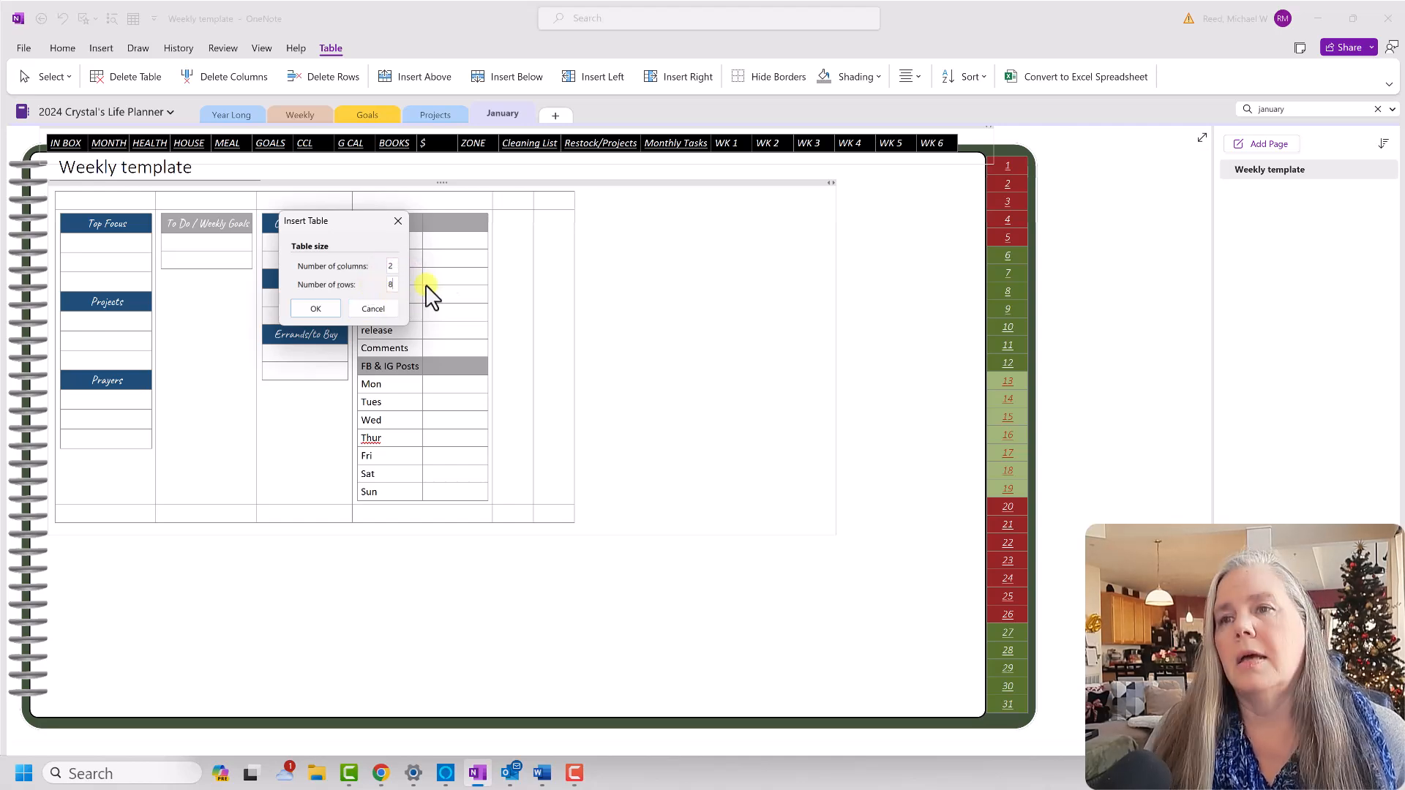
click(331, 309)
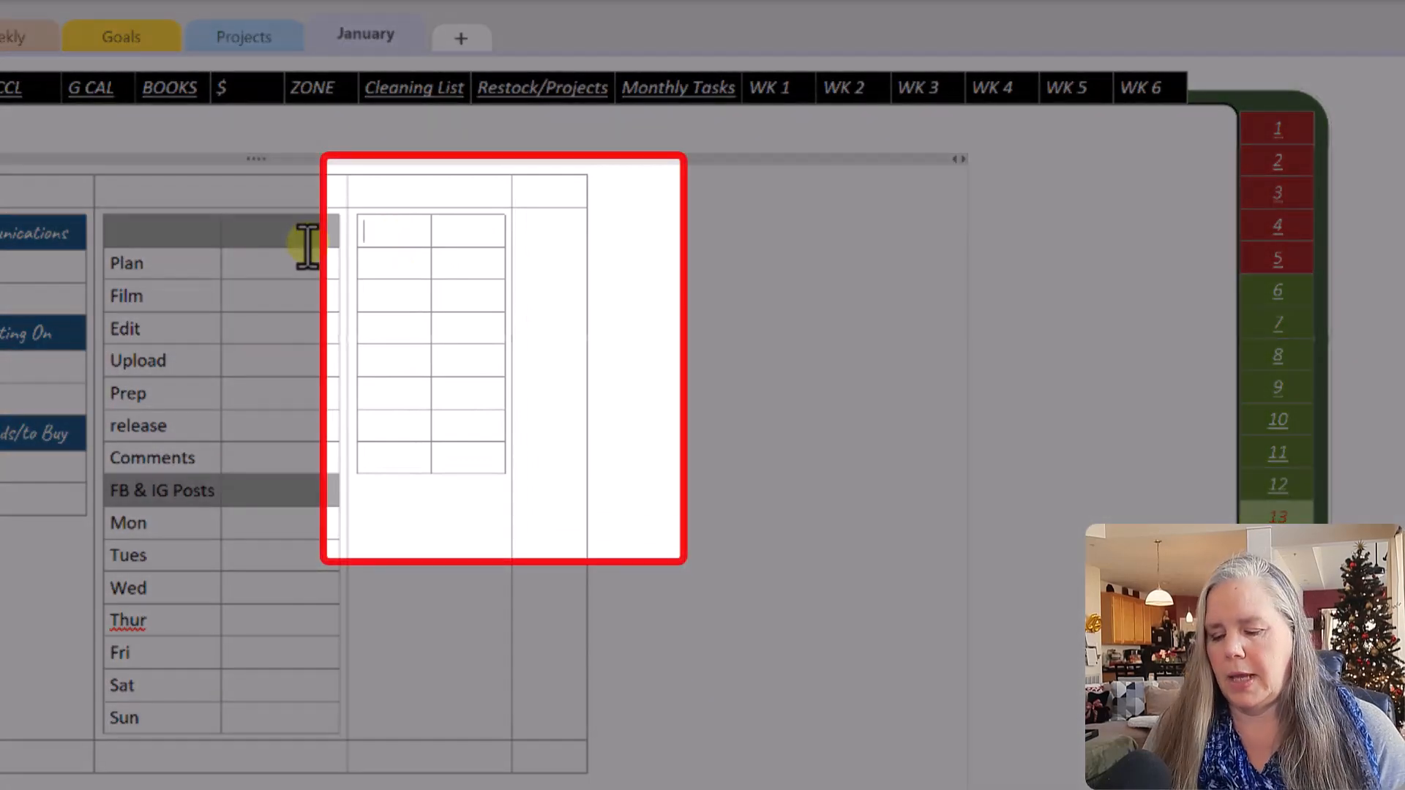
Head the new table's columns Day and Meal, and list Mon, Tues and Wed in the Day column.
text(Day)
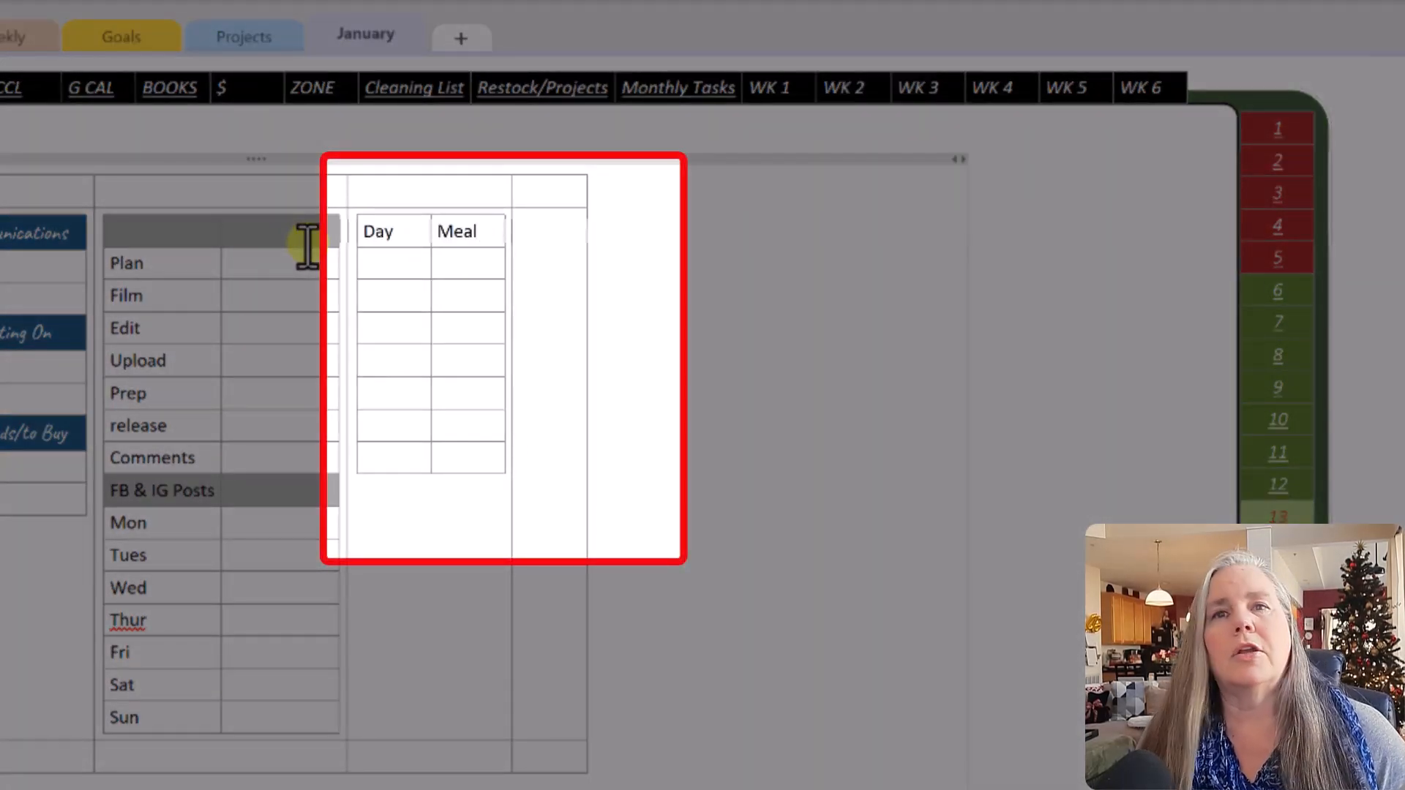
click(404, 268)
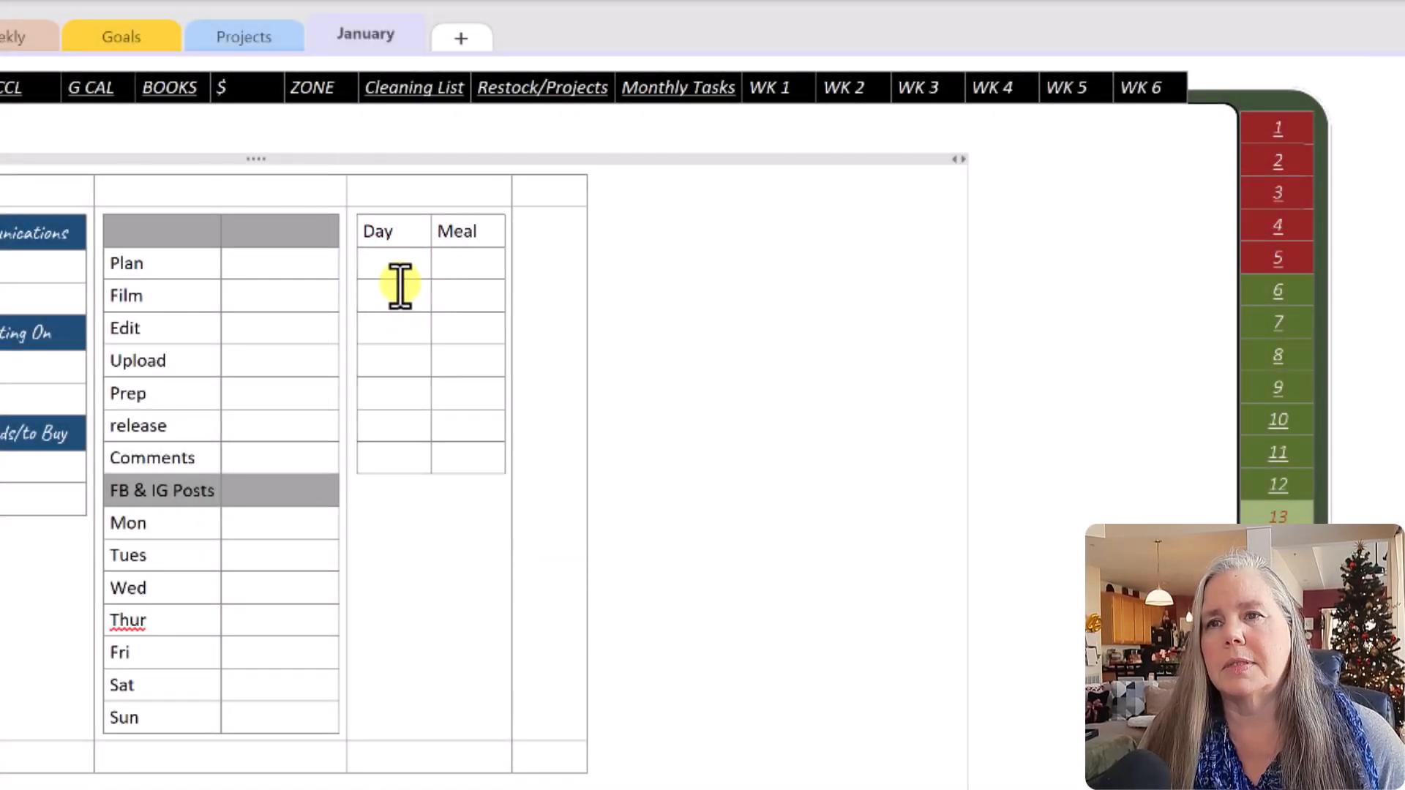
text(Mon)
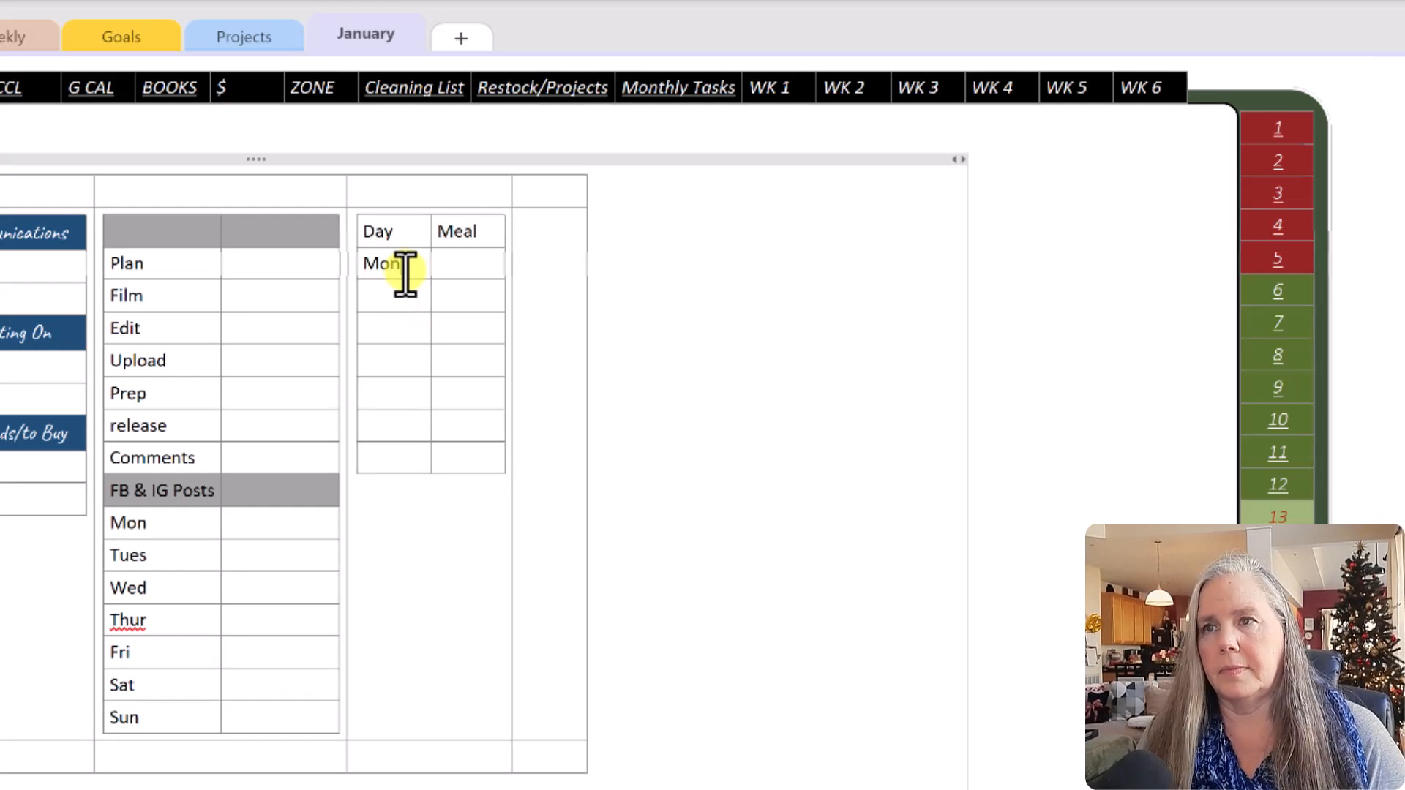
key(Down)
text(T)
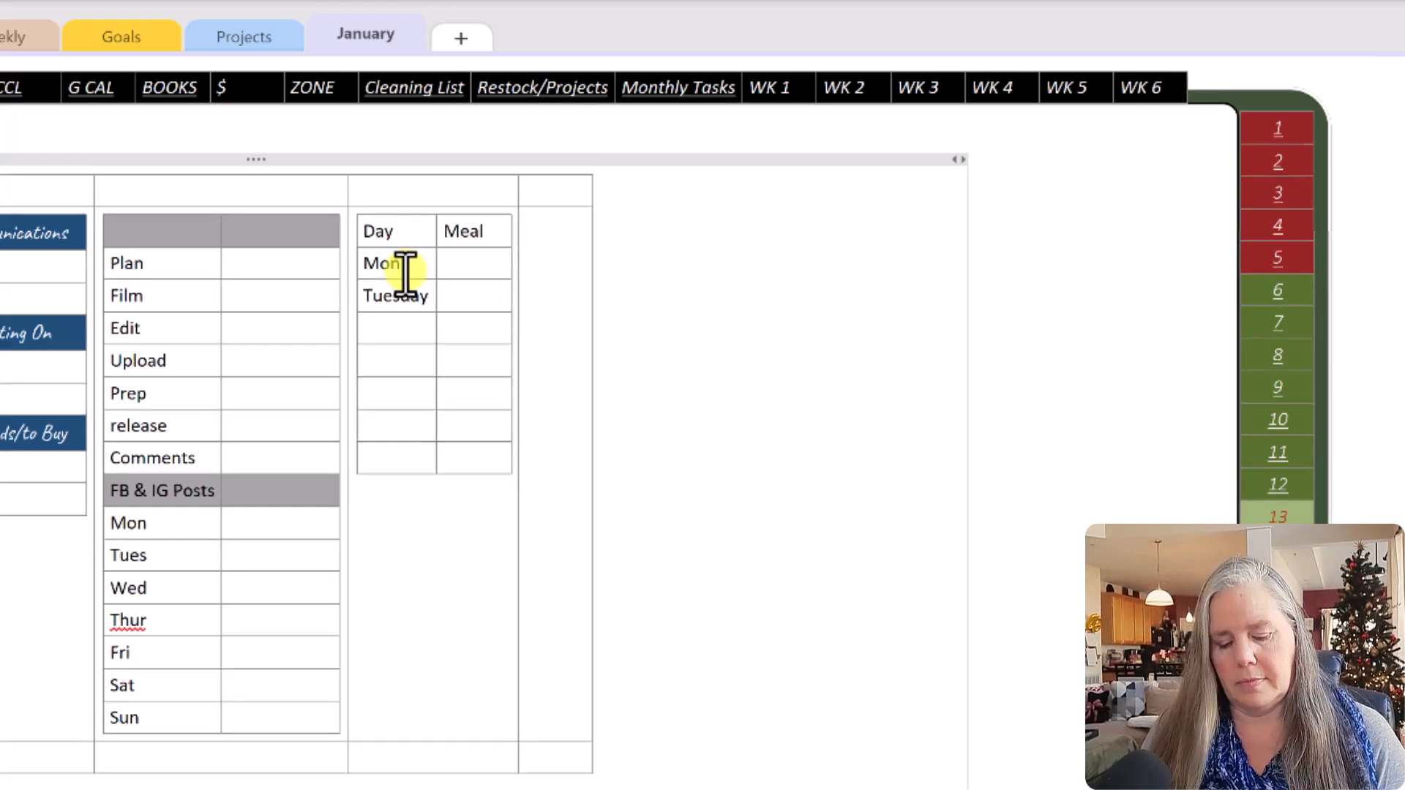
key(BackSpace)
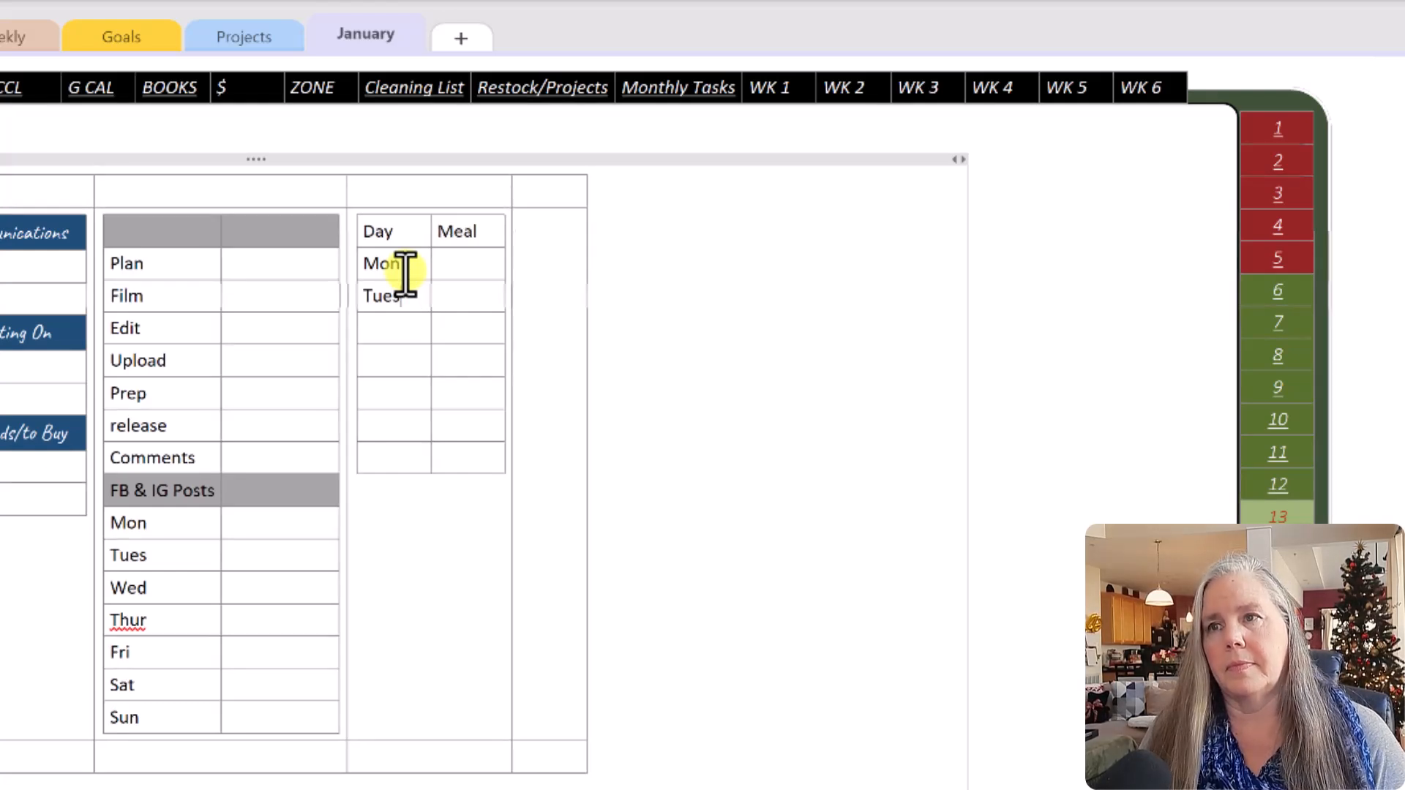
key(Down)
text(We)
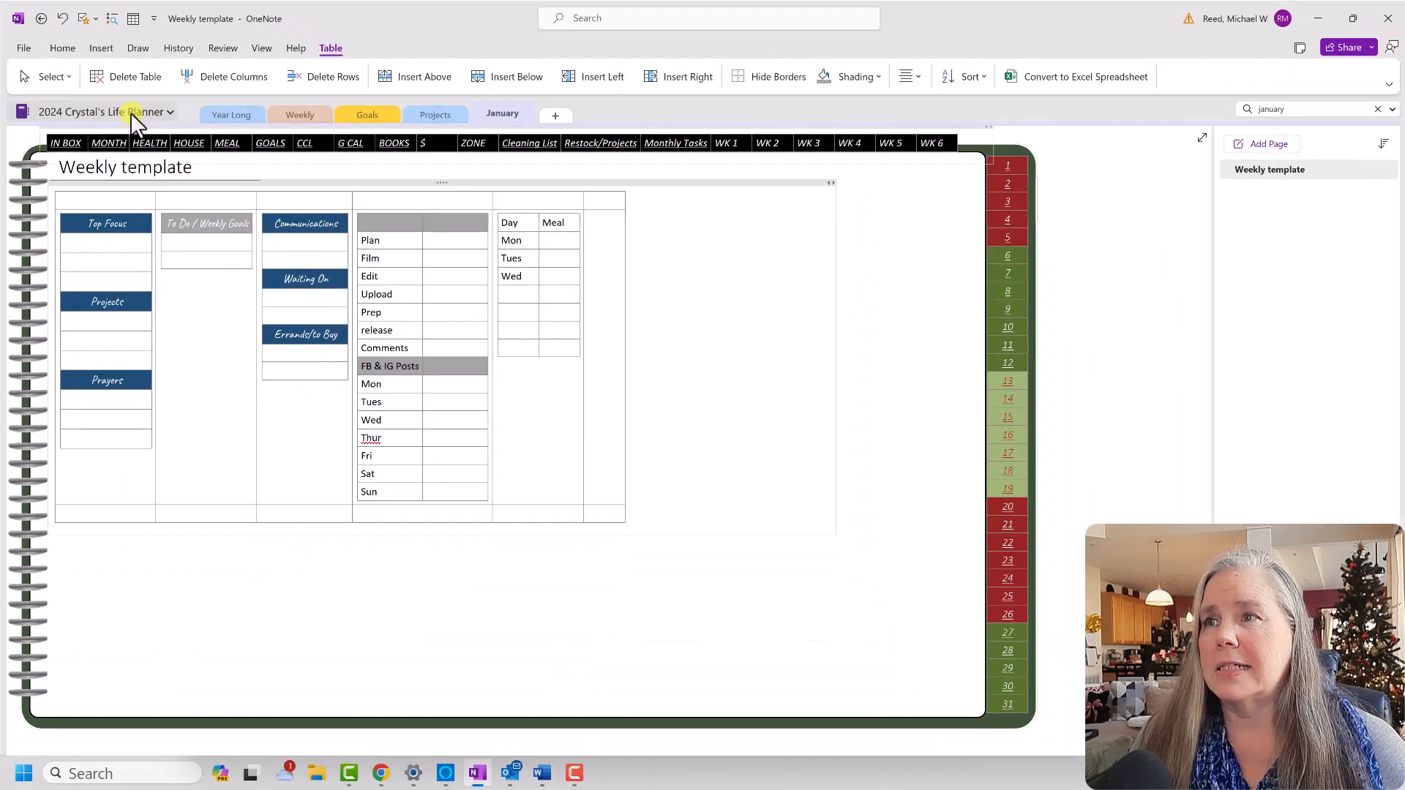
Switch to the 2023 planner notebook and view its Dec Weekly 23 page as a layout reference.
click(131, 113)
click(116, 178)
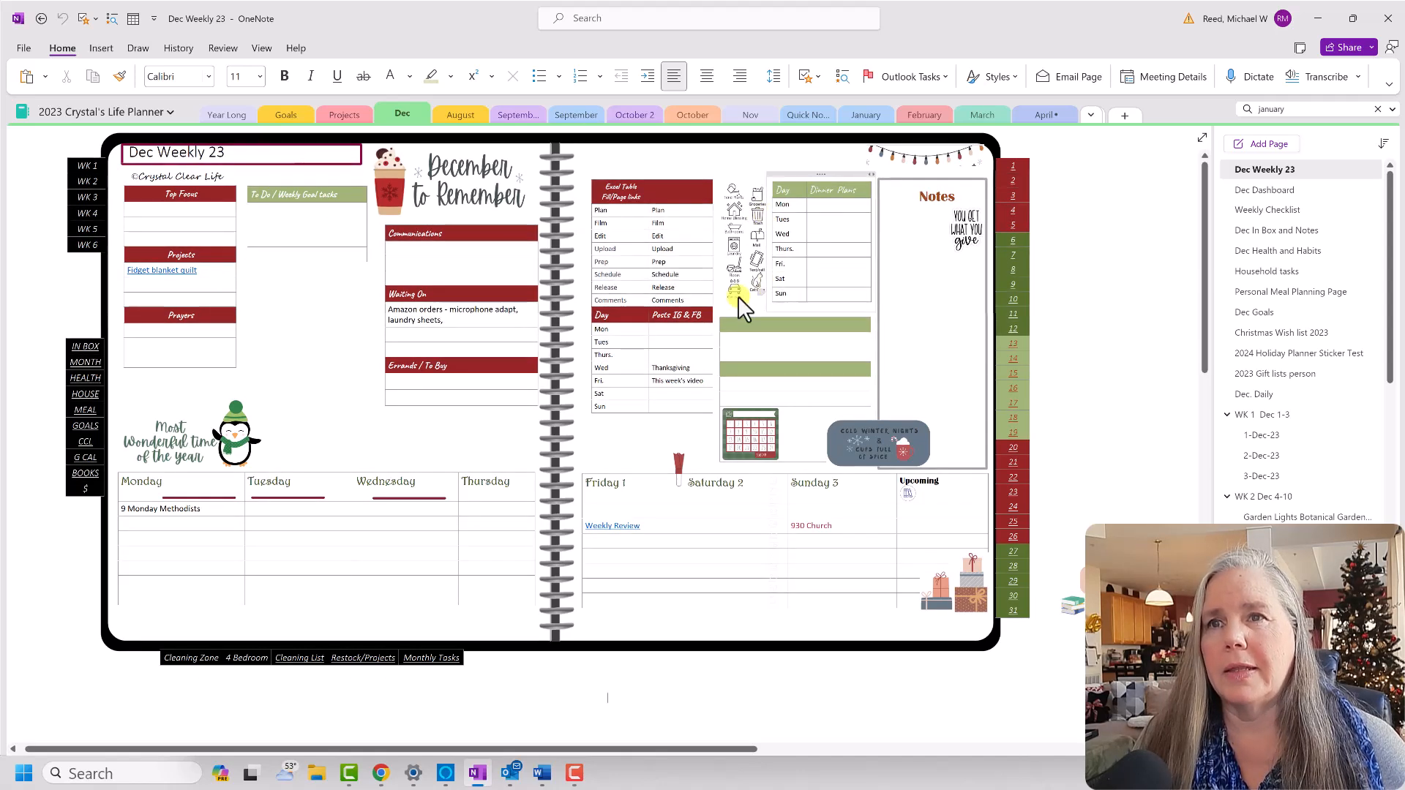
Switch to the 2024 planner notebook and insert a one-column, seven-row table below the Day/Meal table in the weekly template.
click(50, 108)
click(68, 156)
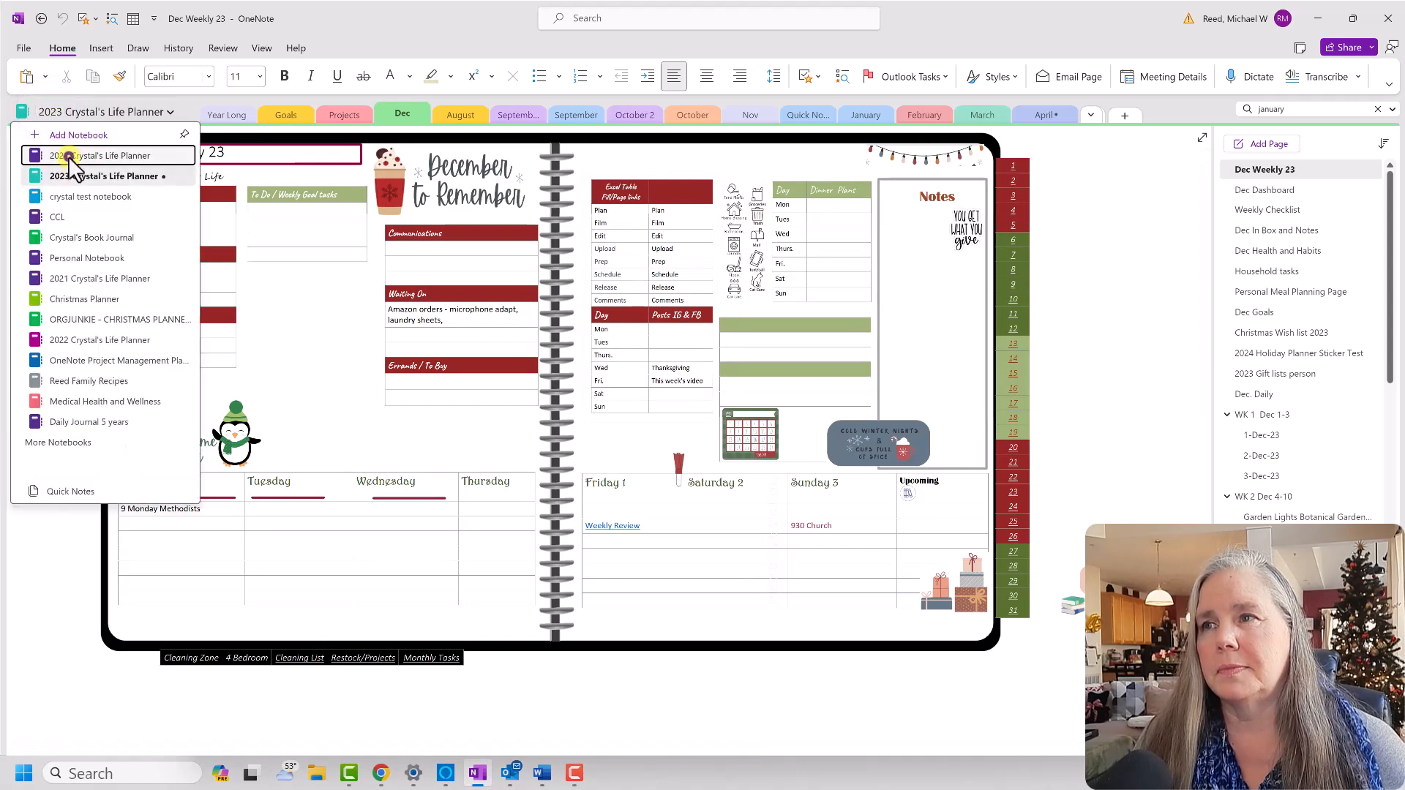
click(532, 386)
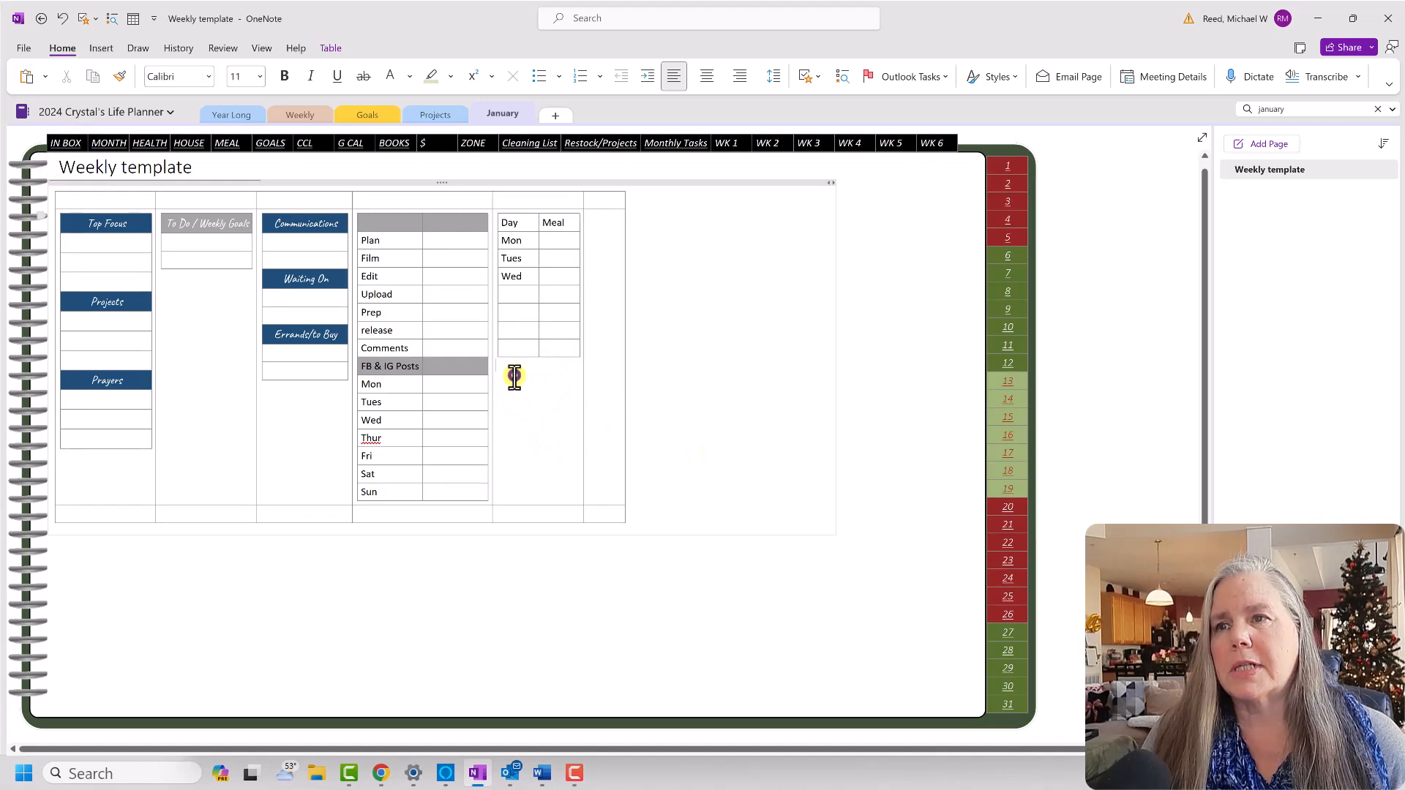
key(Return)
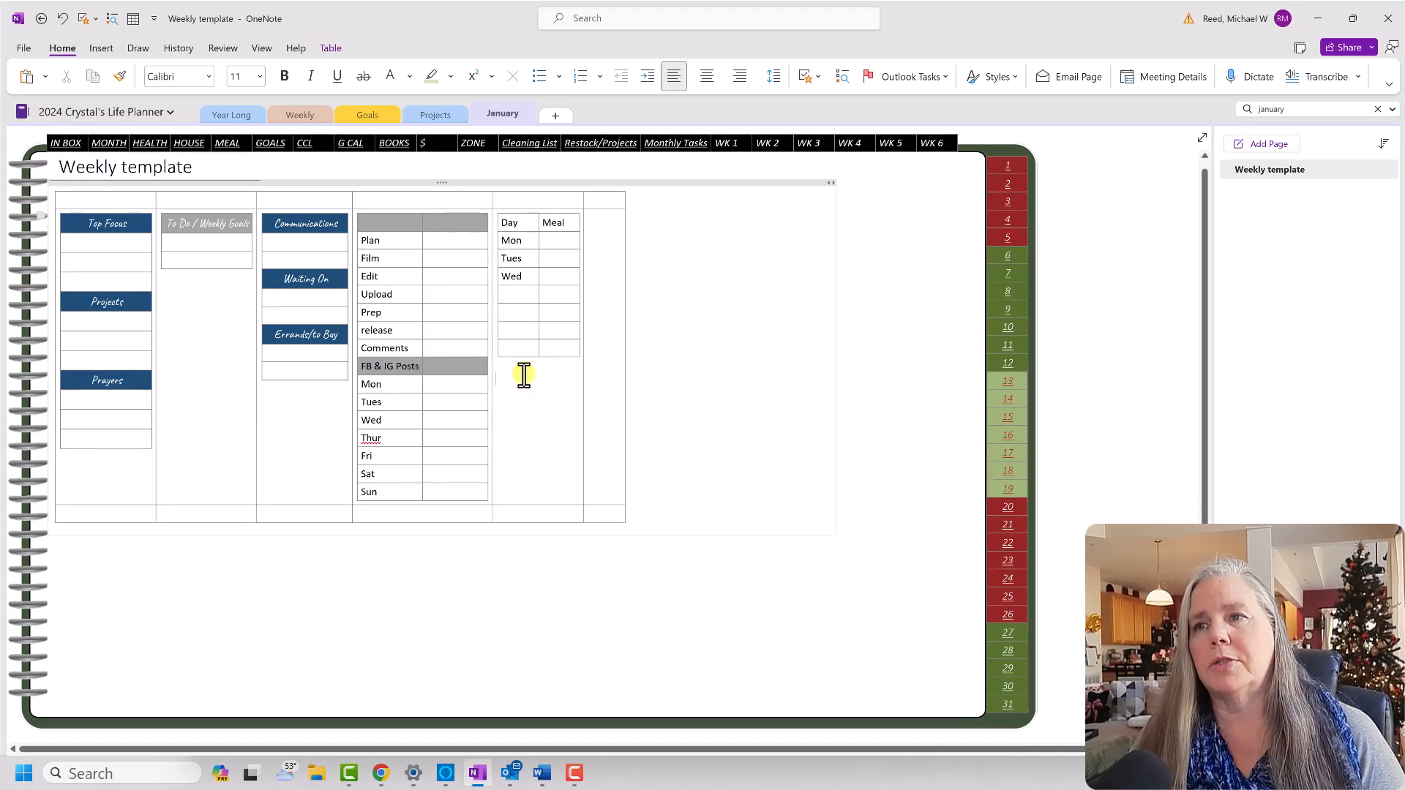
click(133, 21)
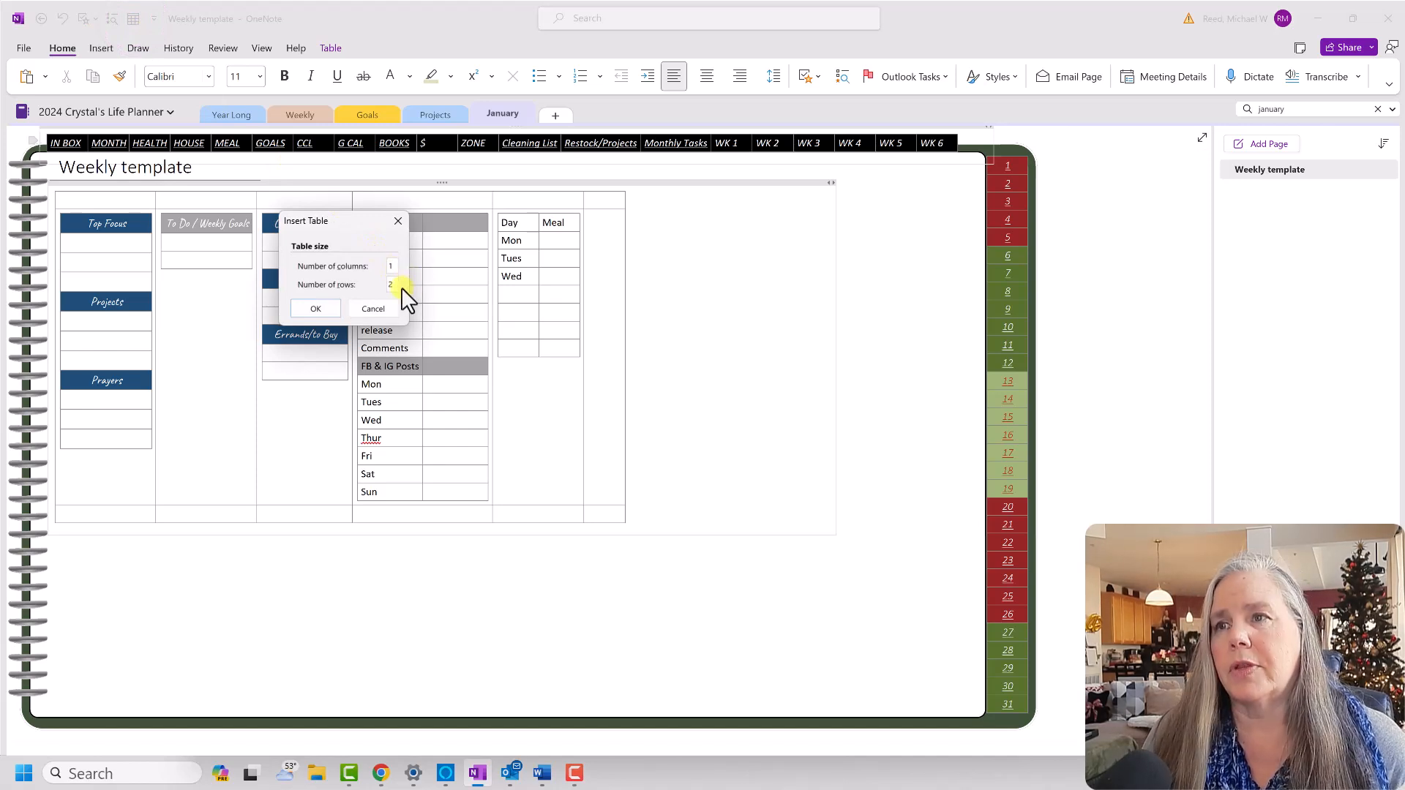
click(392, 285)
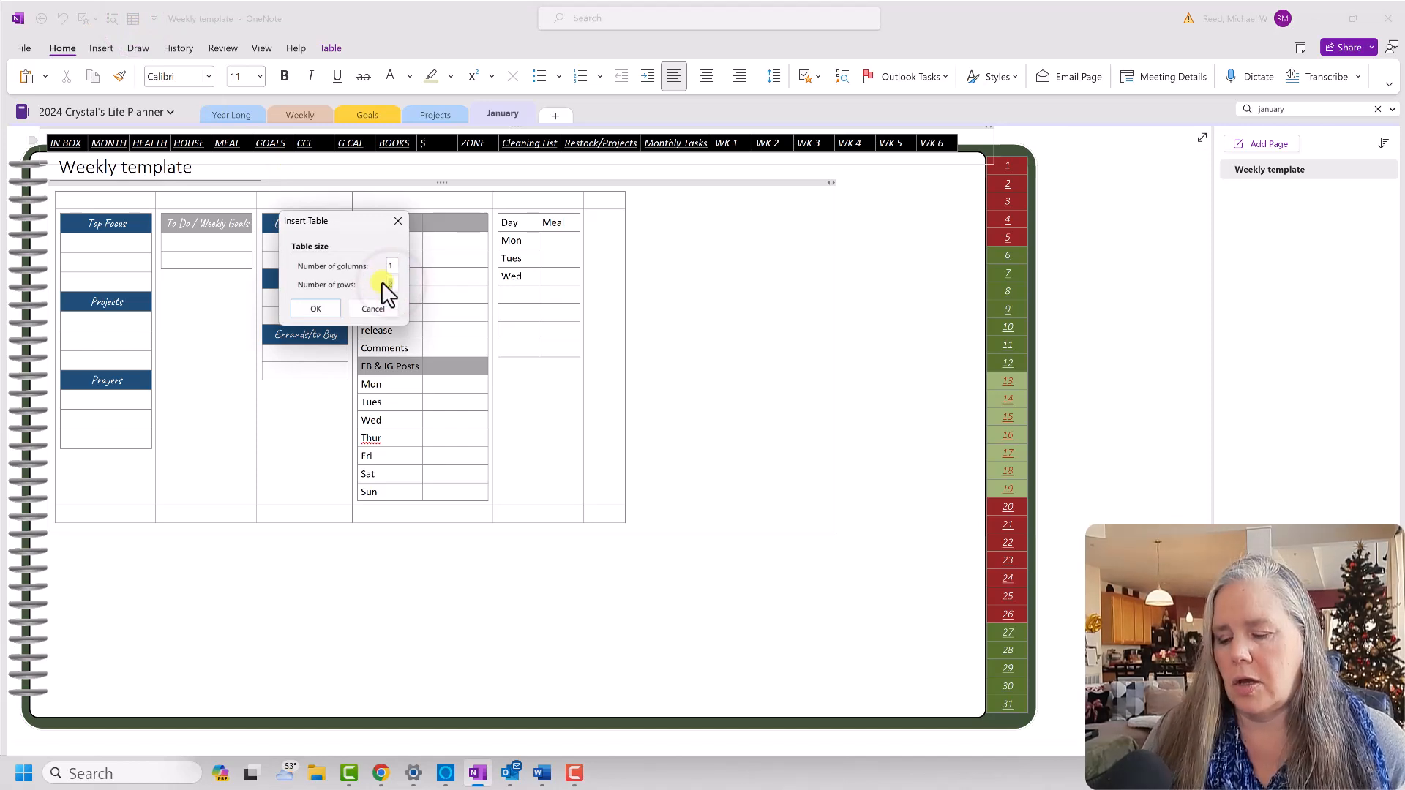
click(315, 309)
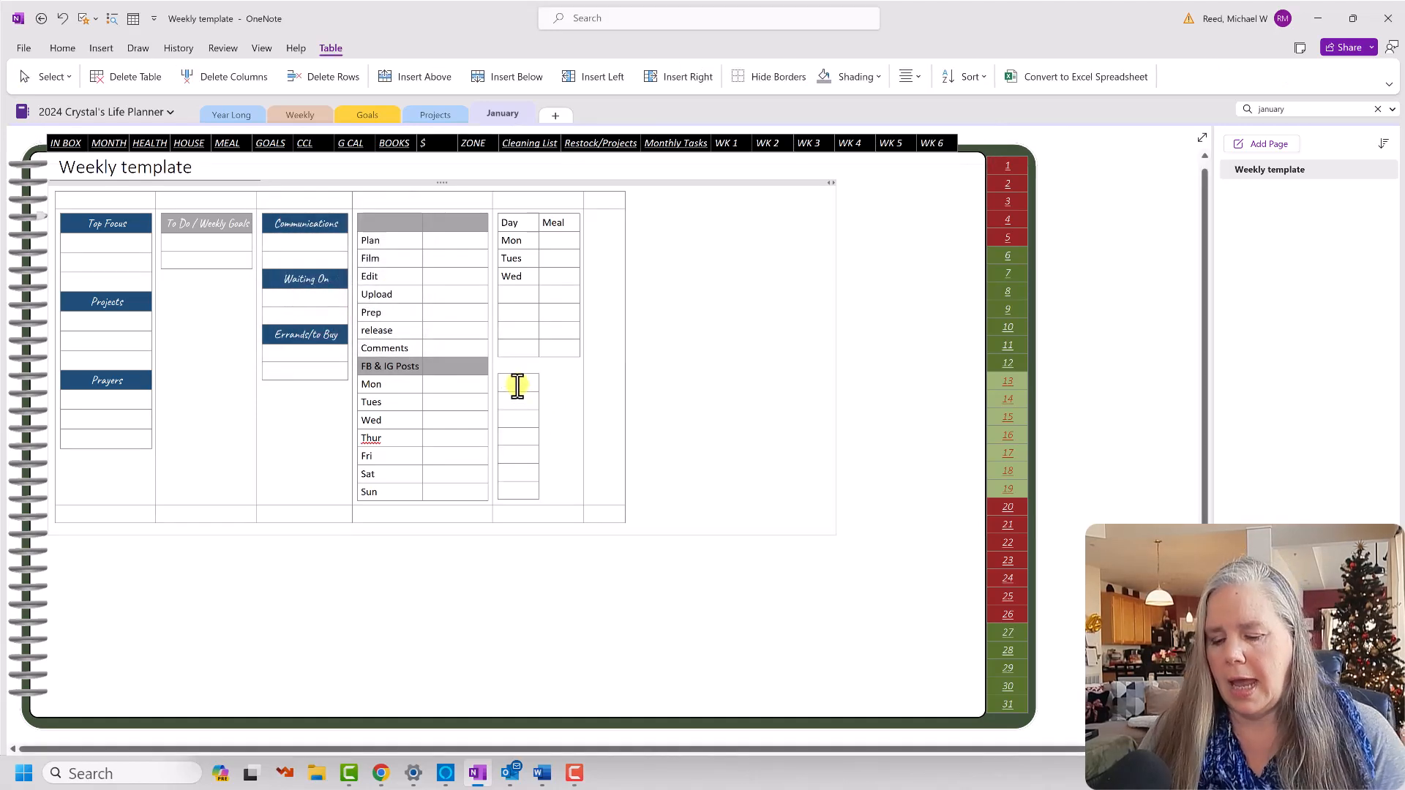
Label the new table's first row Wins and fourth row Gratitude, and widen its column well past the Meal table.
text(Wi)
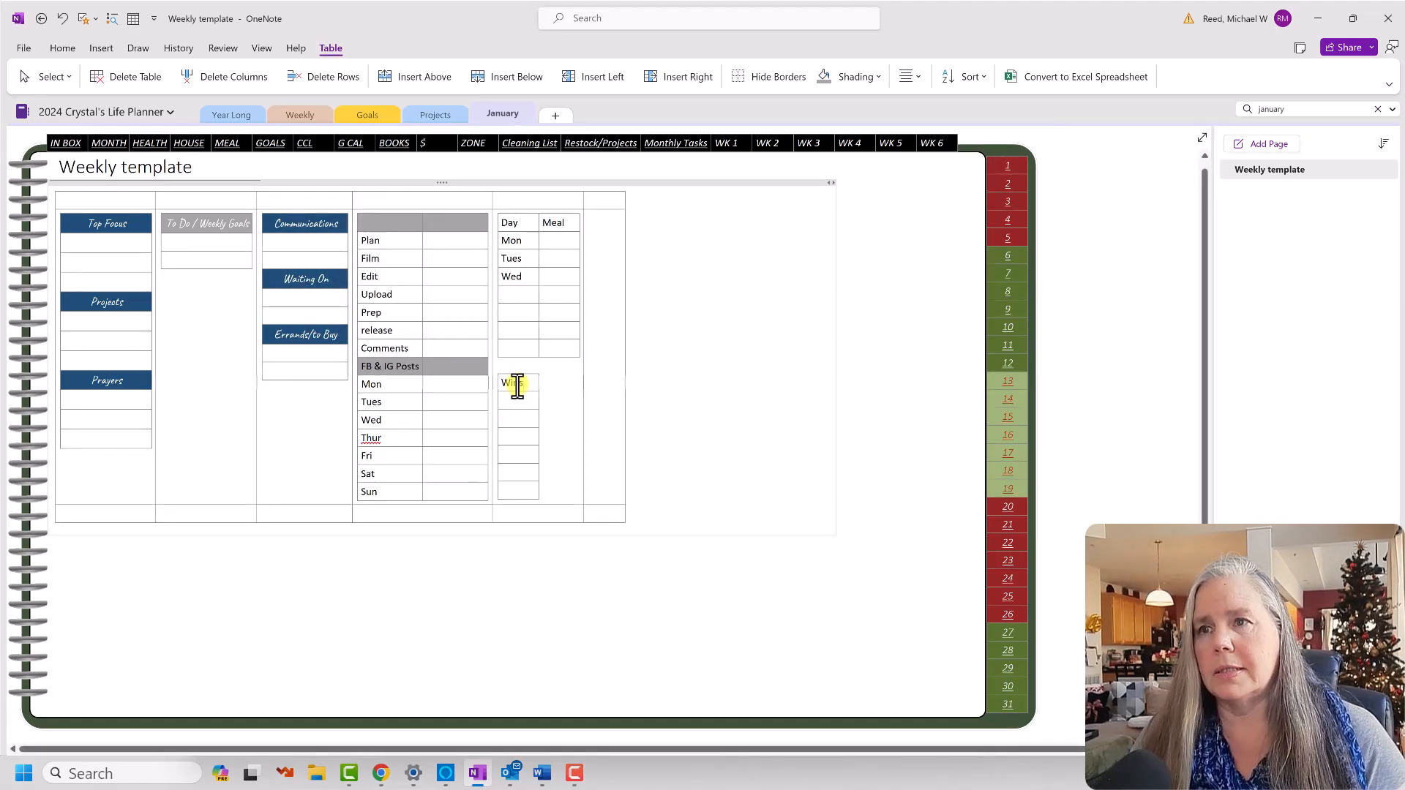
text(ns)
click(524, 441)
text(Gratitude)
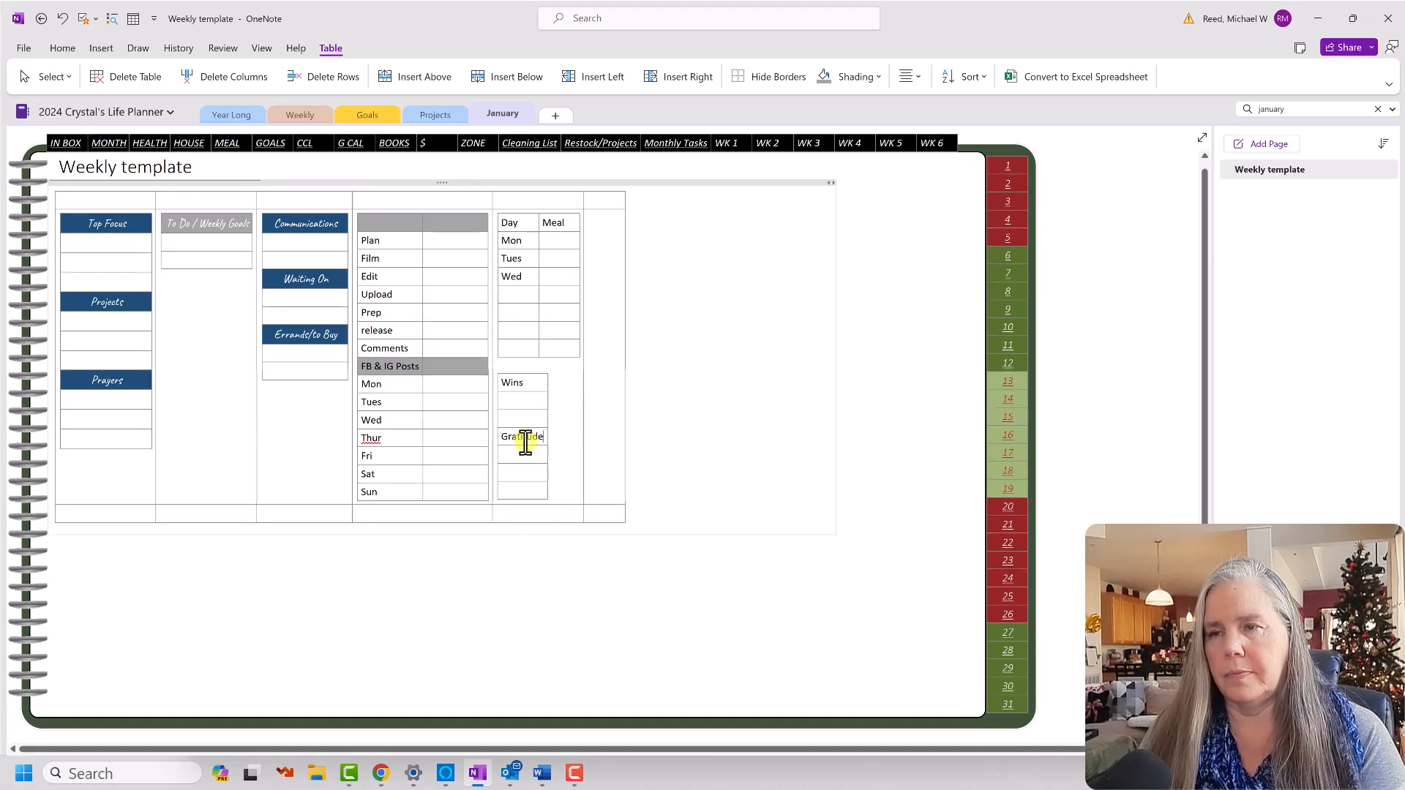
drag(547, 410, 642, 404)
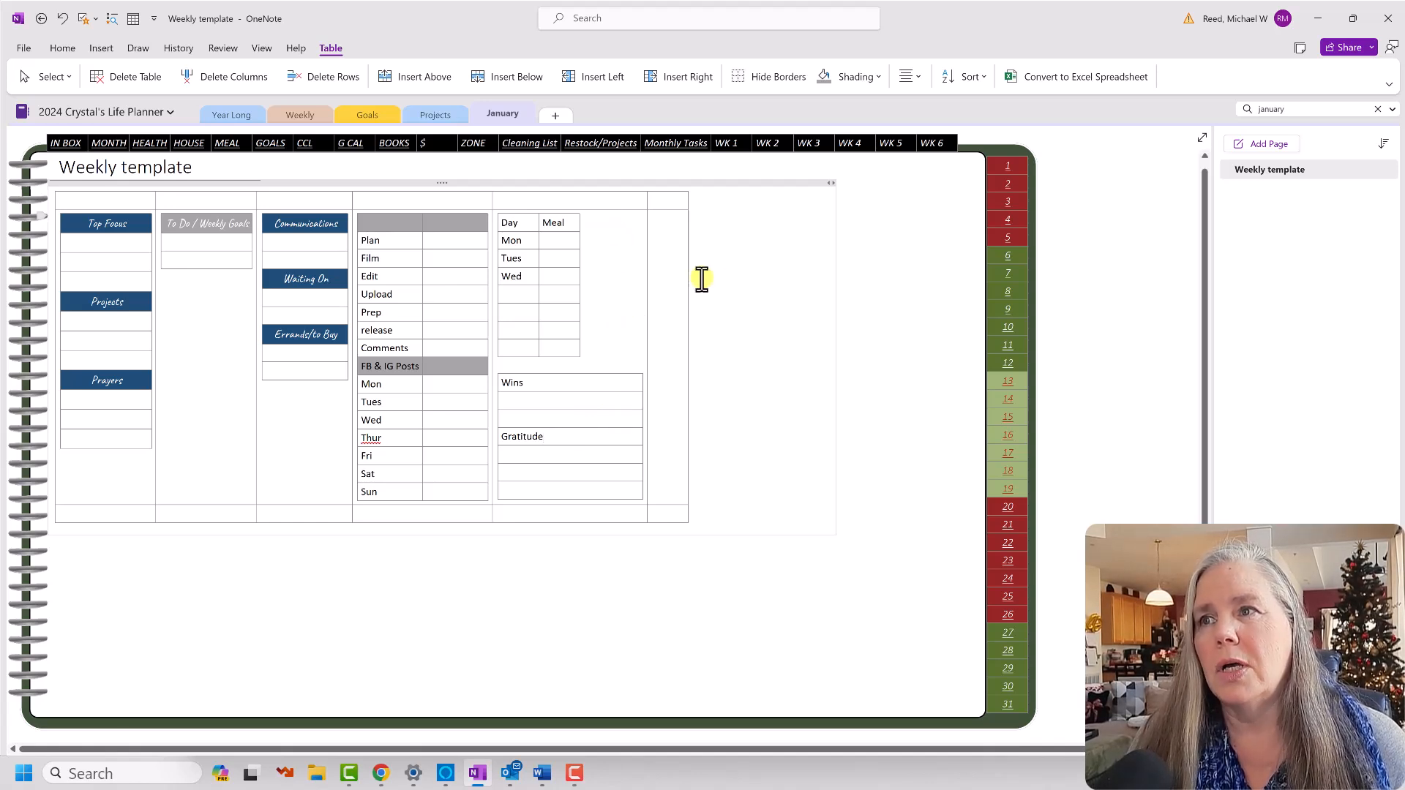
Open the Year Long section and bring the household chore icons on the Notebook & Icons page into view.
click(231, 112)
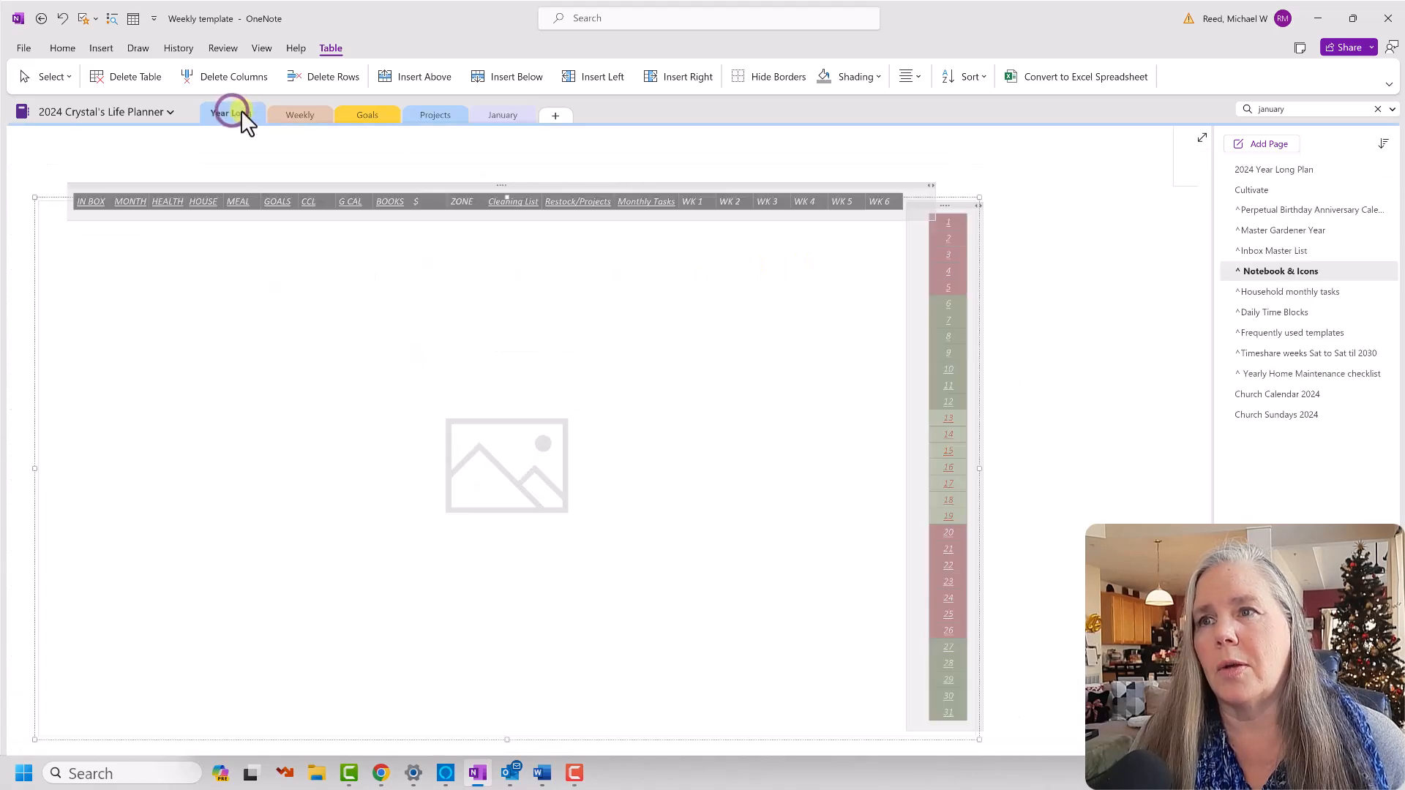
click(1061, 398)
scroll(1068, 402, up, 3)
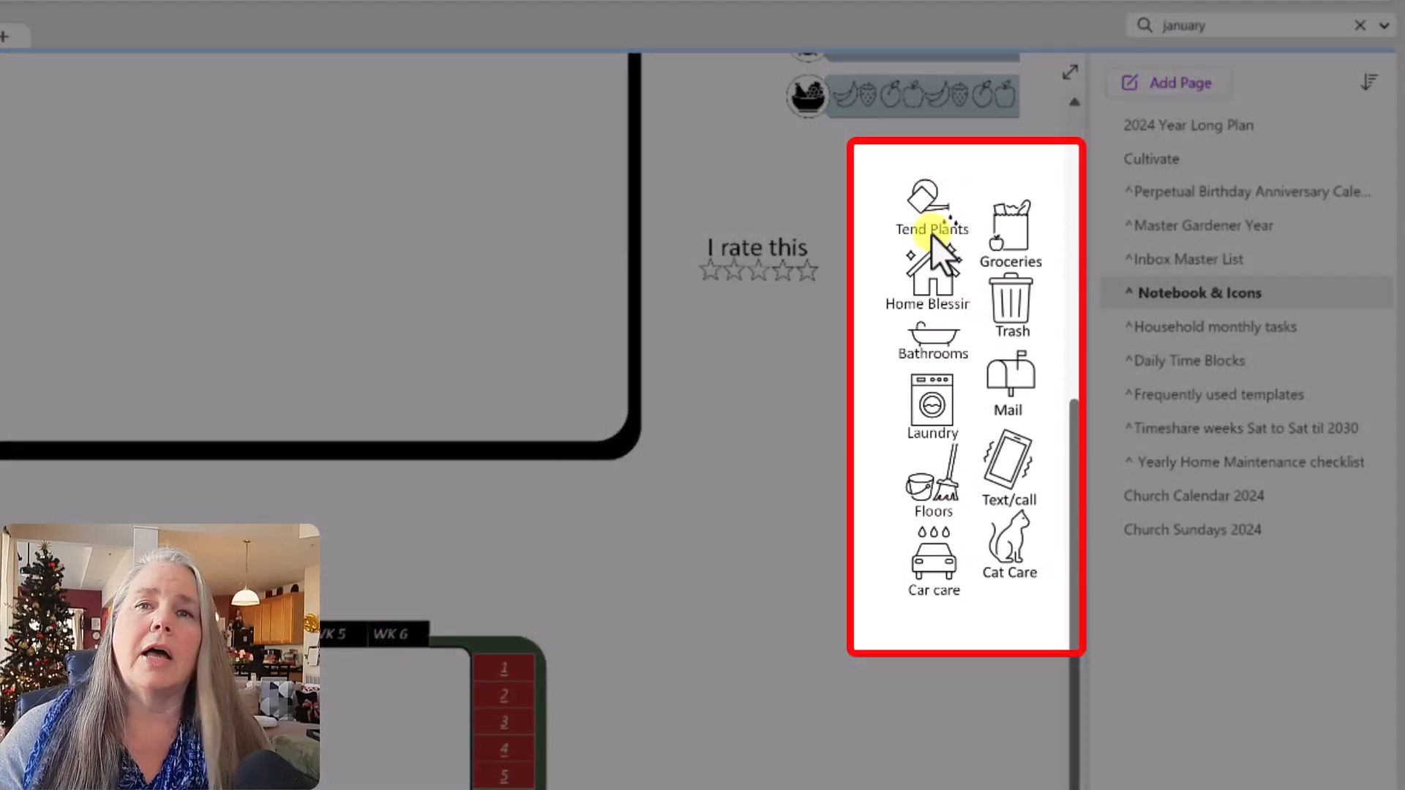
Copy both columns of household chore icons, from Tend Plants to Car care and from Groceries to Cat Care.
click(927, 191)
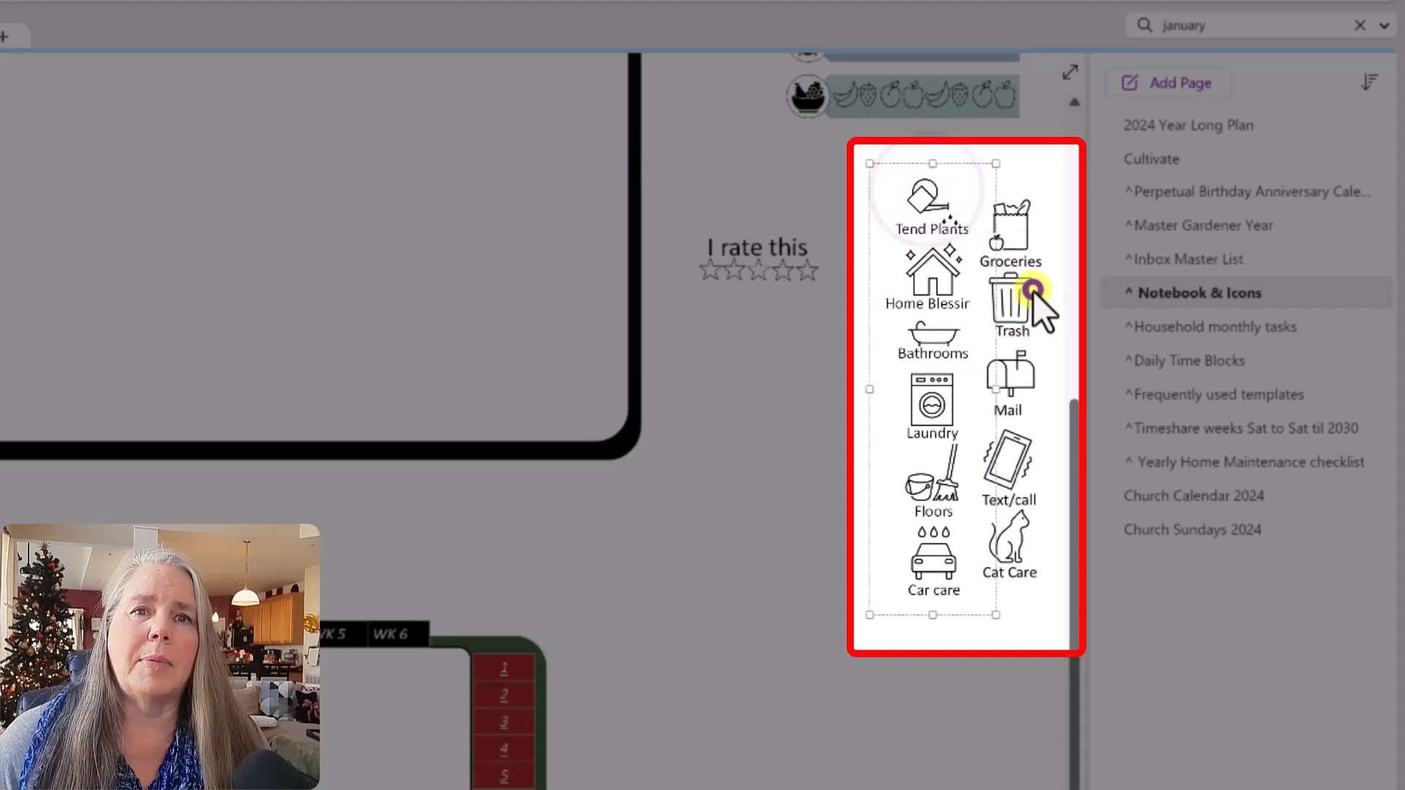
click(1032, 289)
click(955, 406)
click(927, 317)
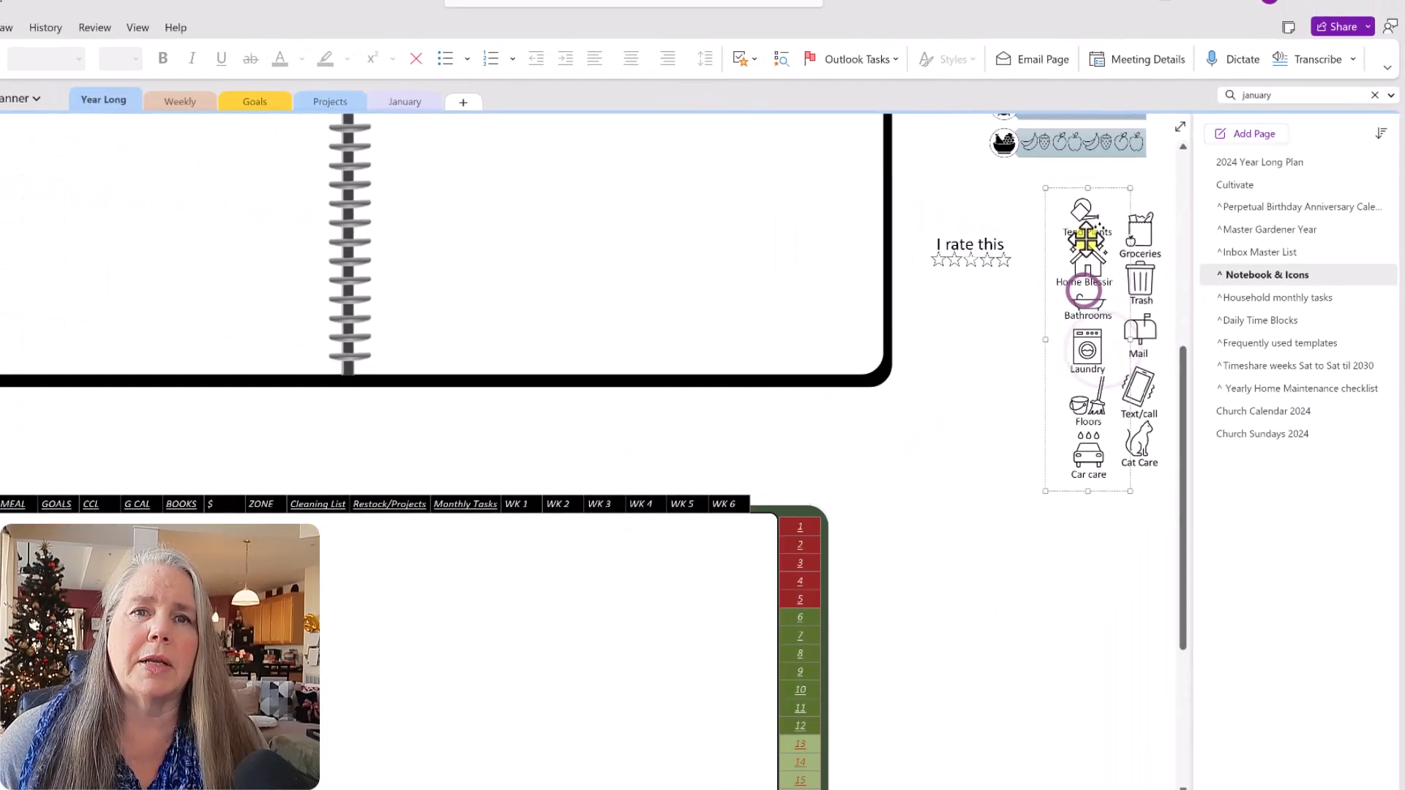
right_click(1086, 236)
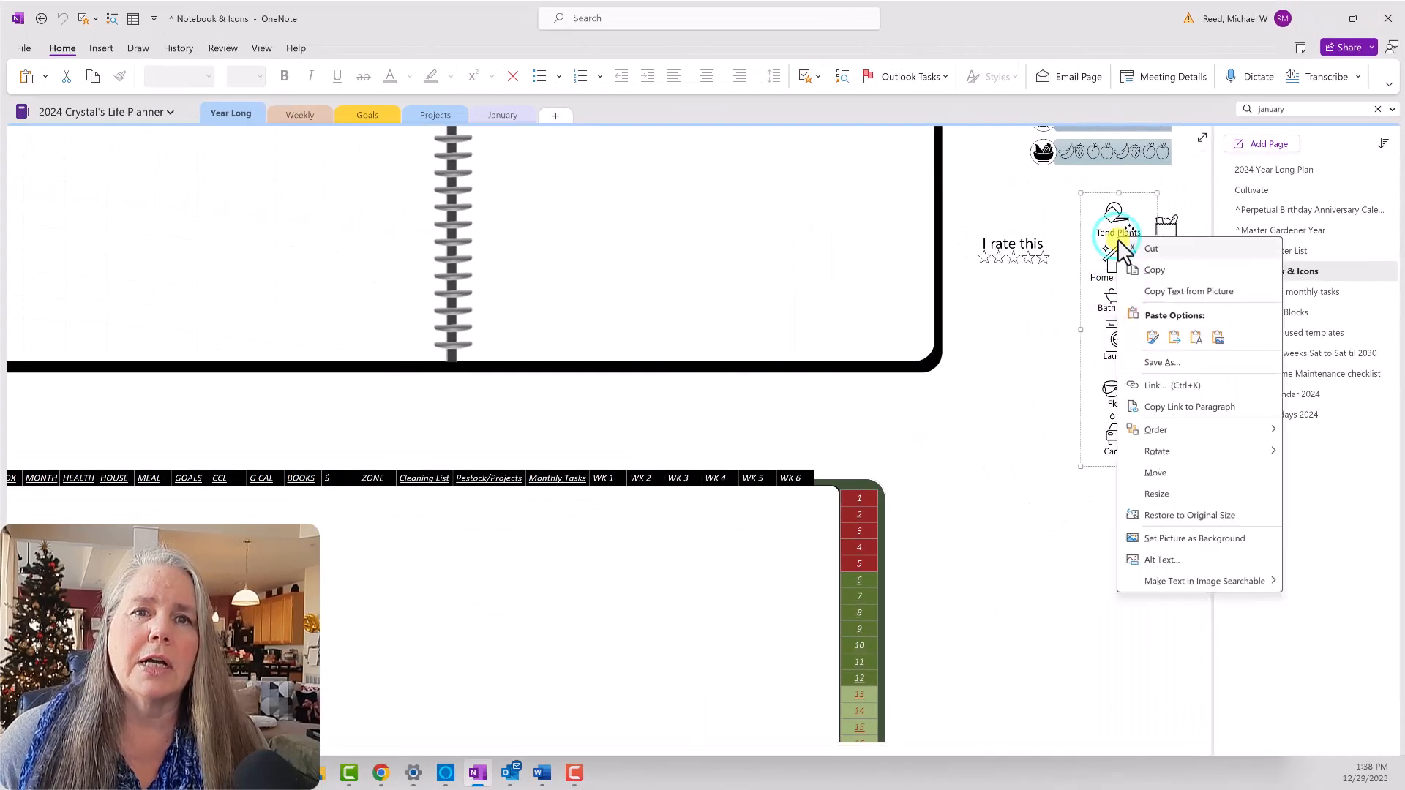
click(1164, 234)
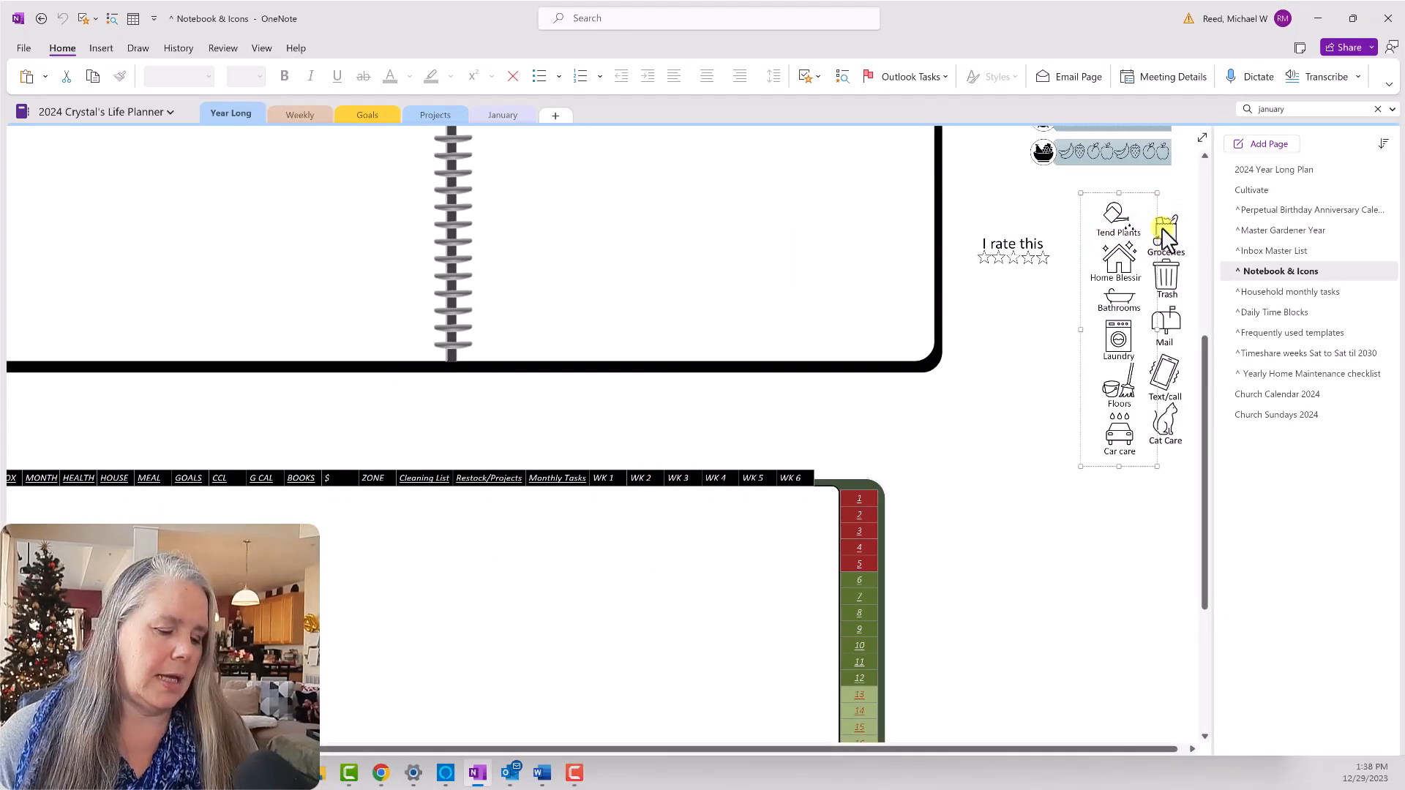
click(1167, 271)
ctrl+click(1119, 258)
drag(1154, 251, 1155, 250)
right_click(1164, 258)
click(1189, 281)
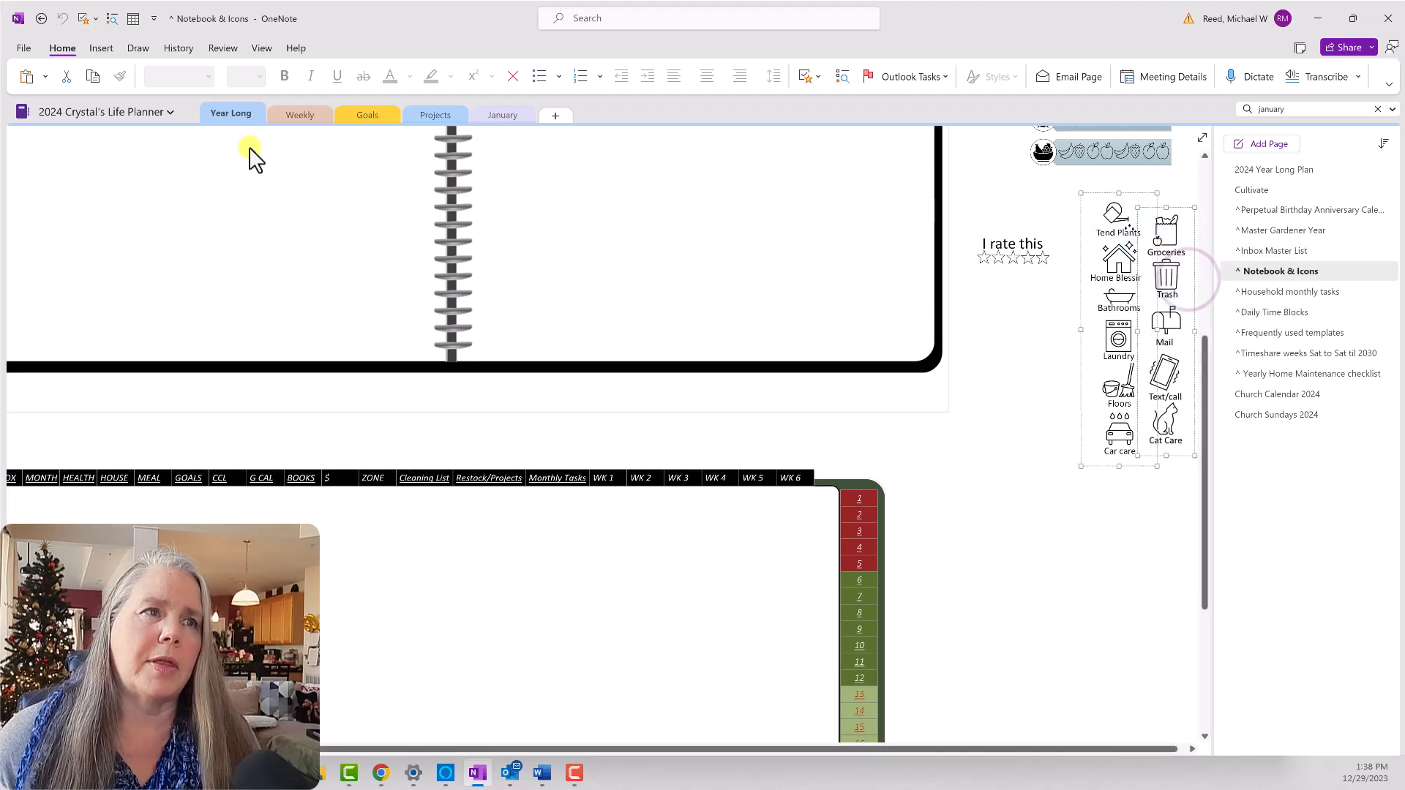
Paste the copied chore icons outside the notebook frame on the January section's Weekly template page.
click(516, 112)
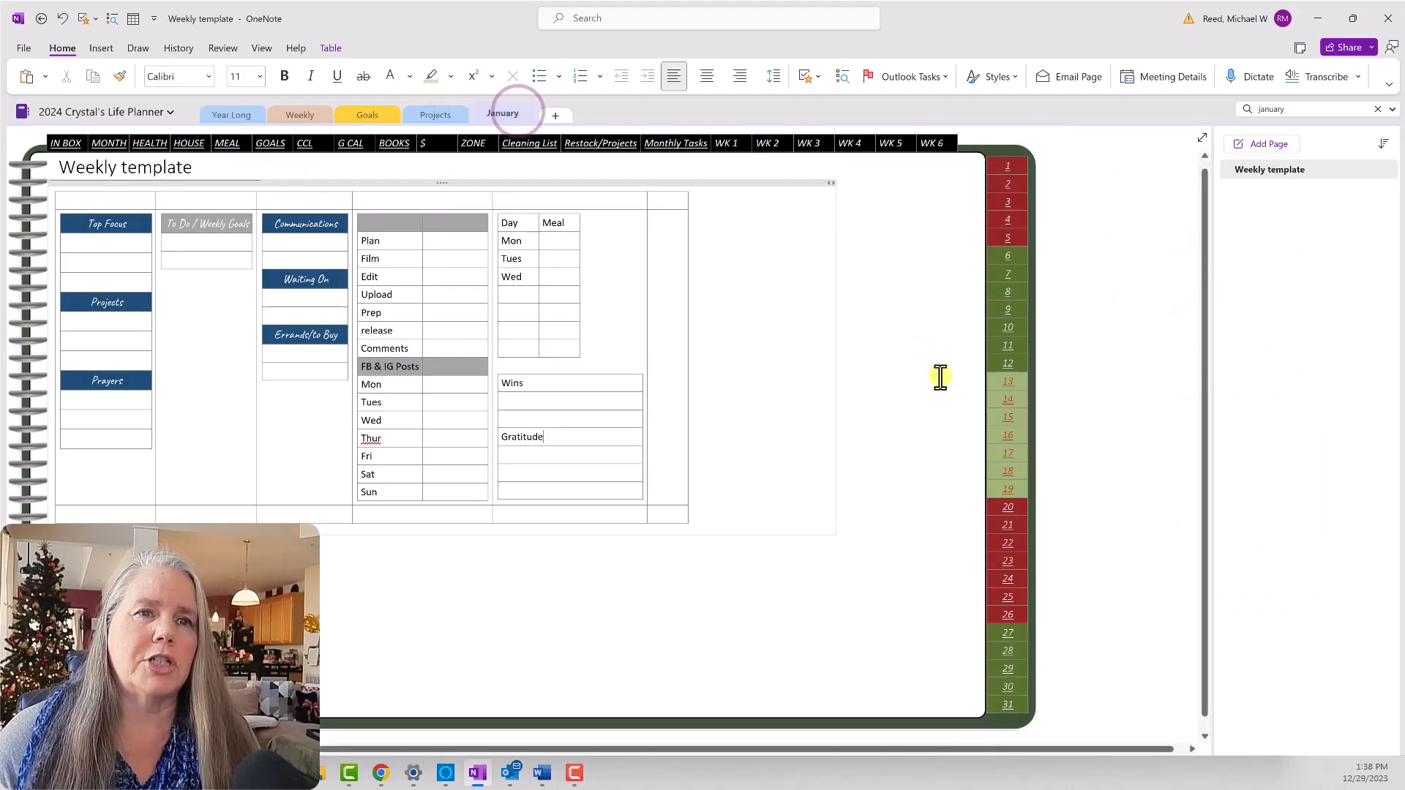
click(1083, 232)
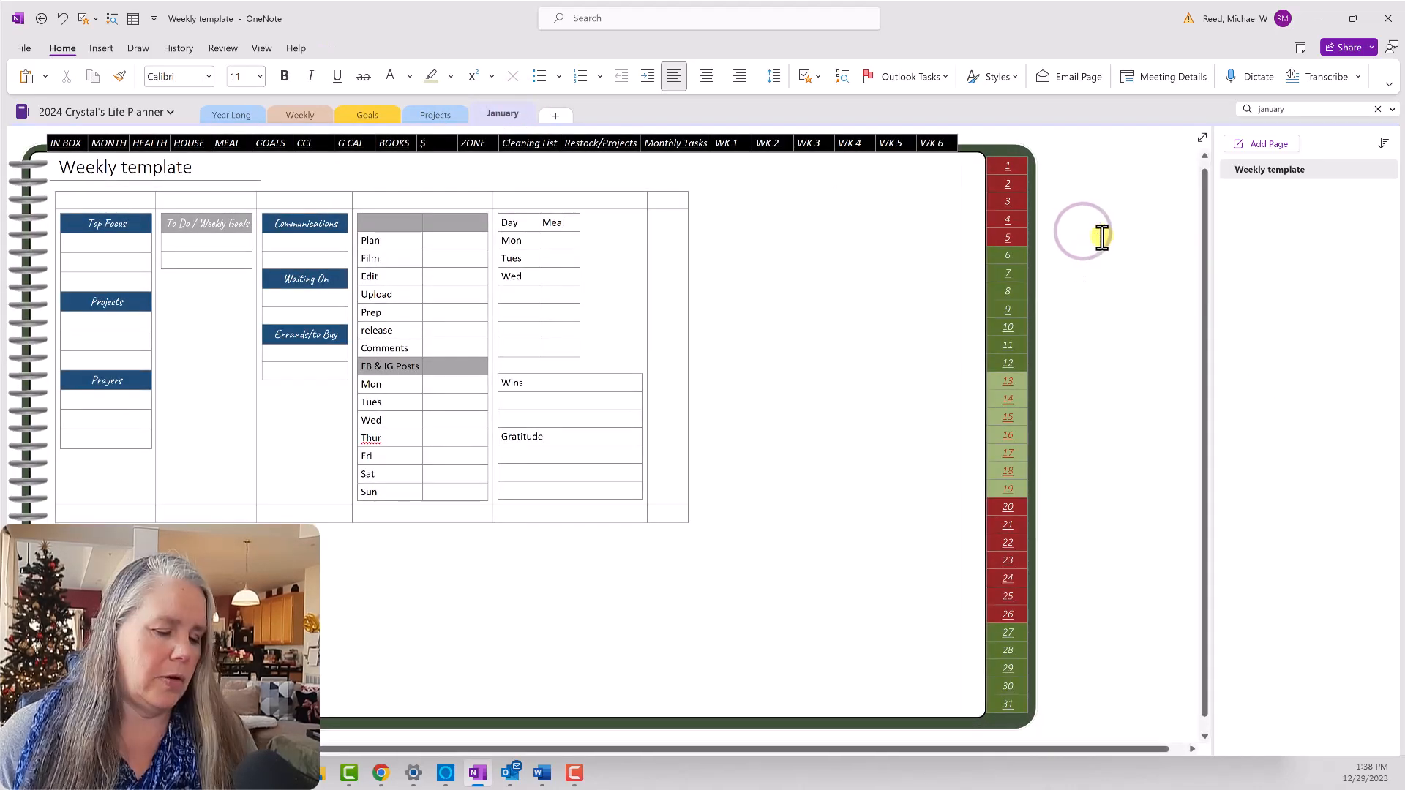
key(ctrl+v)
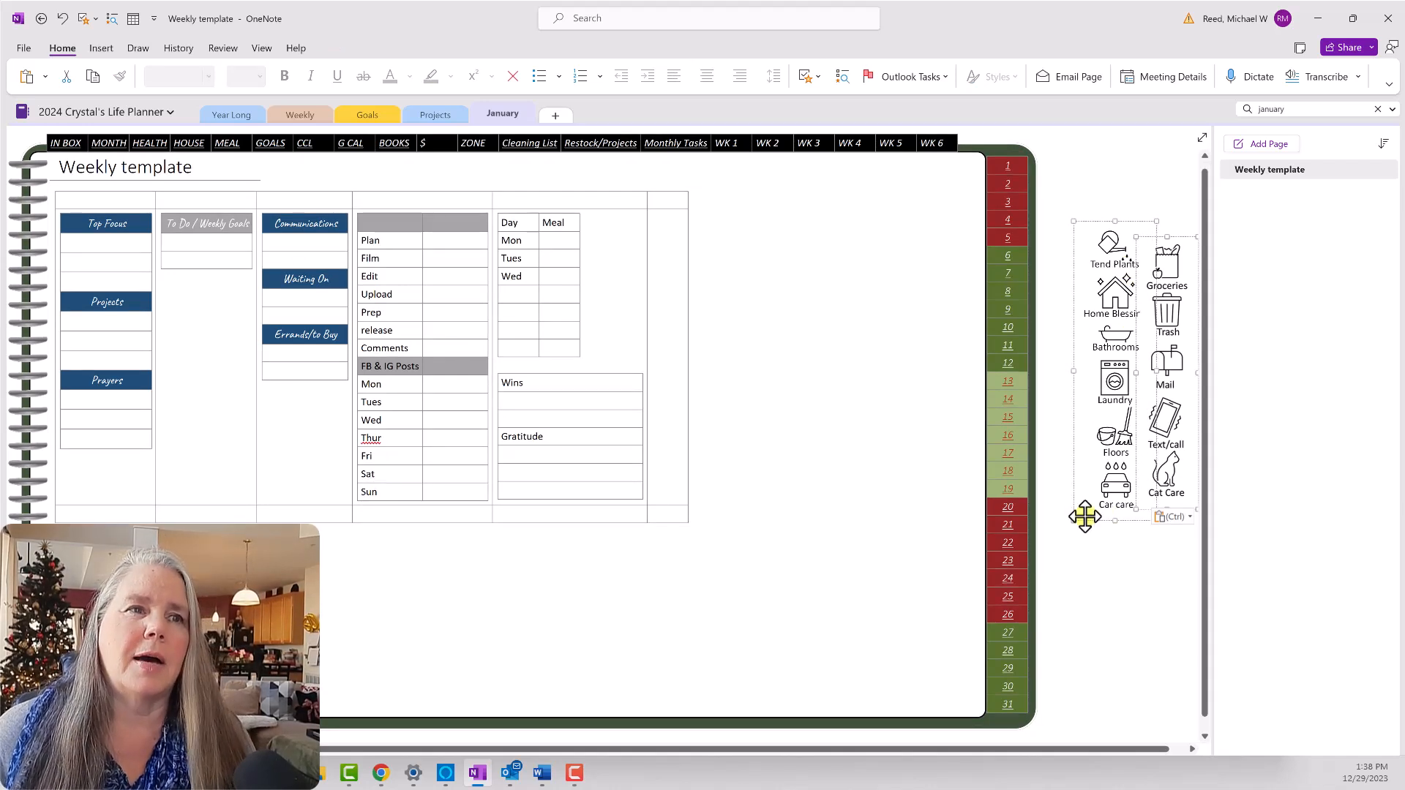
Shrink both chore icon columns and place them side by side in the space next to the Day/Meal table.
drag(1076, 512, 600, 308)
click(1164, 357)
drag(1164, 357, 634, 313)
drag(660, 457, 632, 295)
click(622, 276)
drag(646, 364, 627, 318)
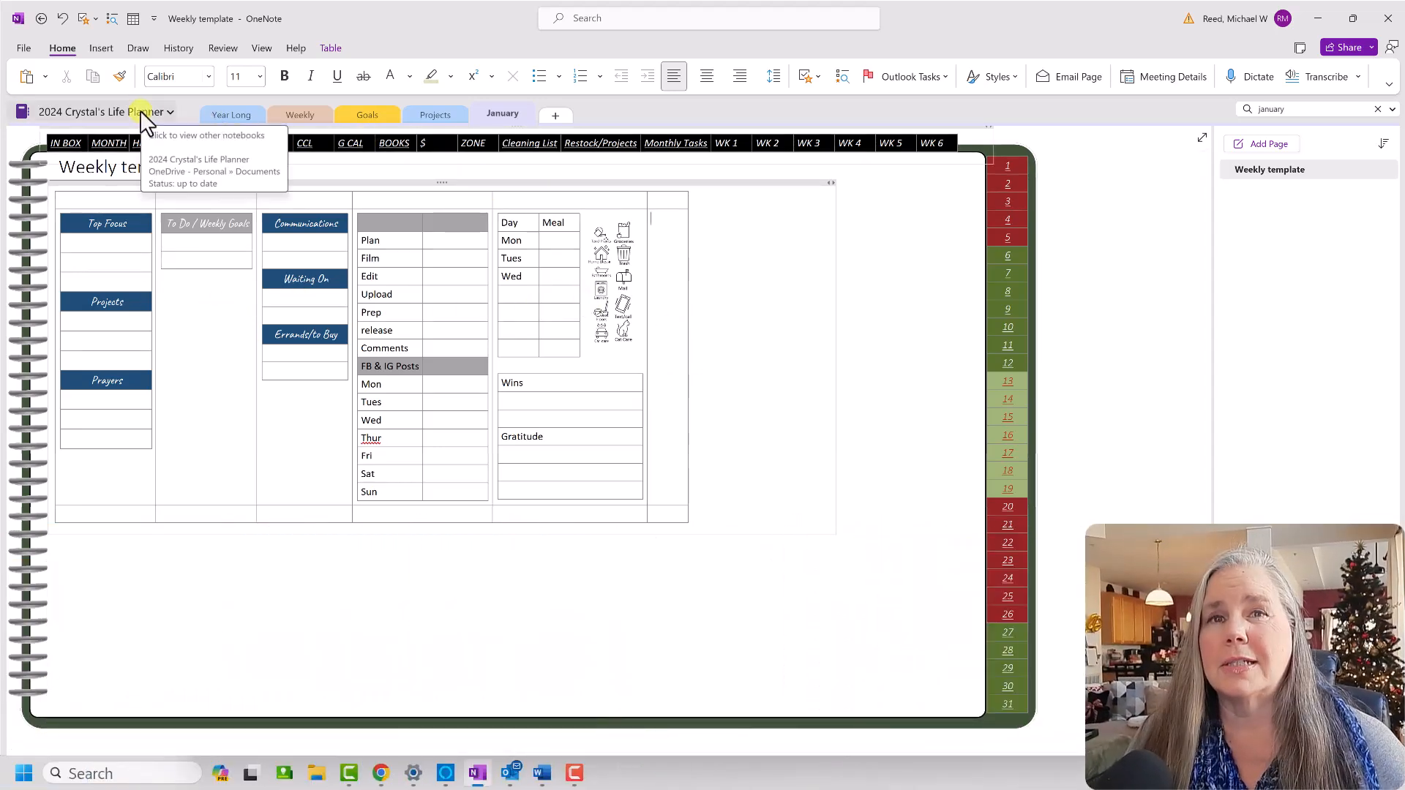
Examine the Dec Weekly 23 layout in the 2023 planner notebook and return to the 2024 weekly template.
click(141, 111)
click(115, 176)
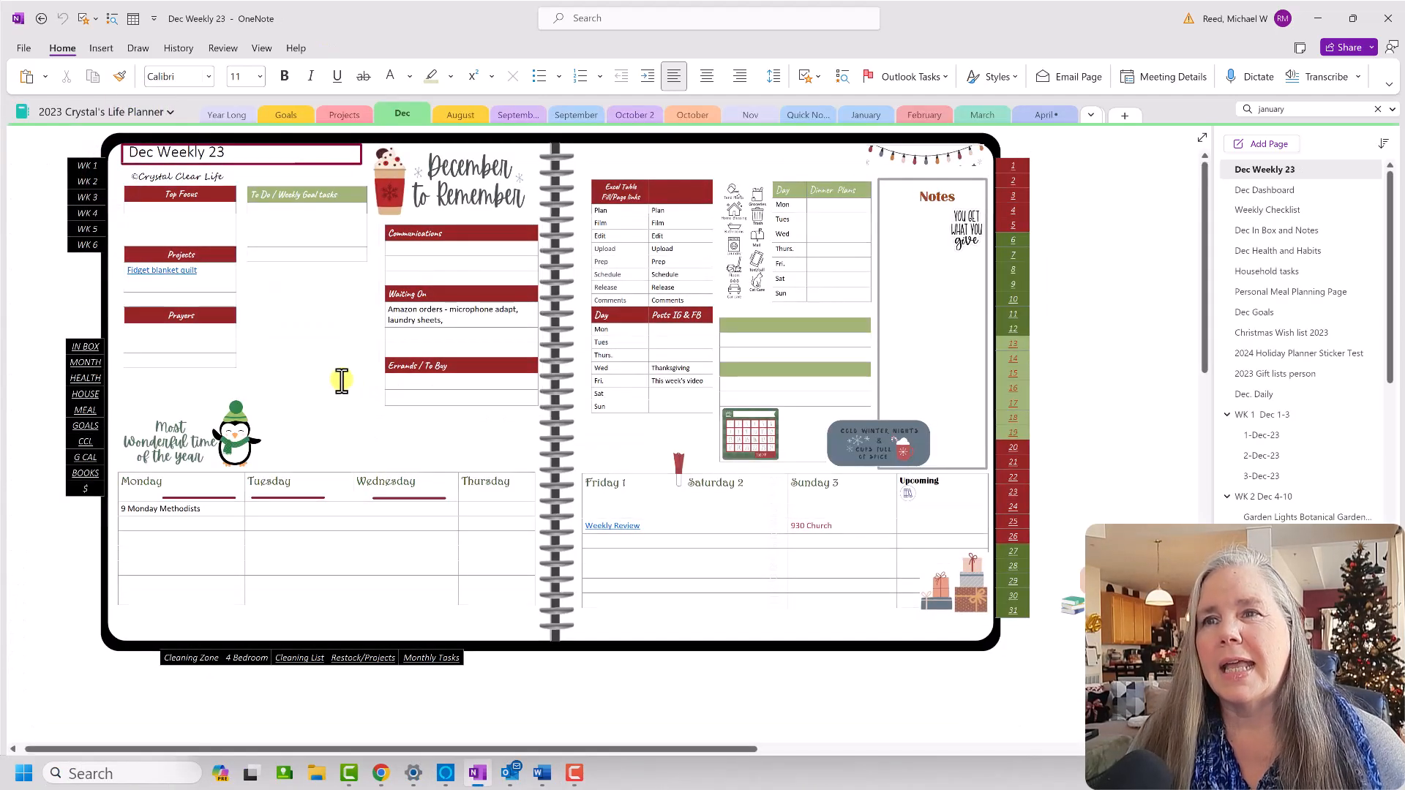
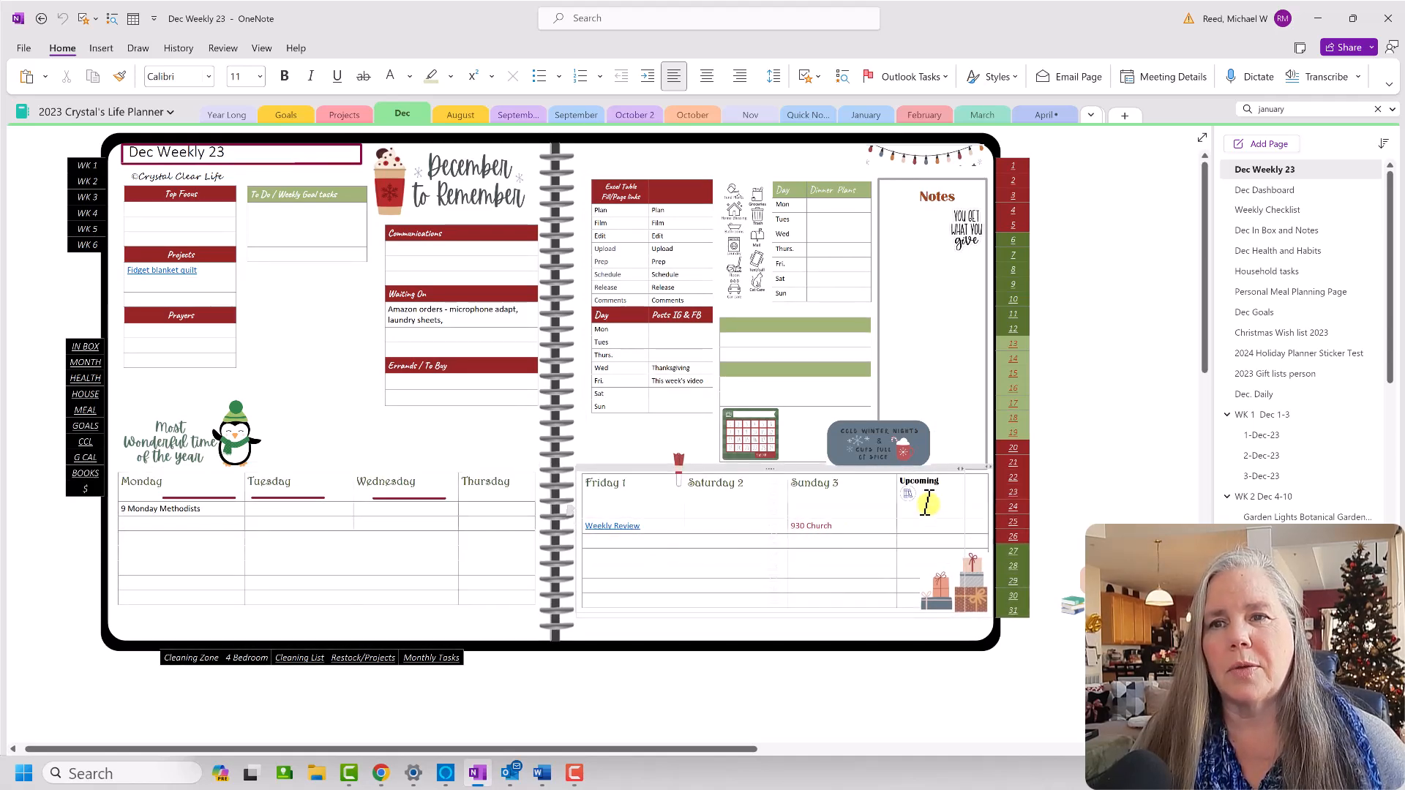
click(132, 111)
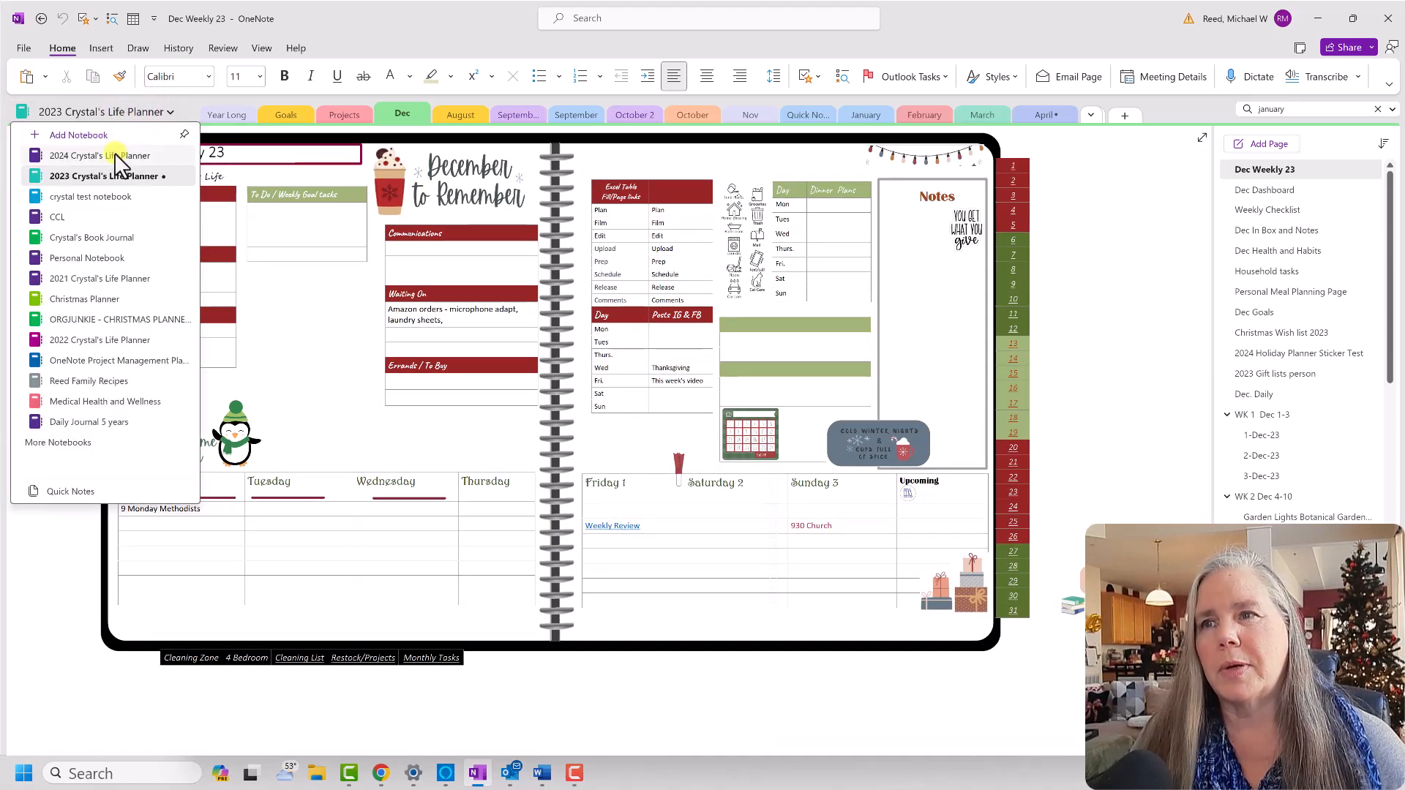
click(117, 156)
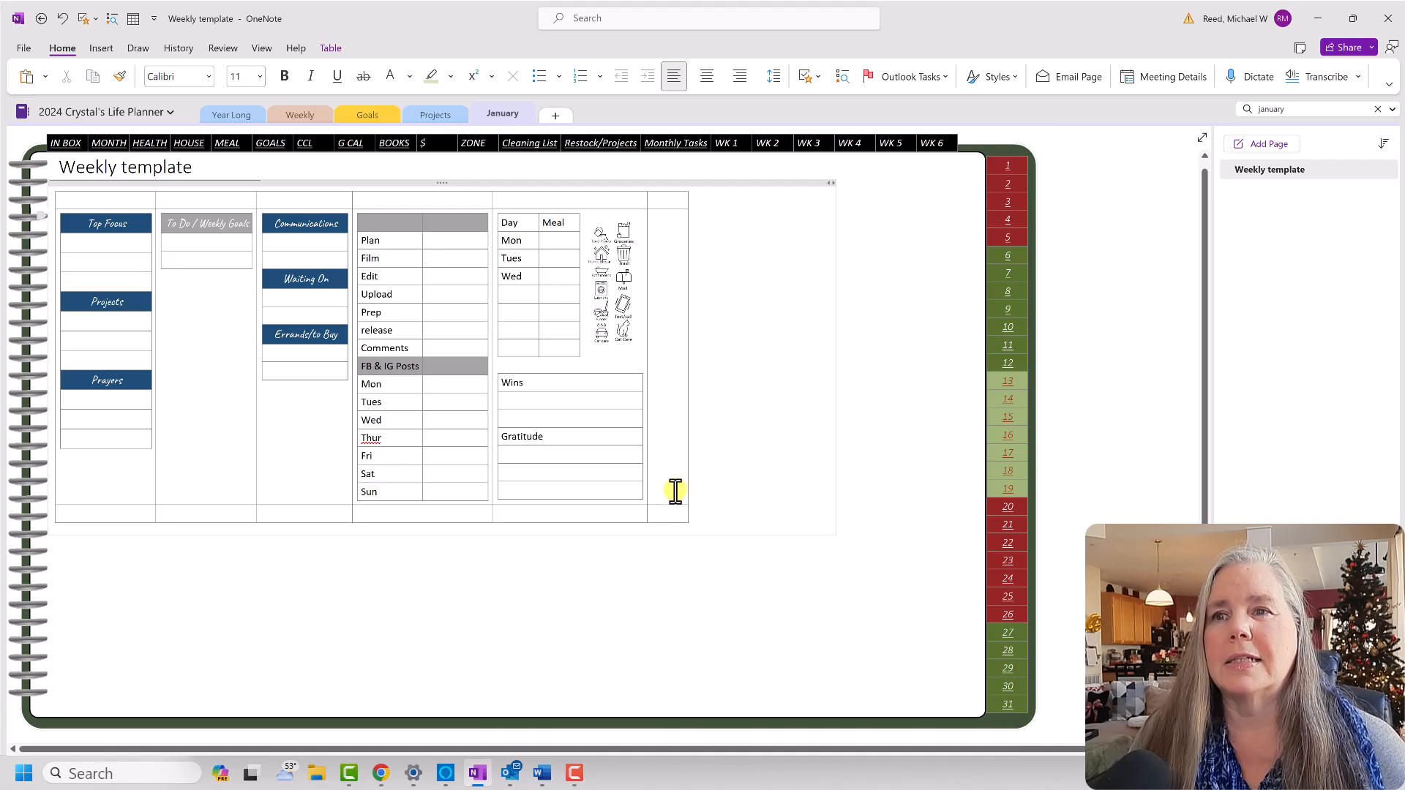
Delete the empty last column of the main layout table and widen its Top Focus column.
right_click(674, 398)
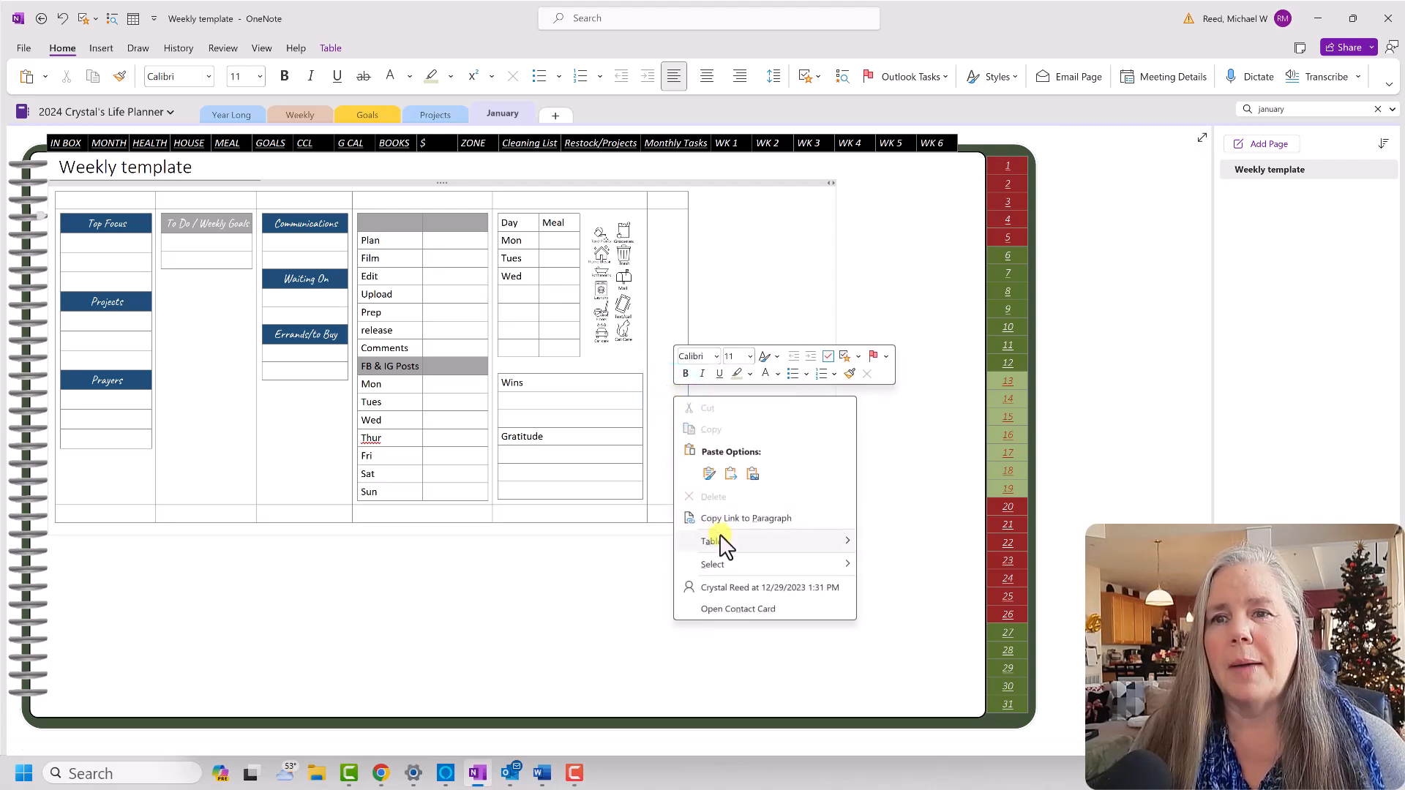
mouse_move(724, 542)
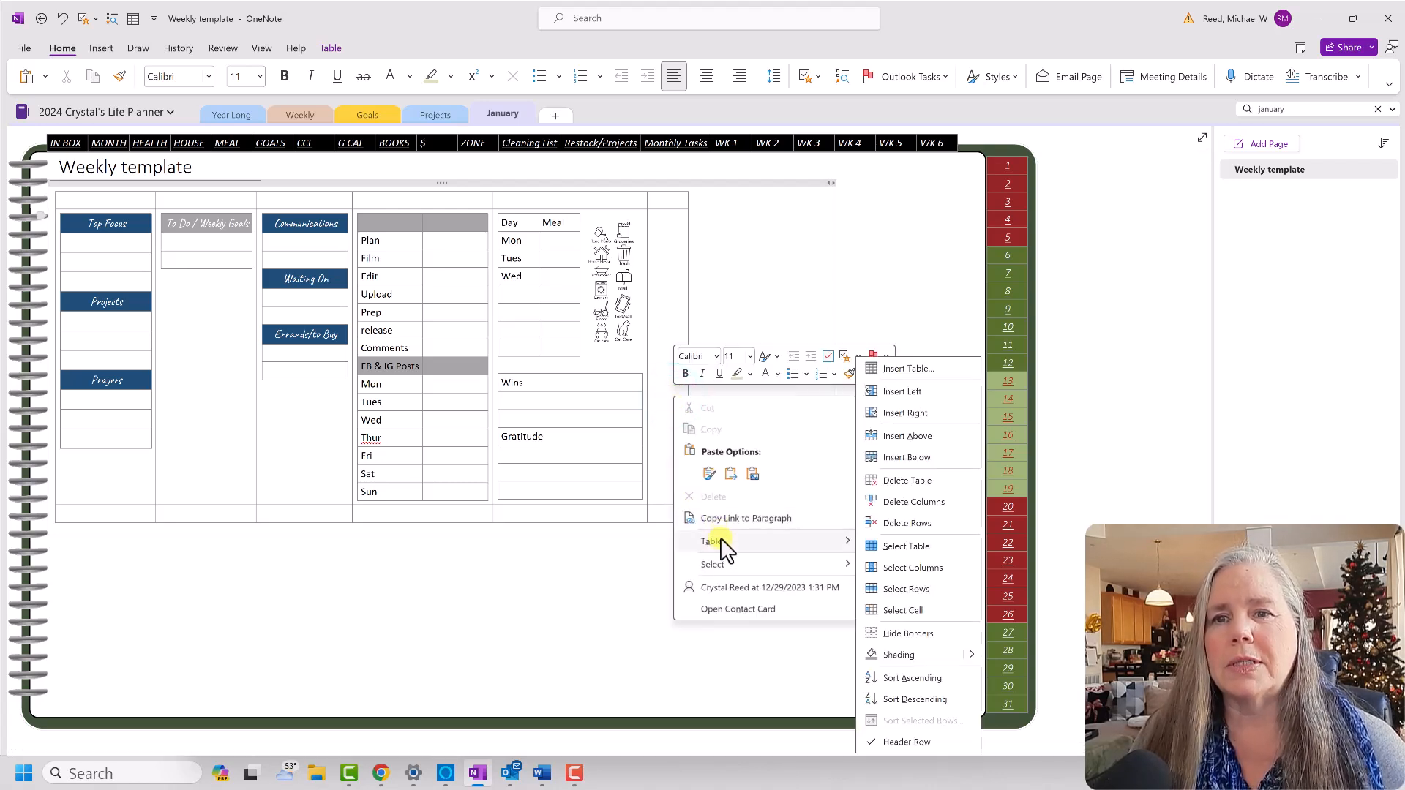
click(899, 505)
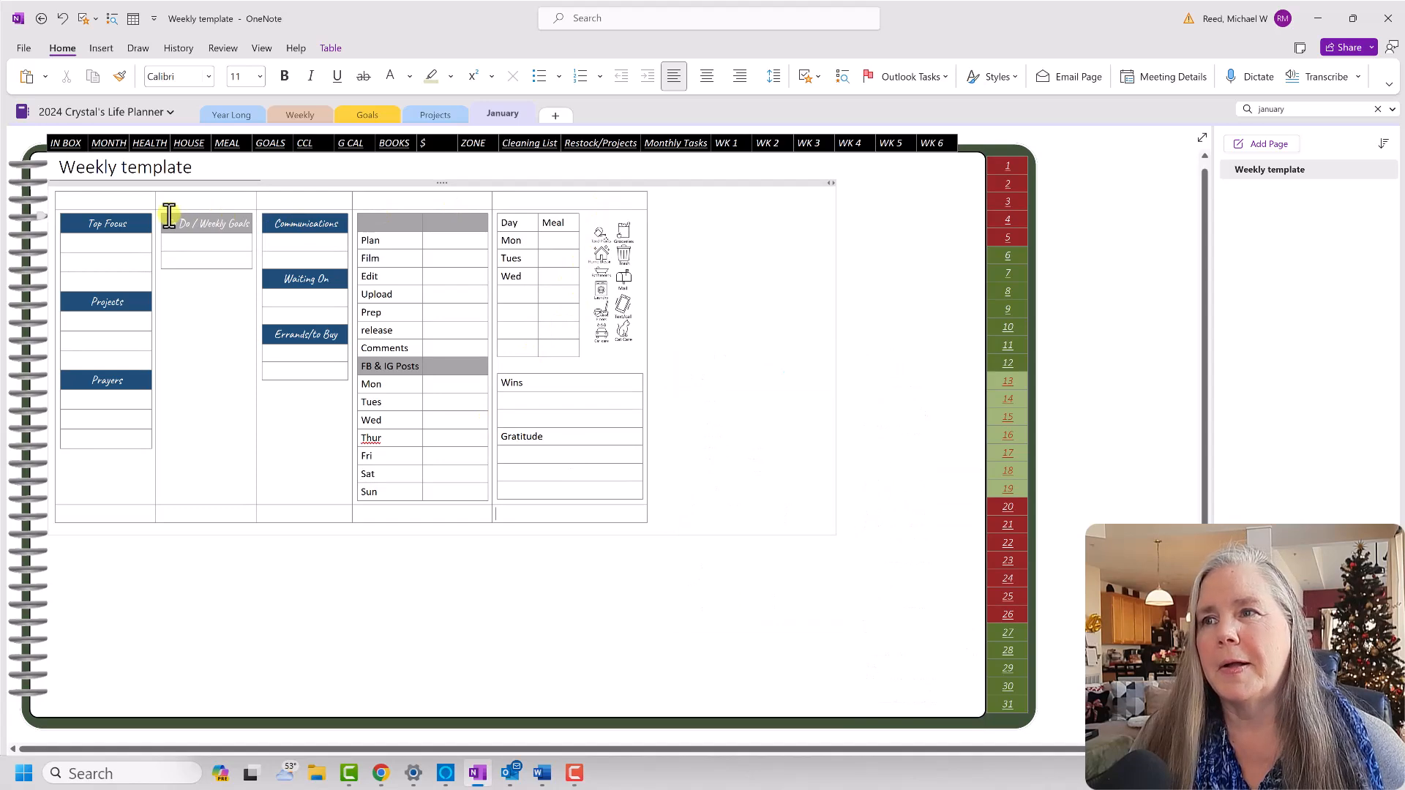
drag(155, 208, 195, 232)
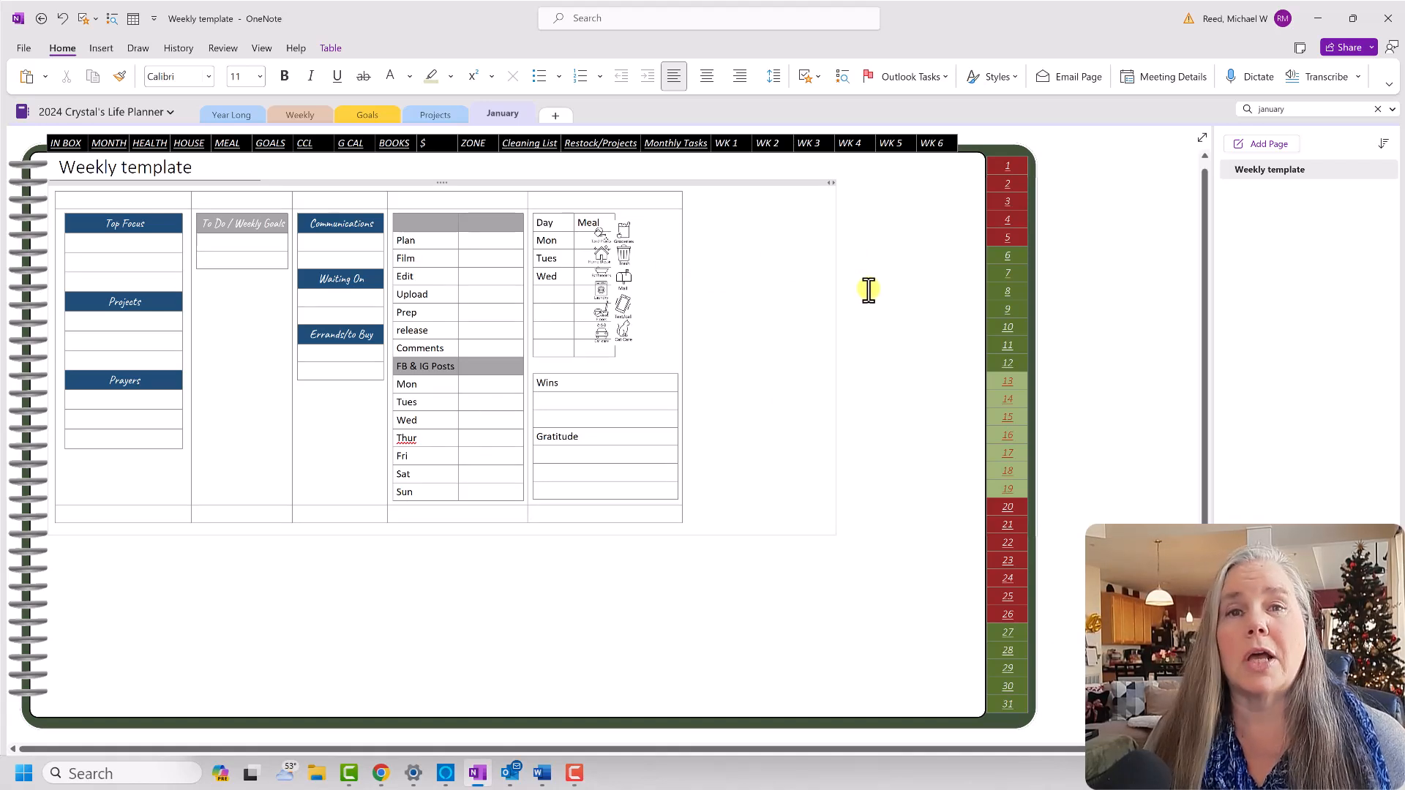
Draw a tall rectangle with a grey pen in the third thickness, between the layout table and the numbered day tabs.
click(139, 49)
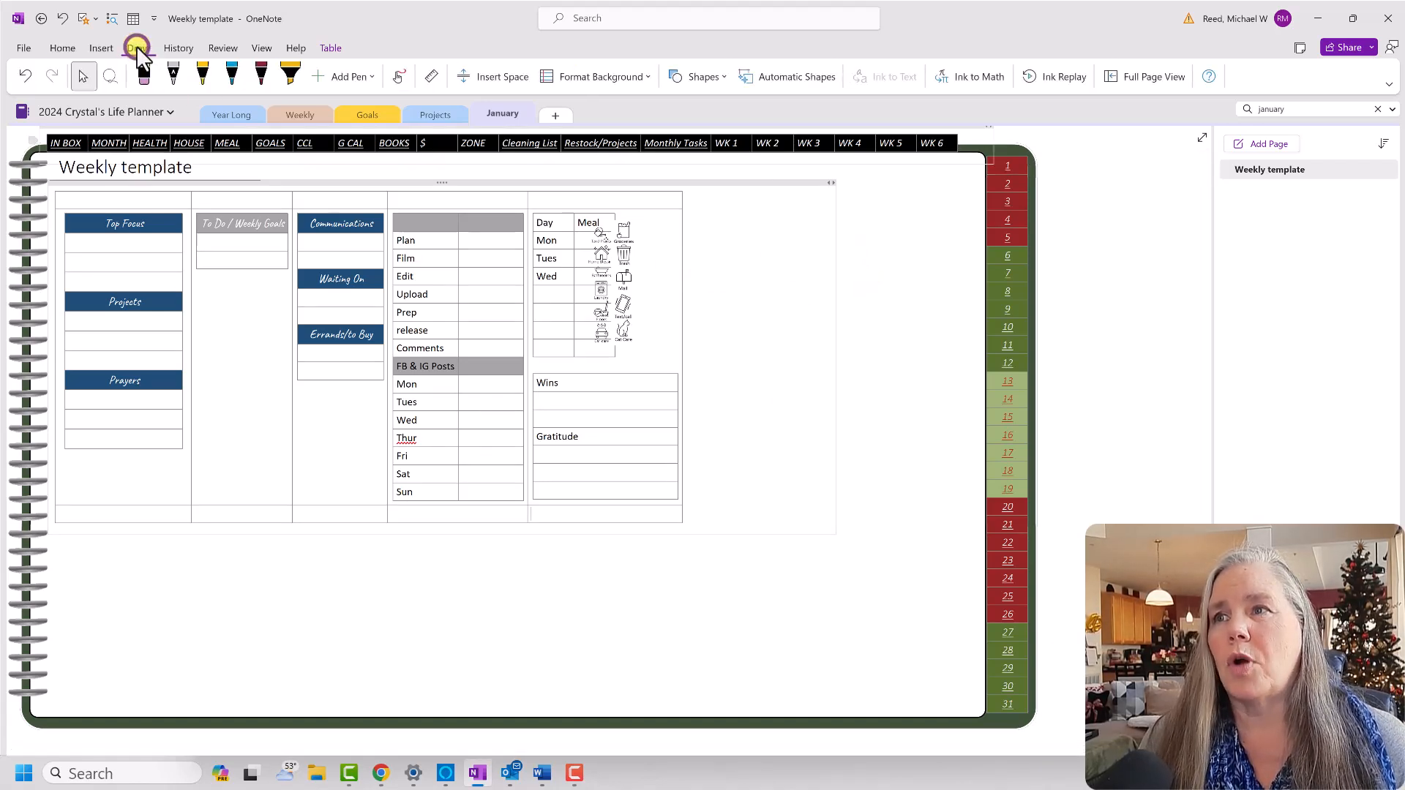
click(235, 80)
click(235, 81)
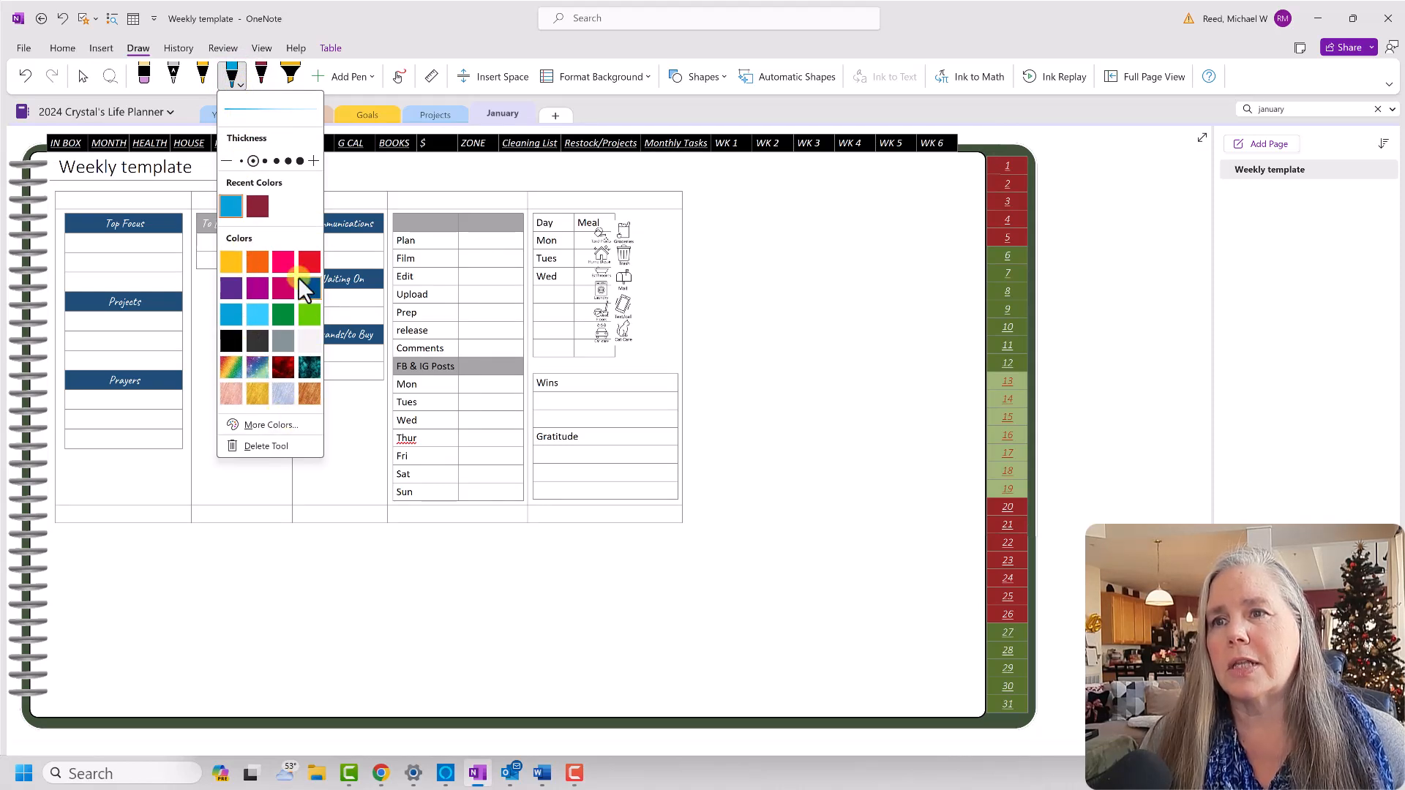
click(278, 339)
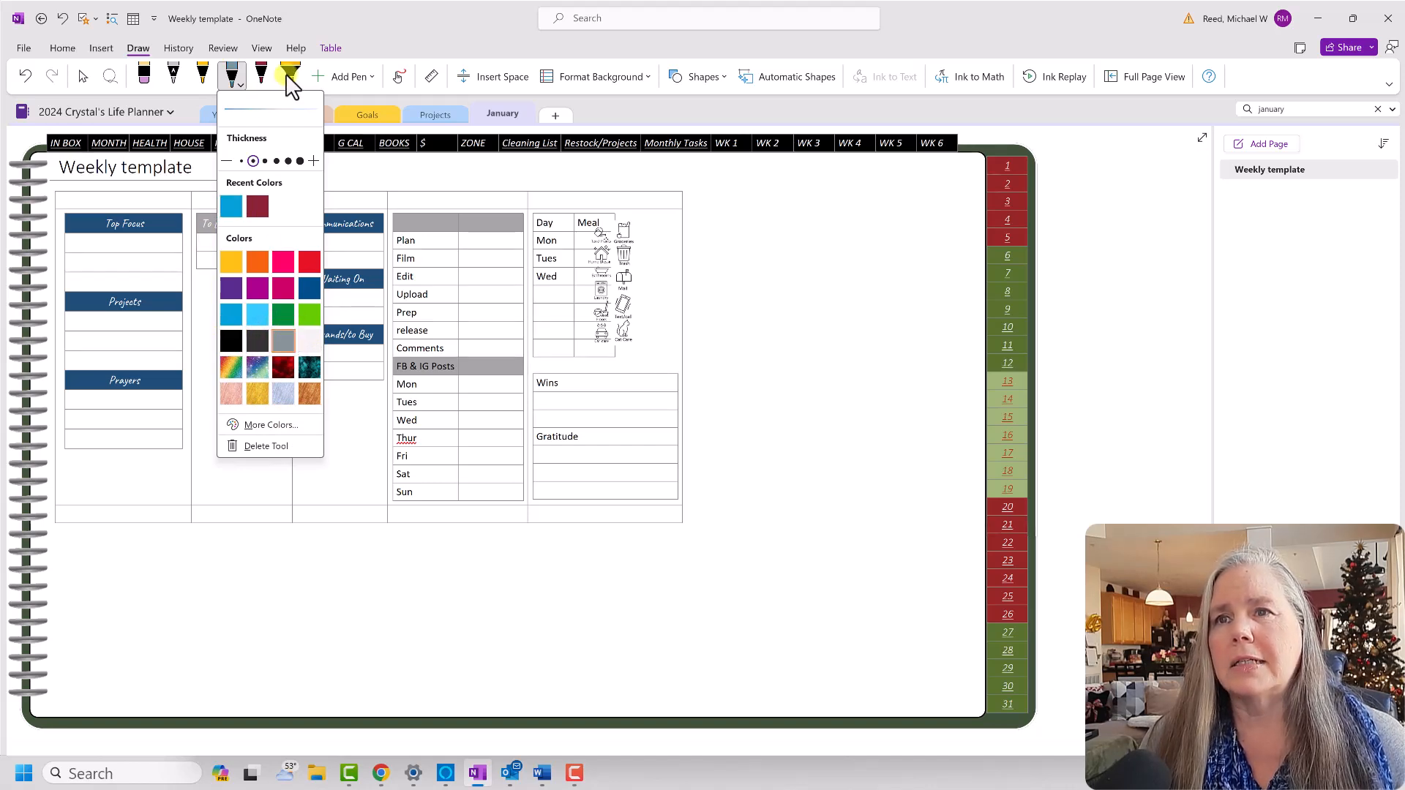
click(262, 160)
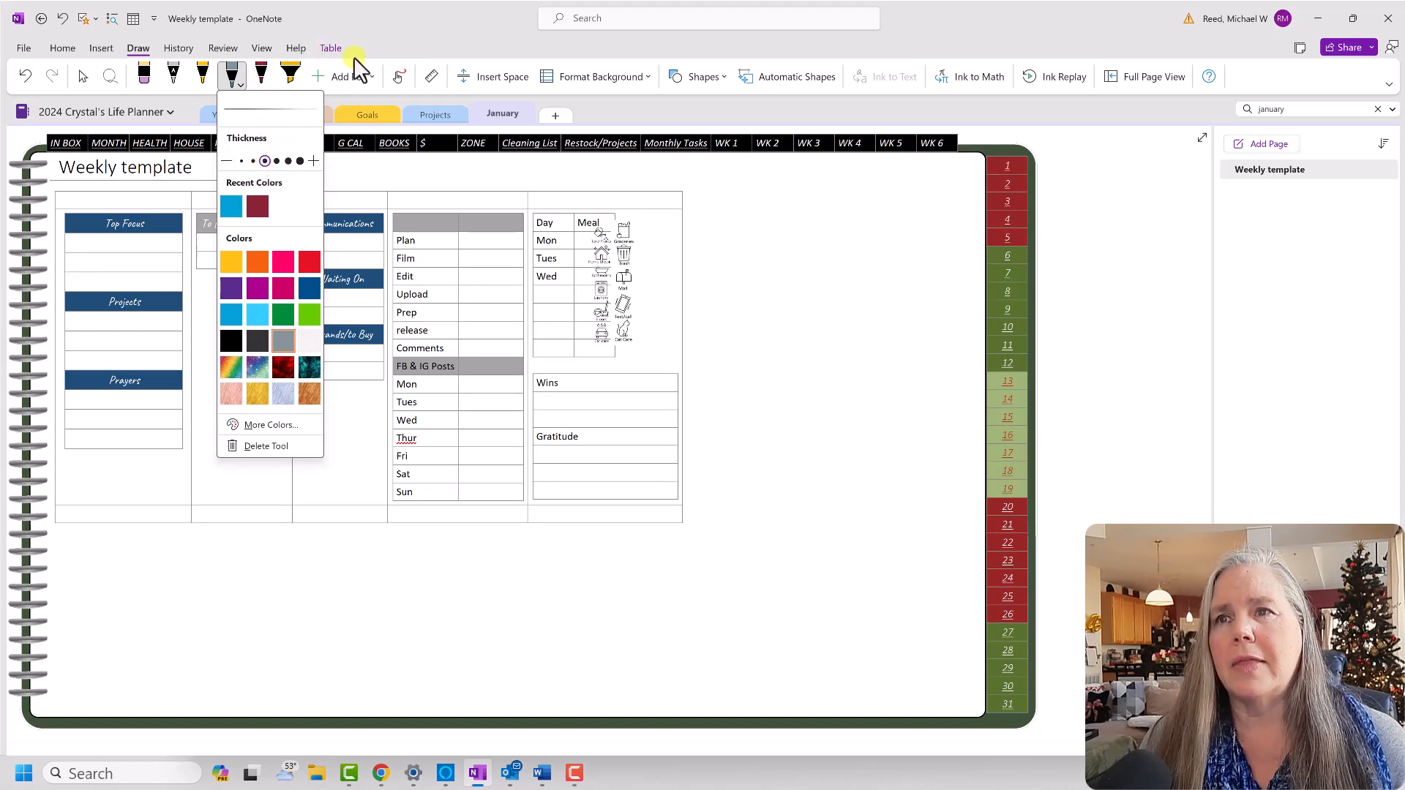
click(701, 77)
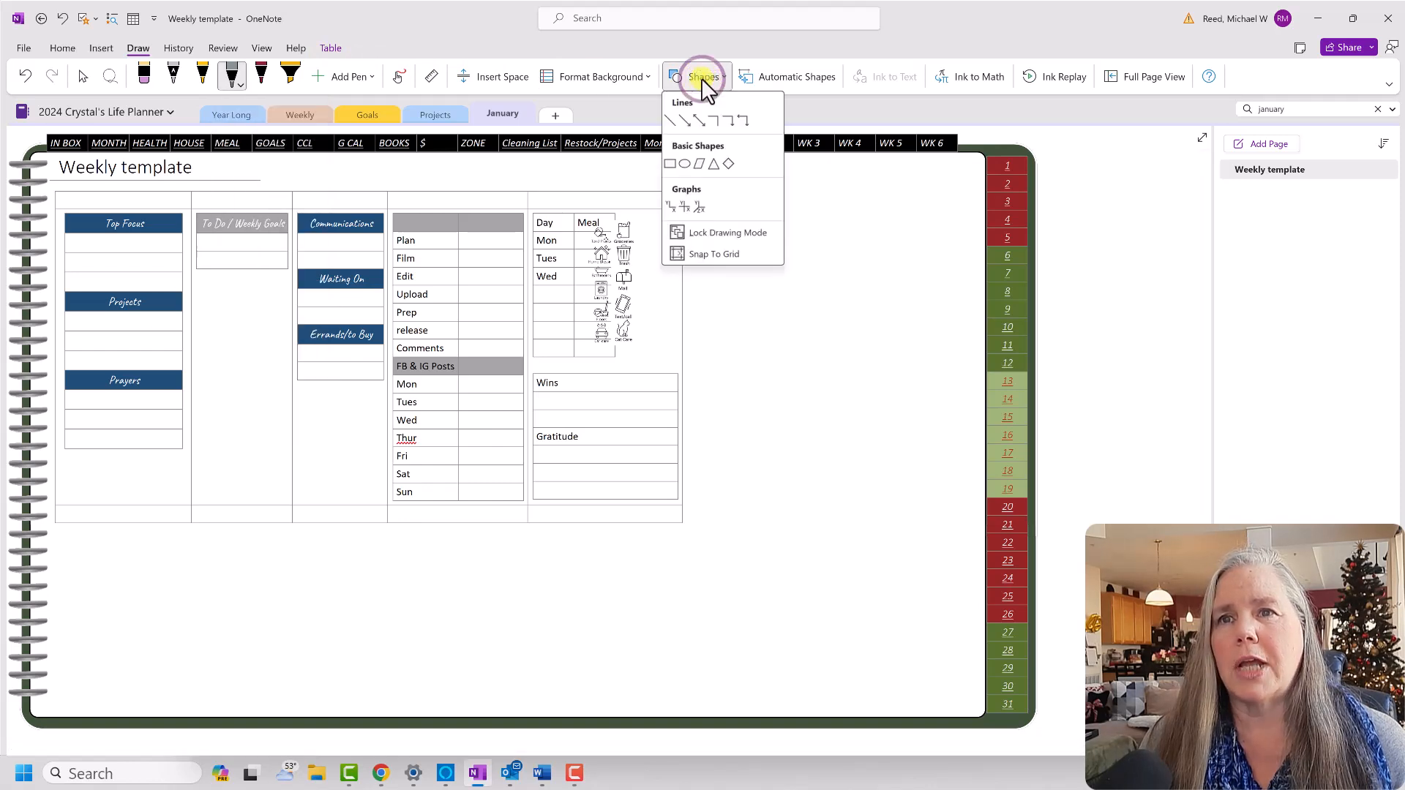
click(668, 163)
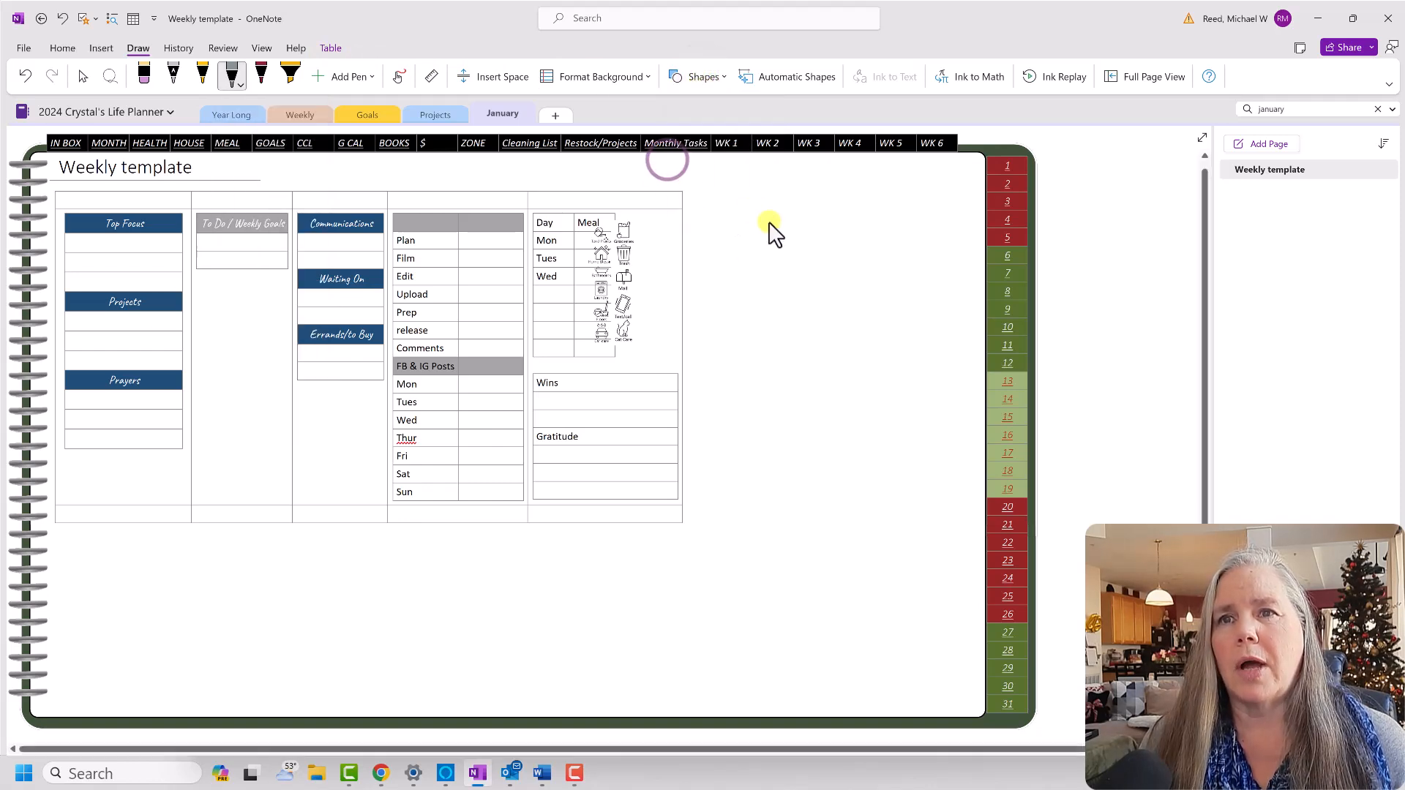
mouse_move(804, 191)
mouse_down()
mouse_move(847, 415)
mouse_move(932, 512)
mouse_move(975, 515)
mouse_up()
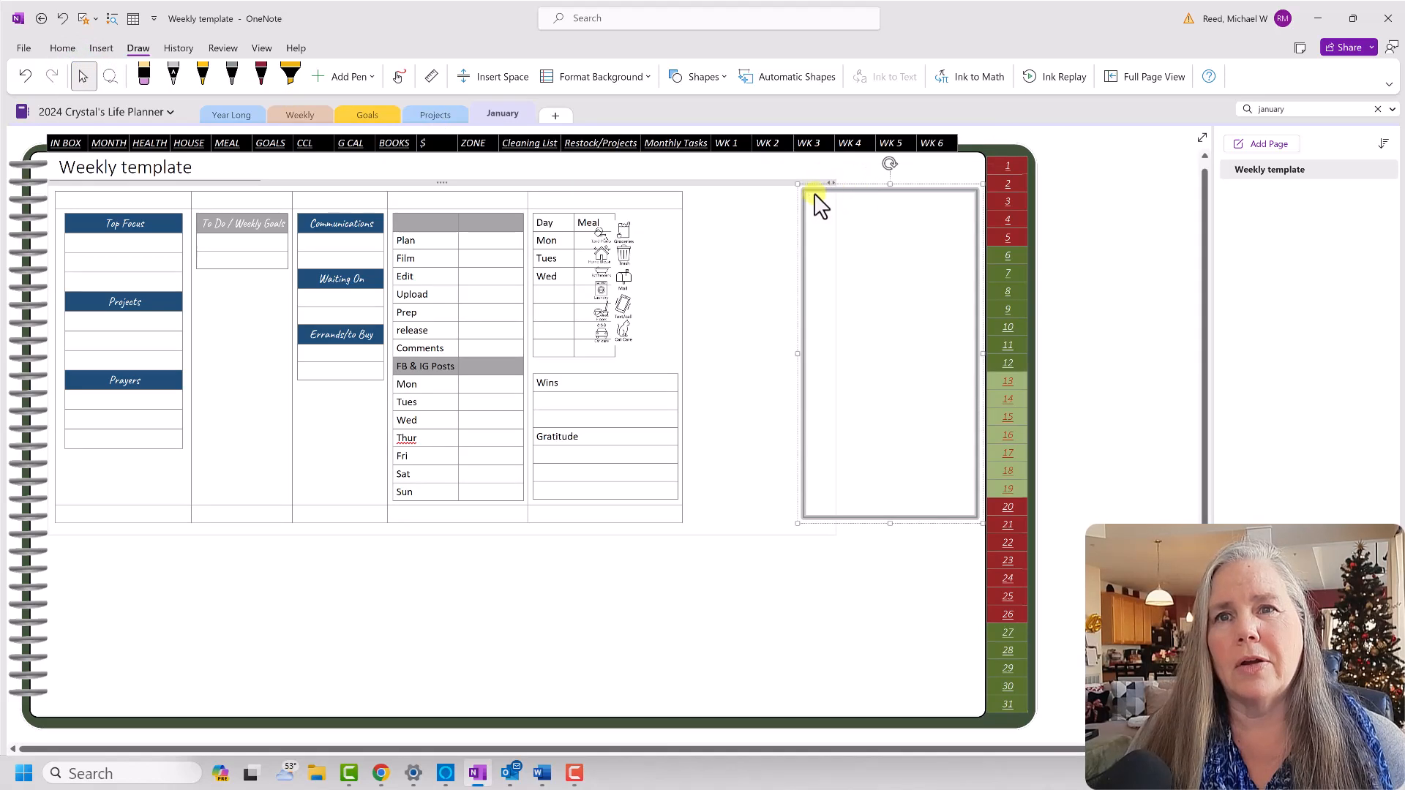
Recolour the tall rectangle's outline with the lighter recent gray, keeping the third pen thickness after trying blue and a thicker line.
right_click(917, 518)
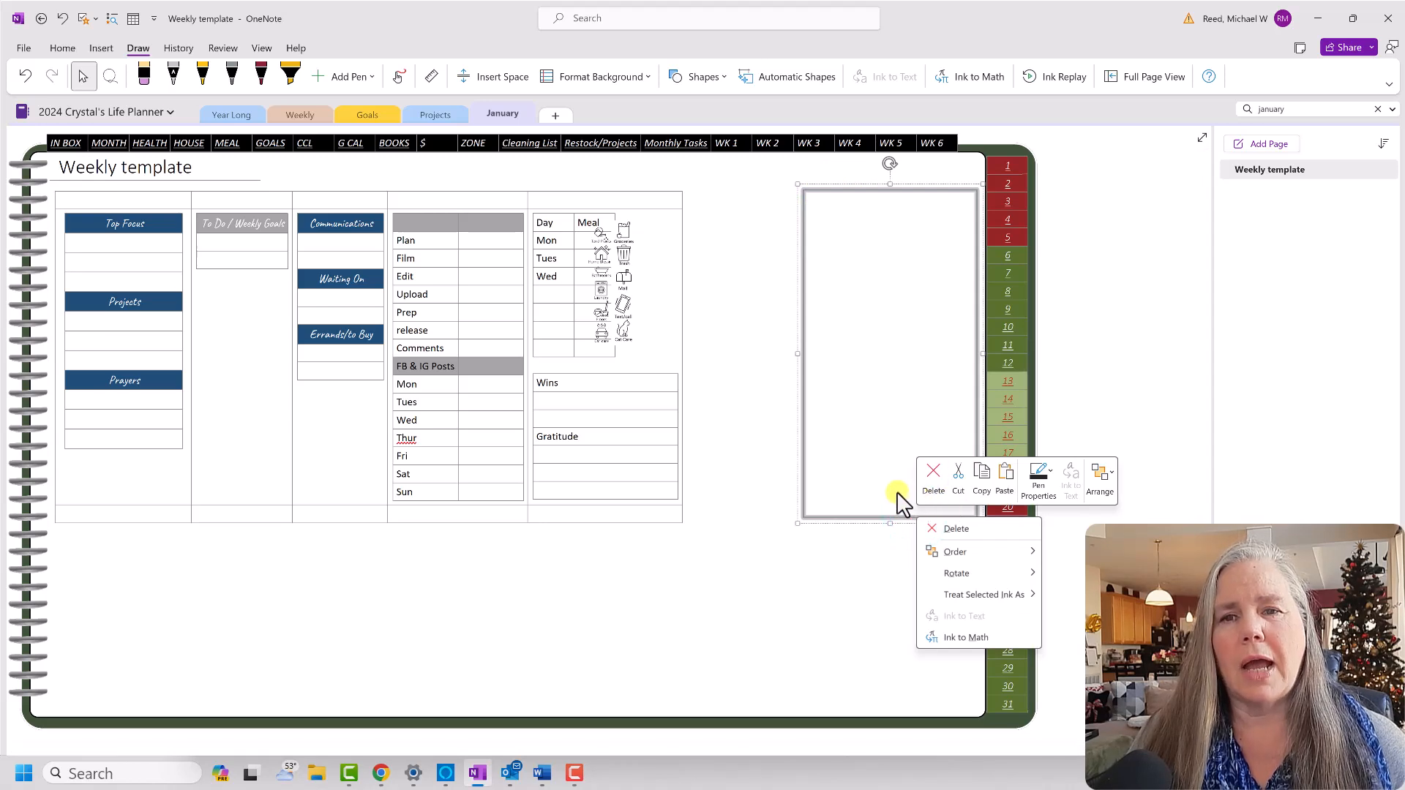
click(1038, 485)
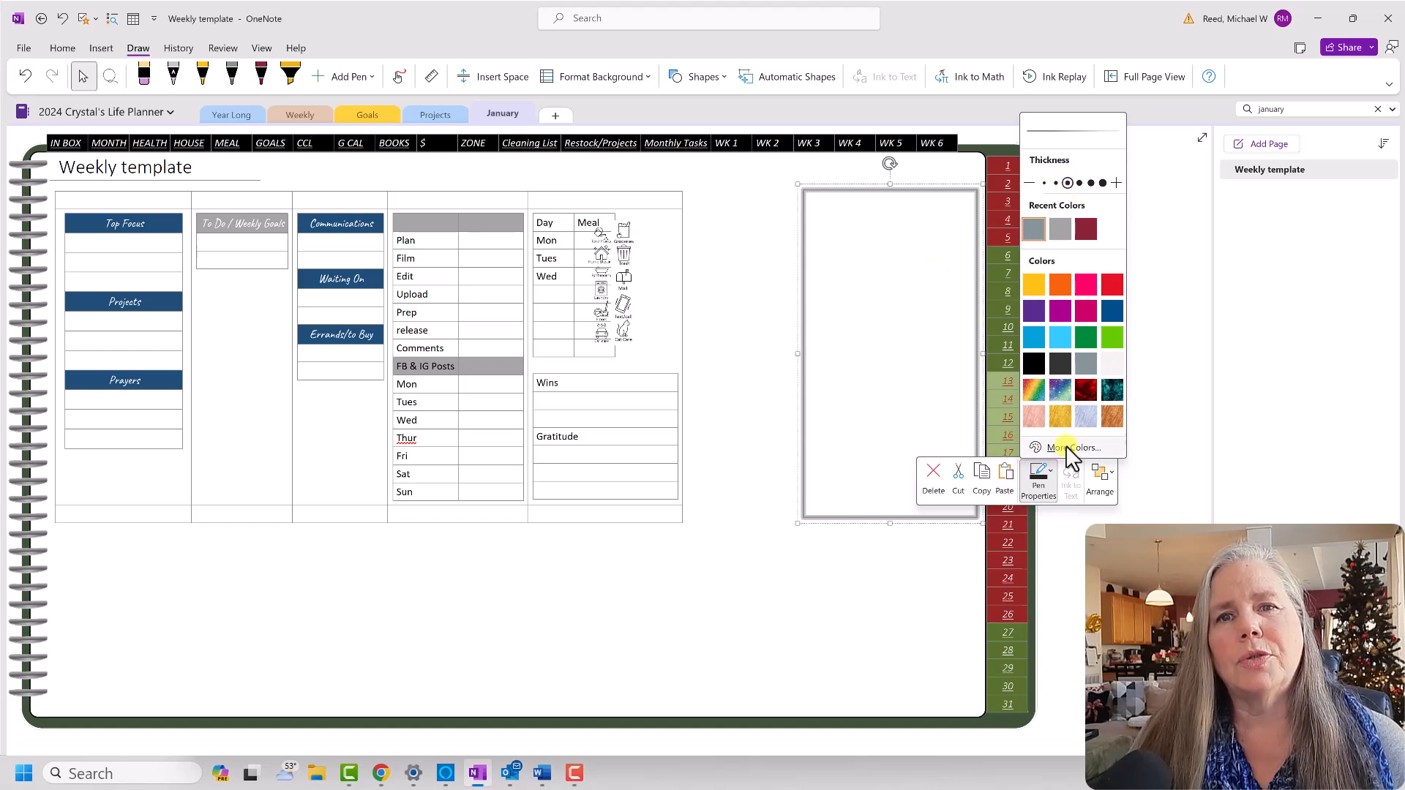
click(1106, 309)
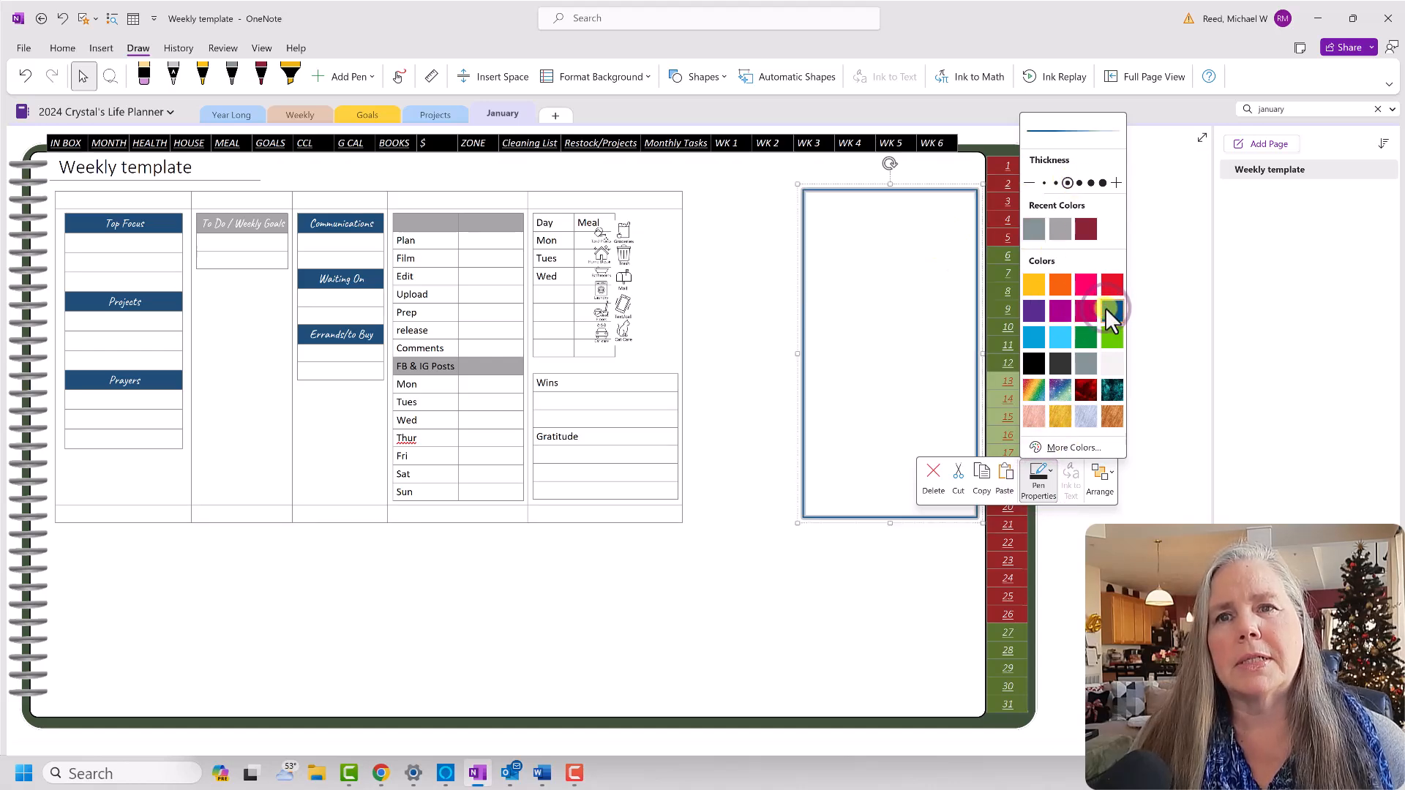
click(1089, 182)
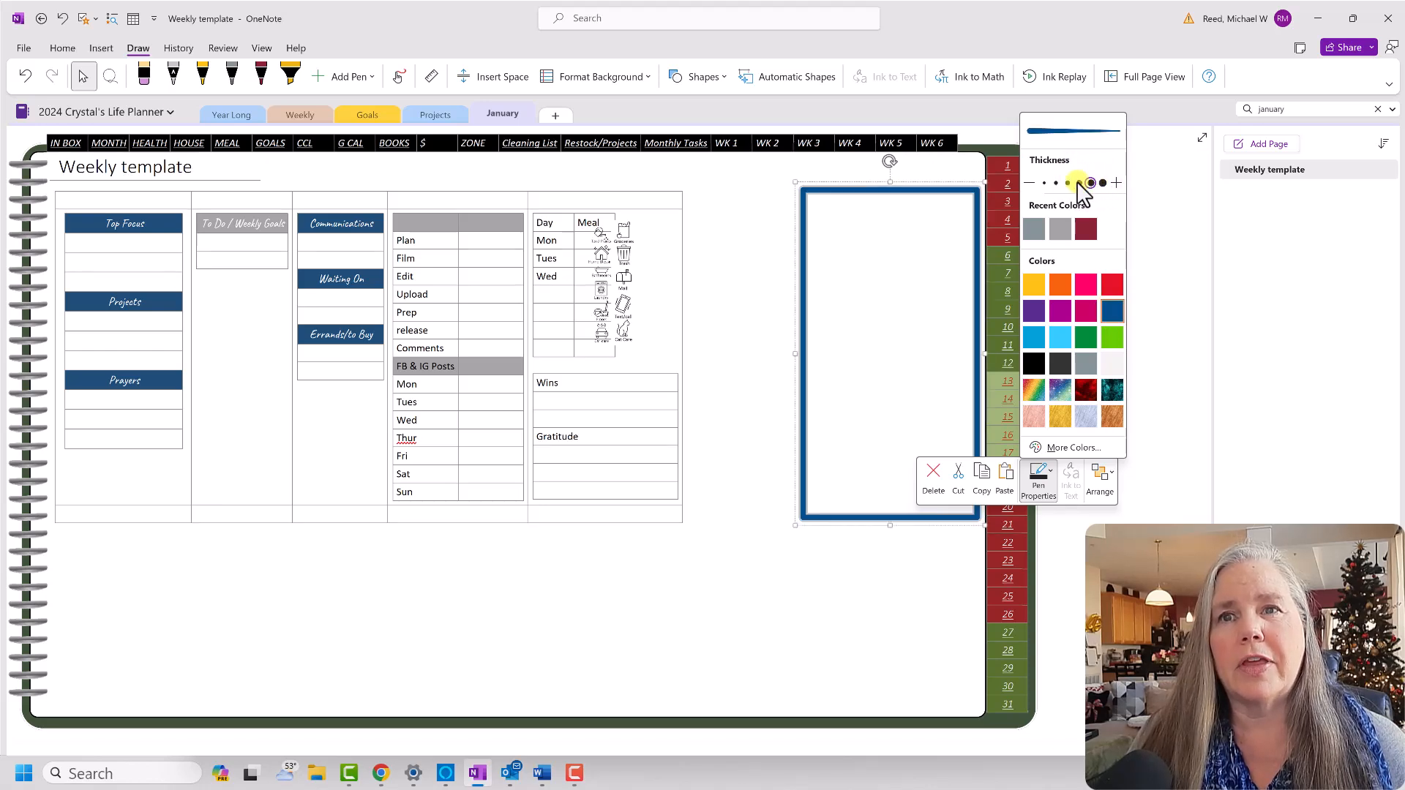
click(1068, 183)
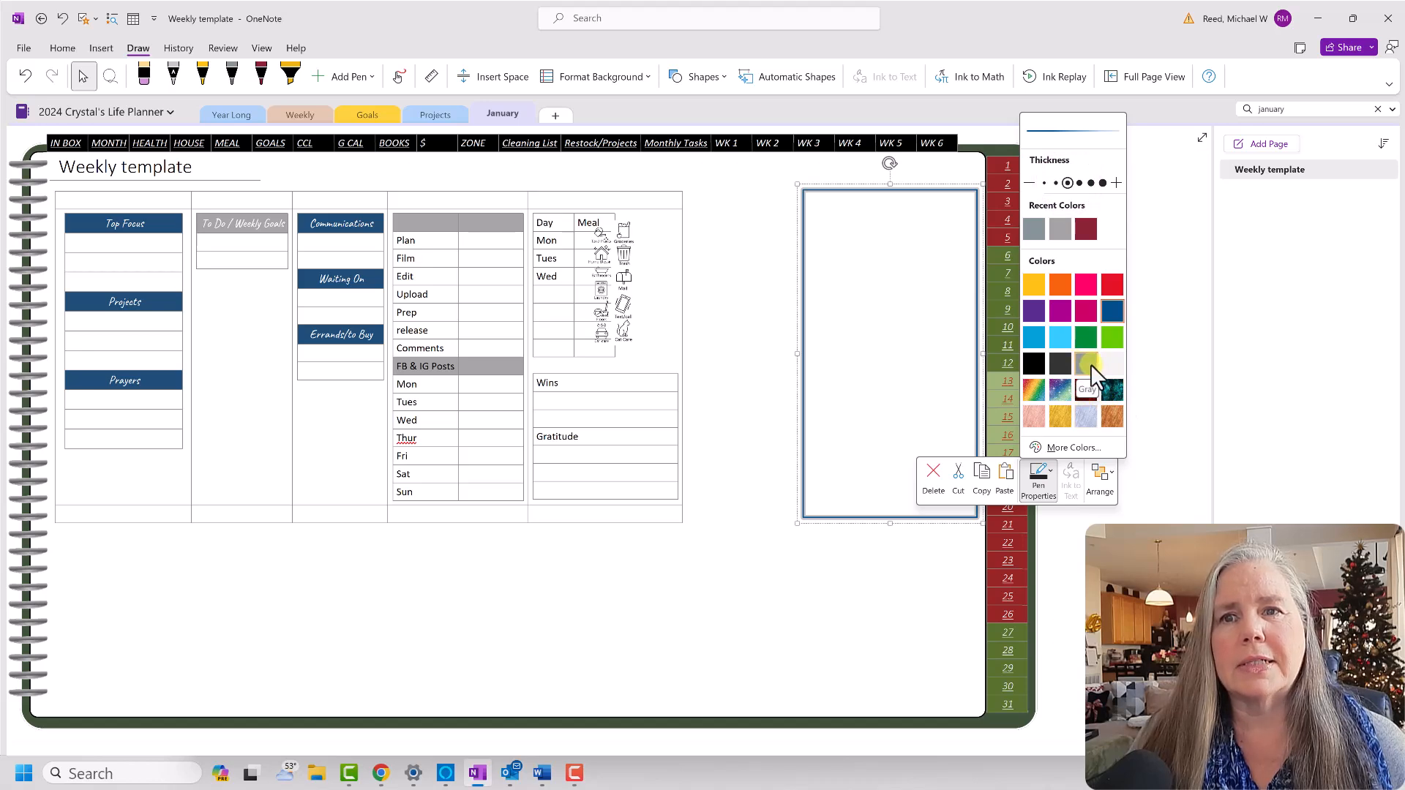
click(1059, 230)
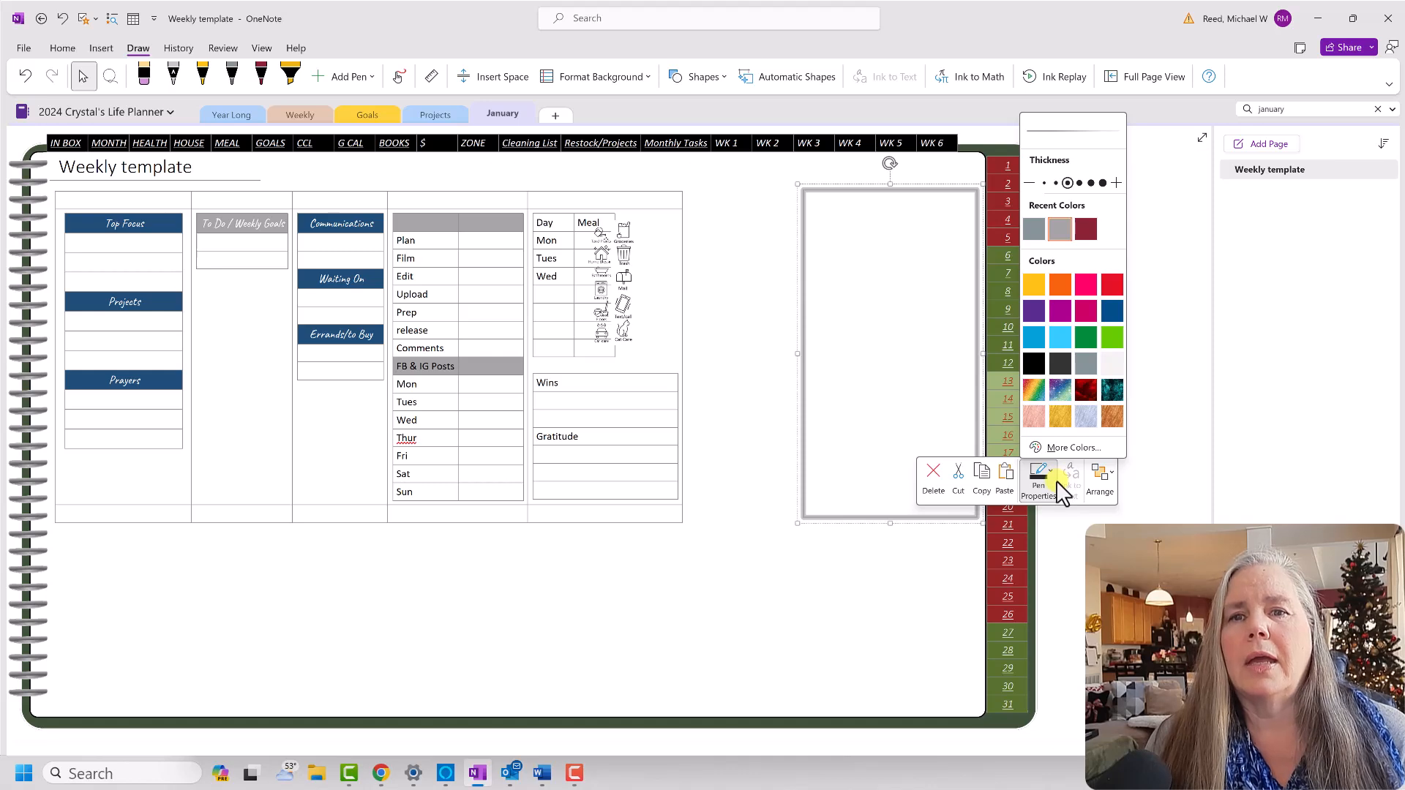
click(891, 370)
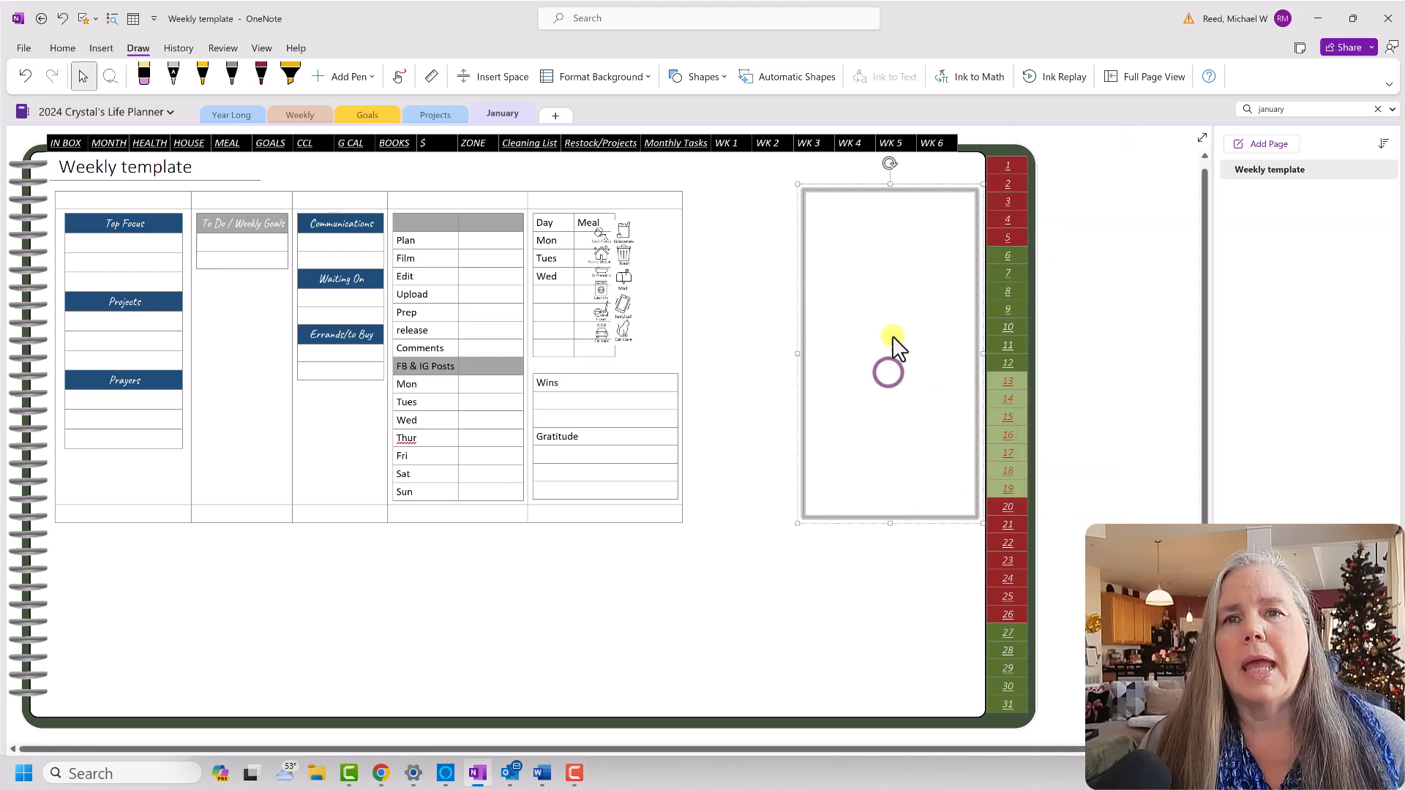
click(734, 323)
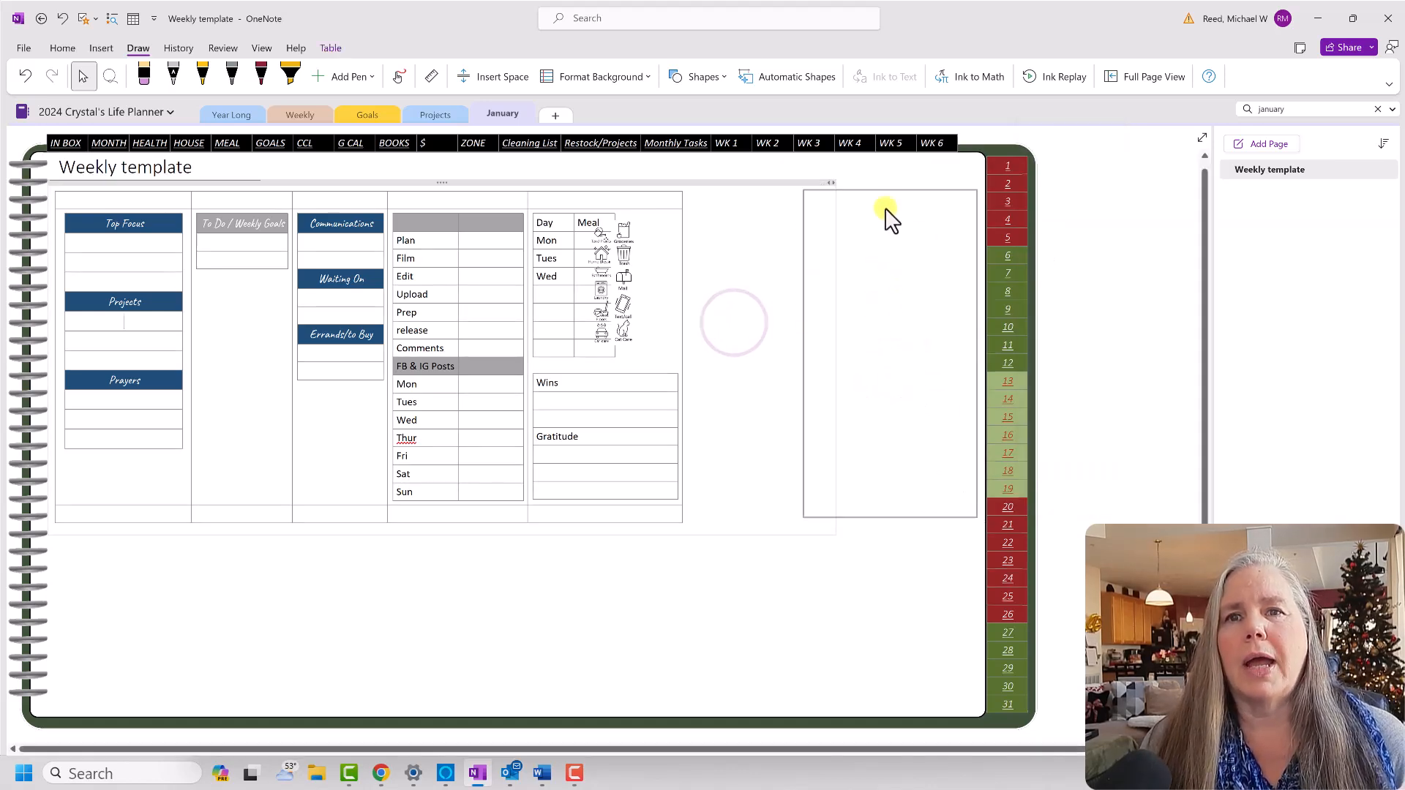
Add a text note reading "Notes" in the empty area outside the planner page and set its font to Harrington.
click(1082, 216)
text(Notes)
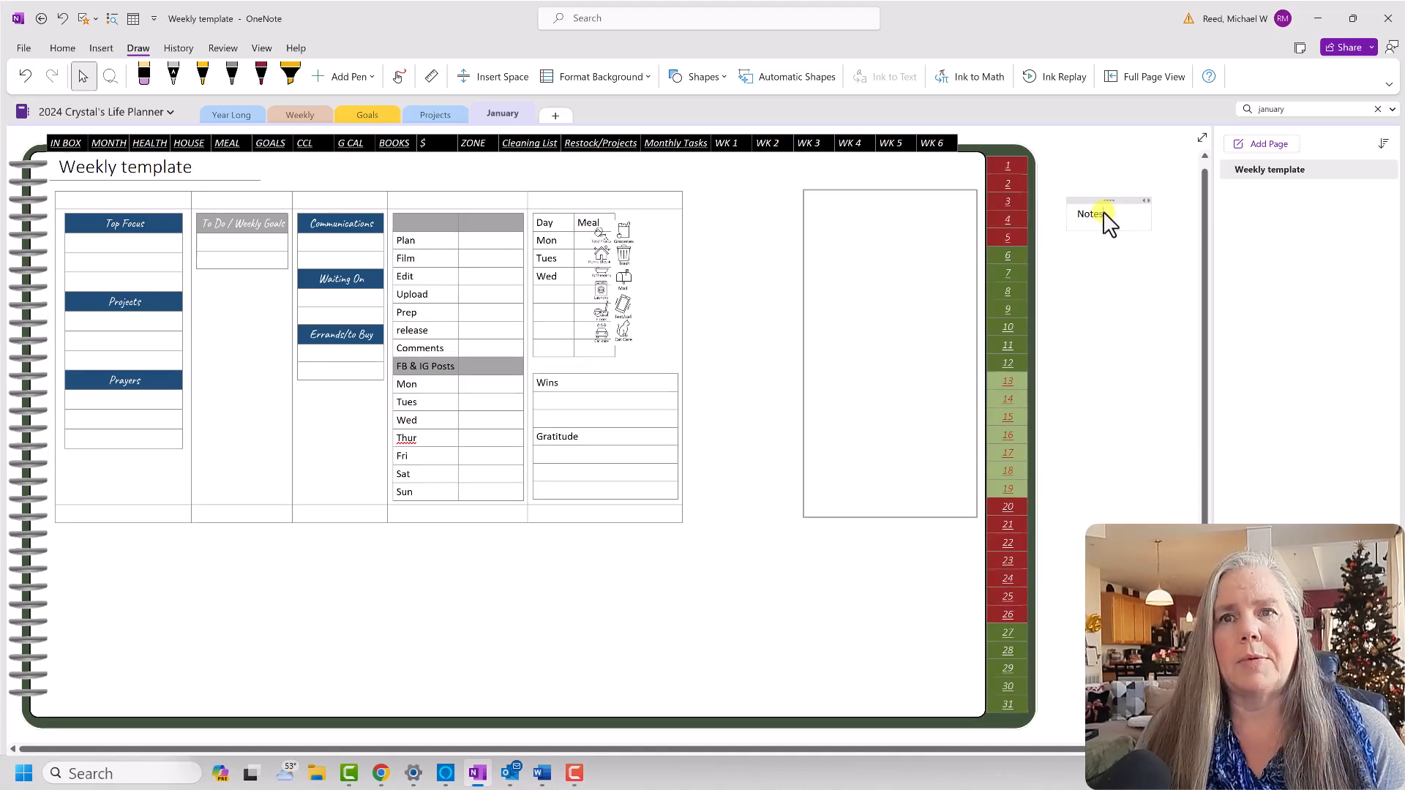
drag(1105, 214, 1081, 218)
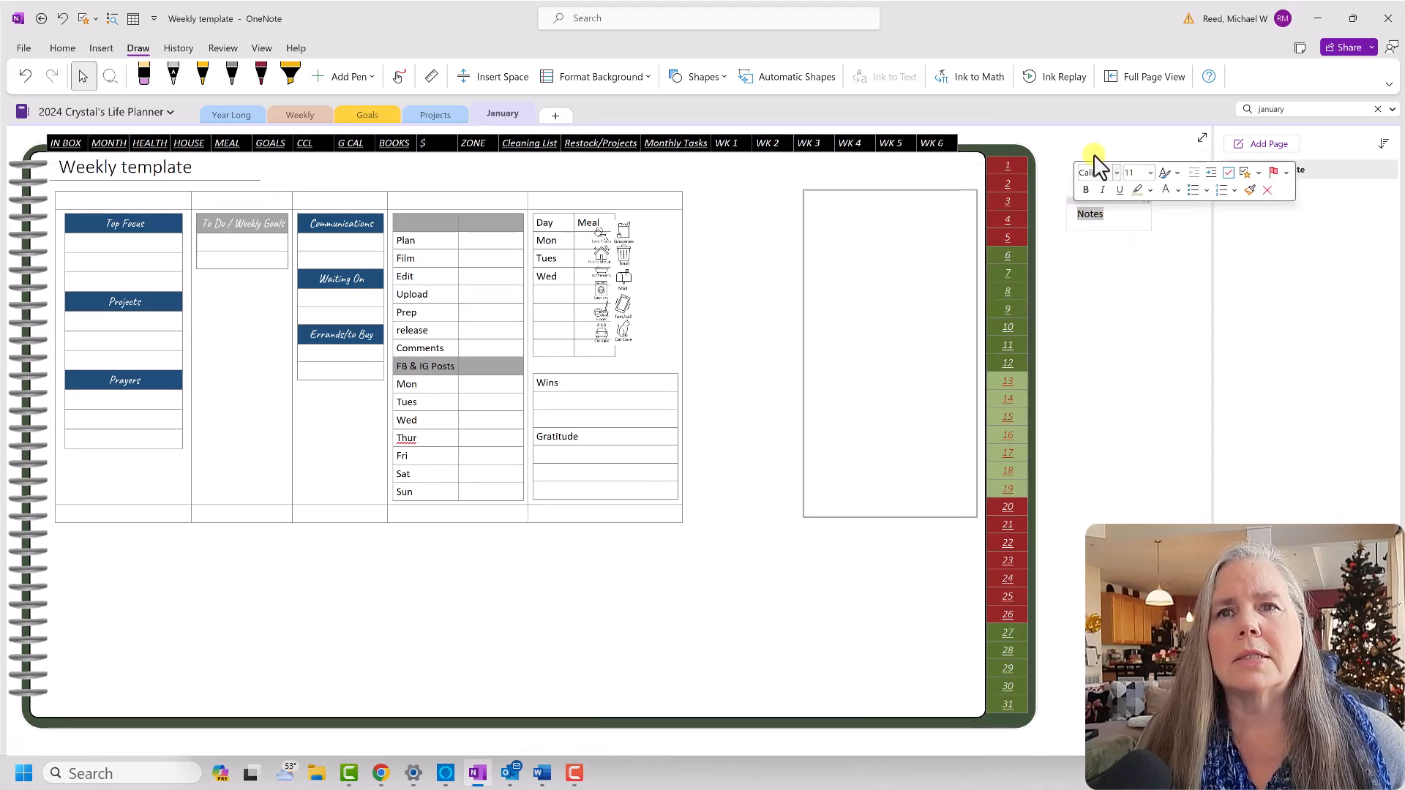
click(1116, 174)
scroll(1121, 285, up, 5)
scroll(1121, 283, up, 5)
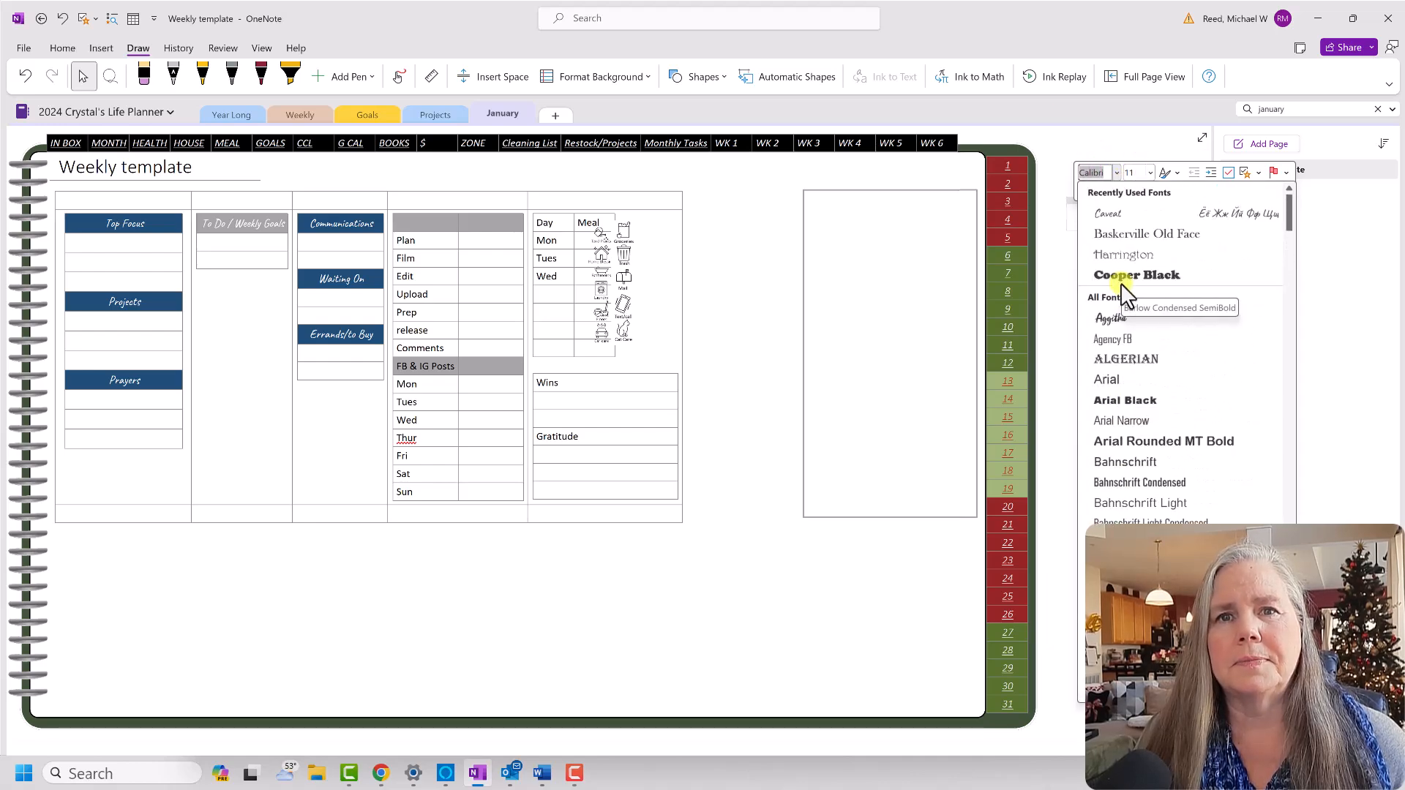
click(1123, 254)
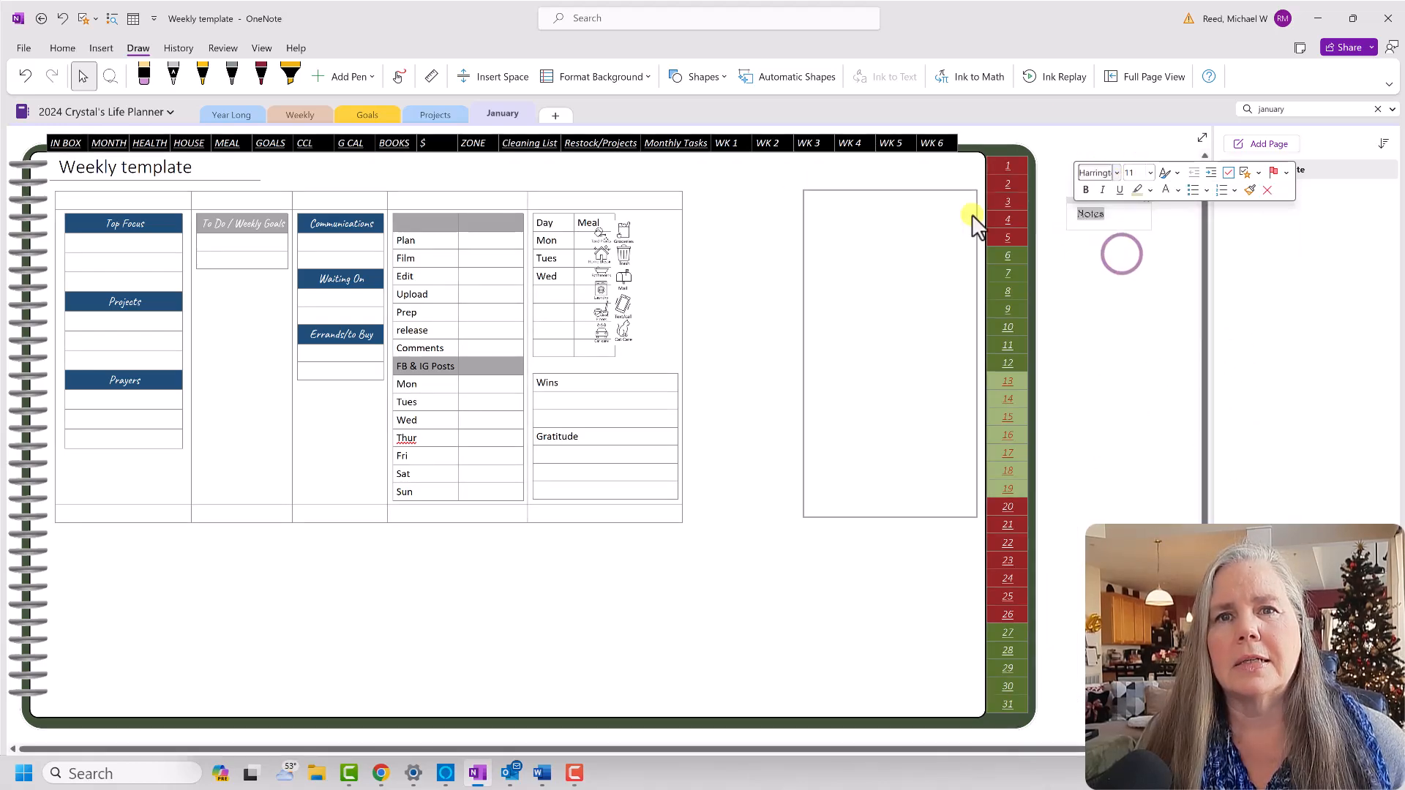
Format the Notes title in dark blue, bold, at size 14.
click(410, 76)
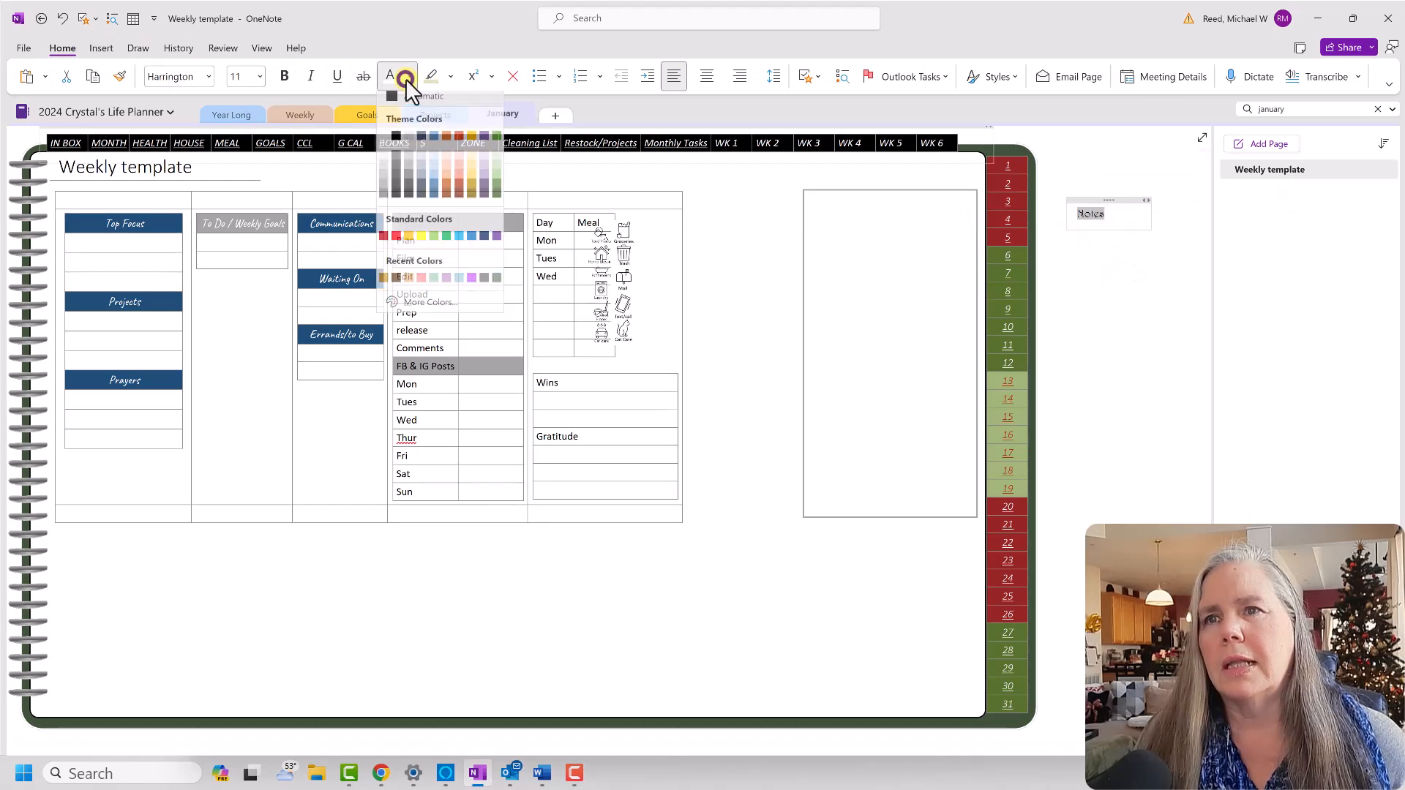
click(434, 201)
click(284, 77)
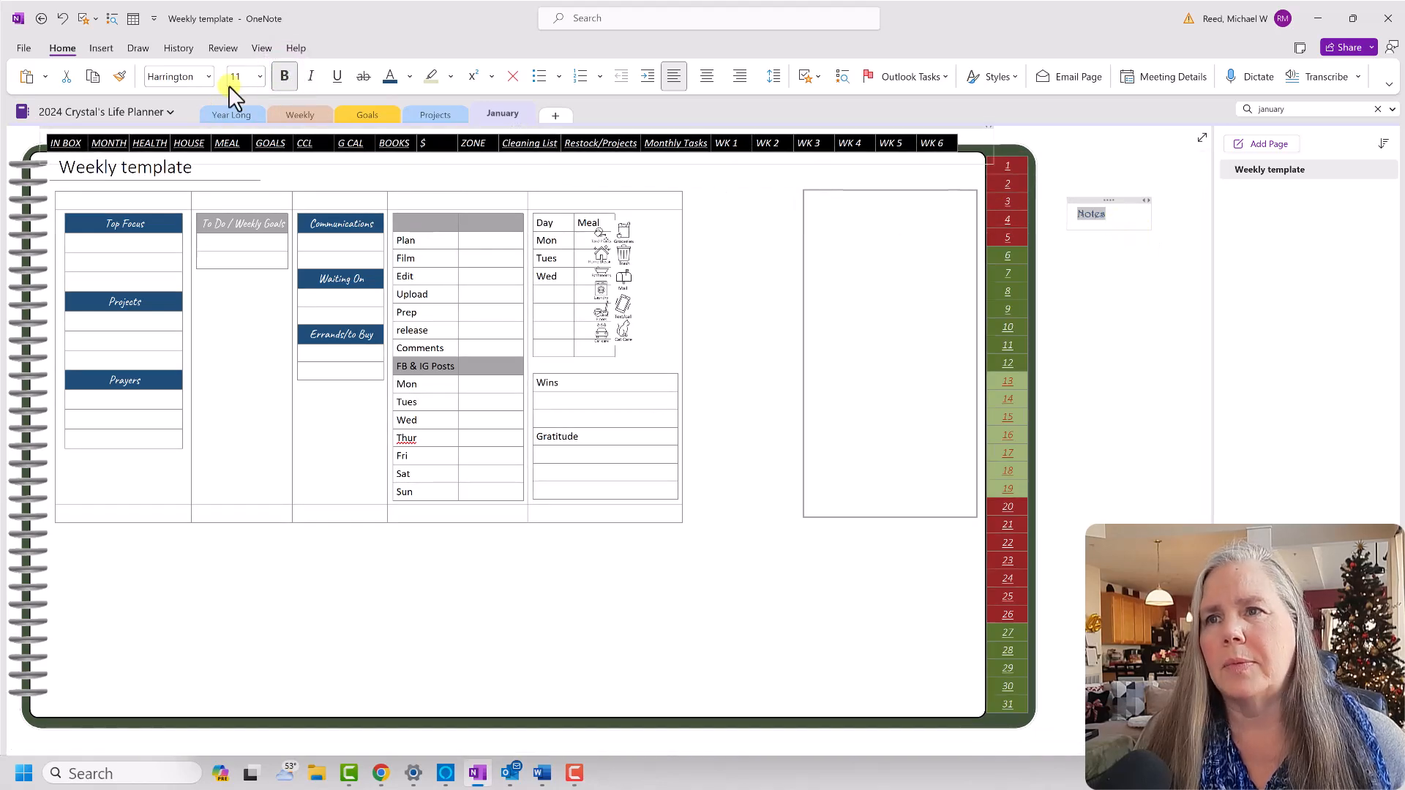
click(259, 76)
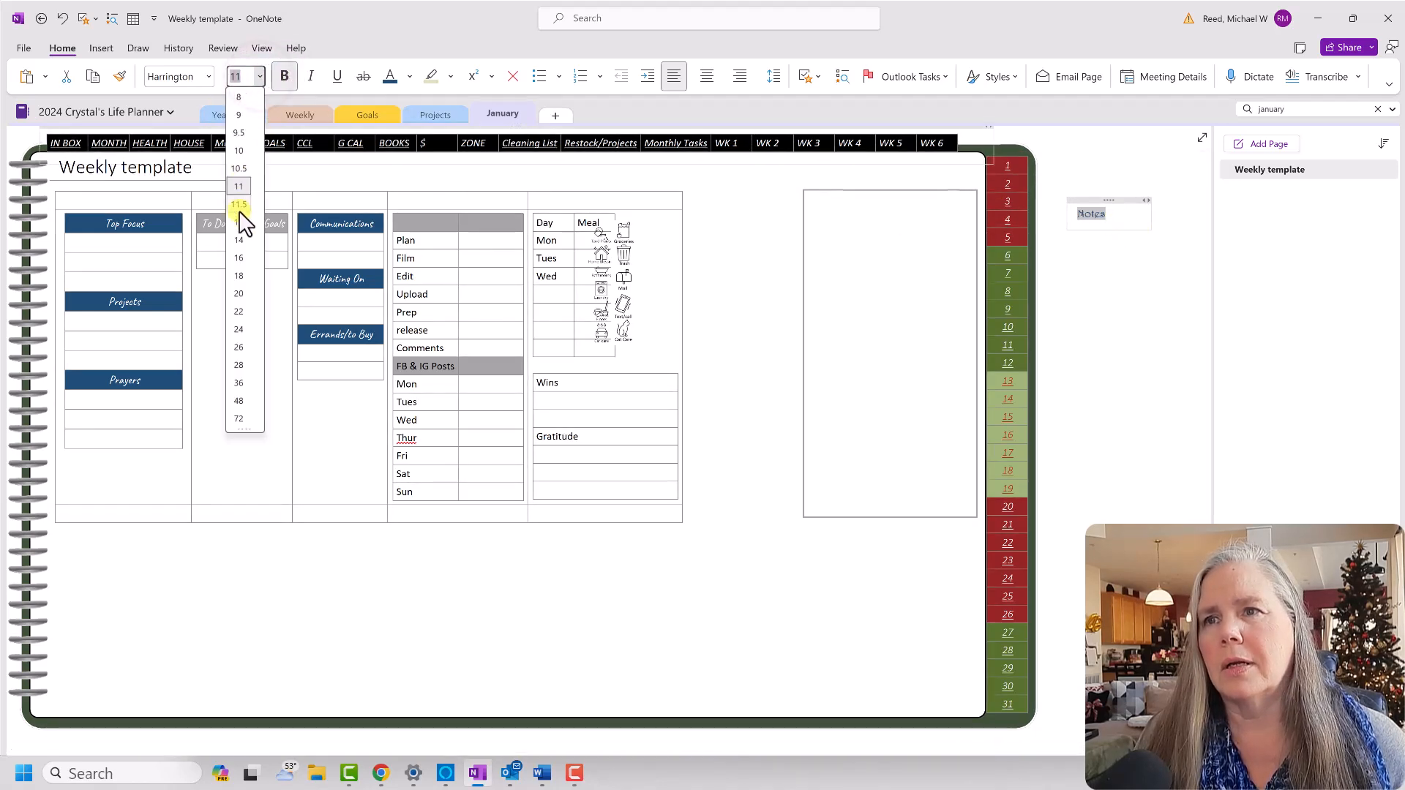
click(242, 240)
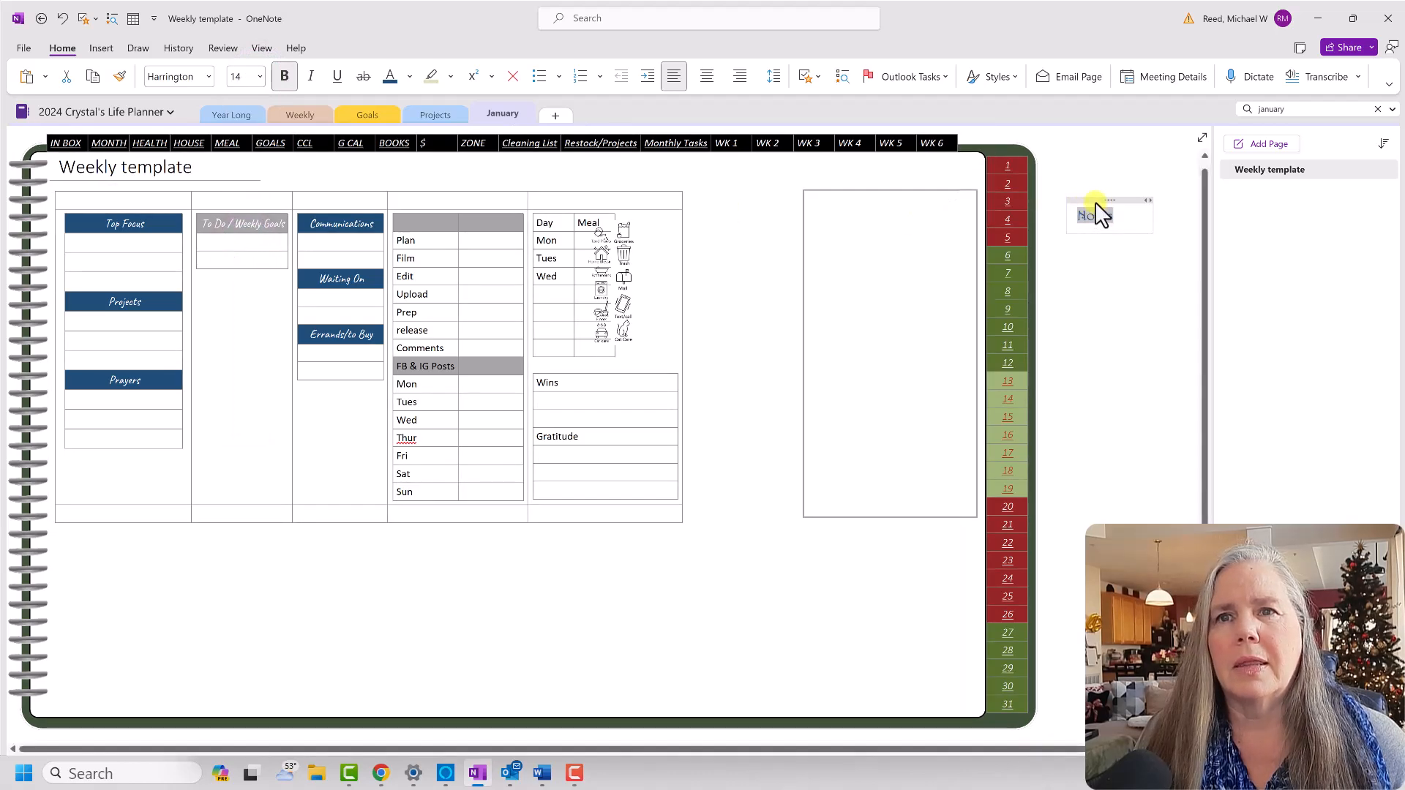
Move the Notes title inside the upper edge of the tall rectangle and highlight its text in gray.
drag(1095, 201, 831, 198)
click(869, 273)
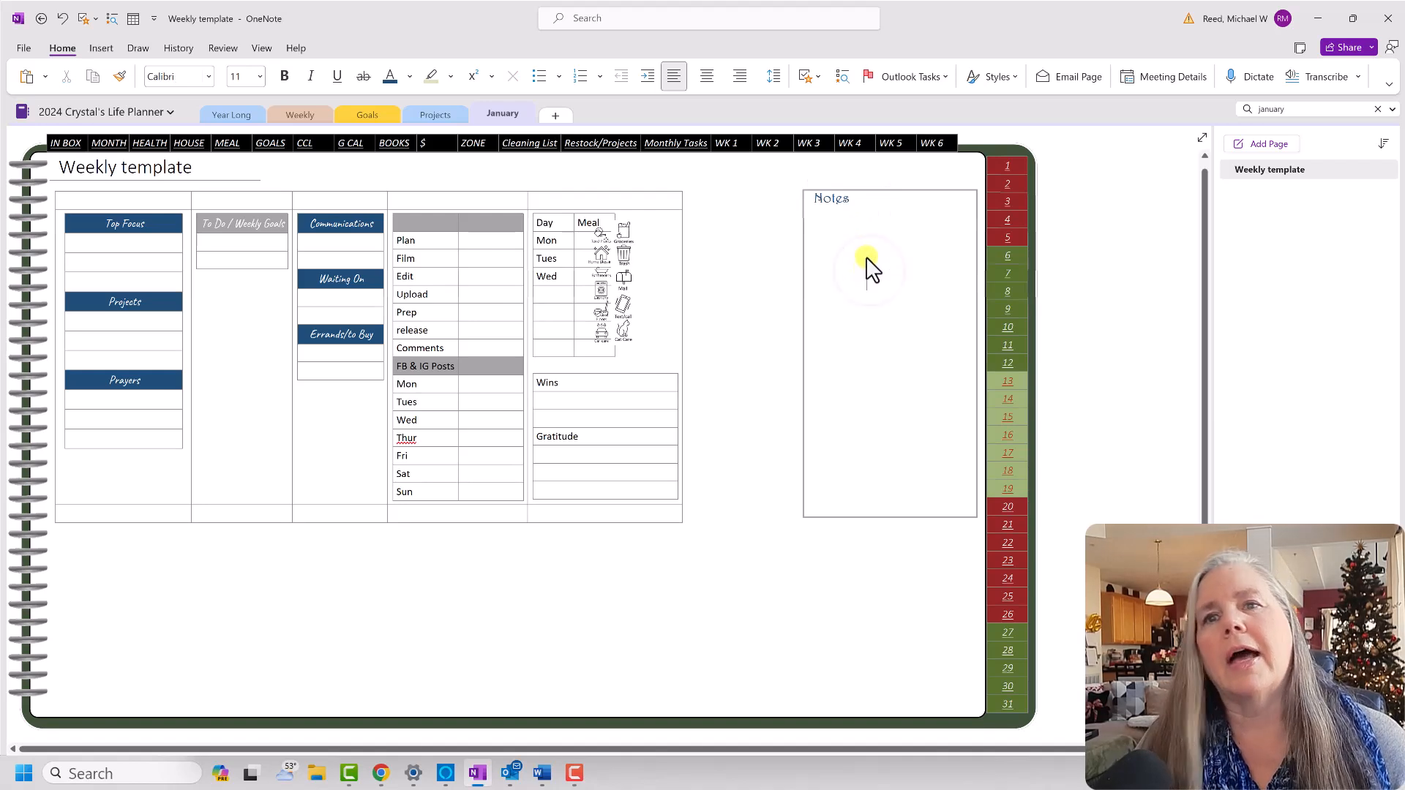
drag(849, 199, 806, 213)
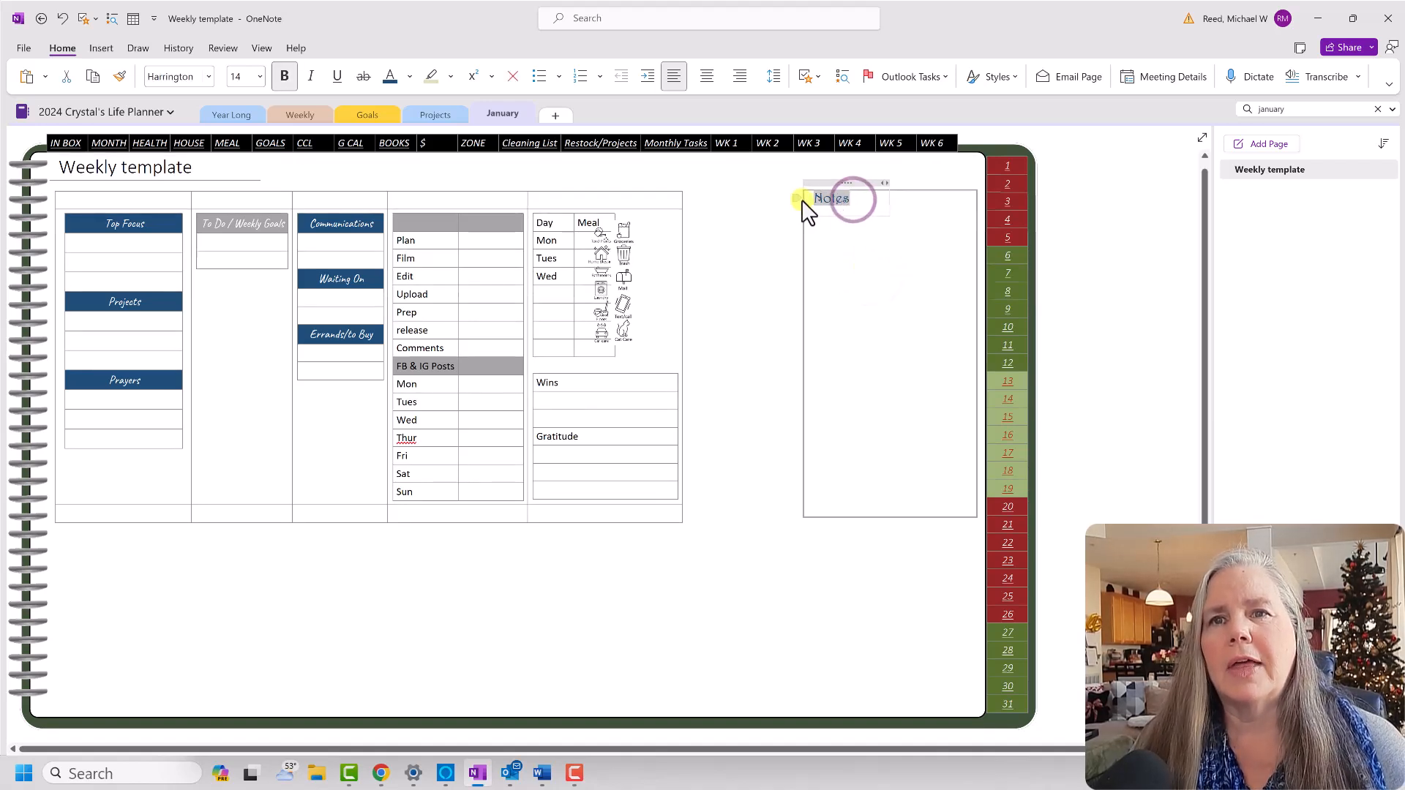
click(450, 82)
click(493, 150)
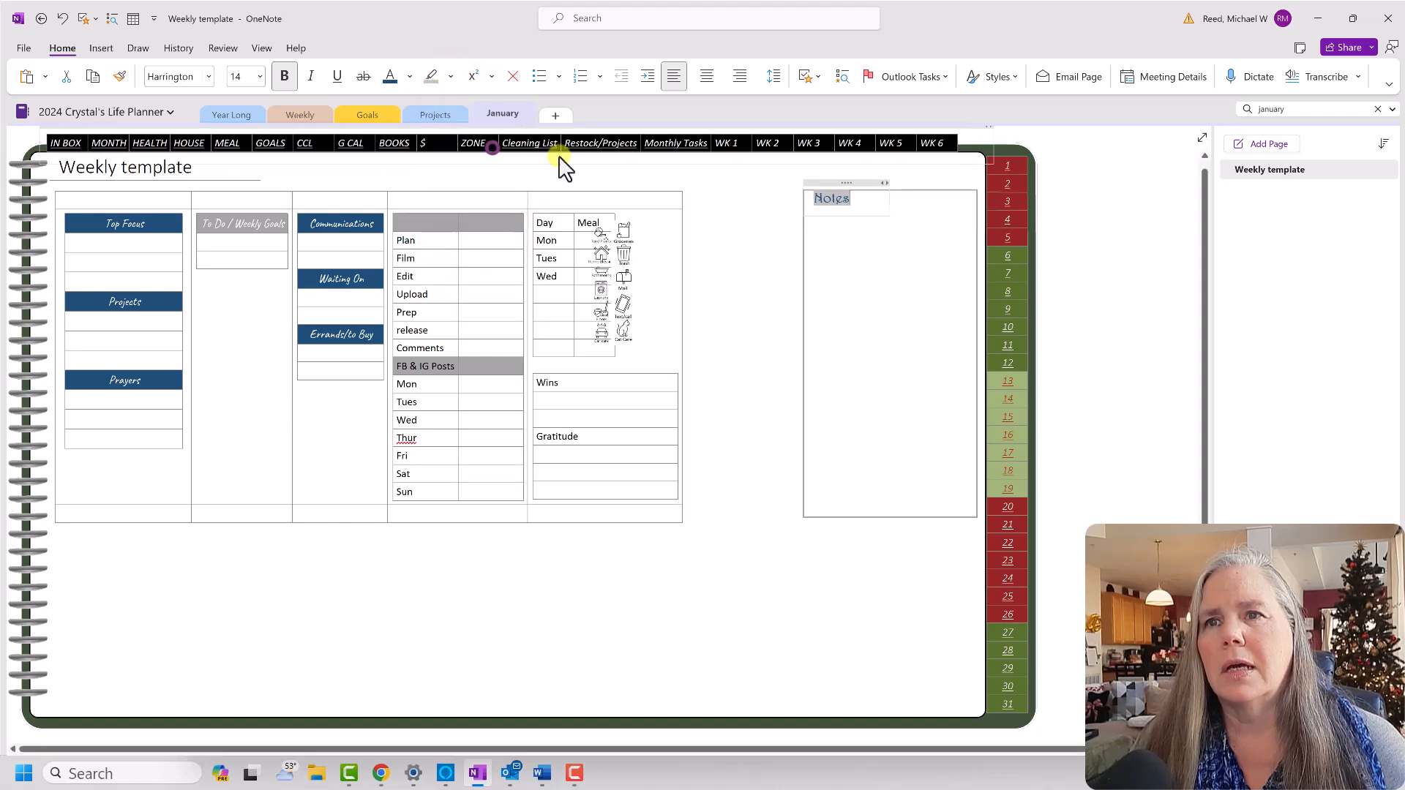
click(814, 307)
click(895, 320)
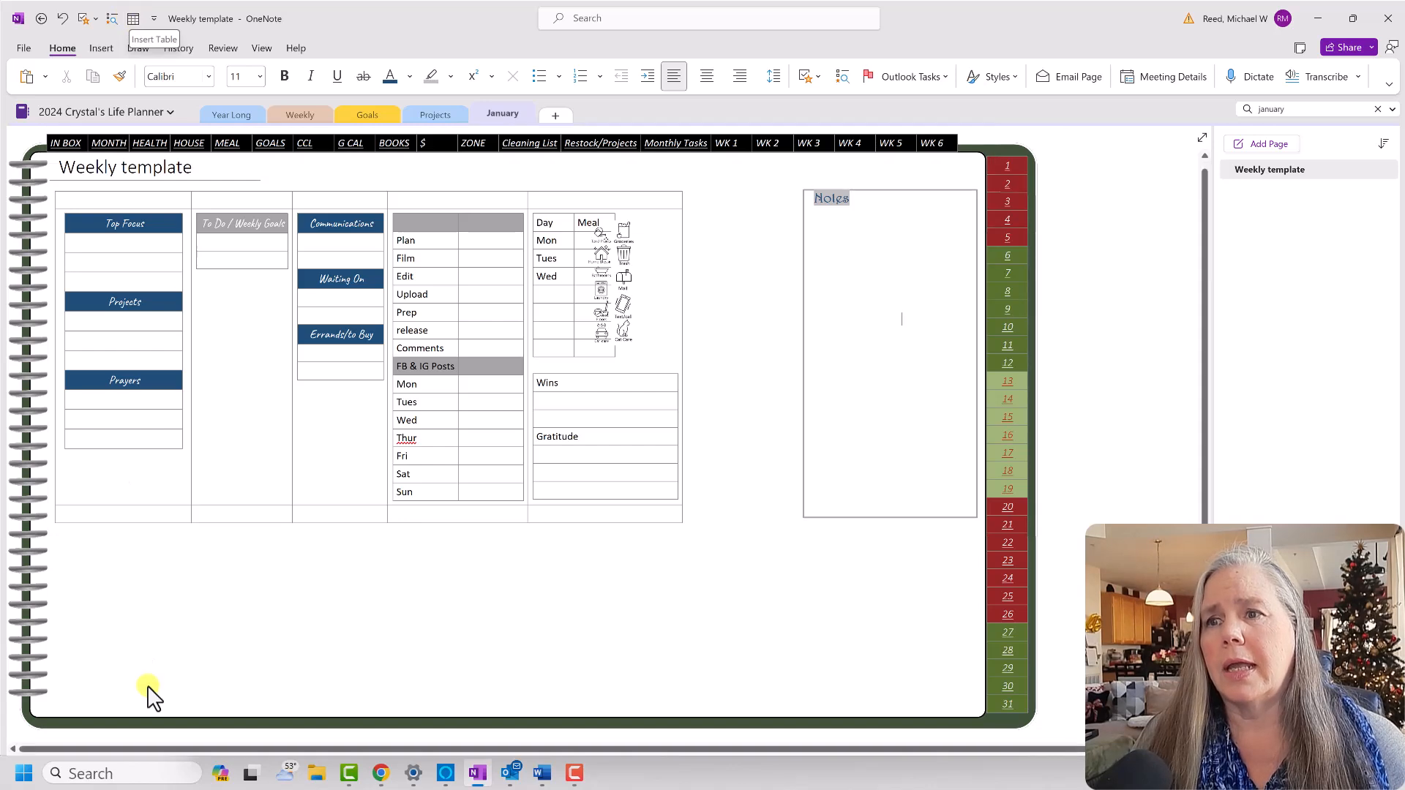
Insert a table with 8 columns and 8 rows in the empty space below the main layout table.
click(81, 575)
click(71, 562)
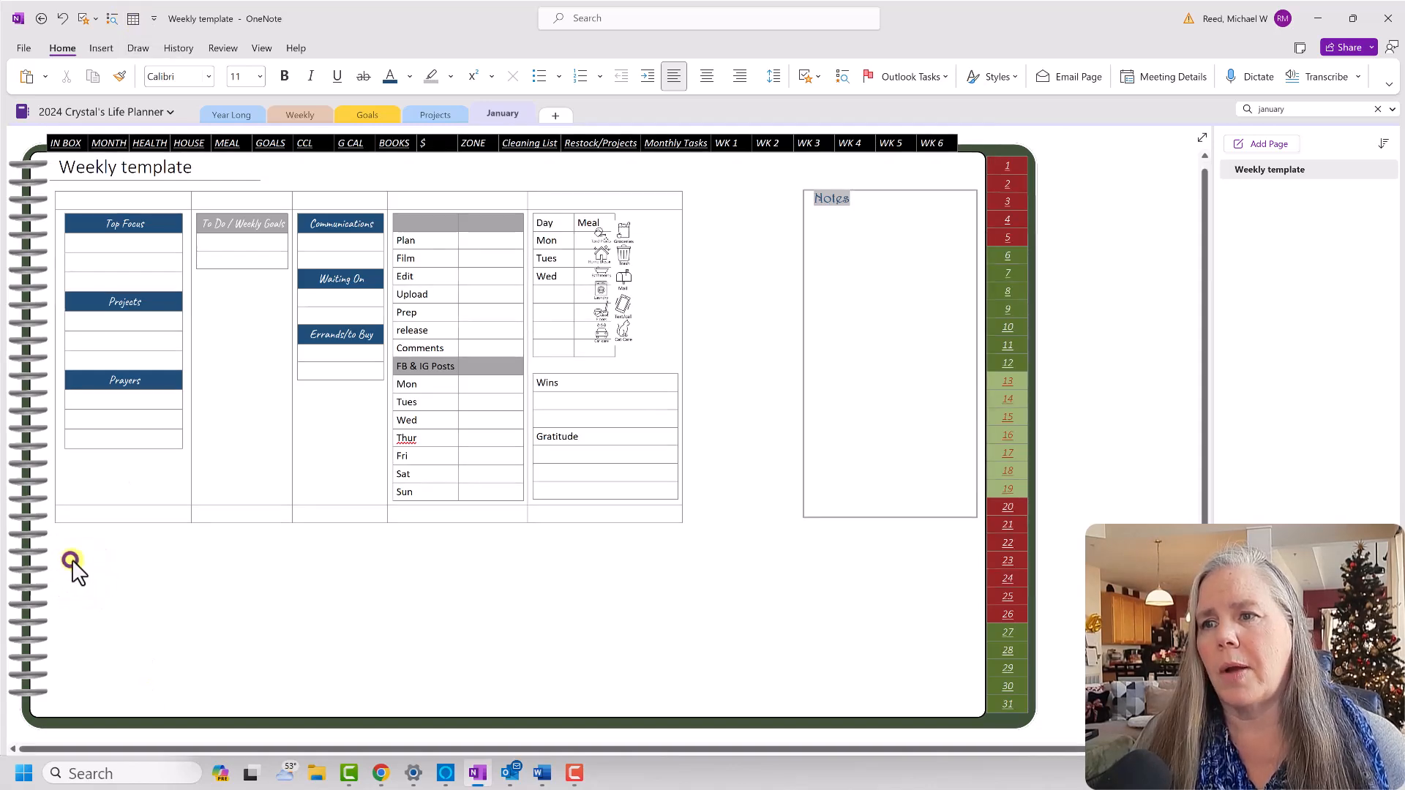
click(135, 17)
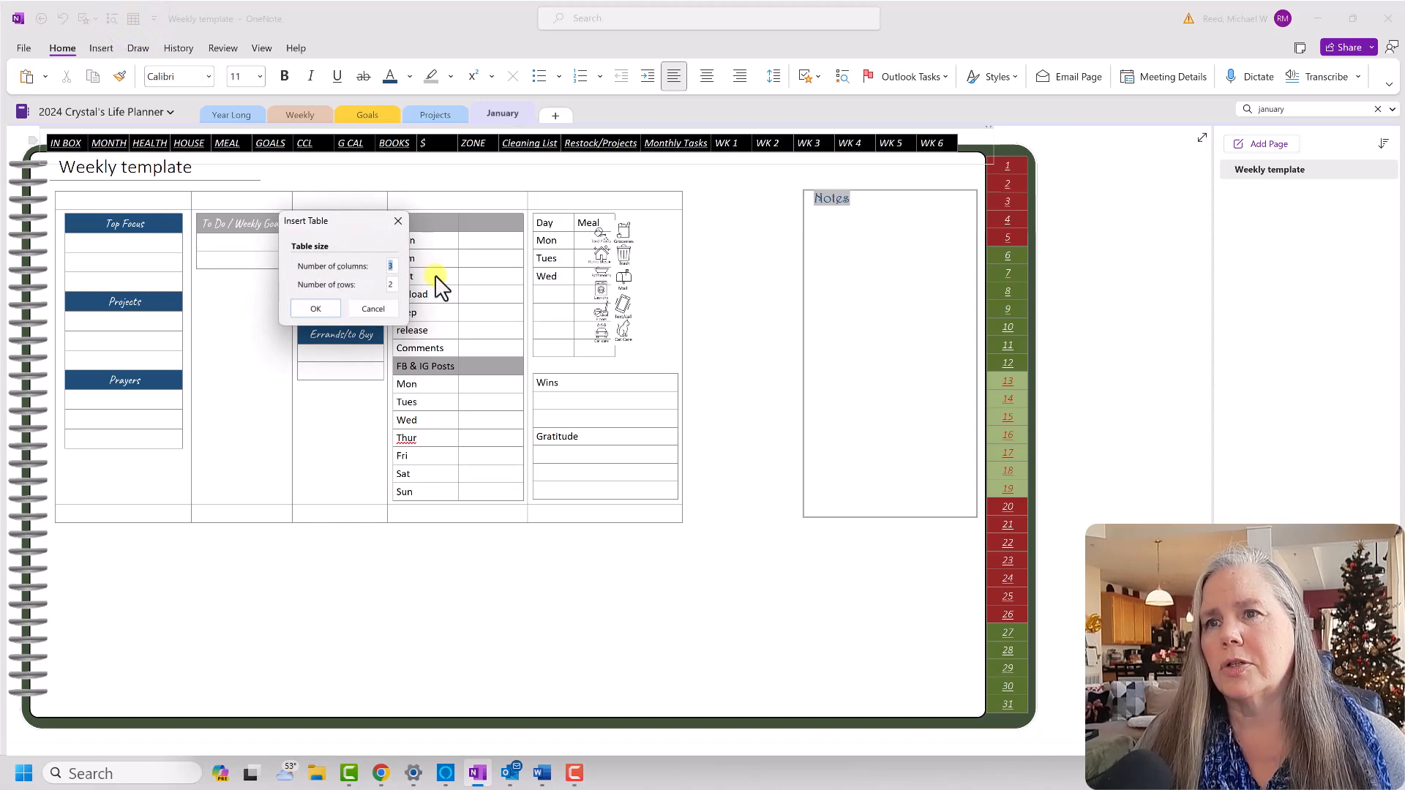
double_click(383, 287)
text(8)
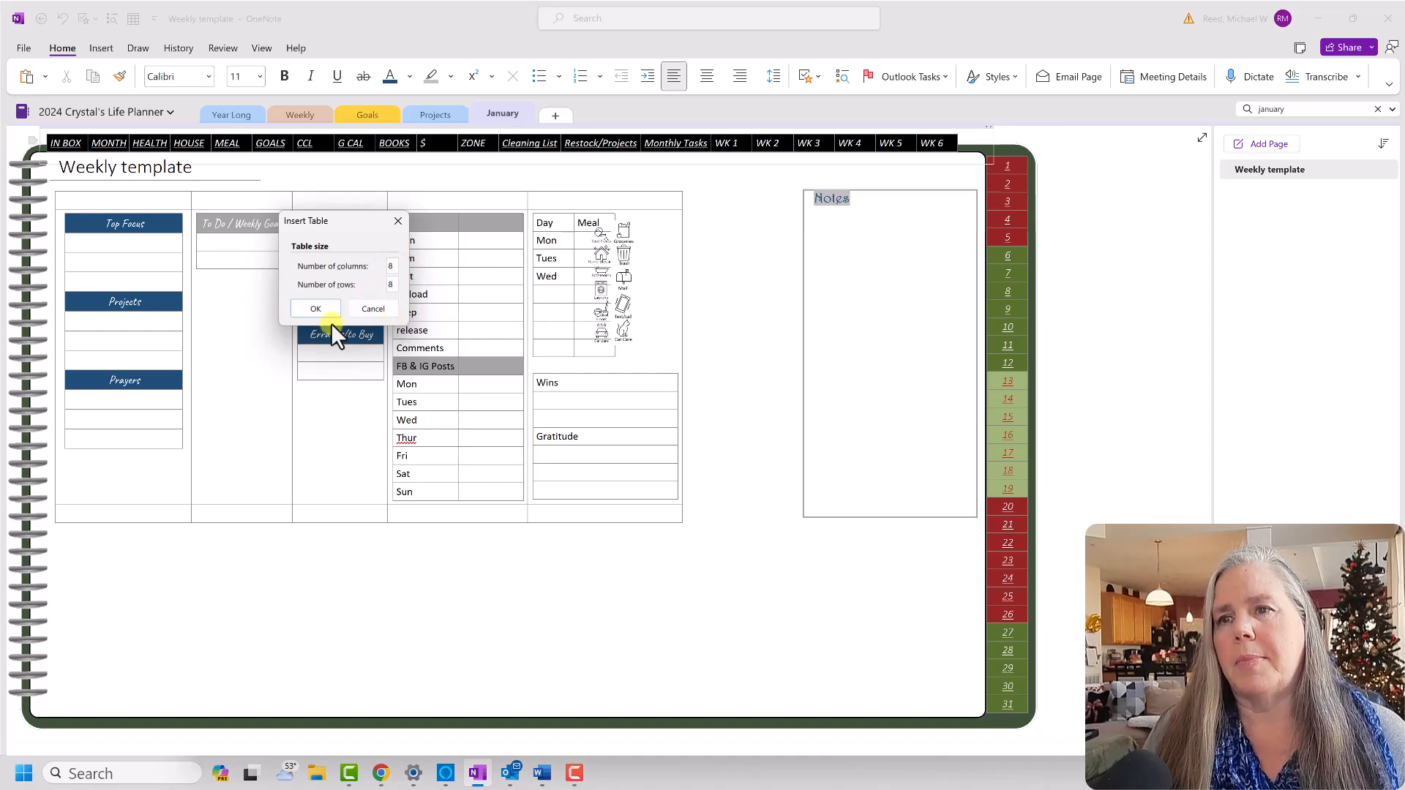
click(318, 306)
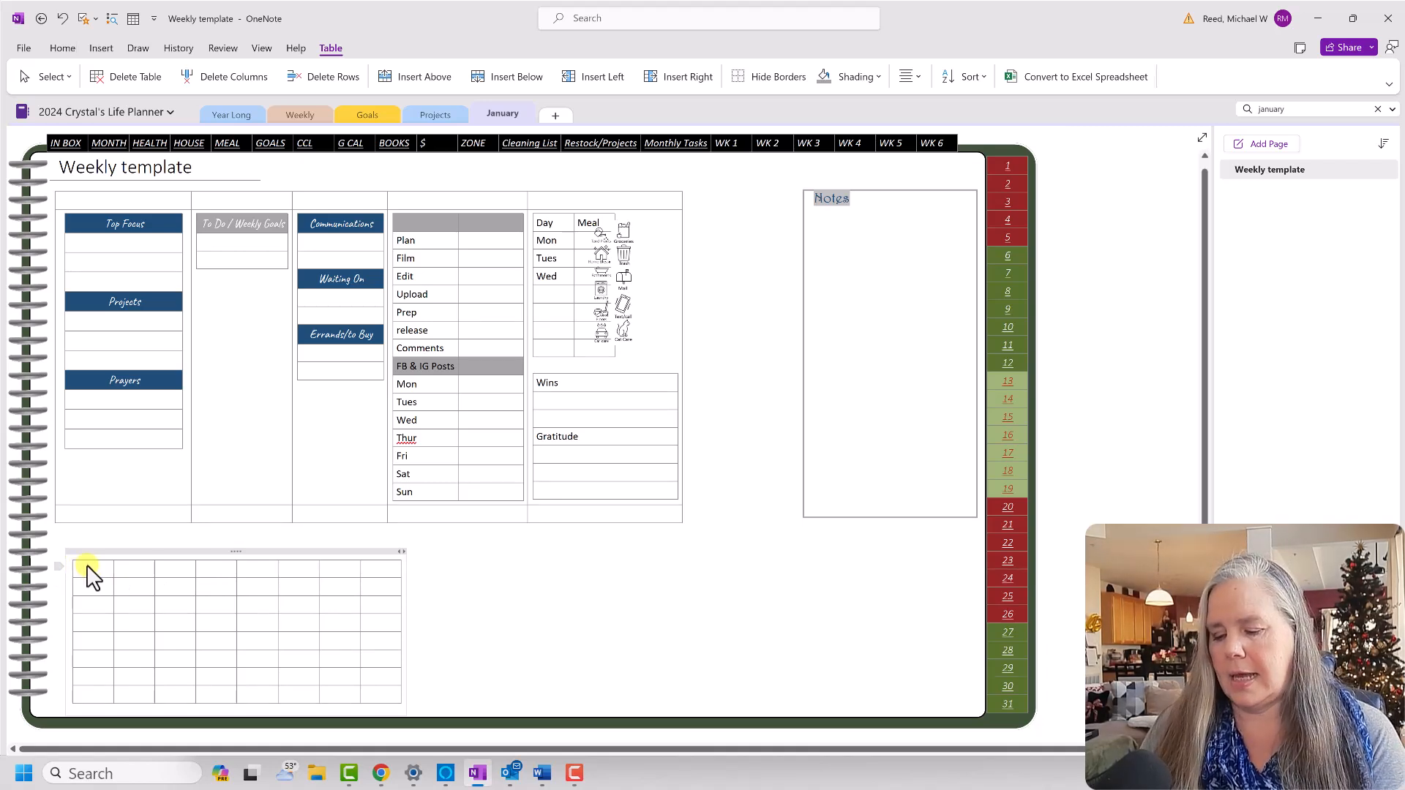
Enter Monday, Tuesday and Wednesday as headings in the first three columns of the new table.
text(Monday)
key(Tab)
text(Tu)
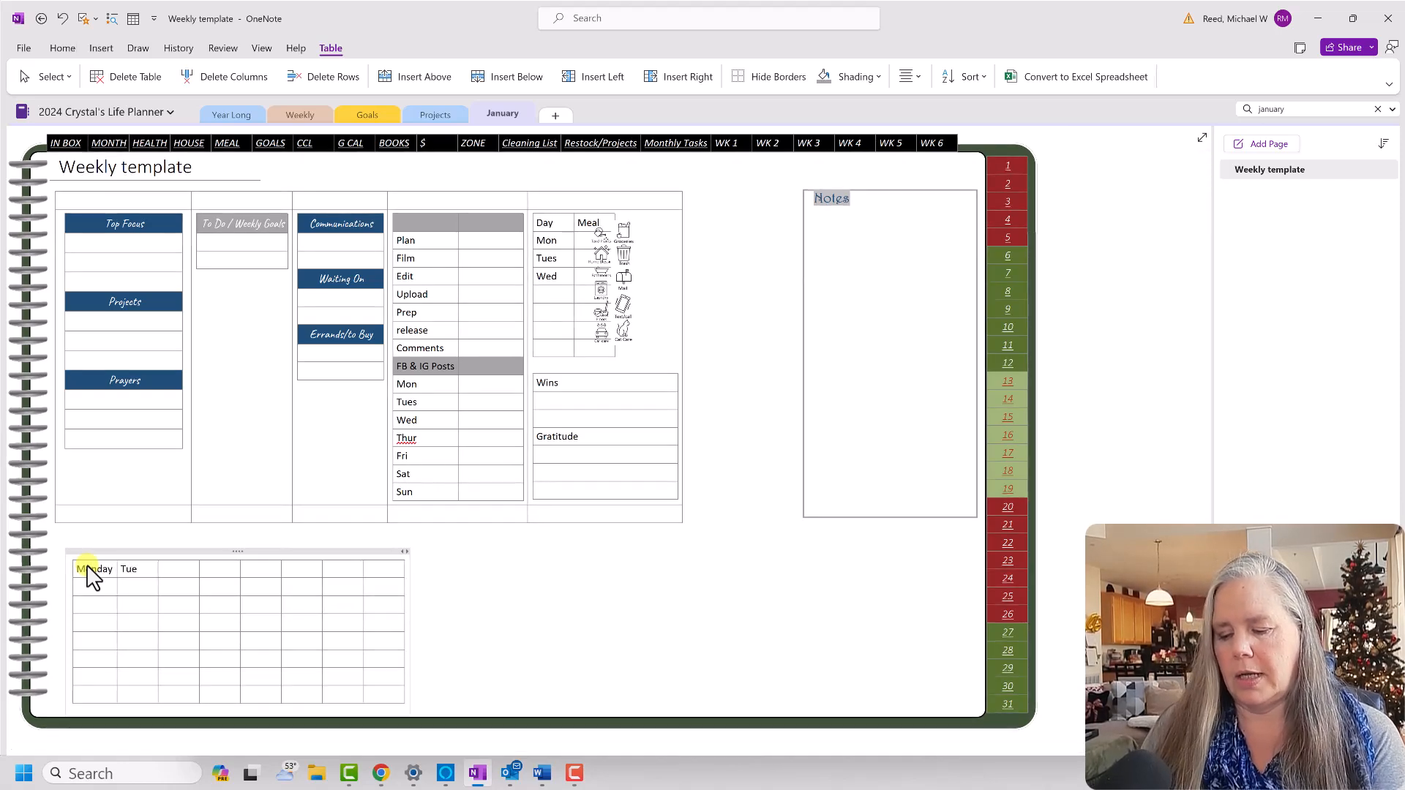
text(esday)
key(Tab)
text(Wed)
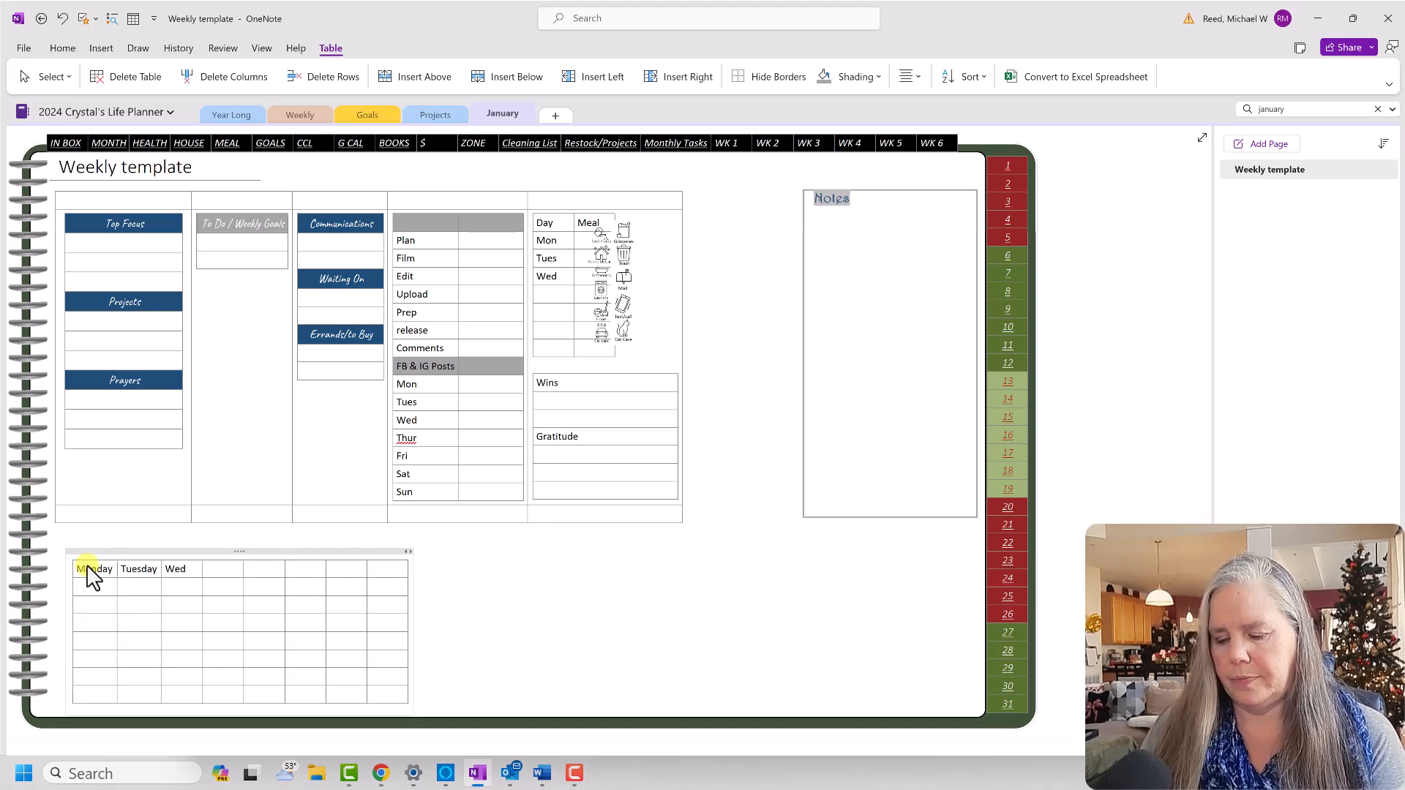
text(nesday)
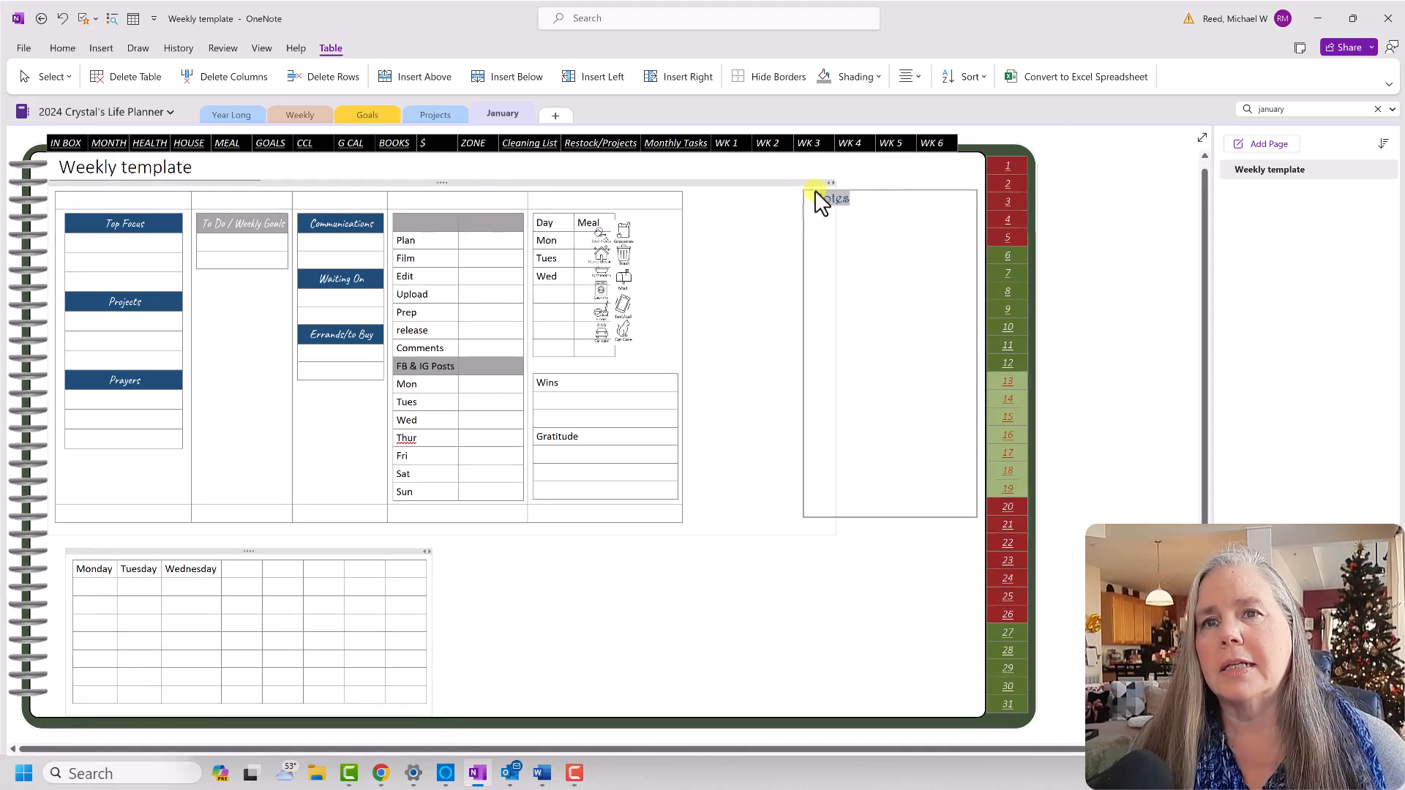
Copy the Notes title's formatting onto the Monday, Tuesday and Wednesday headings with Format Painter.
mouse_move(815, 198)
mouse_down()
mouse_move(864, 211)
mouse_move(815, 207)
mouse_move(827, 213)
mouse_up()
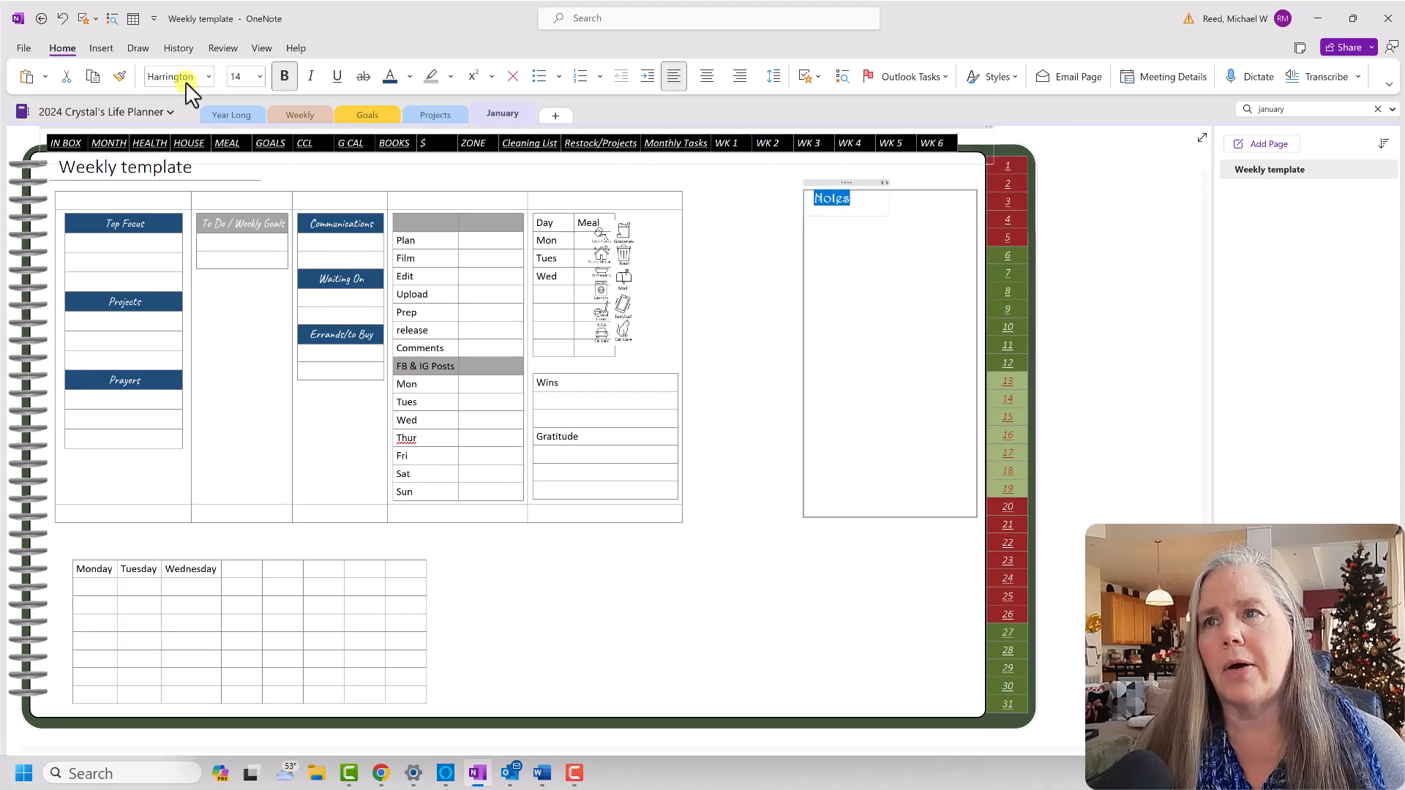
click(119, 76)
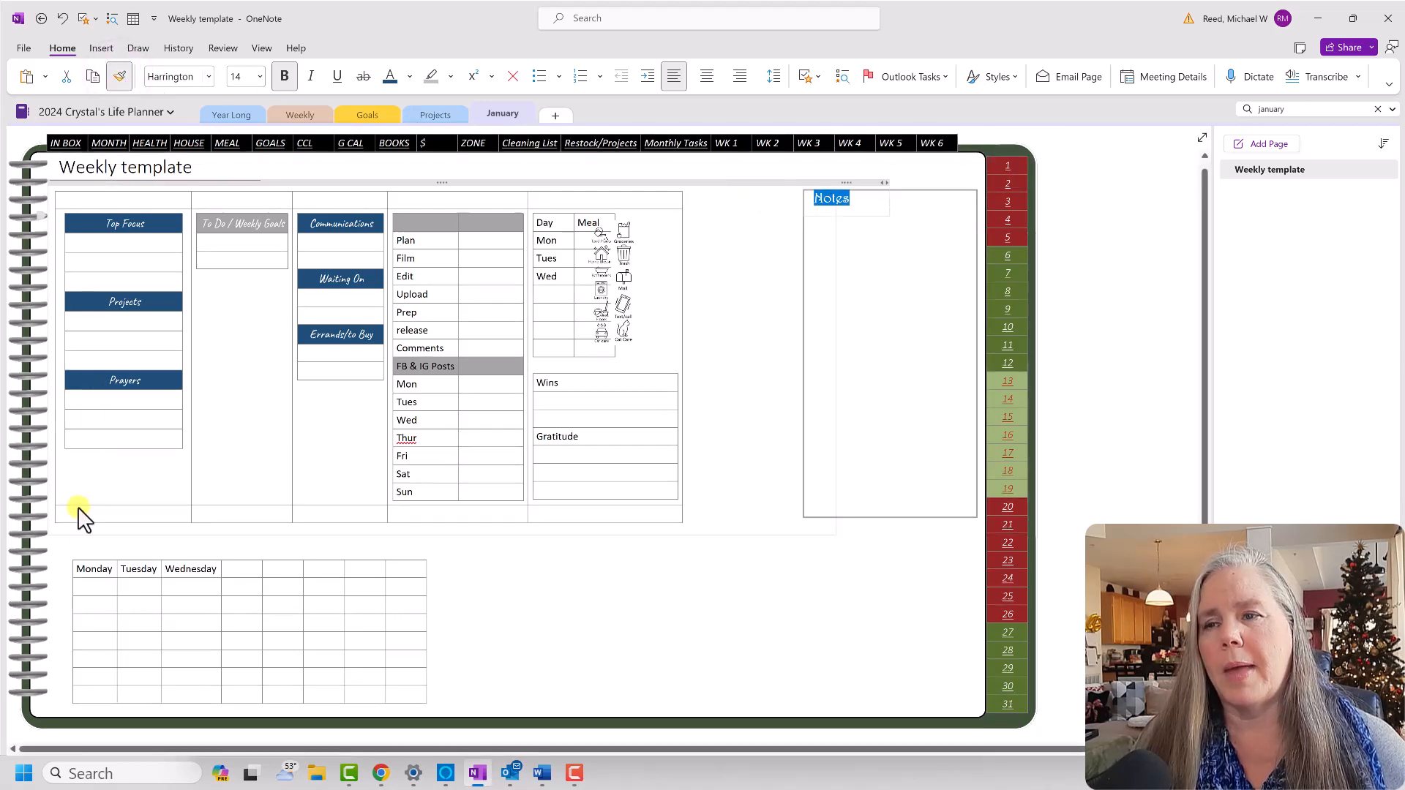
click(71, 570)
drag(73, 572, 221, 579)
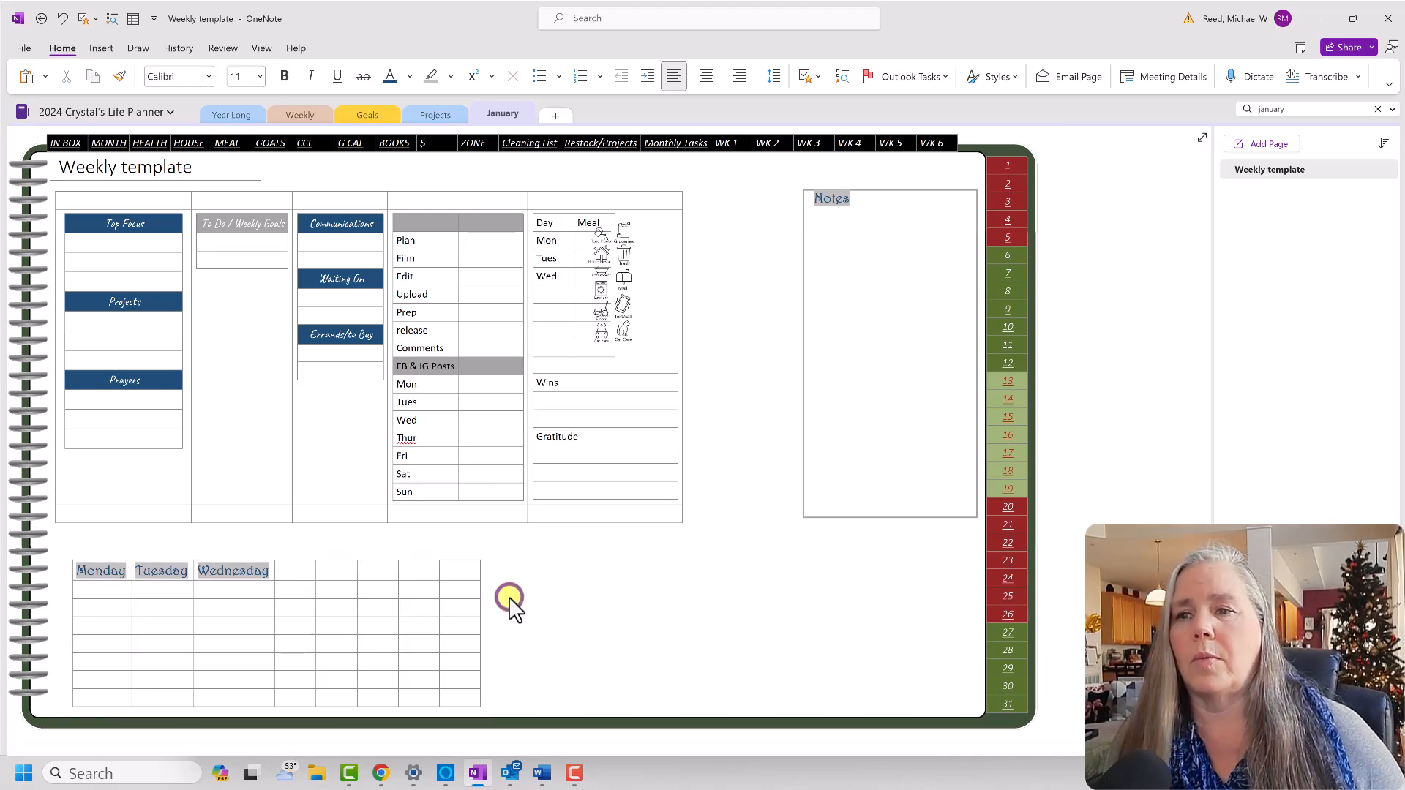
click(512, 600)
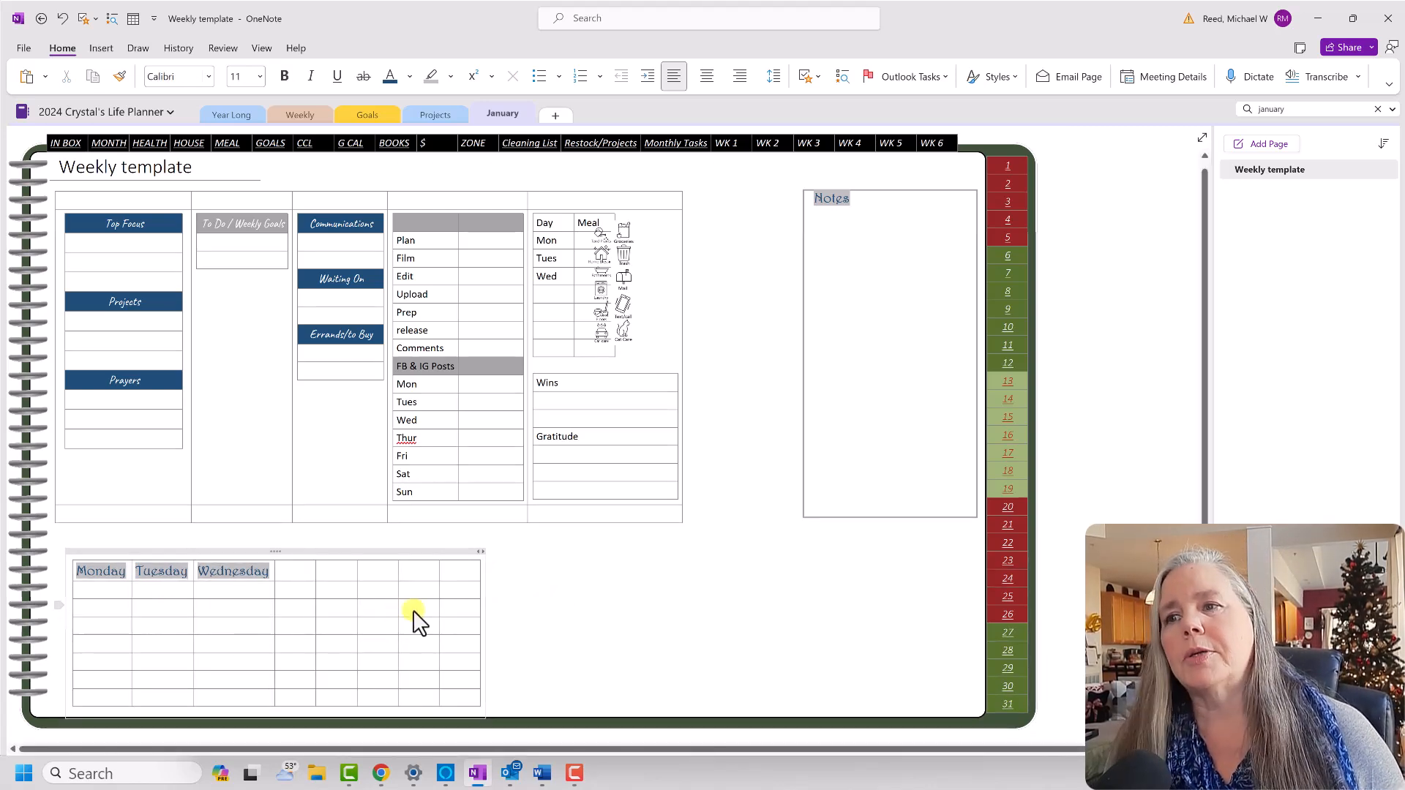
Enter "Up Coming" as the heading of the weekday table's last column.
click(466, 579)
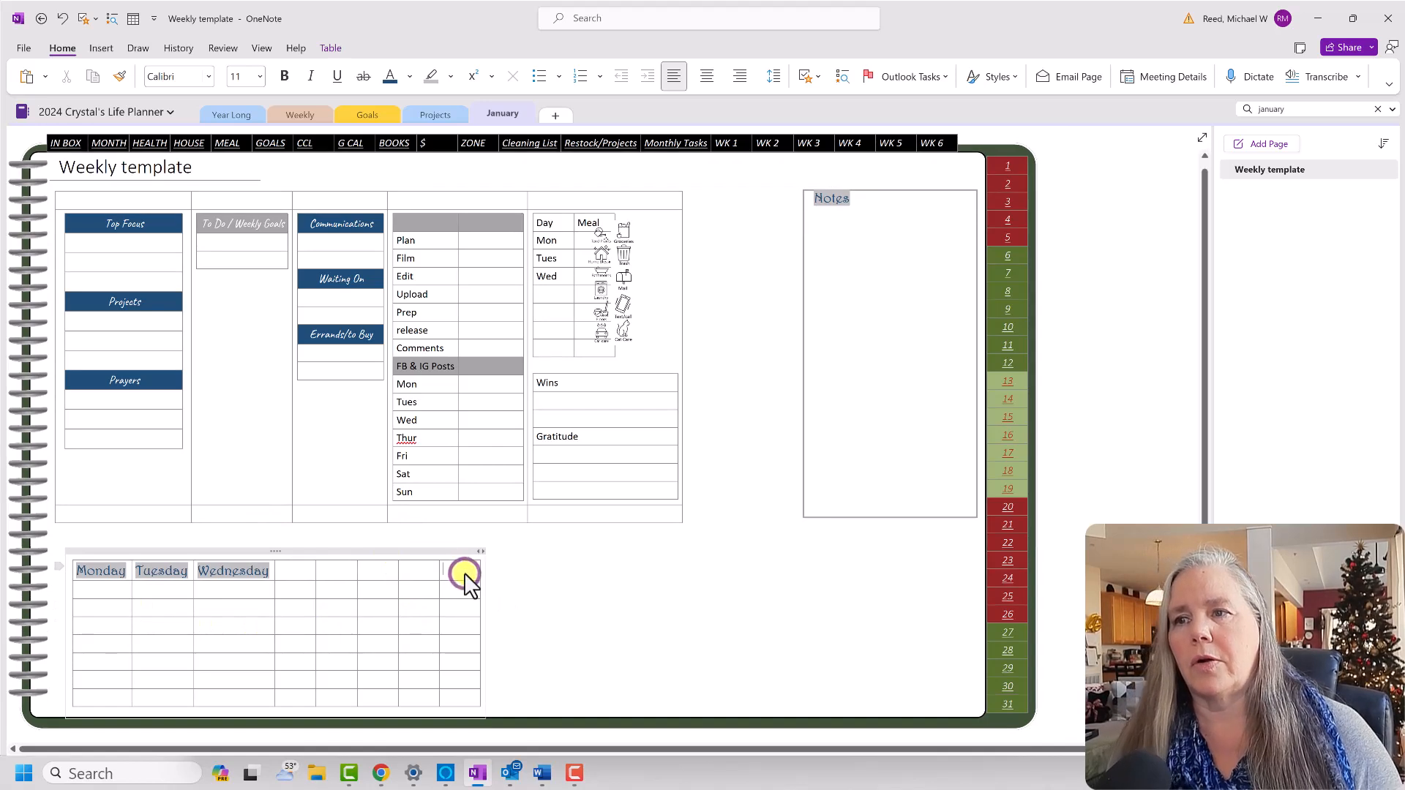
text(Up Coming)
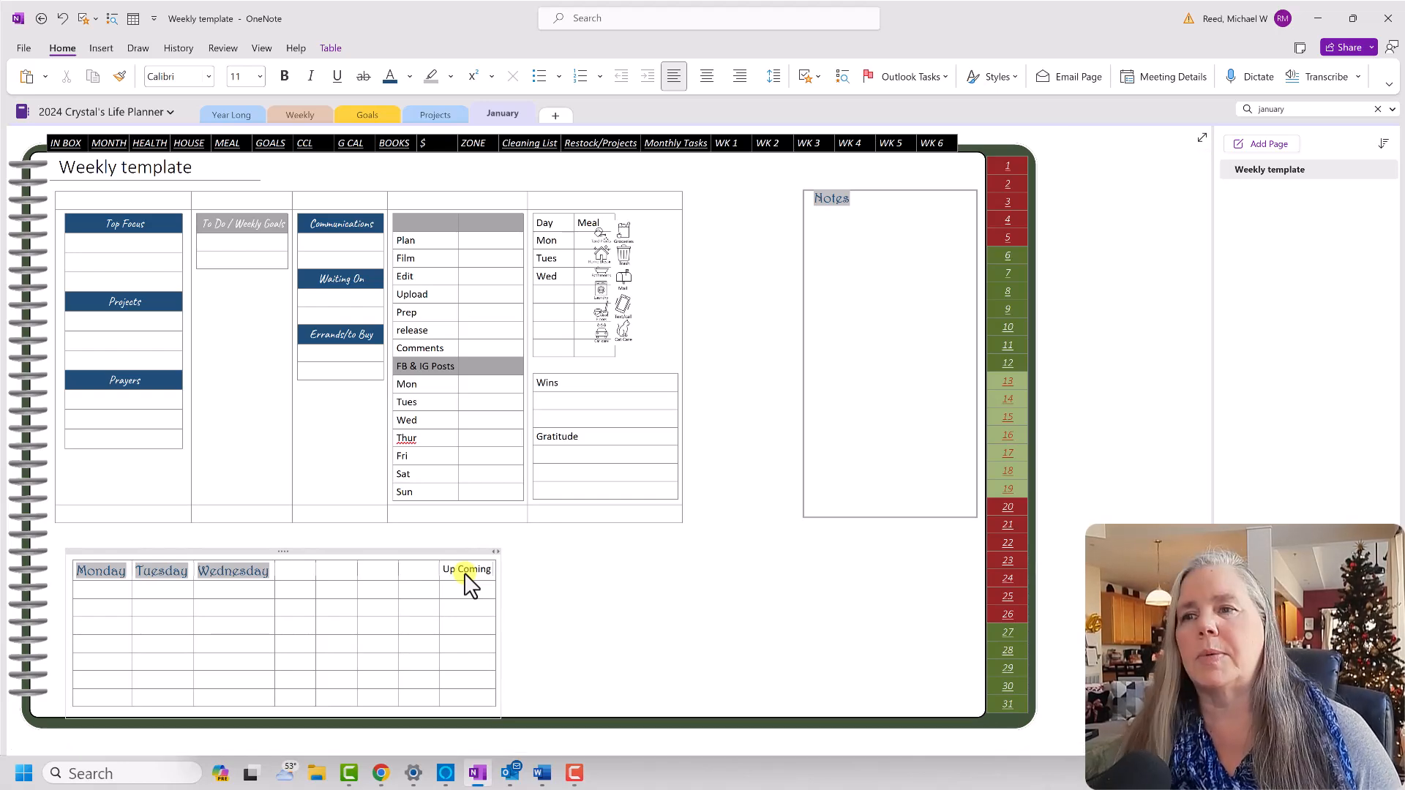
click(120, 74)
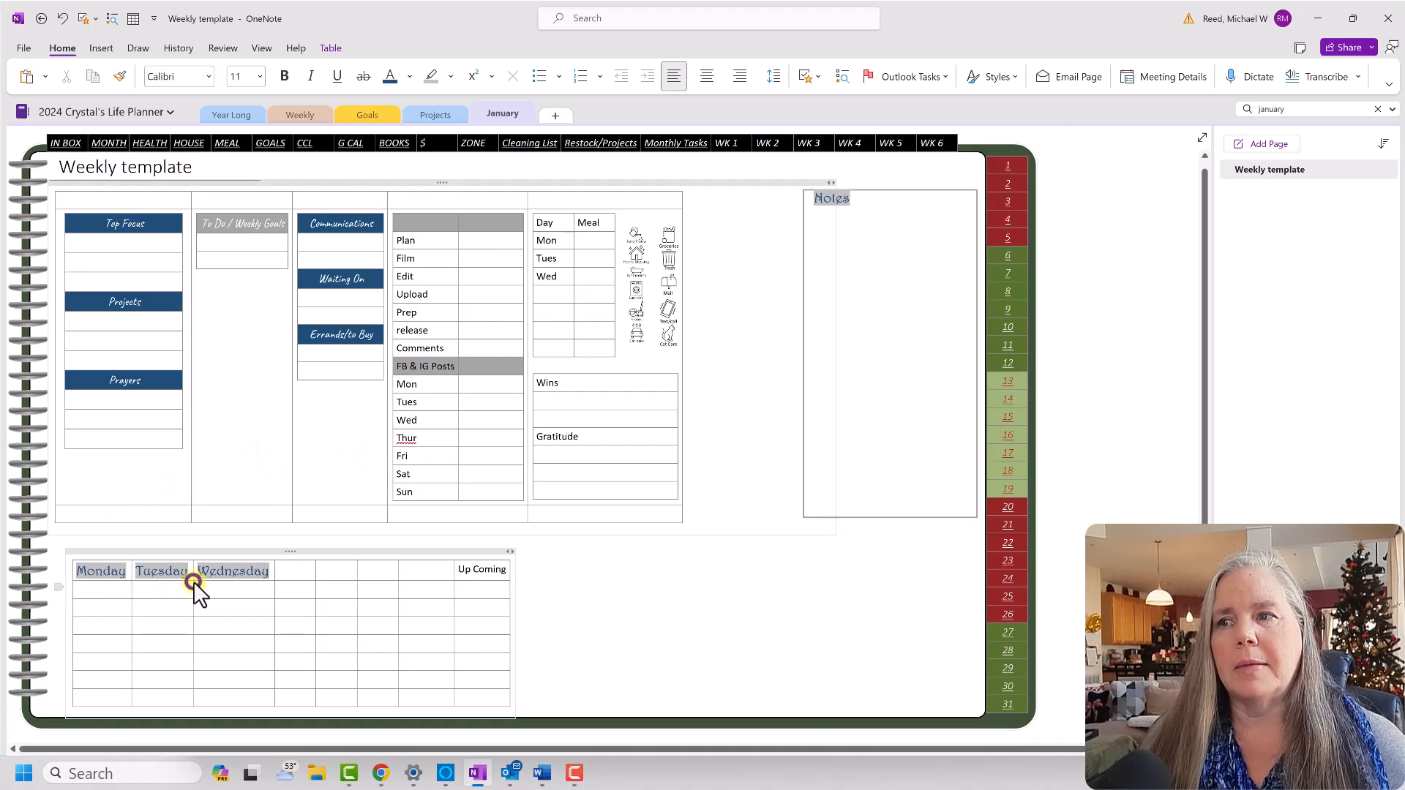
Widen the Tuesday, Monday and Wednesday columns of the weekday table.
drag(193, 582, 224, 589)
drag(130, 589, 154, 590)
drag(301, 592, 338, 593)
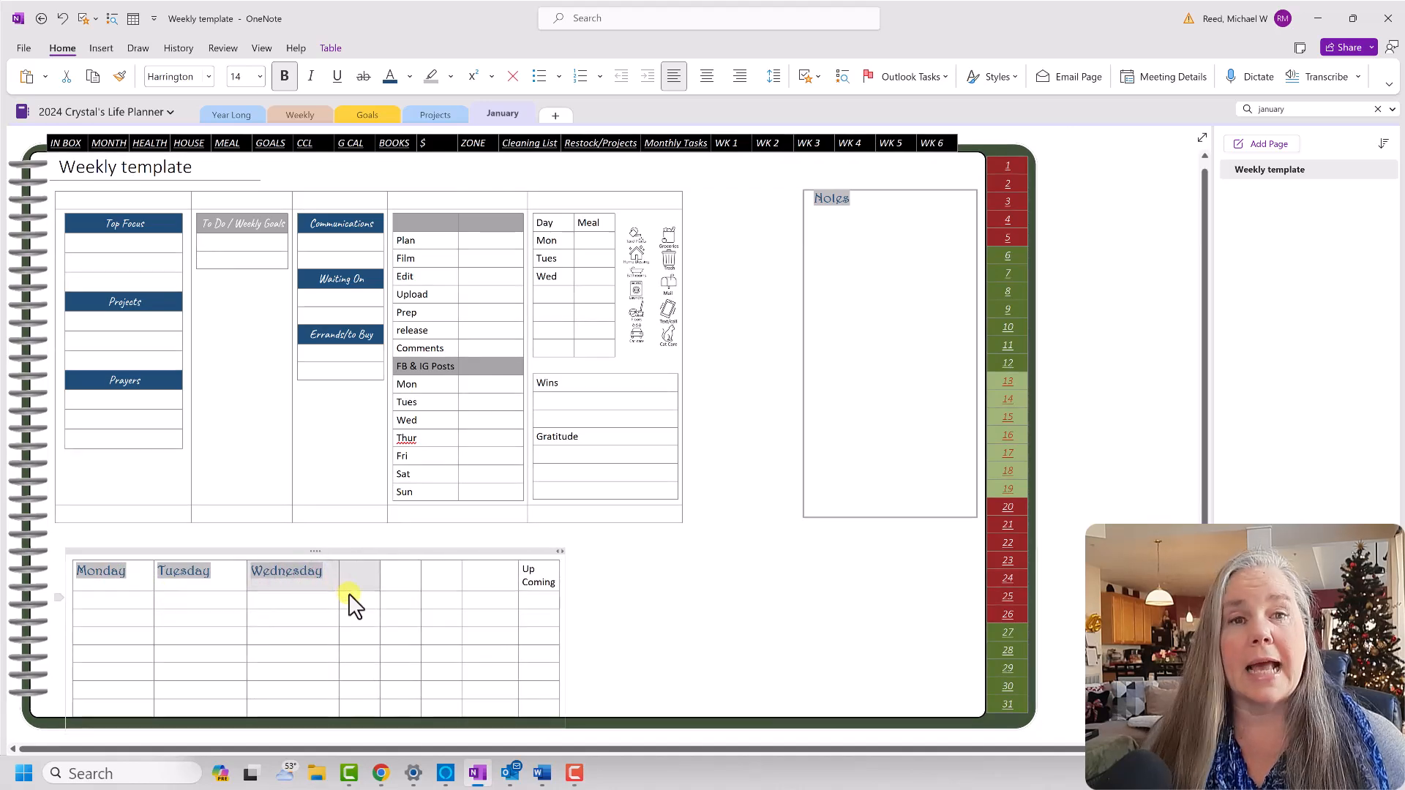
Open the January DCP Digitals sticker page from the recent picks of the january search.
click(618, 642)
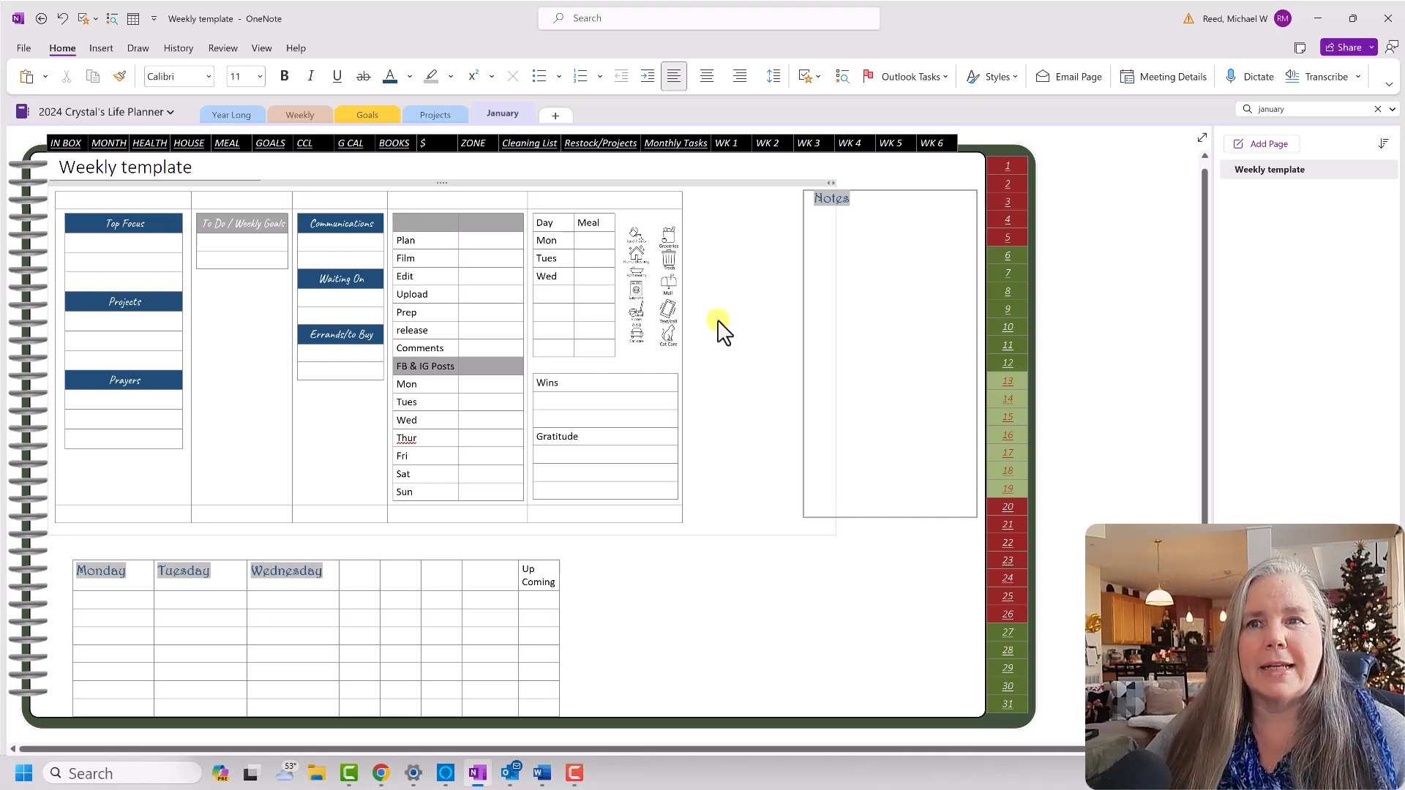
click(1289, 109)
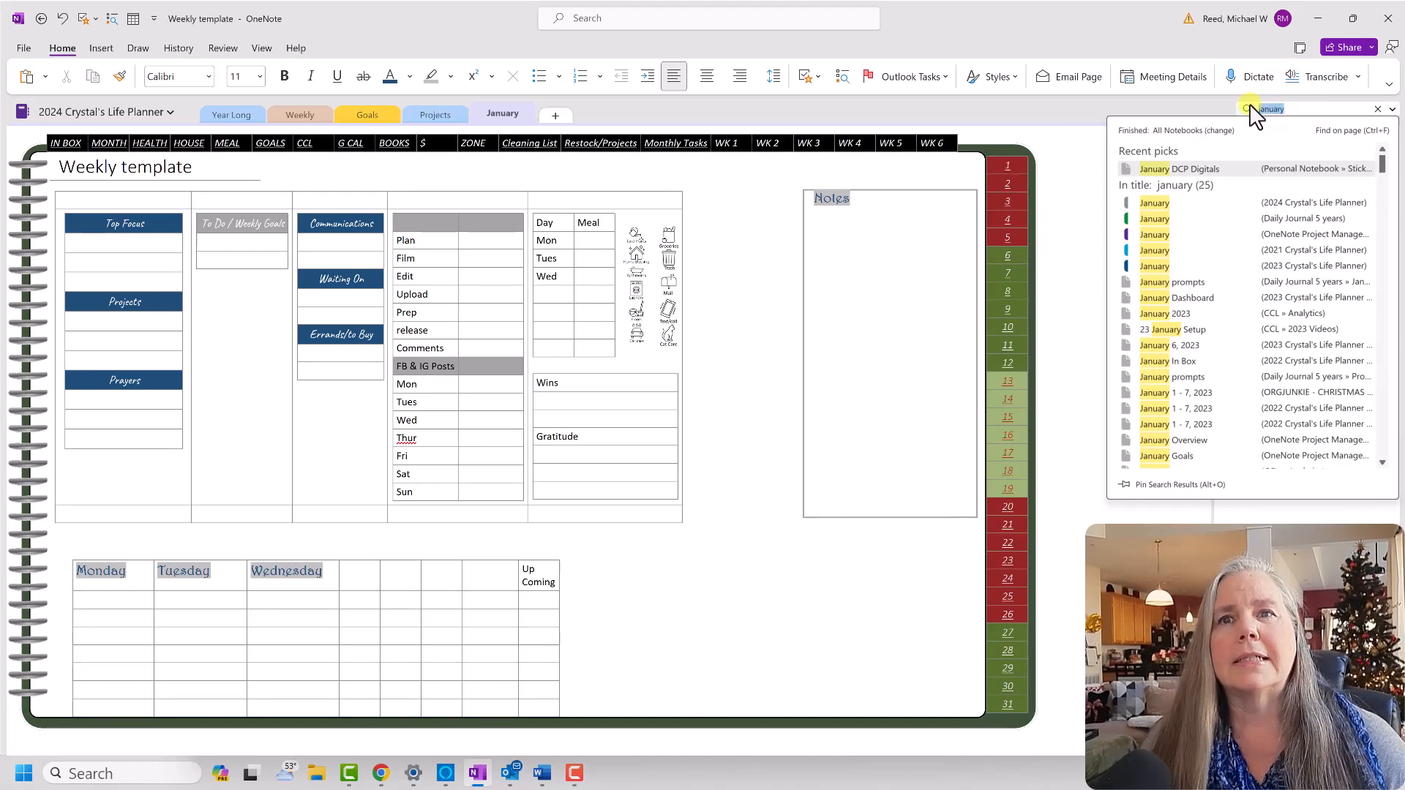
click(1200, 169)
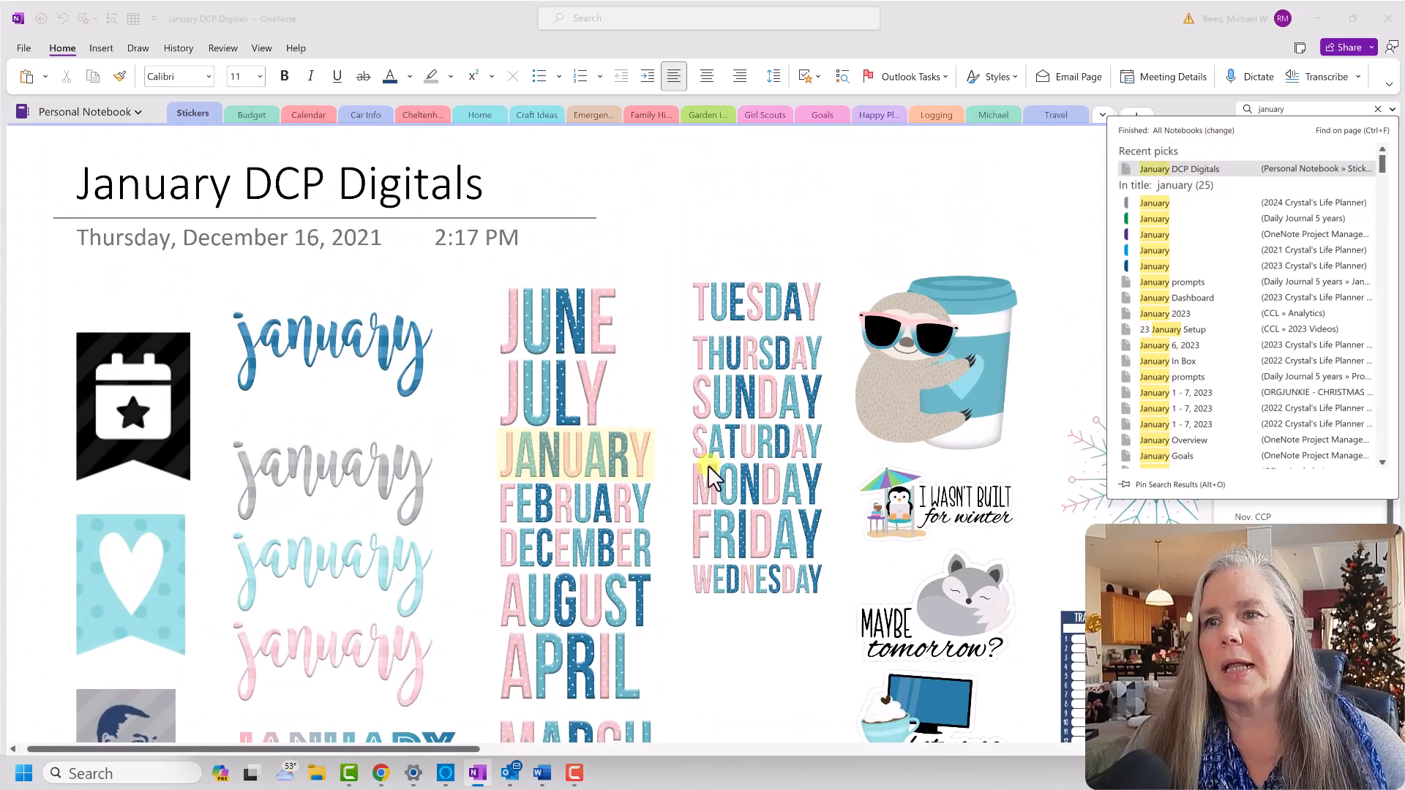
Look over the January DCP Digitals page for stickers suited to the weekly template.
scroll(708, 468, down, 5)
scroll(708, 469, down, 5)
scroll(708, 468, up, 3)
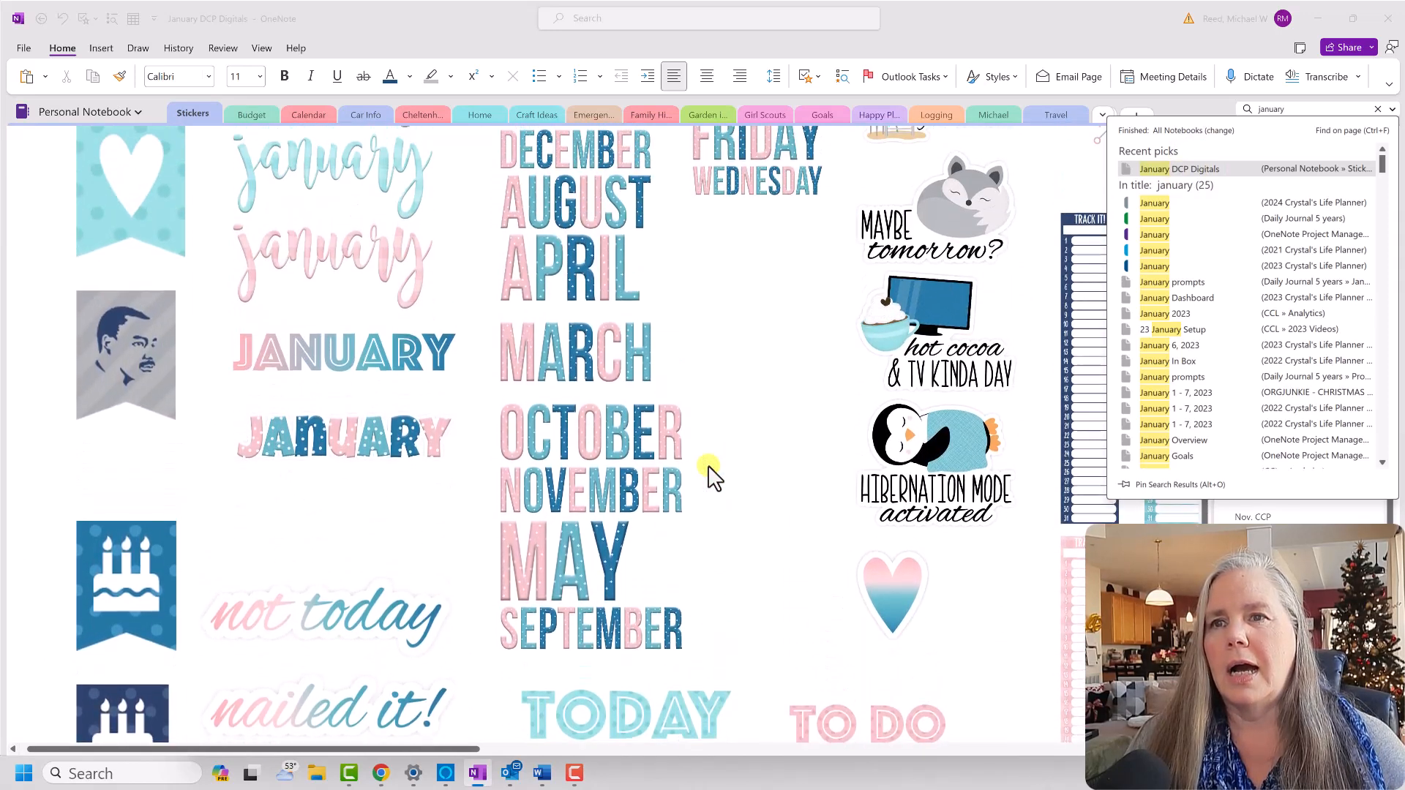
scroll(710, 475, up, 1)
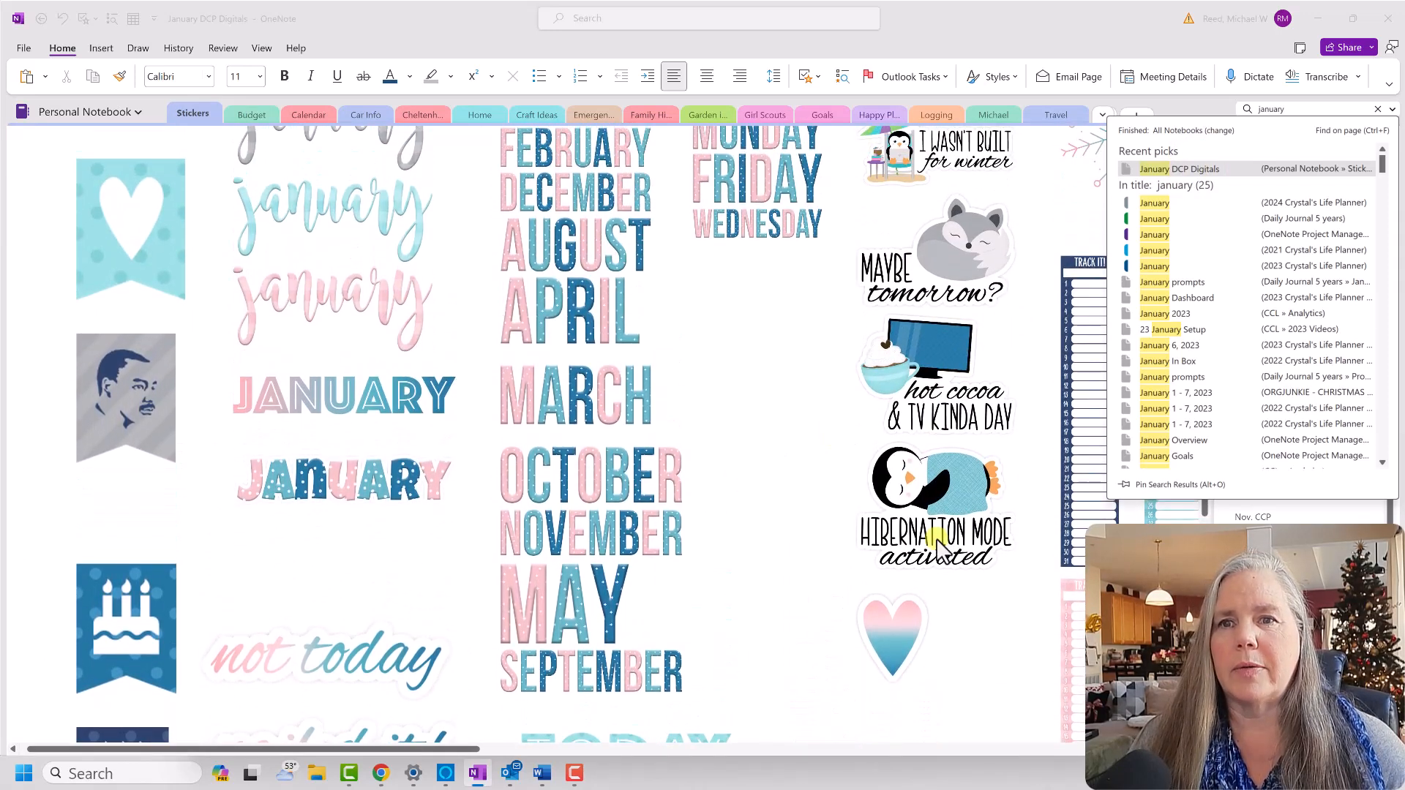
drag(406, 748, 546, 750)
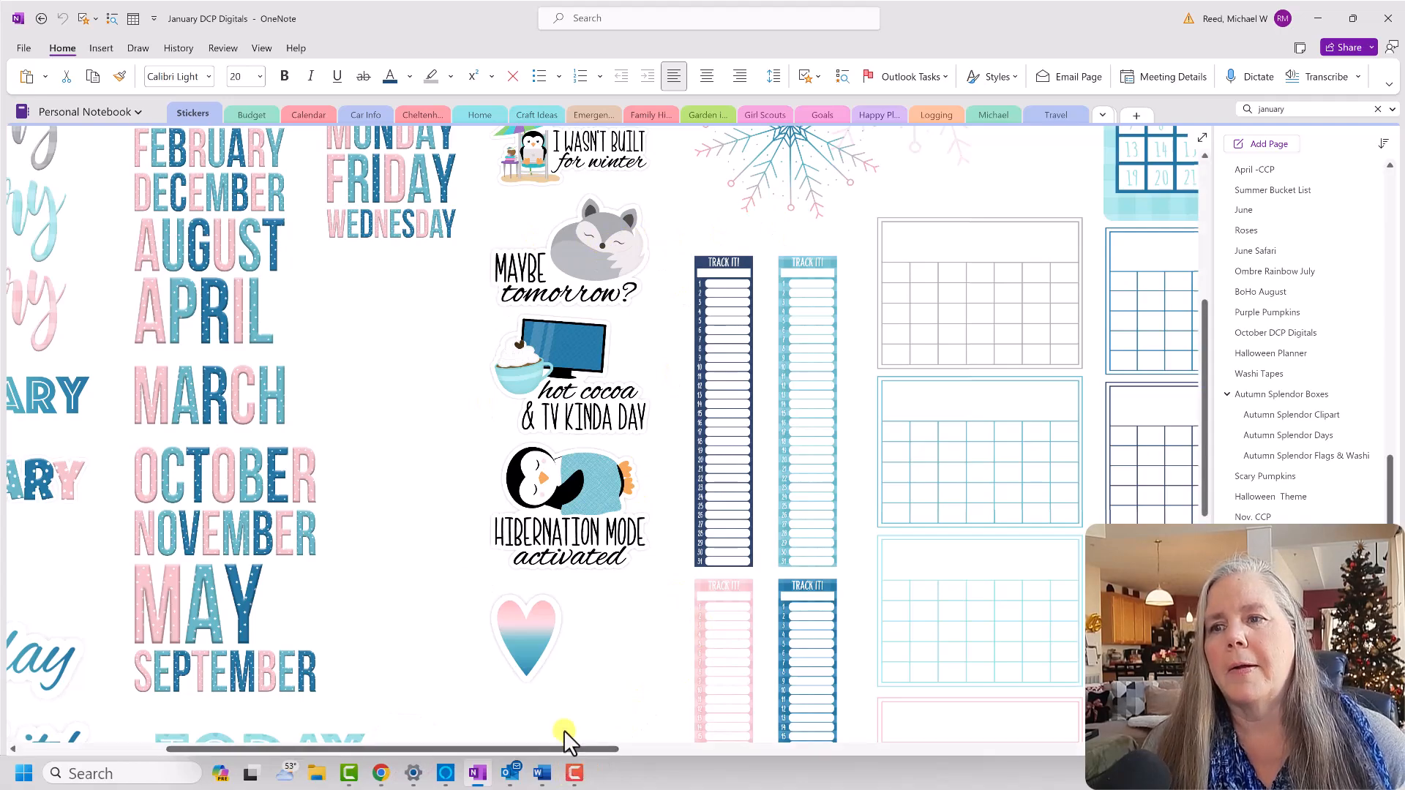
drag(564, 744, 623, 687)
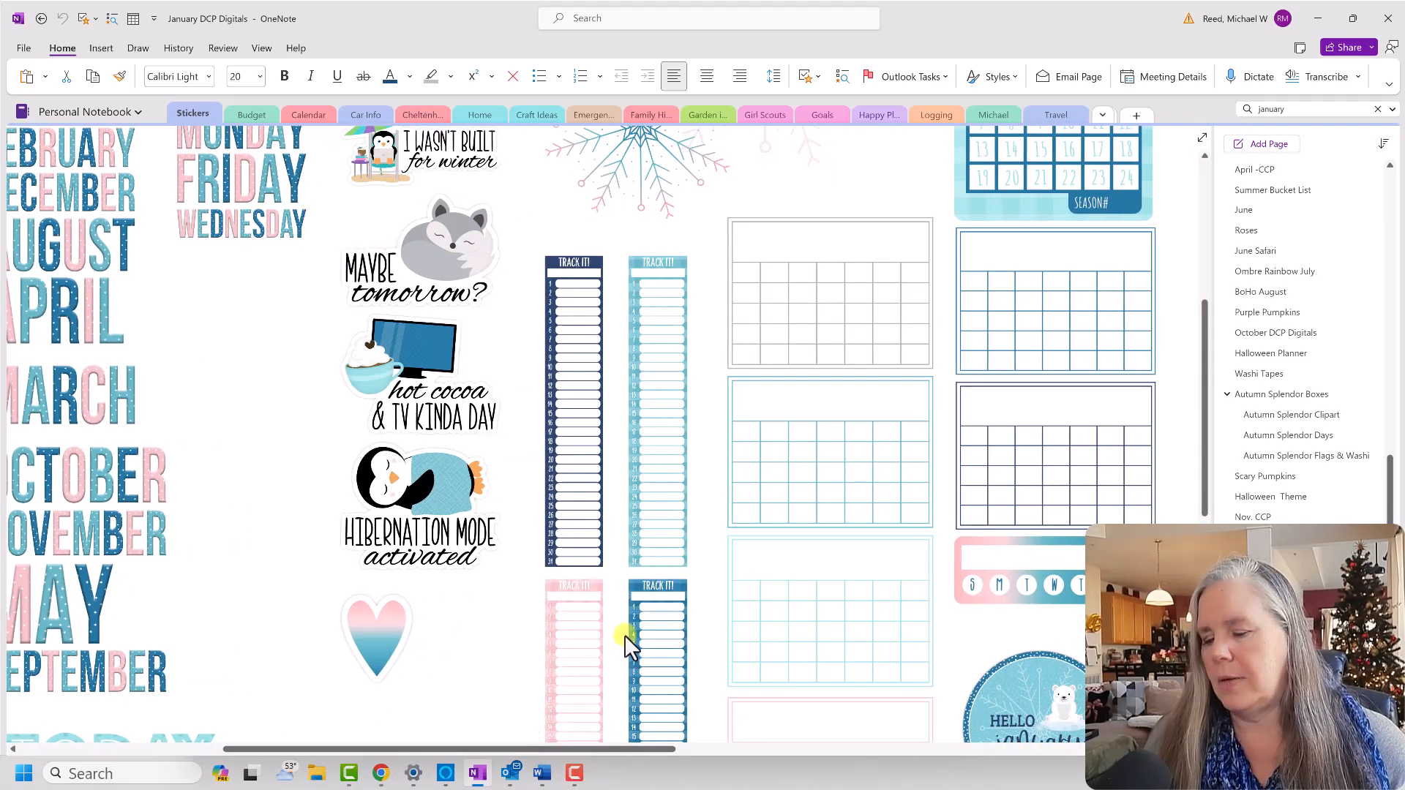
scroll(630, 612, down, 5)
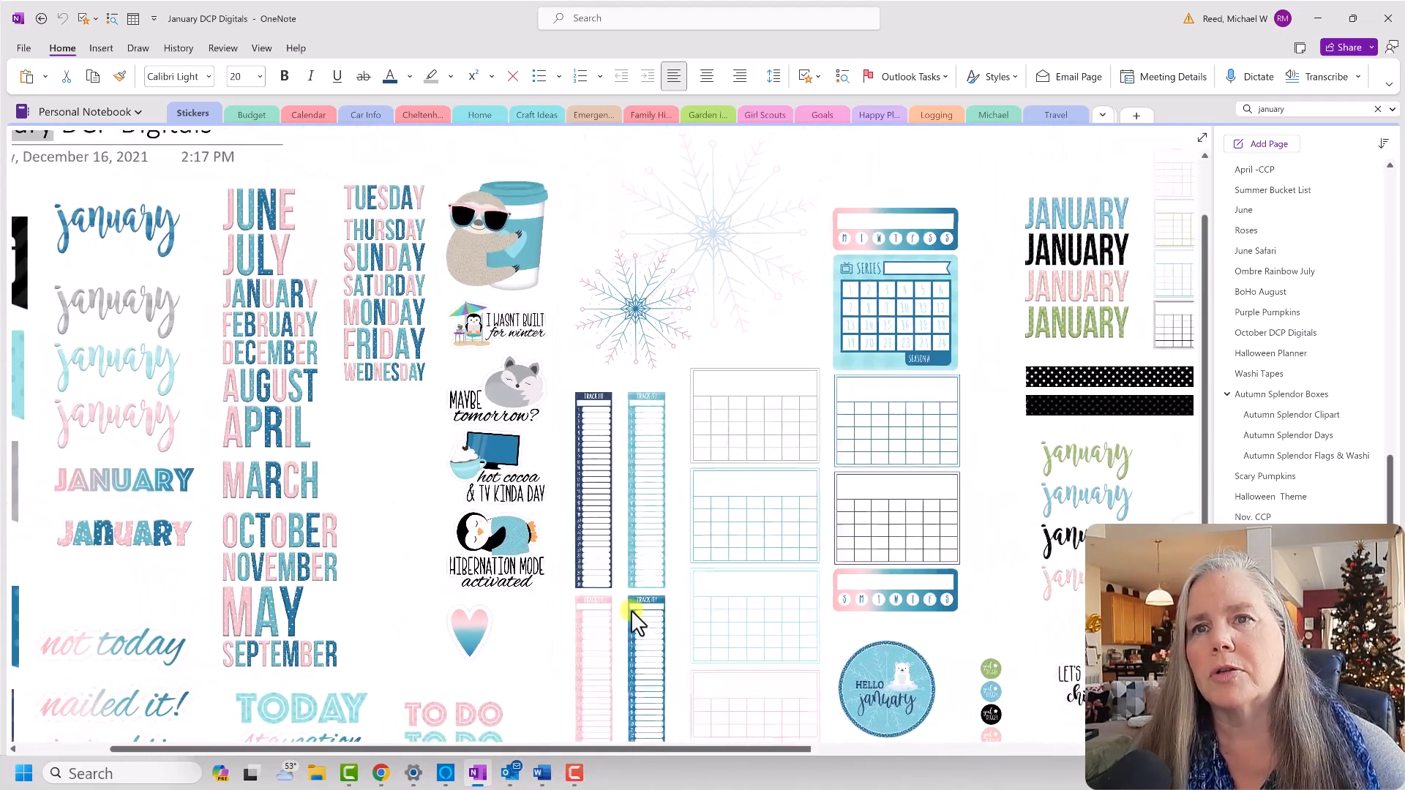
scroll(631, 609, down, 2)
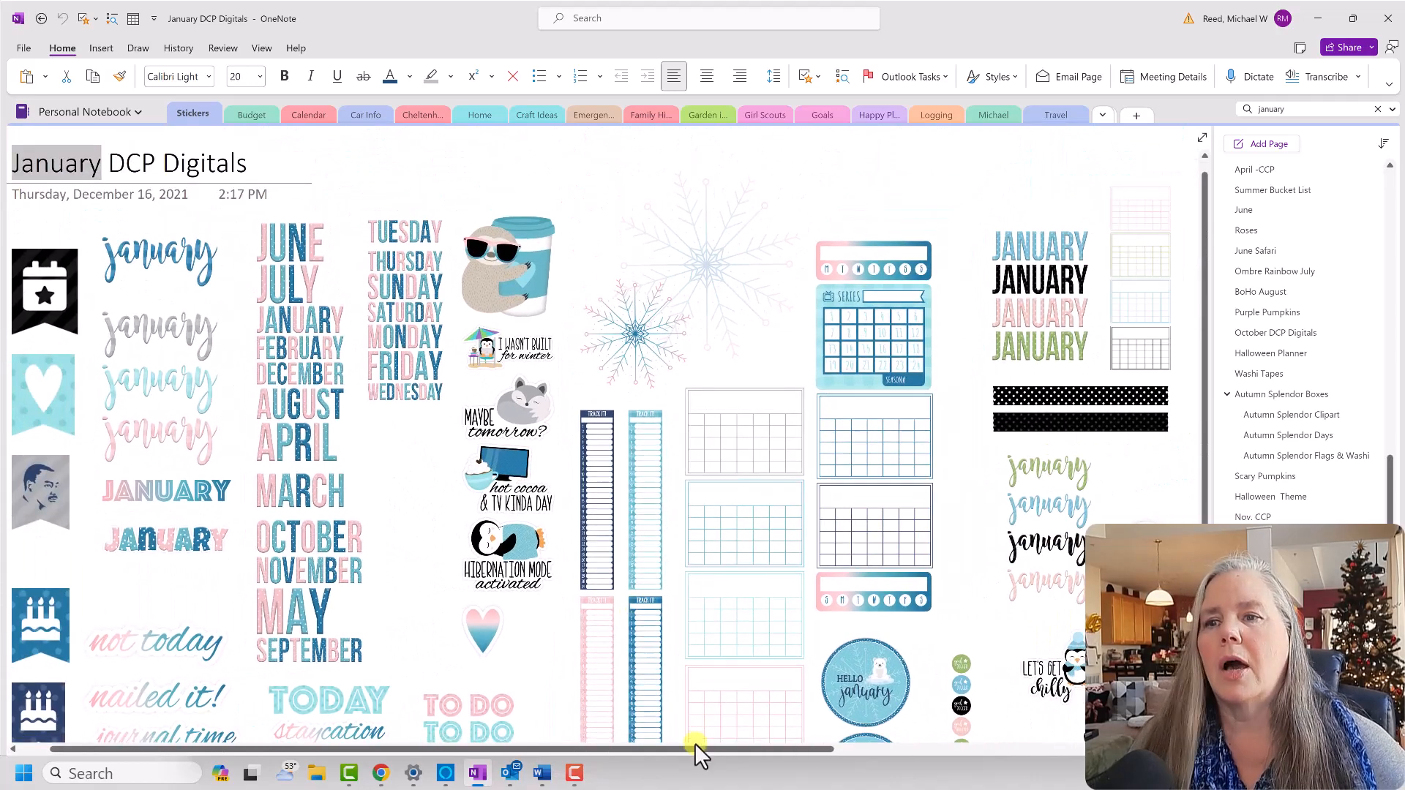
drag(696, 748, 586, 725)
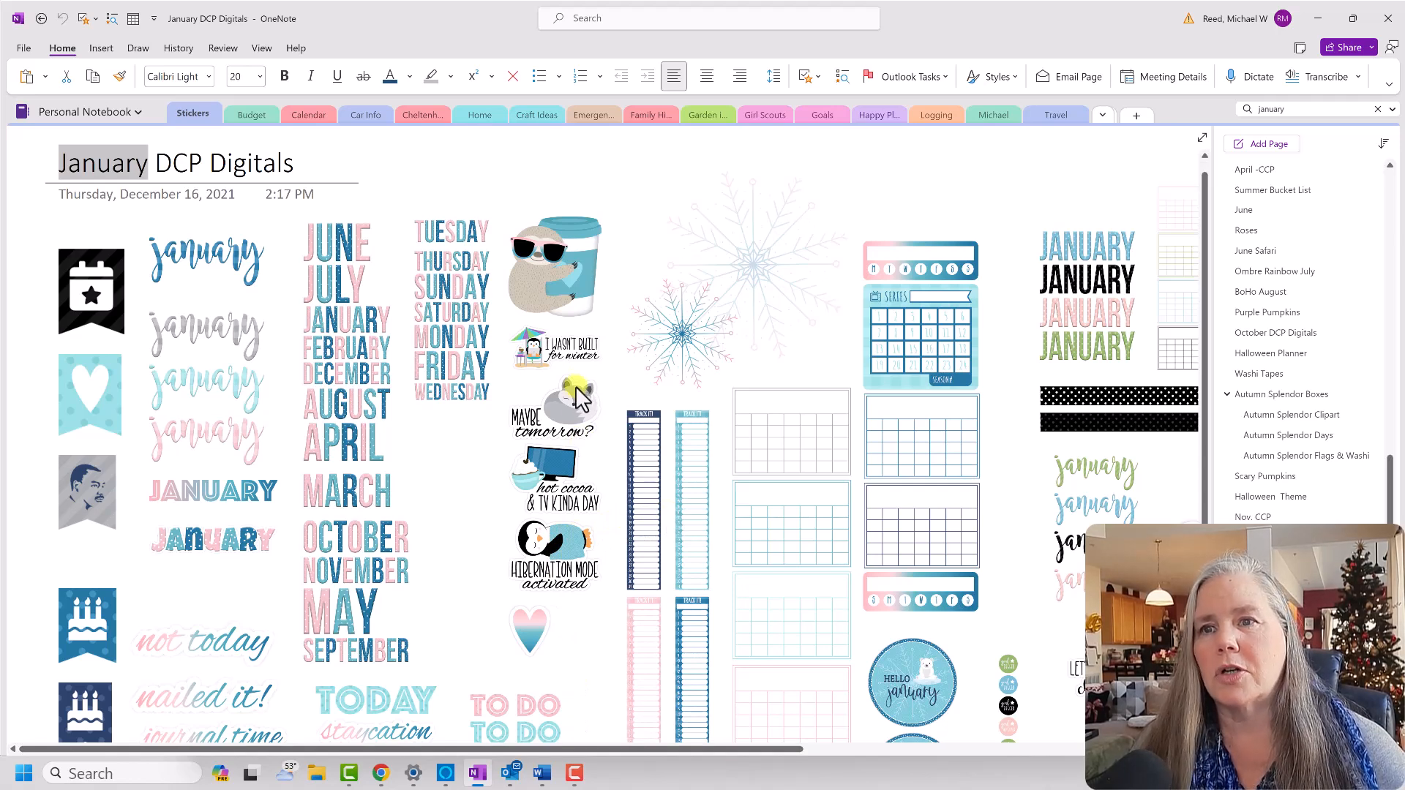
Select the "Maybe tomorrow?" fox, the upper black polka-dot strip, the blue-hat penguin and the black script "january" sticker together.
click(574, 423)
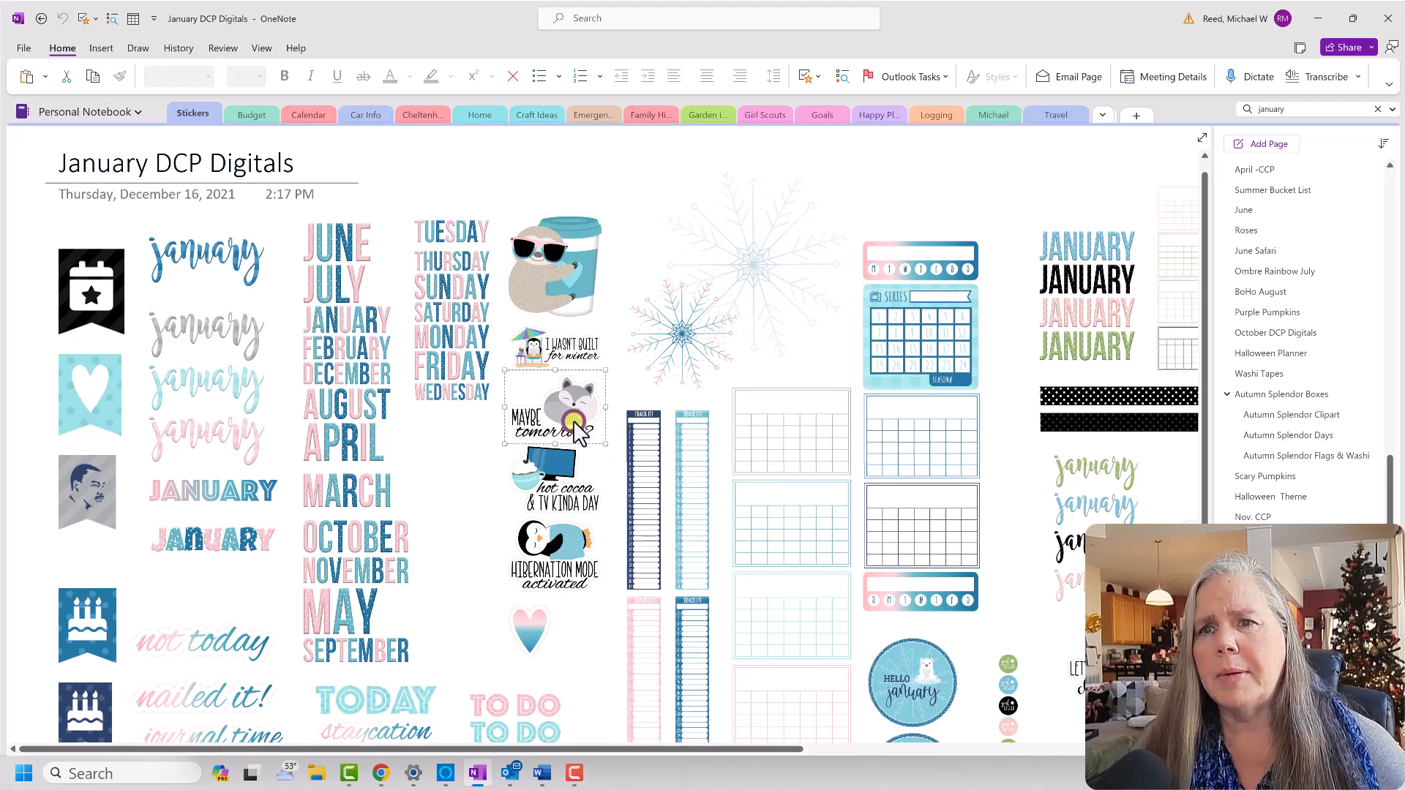
drag(679, 748, 805, 750)
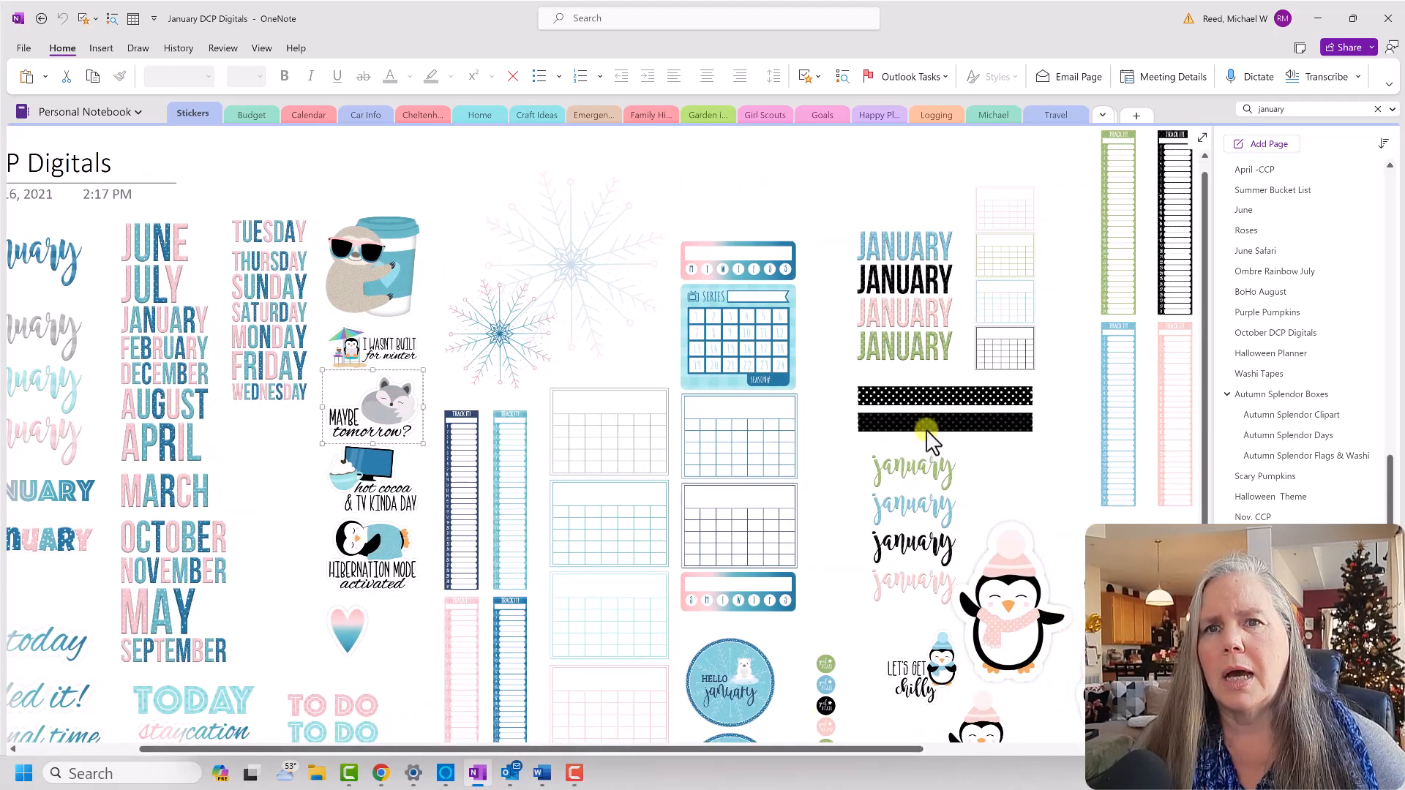
click(914, 393)
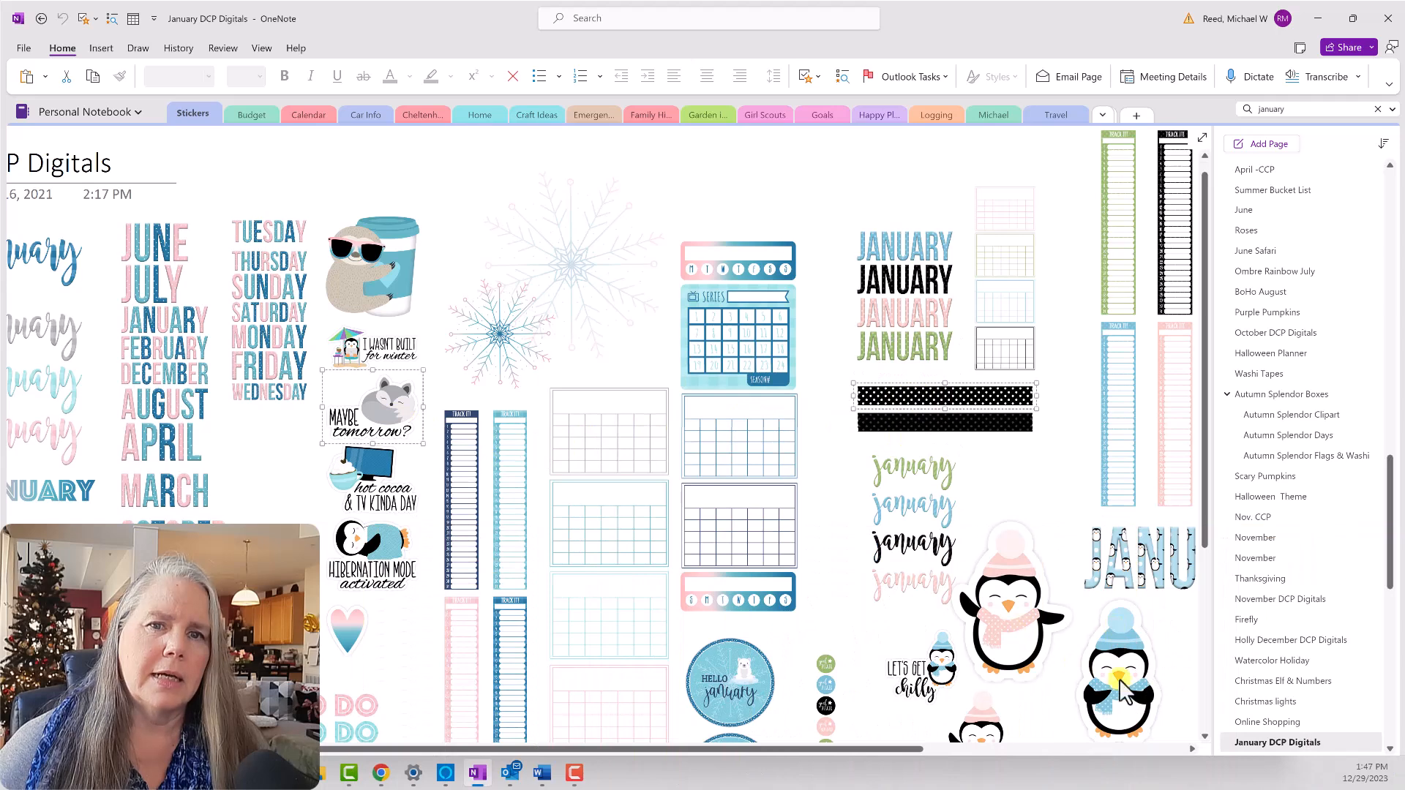
click(1120, 695)
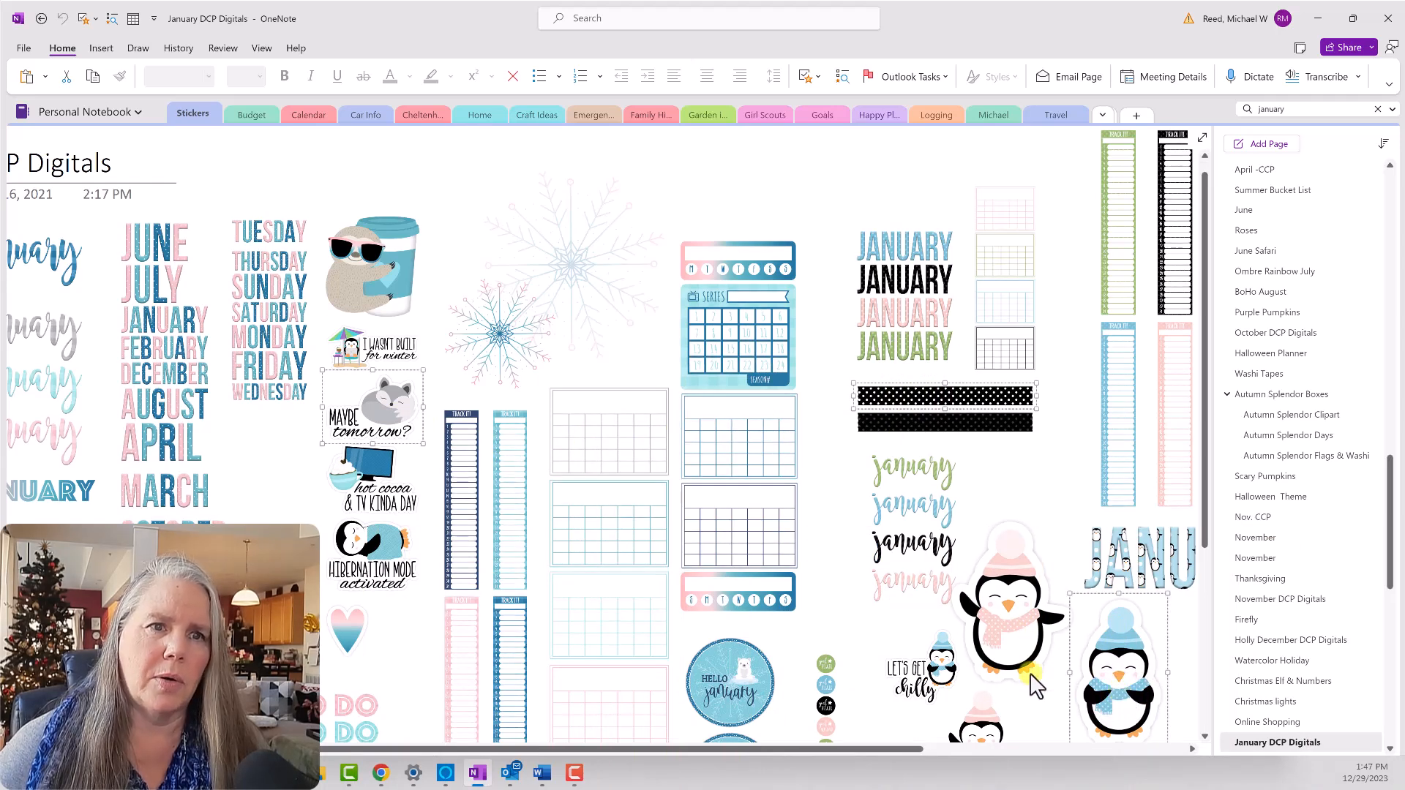
scroll(961, 666, down, 3)
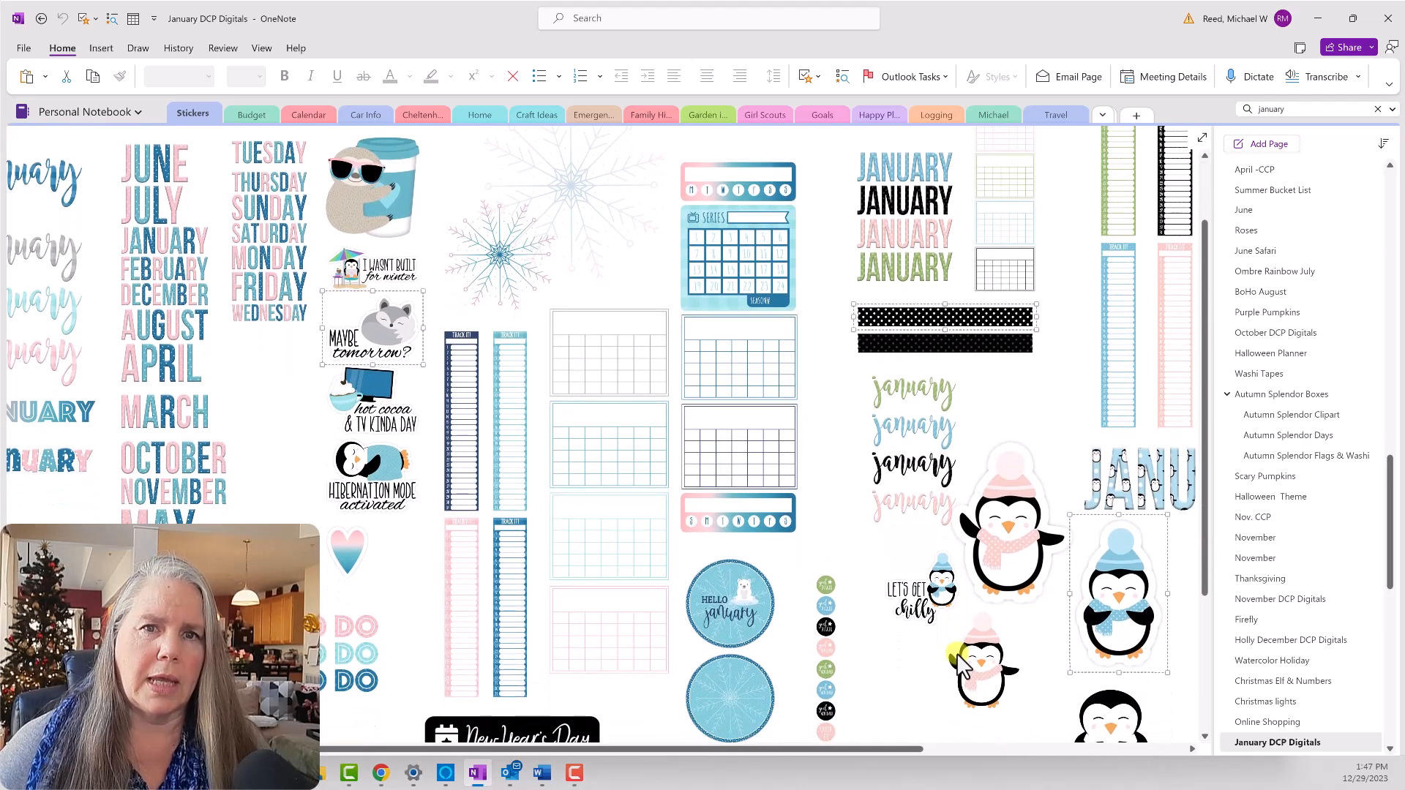
click(911, 465)
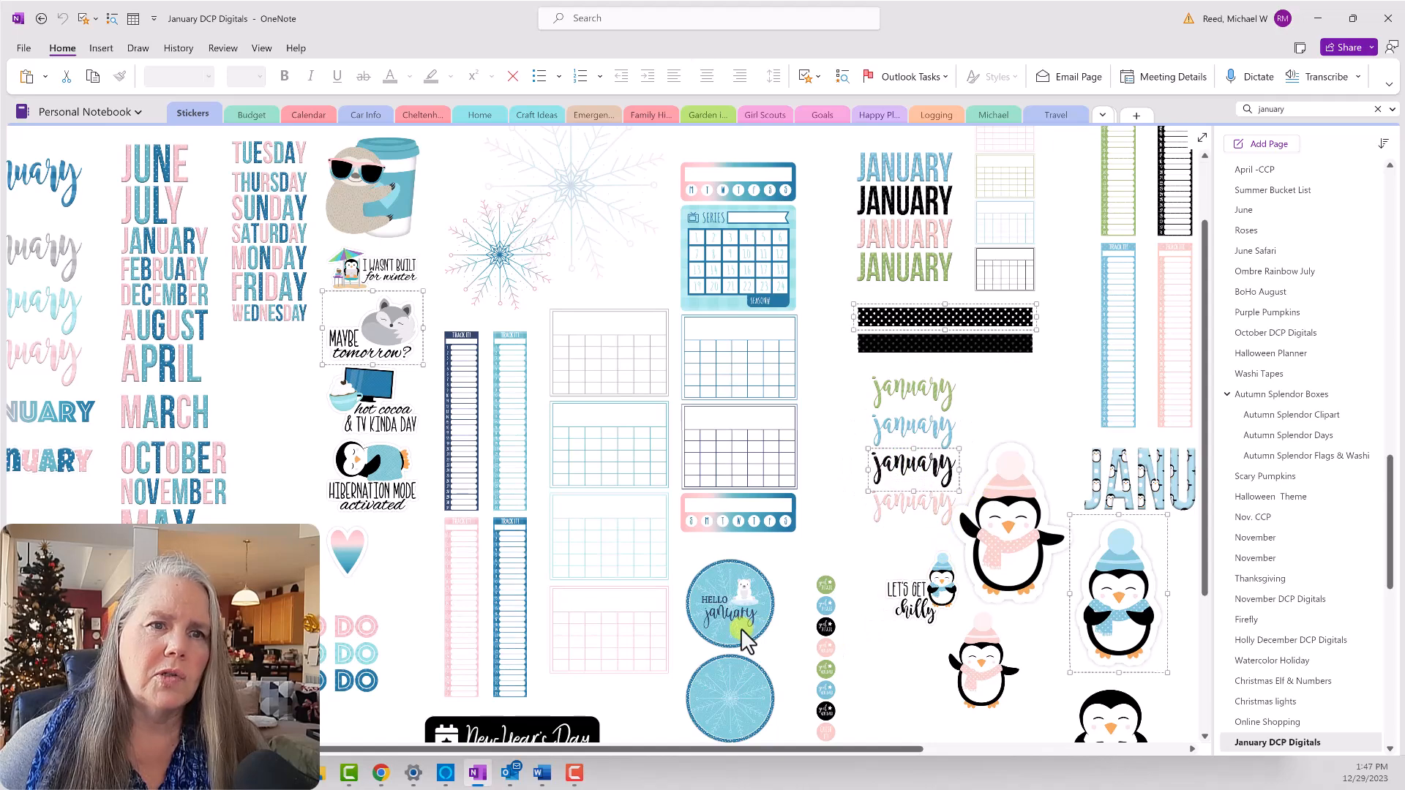
Add the "Hello January" circle and the "hot cocoa & TV kinda day" sticker to the selection and copy all selected stickers.
drag(687, 747, 562, 728)
scroll(583, 655, down, 3)
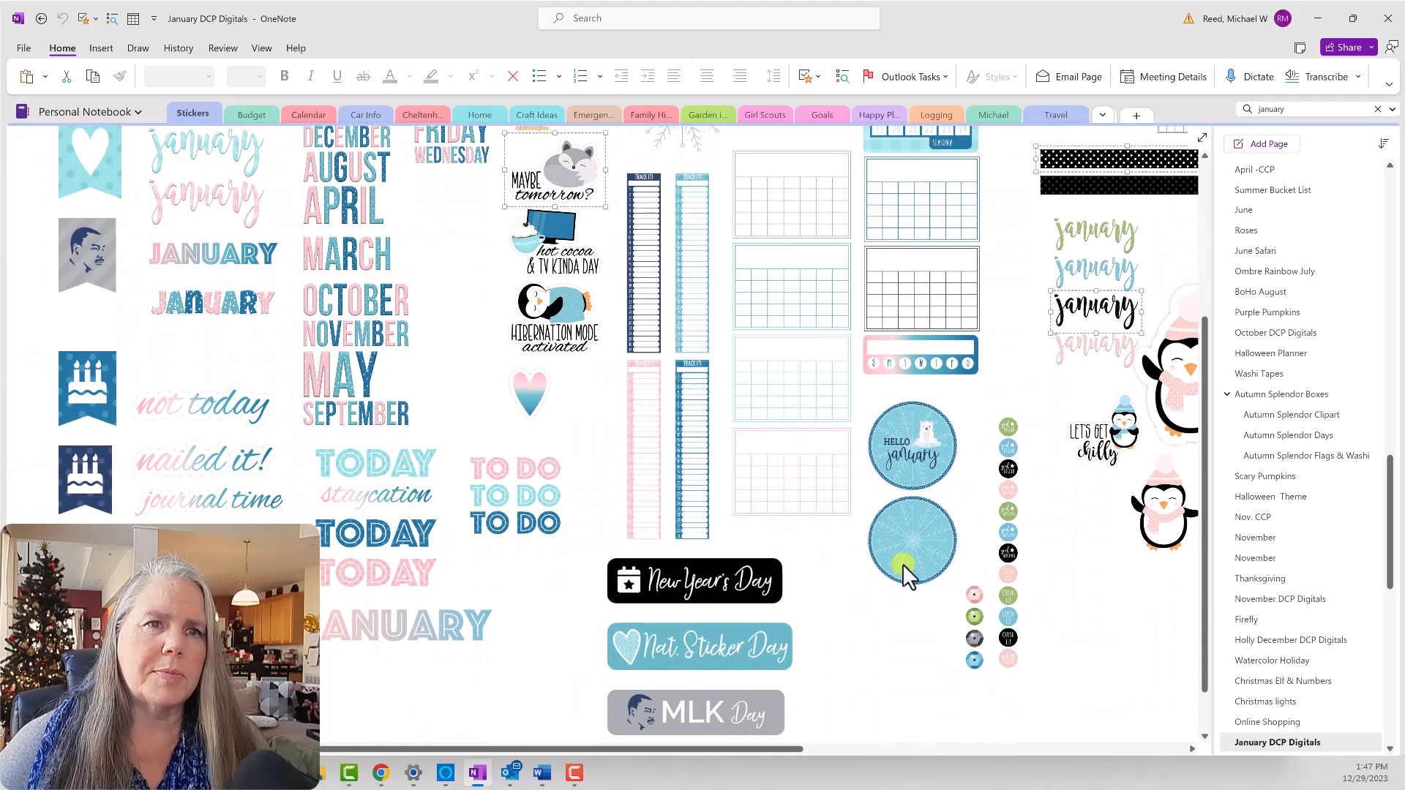
click(923, 437)
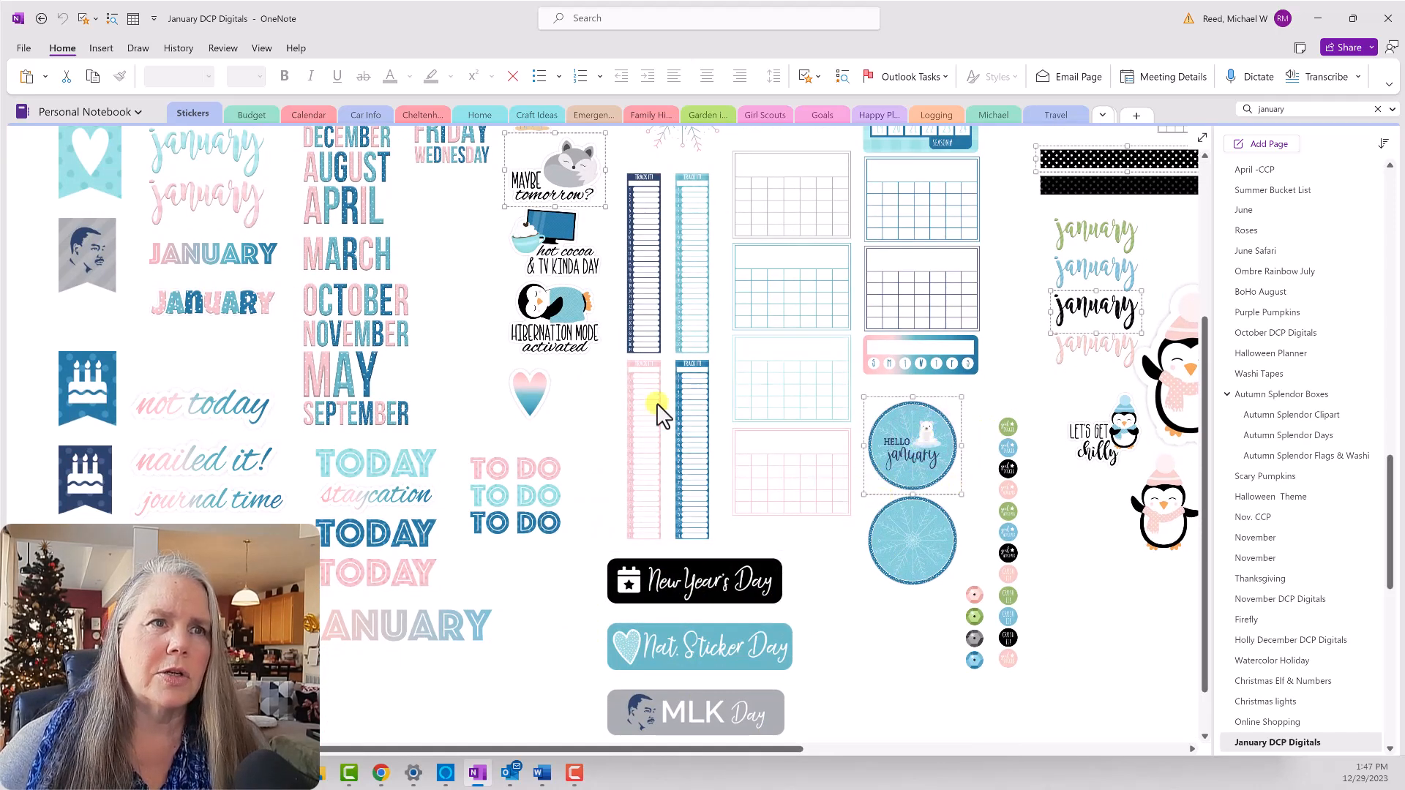
click(545, 267)
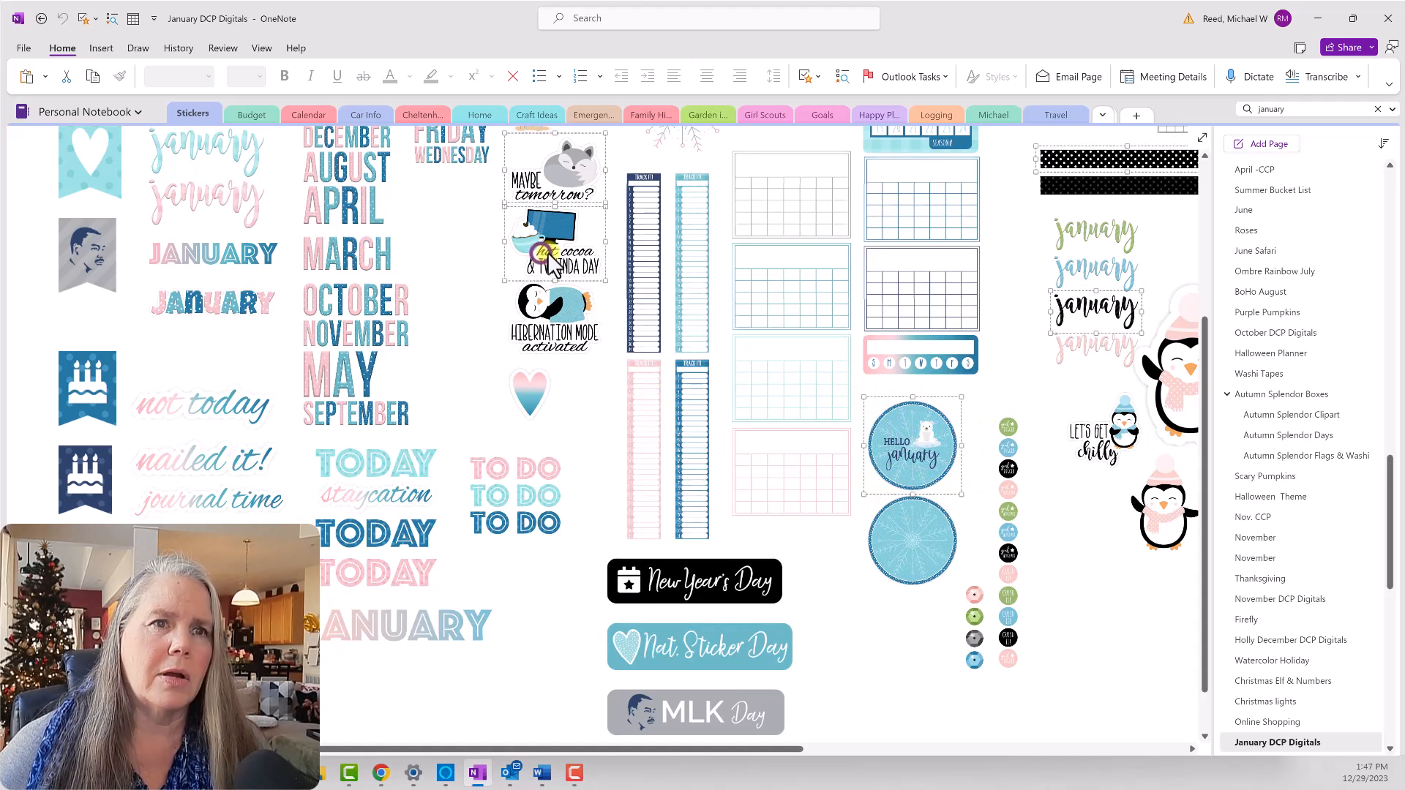
right_click(590, 262)
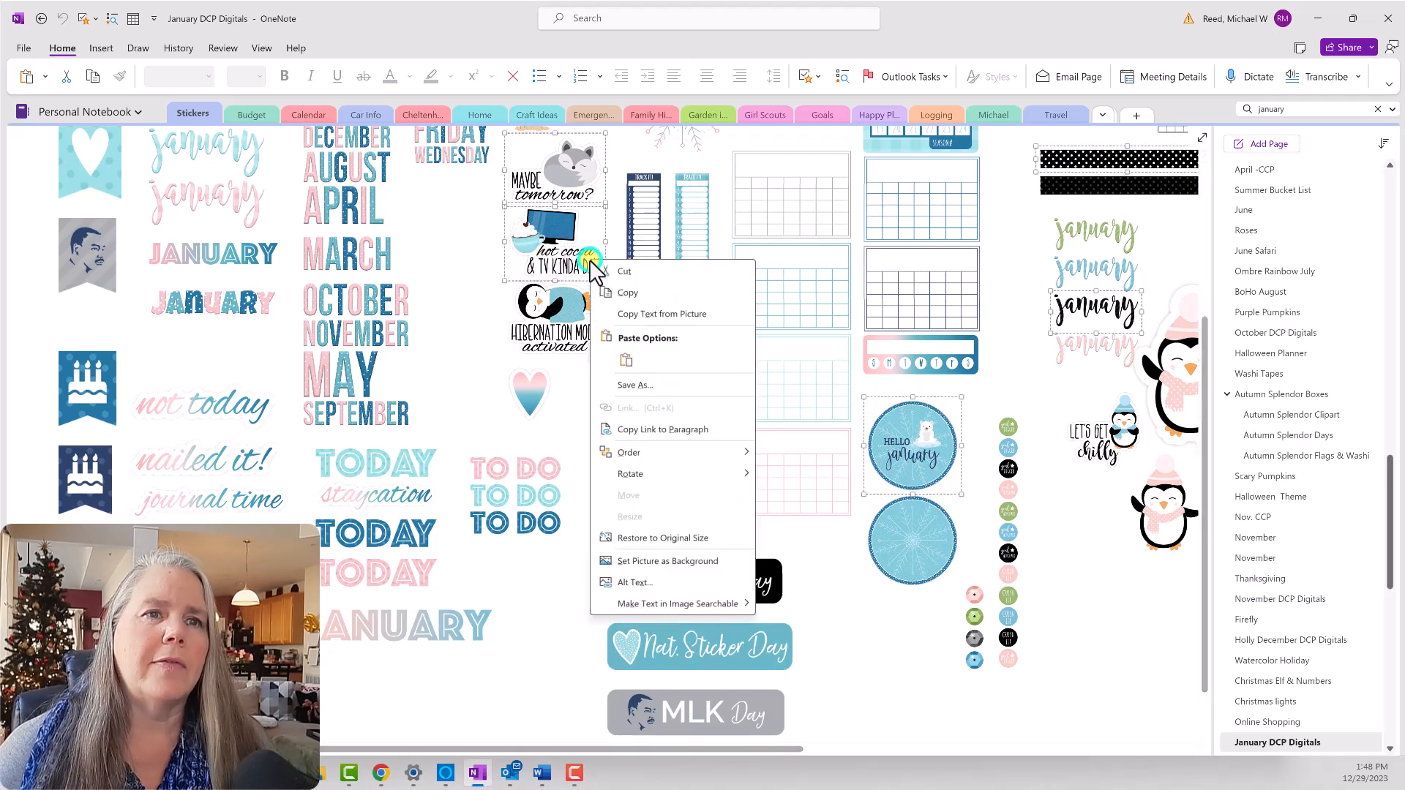
click(618, 293)
Return to the 2024 planner notebook and paste the copied stickers in the blank area beside the weekly template.
click(99, 113)
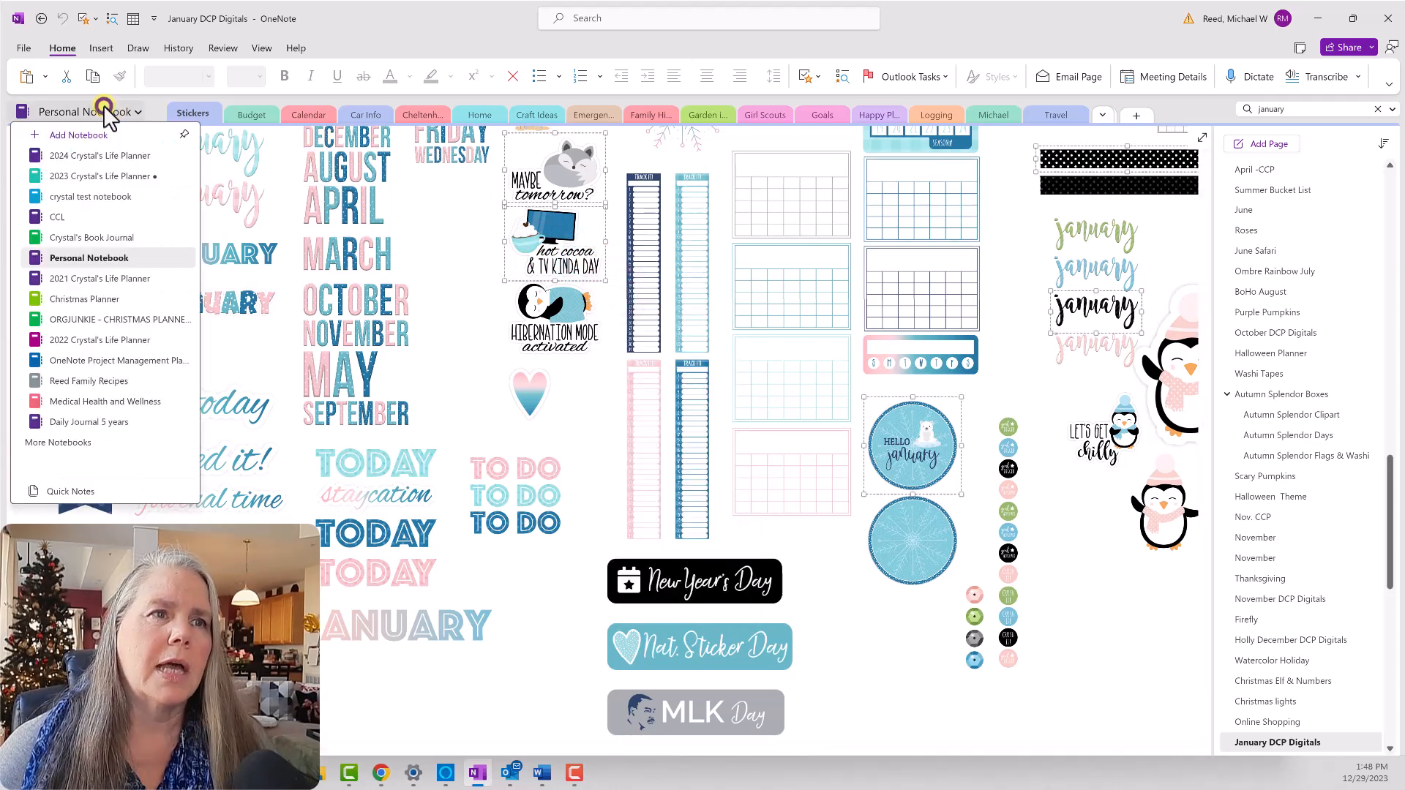
click(98, 155)
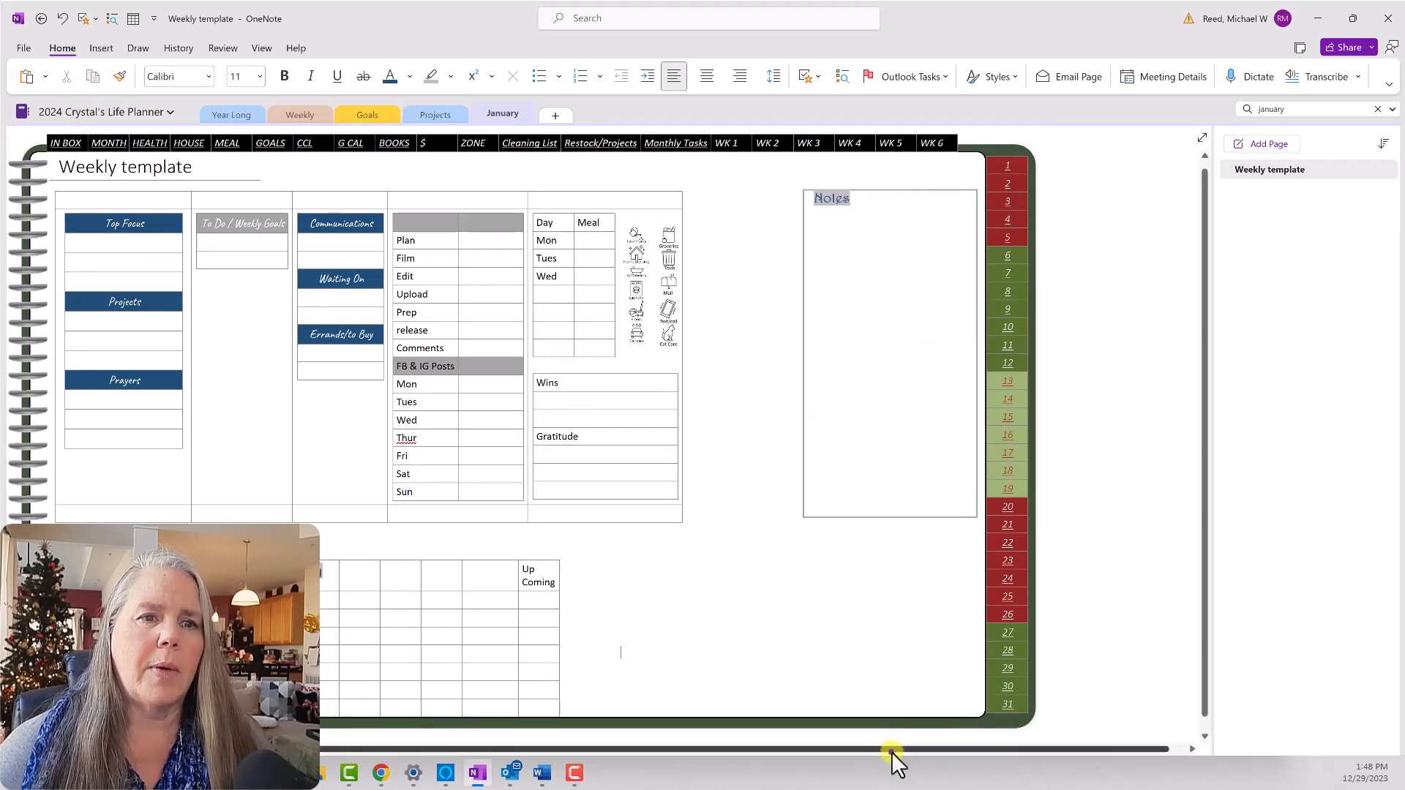
click(892, 753)
right_click(1088, 207)
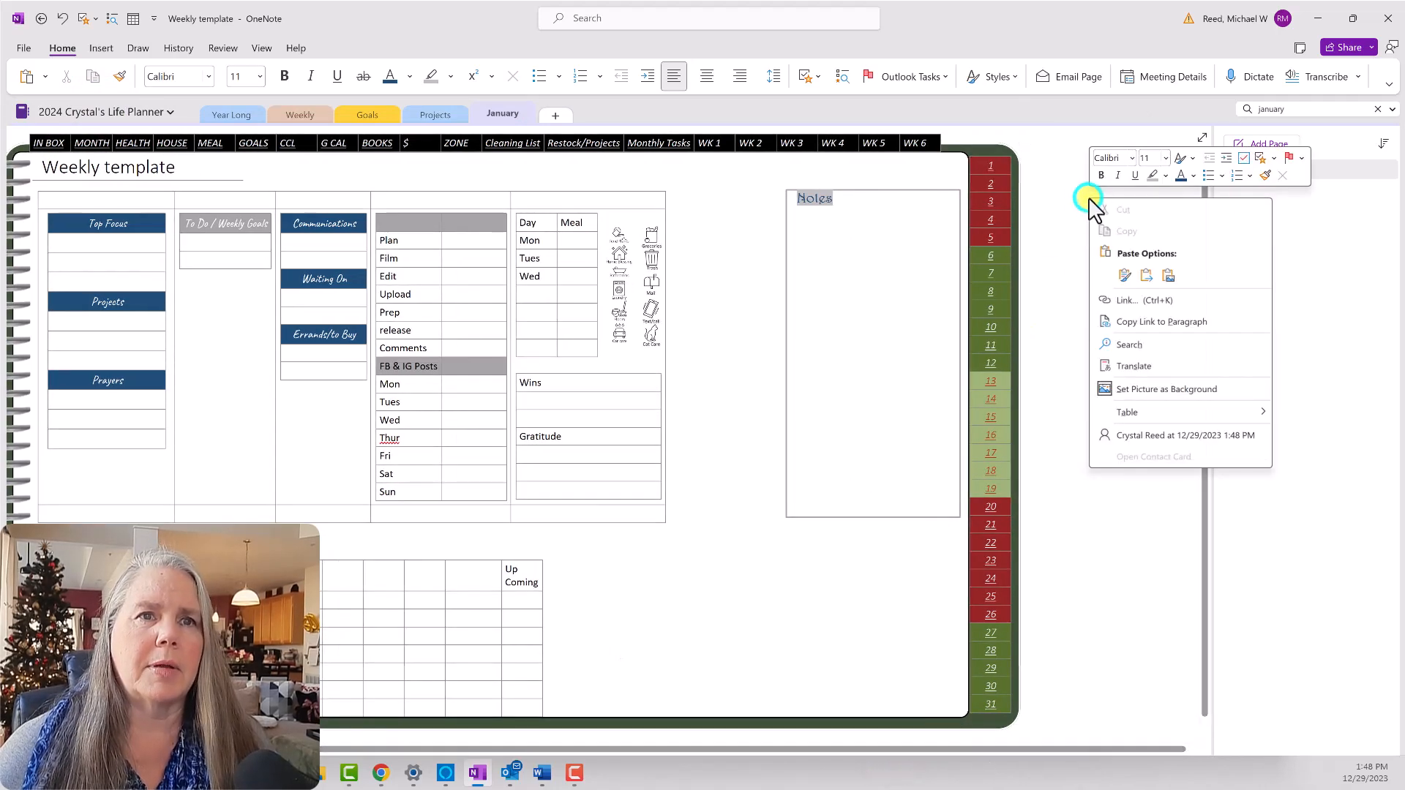
click(1123, 271)
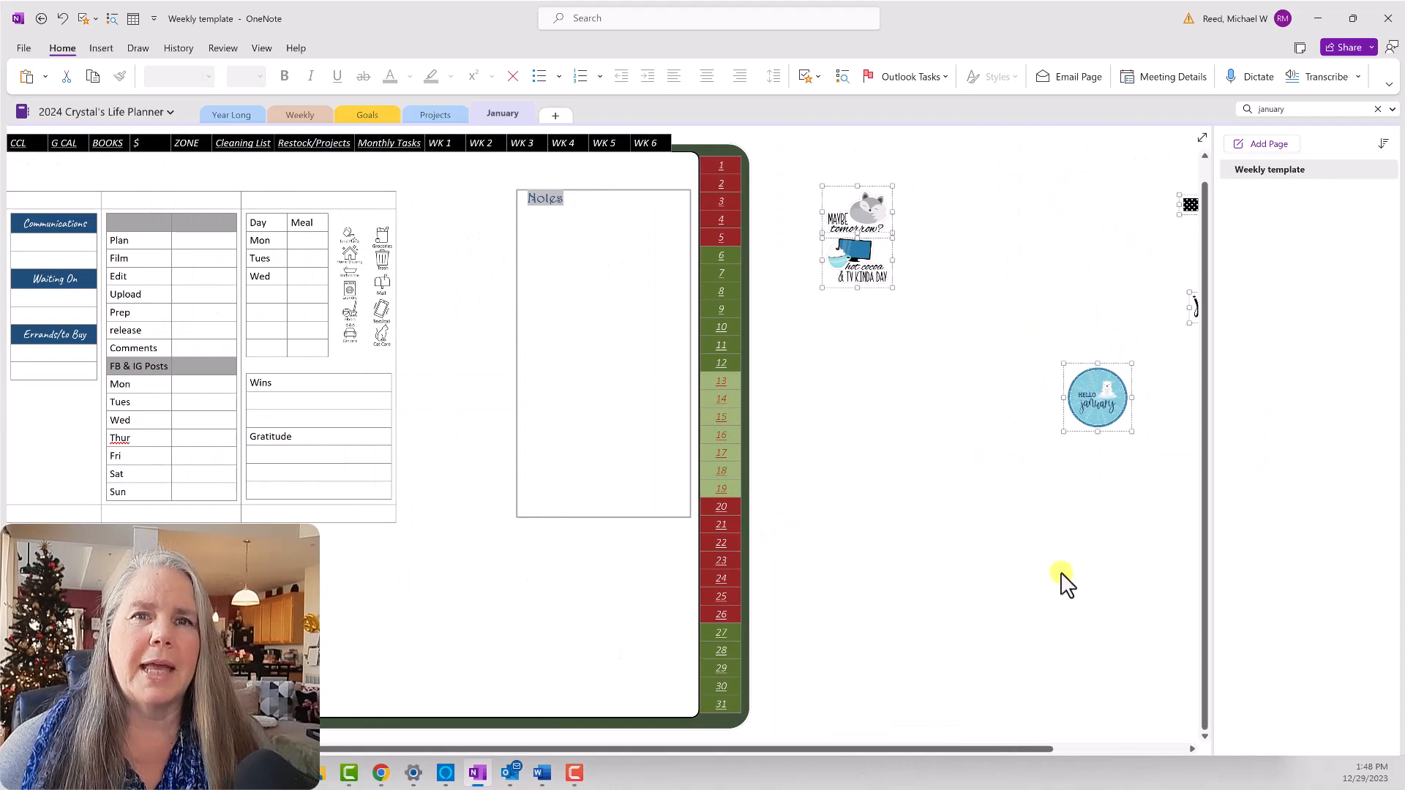
Move the black script "january" sticker beside the Weekly template title and enlarge it slightly.
drag(1003, 749, 1188, 753)
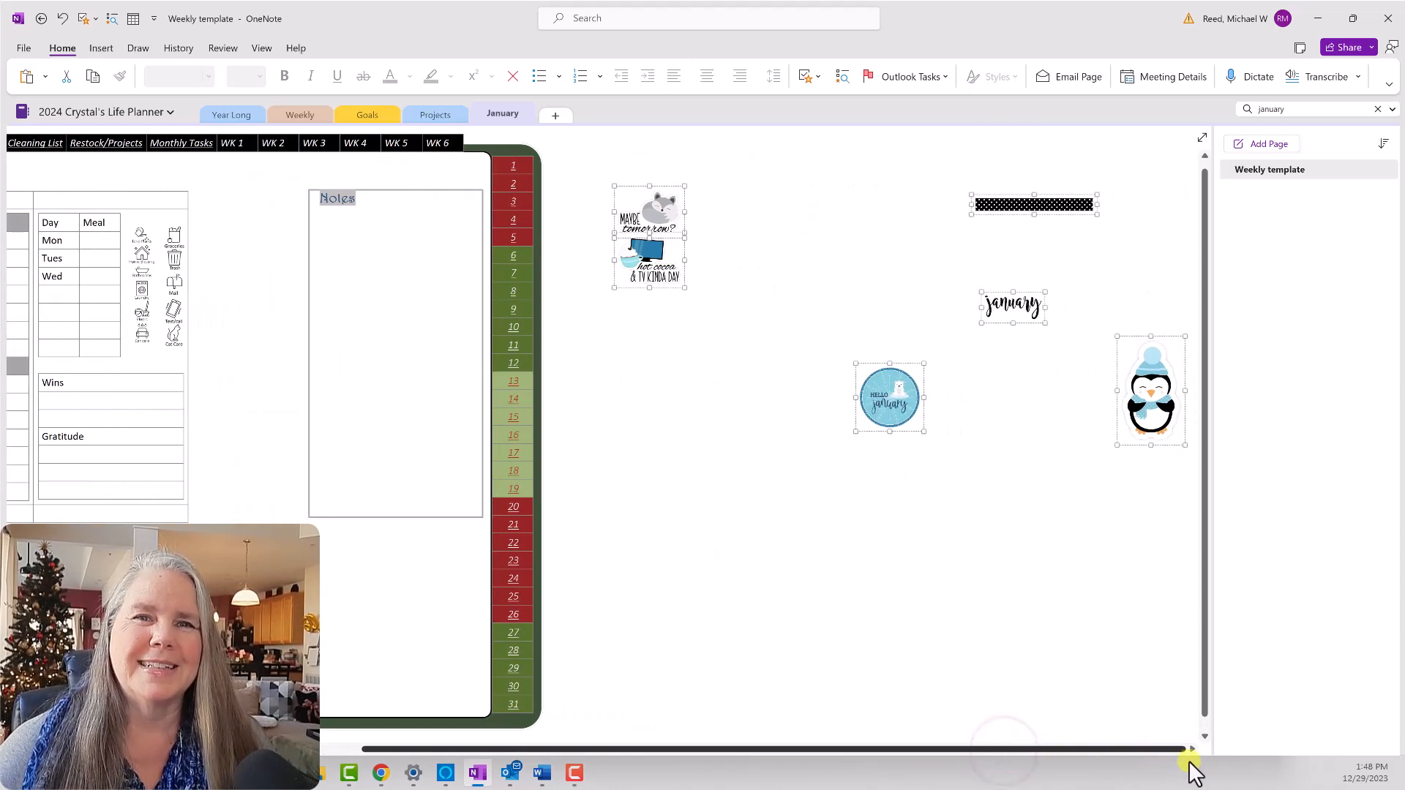
click(1014, 306)
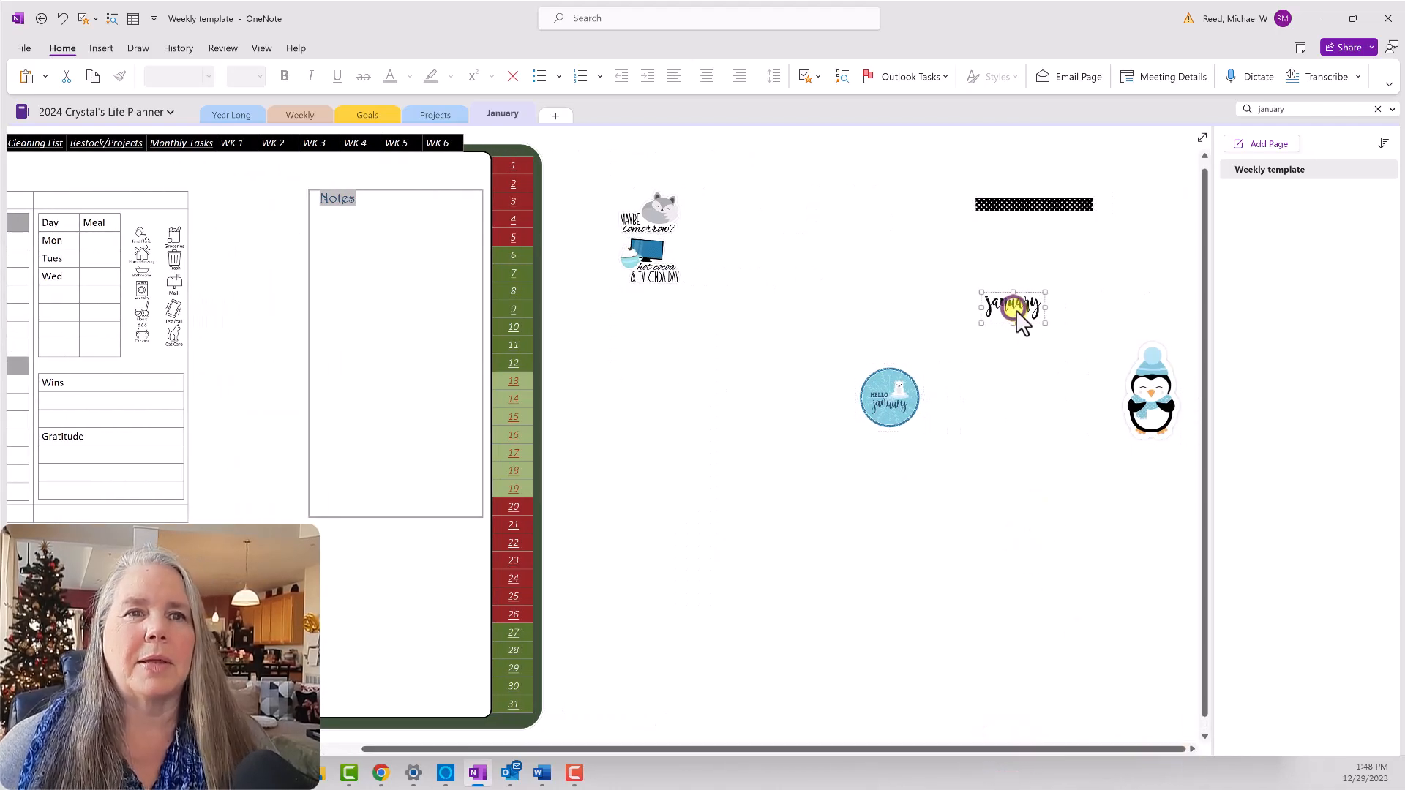
drag(1011, 306, 257, 341)
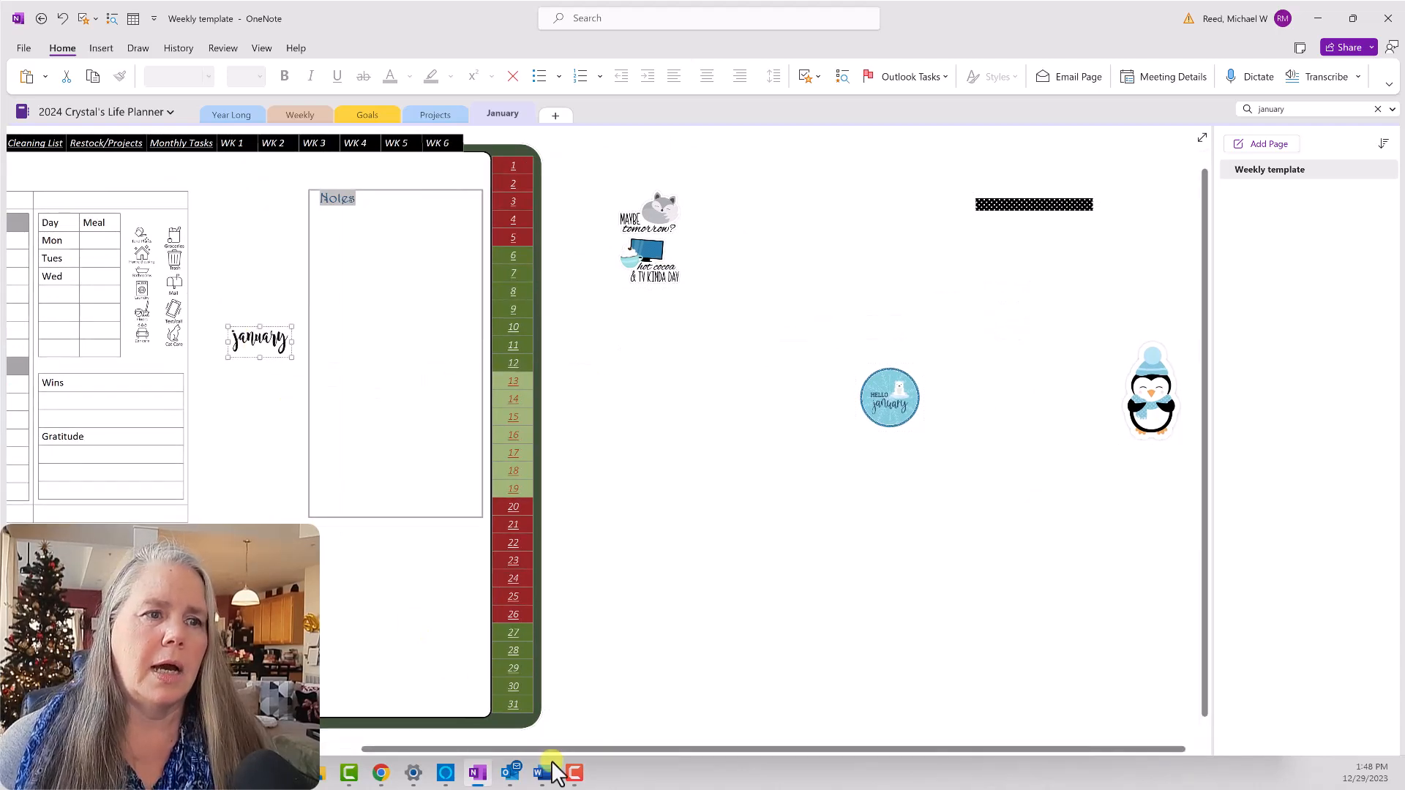
drag(552, 750, 468, 371)
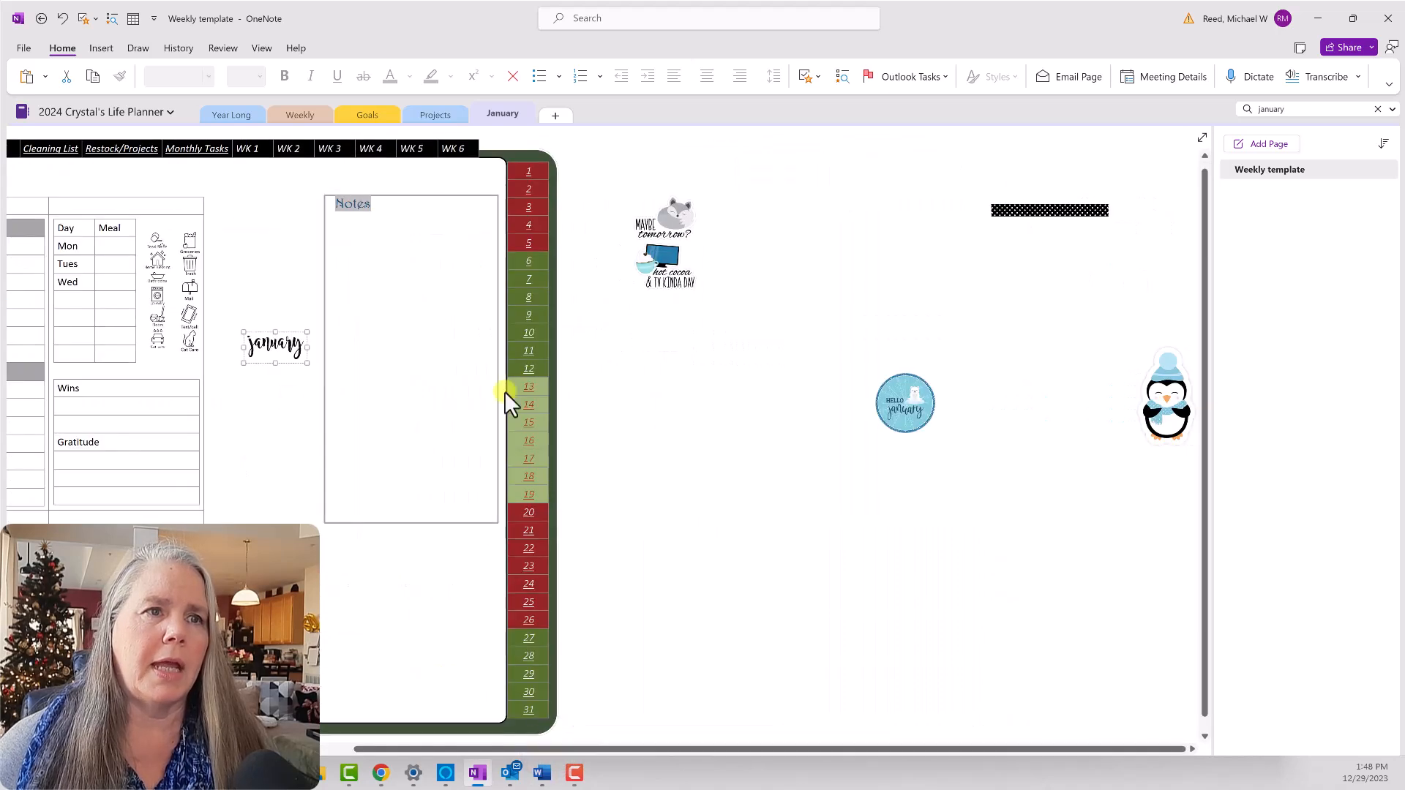
click(673, 749)
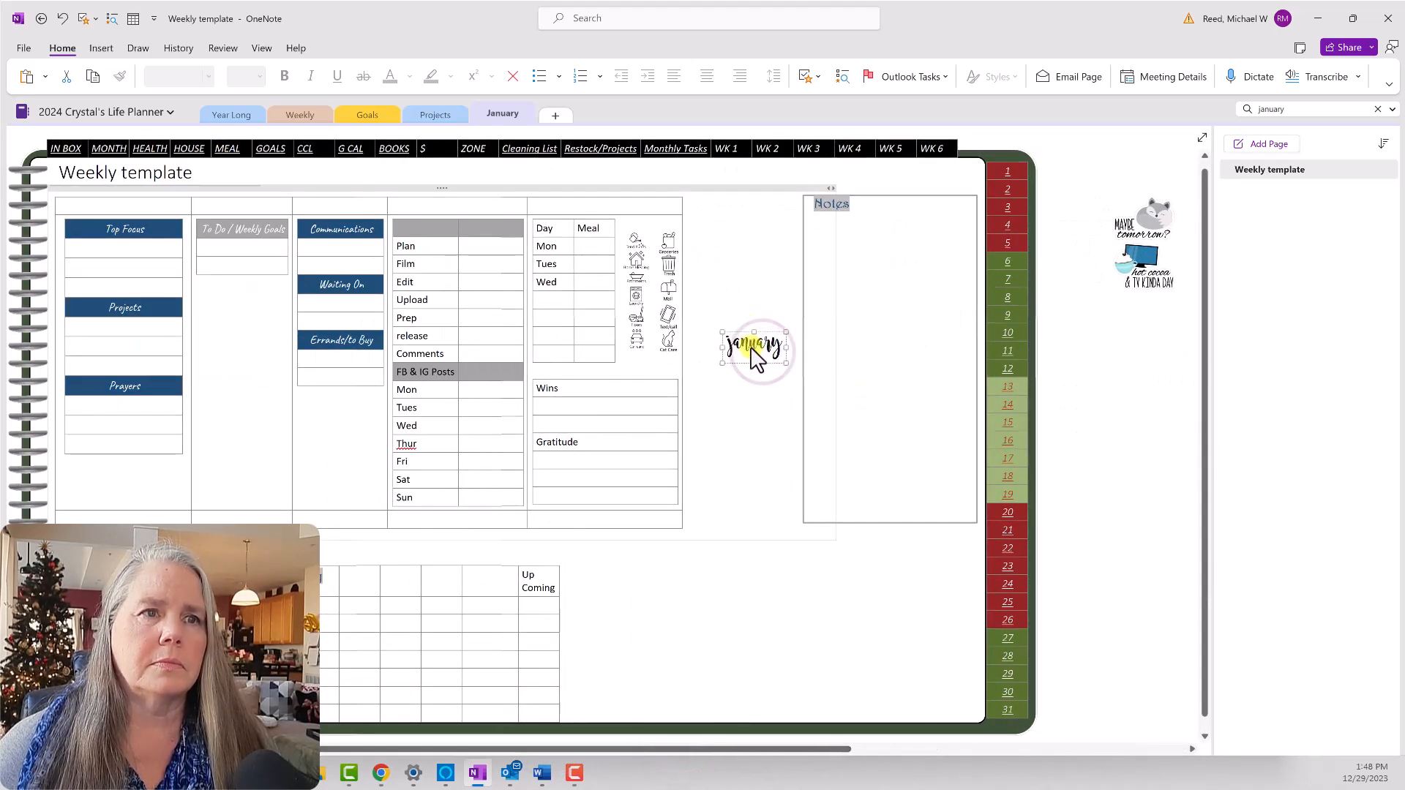
drag(752, 352, 345, 193)
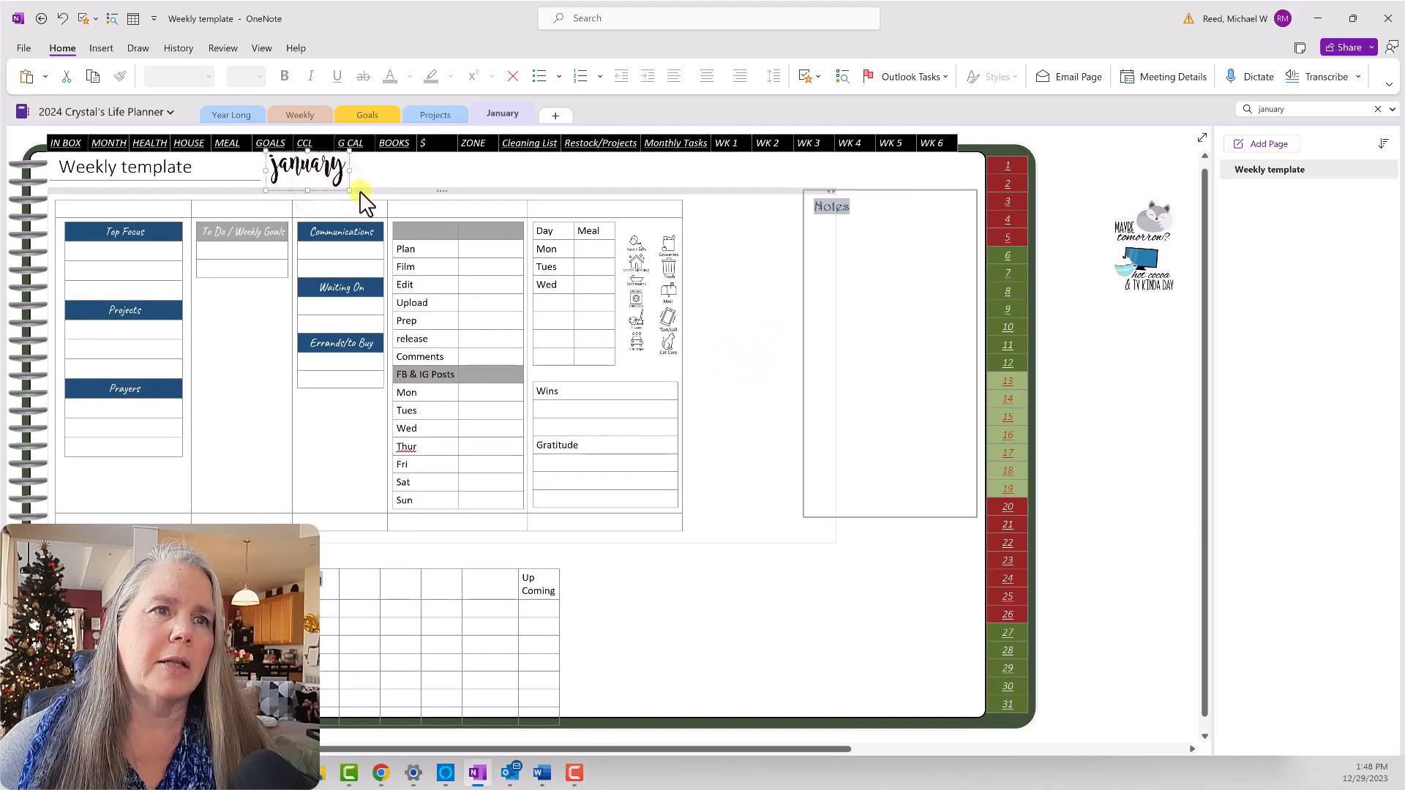
Cut the "january" sticker, paste it into the layout table's top cell above Communications, and remove the extra blank line below it.
right_click(324, 171)
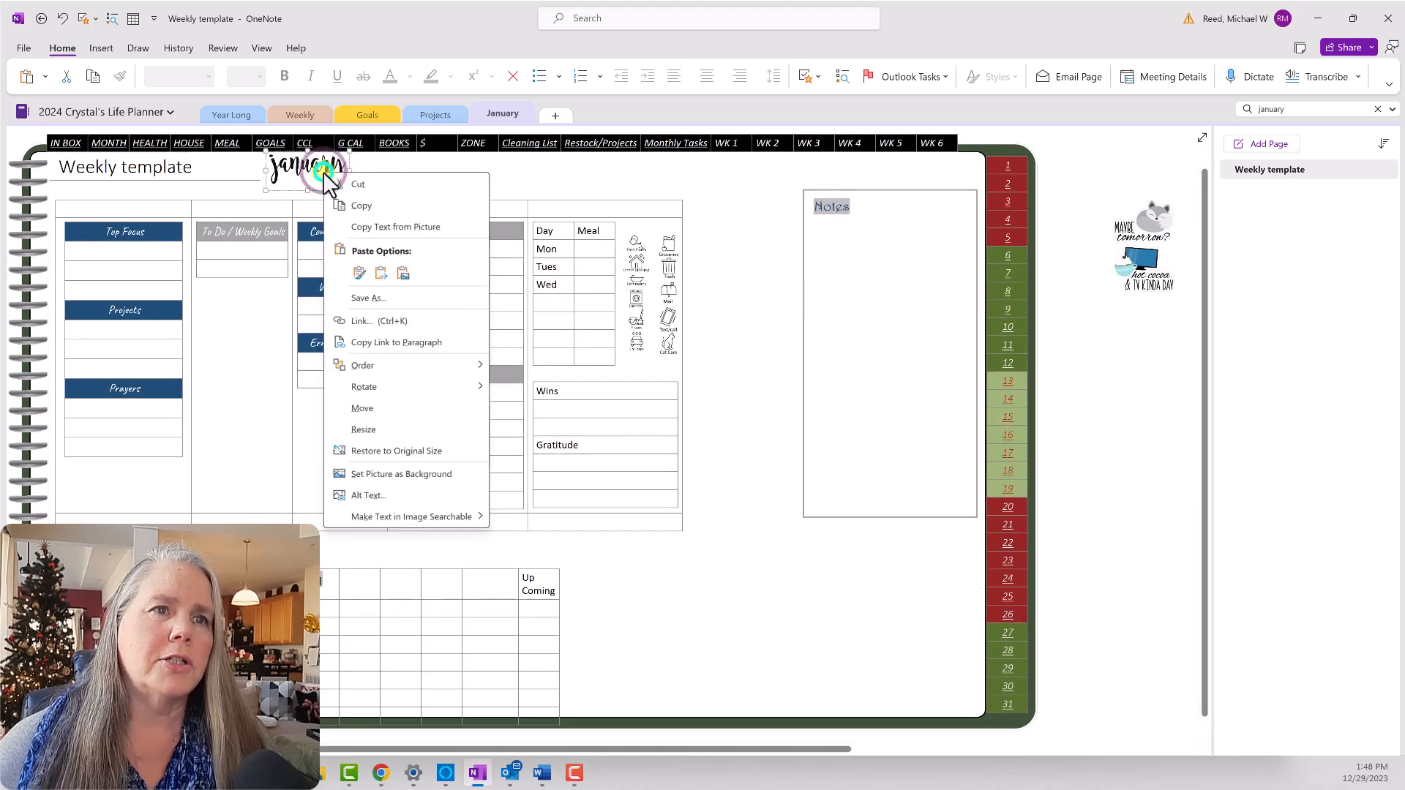
click(363, 187)
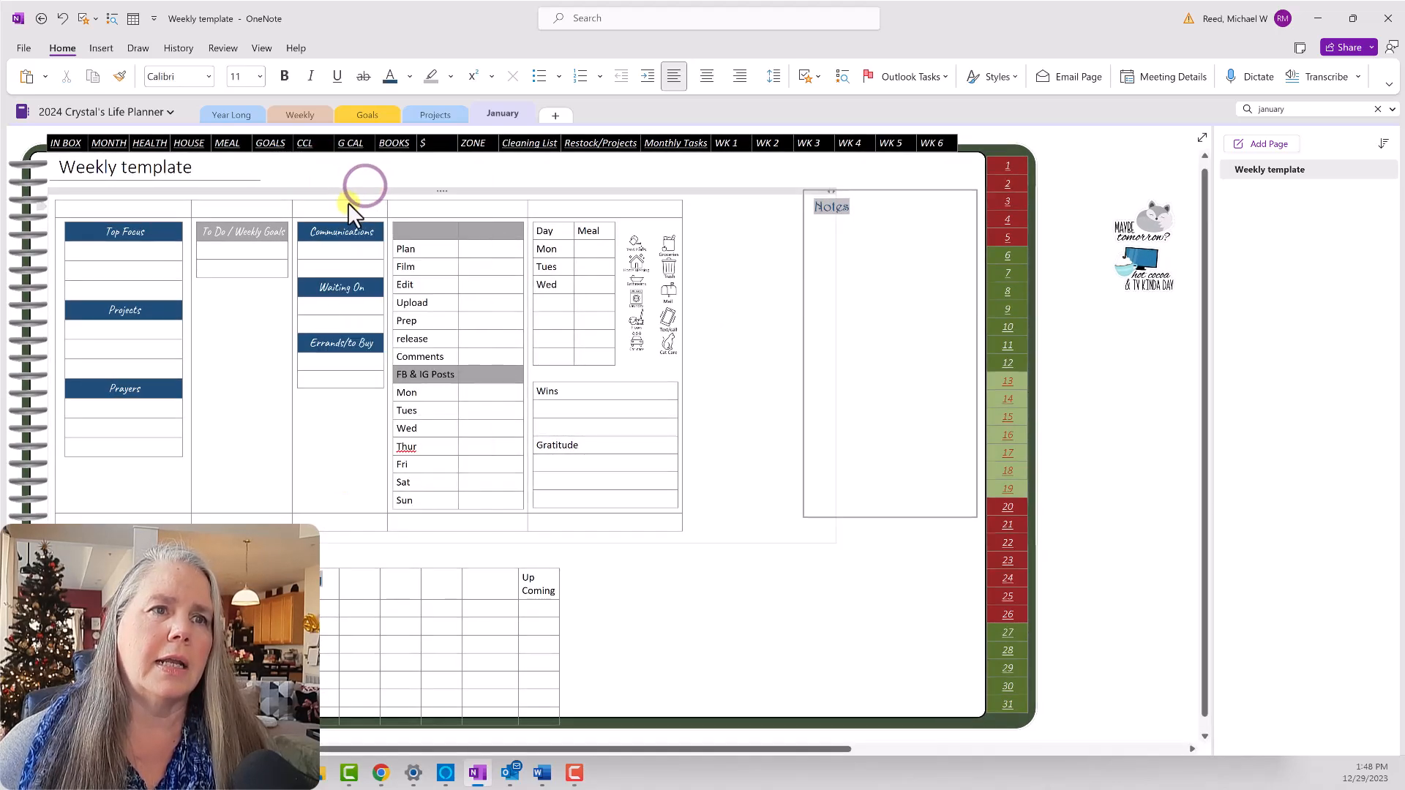
right_click(336, 208)
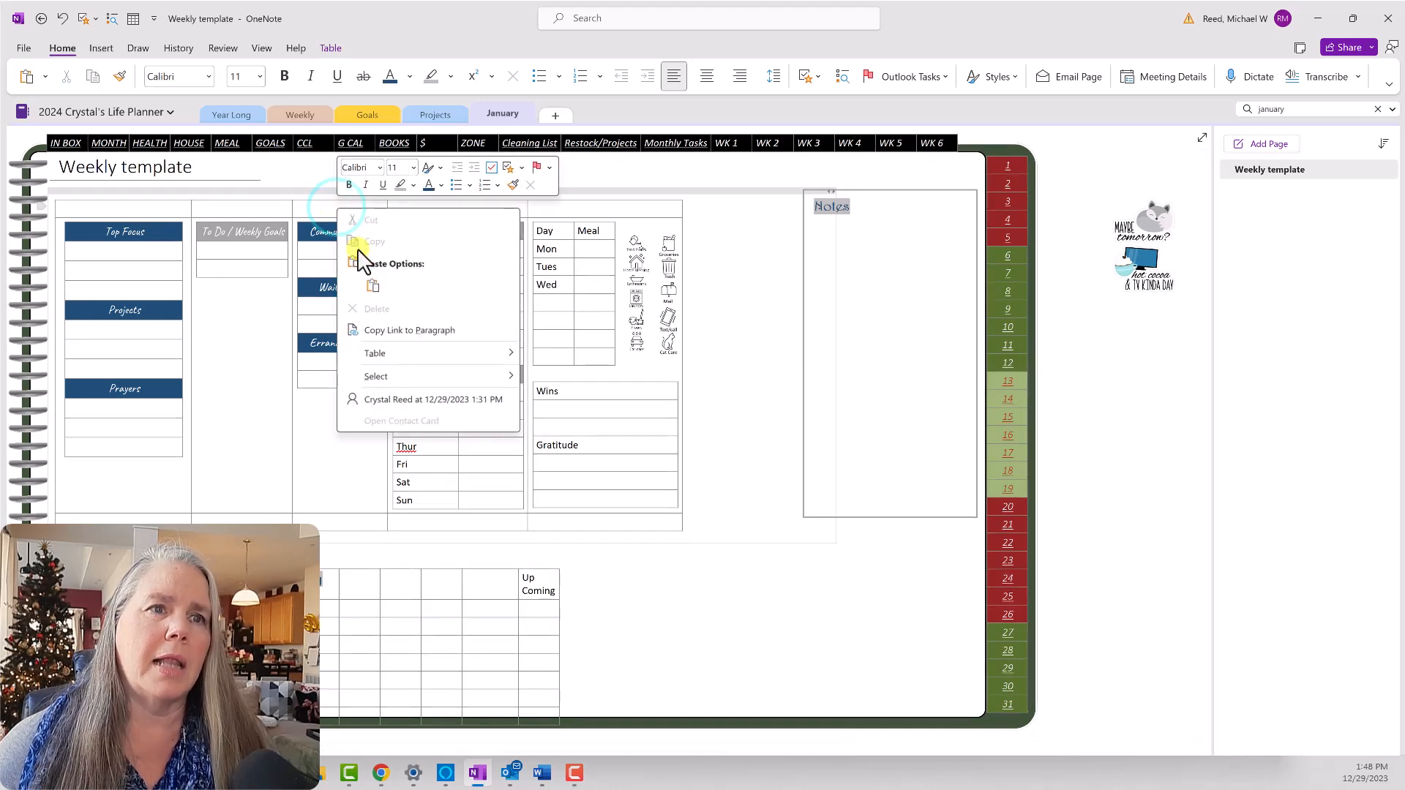
click(372, 285)
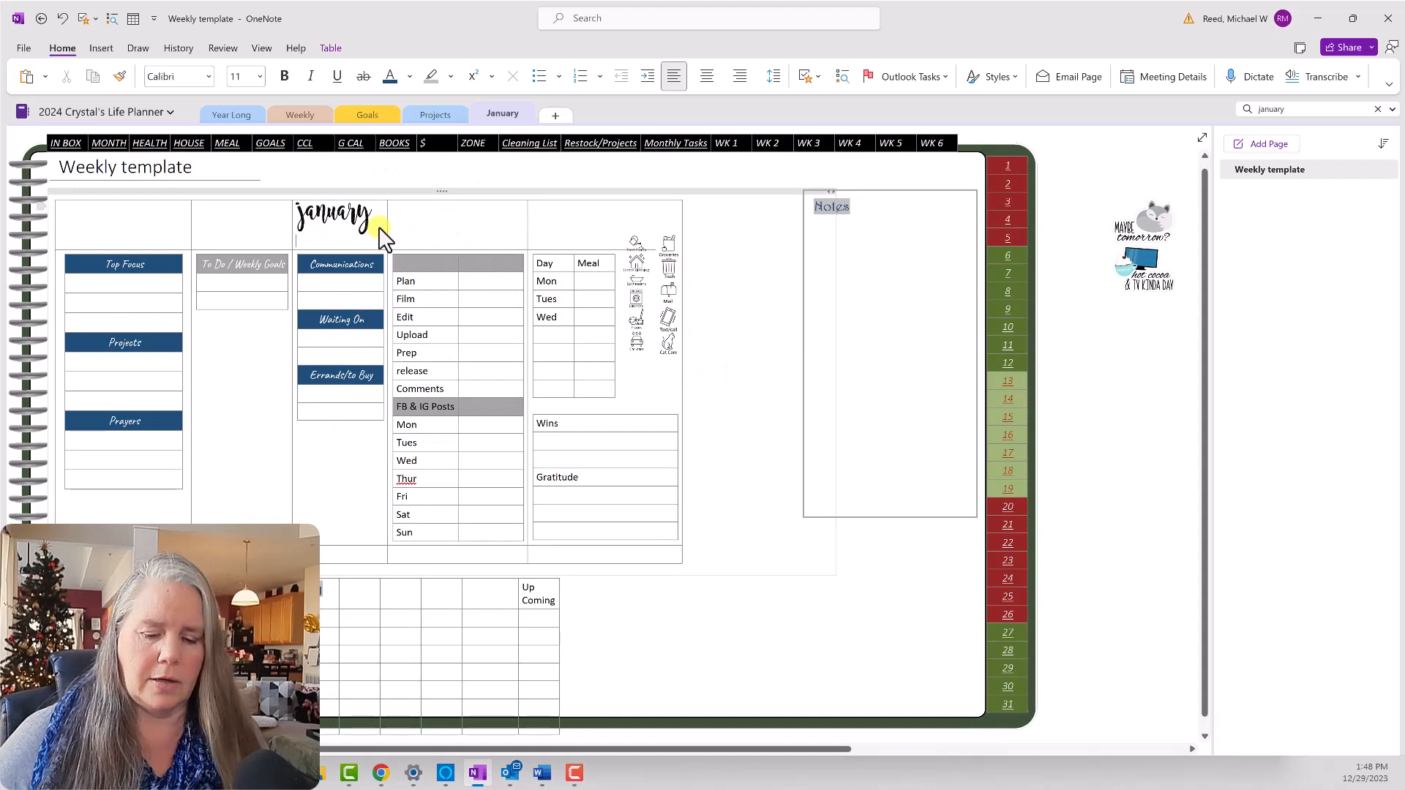
key(BackSpace)
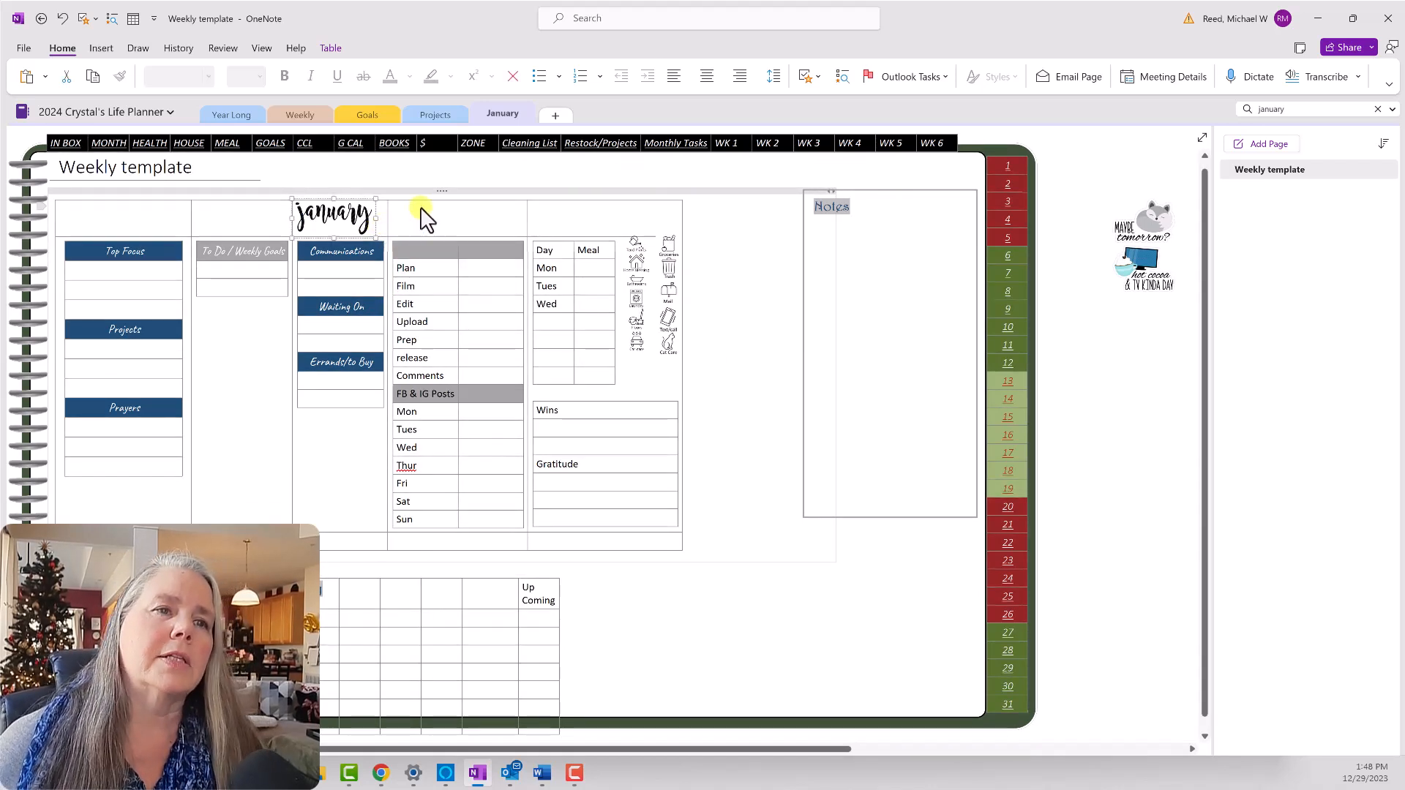
Move the main layout table up slightly so its top row sits just beneath the Weekly template title.
click(459, 192)
drag(436, 190, 437, 166)
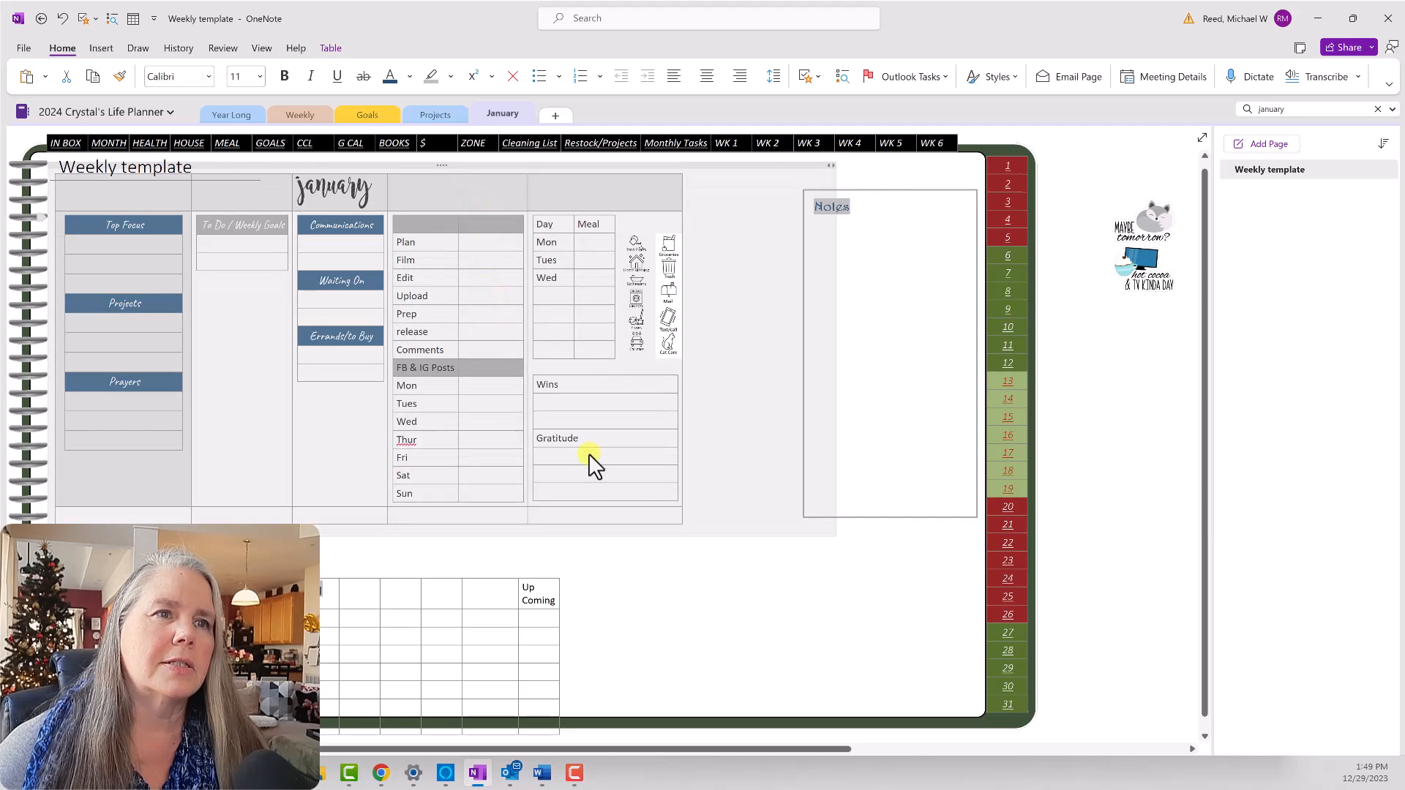
click(661, 554)
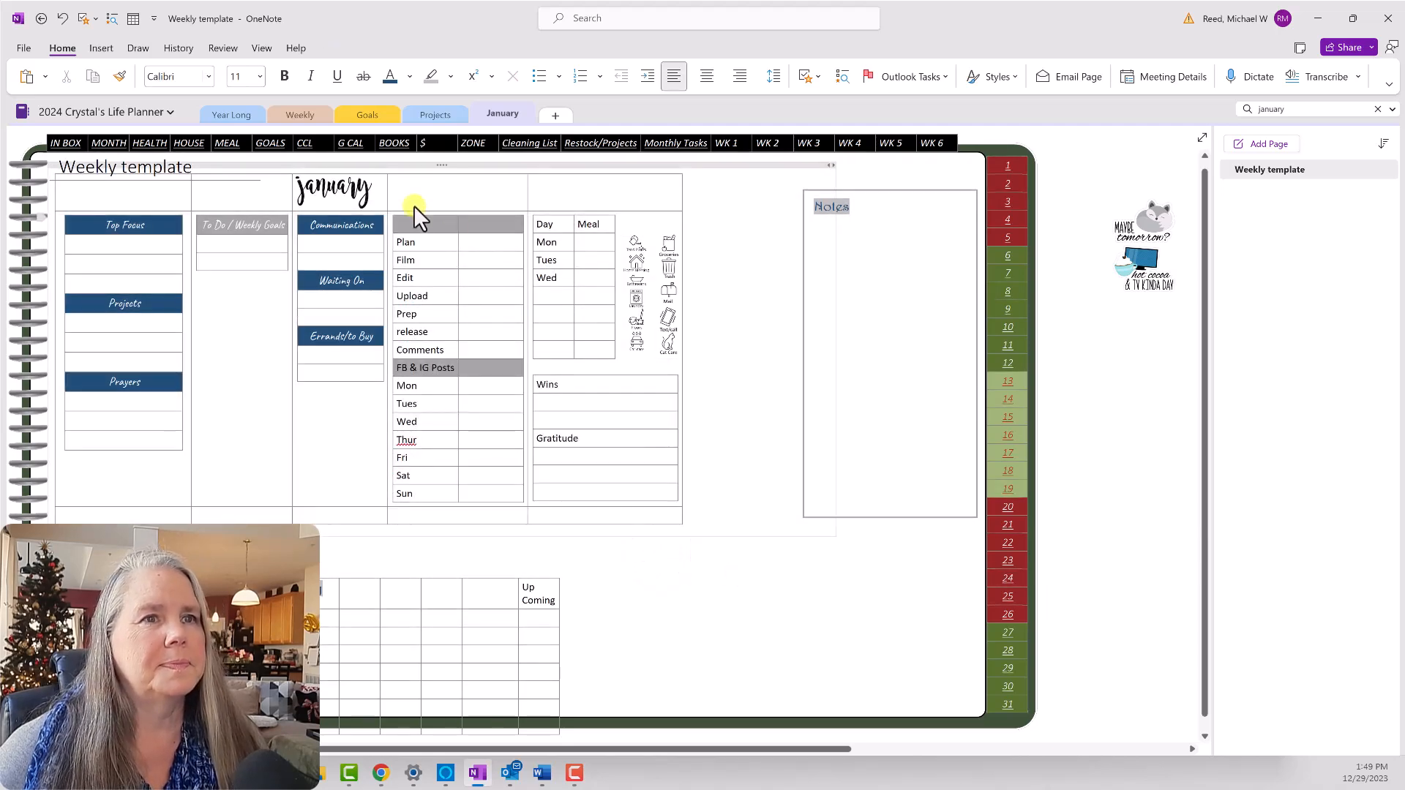
drag(436, 167, 437, 185)
Cut the "january" sticker out of the layout table's top cell above Communications.
click(366, 208)
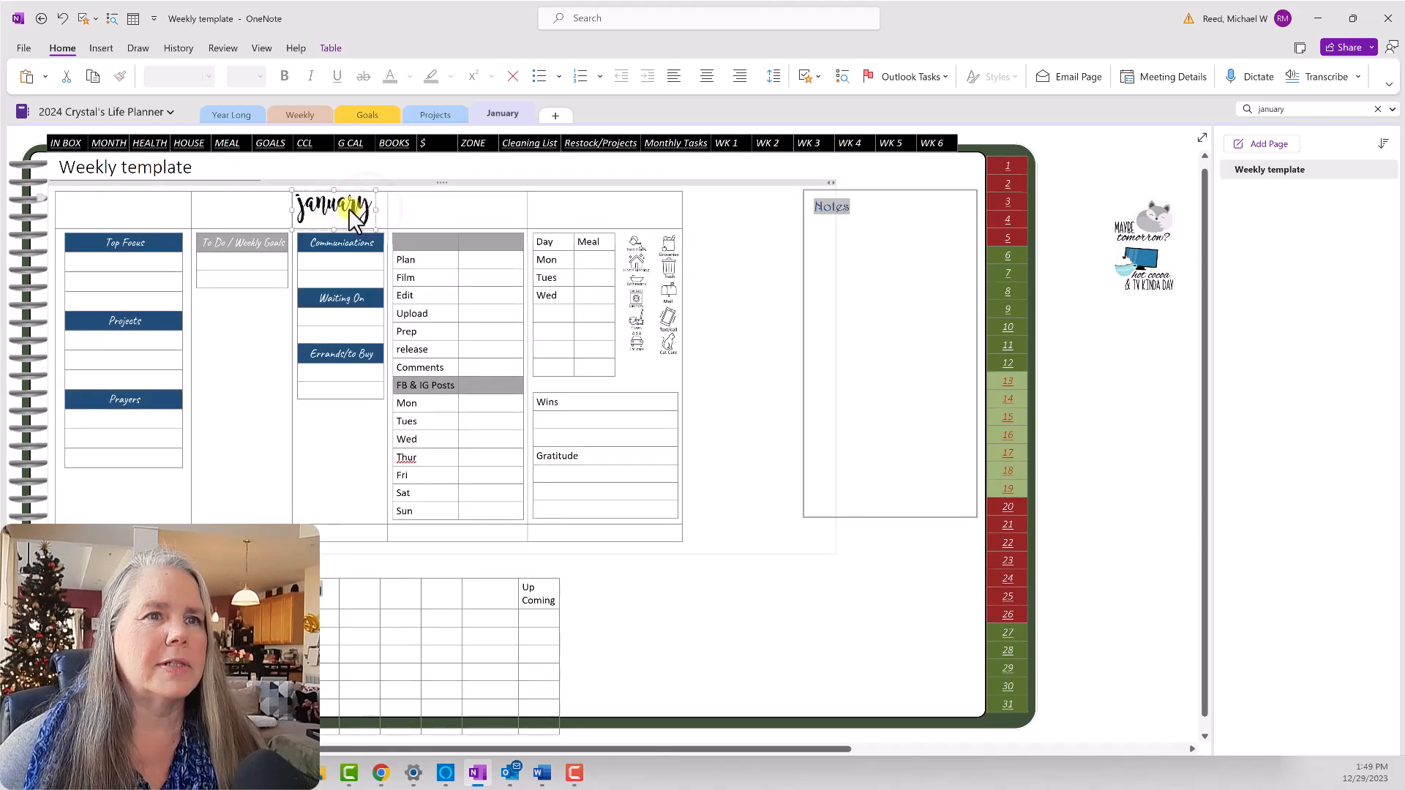
right_click(349, 208)
click(378, 220)
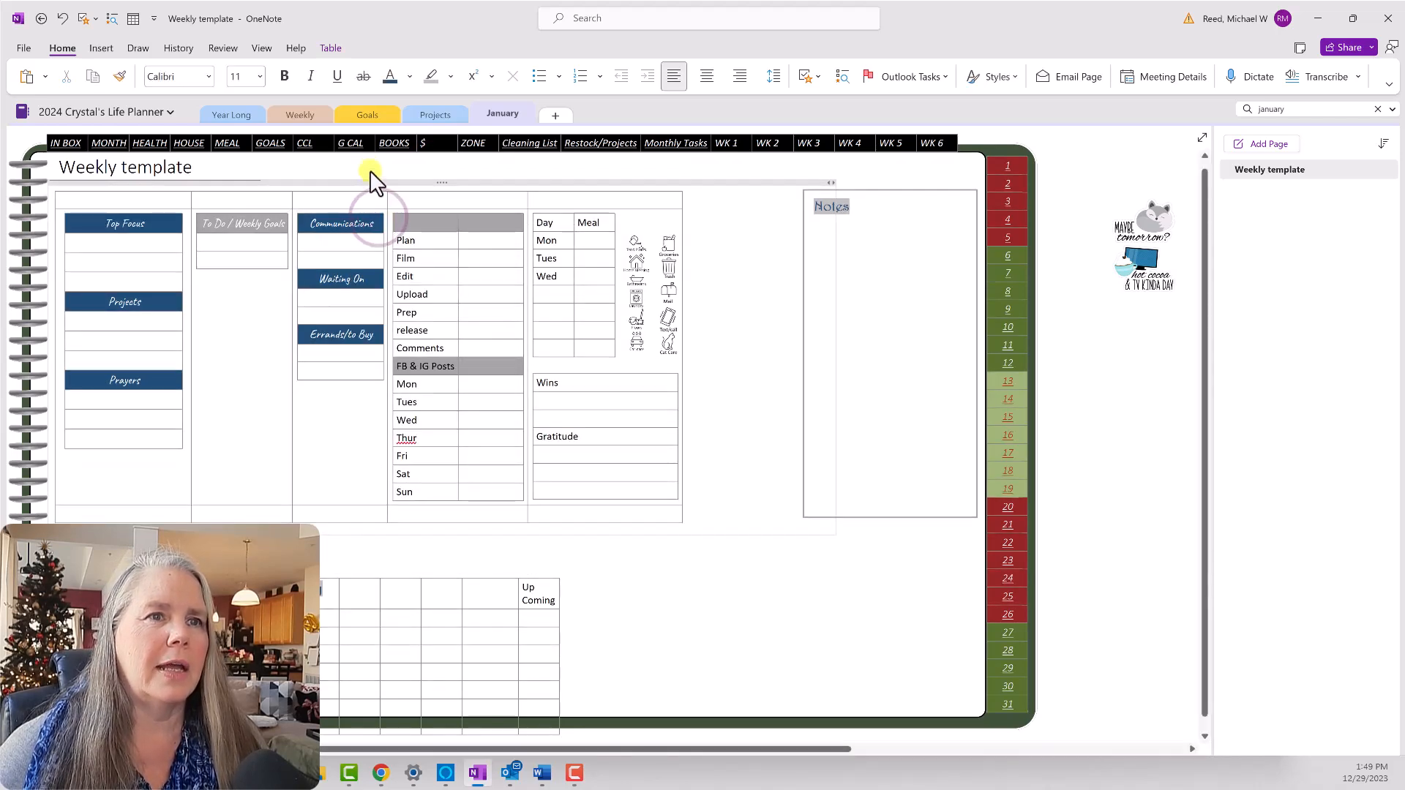
right_click(371, 167)
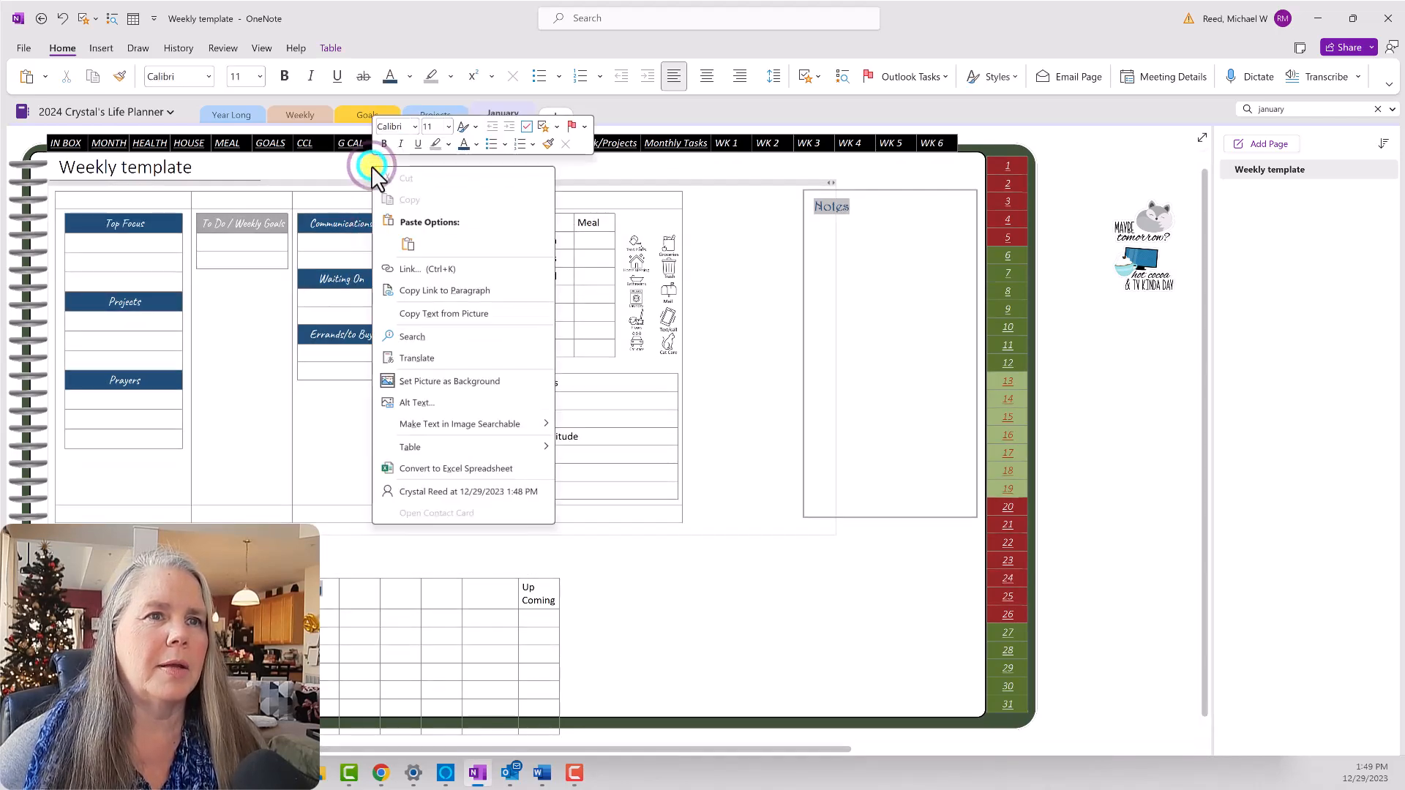
click(406, 236)
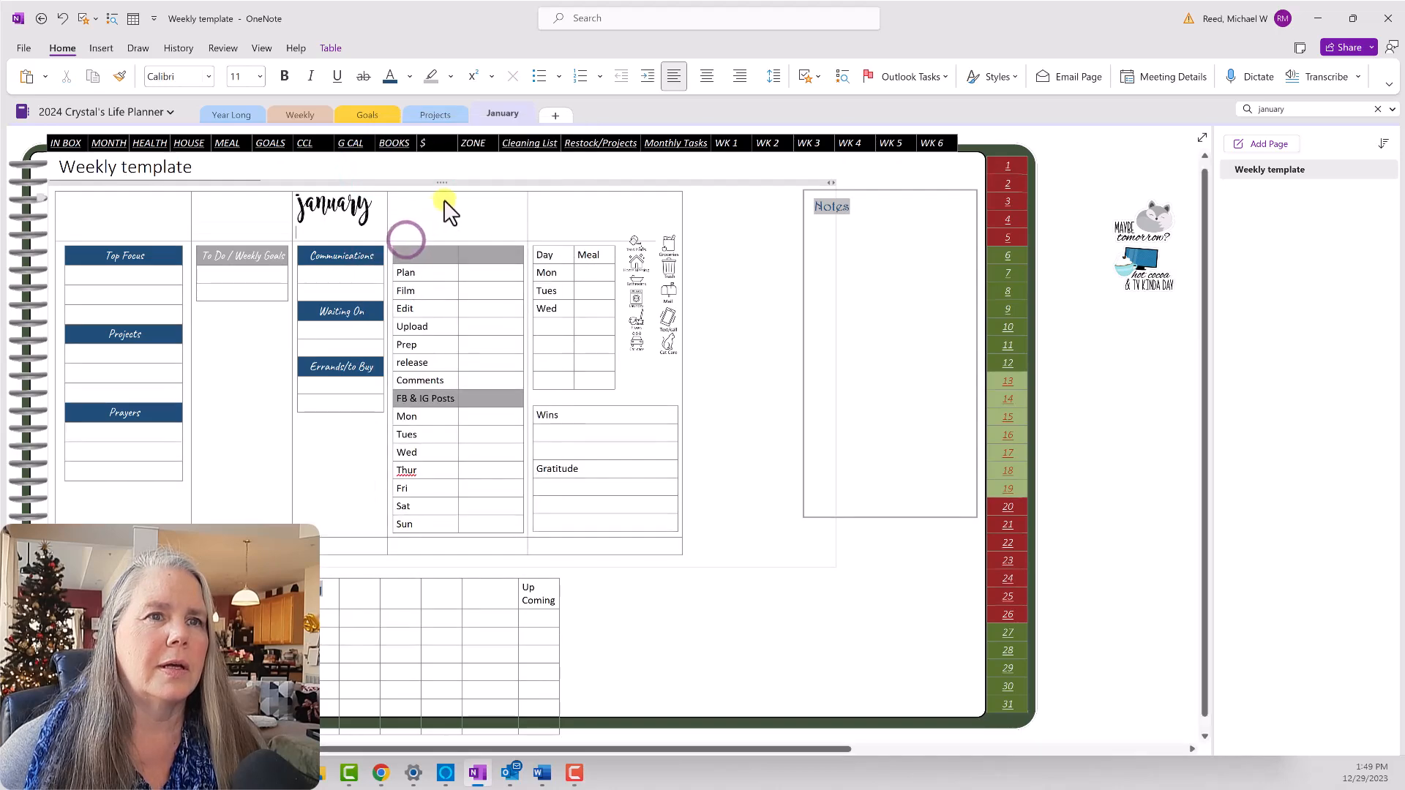
click(64, 19)
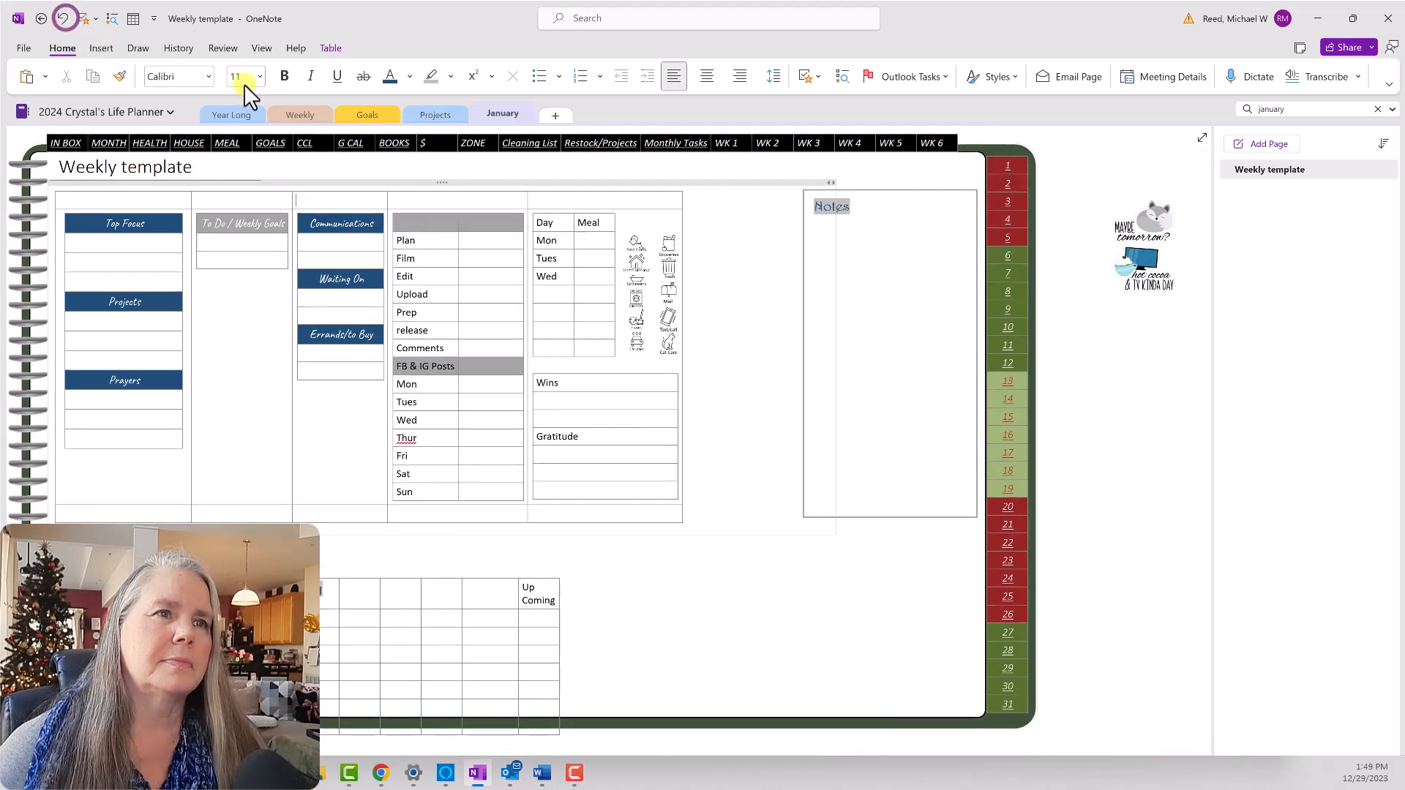
Paste the "january" sticker onto the blank page area and place it beside the Weekly template title, above Communications.
right_click(822, 615)
click(847, 362)
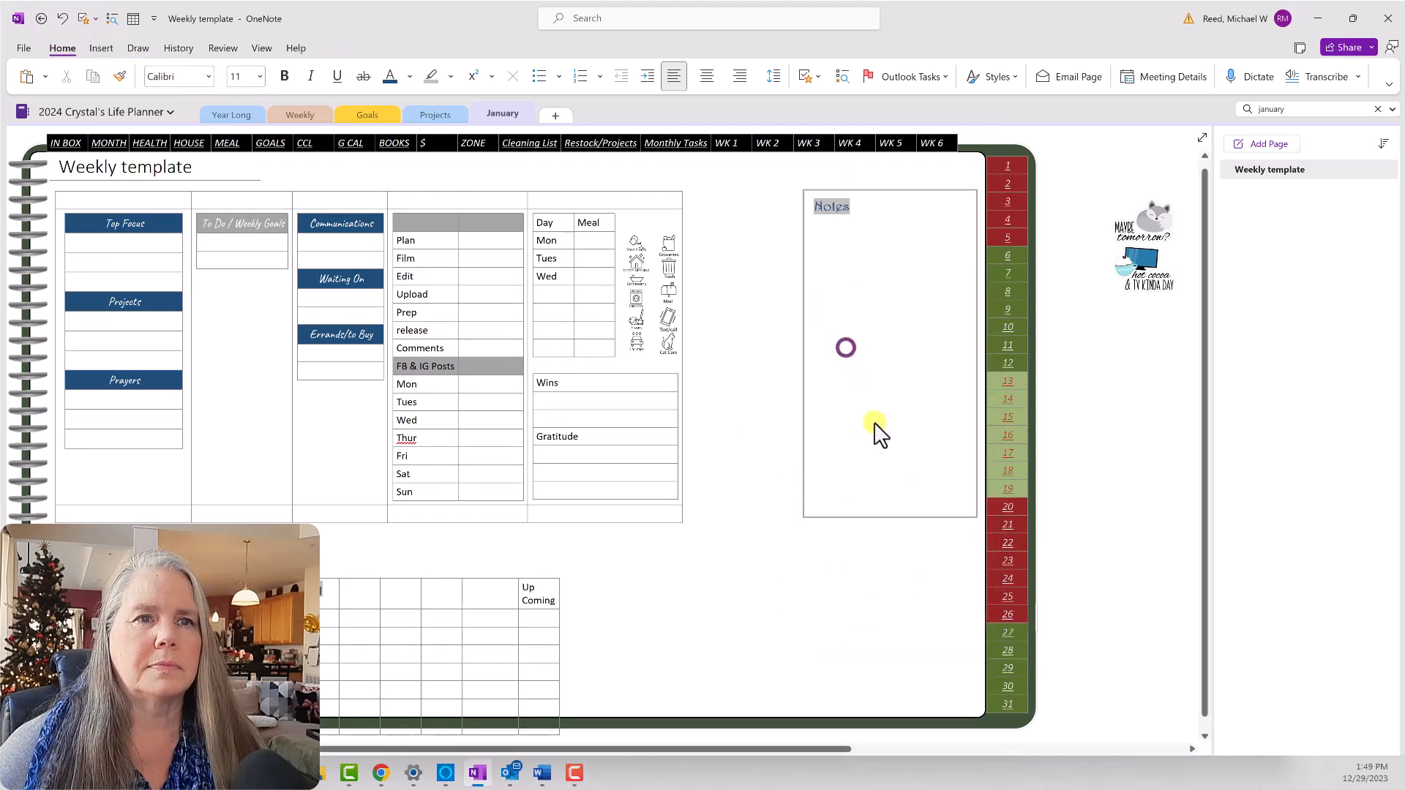
drag(882, 634, 375, 205)
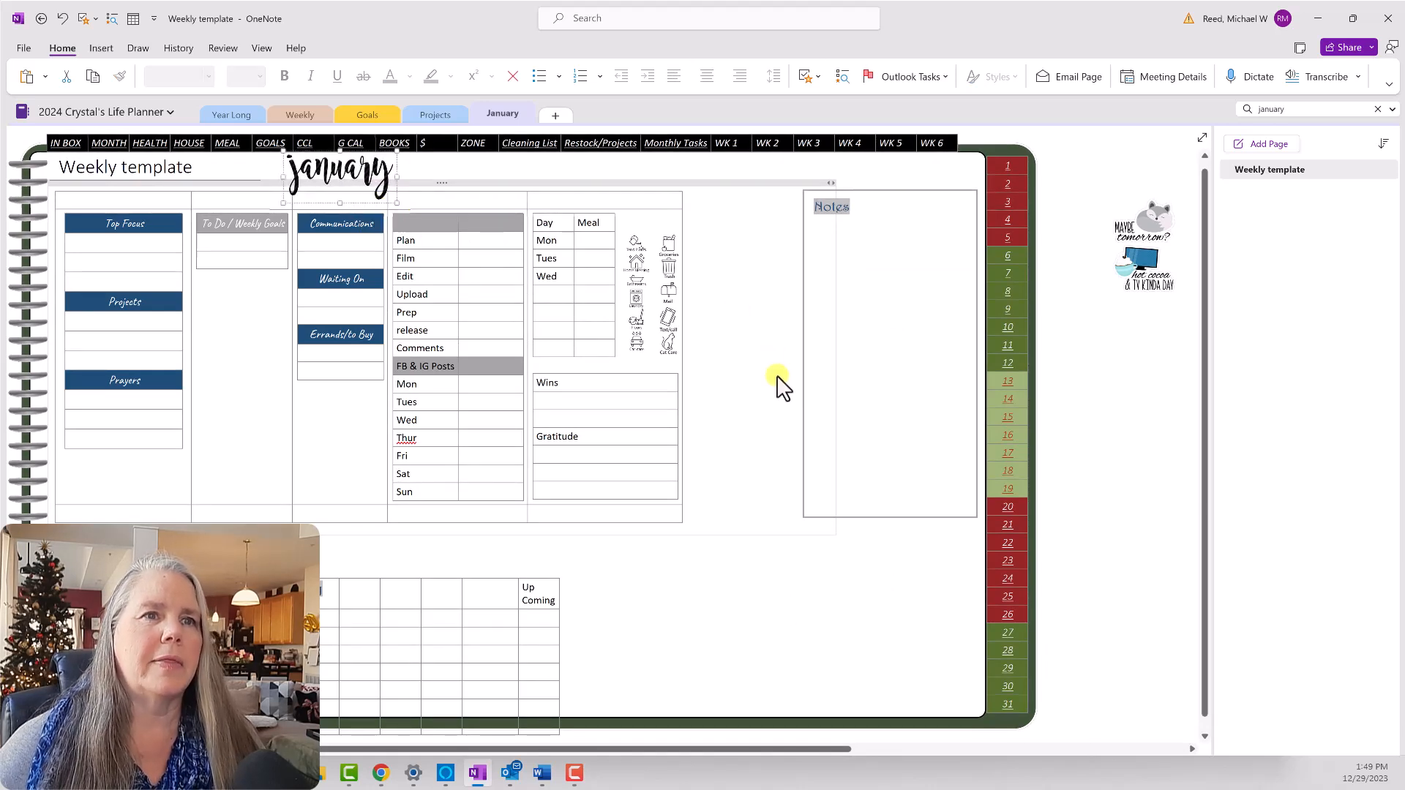
click(1113, 372)
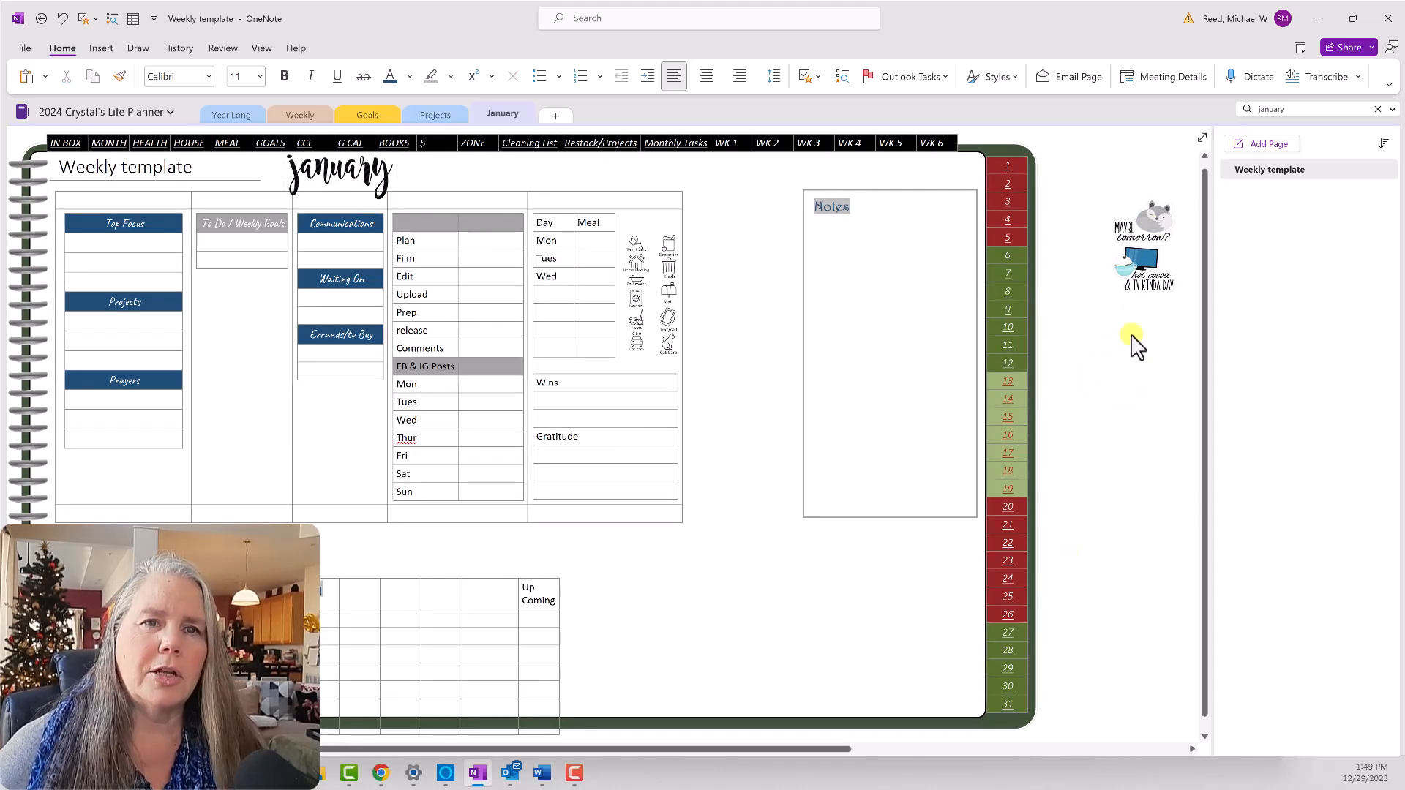
Move the "Maybe tomorrow?" fox sticker below the layout table and the "hot cocoa & TV kinda day" sticker onto the weekday table.
drag(1146, 235, 366, 553)
drag(1135, 293, 433, 657)
Move the "Hello January" circle sticker to just above the Monday and Tuesday columns of the weekday table.
scroll(144, 670, down, 1)
drag(818, 747, 1141, 747)
drag(920, 357, 46, 505)
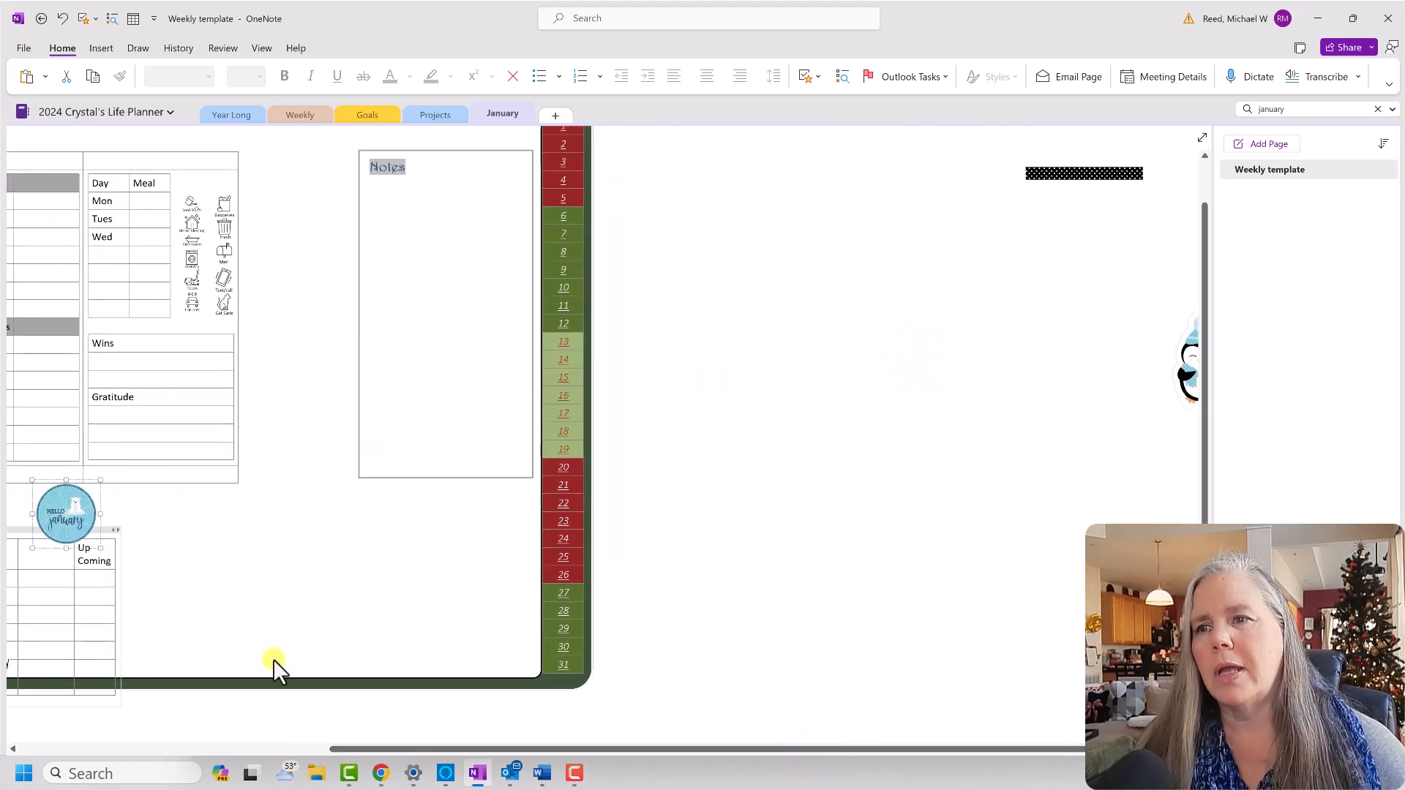
drag(417, 748, 32, 611)
drag(516, 525, 148, 526)
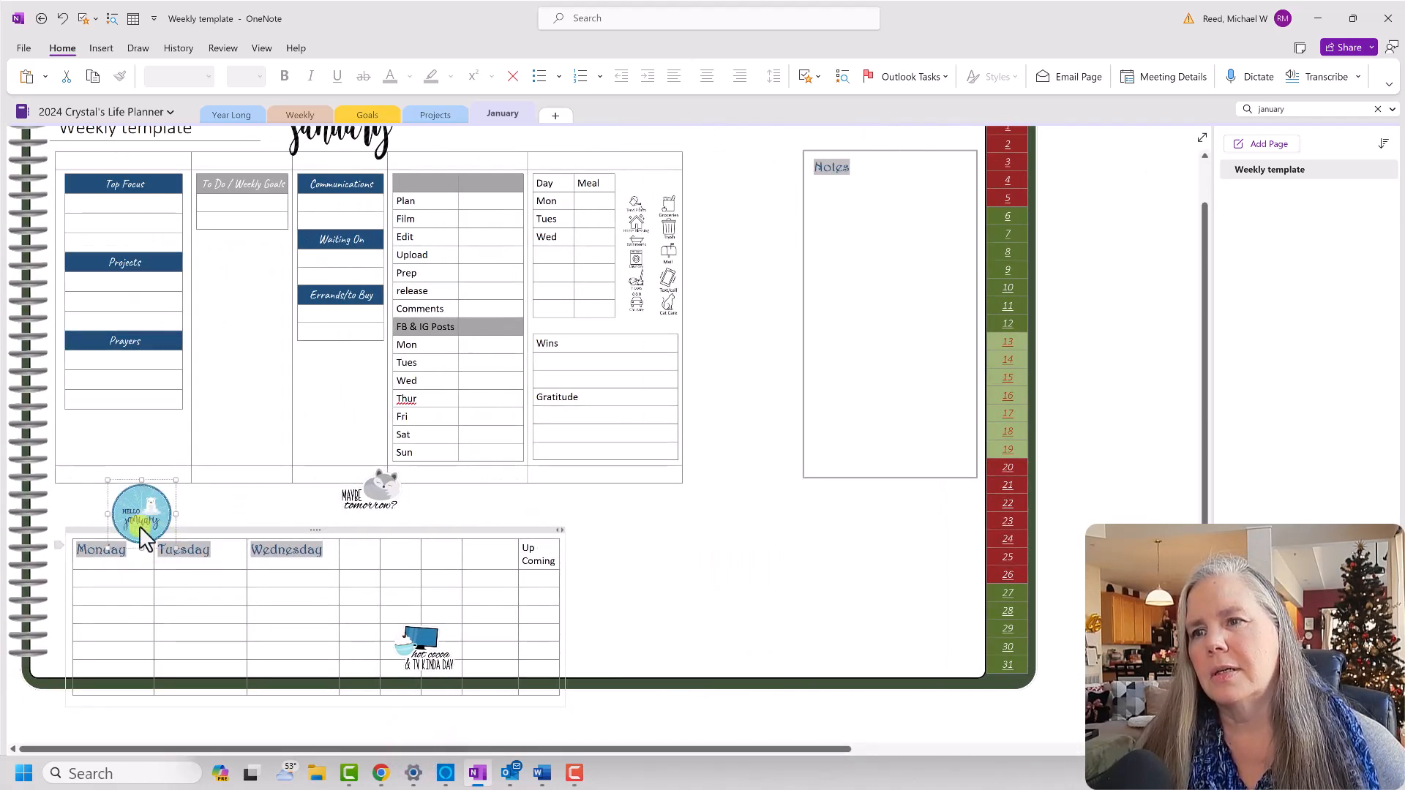
Place the black dotted strip along the Notes box's bottom edge and the penguin sticker over the strip's right end.
drag(410, 739, 849, 738)
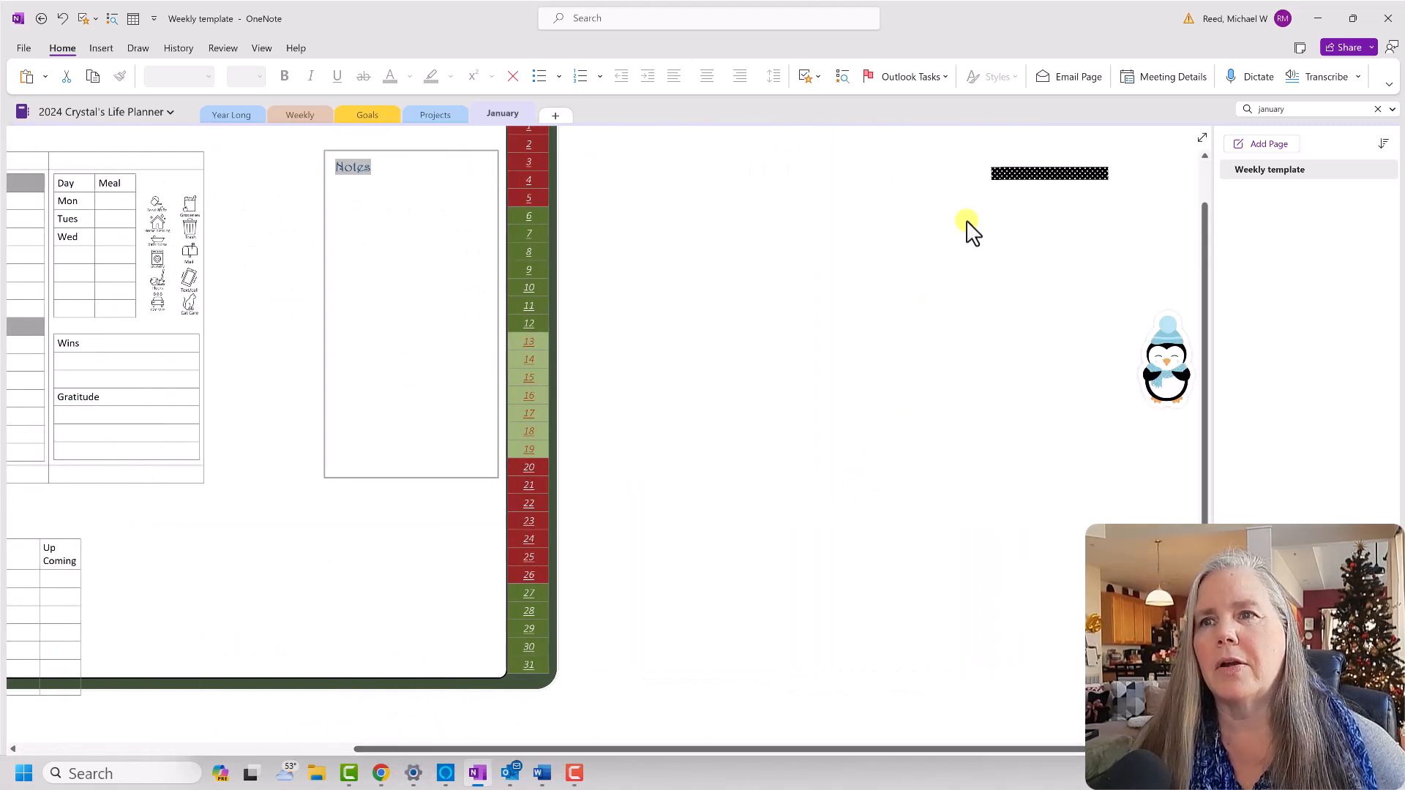
click(1038, 174)
drag(1037, 175, 354, 470)
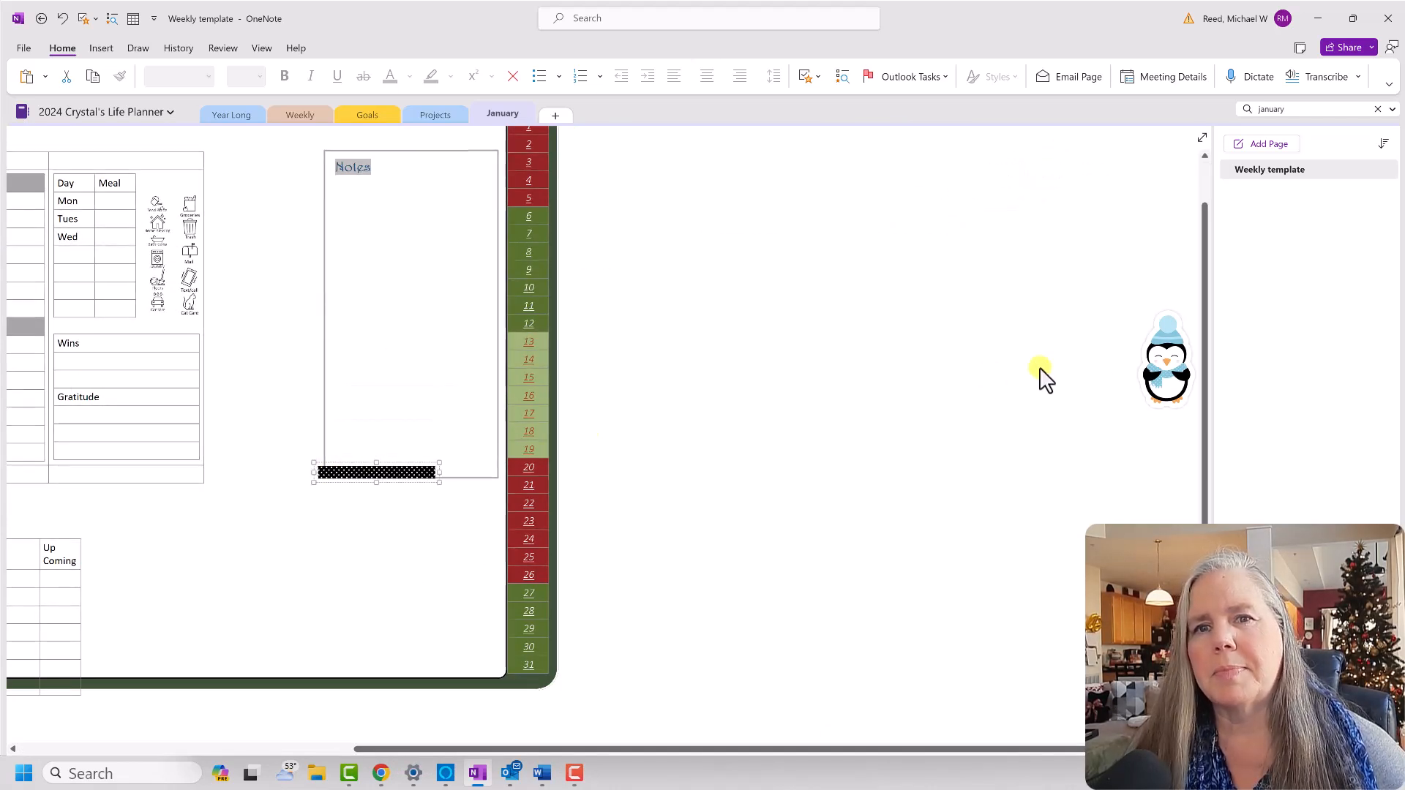
drag(1164, 370, 443, 458)
click(704, 457)
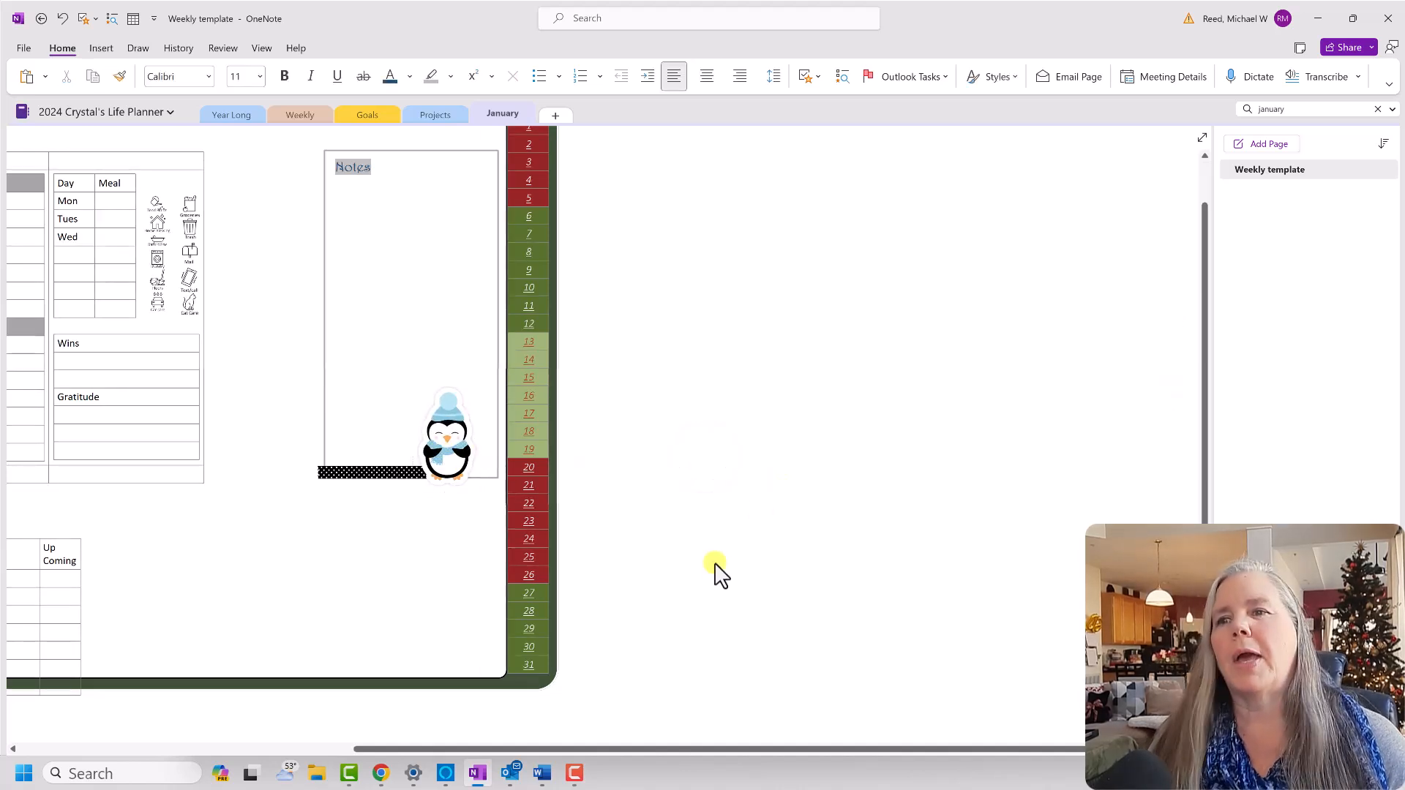
scroll(681, 650, up, 1)
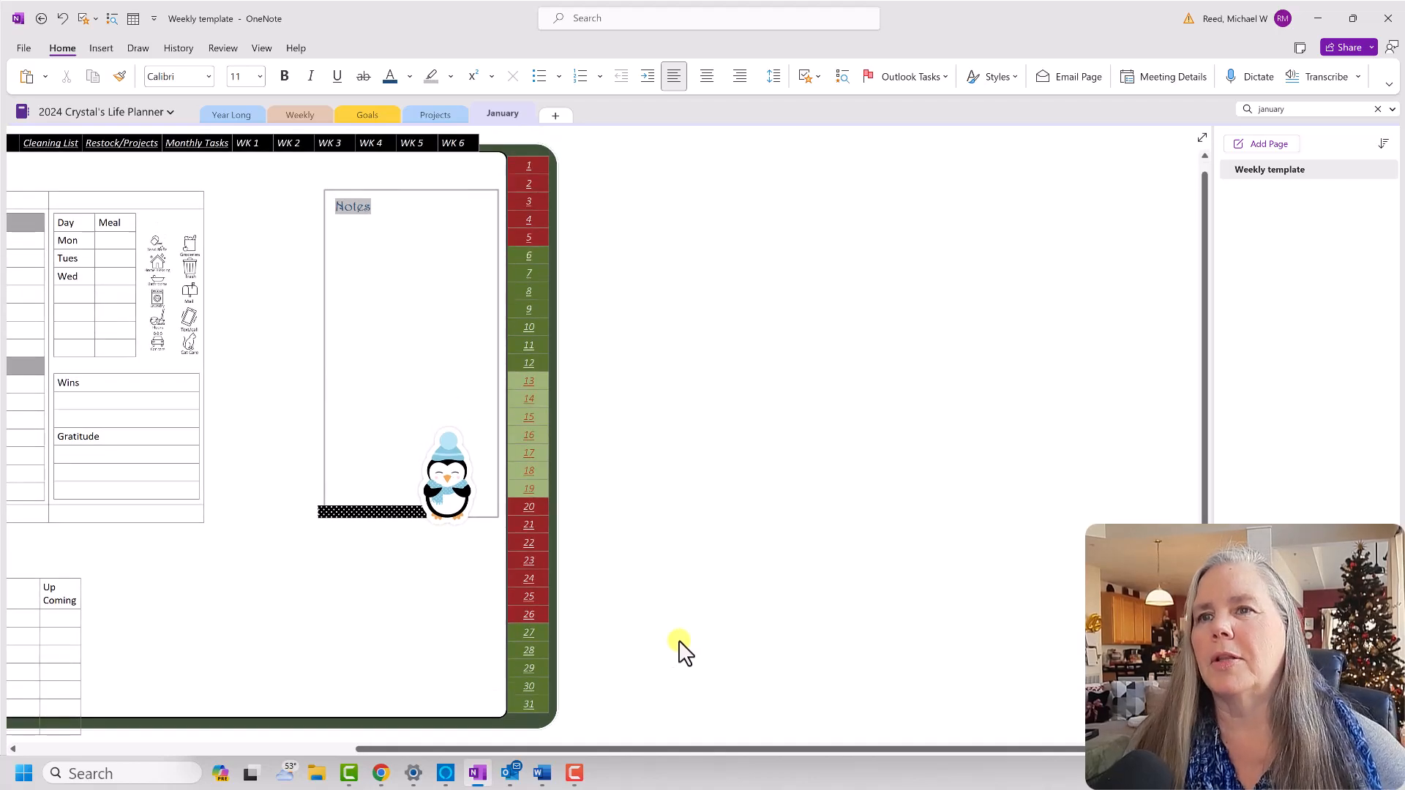
drag(647, 746, 242, 691)
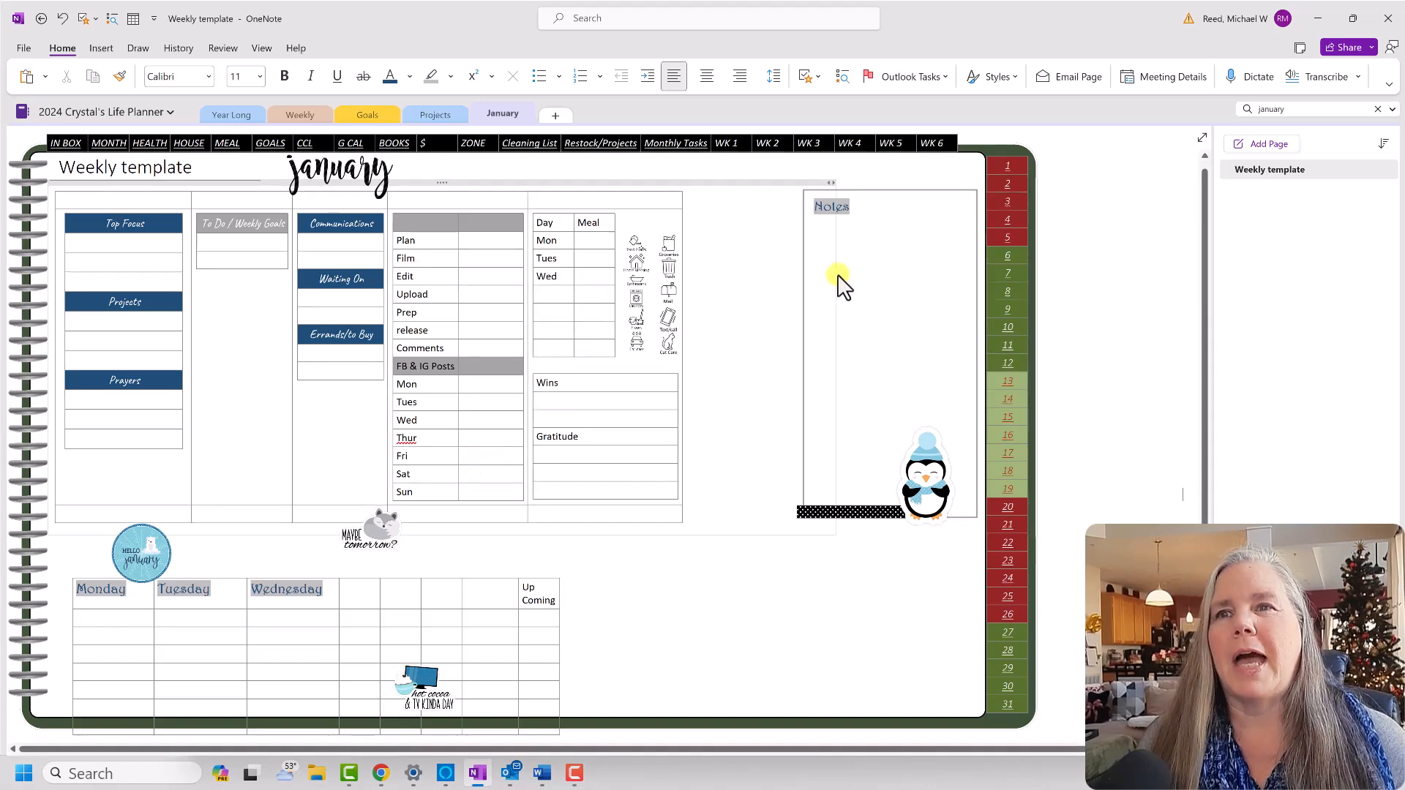
Shade the cells for dates 1 to 7 in the date strip gray.
click(1099, 207)
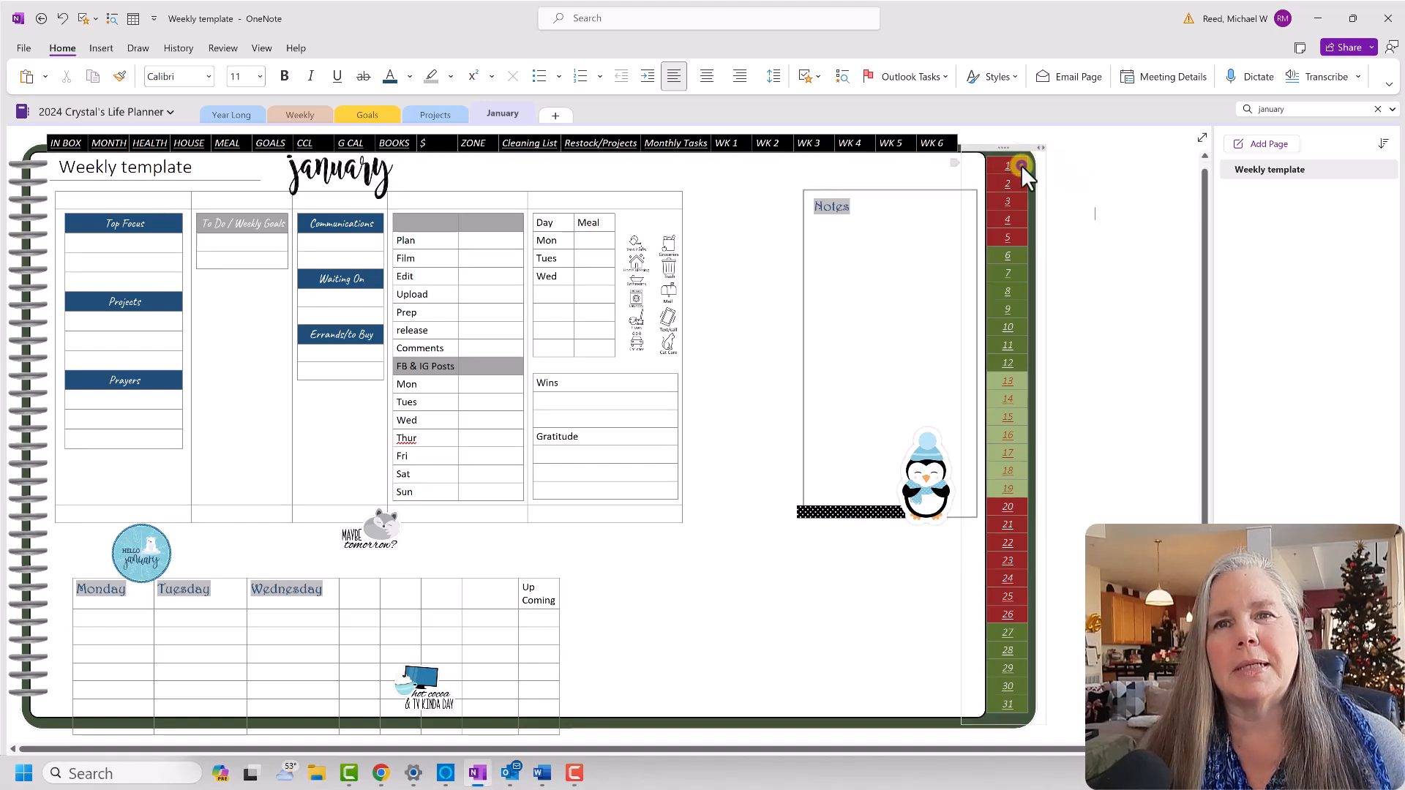
drag(1021, 166, 1025, 274)
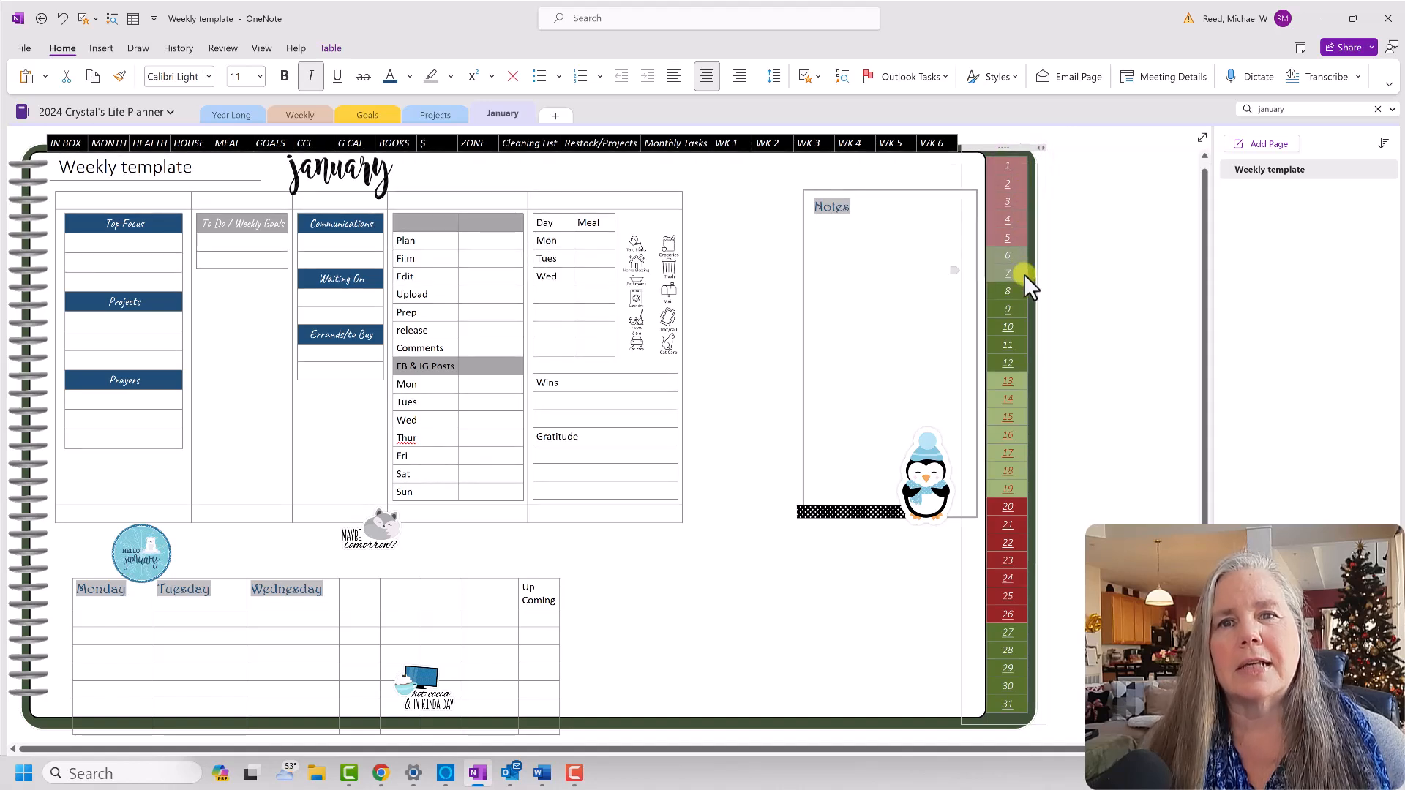
right_click(1022, 266)
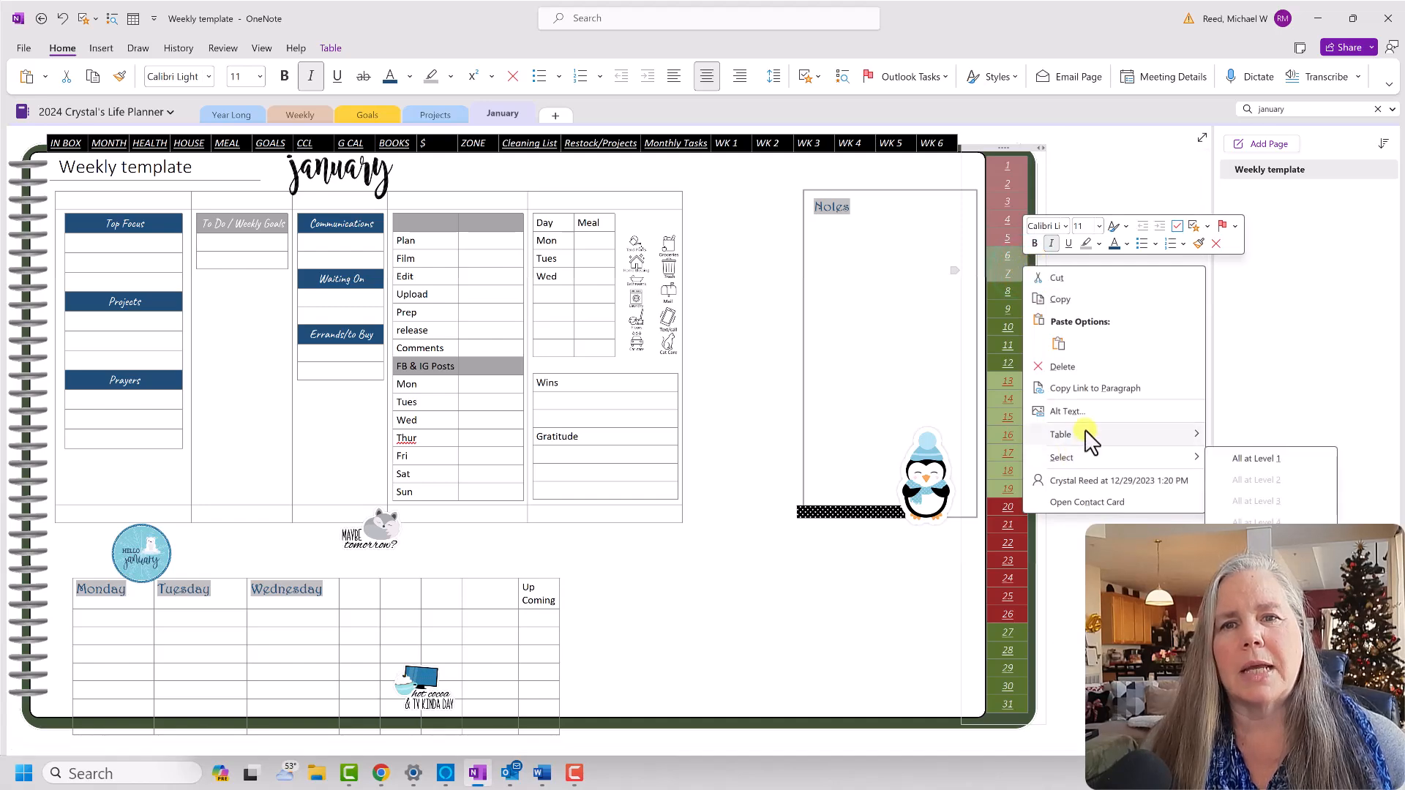
mouse_move(1091, 438)
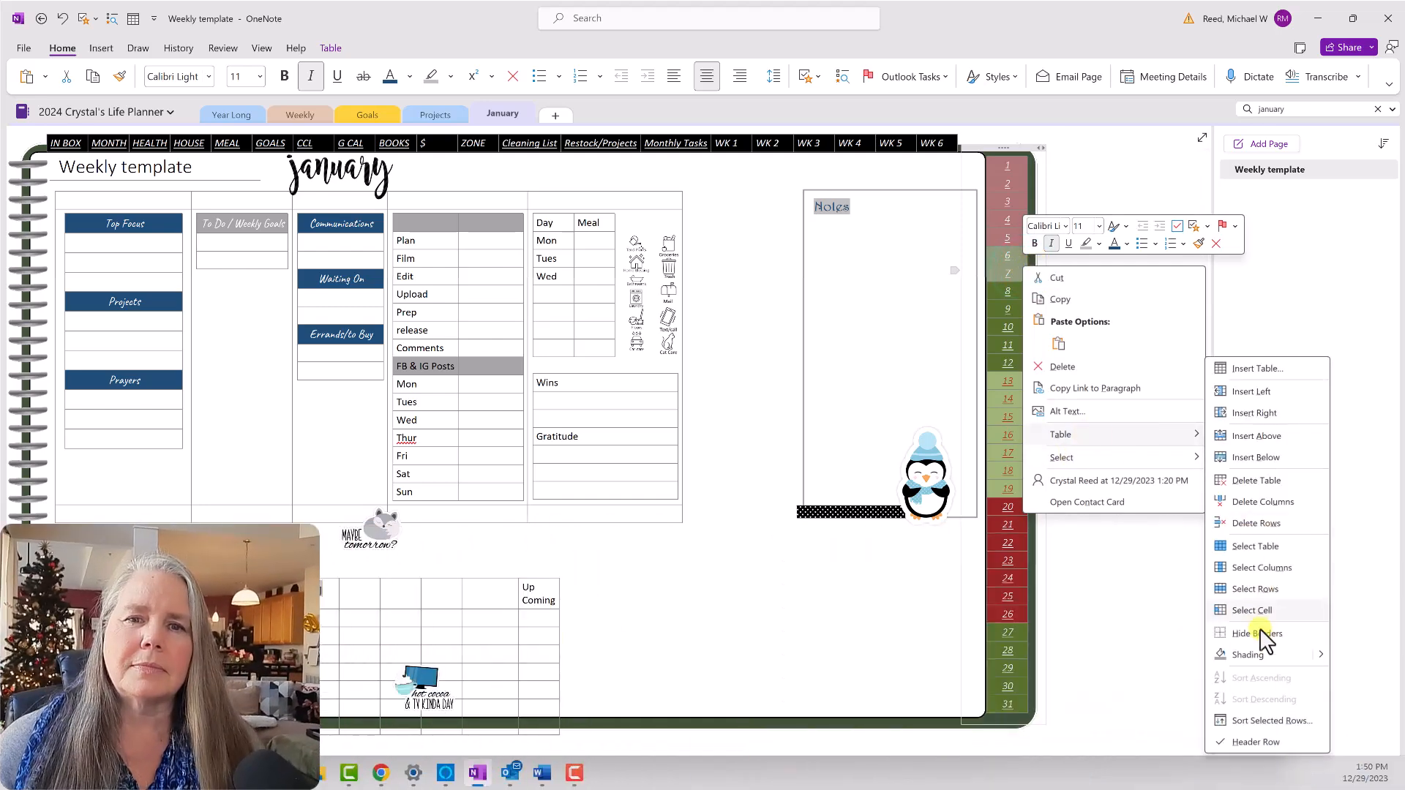
mouse_move(1325, 658)
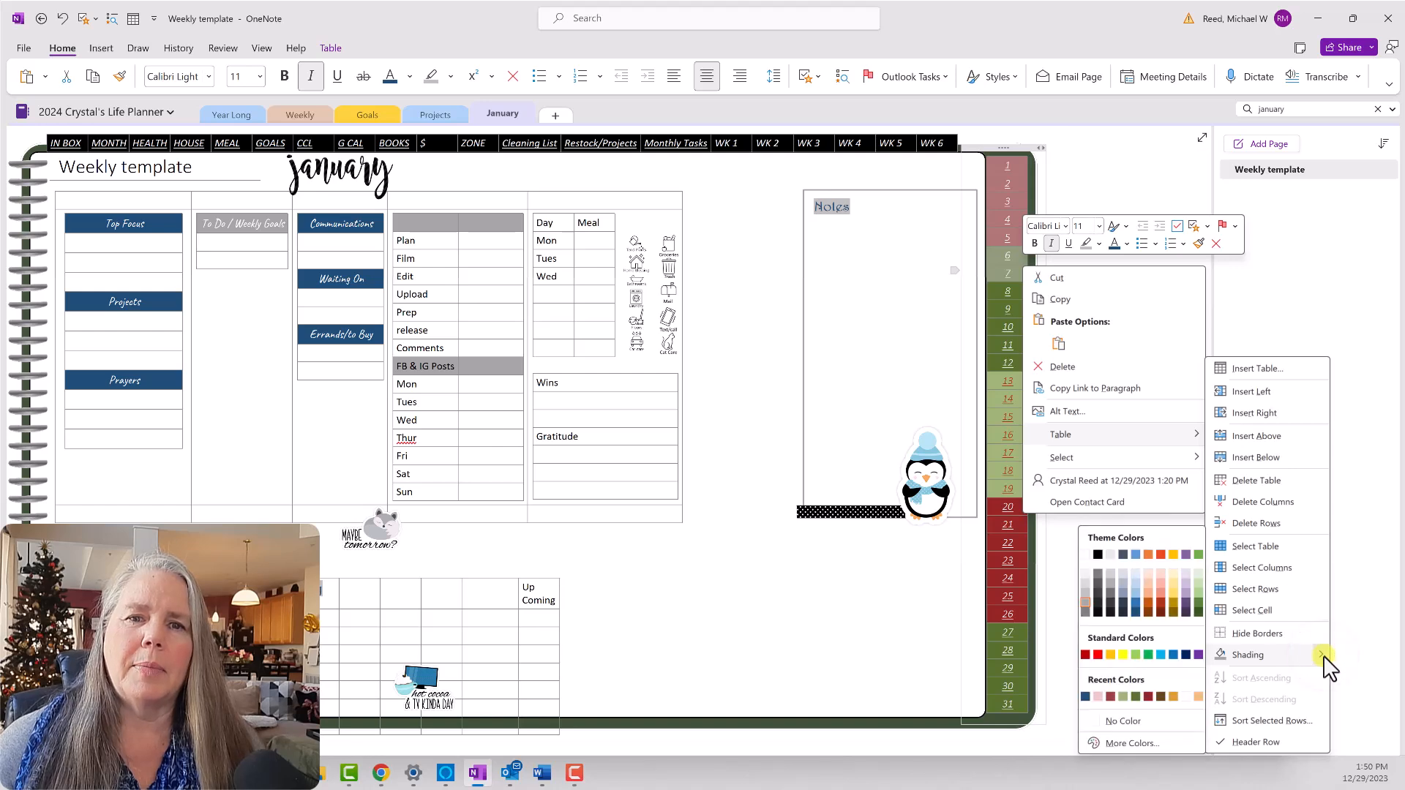
click(1223, 659)
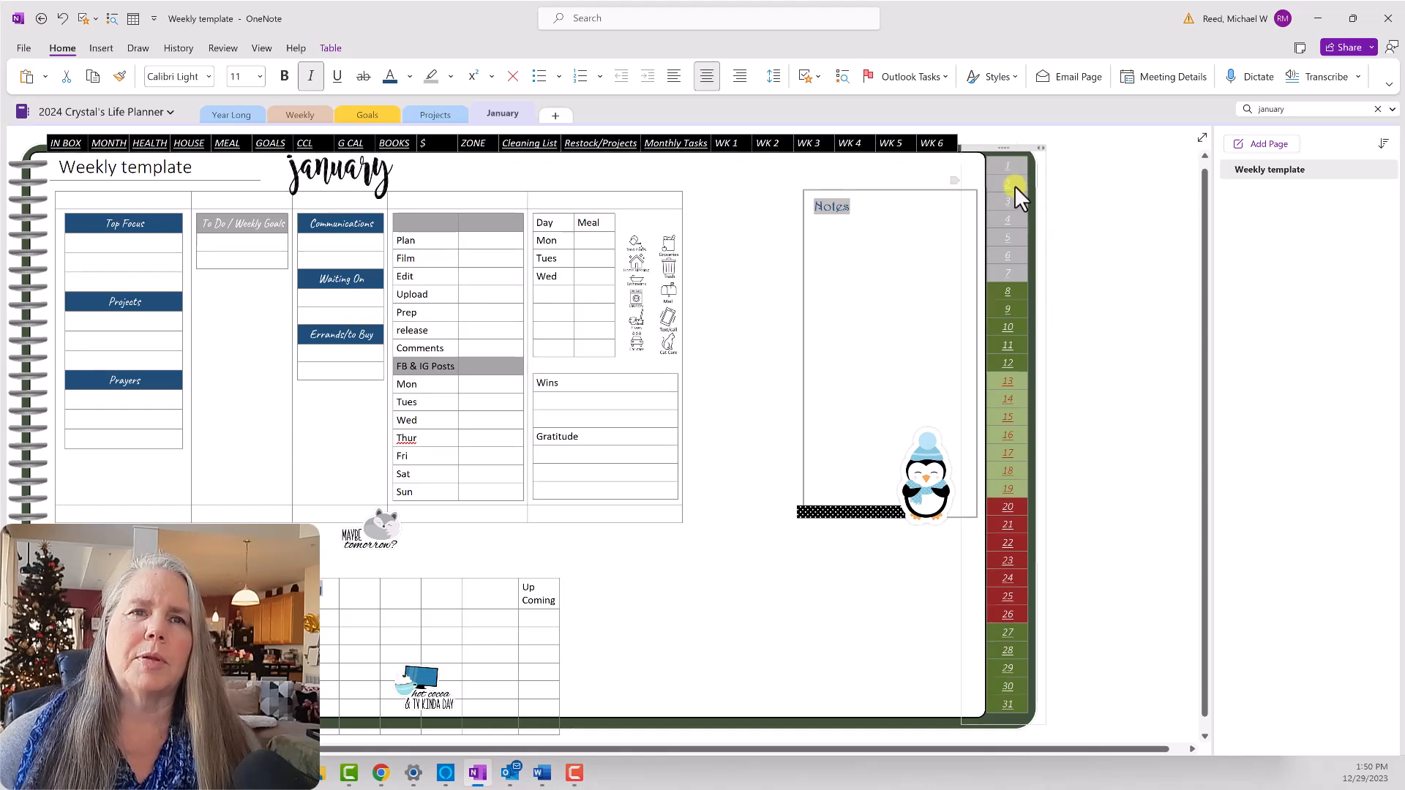
Shade the cells for dates 1 to 7 in the date strip dark blue.
click(1023, 274)
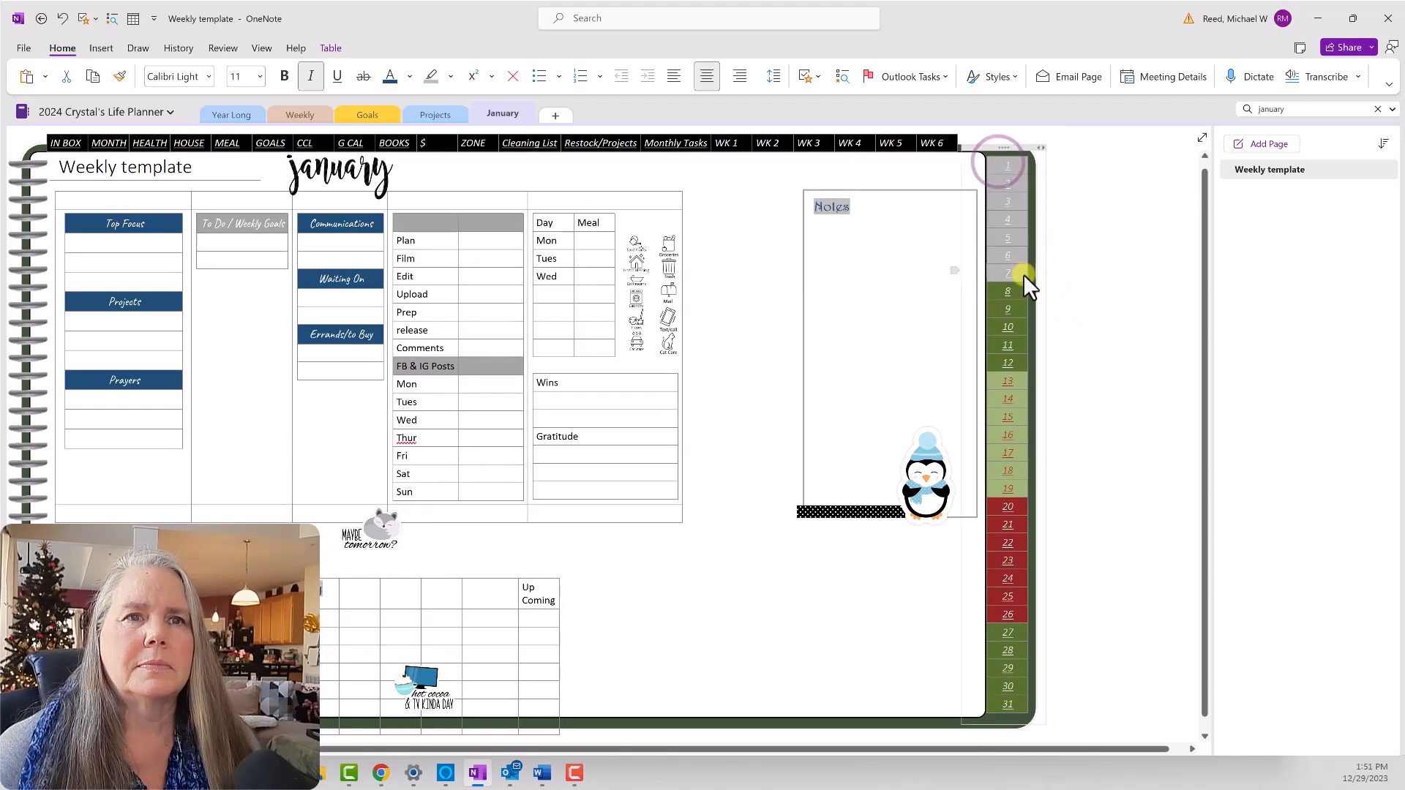
right_click(1013, 165)
mouse_move(1083, 403)
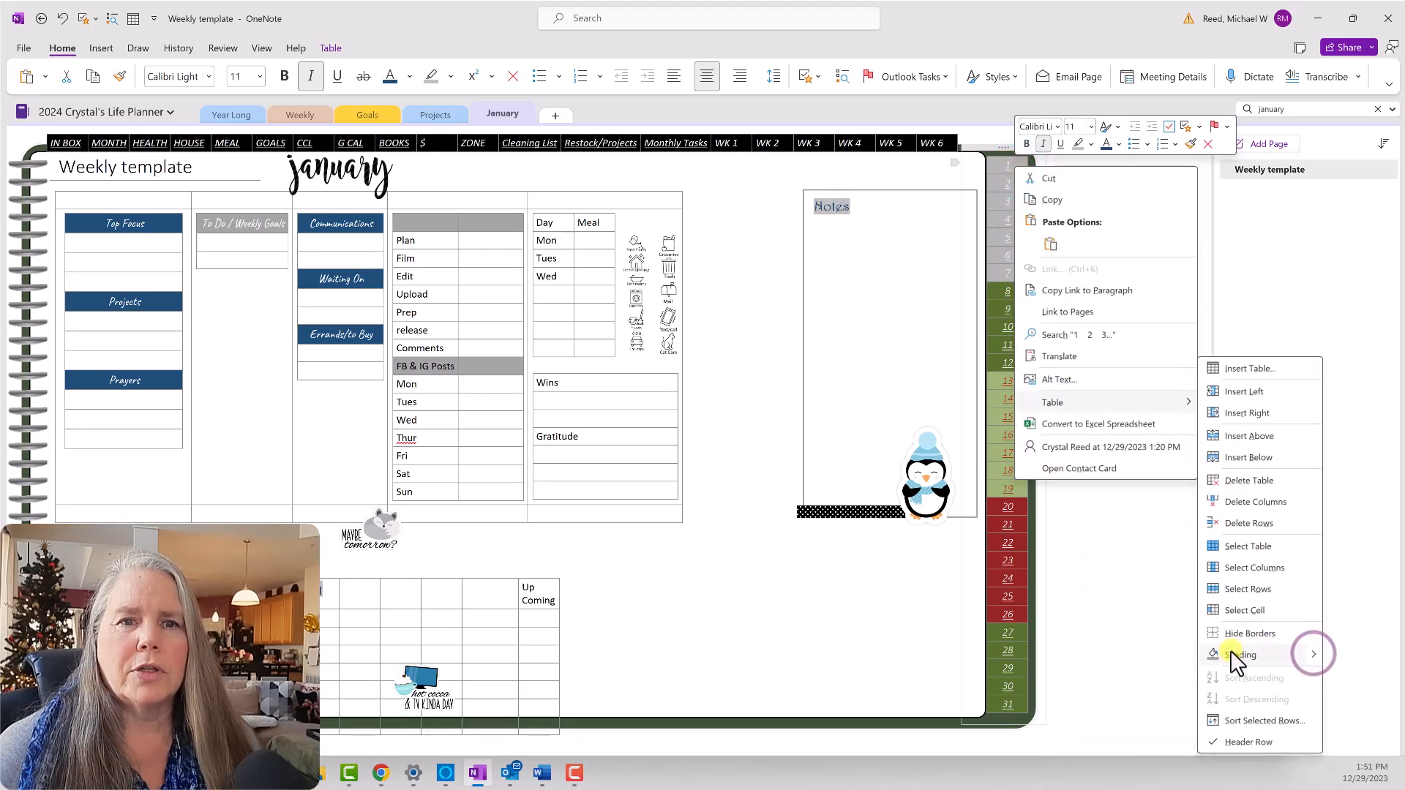
mouse_move(1296, 655)
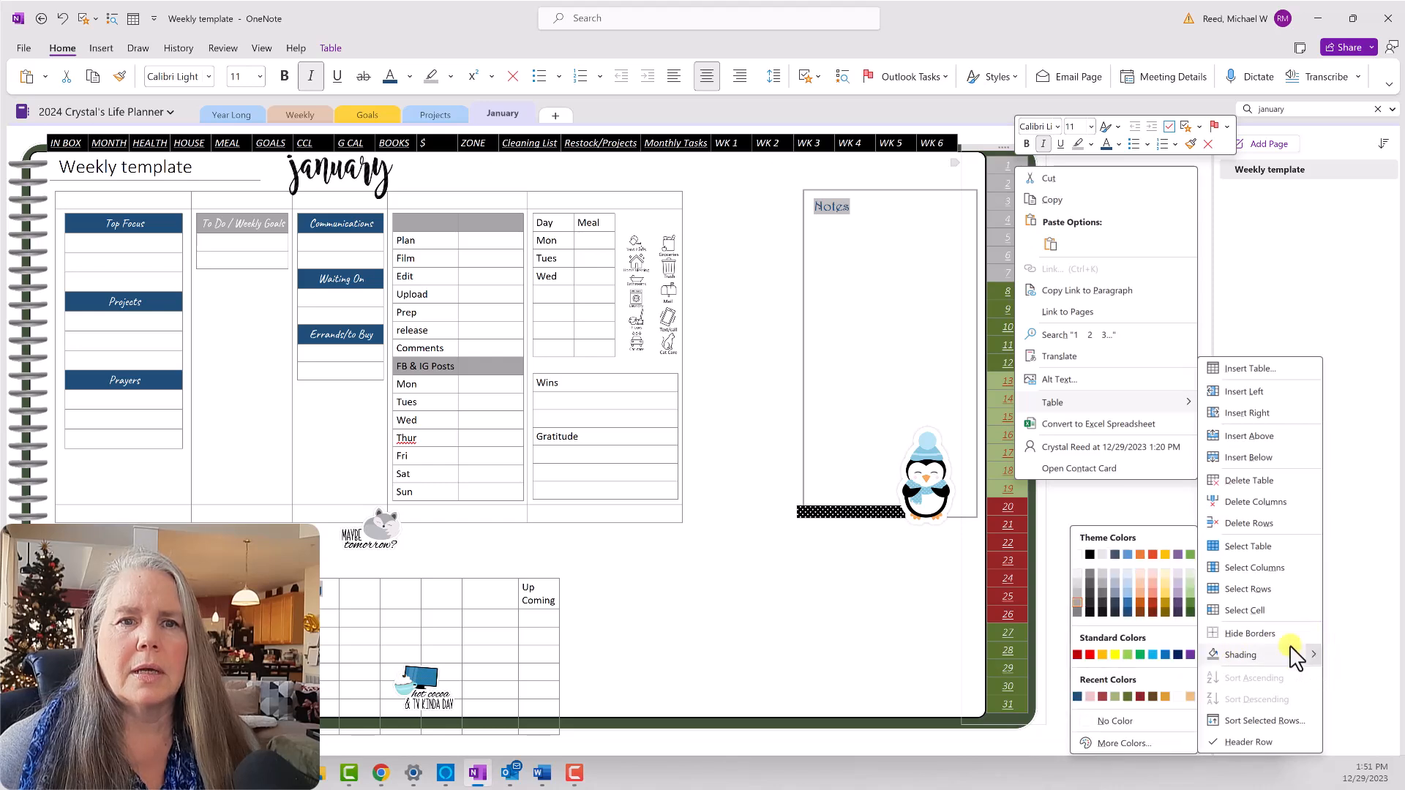
click(1127, 611)
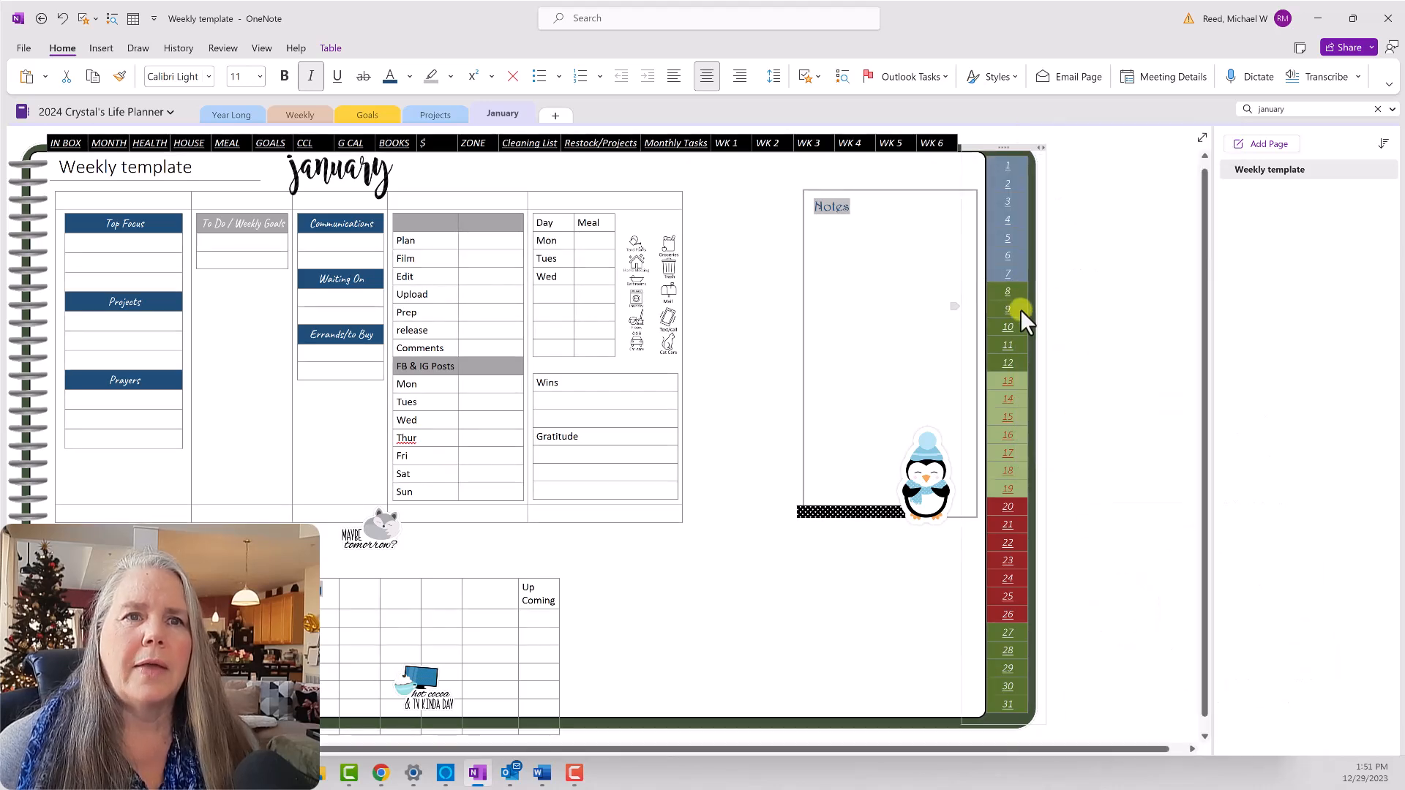
Shade the cells for dates 16 to 22 in the date strip the same dark blue.
click(997, 432)
drag(997, 464, 1003, 542)
right_click(1020, 507)
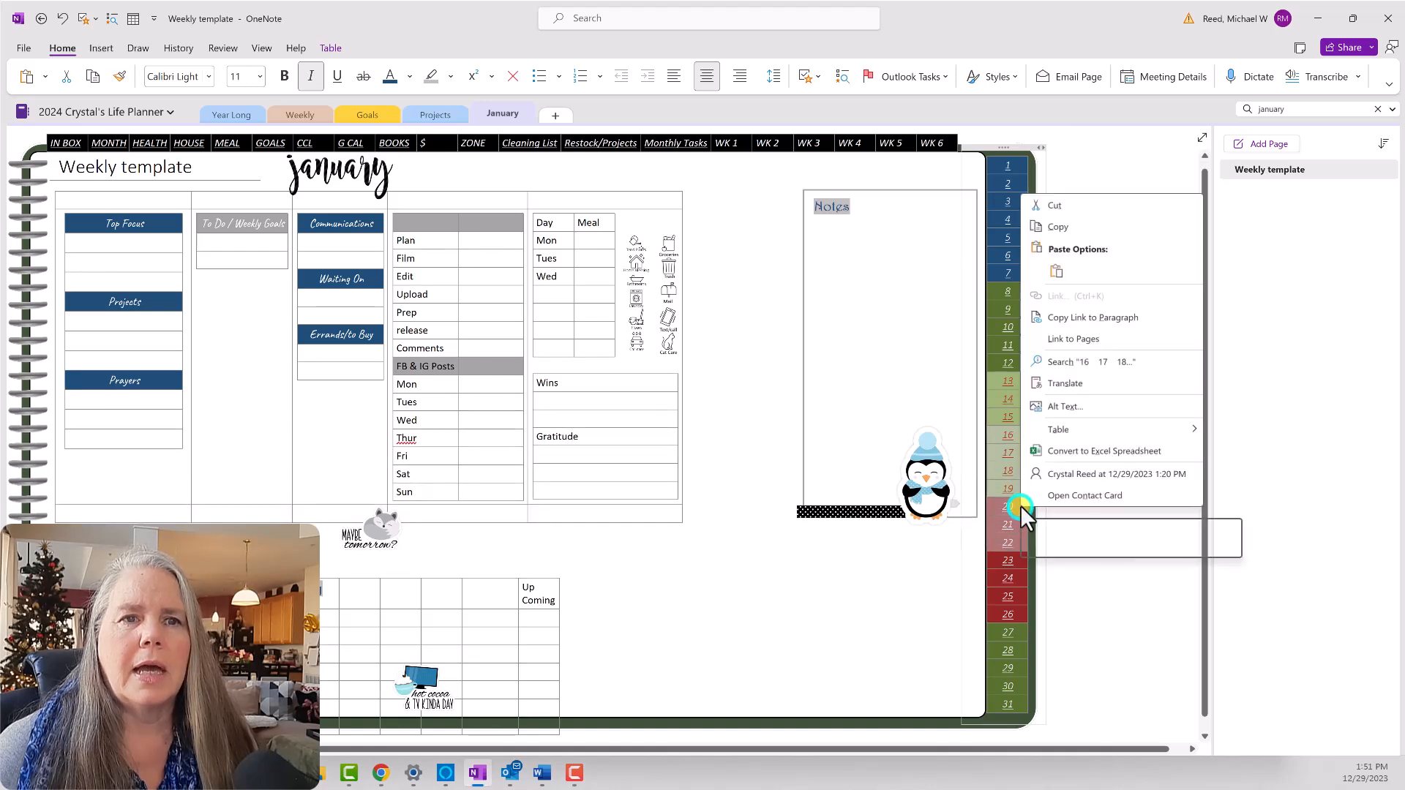
mouse_move(1090, 439)
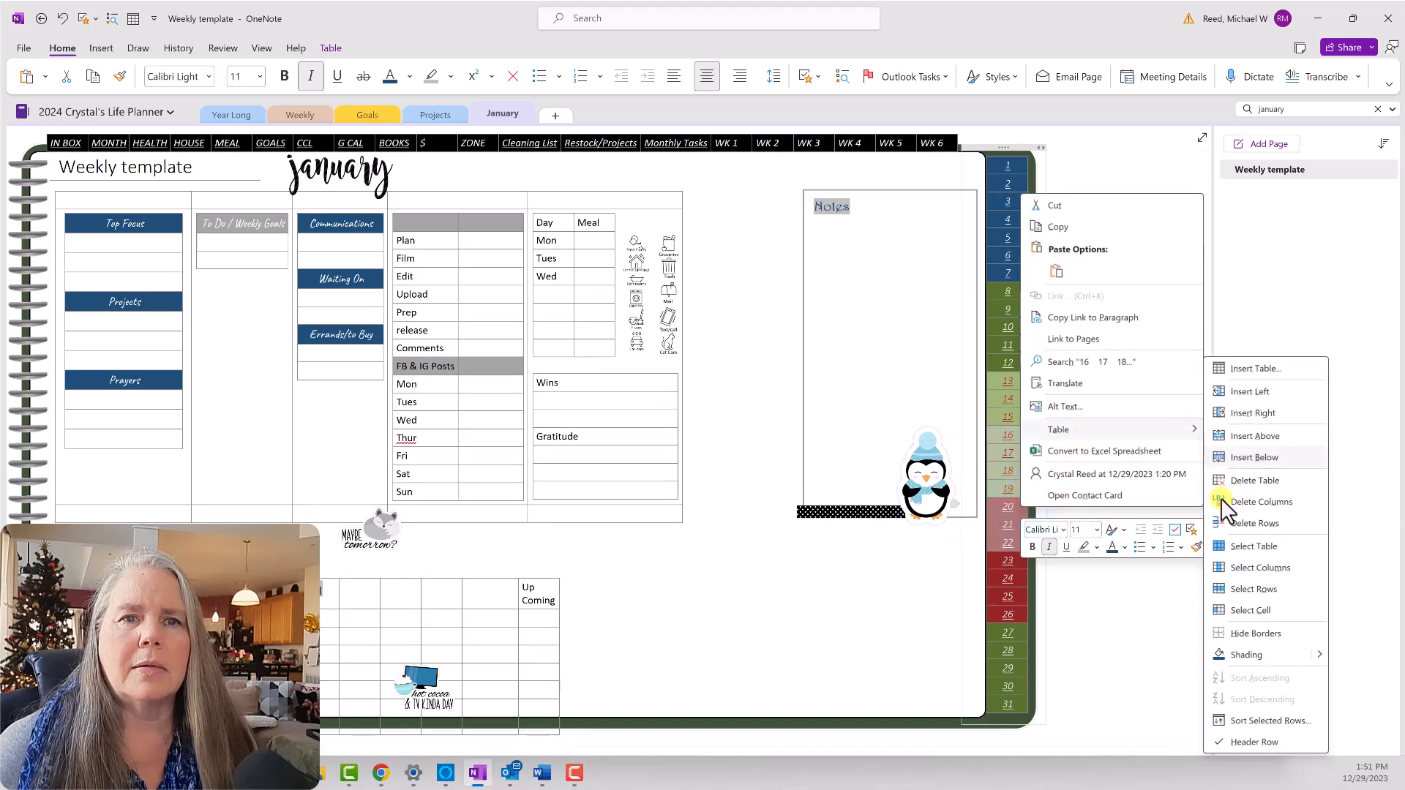
click(1229, 655)
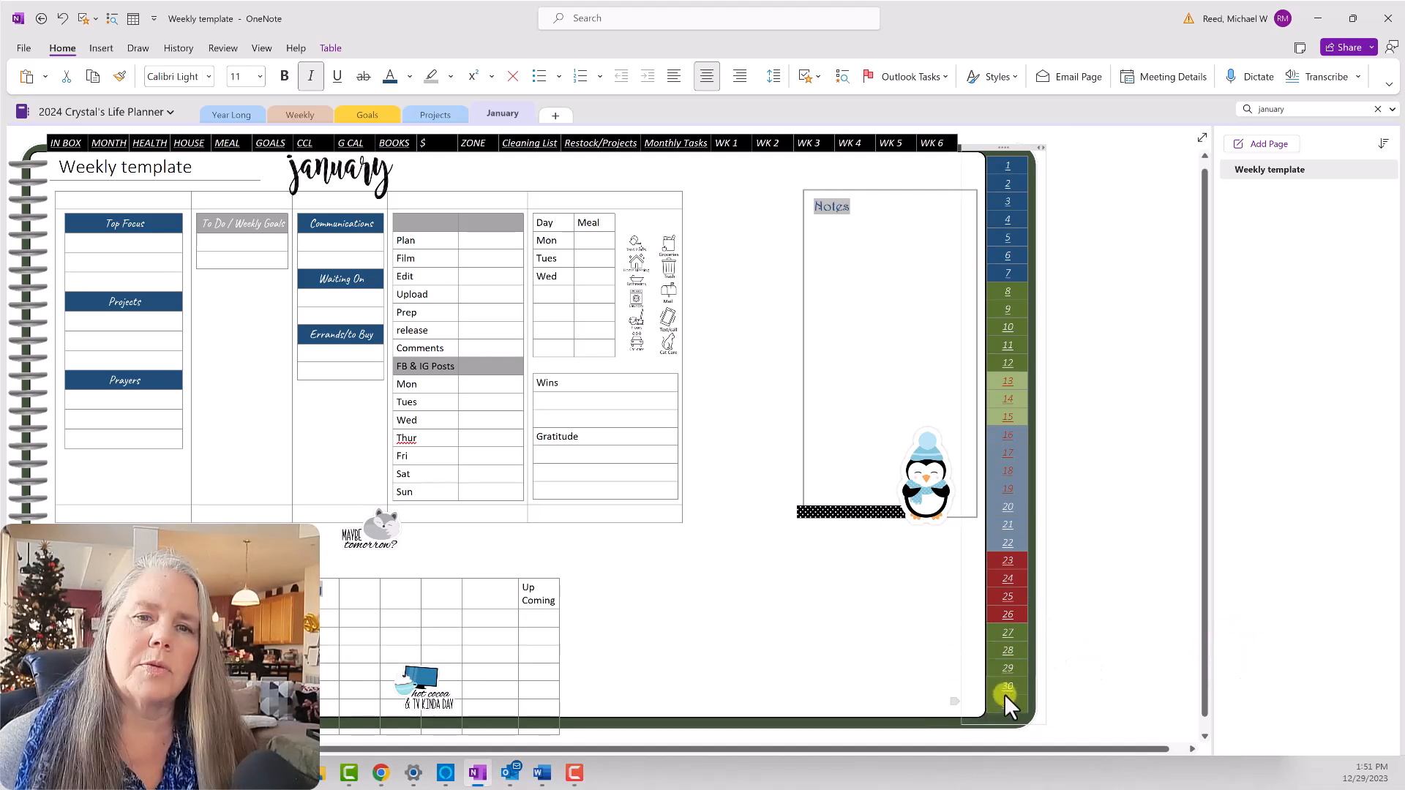
Shade the cells for dates 29 to 31 in the date strip the same dark blue.
drag(994, 672, 995, 697)
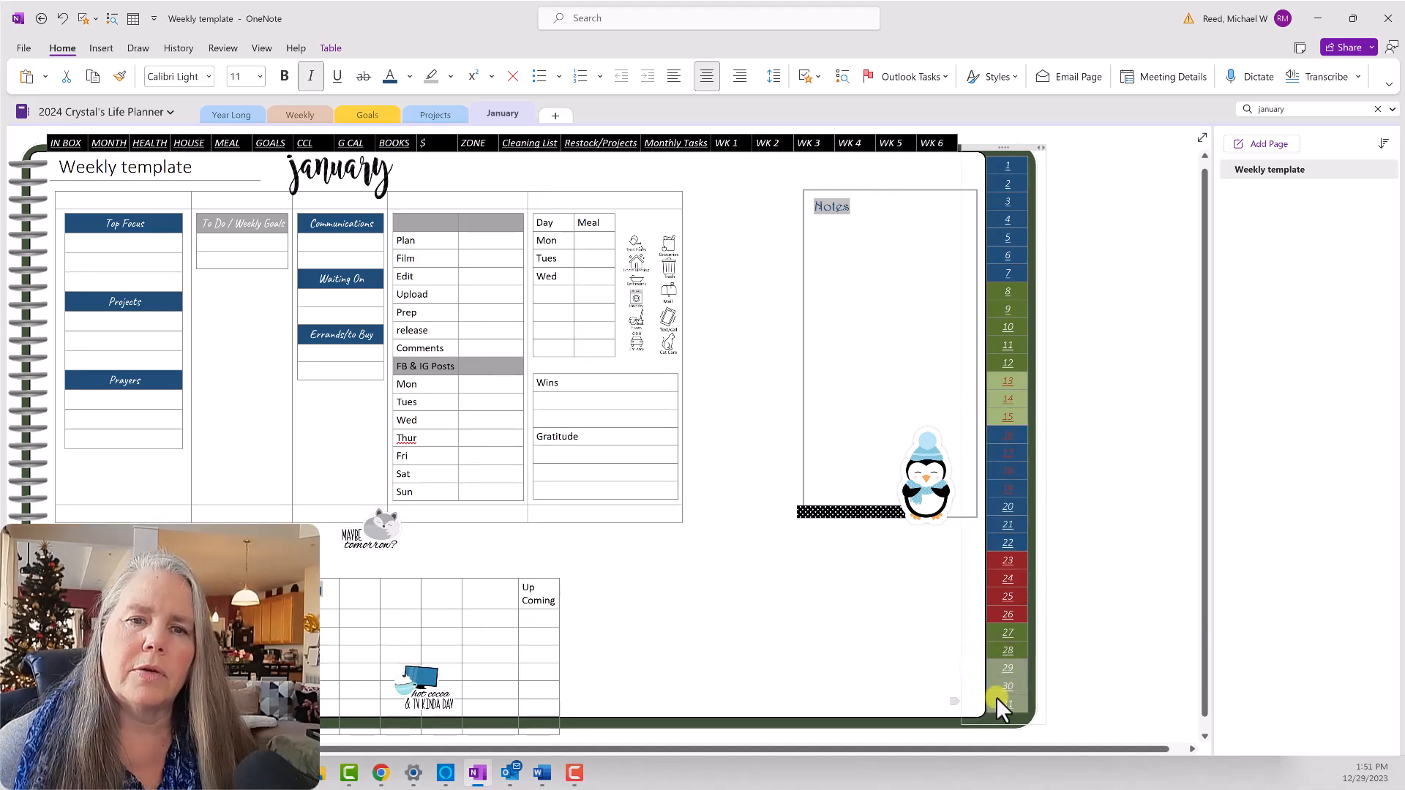
right_click(996, 697)
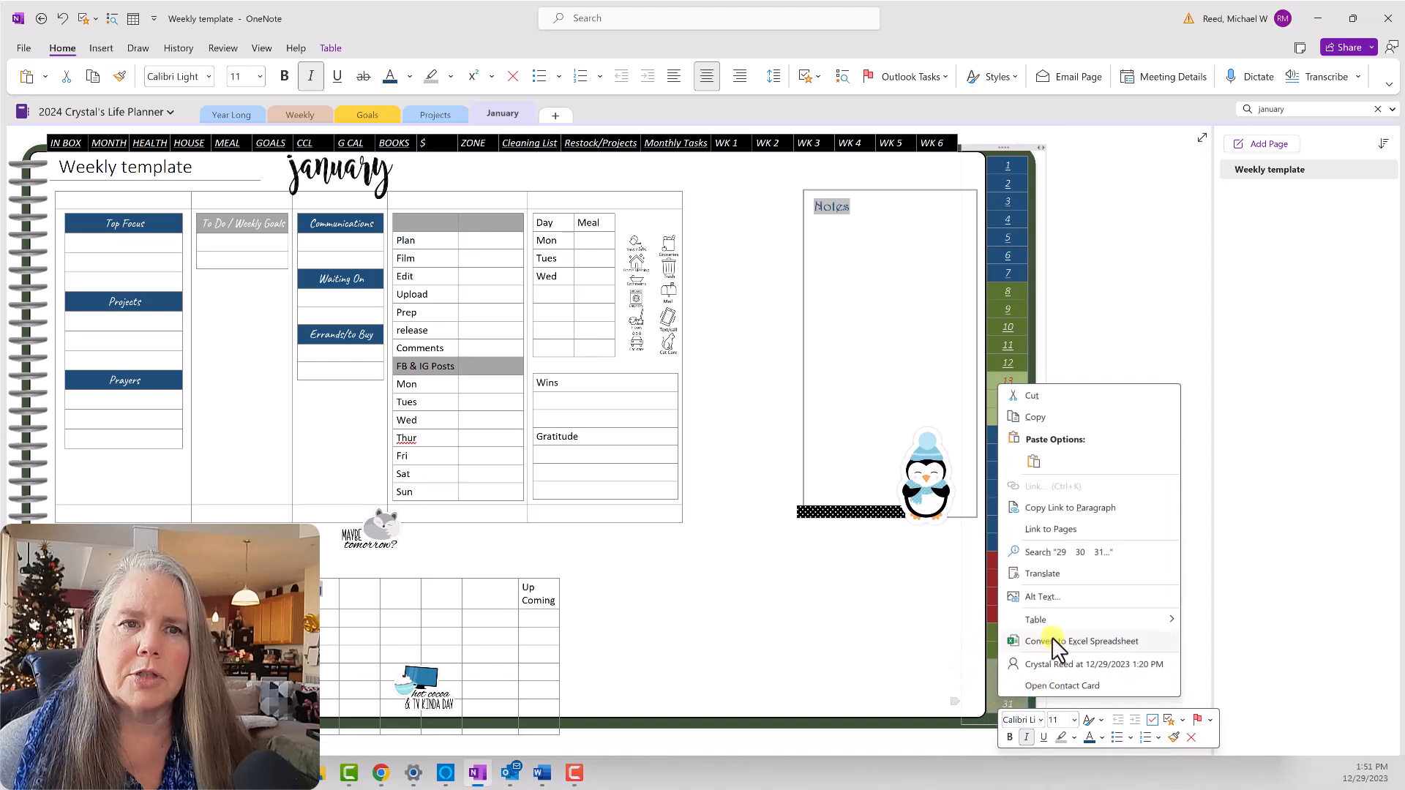
mouse_move(1116, 629)
click(1216, 651)
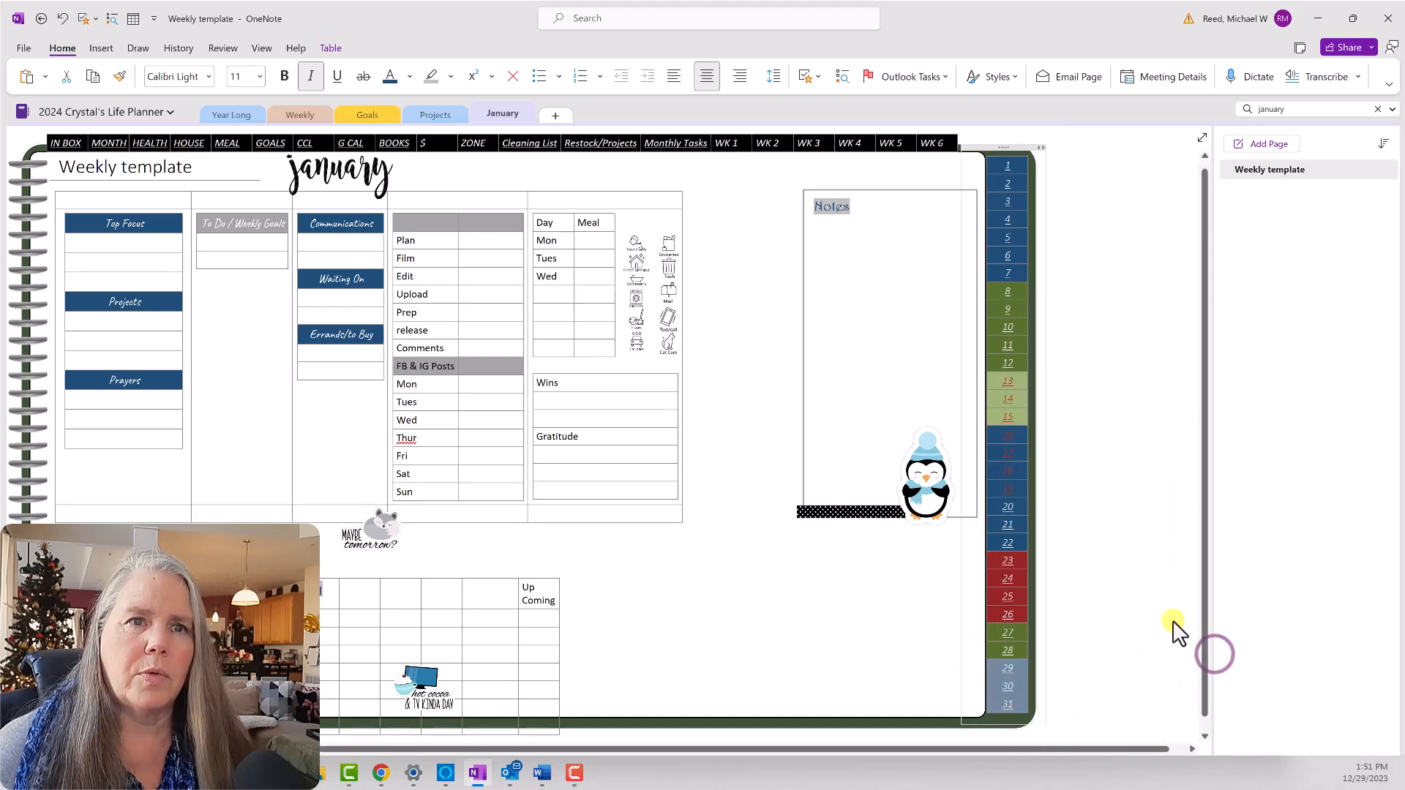
click(1142, 615)
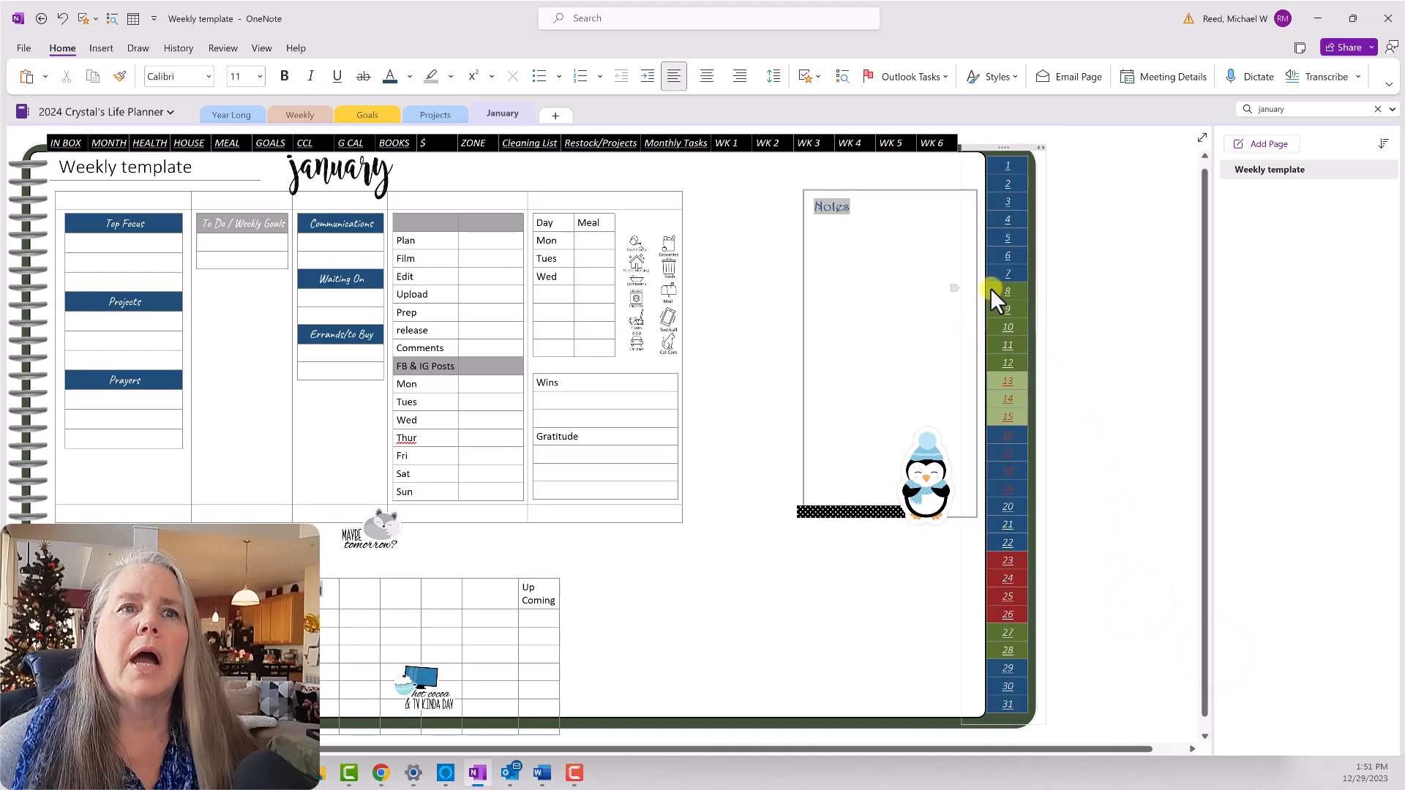
Shade the cells for dates 8 to 15 in the date strip gray.
drag(992, 288, 989, 406)
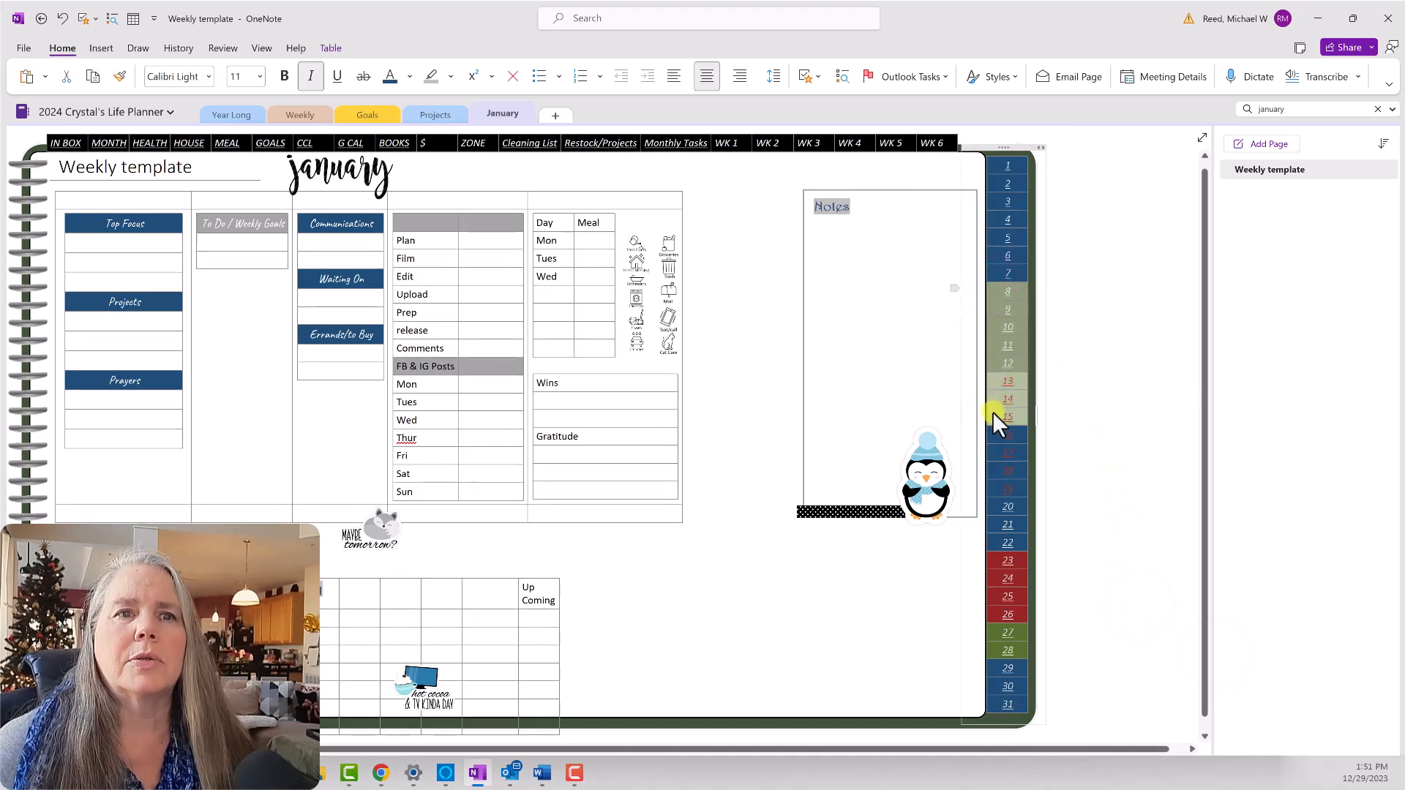
right_click(994, 411)
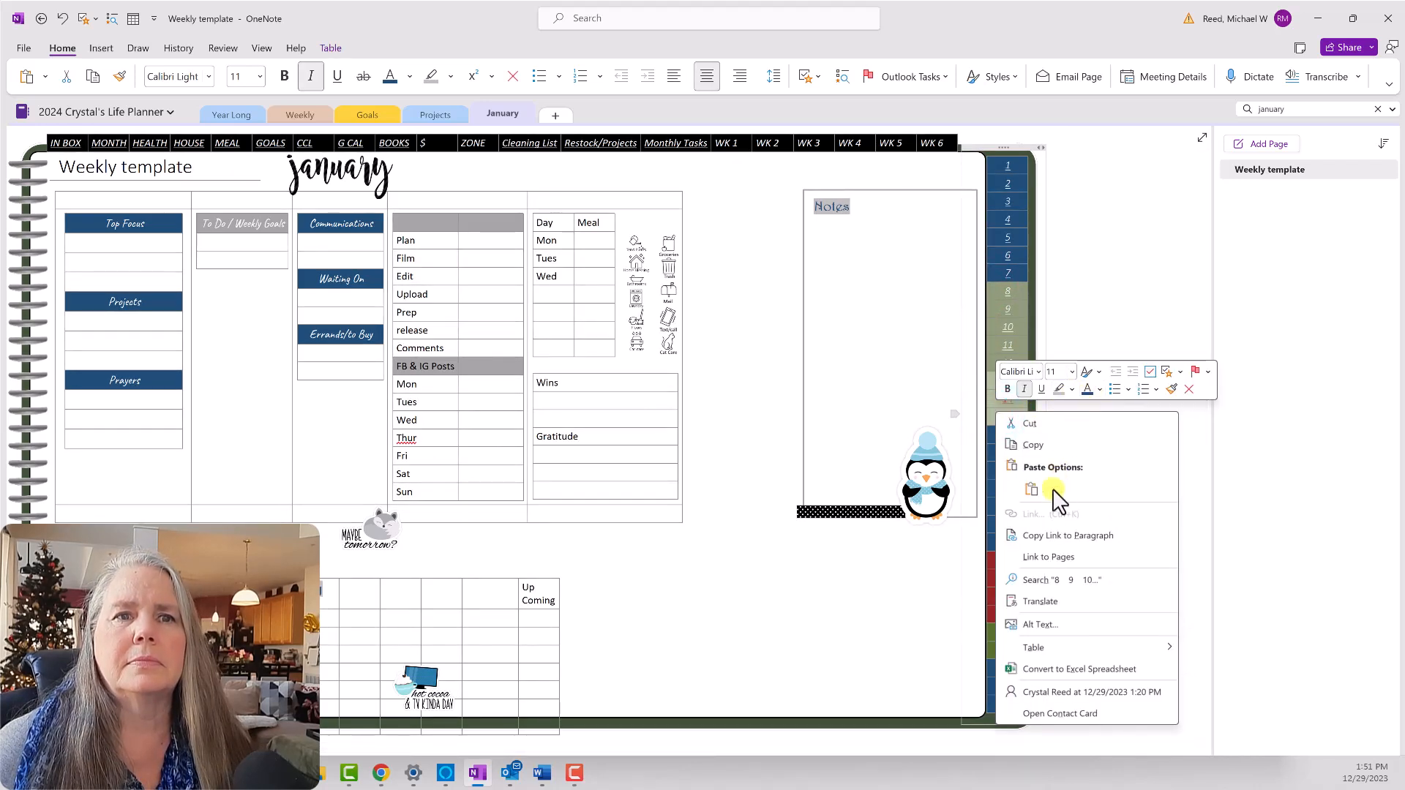
mouse_move(1130, 650)
mouse_move(1290, 649)
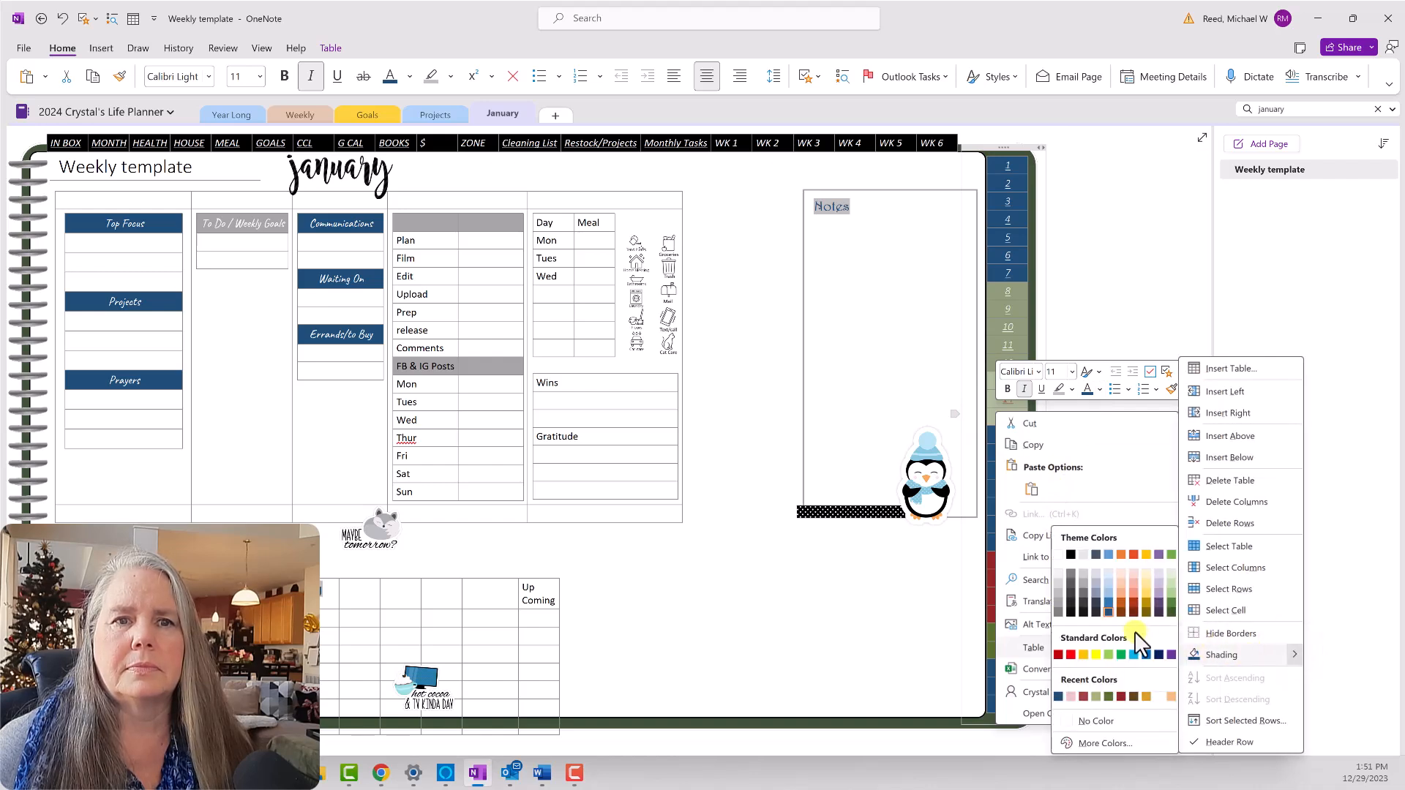
click(1057, 603)
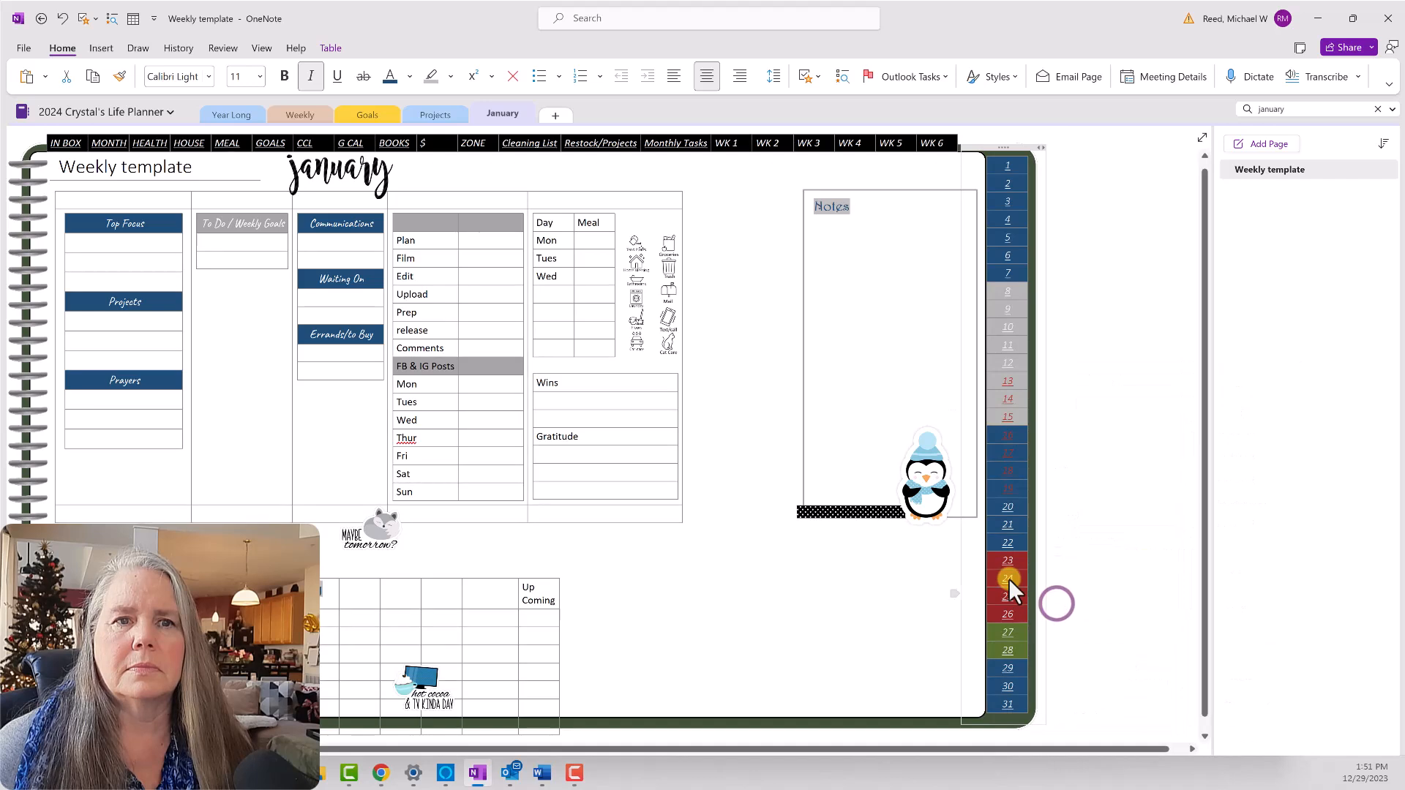
Shade the cells for dates 23 to 28 in the date strip the same gray.
drag(994, 558, 996, 600)
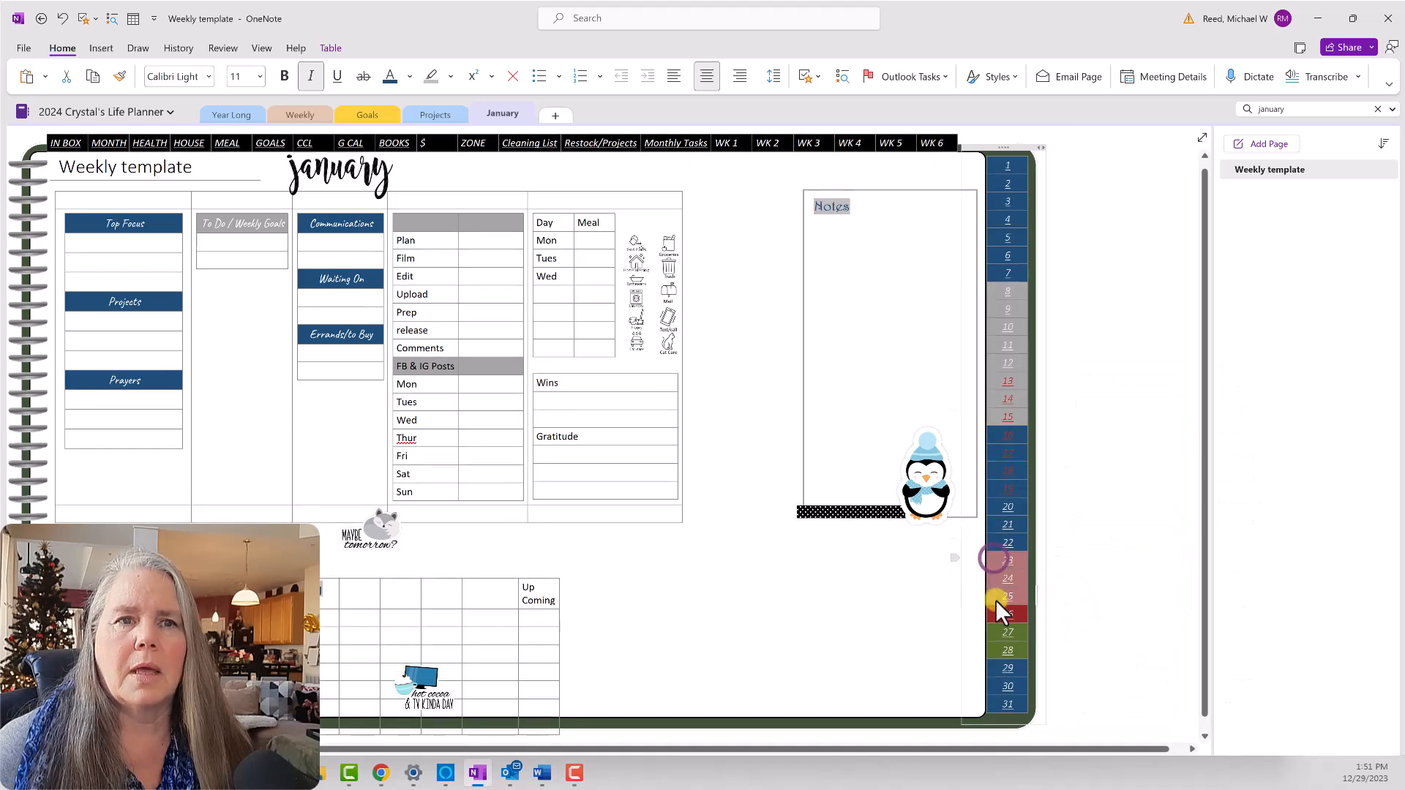
right_click(1007, 639)
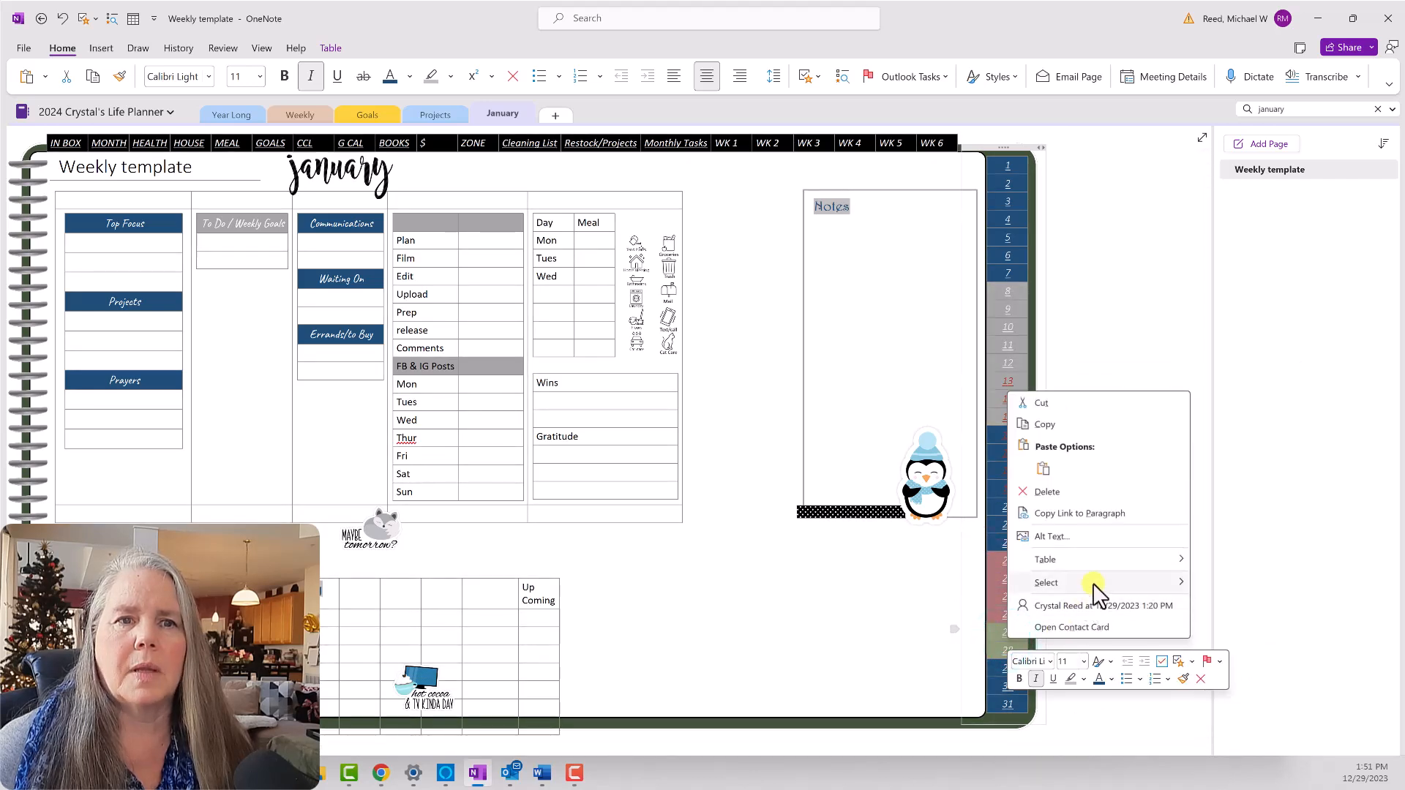
mouse_move(1097, 559)
click(1205, 653)
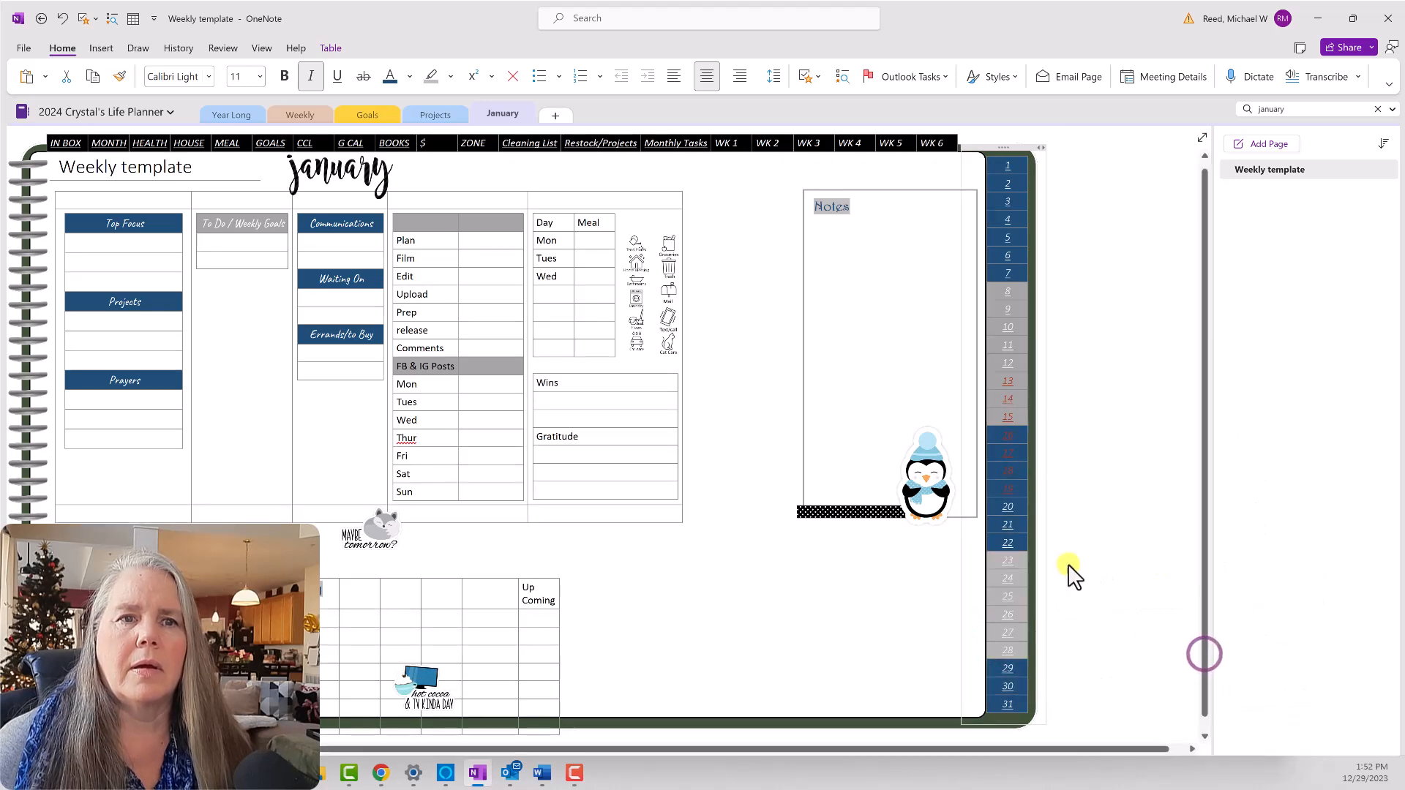
click(1097, 564)
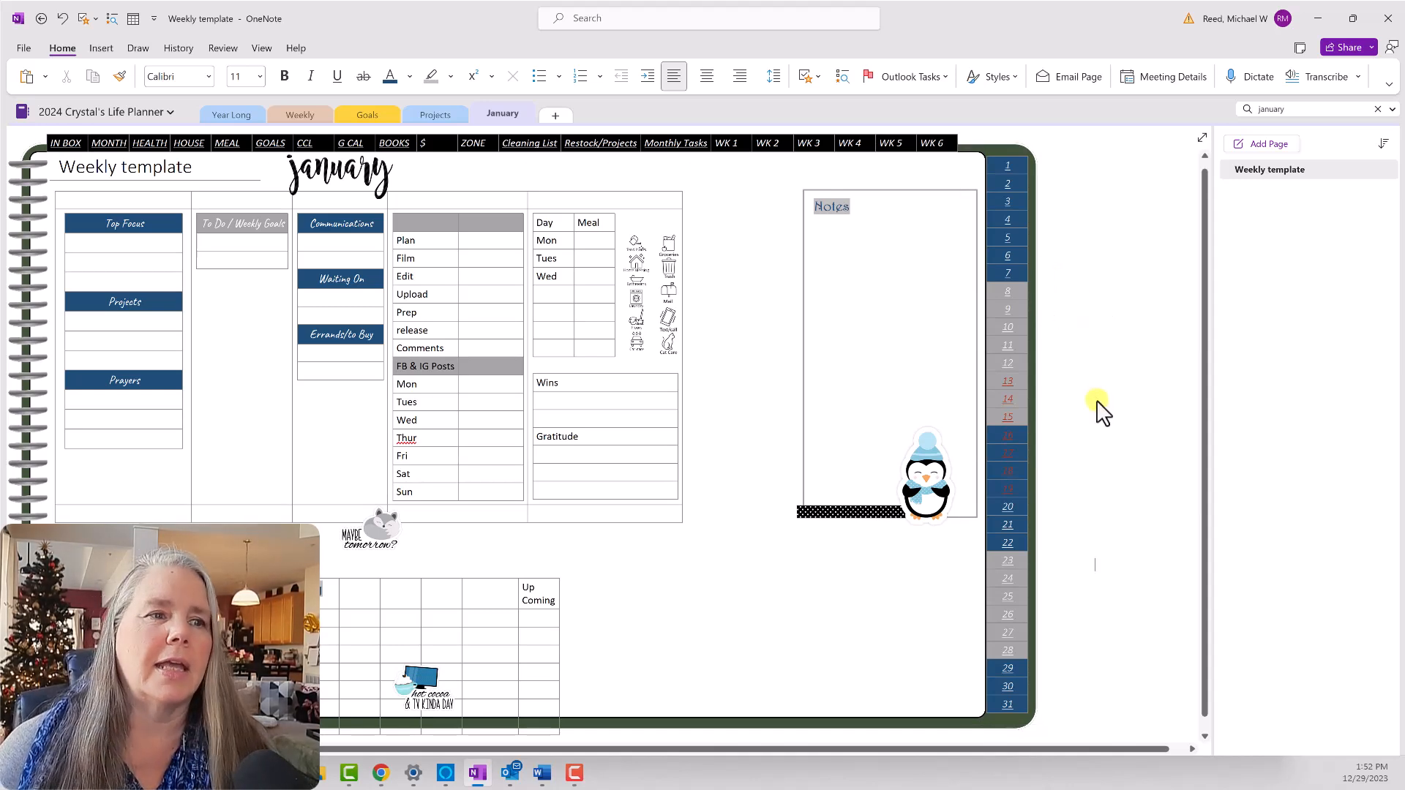
Move the weekday table up so it sits just beneath the main layout table.
click(642, 634)
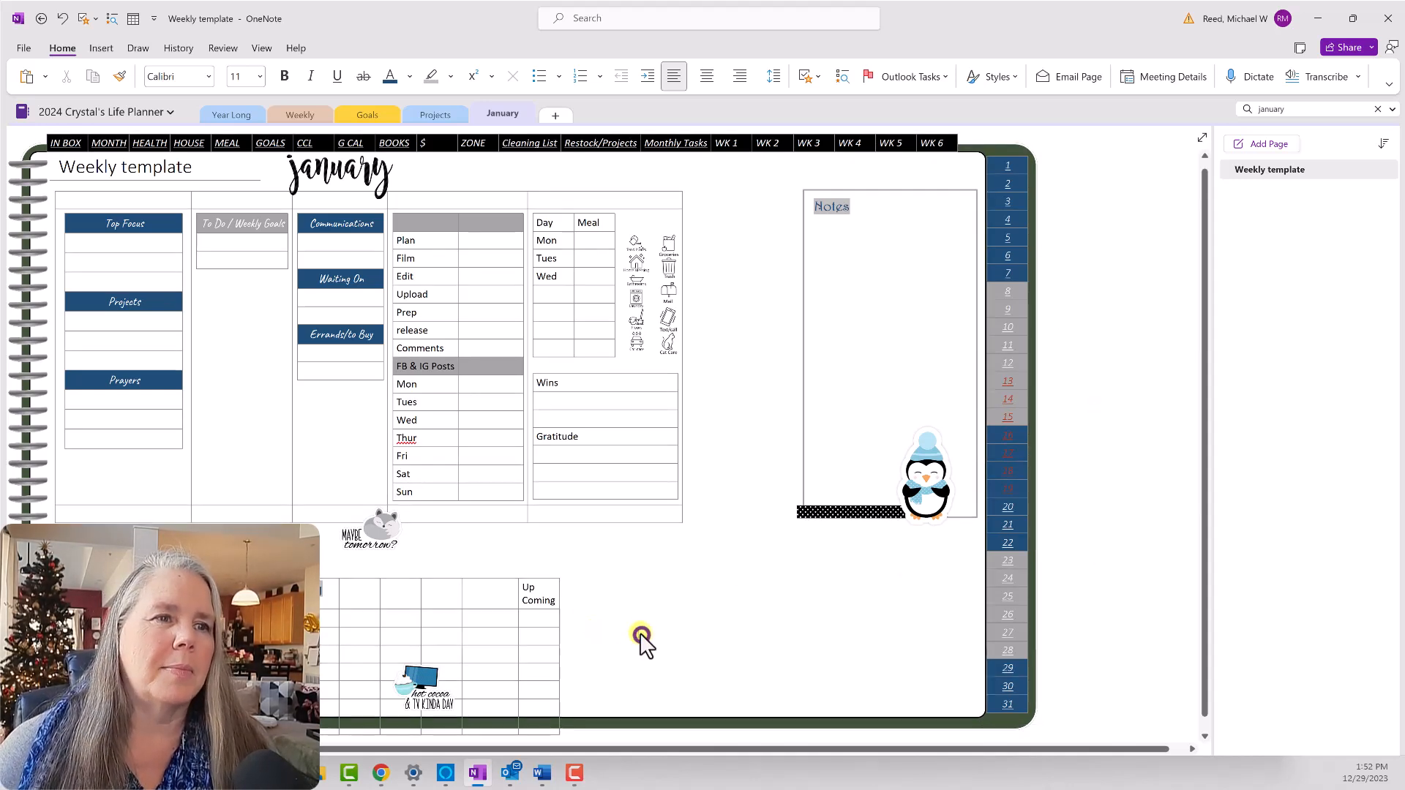
drag(305, 570, 296, 538)
click(647, 590)
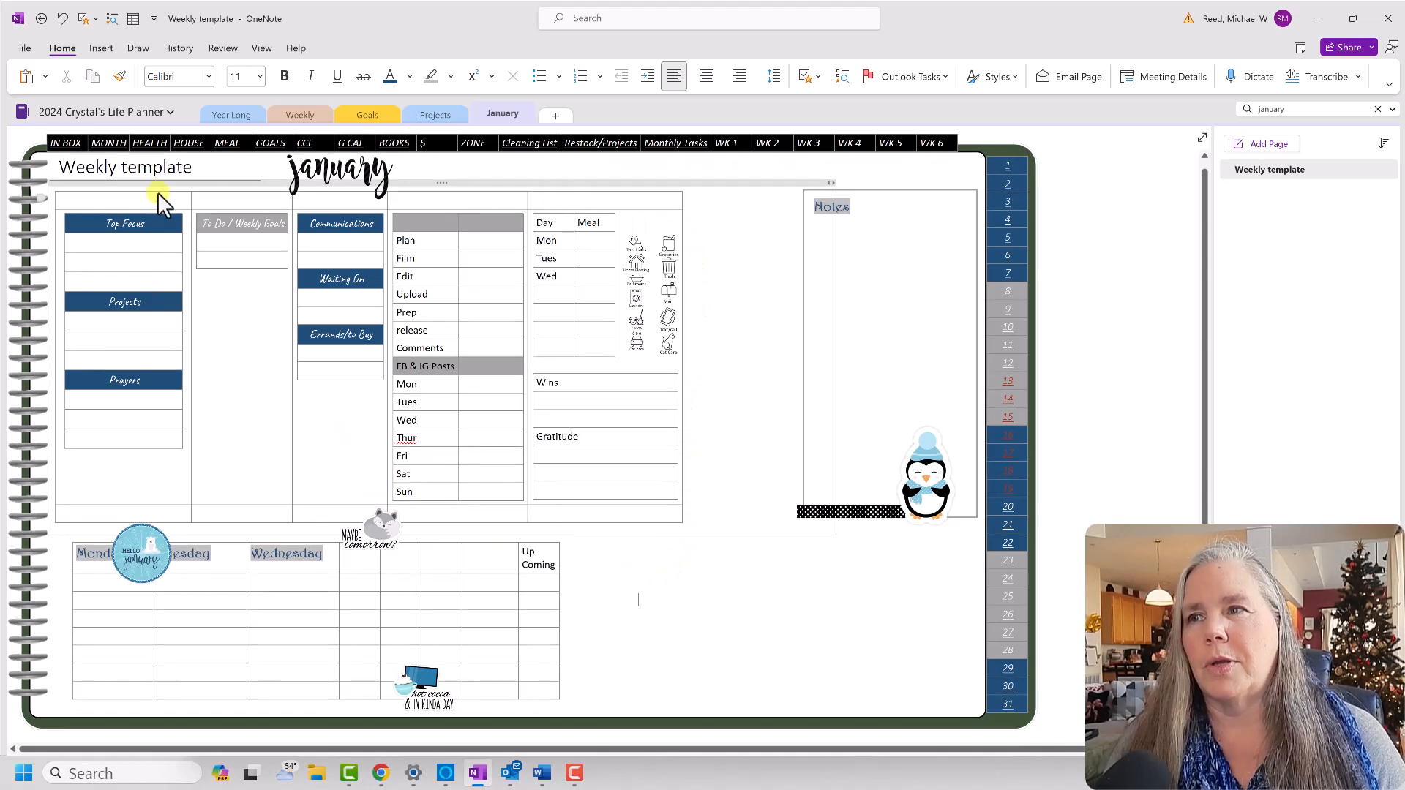
Hide the borders of the whole main layout table, including the tables nested in it.
click(432, 184)
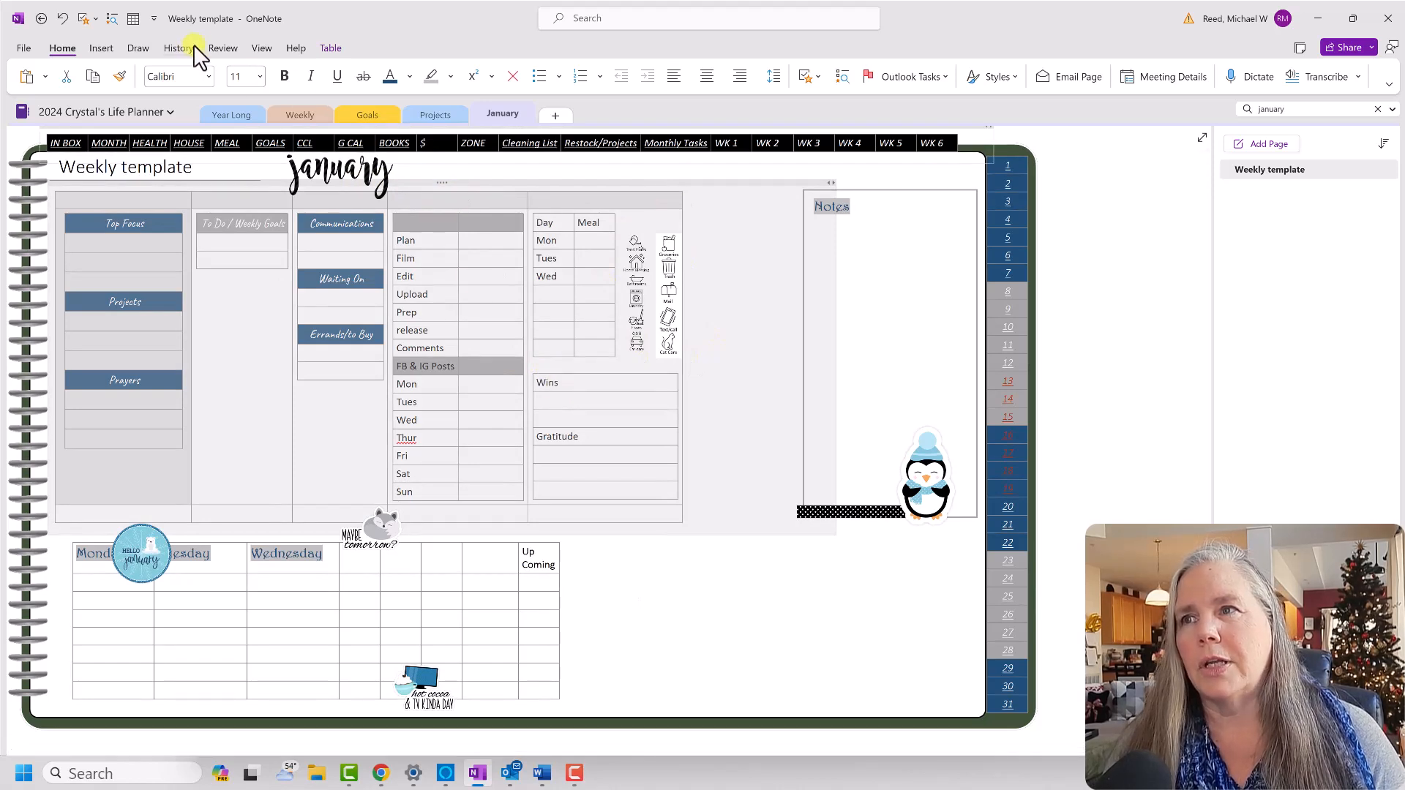
click(332, 48)
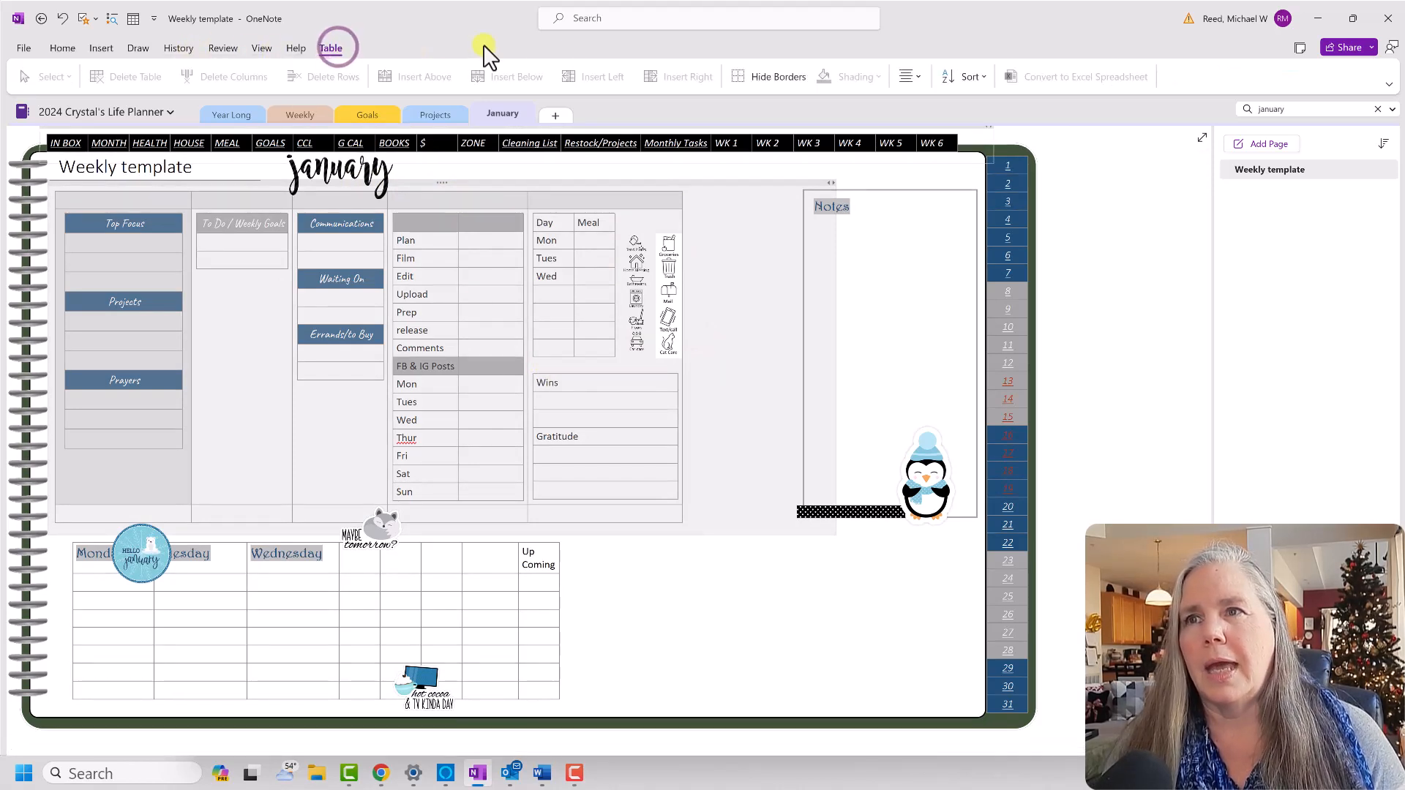
click(771, 77)
click(713, 393)
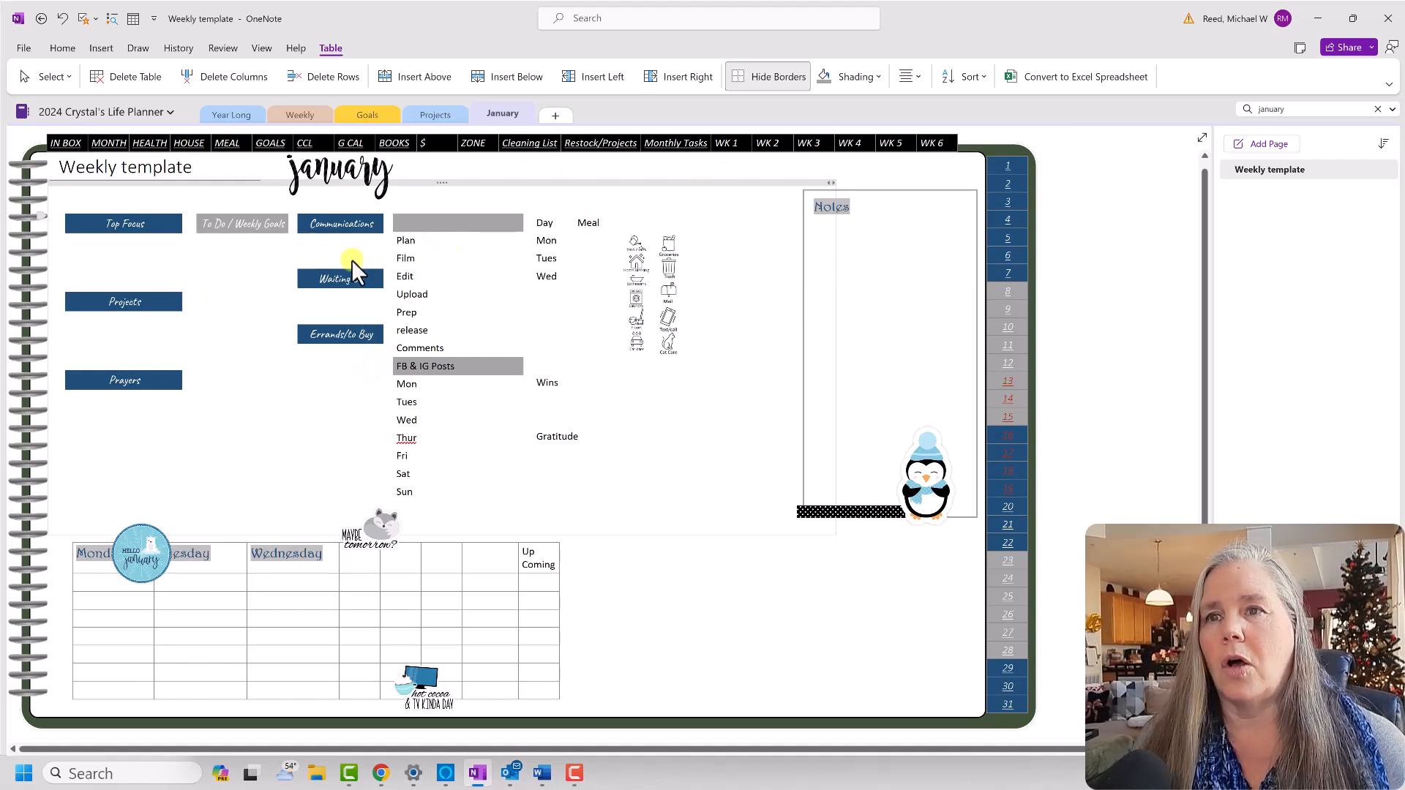
Show the borders again on the nested Top Focus/Projects/Prayers table and the To Do / Weekly Goals table.
click(115, 227)
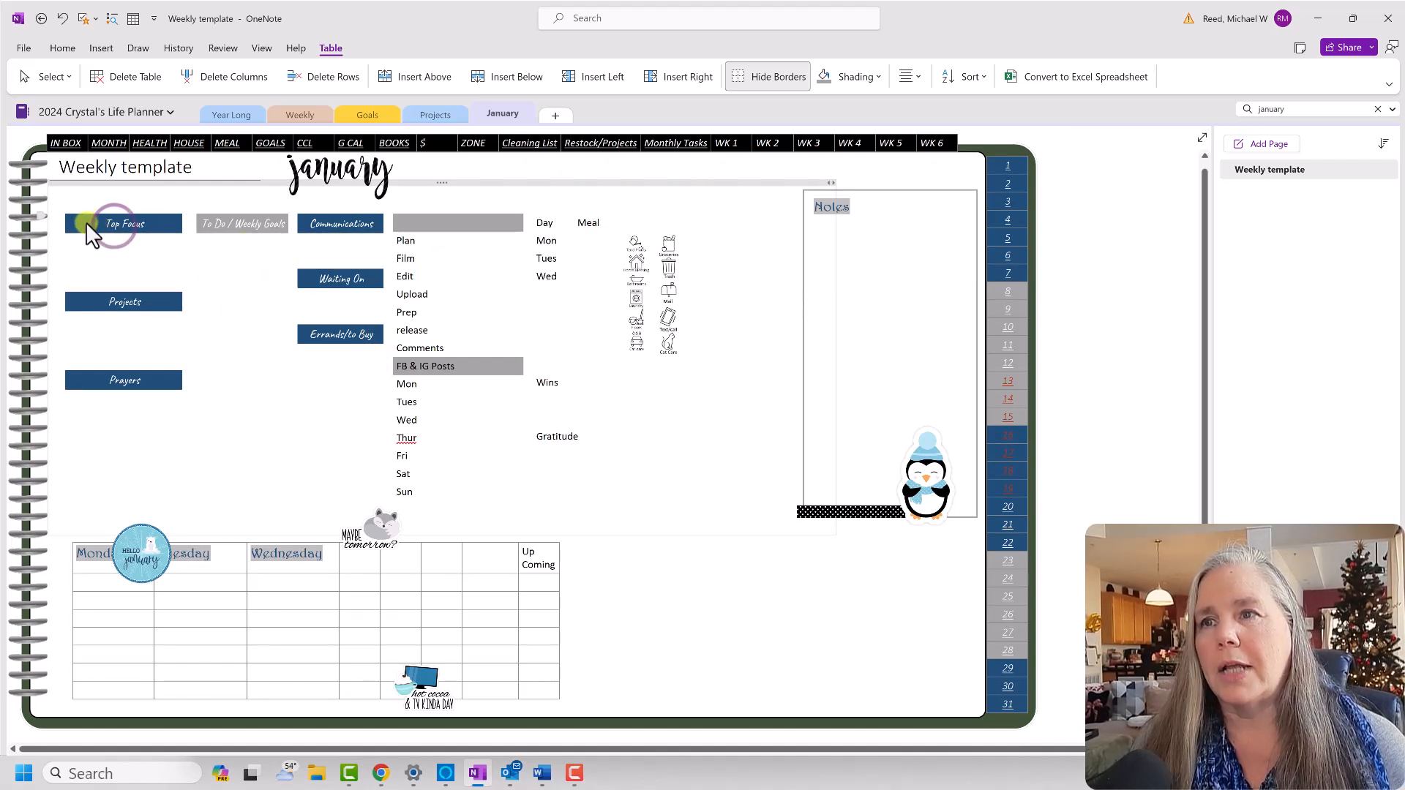
drag(85, 221, 120, 483)
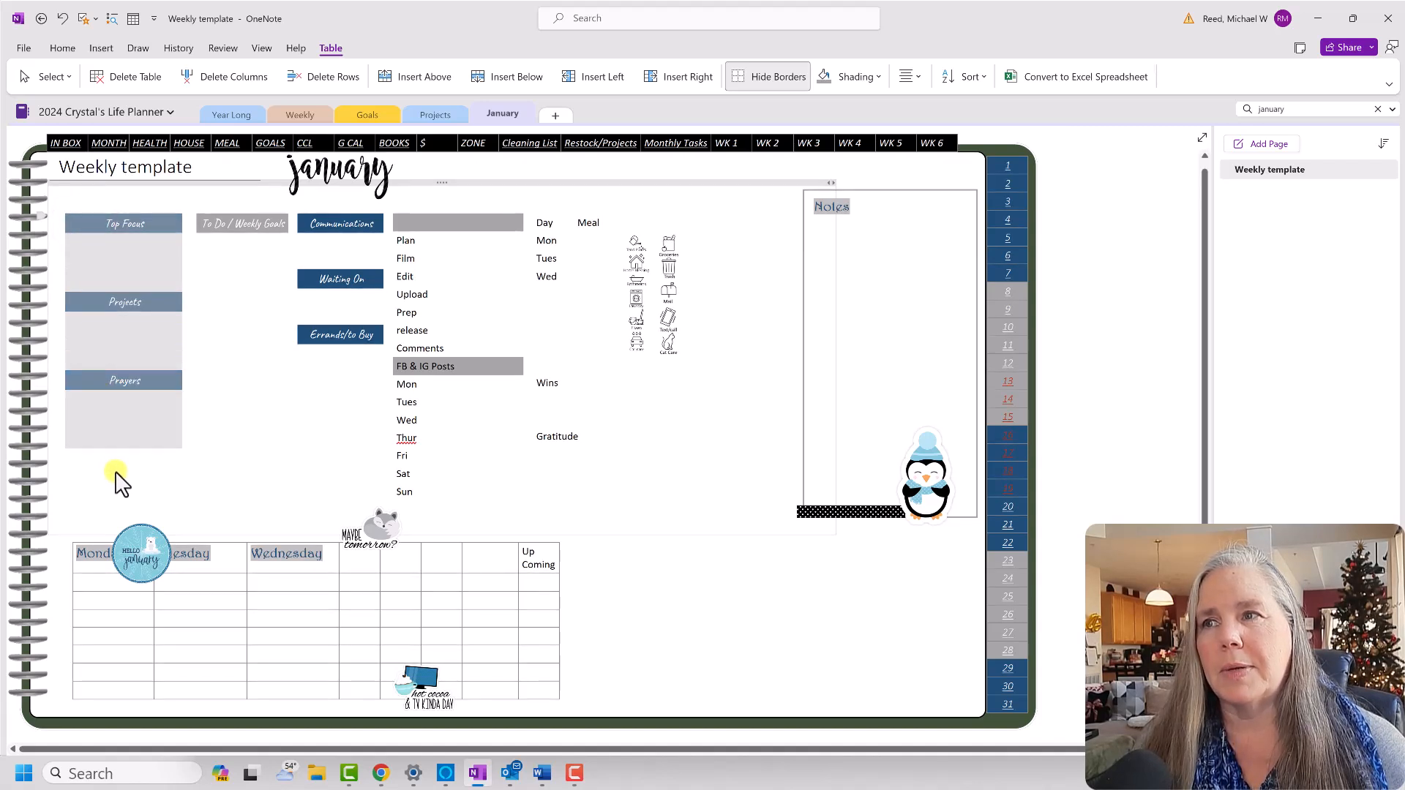
click(766, 73)
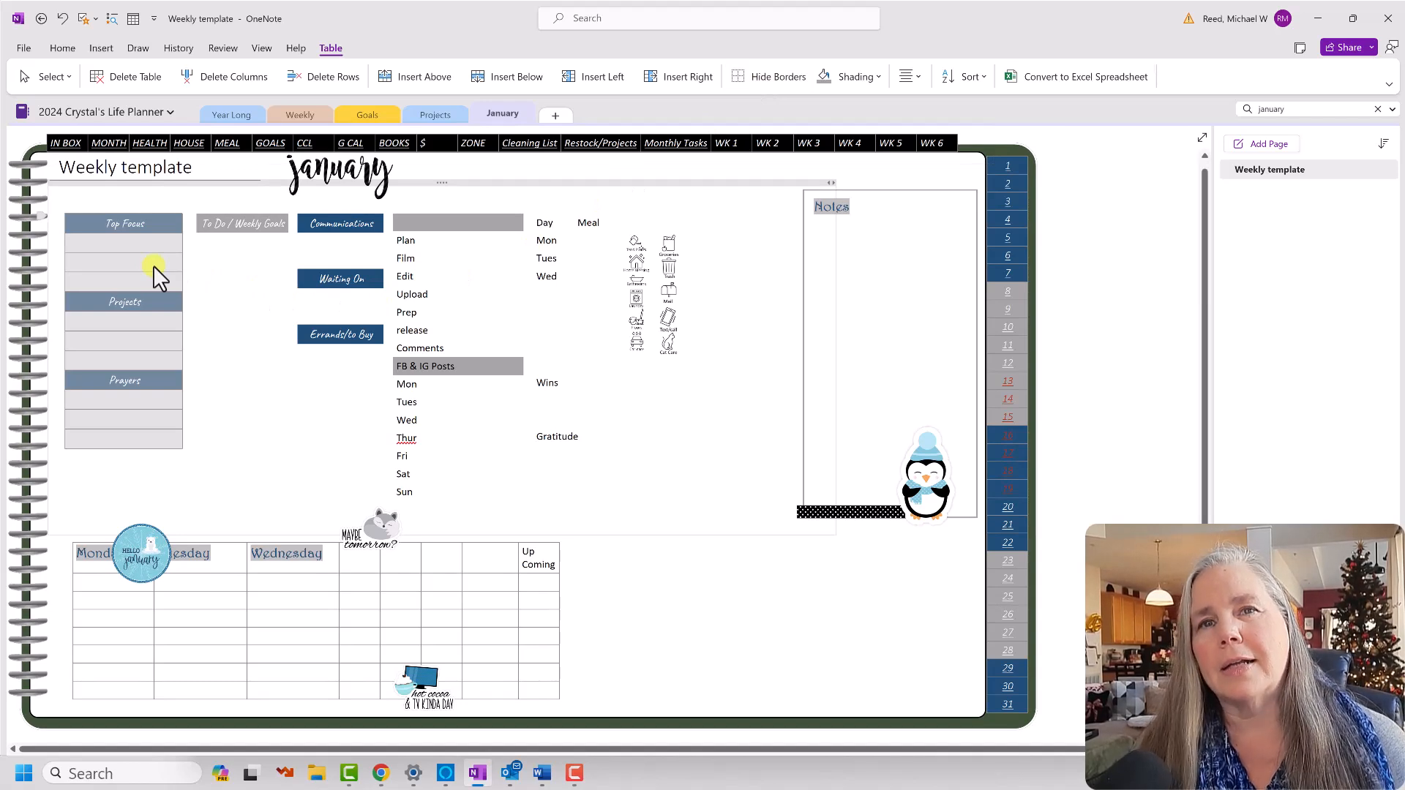
click(246, 227)
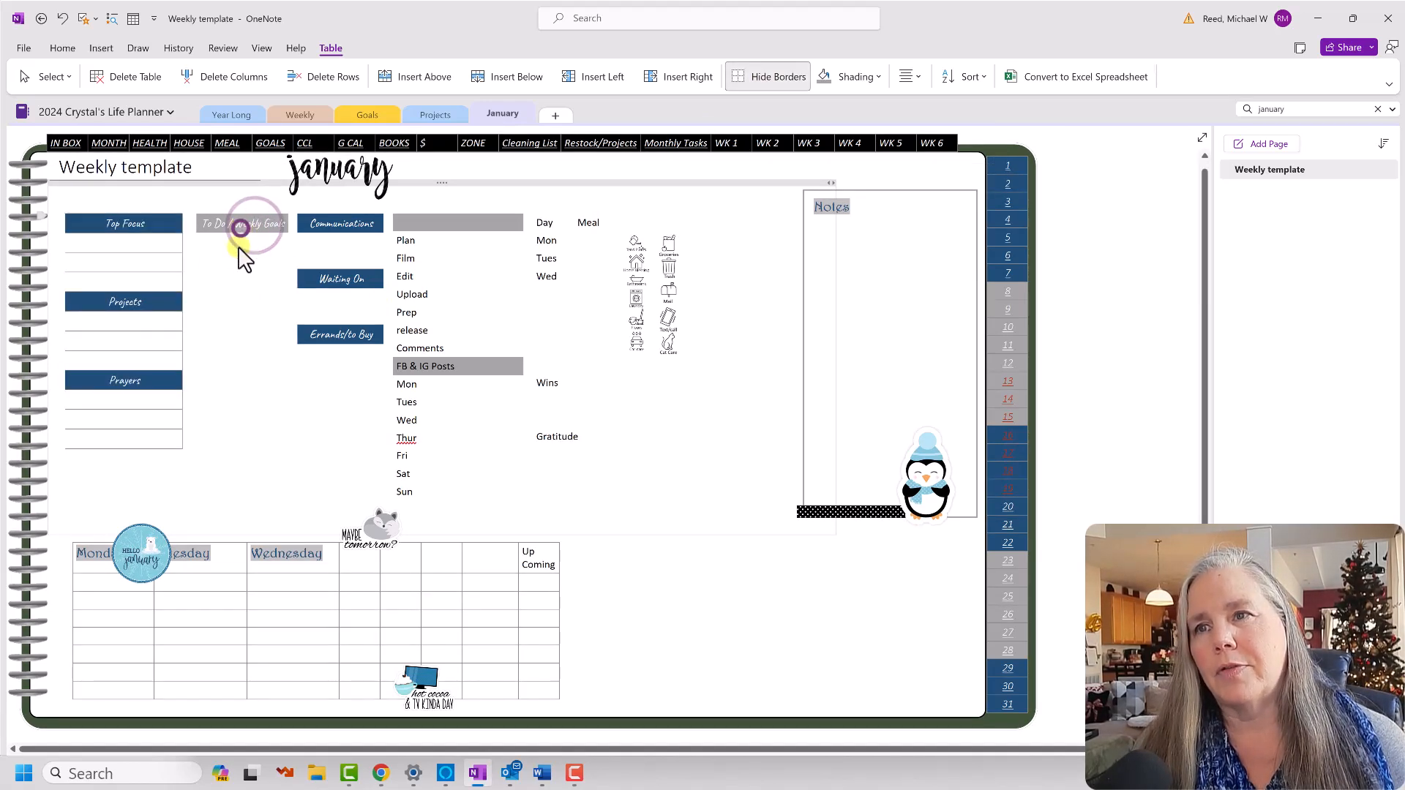
click(741, 81)
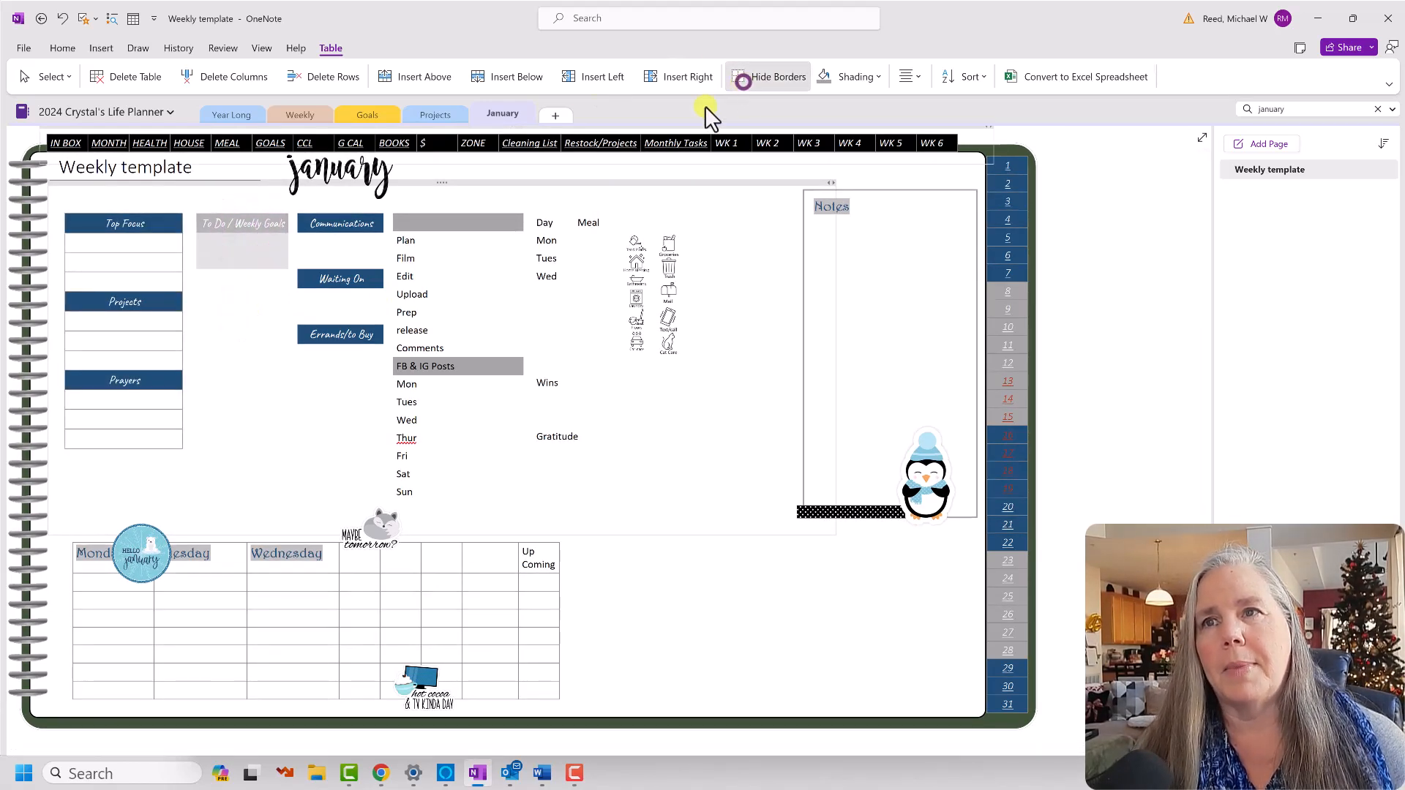
Show the borders again on the Communications/Waiting On/Errands table and the two-column Plan and FB & IG Posts table.
drag(340, 219, 359, 423)
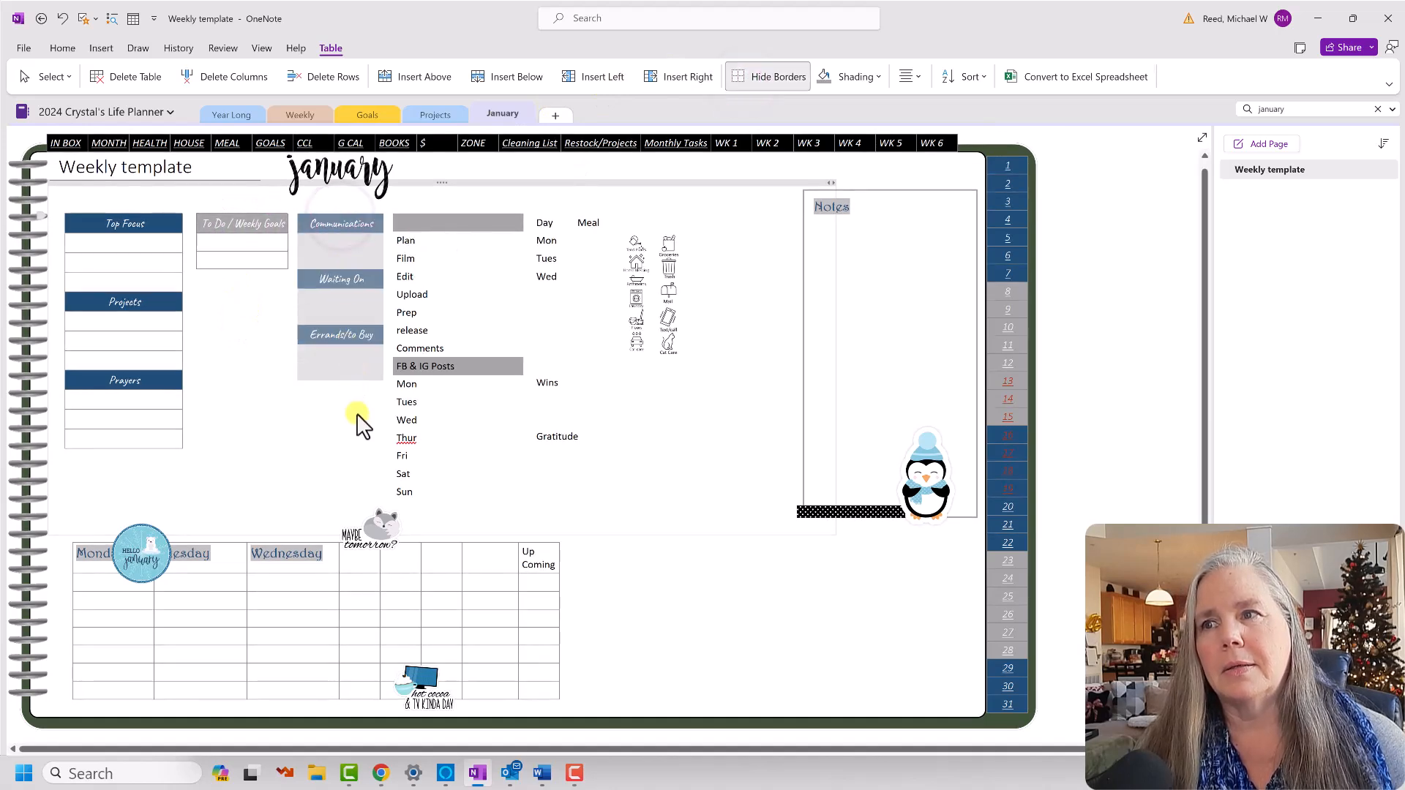
click(785, 74)
drag(485, 223, 476, 505)
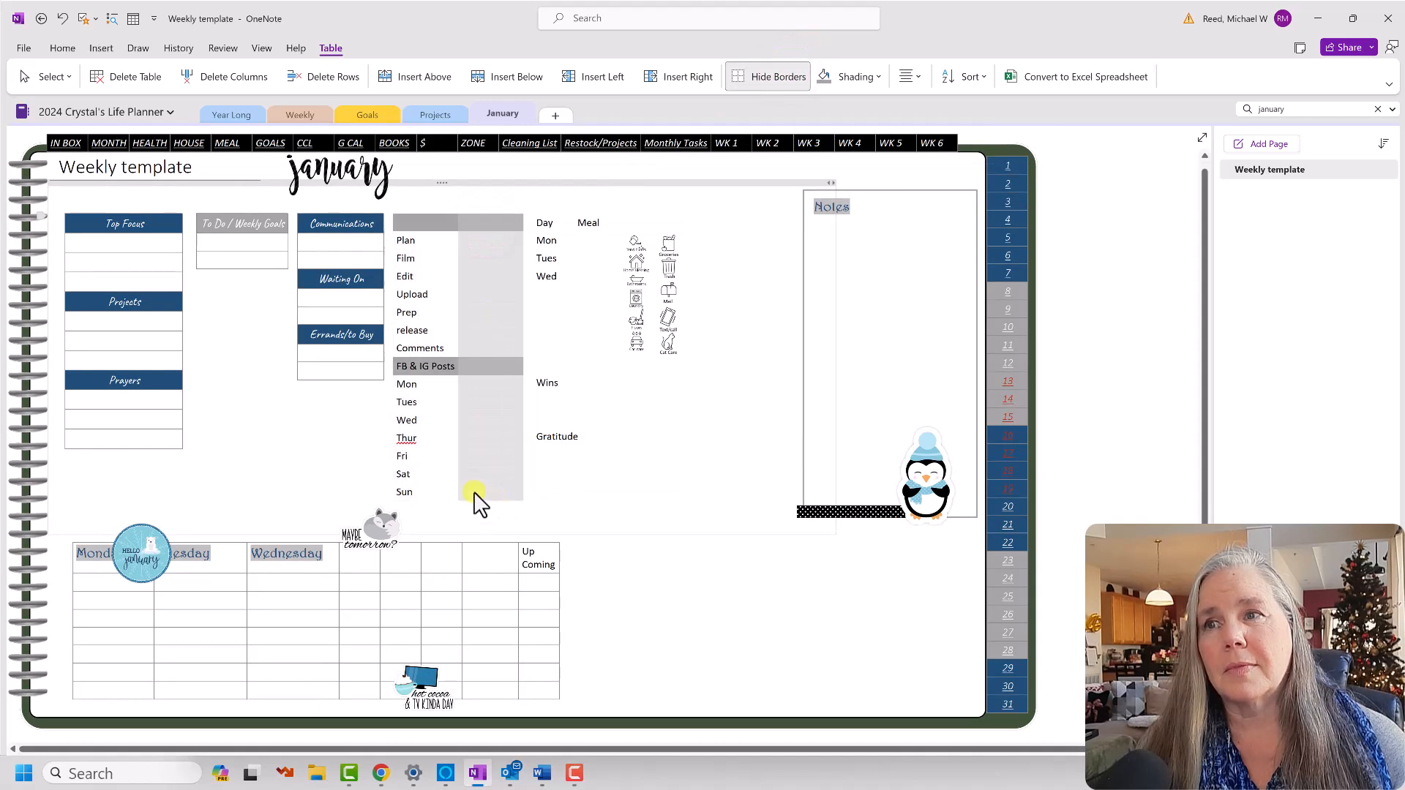
drag(423, 229, 469, 510)
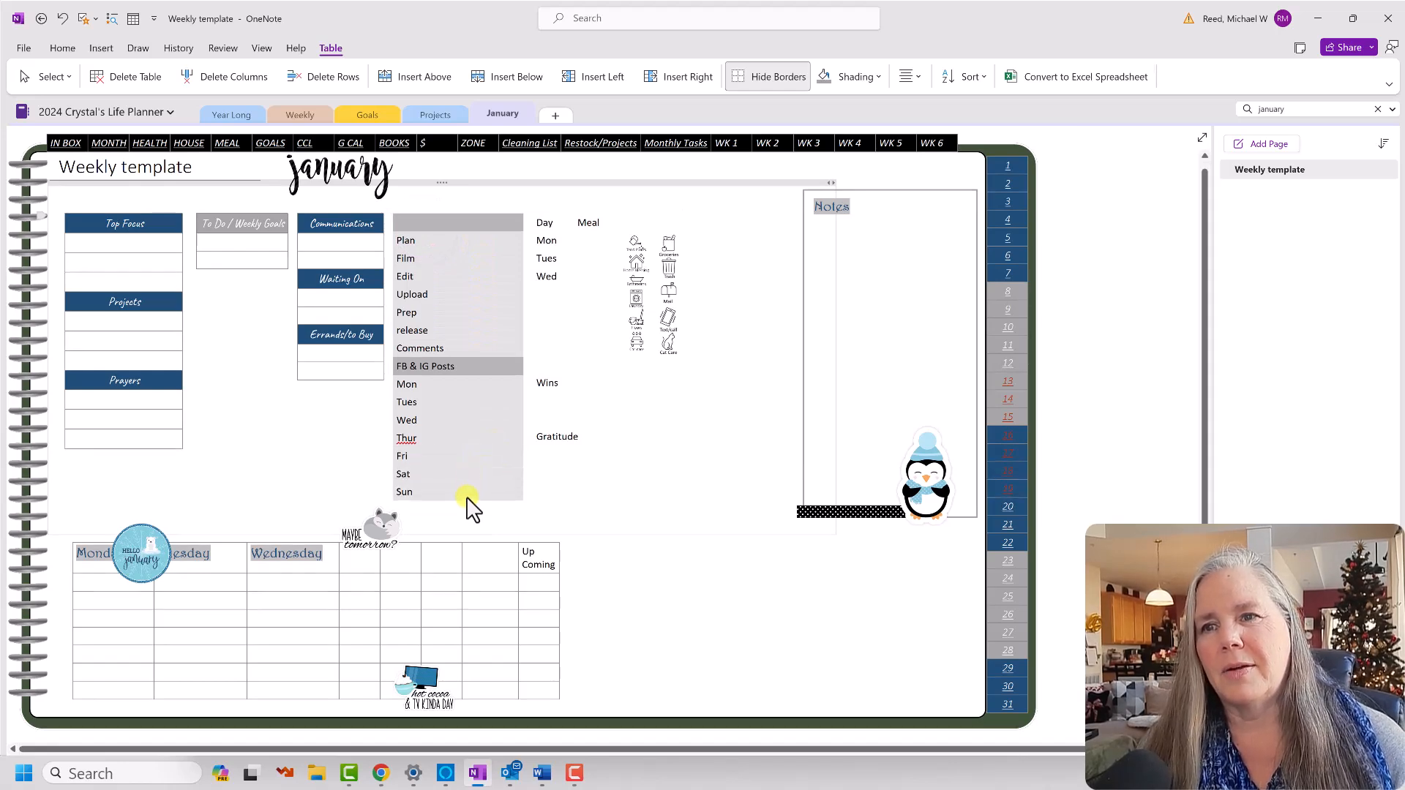
click(774, 77)
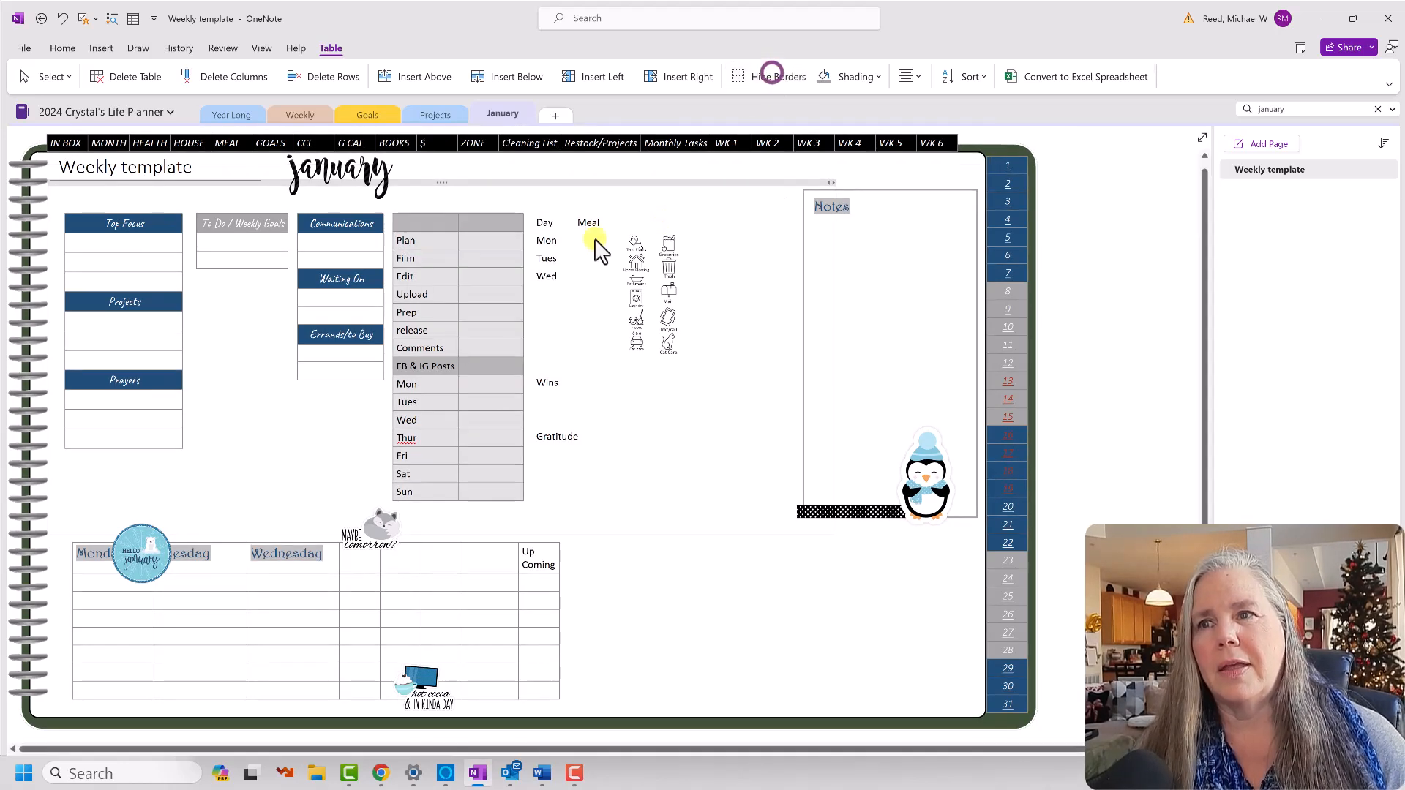
drag(541, 223, 621, 262)
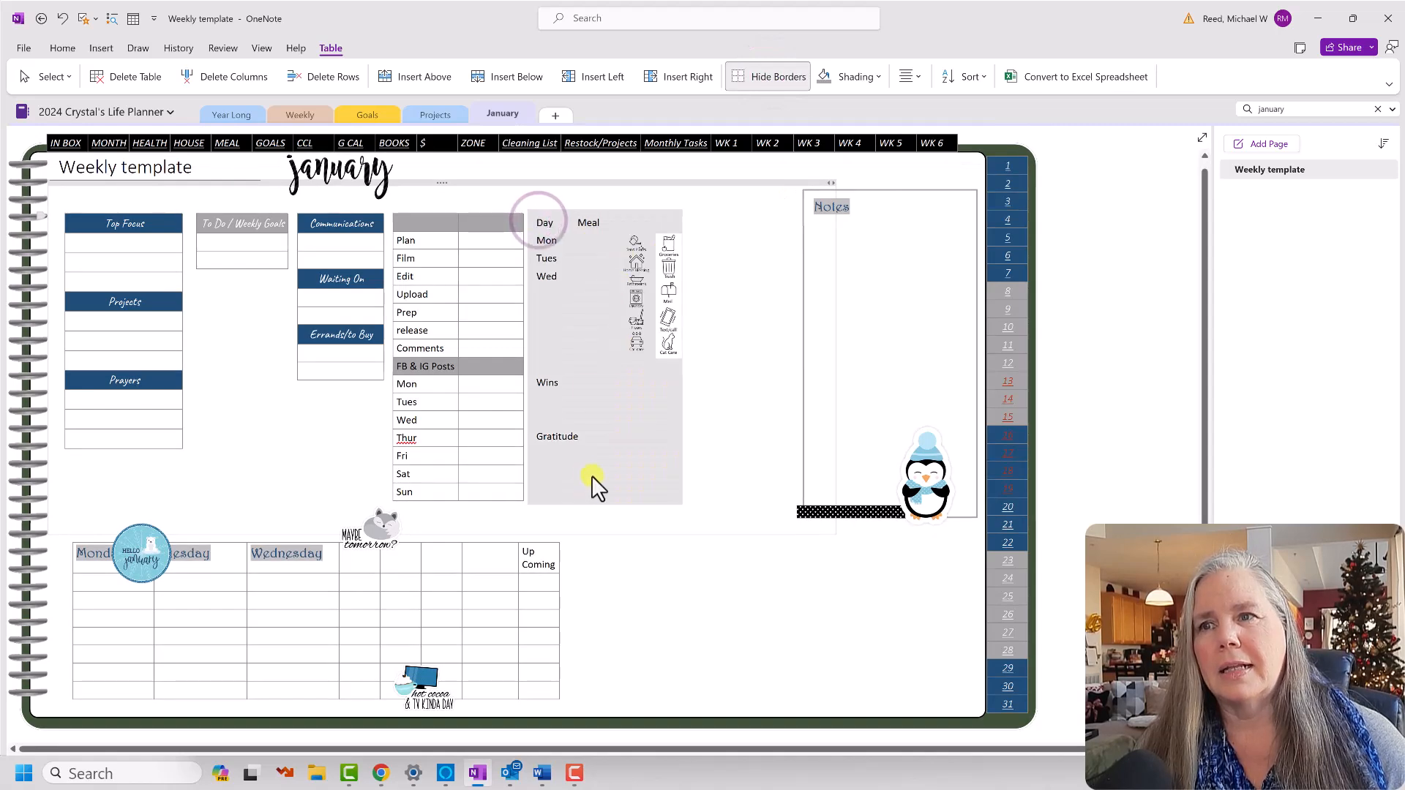
click(787, 76)
click(775, 76)
click(721, 223)
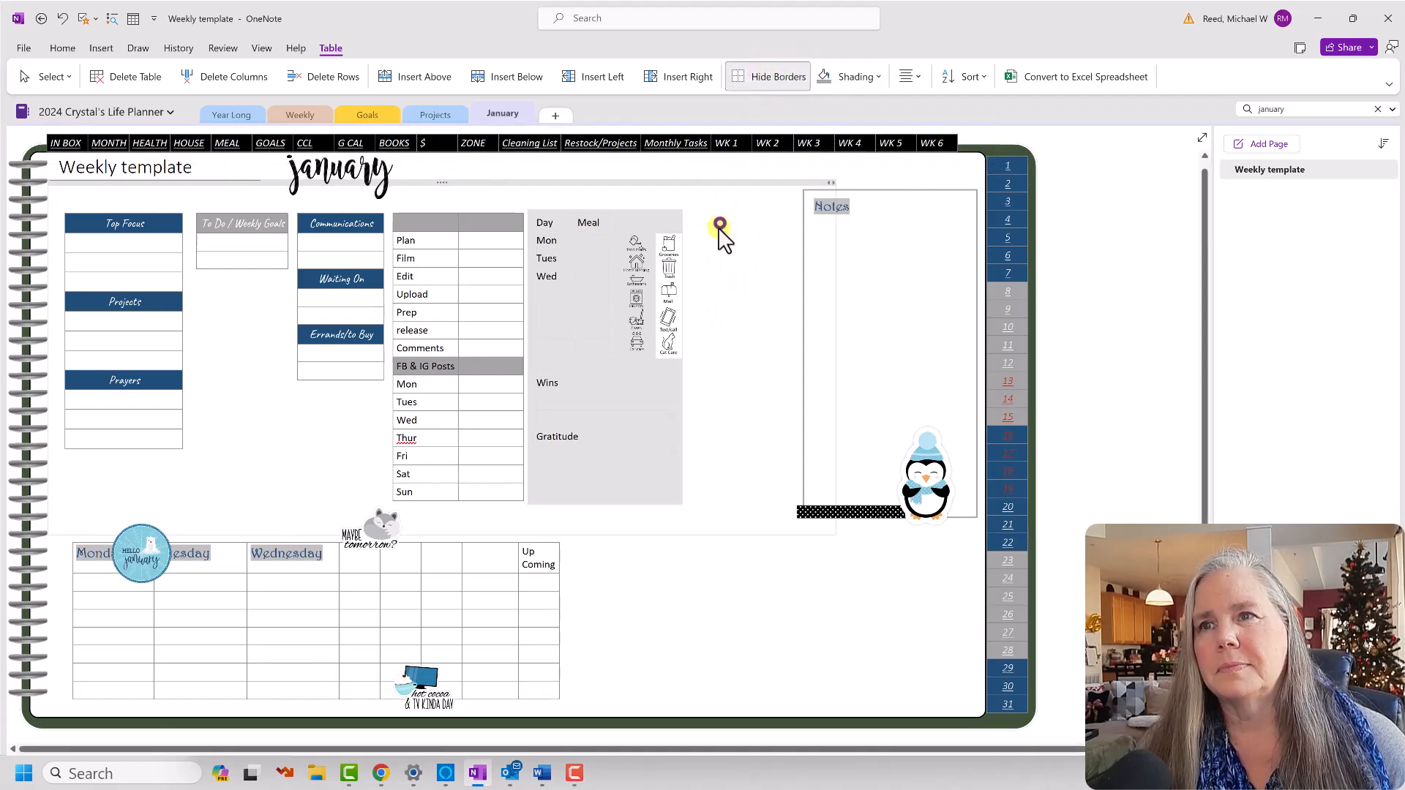
click(541, 224)
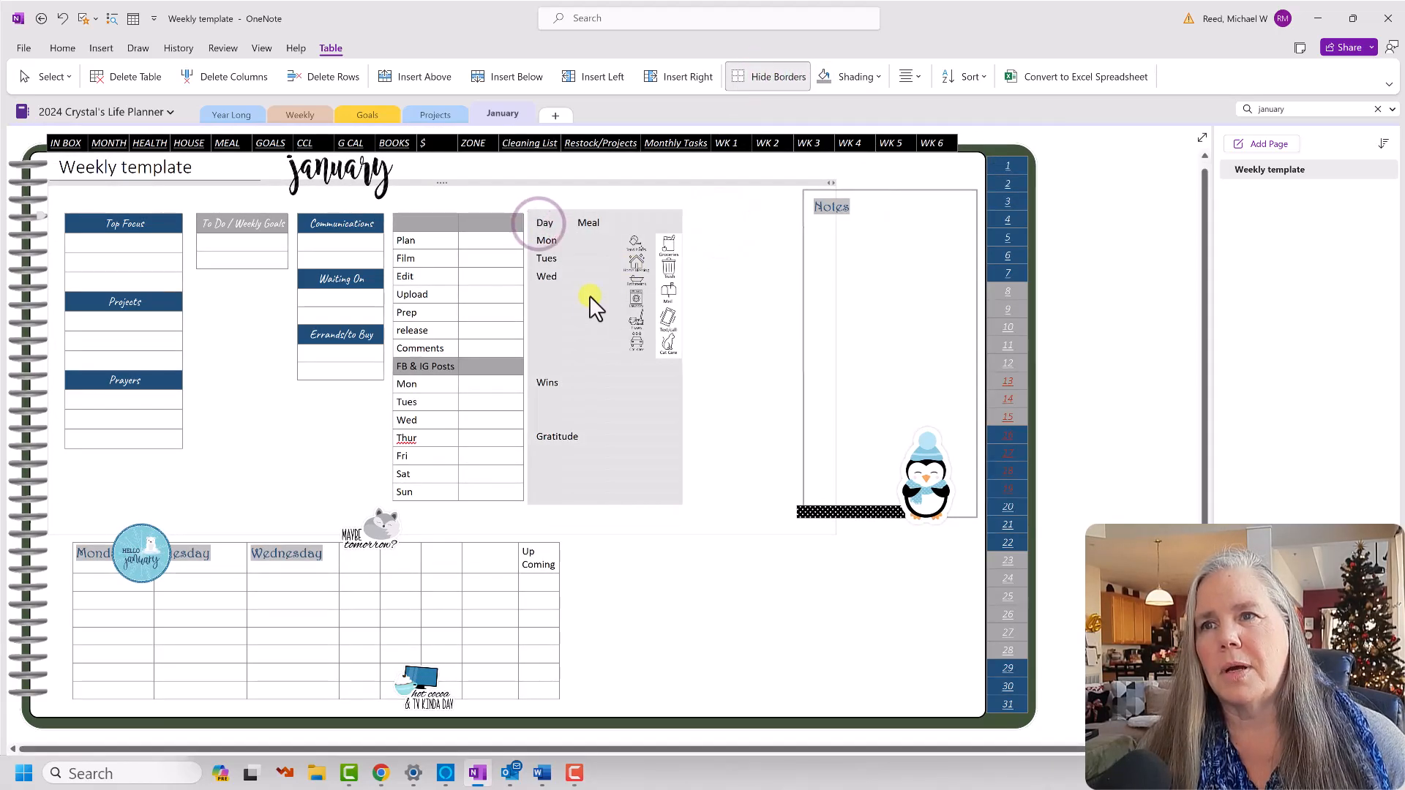
click(587, 252)
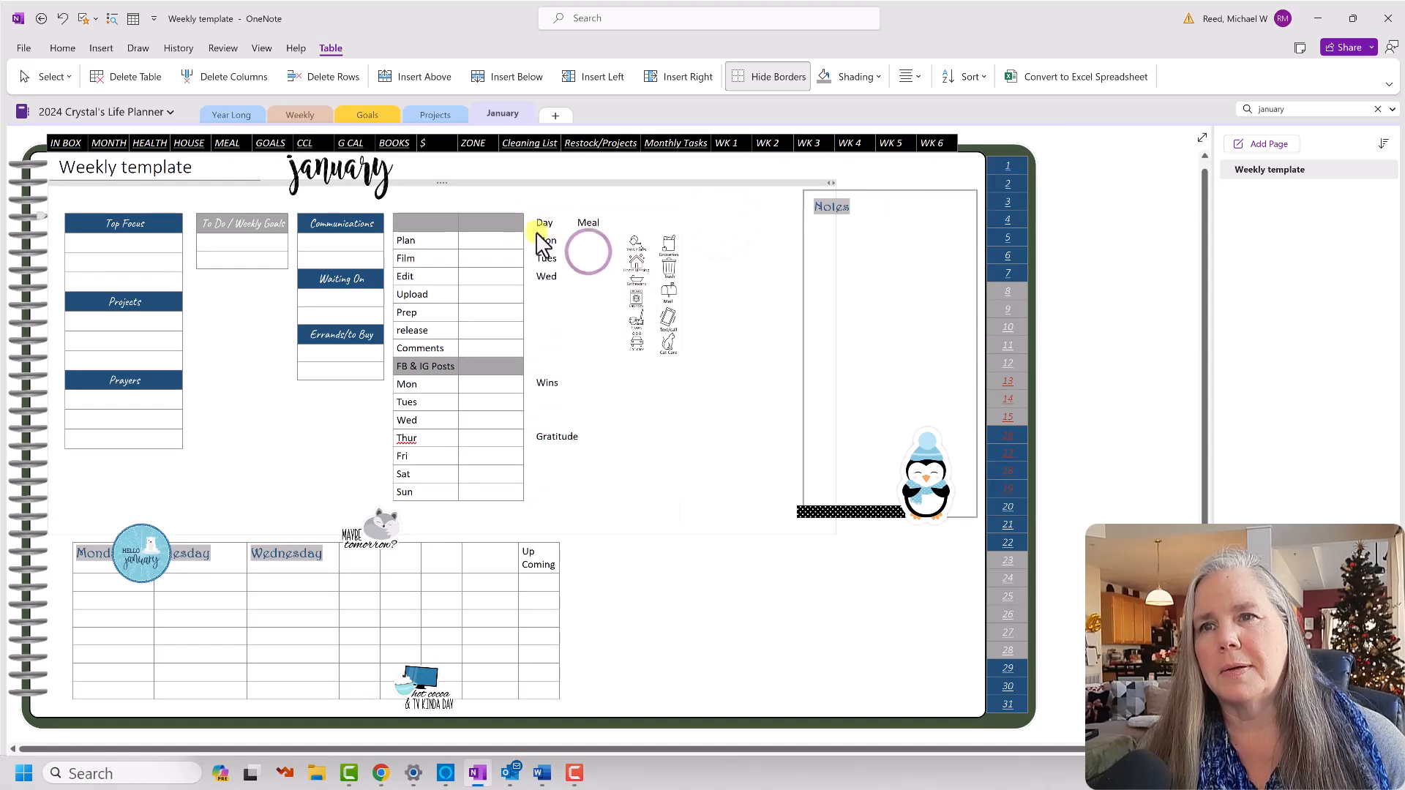
Show the borders again on the nested Day/Meal table and the Wins/Gratitude table.
drag(538, 225, 586, 502)
click(760, 77)
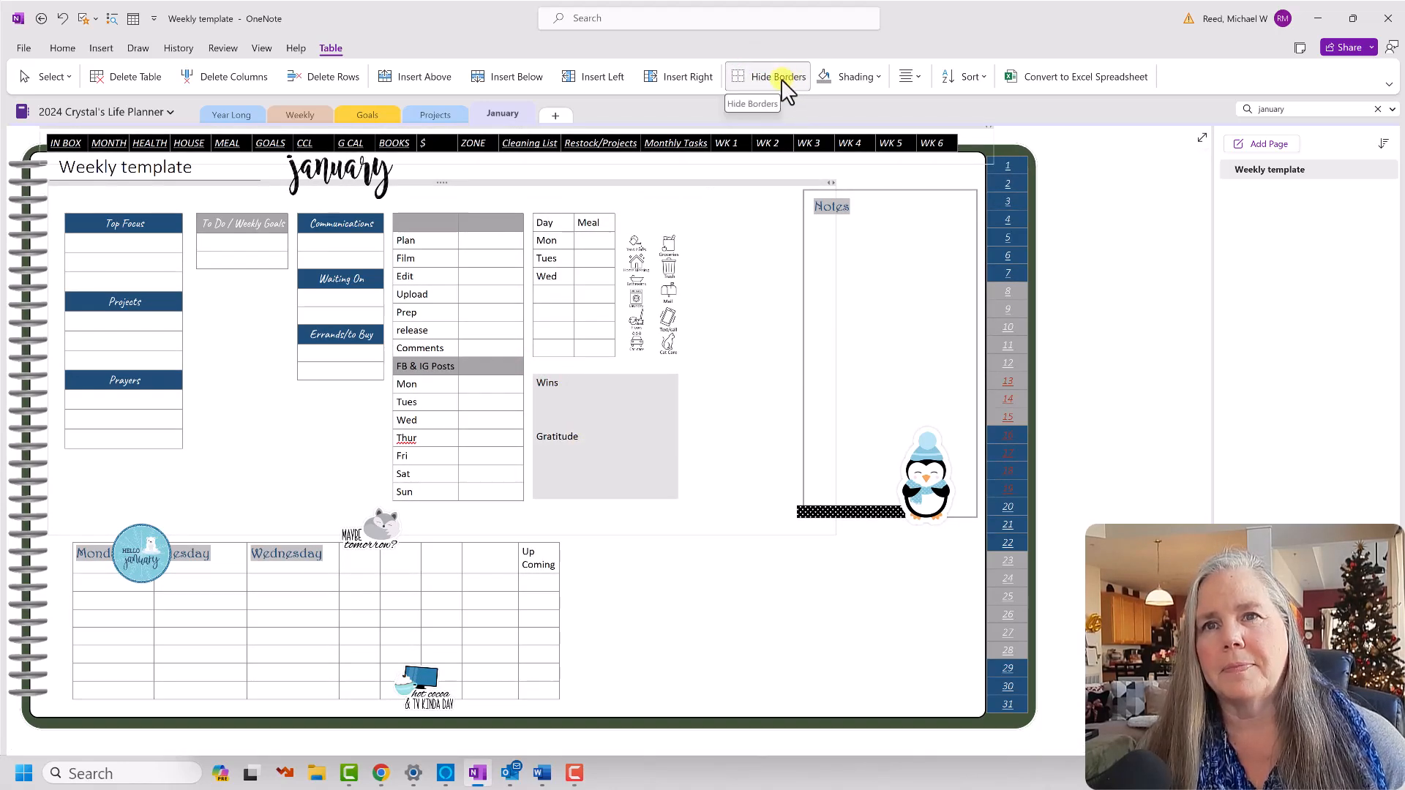
click(755, 85)
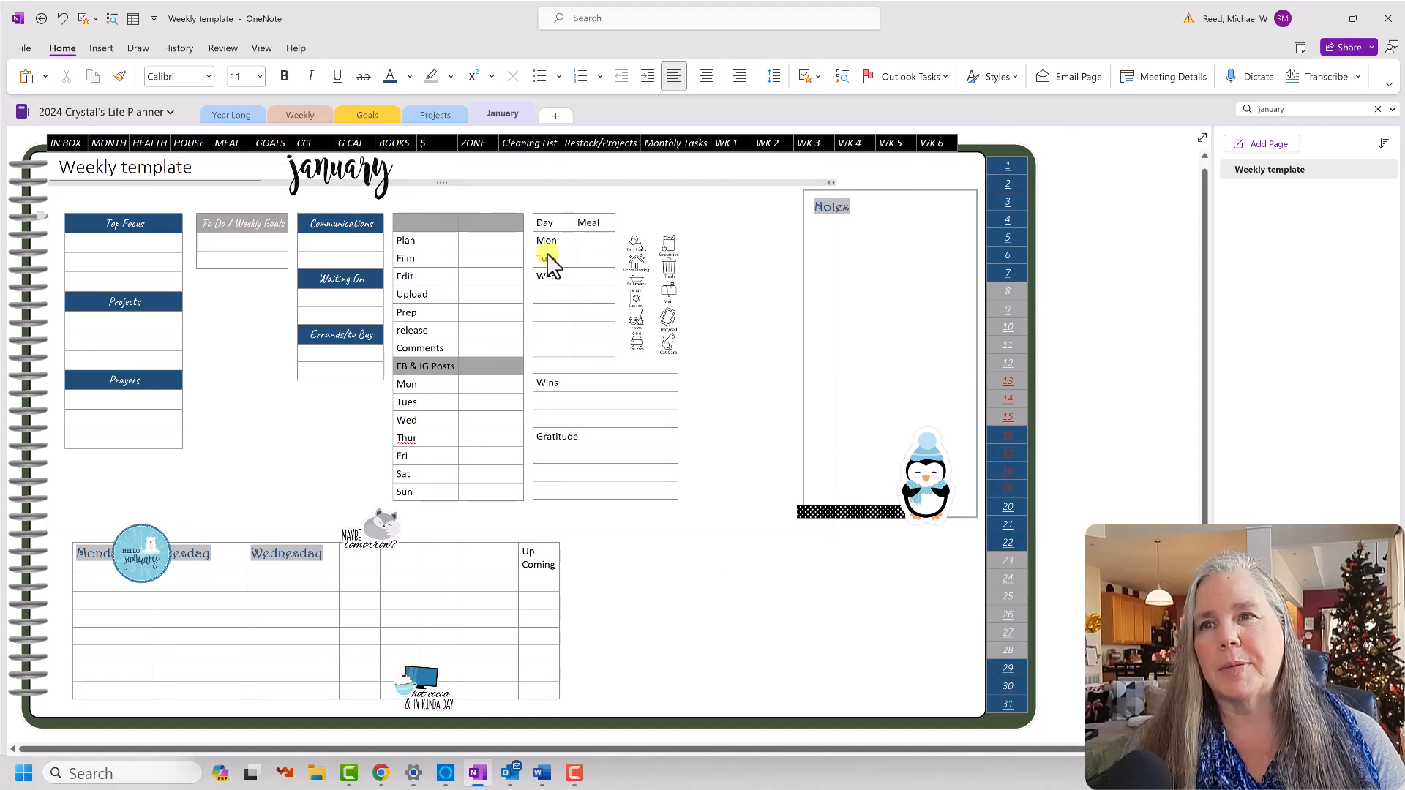
Move the whole main layout table out of the way, over the lower part of the Notes box and date strip.
click(432, 185)
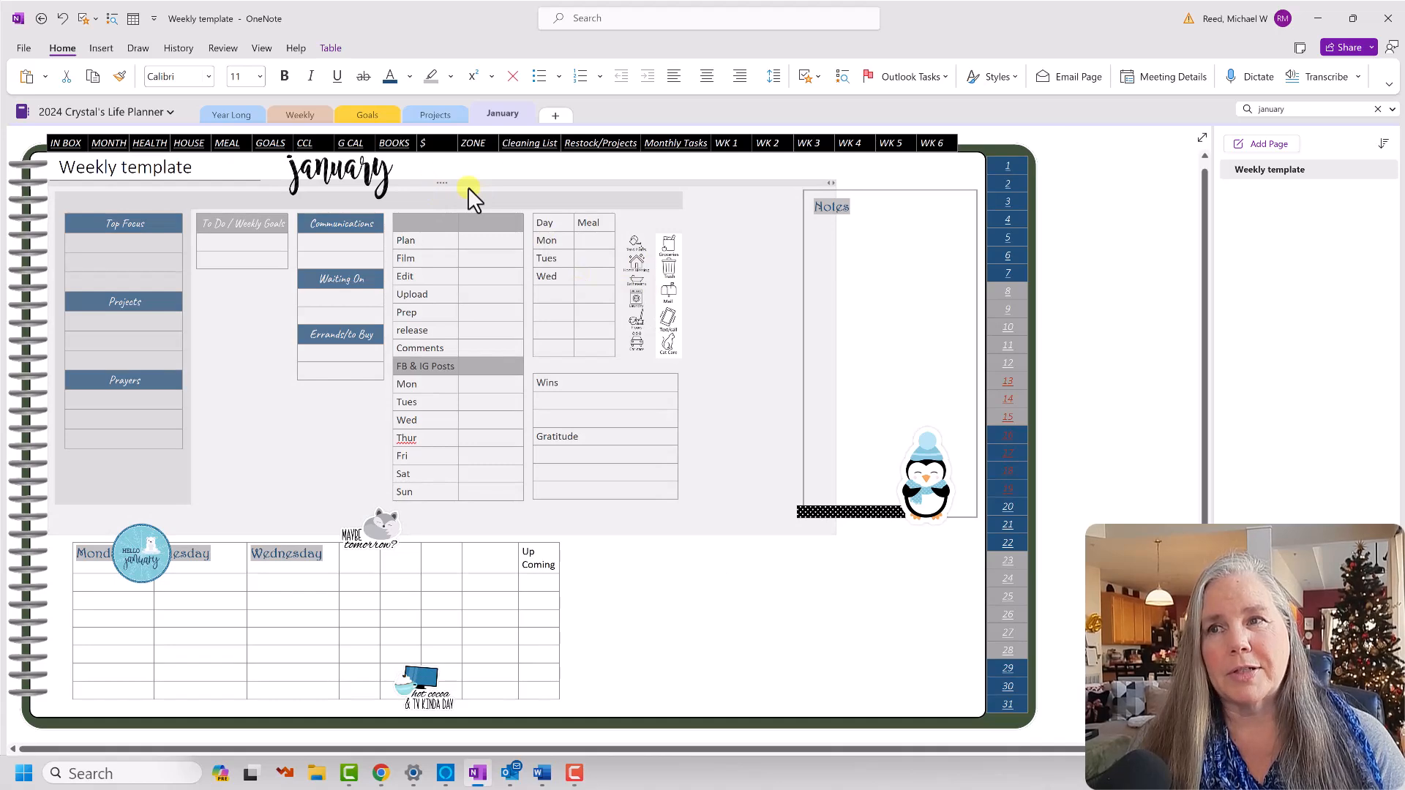
drag(468, 183, 1204, 369)
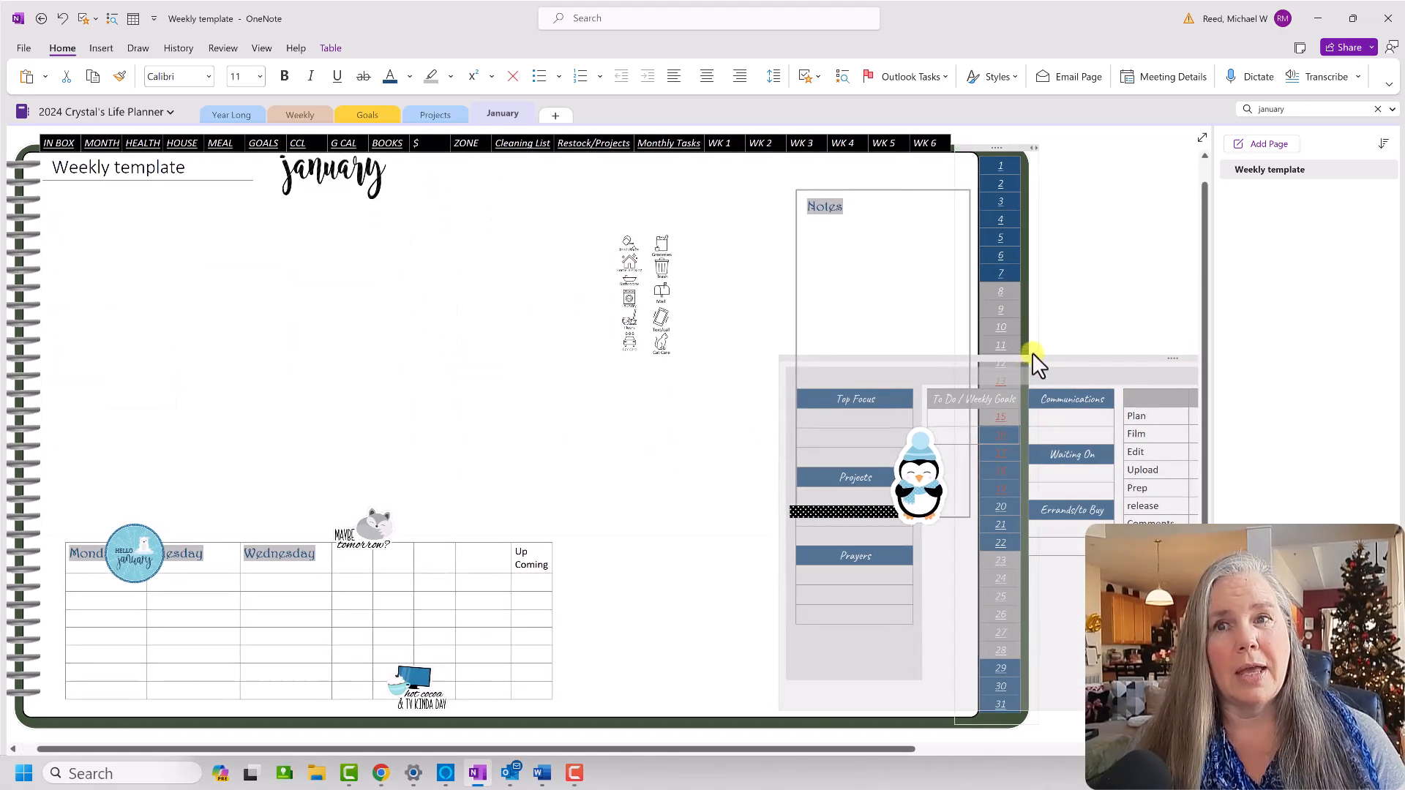
drag(1032, 357, 845, 333)
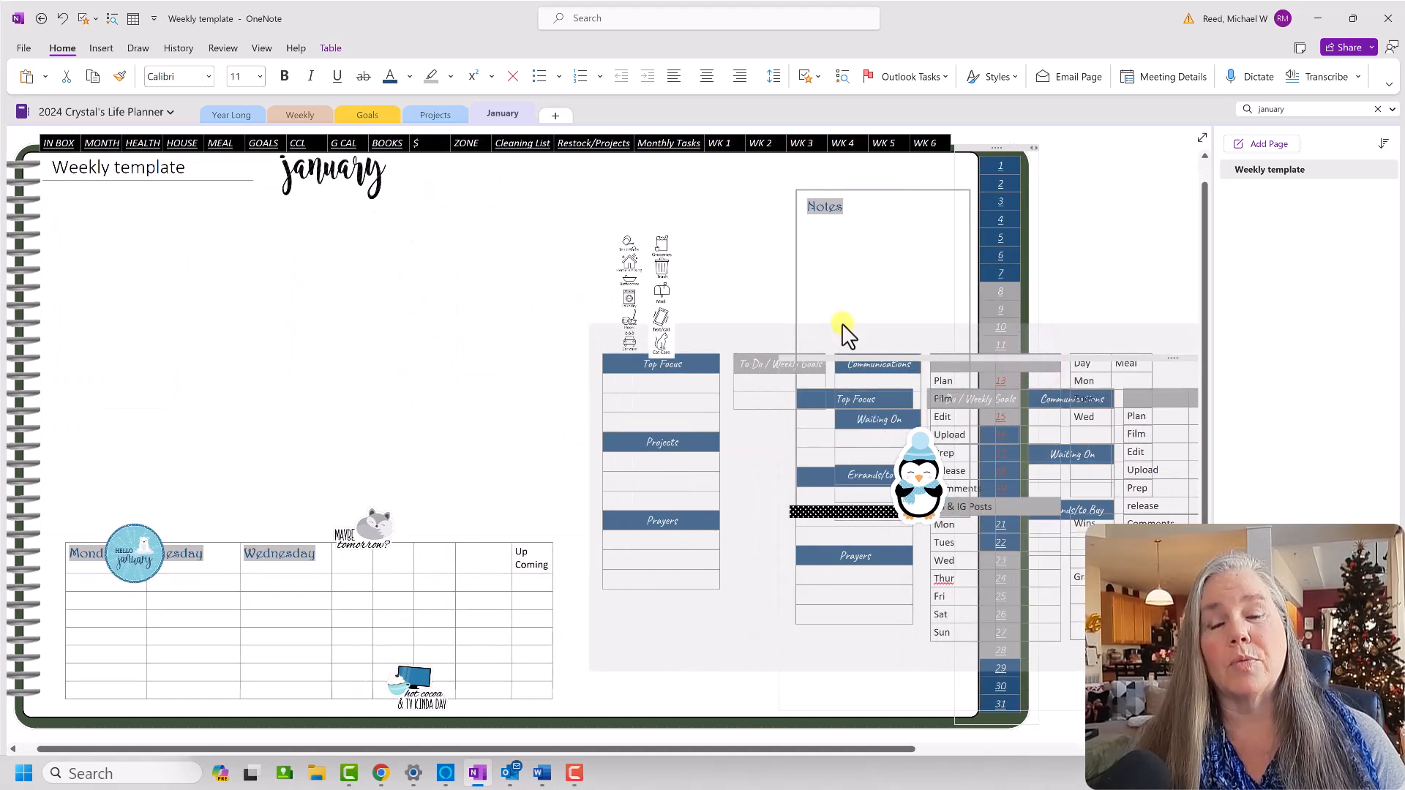
drag(918, 422, 944, 442)
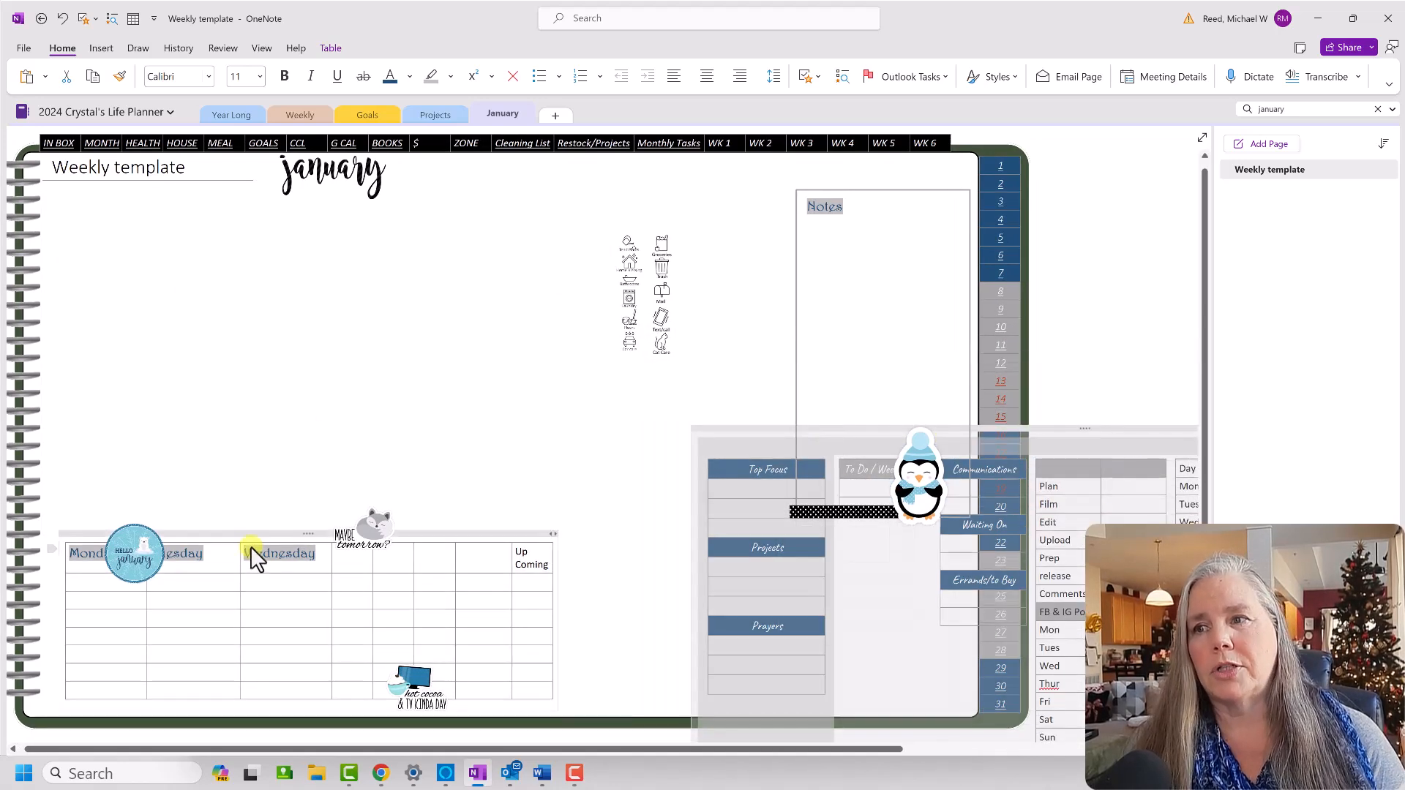
Move the weekday table up under the page title and place the main layout table directly below it.
drag(252, 533, 231, 201)
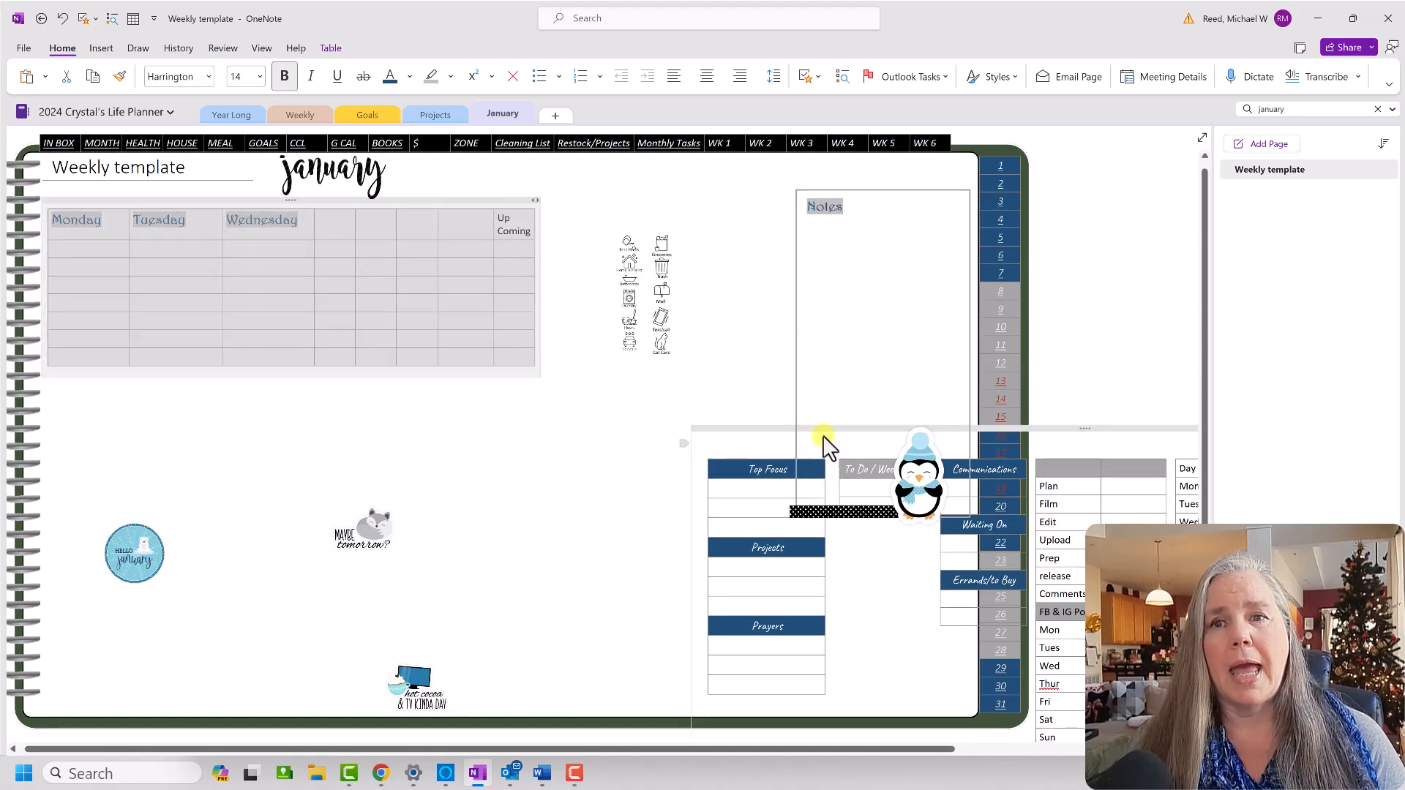
drag(829, 431, 182, 395)
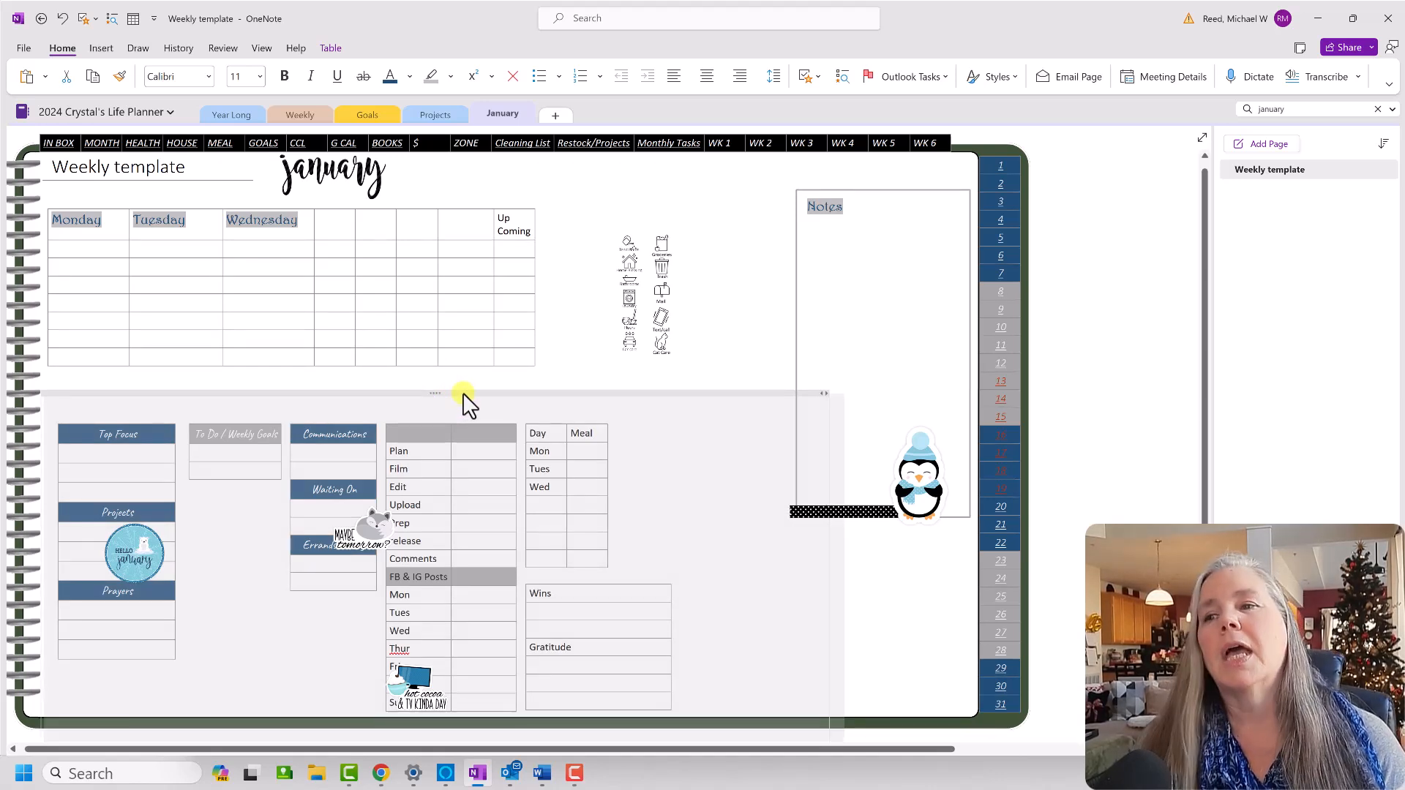
drag(465, 396, 448, 382)
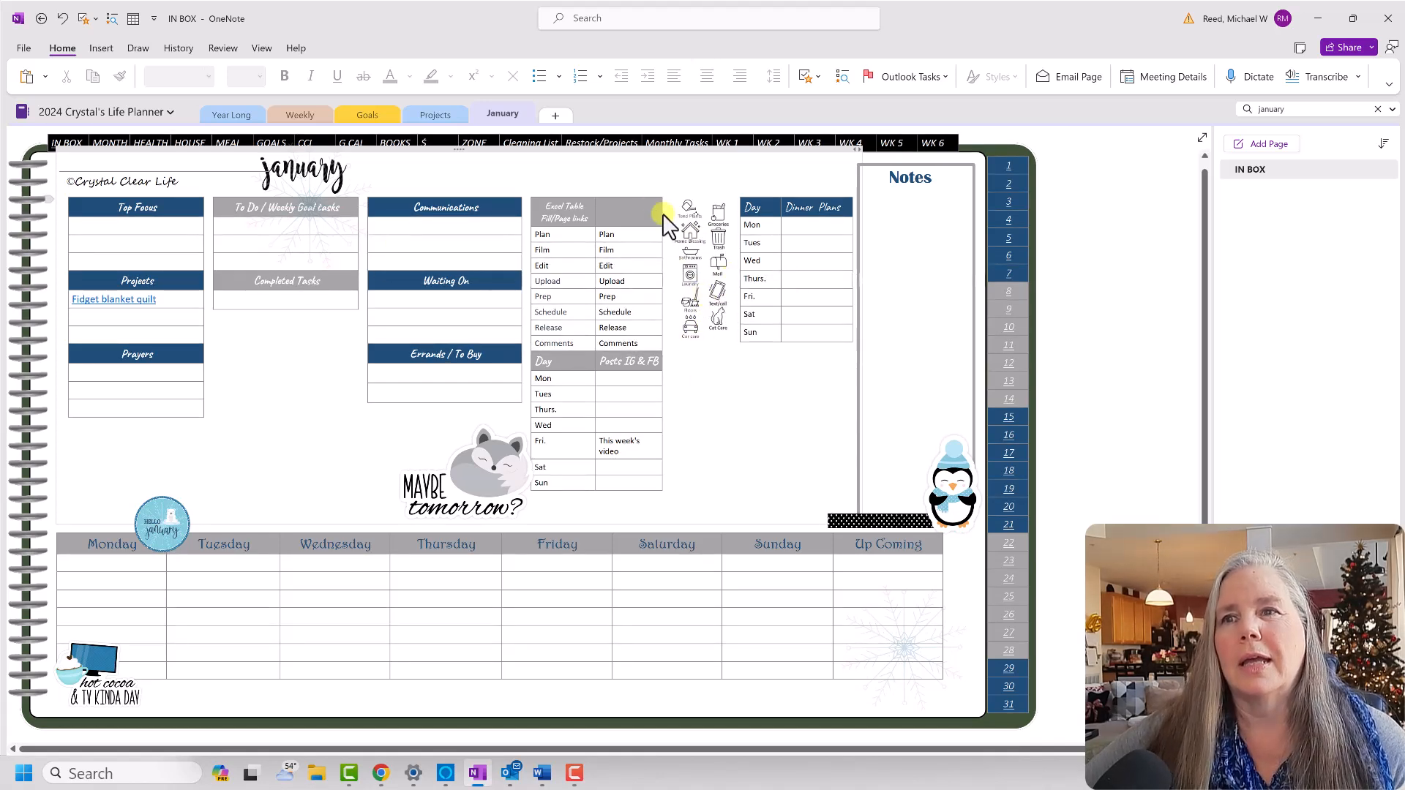
Title the January section's planner page Weekly.
click(501, 180)
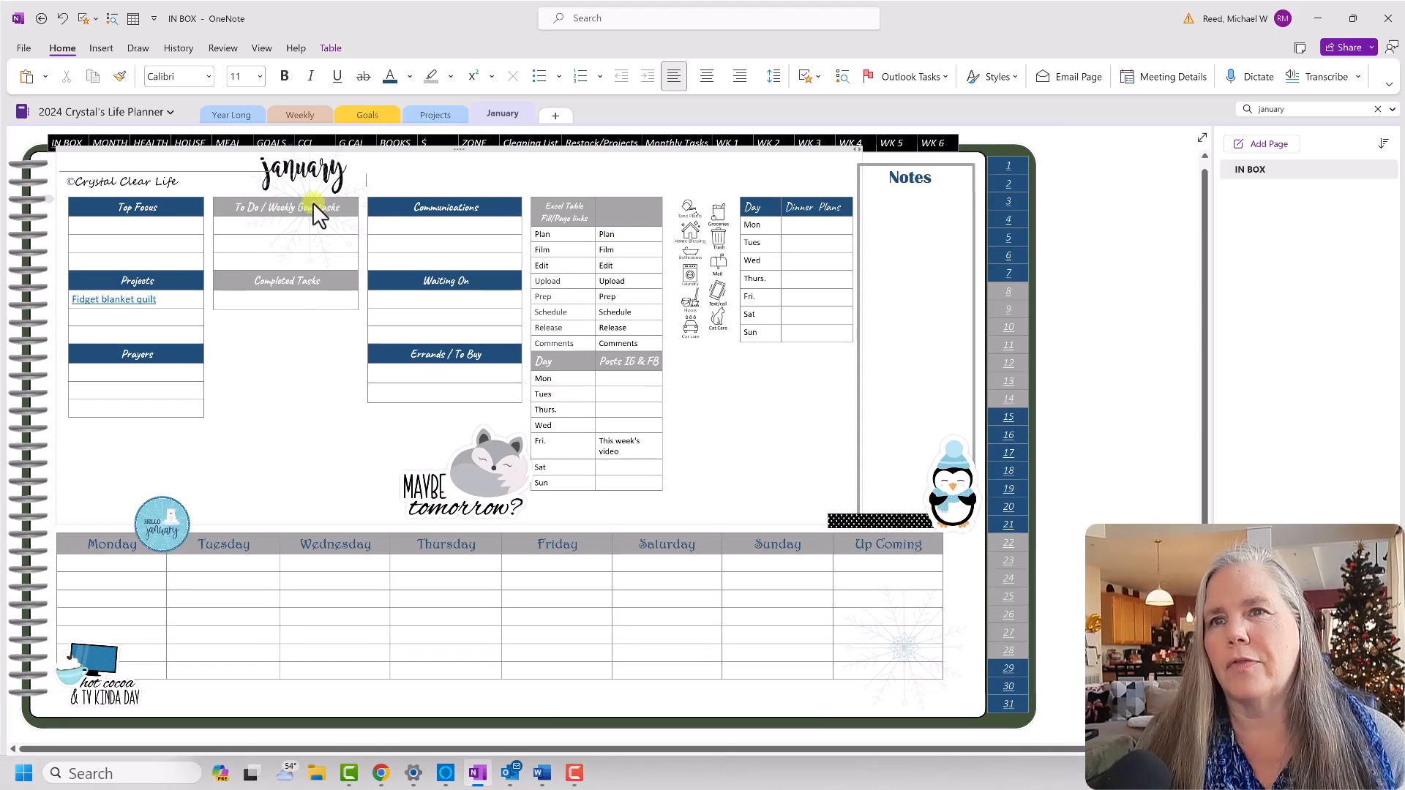
click(1132, 276)
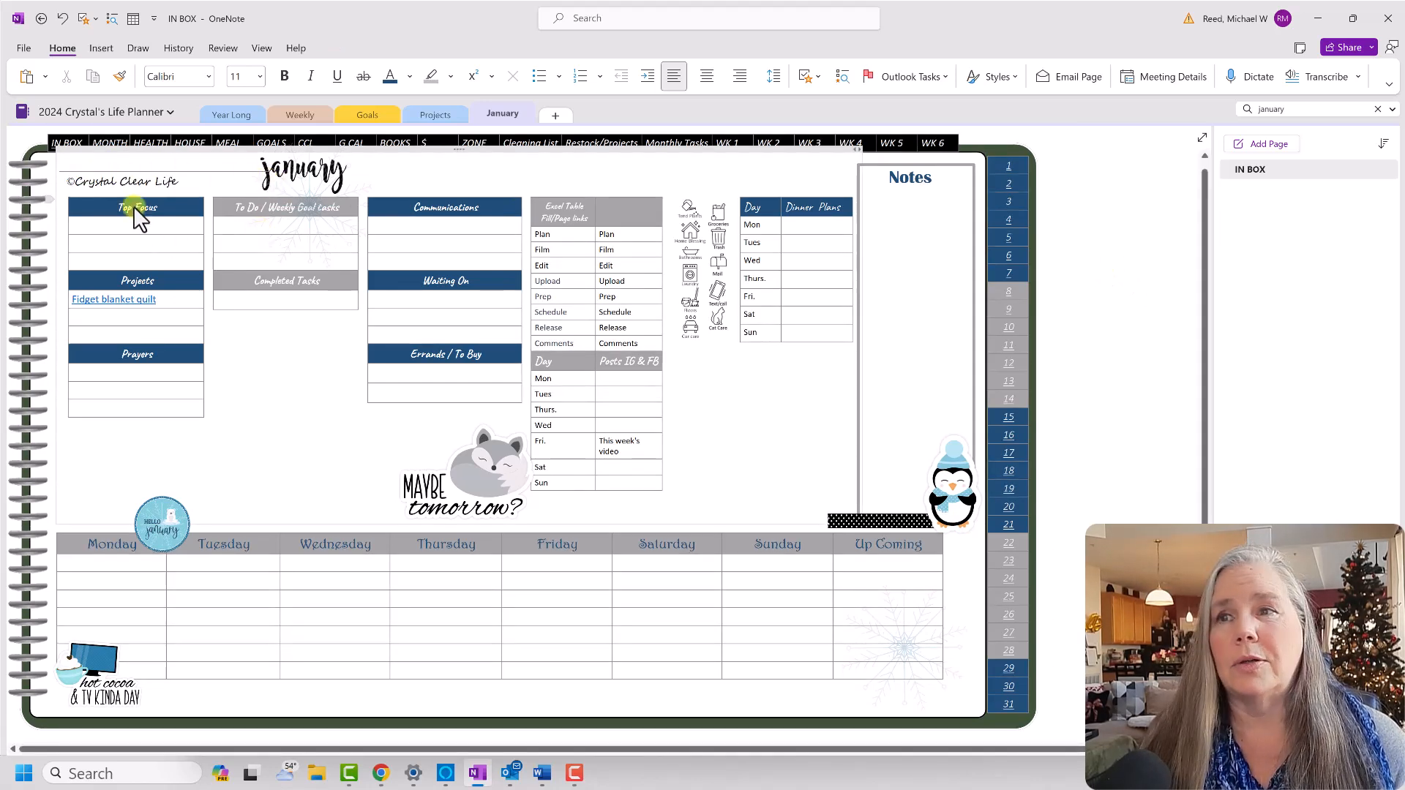
click(93, 164)
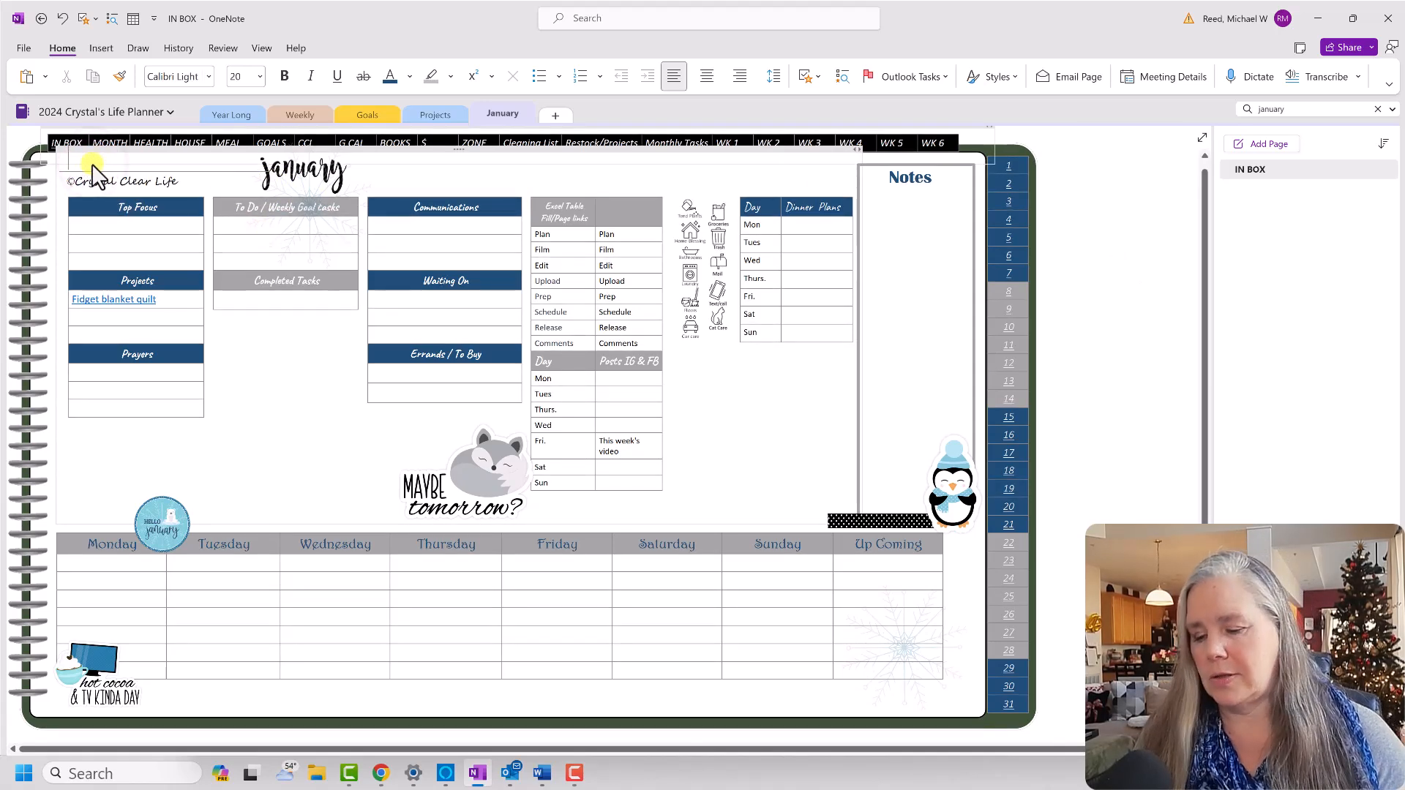
text(Weekly)
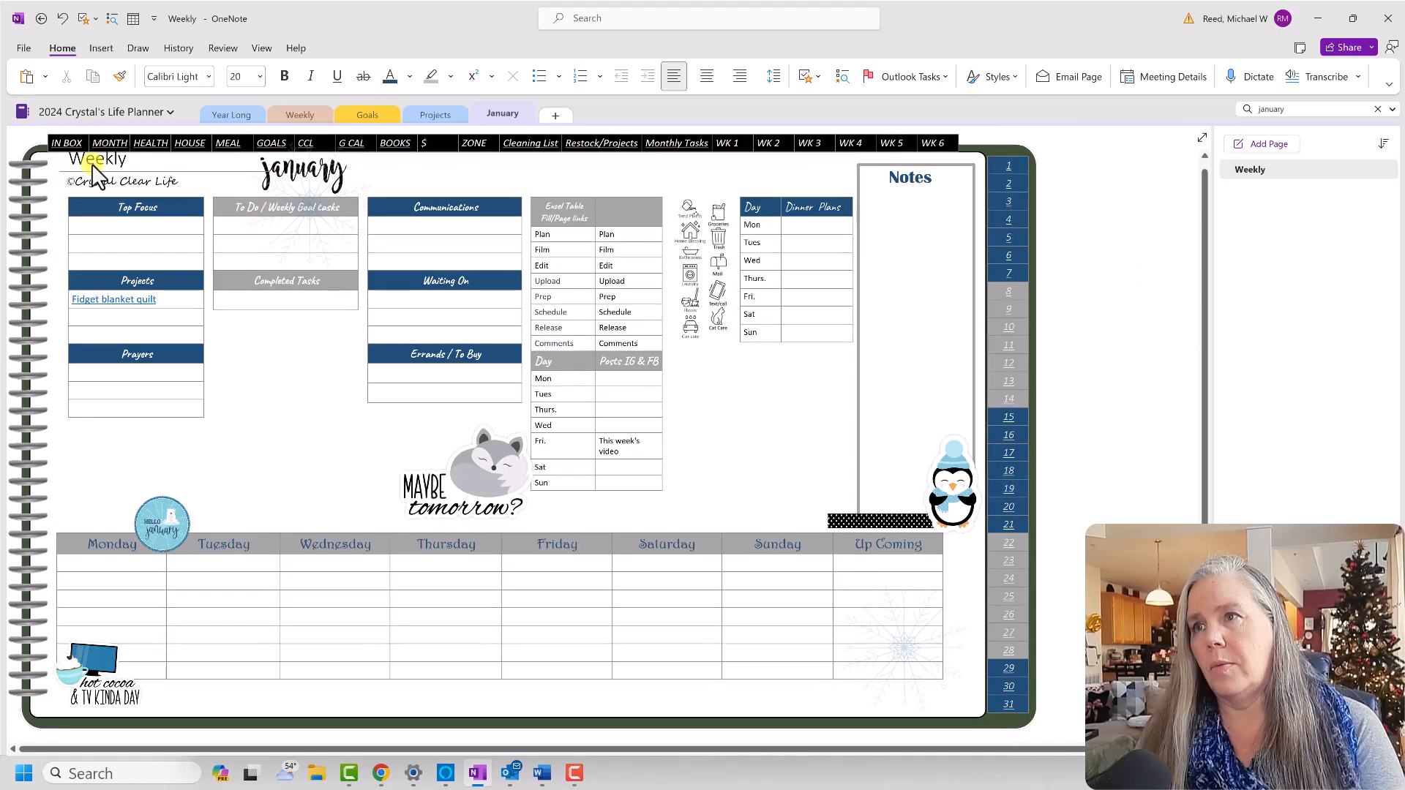
click(1098, 274)
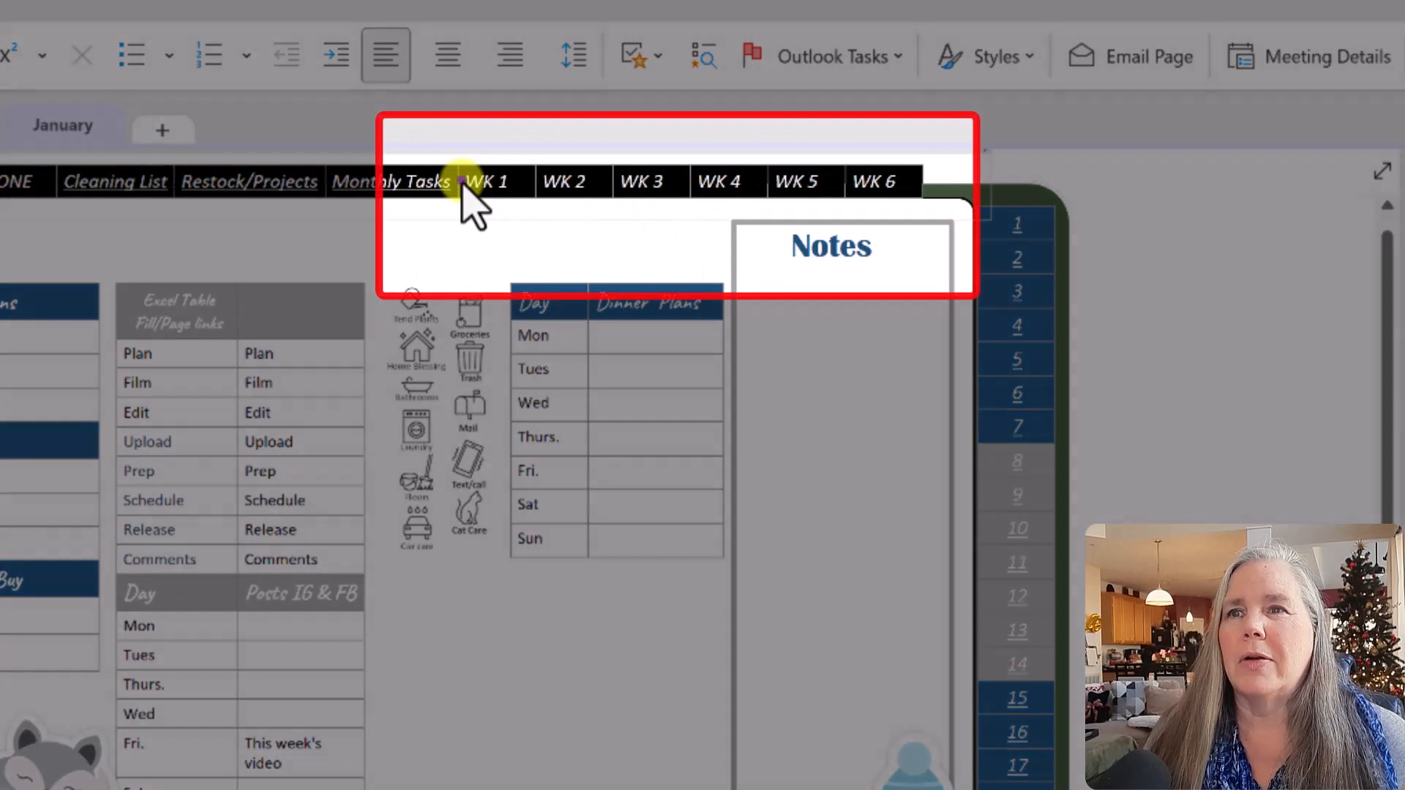
drag(464, 182, 905, 195)
right_click(905, 195)
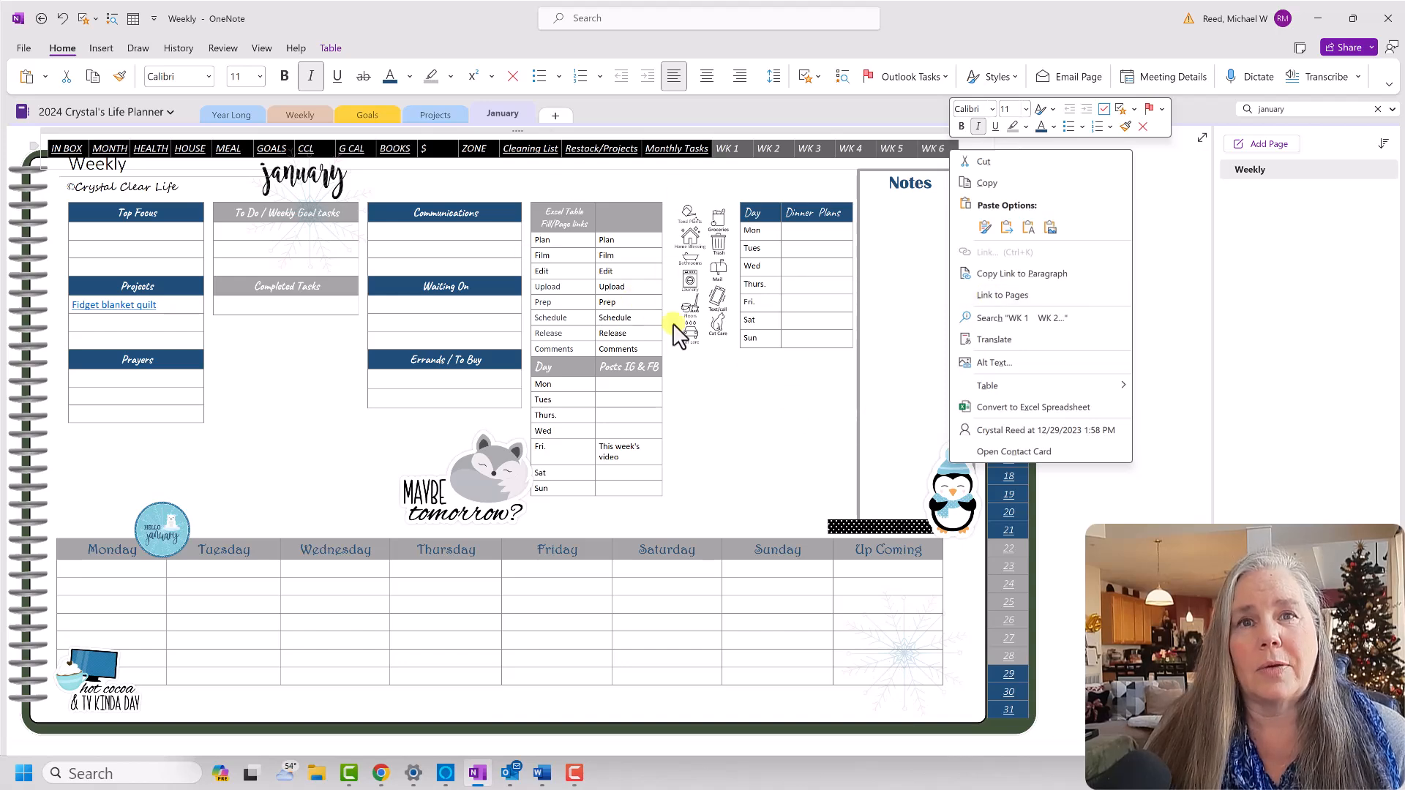
click(1127, 502)
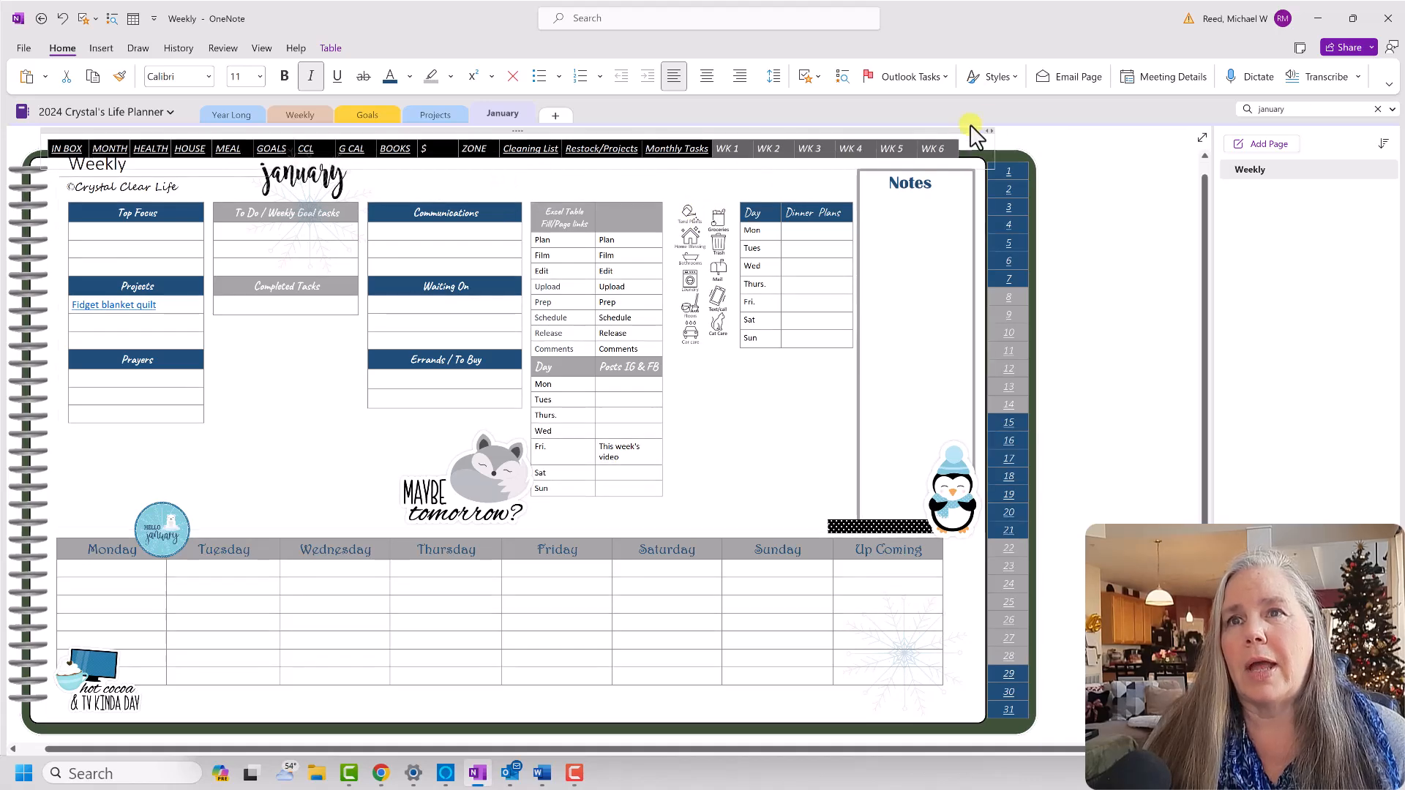
Save the current page as a template named "jan weekly" and make it the default for new pages in the January section.
click(107, 47)
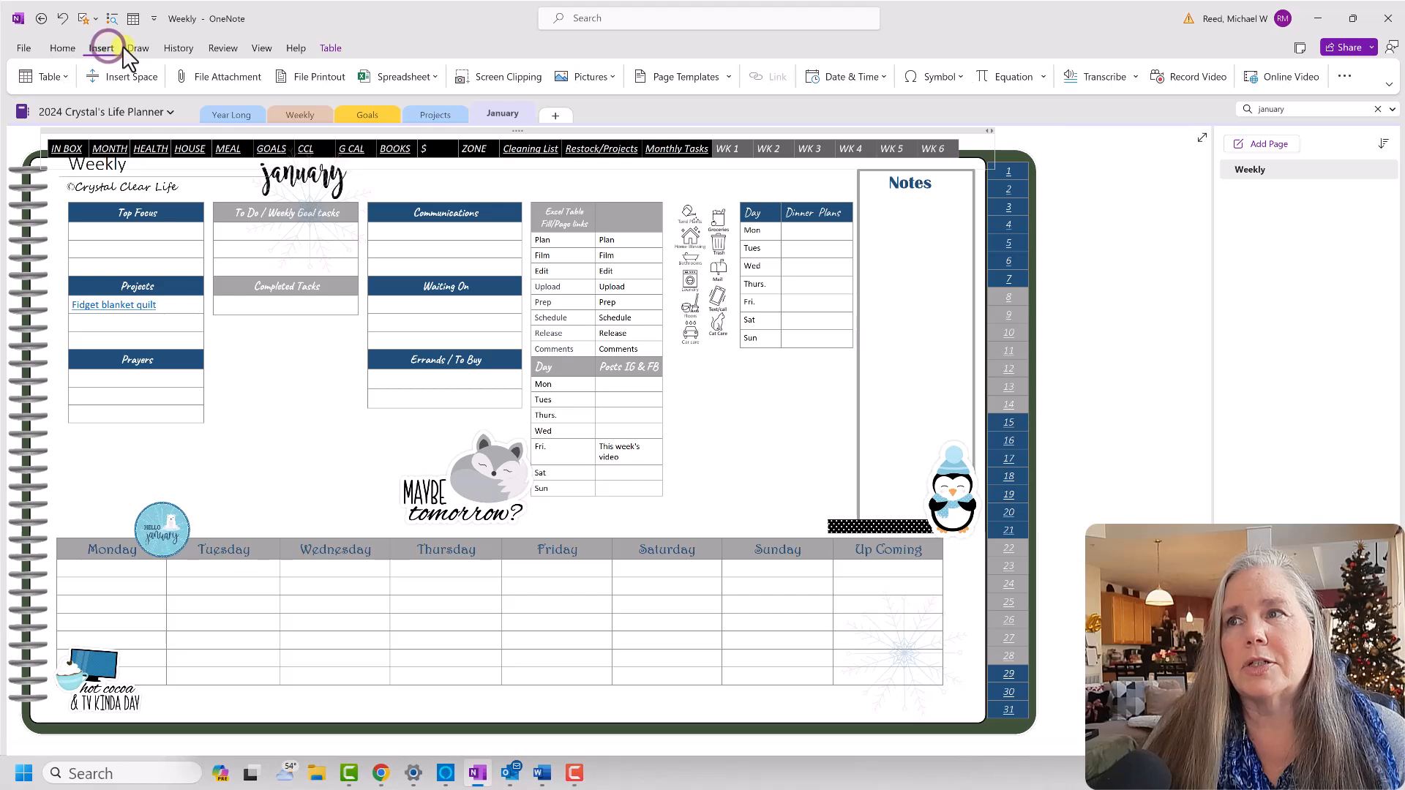
click(729, 76)
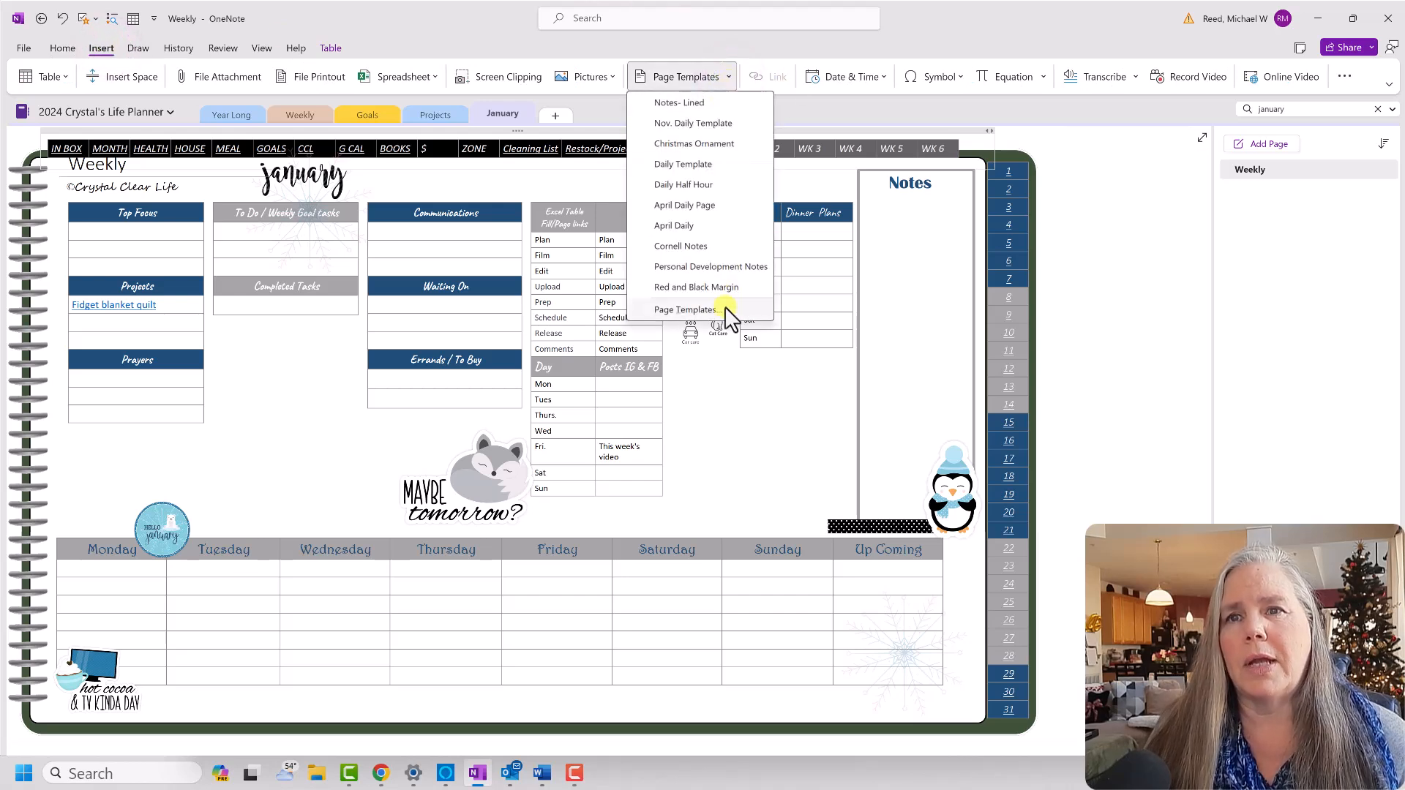
click(701, 309)
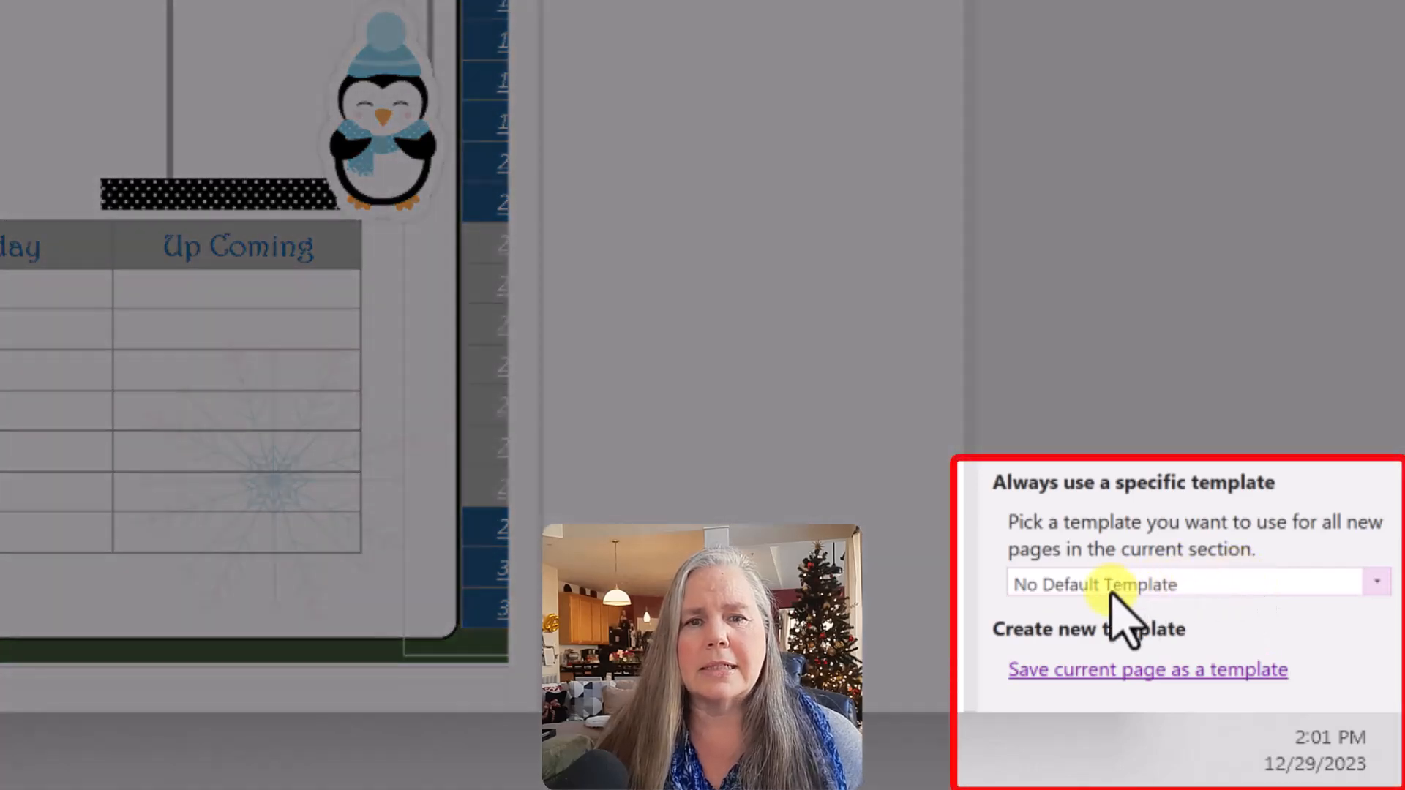
scroll(1121, 575, down, 1)
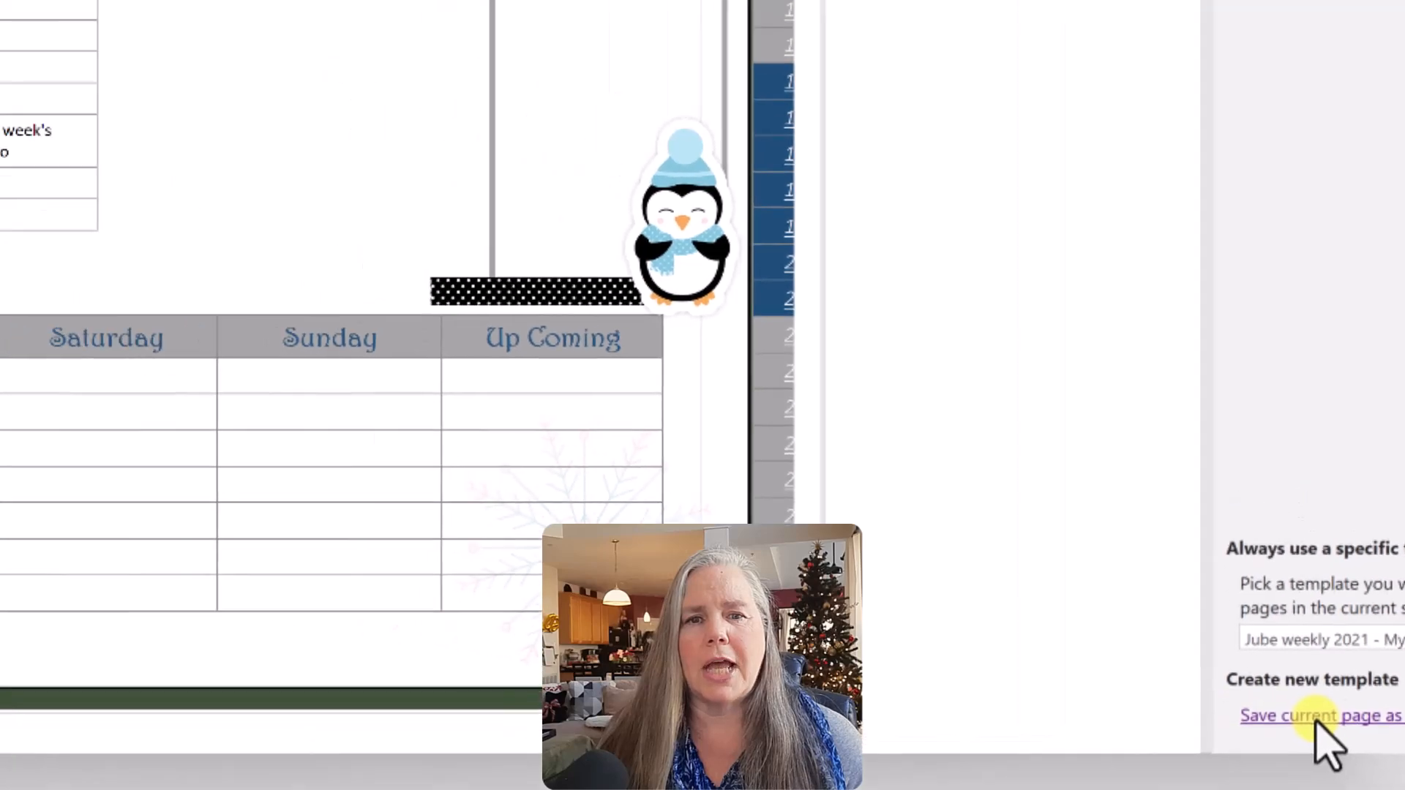
click(1094, 671)
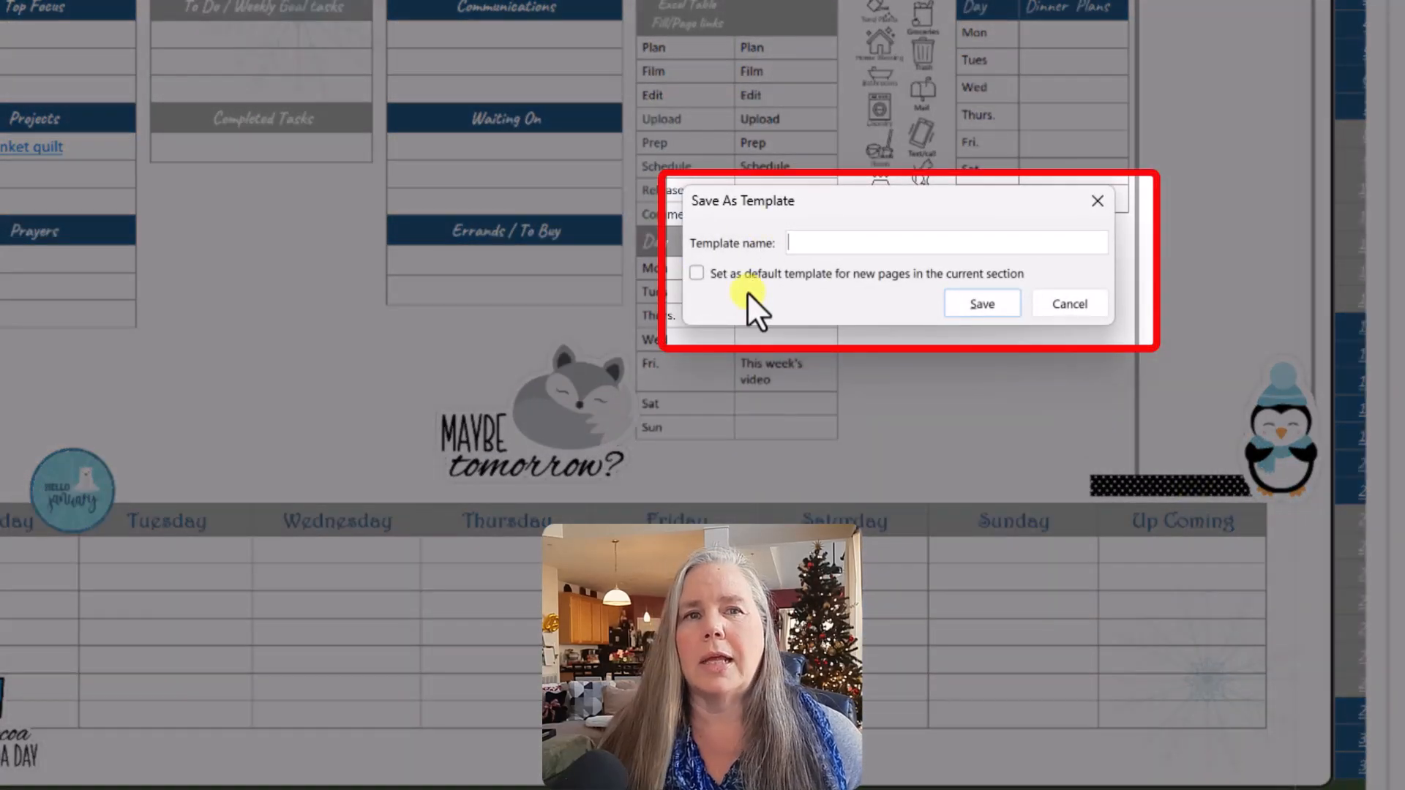
text(jan weekly)
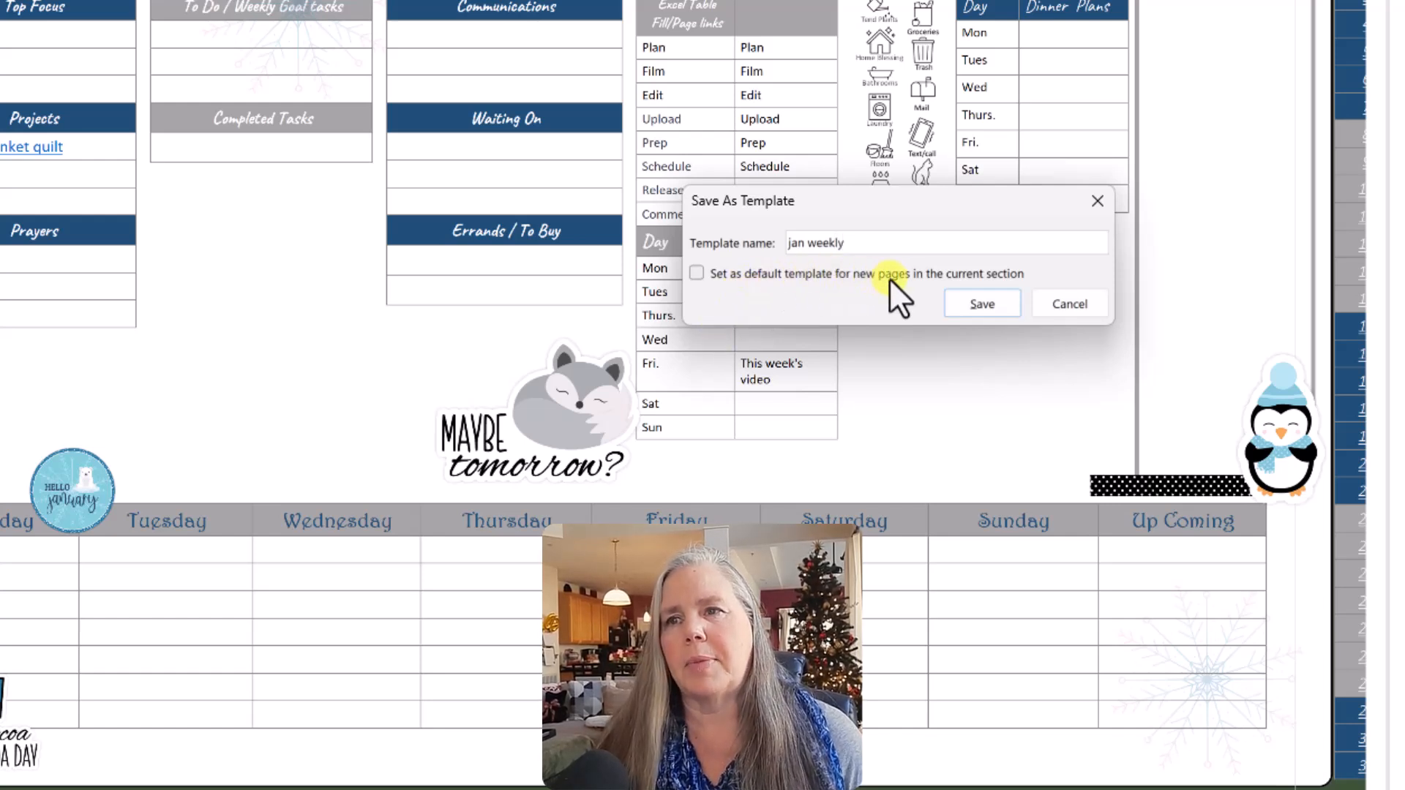
click(692, 274)
click(979, 303)
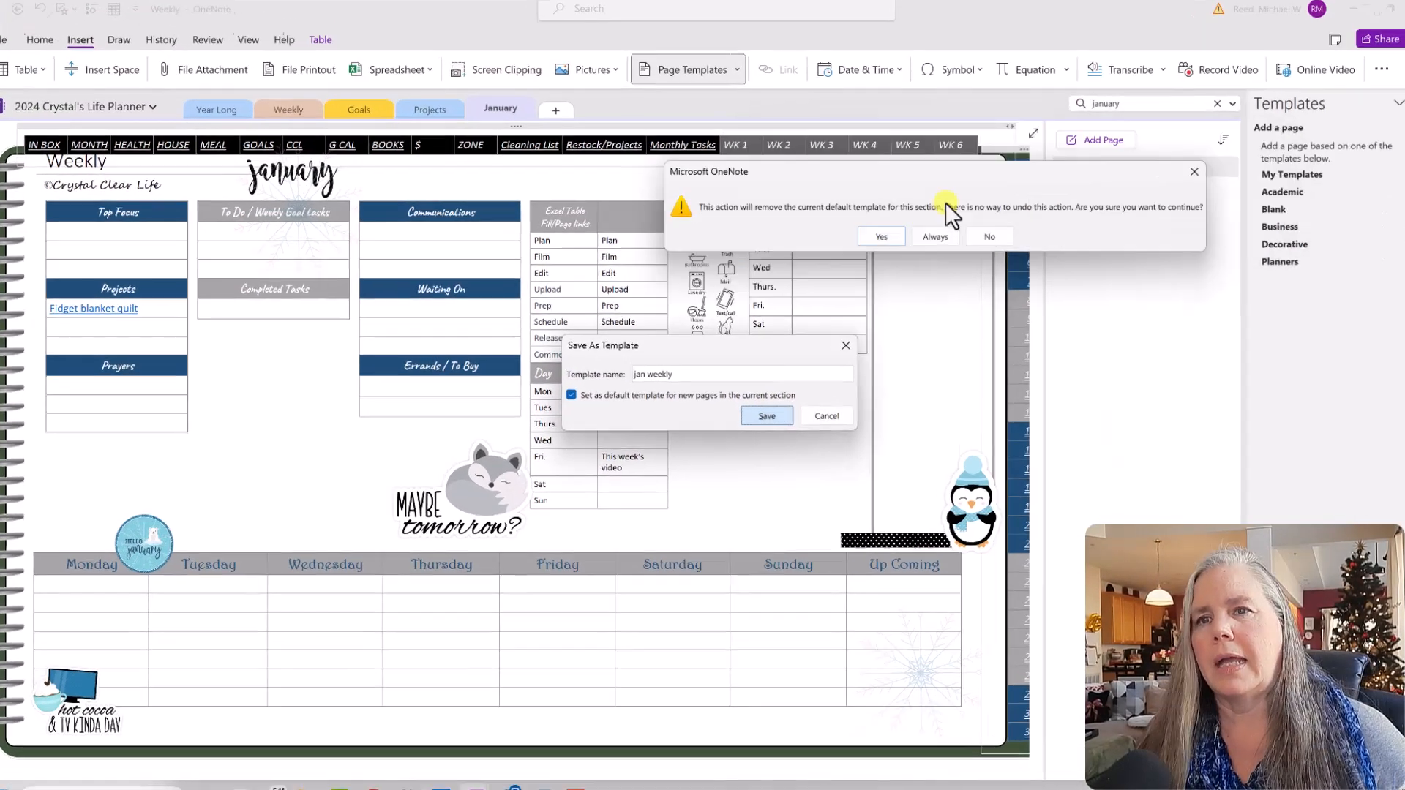
drag(926, 206, 732, 259)
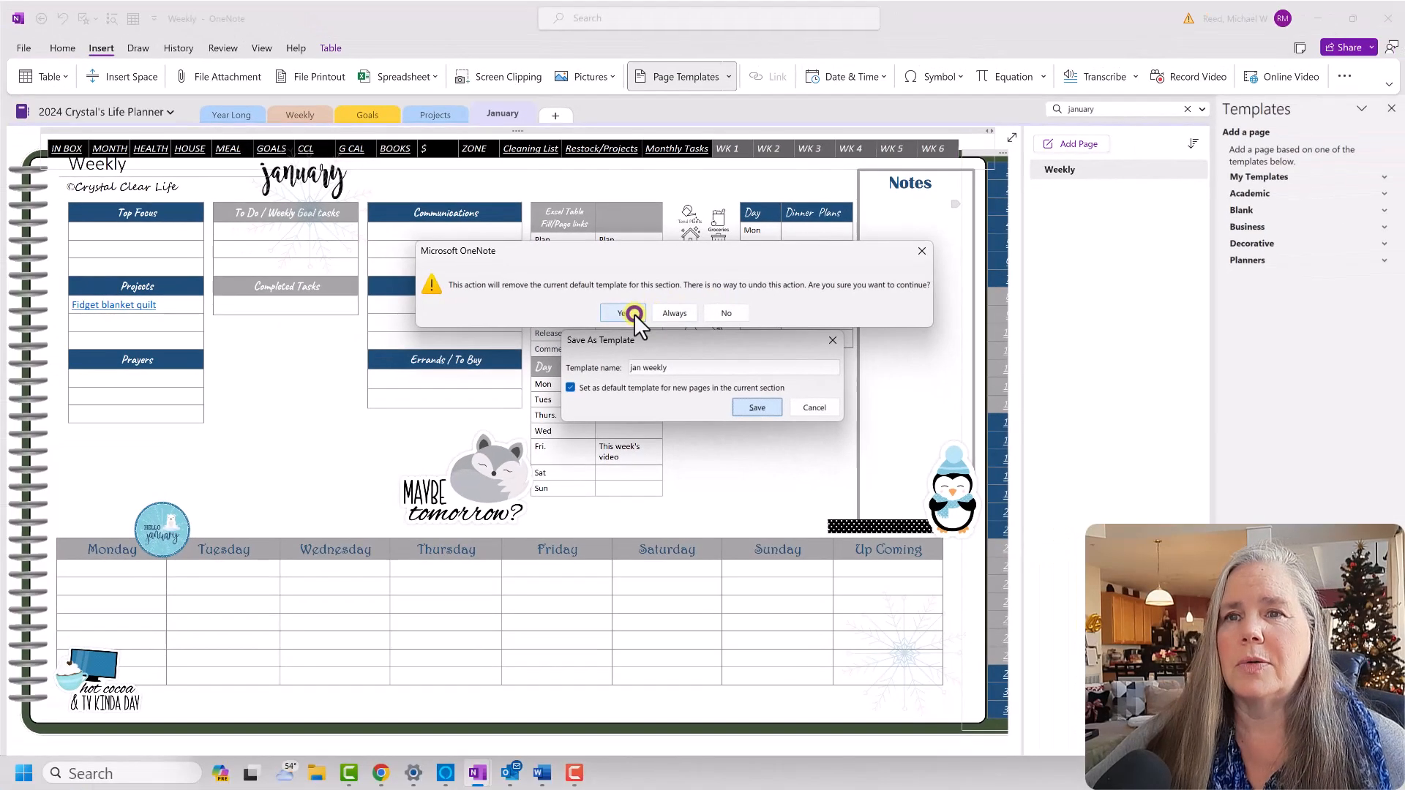
click(645, 339)
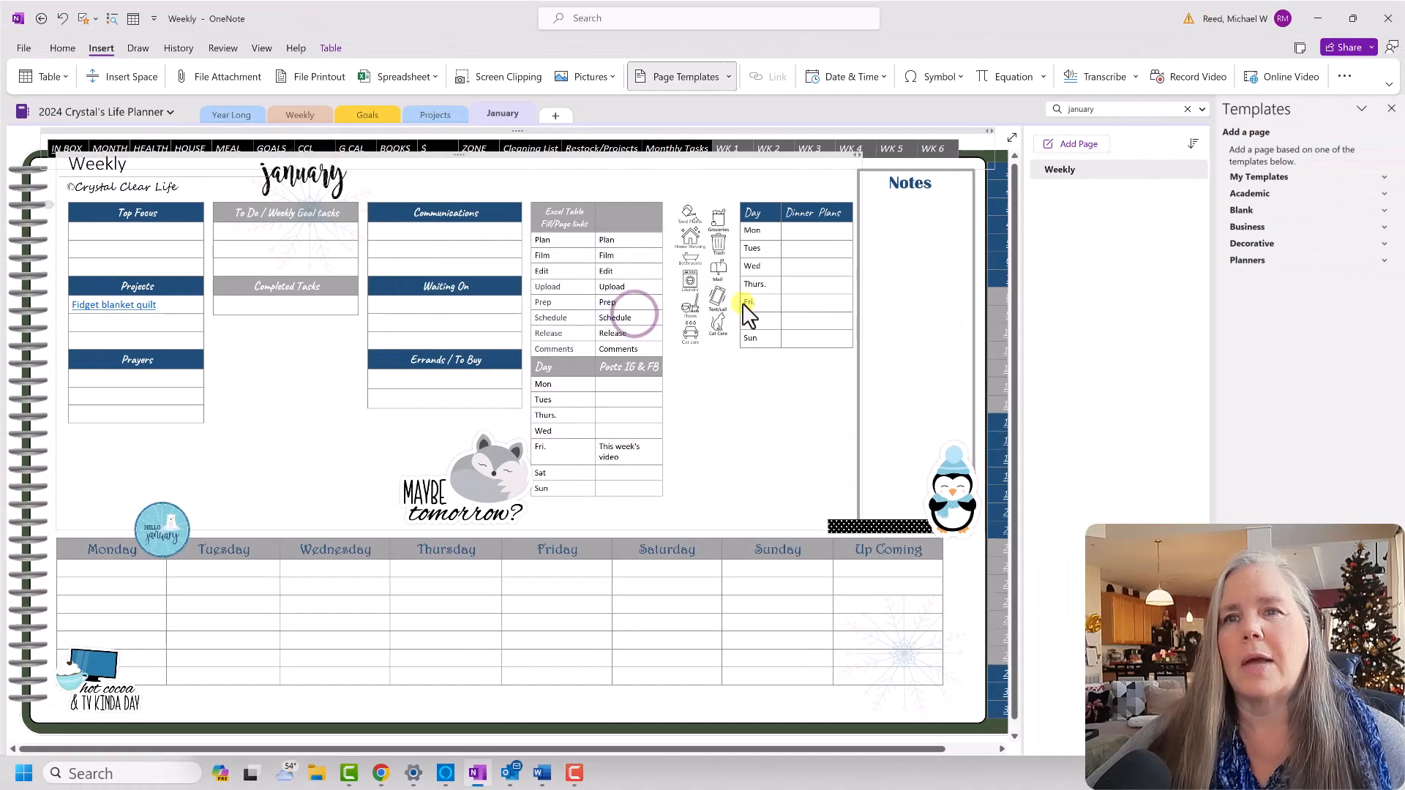
Create linked pages from the WK 1 to WK 6 cells of the page's navigation table.
click(779, 442)
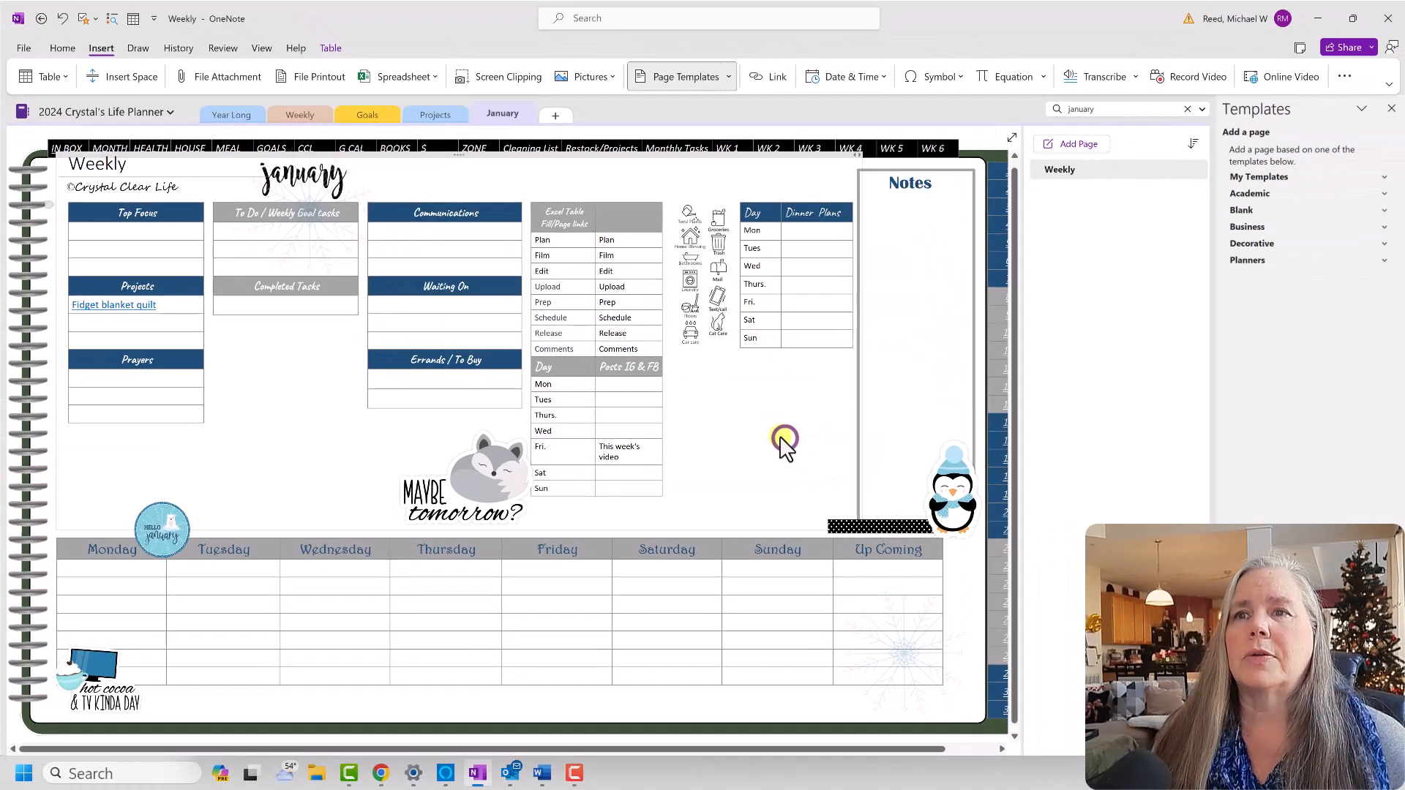
click(766, 177)
drag(713, 143, 949, 151)
right_click(948, 150)
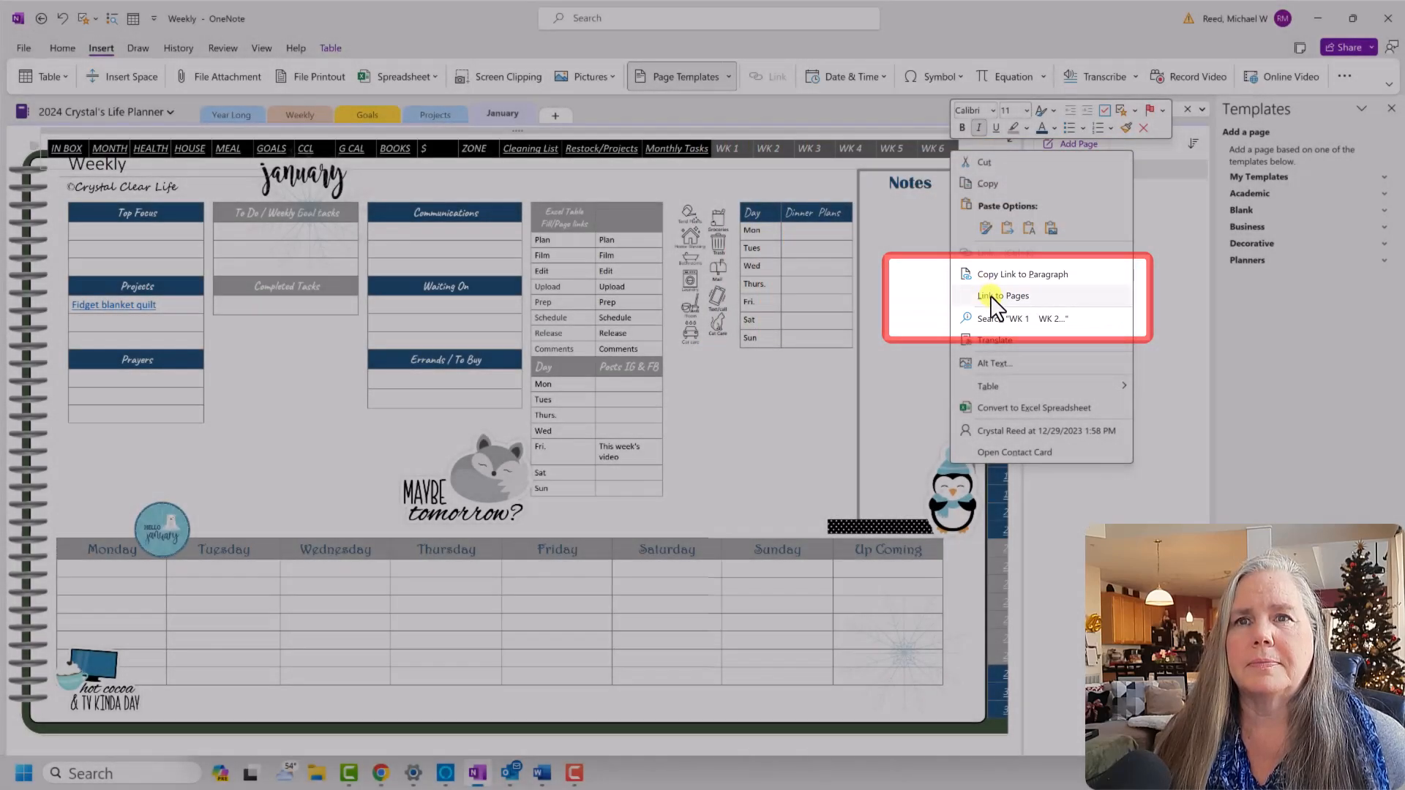
click(992, 297)
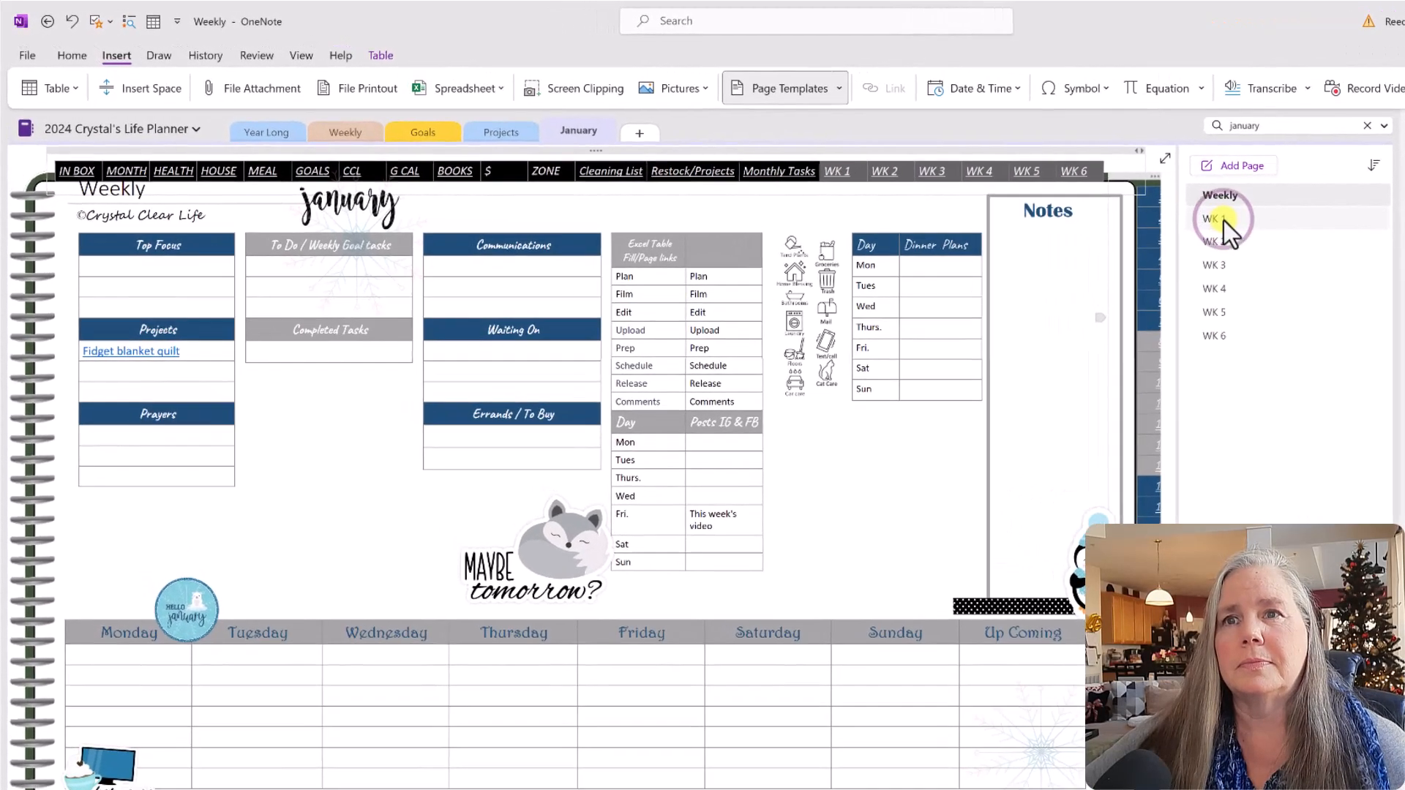
Open each of the new pages WK 1 through WK 6 in turn to check their titles and template layout.
click(1064, 196)
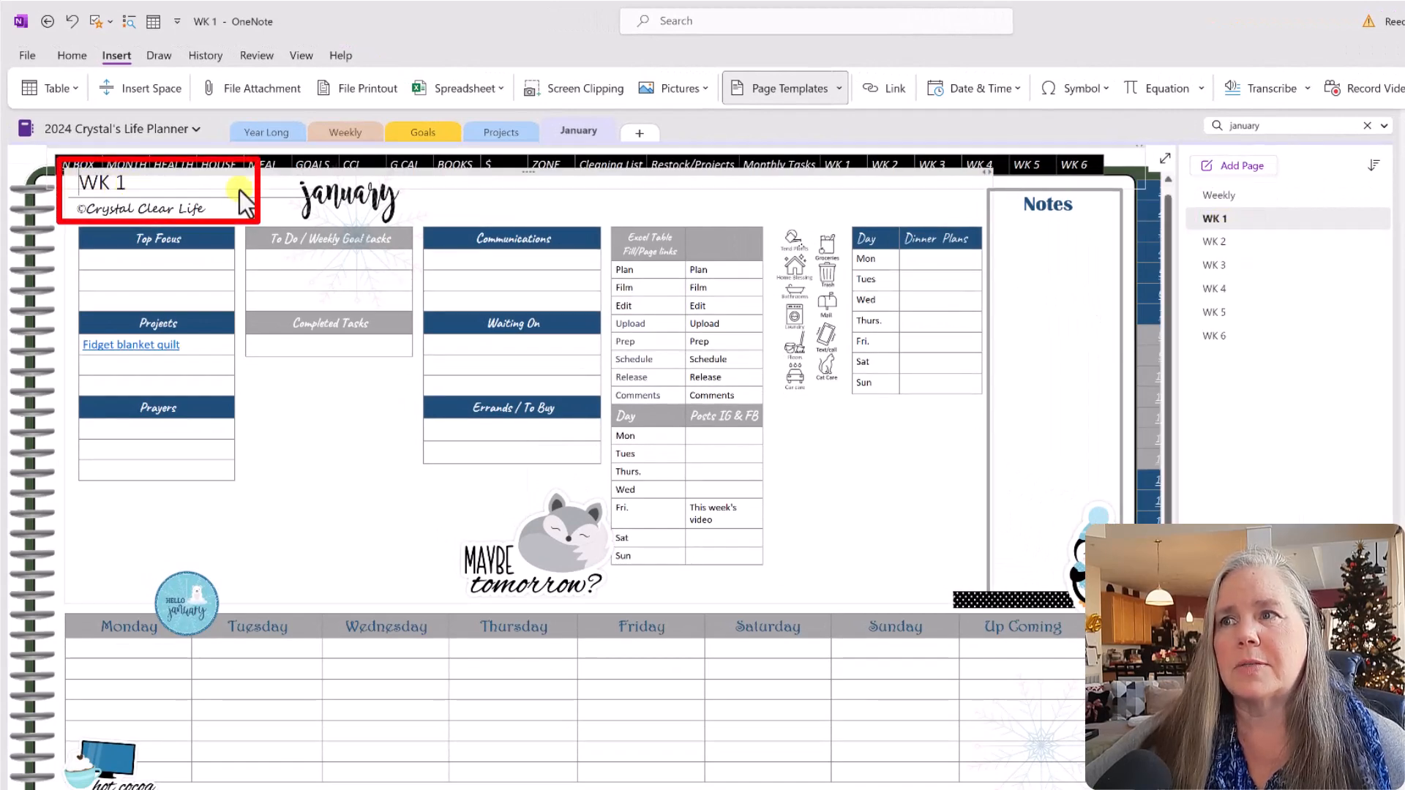
click(1214, 243)
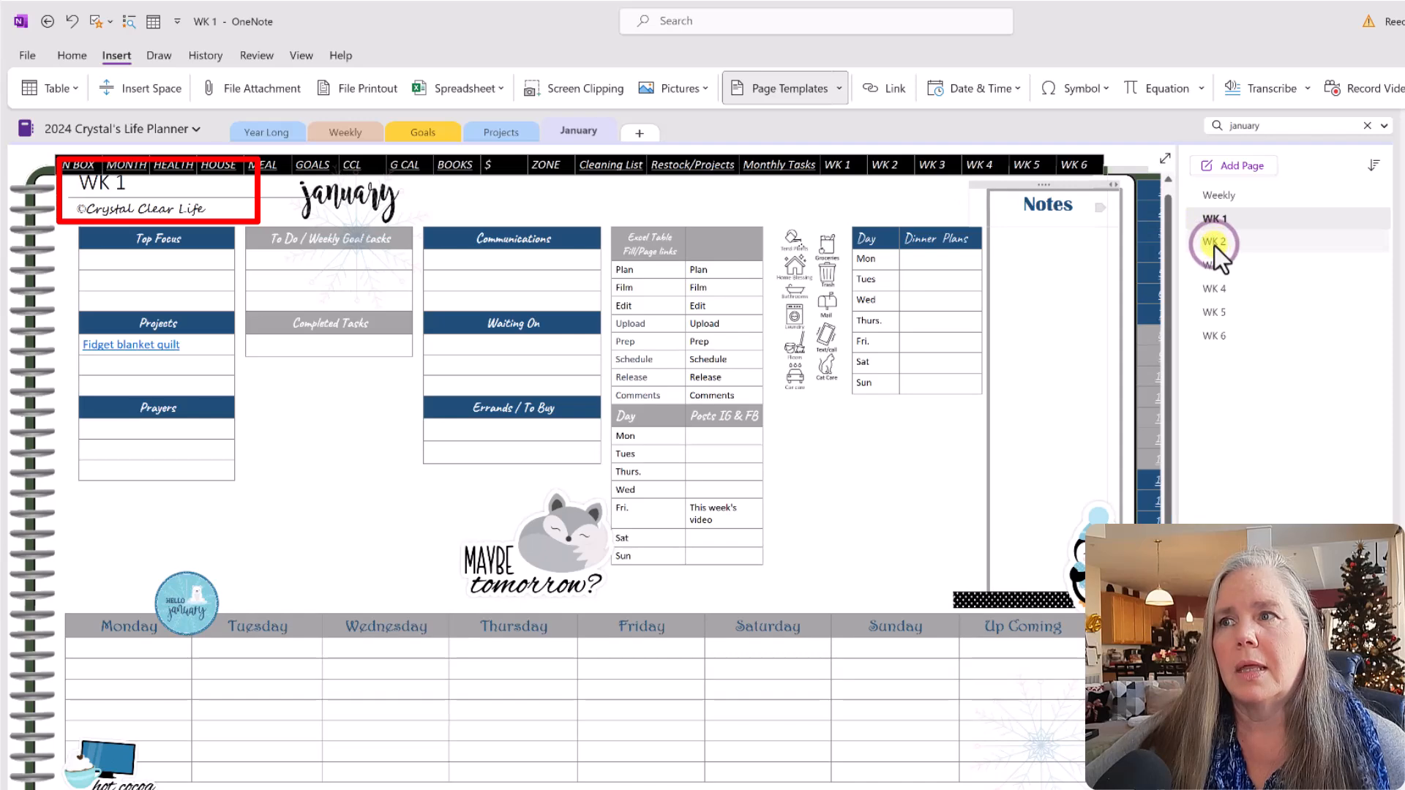
click(1214, 267)
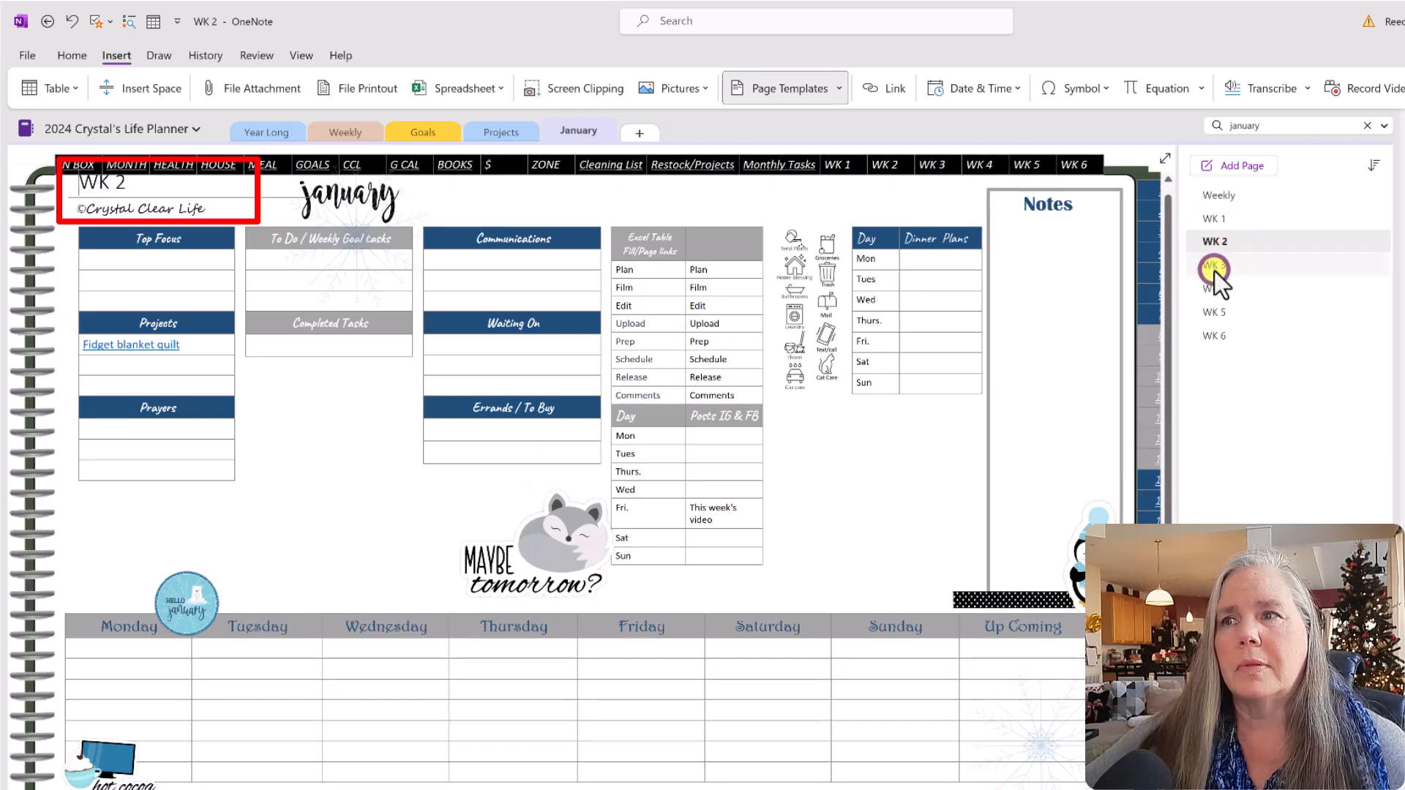
click(1215, 293)
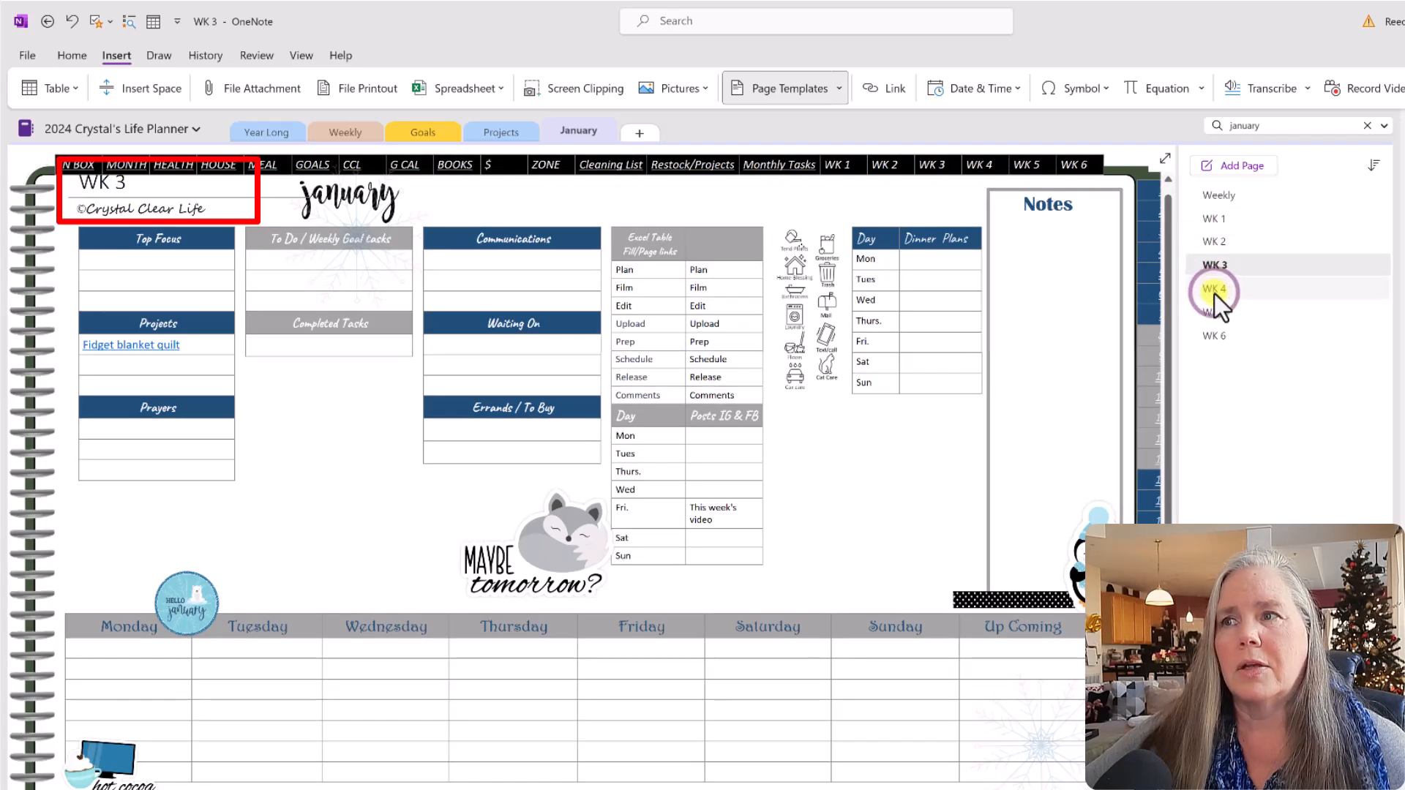
click(1212, 311)
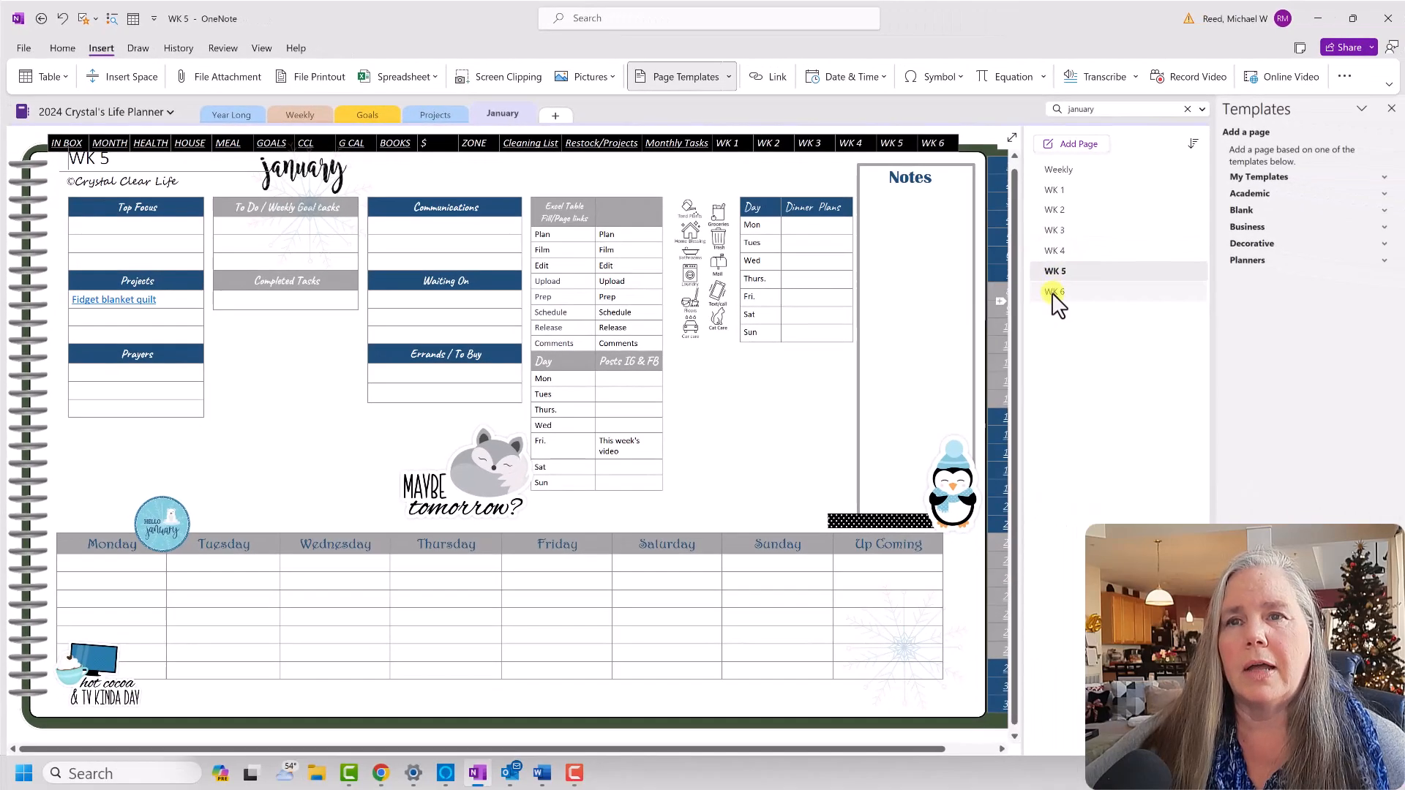
click(1203, 334)
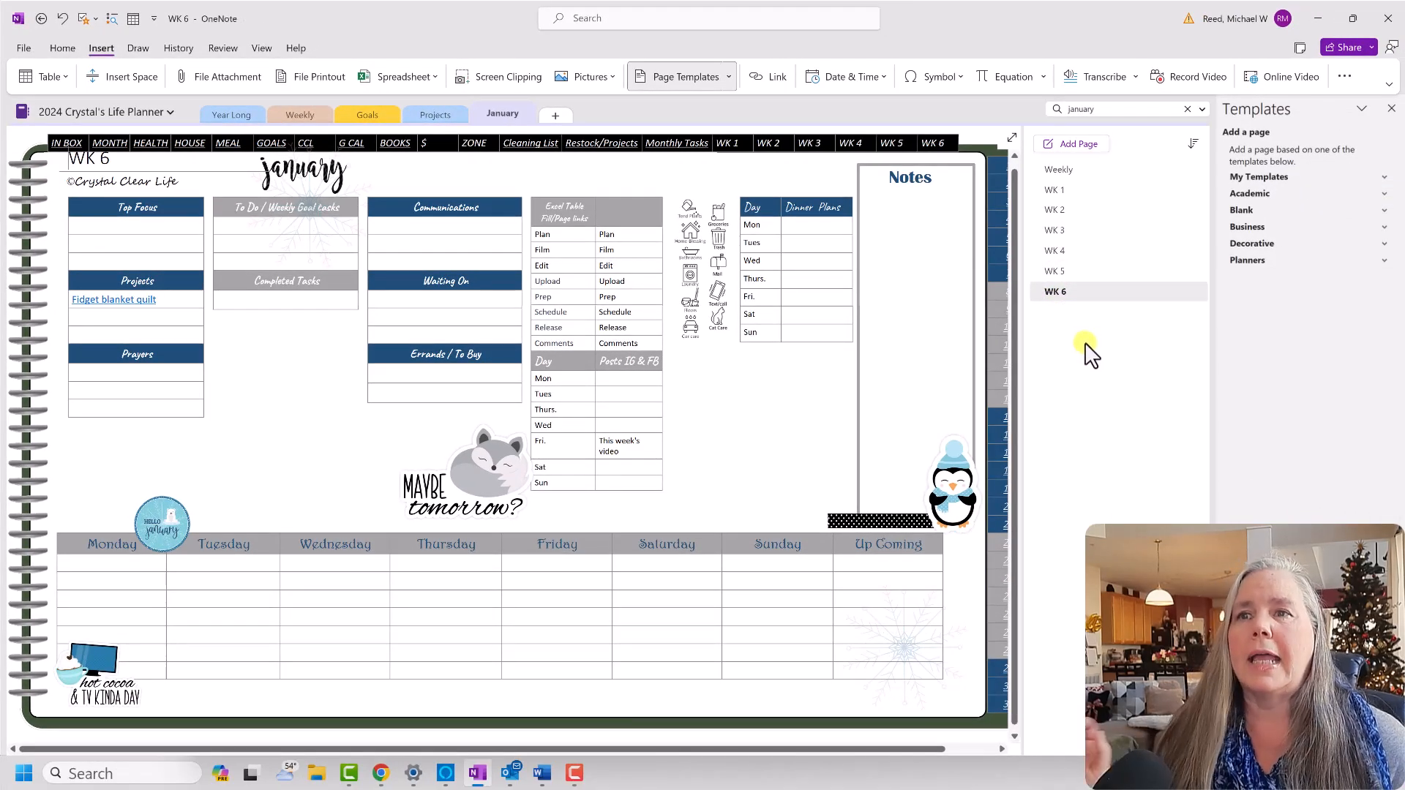
Move the "Maybe tomorrow?" fox sticker on the WK 6 page, then cut it and paste it into the Errands / To Buy table.
click(460, 275)
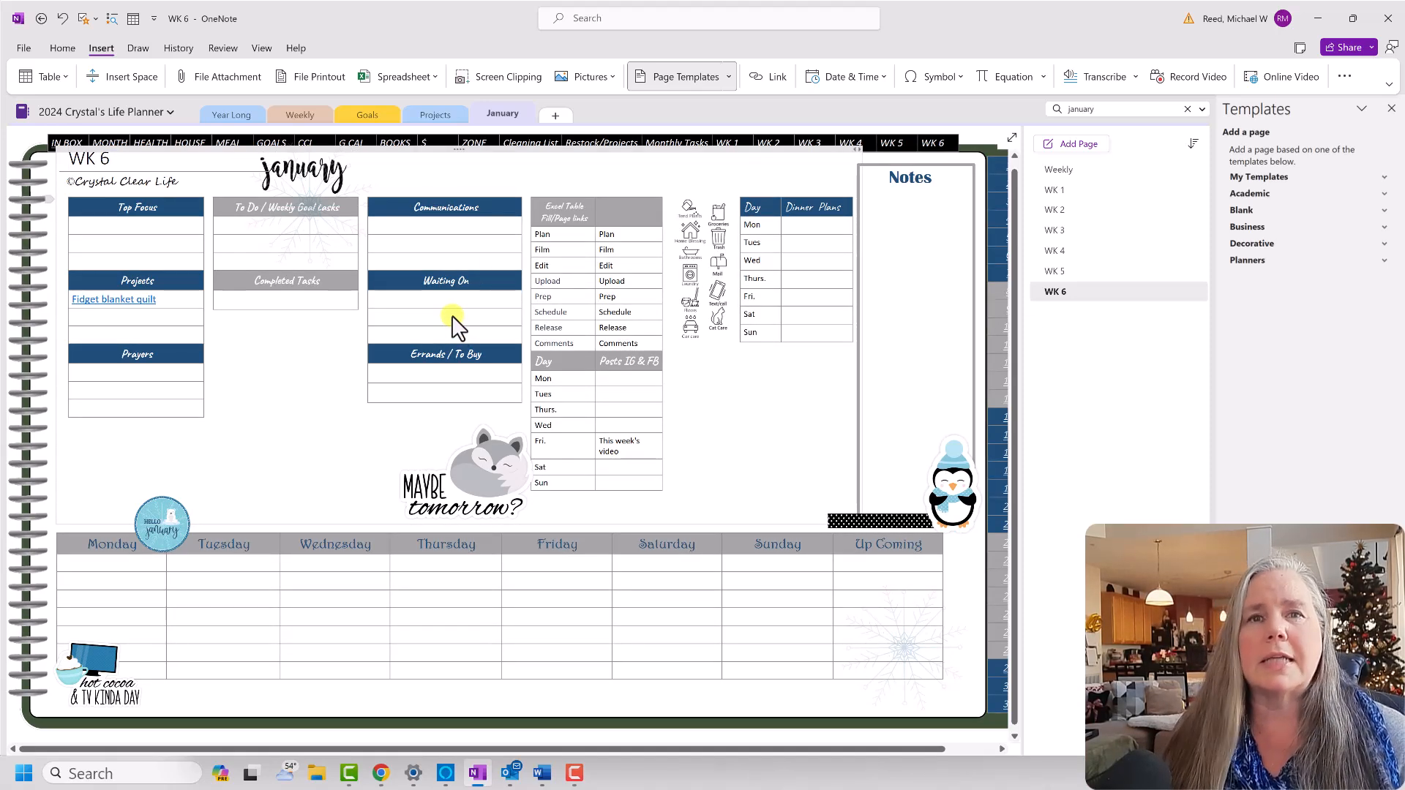
click(492, 459)
drag(492, 460, 348, 449)
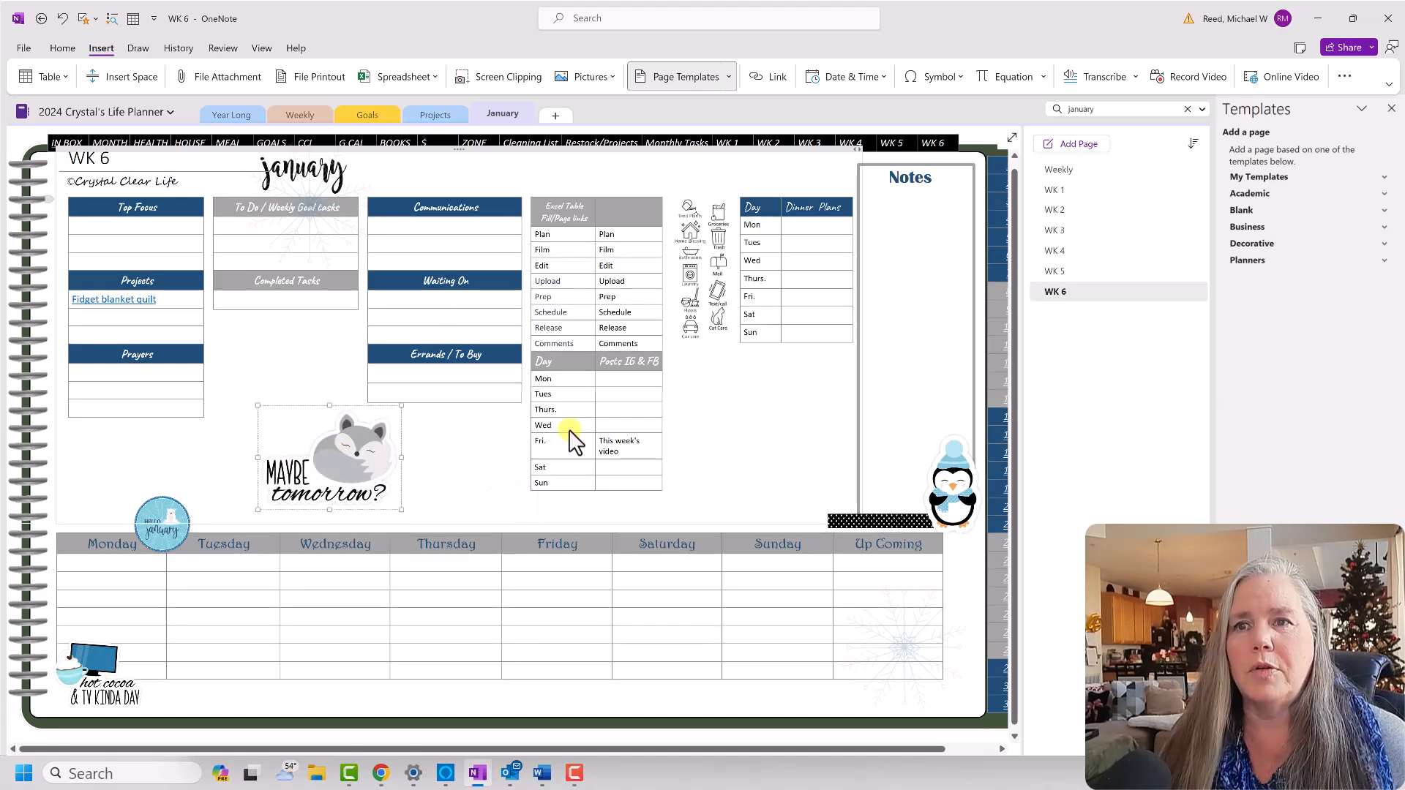
right_click(340, 459)
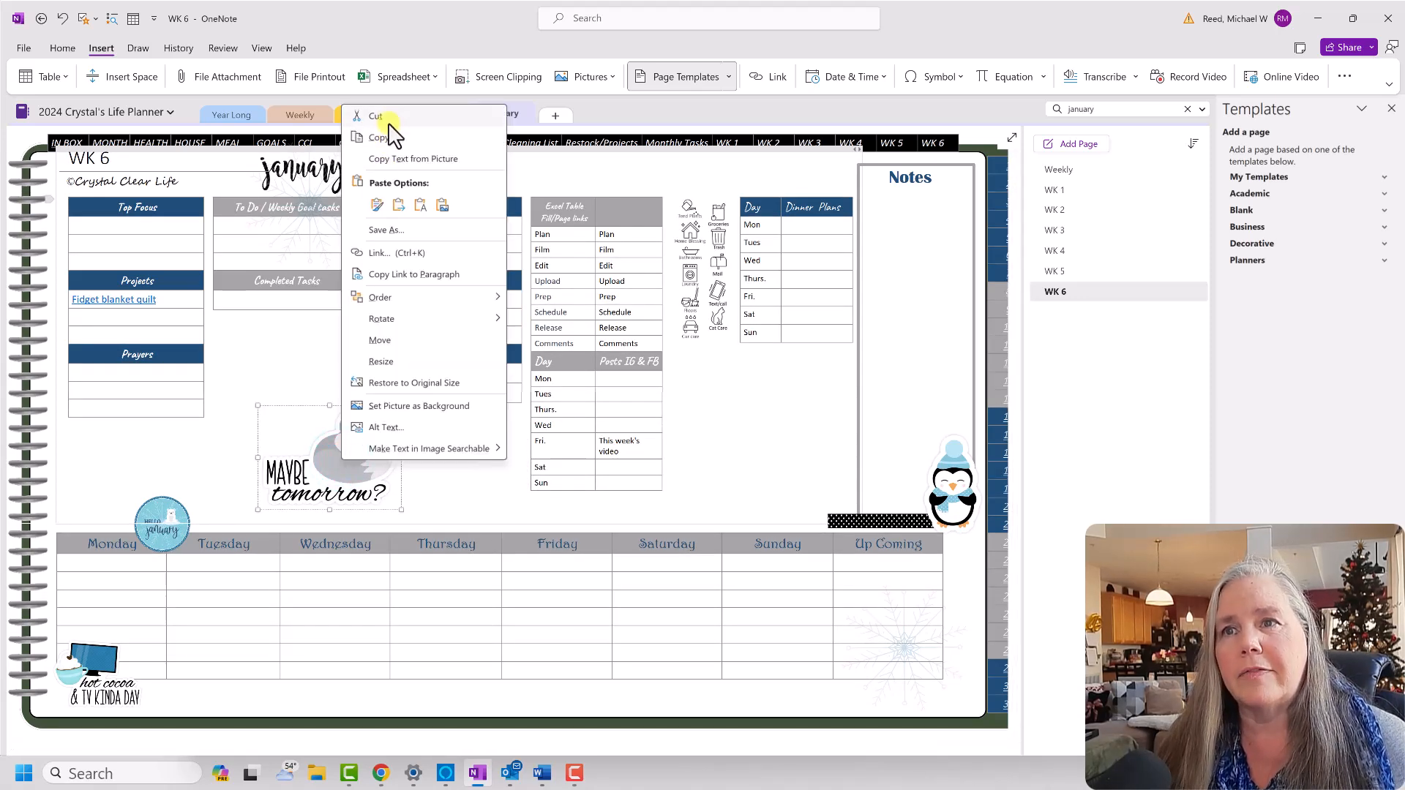
click(387, 117)
right_click(367, 479)
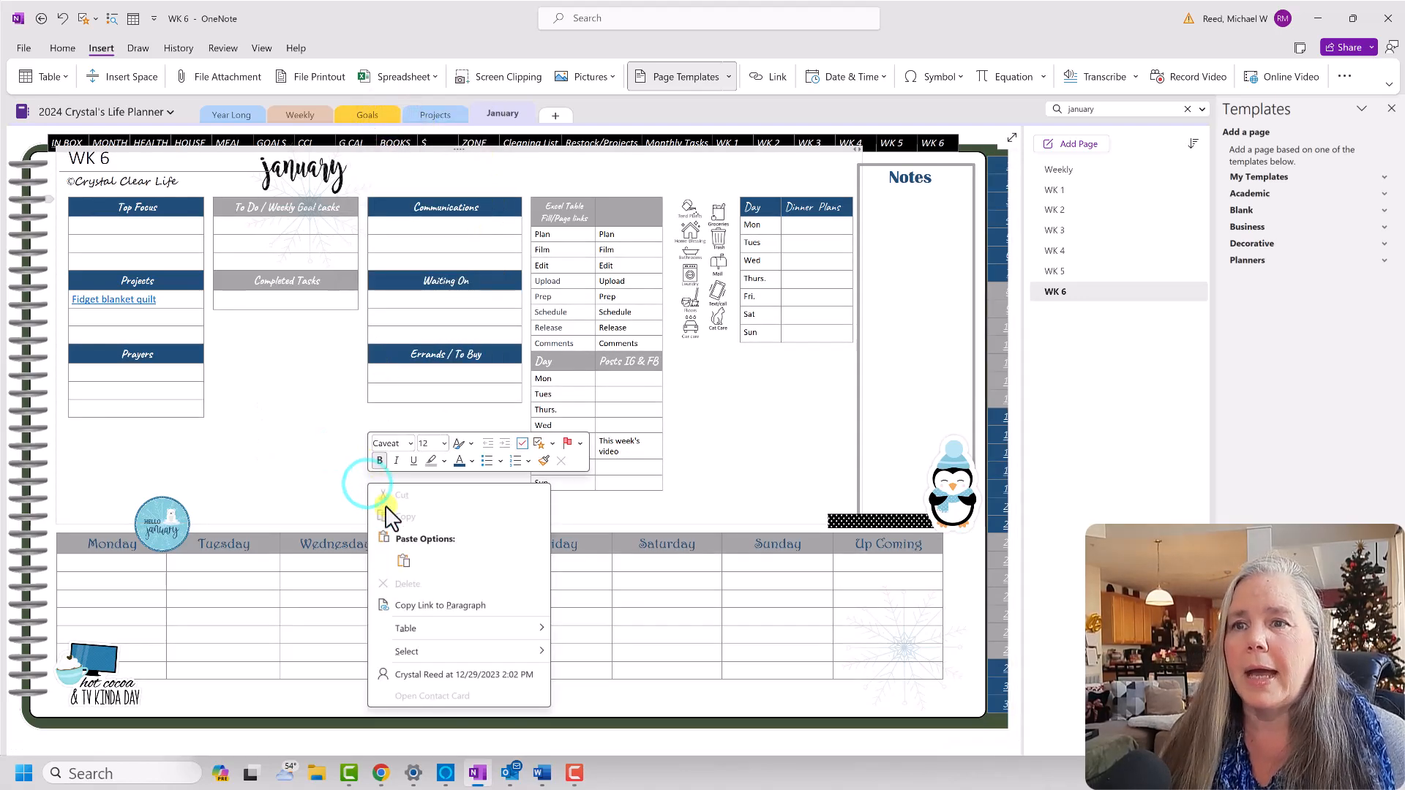
click(404, 562)
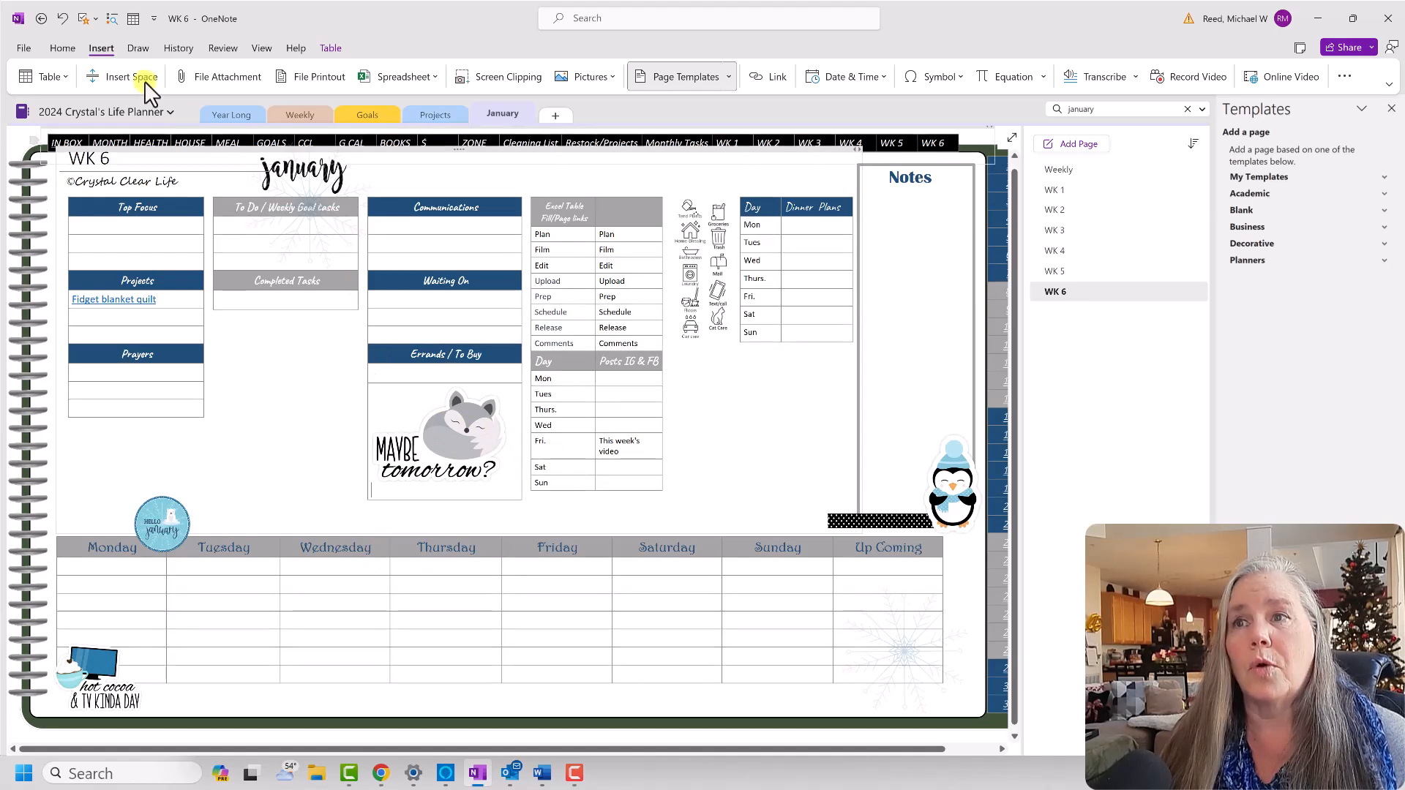
Undo the fox sticker's paste, cut and move on the WK 6 page.
click(64, 24)
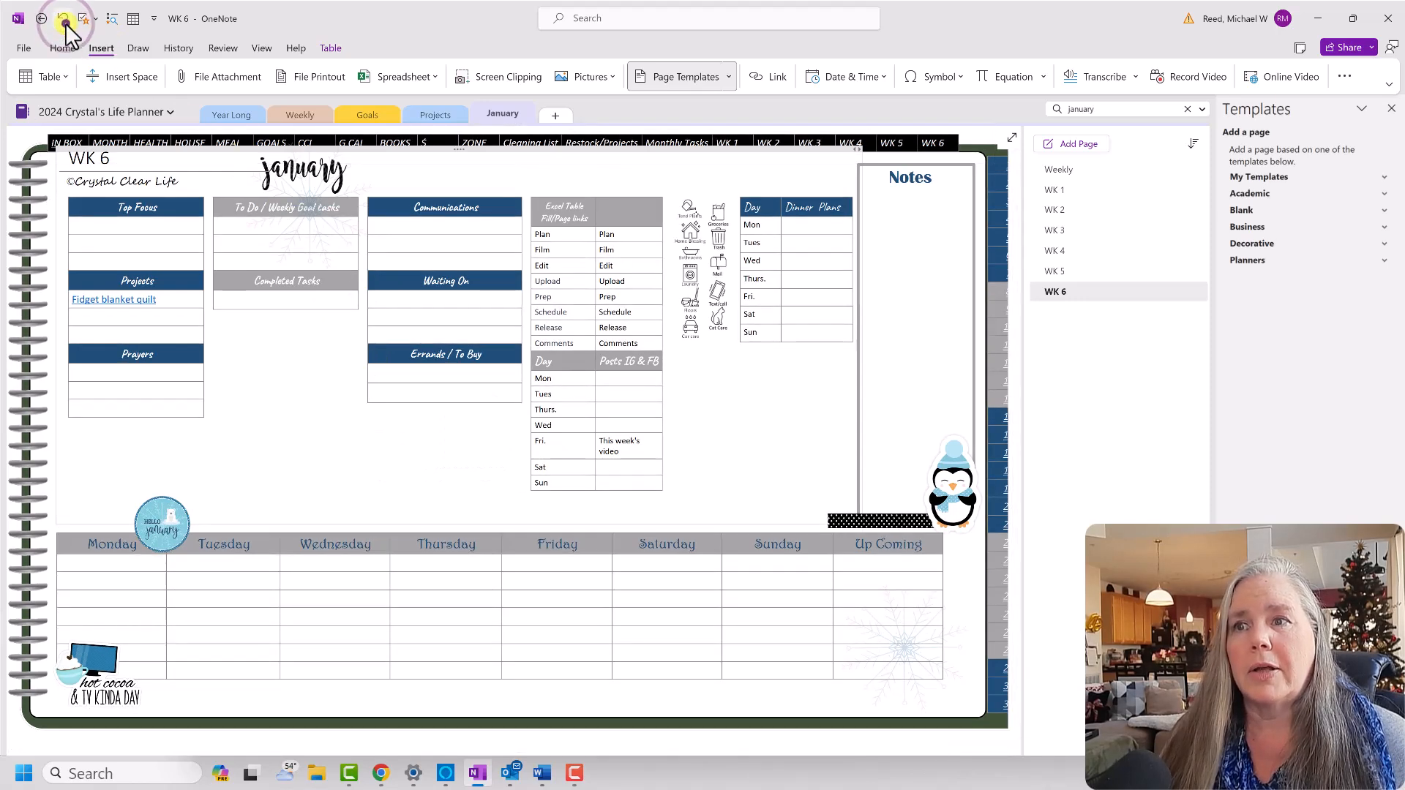
click(65, 23)
click(64, 24)
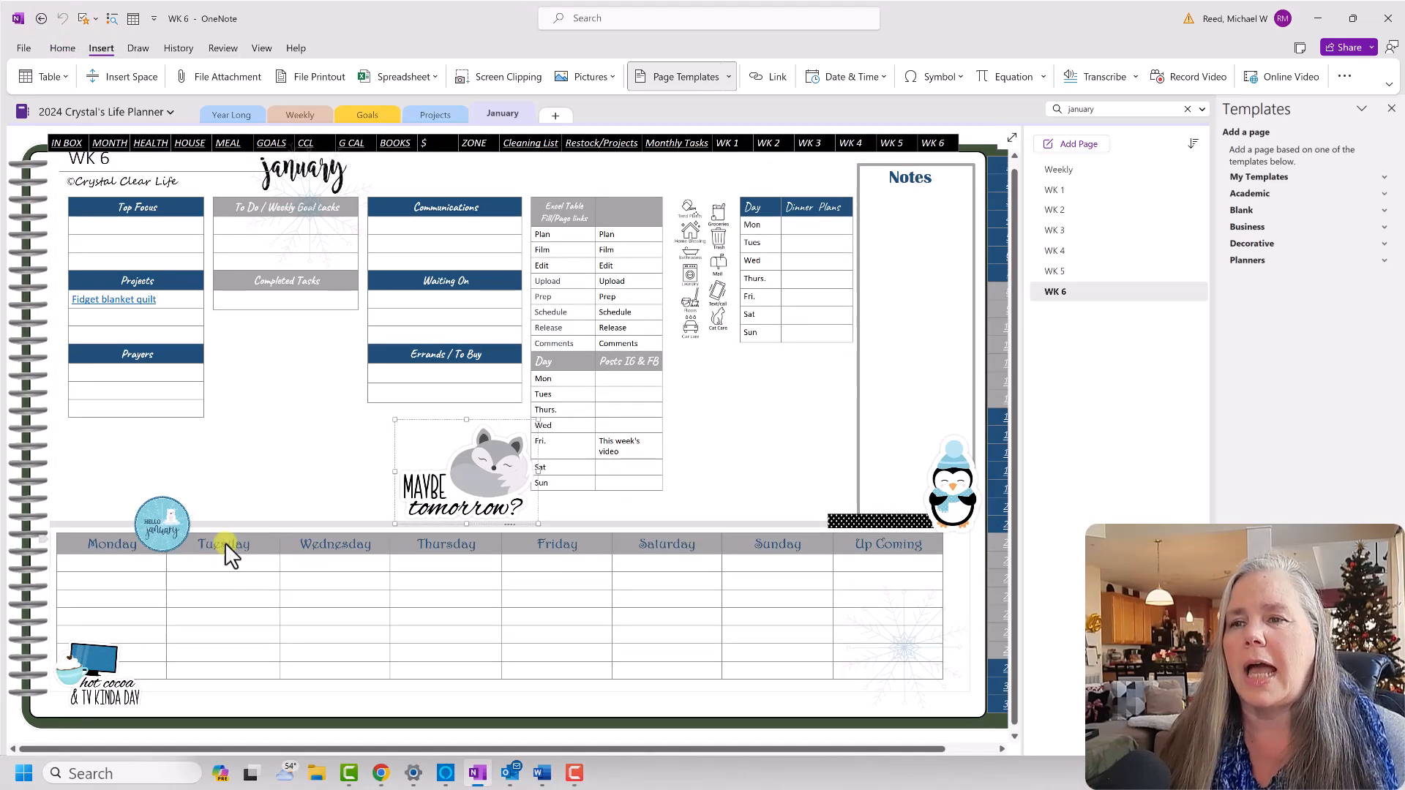
Try adding the date 25 after the Tuesday heading in the weekday table, and remove it again.
click(253, 543)
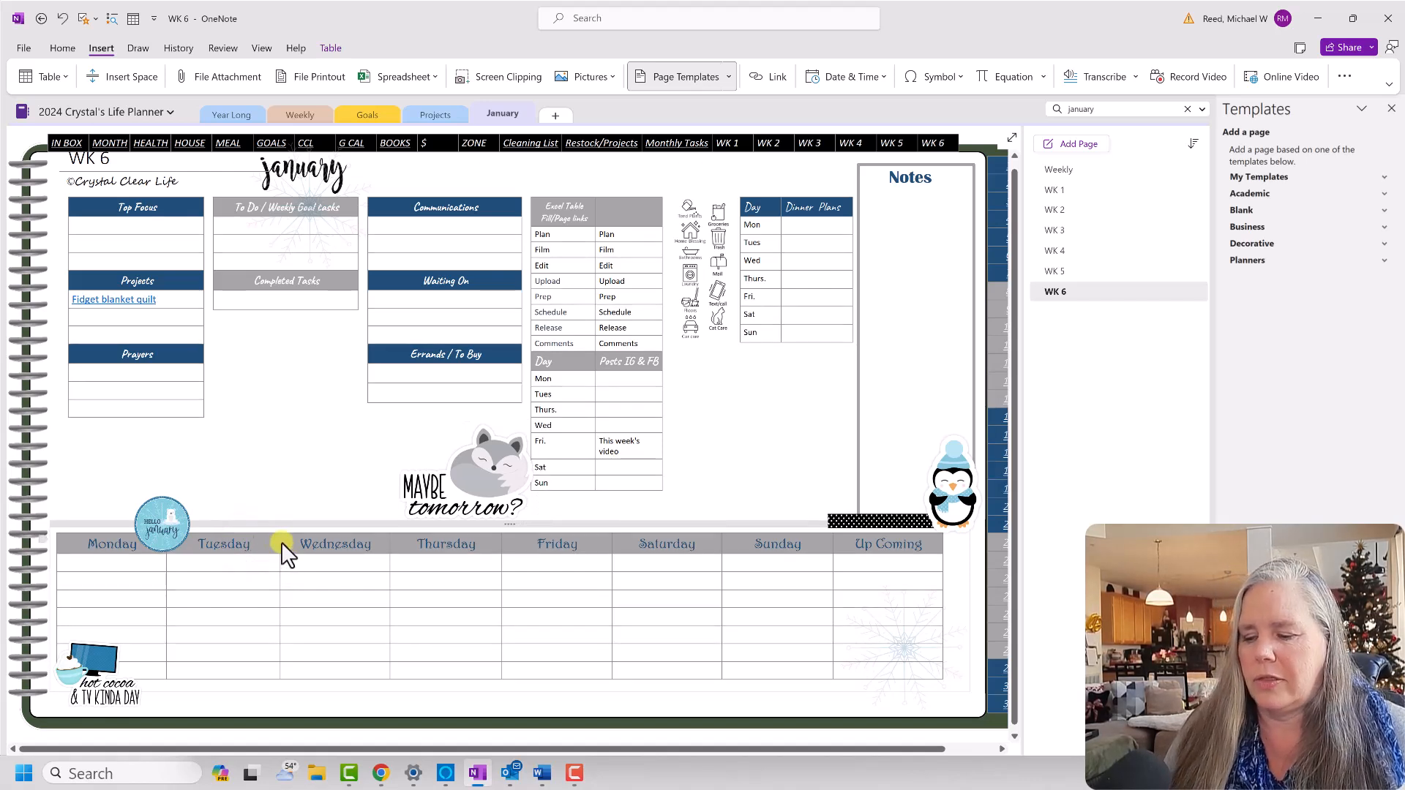
text(25)
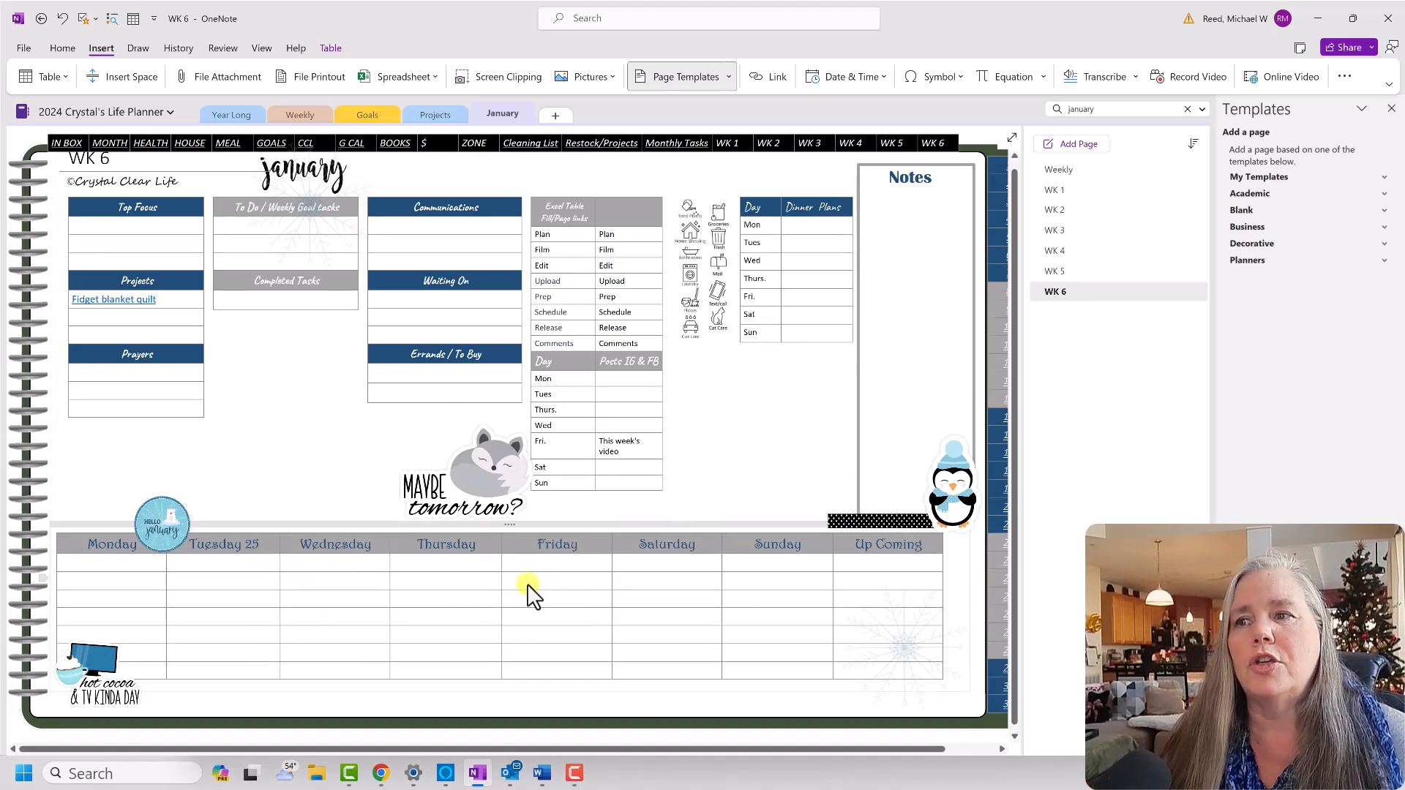
key(BackSpace)
key(BackSpace)
key(BackSpace)
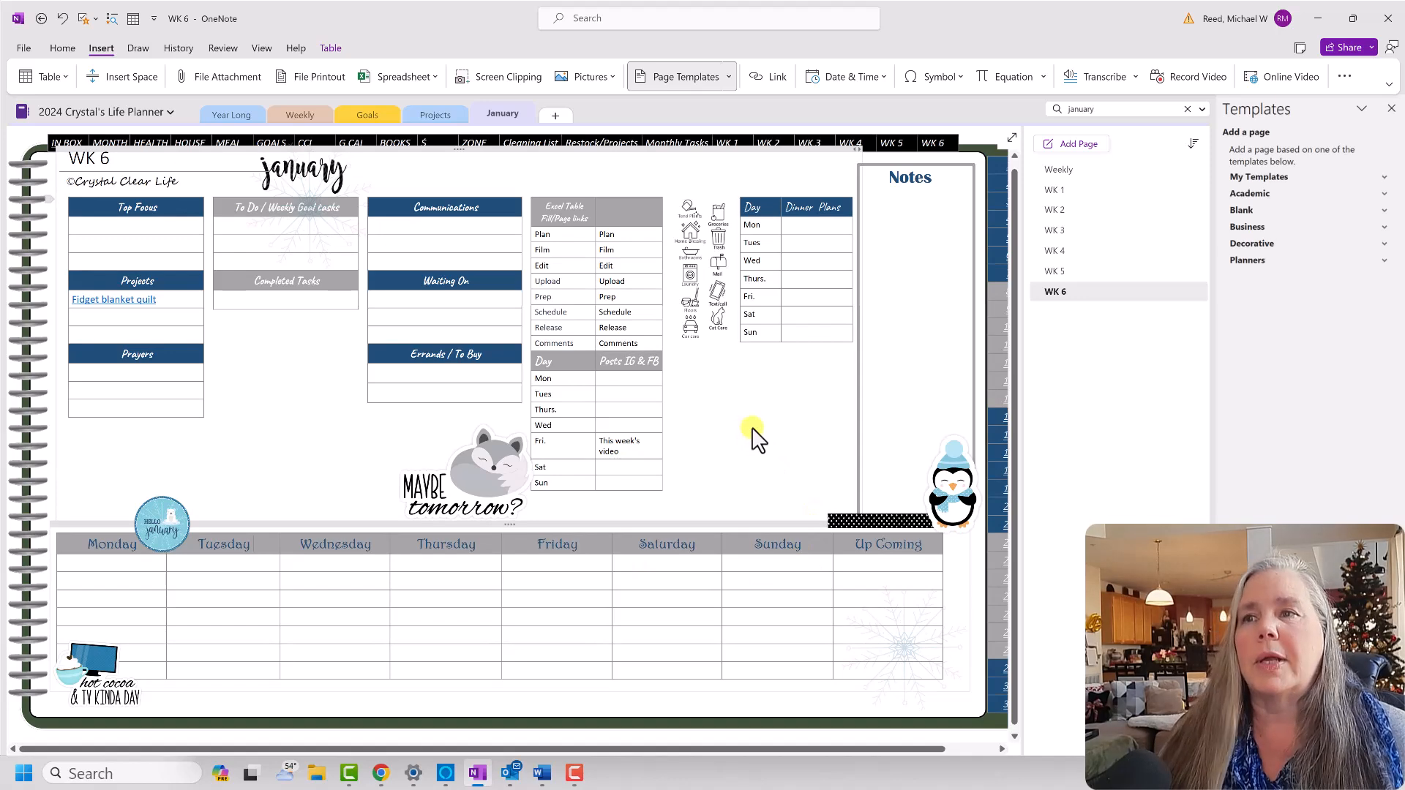
Close the page templates list and open the January section's weekly pages in turn, ending on WK 5.
click(1071, 461)
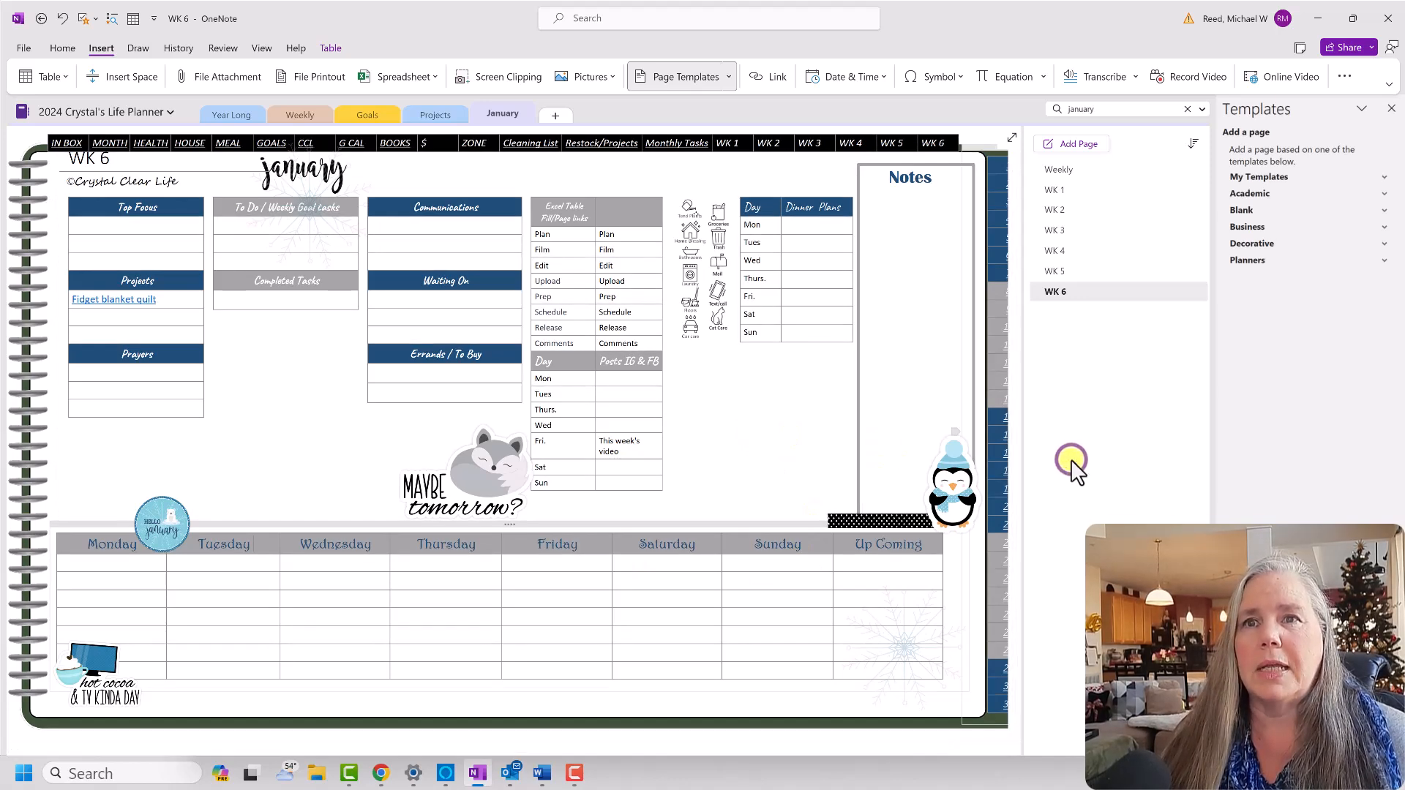
click(1389, 108)
click(1253, 292)
click(1248, 167)
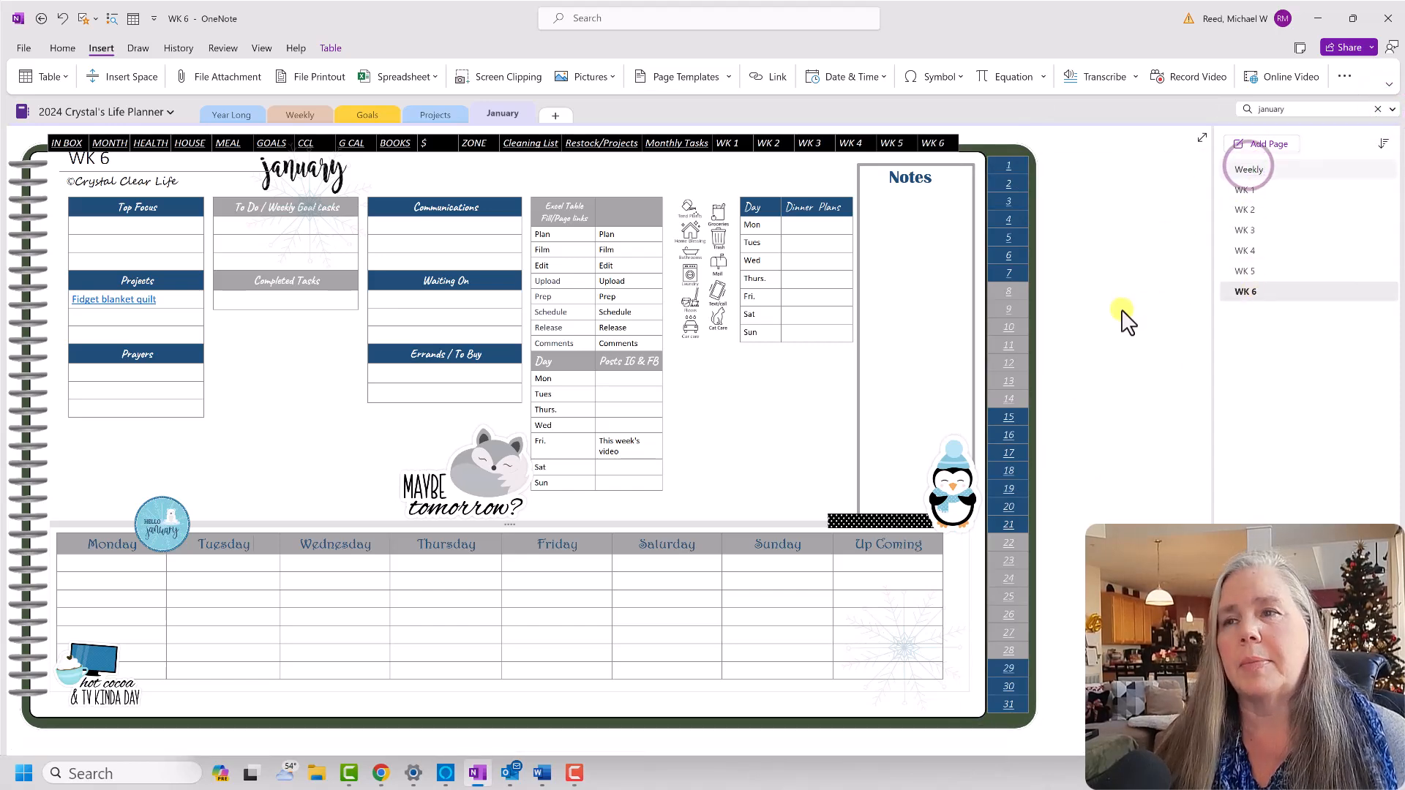
click(1254, 189)
click(1244, 230)
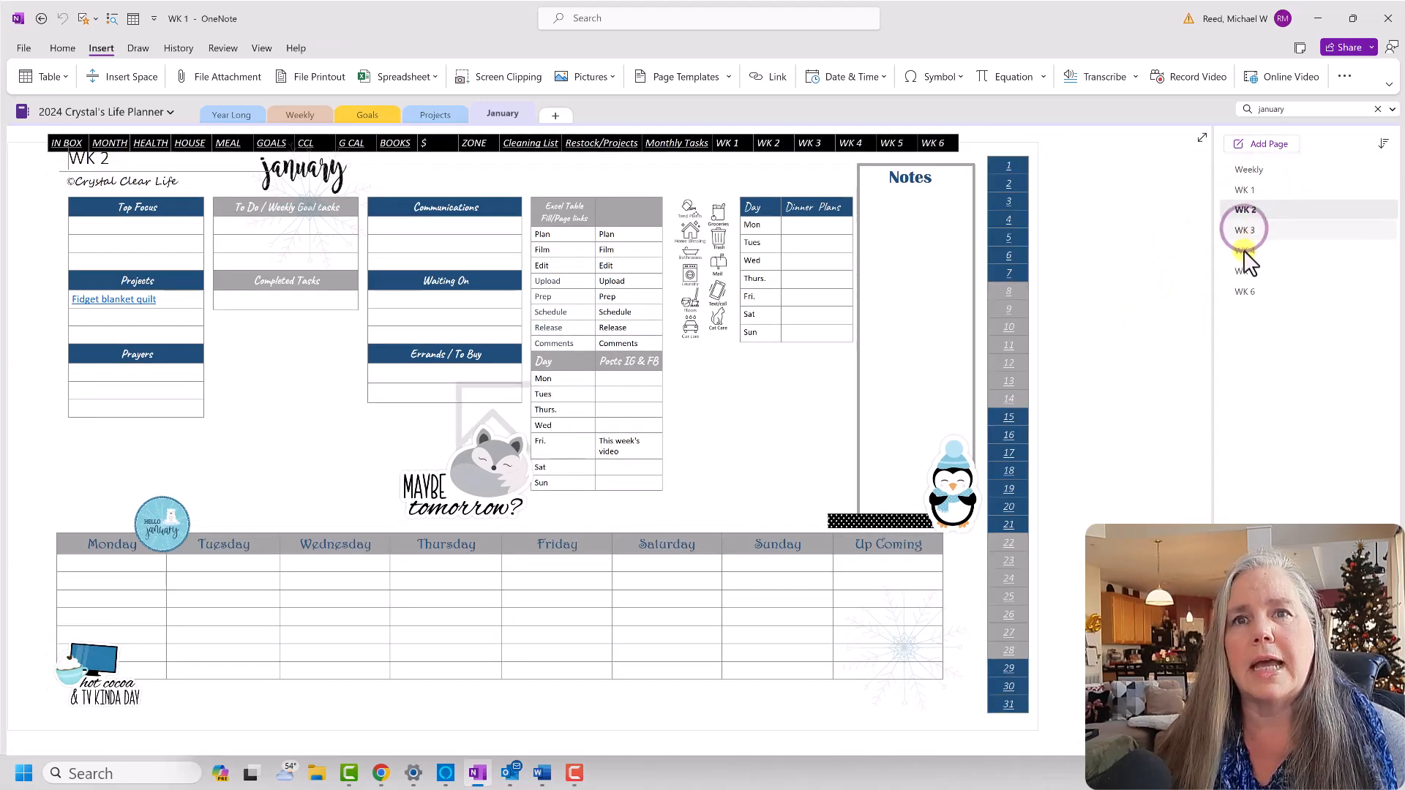
click(1245, 250)
click(1245, 271)
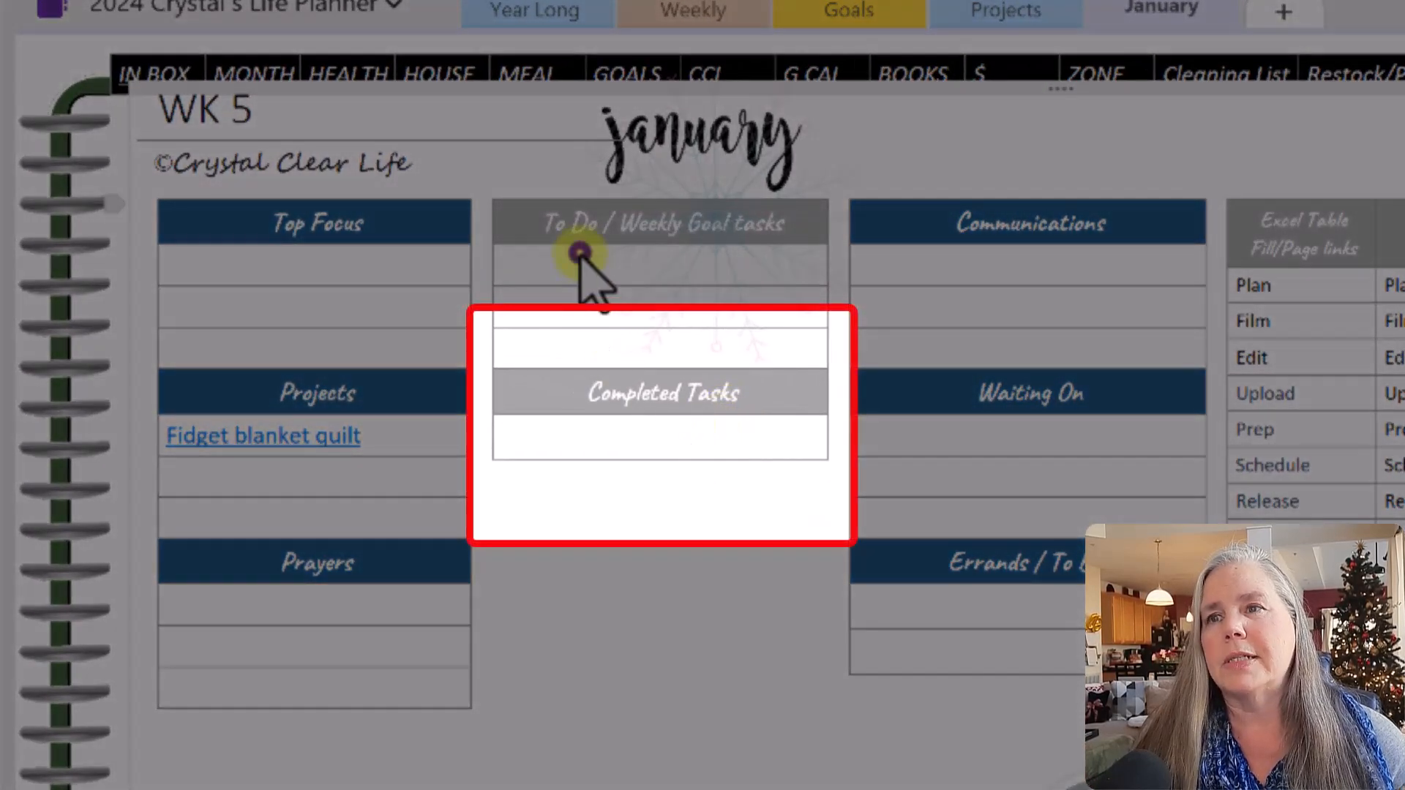
Add the task "Walk the dog" under To Do / Weekly Goal tasks on the WK 5 page and move it into Completed Tasks.
click(568, 257)
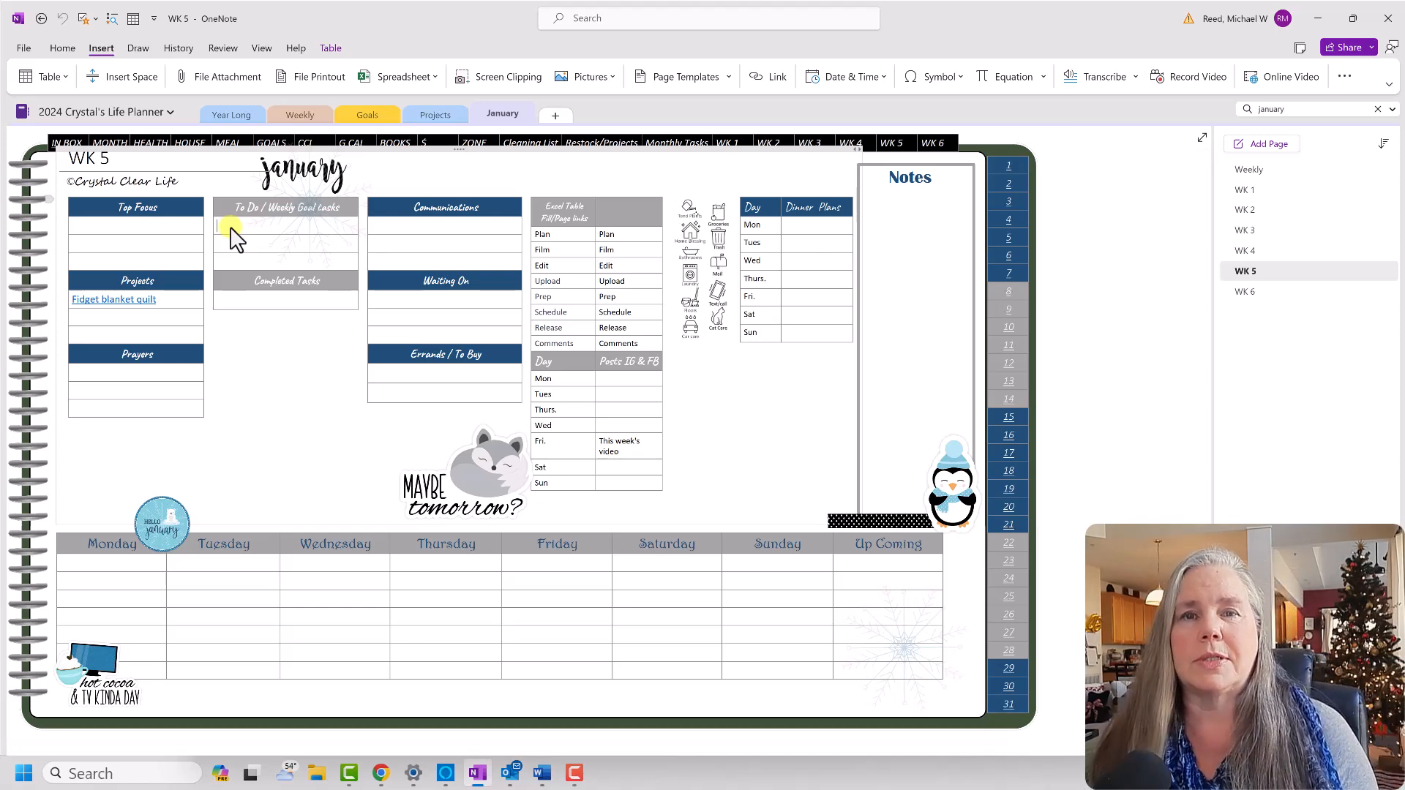
text(Walk the dog)
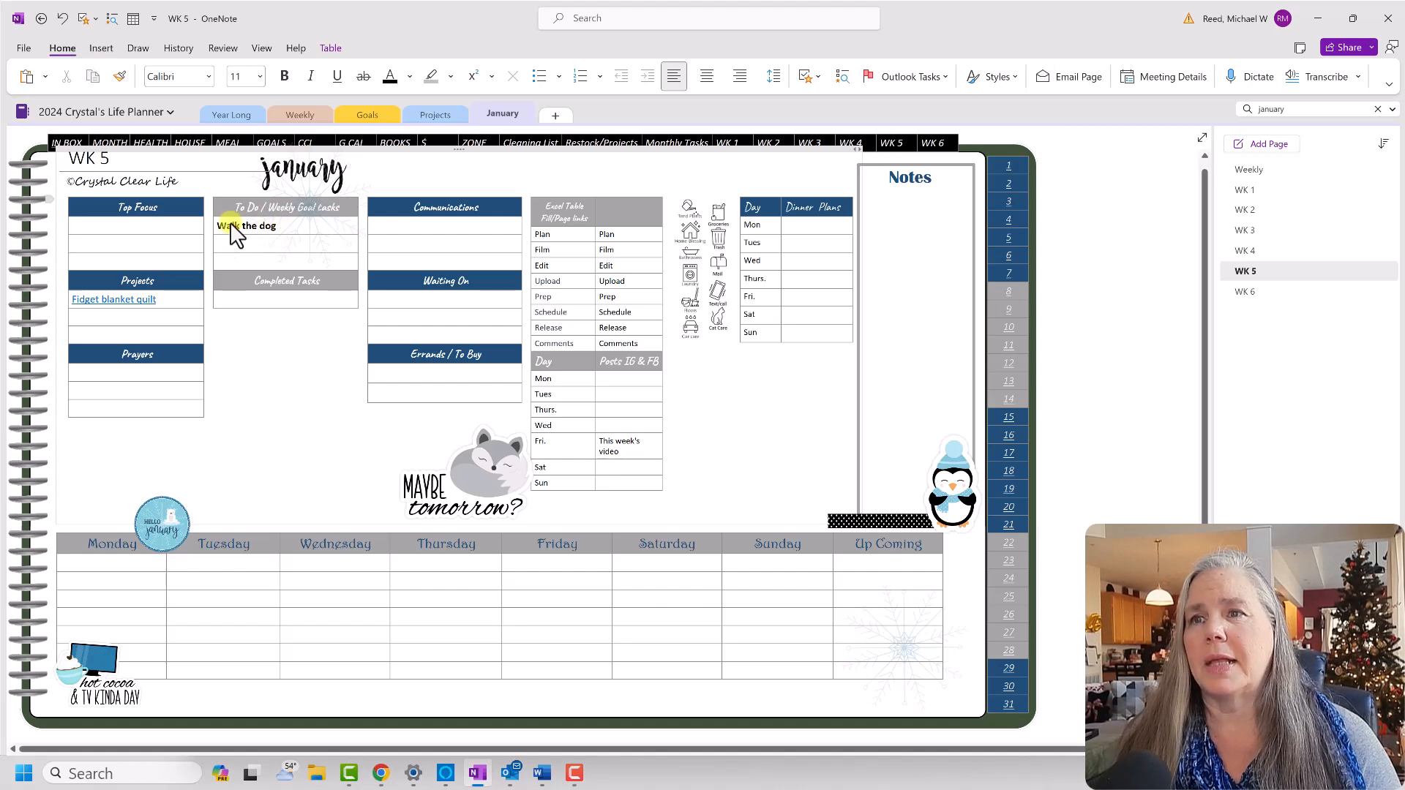
click(216, 226)
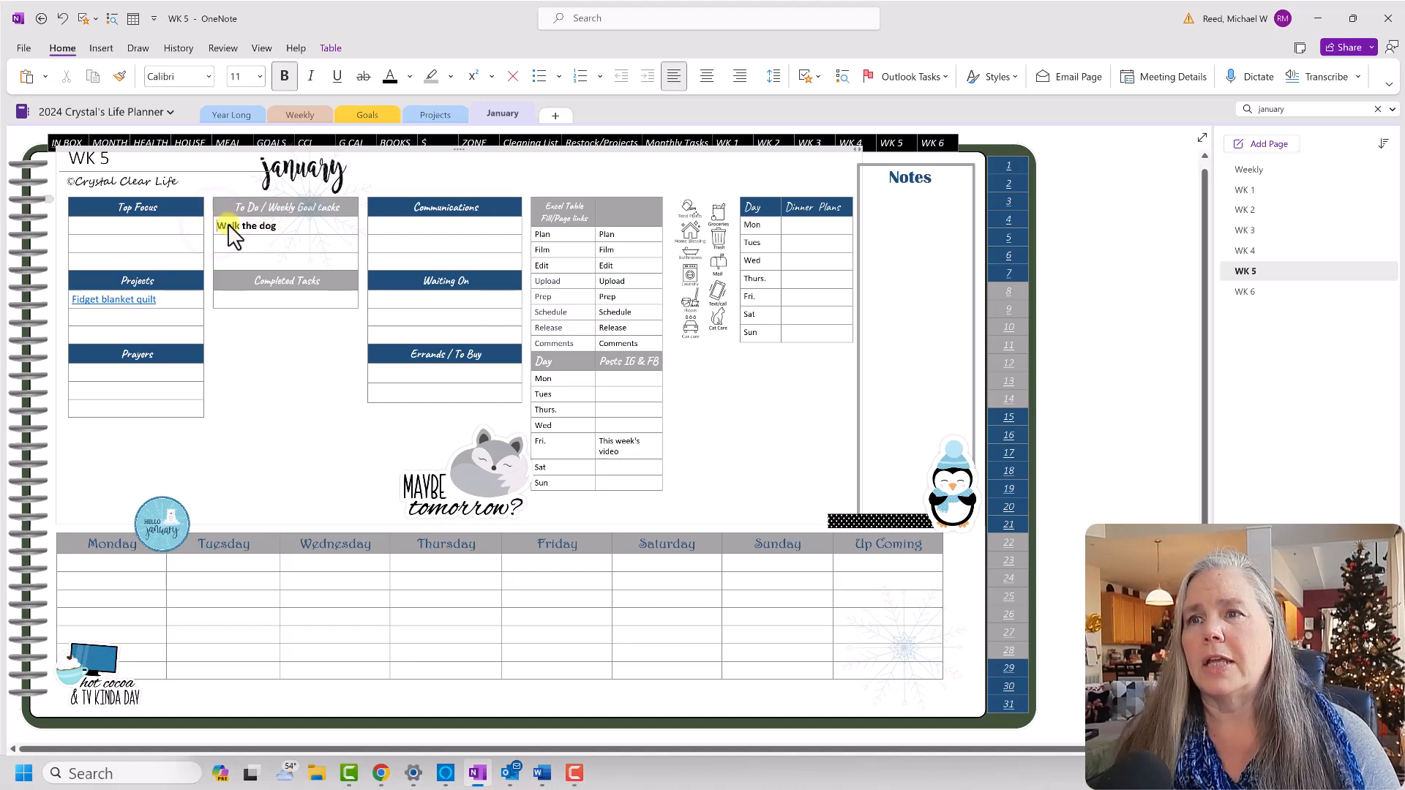
click(208, 227)
drag(208, 228, 244, 302)
click(284, 254)
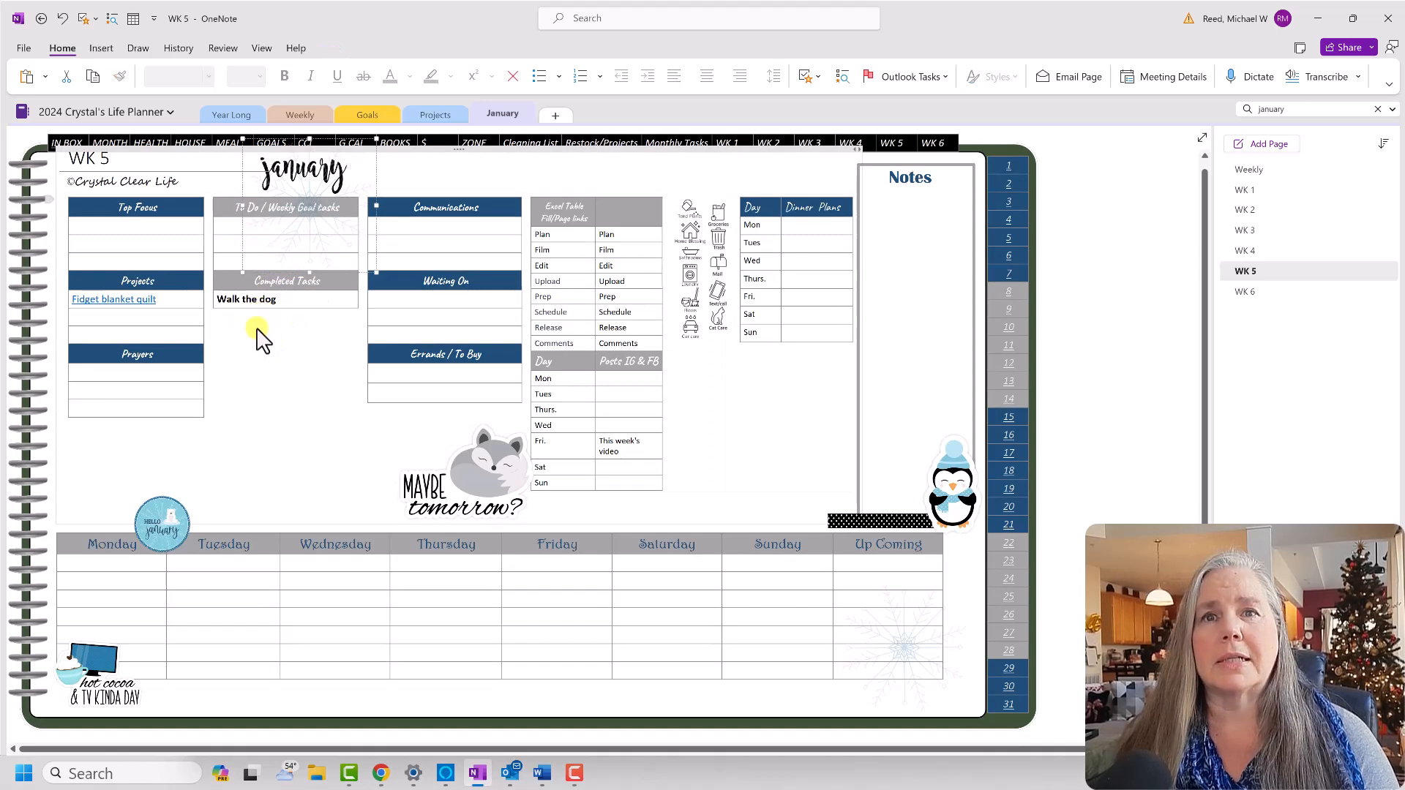